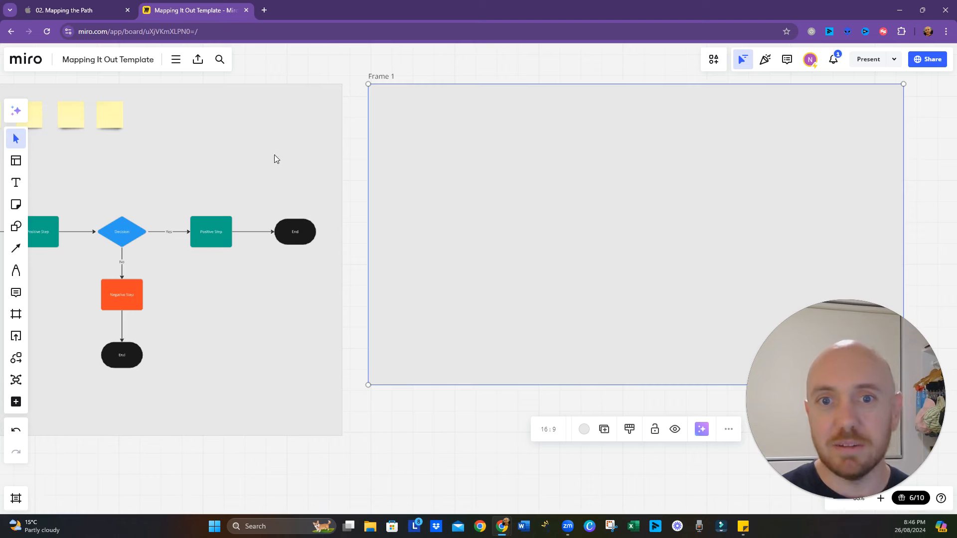
click(285, 242)
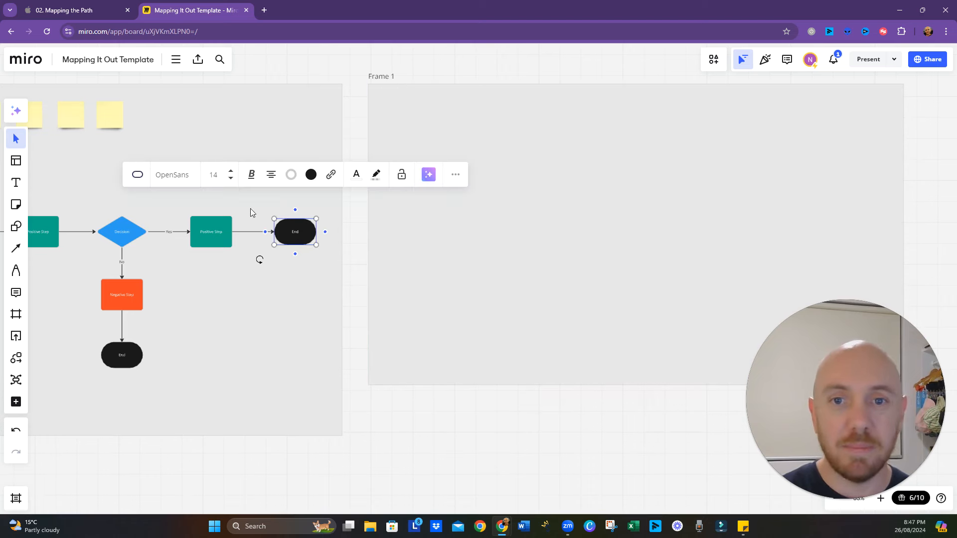
click(296, 333)
click(318, 363)
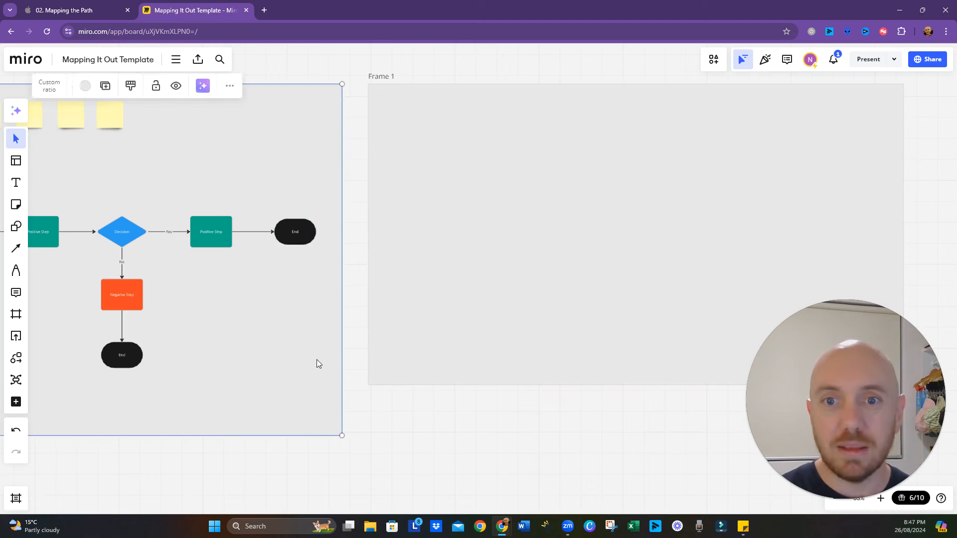
mouse_move(318, 363)
mouse_down()
mouse_move(222, 321)
mouse_move(331, 357)
mouse_move(310, 361)
mouse_up()
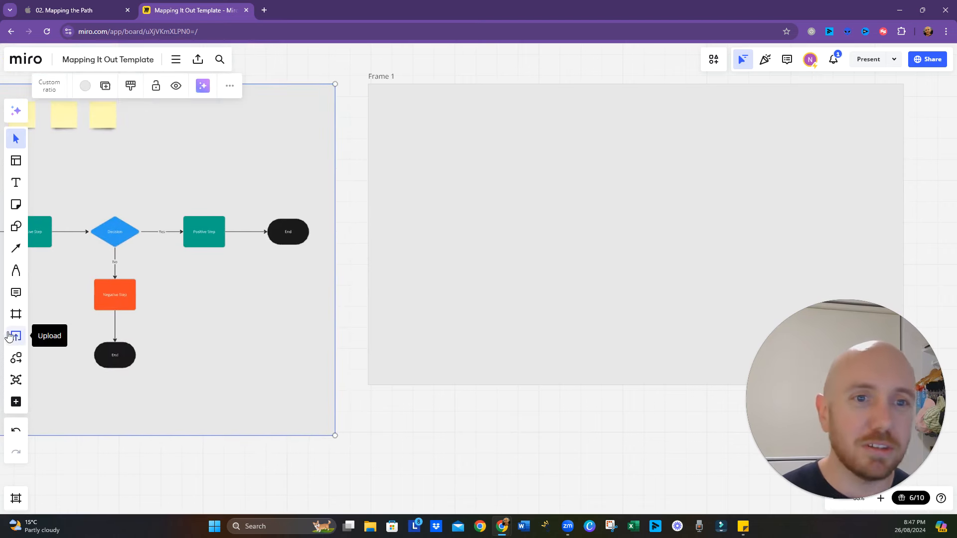
click(511, 179)
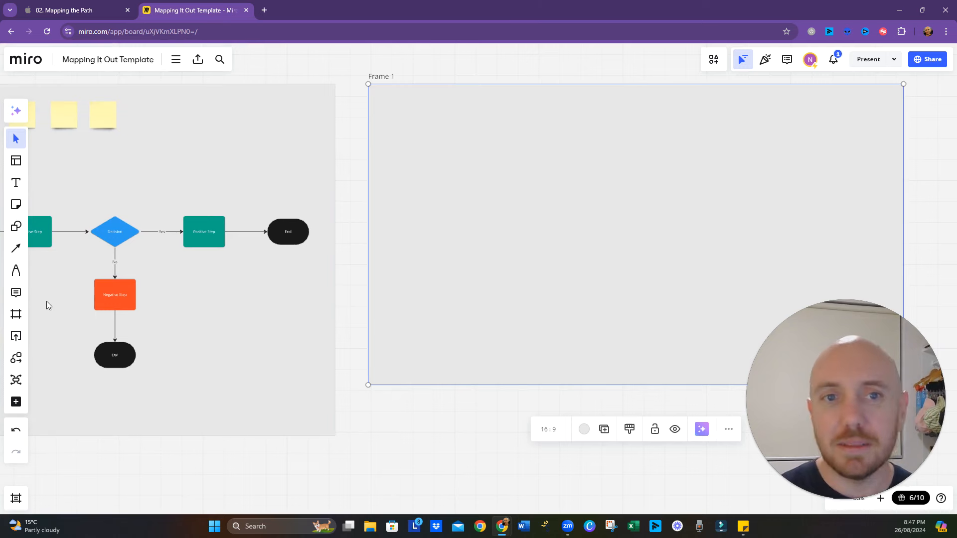
- Add a flowchart Process shape to the empty Frame 1, slightly right of its centre
click(17, 358)
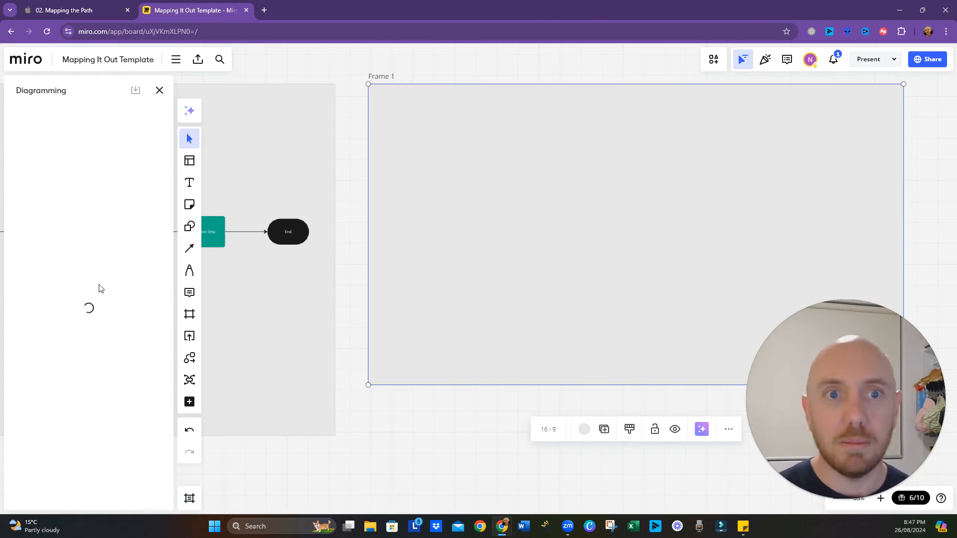
click(189, 359)
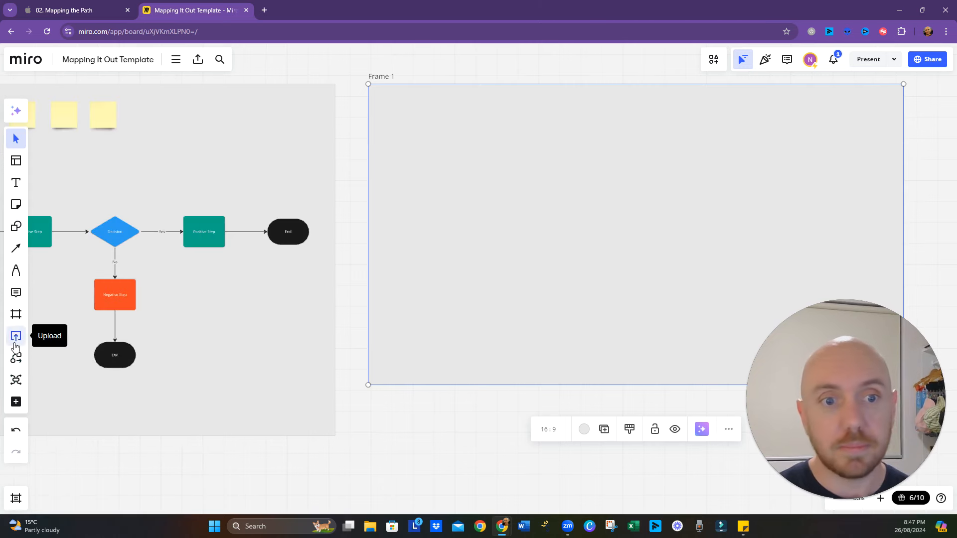
click(15, 358)
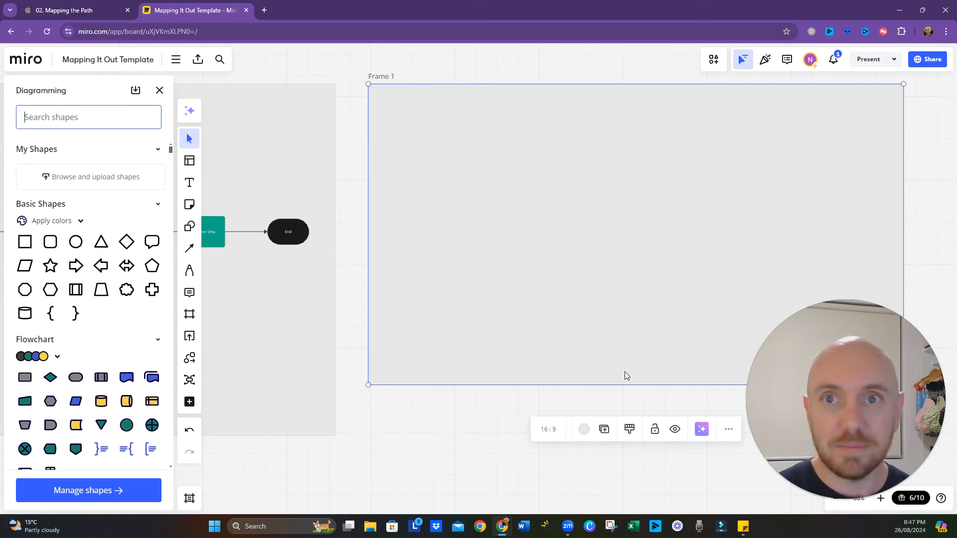
drag(491, 429, 350, 440)
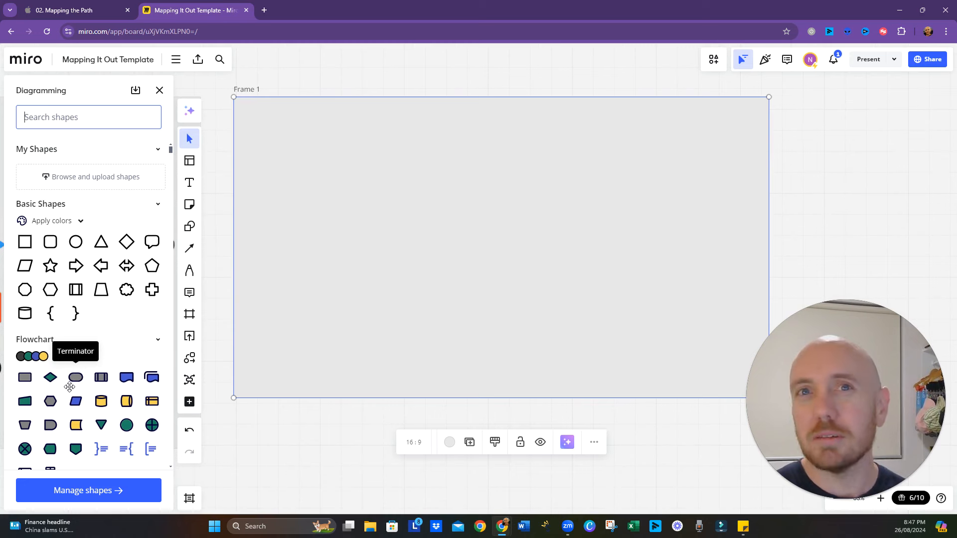
drag(25, 378, 416, 320)
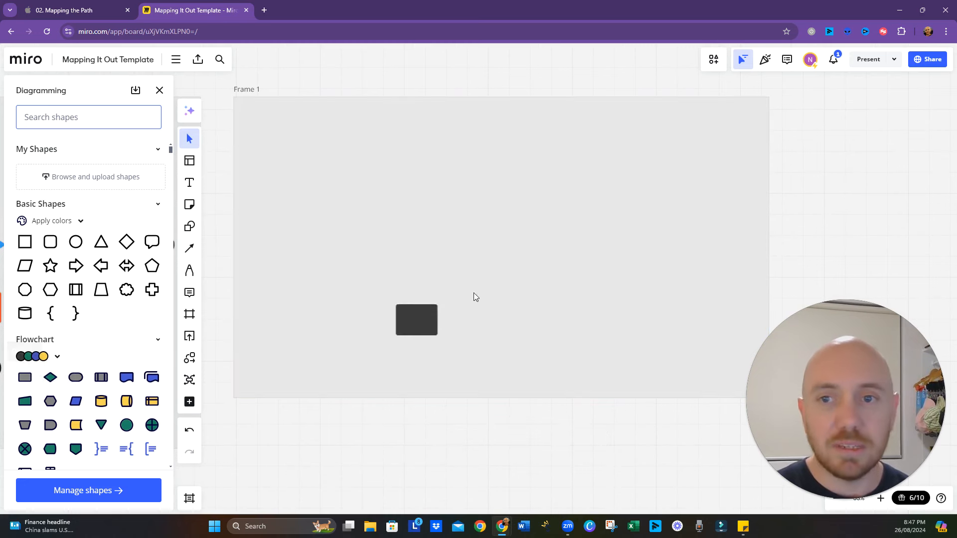
drag(474, 297, 546, 238)
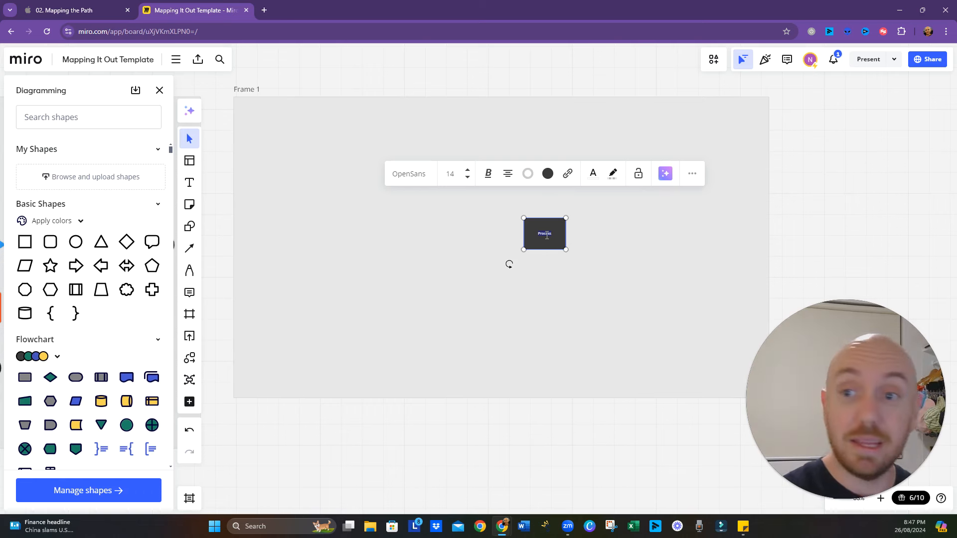
- Label the new process shape "Book A Session"
text(Book)
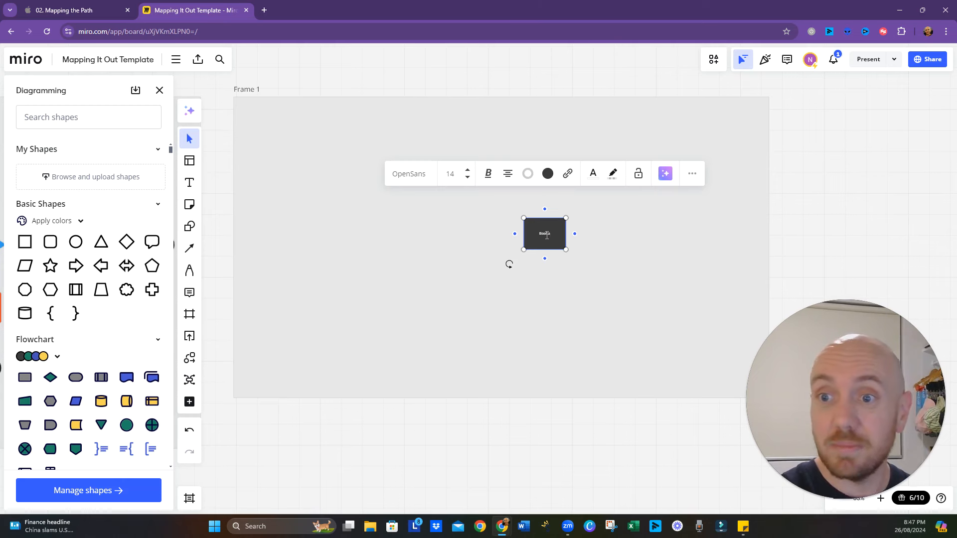
text(a)
key(BackSpace)
text(s Ass)
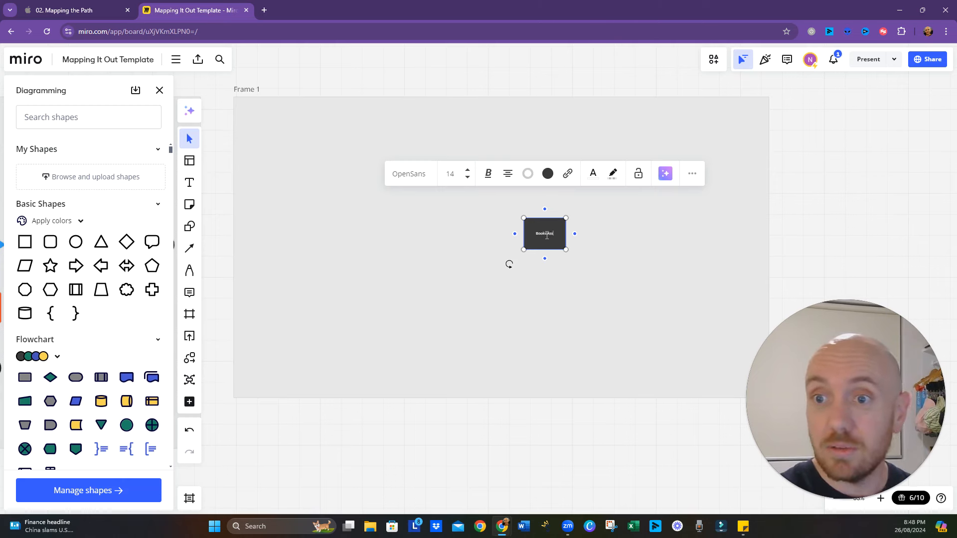
text( S)
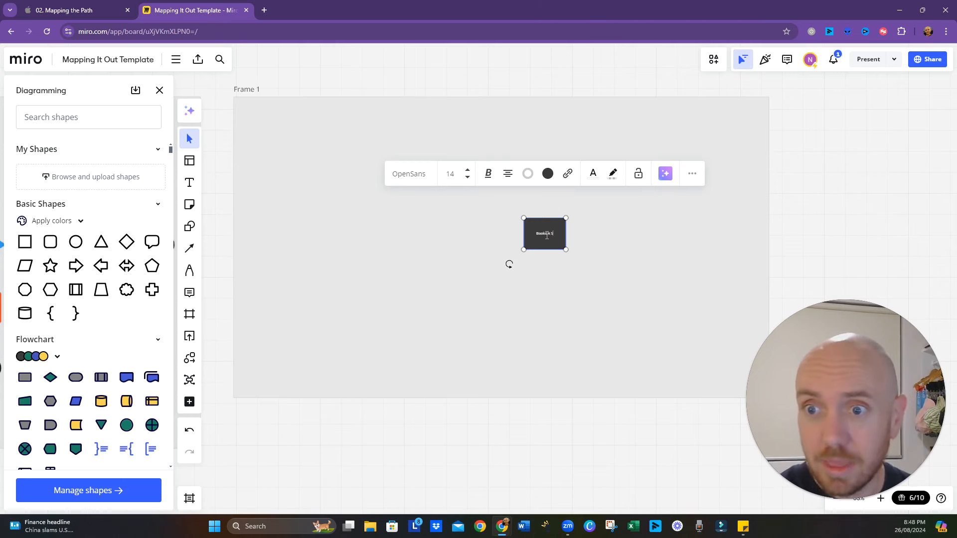
text(ession)
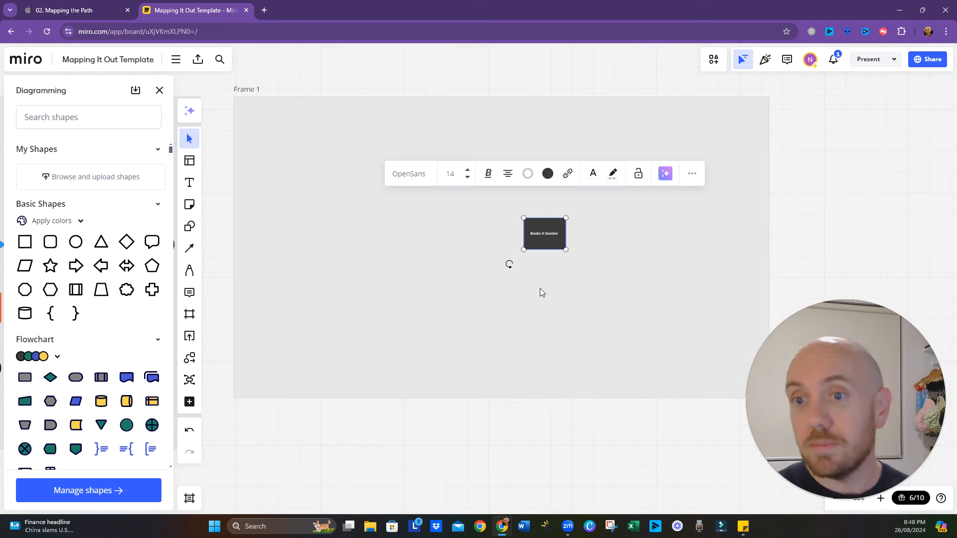
scroll(540, 288, up, 2)
drag(501, 286, 563, 346)
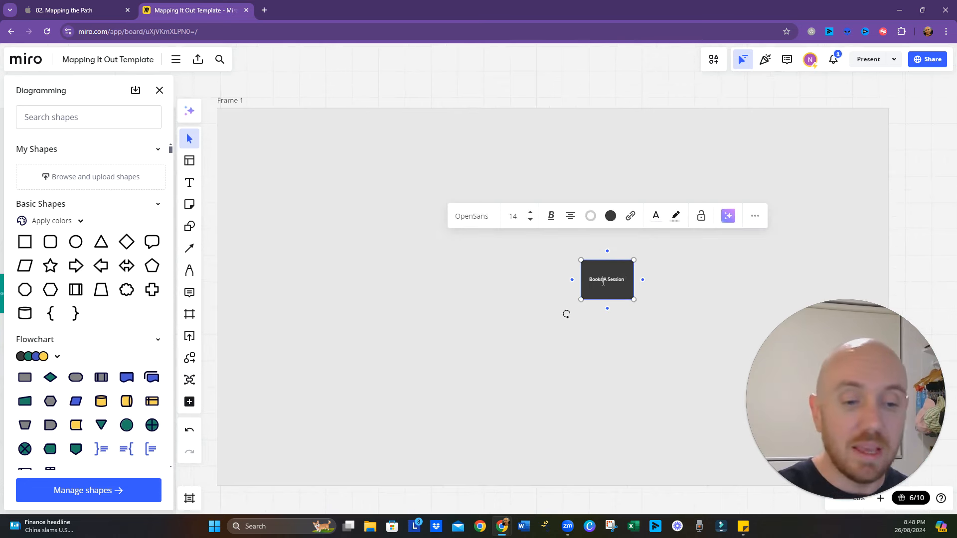
key(BackSpace)
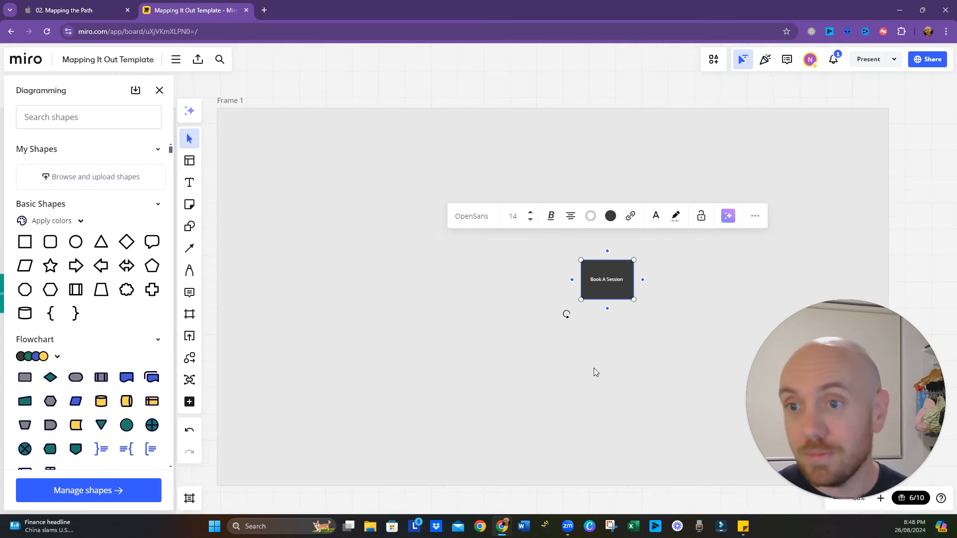
click(600, 321)
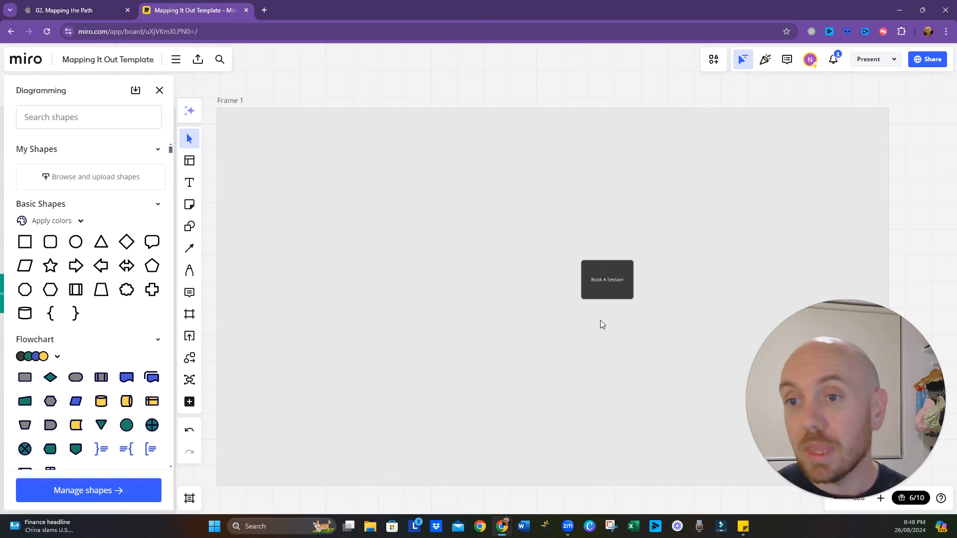
- Change the fill colour of the "Book A Session" shape to teal green
click(610, 291)
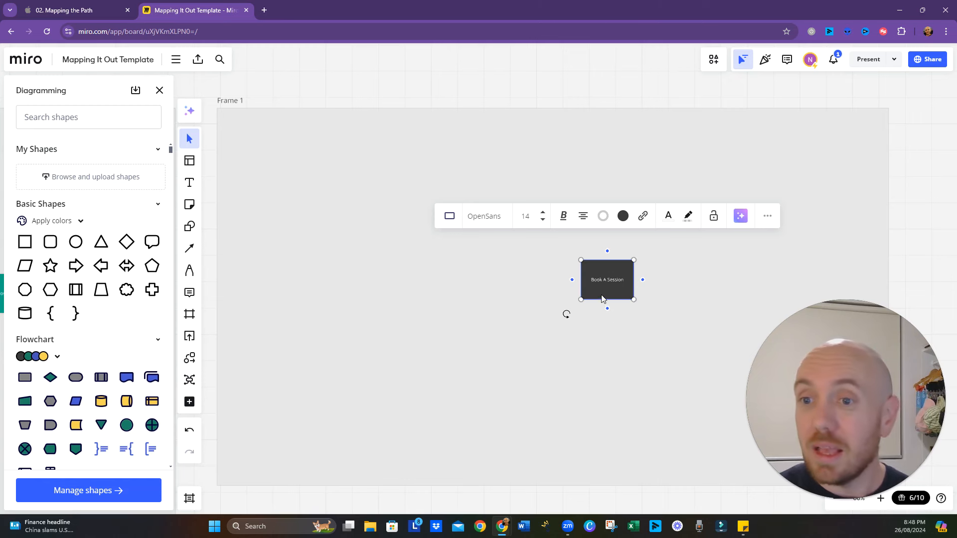
click(624, 218)
click(655, 314)
click(627, 407)
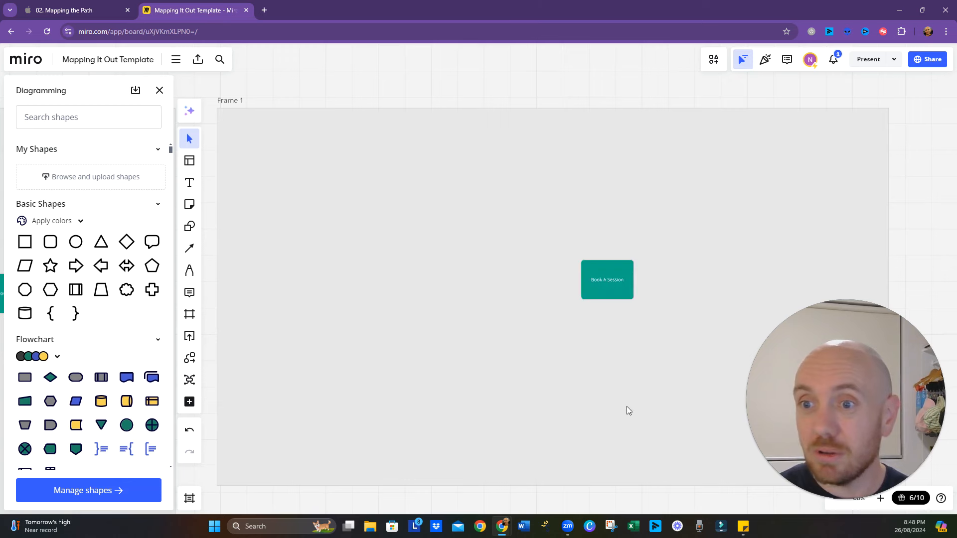
- Add a connected process shape to the left of "Book A Session" and label it "Visit Website"
click(605, 290)
mouse_move(572, 279)
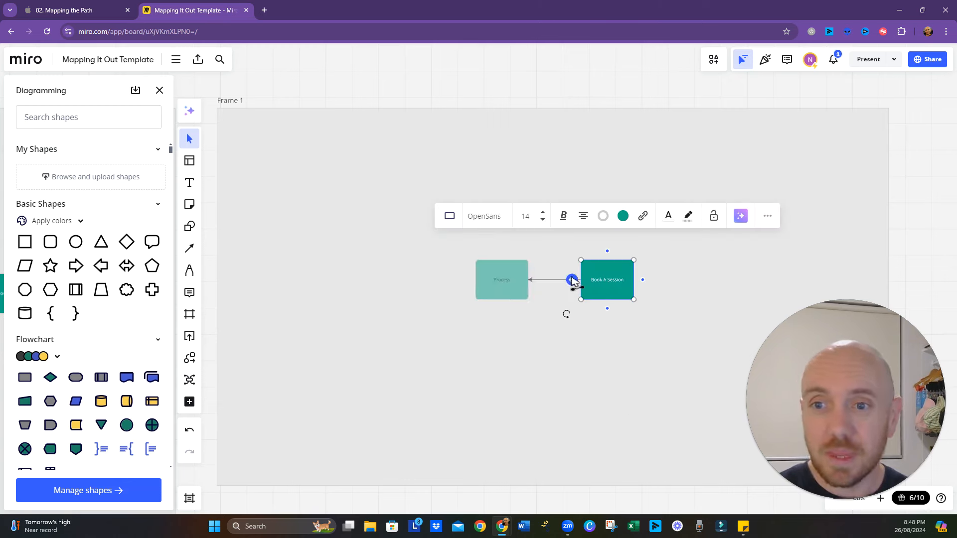
click(572, 280)
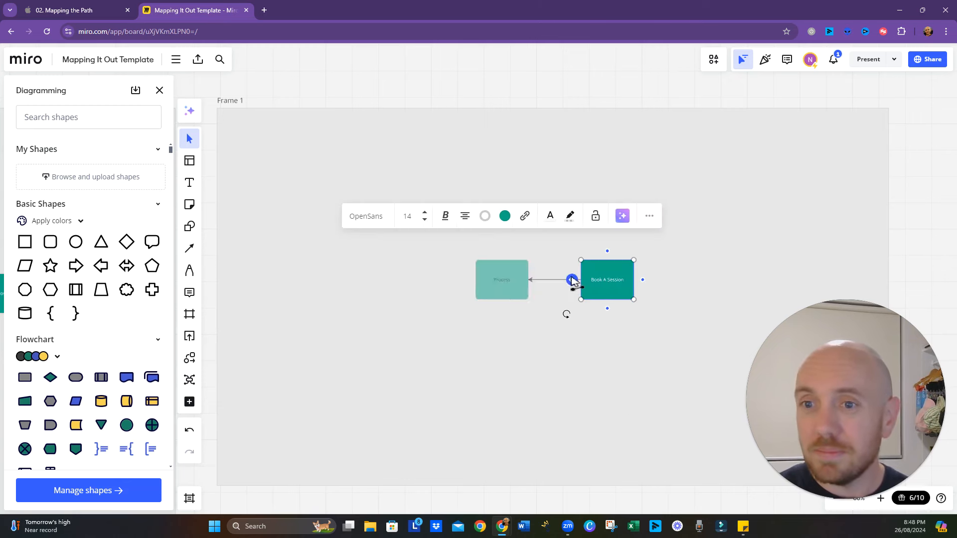
double_click(501, 282)
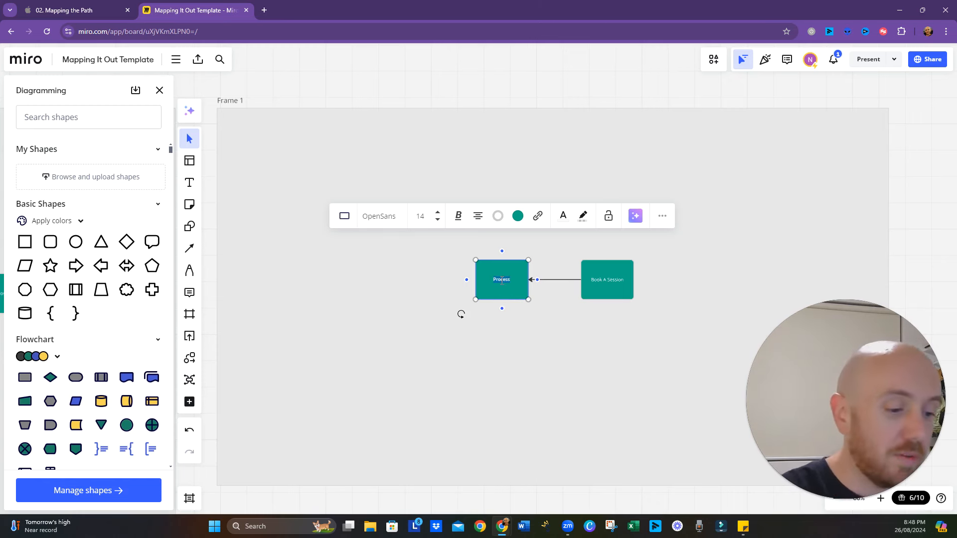
text(Vi)
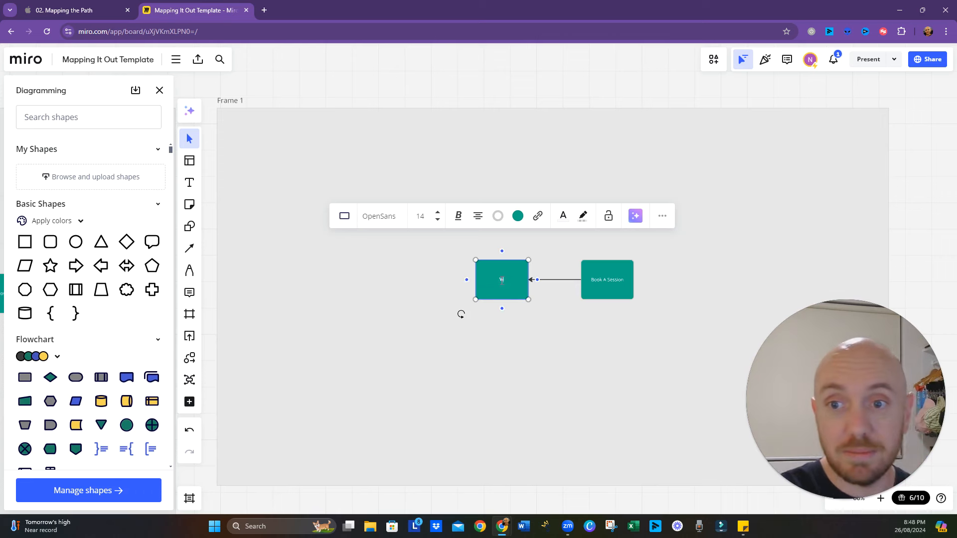
text(sit Website)
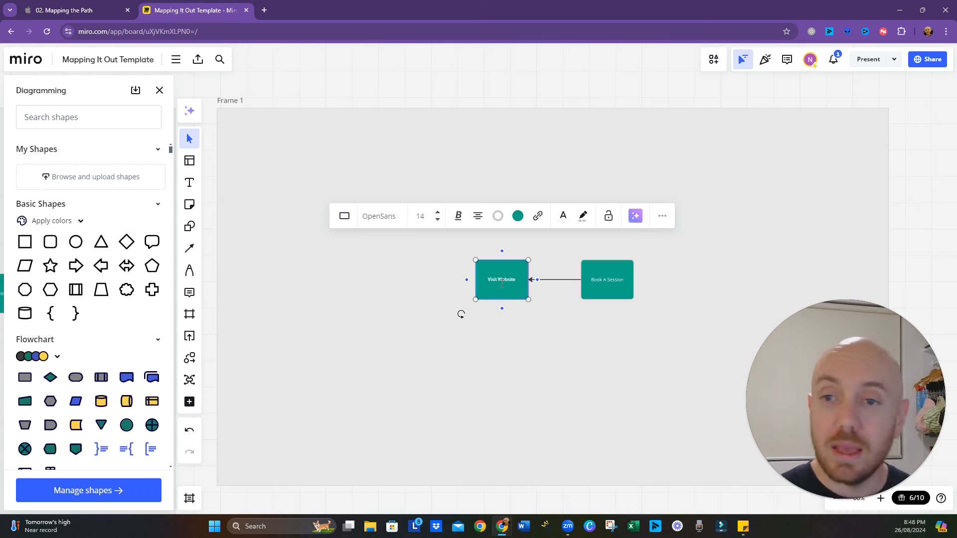
click(490, 333)
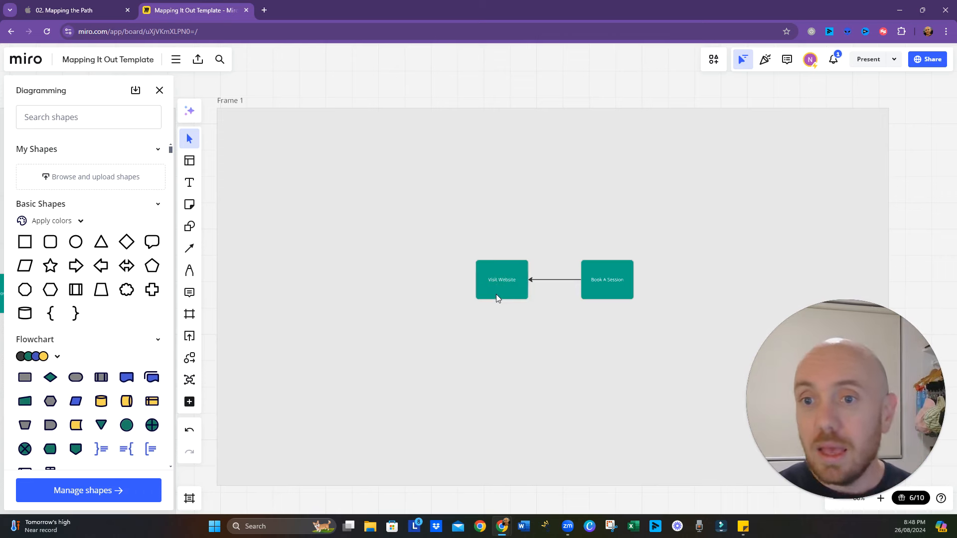
- Add a connected process shape to the left of "Visit Website" and label it "Clicked Post"
click(496, 294)
click(467, 280)
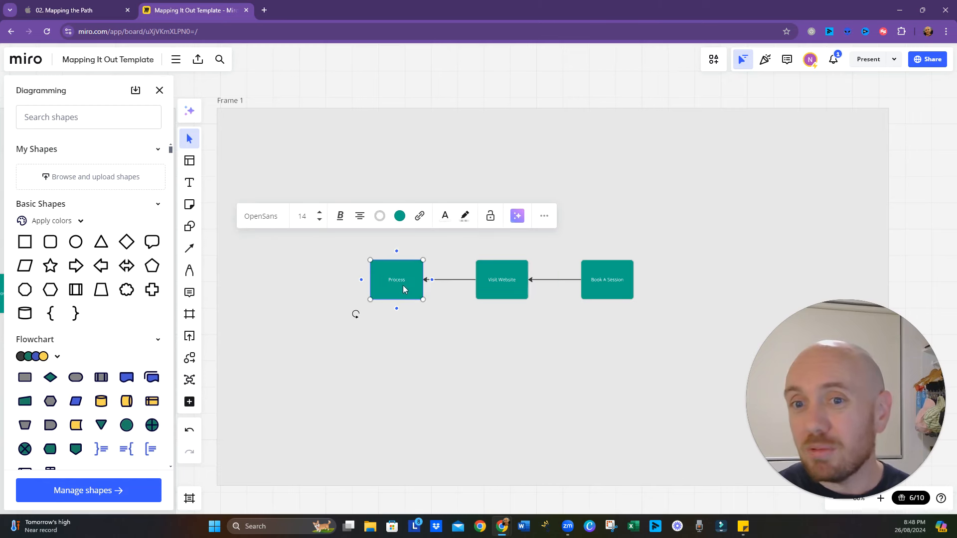
double_click(399, 282)
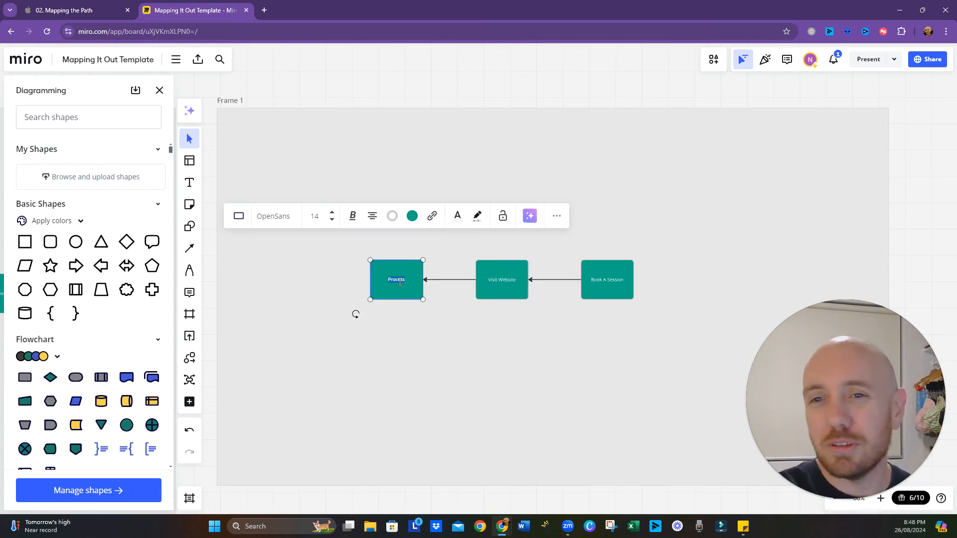
text(Po)
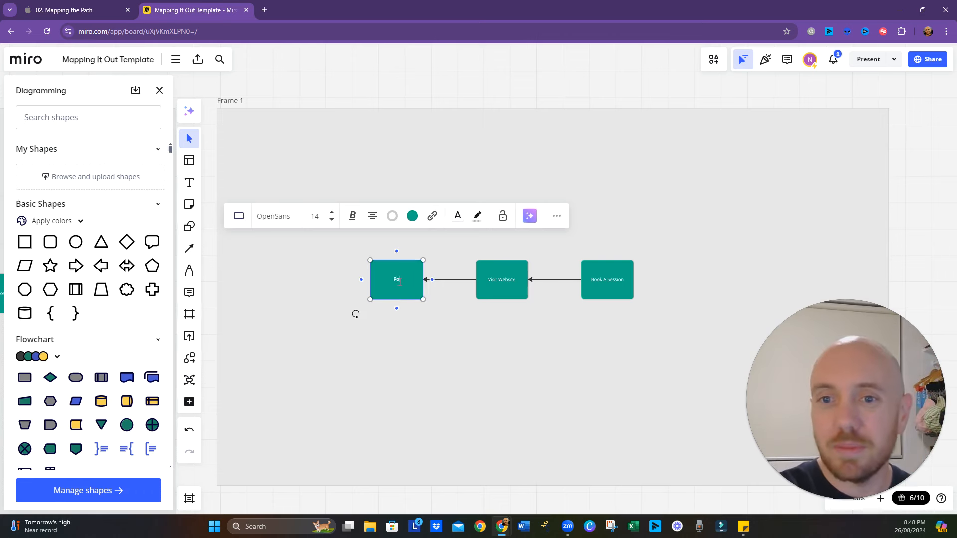
key(BackSpace)
key(BackSpace)
text(Clicked Post)
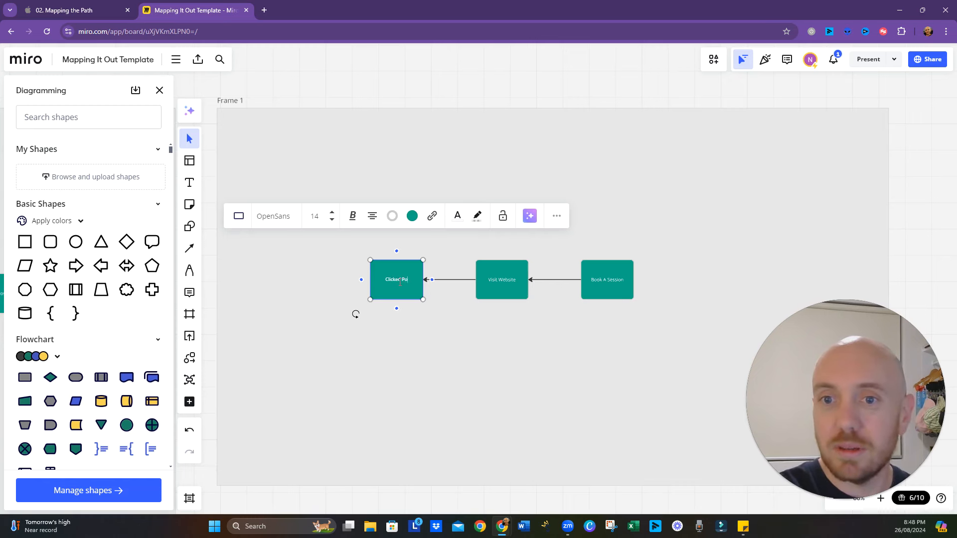
- Add a connected shape to the left of "Clicked Post" and turn it into a Terminator with a black fill
click(362, 279)
click(394, 216)
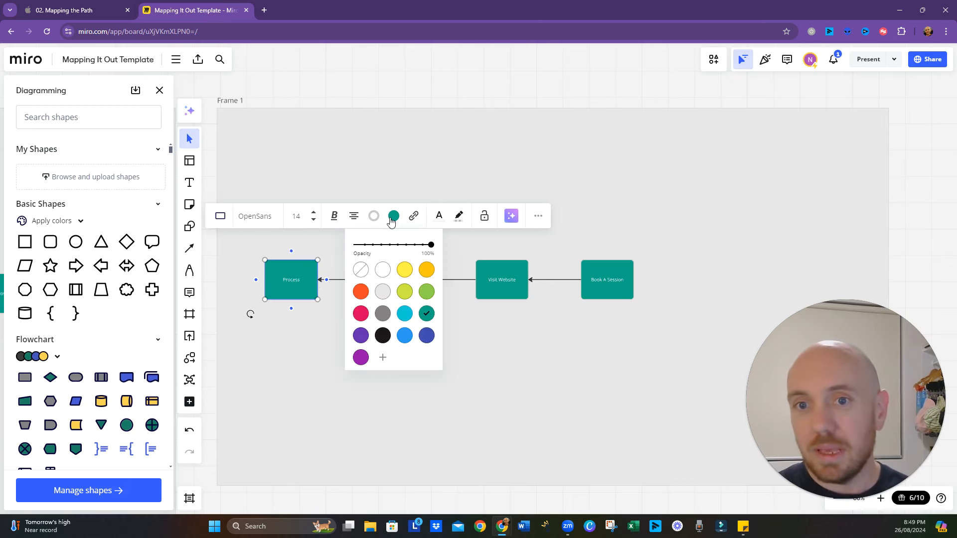
click(221, 223)
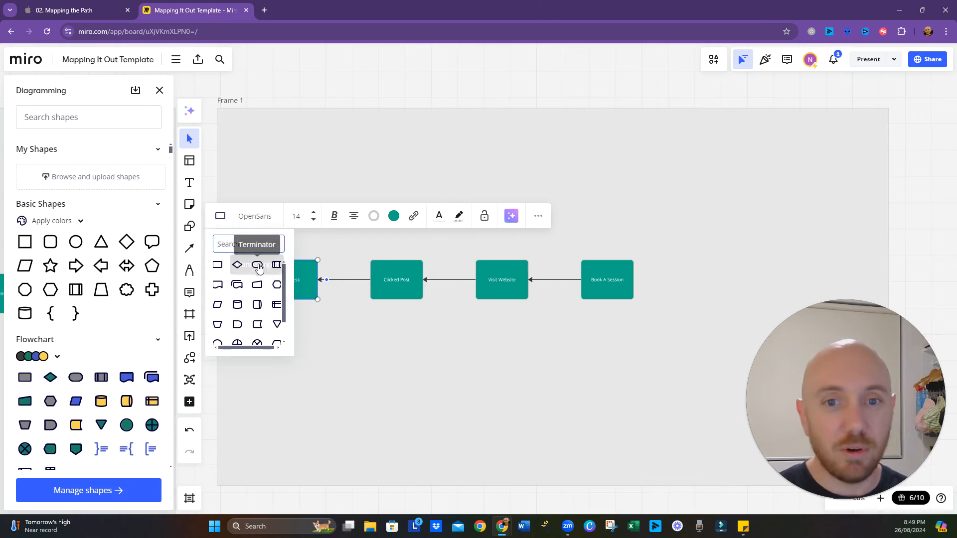
click(258, 265)
click(393, 218)
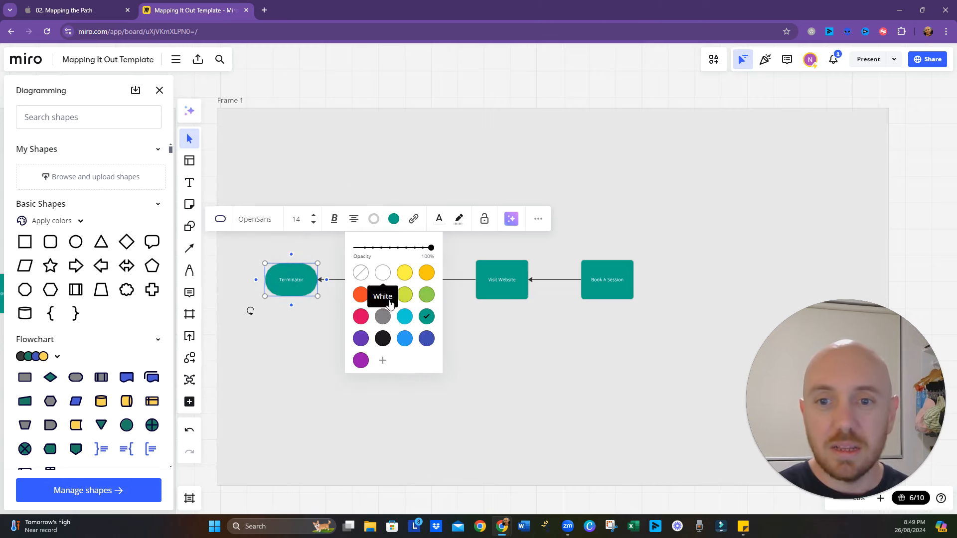
click(383, 338)
- Replace the black terminator's text with "Saw Post on Facebook"
double_click(291, 279)
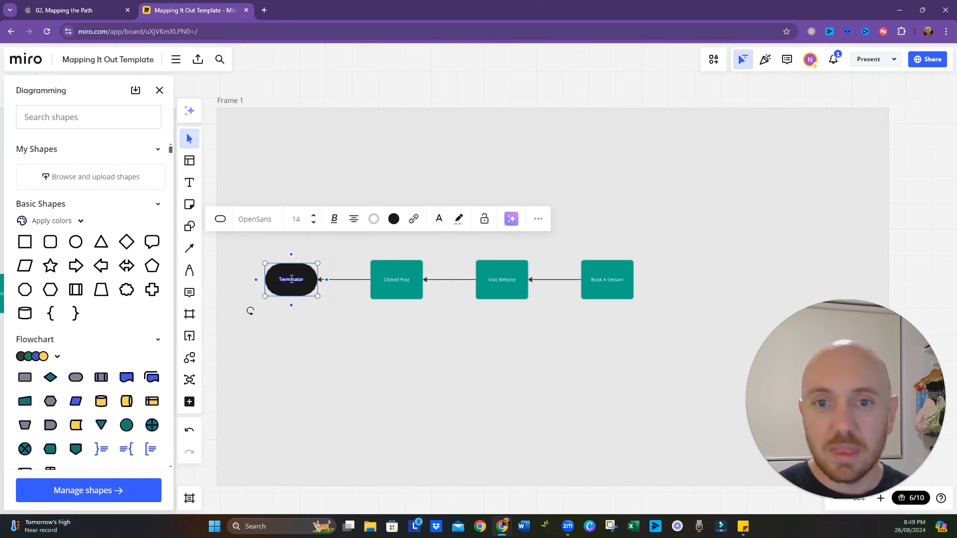
key(BackSpace)
text(S)
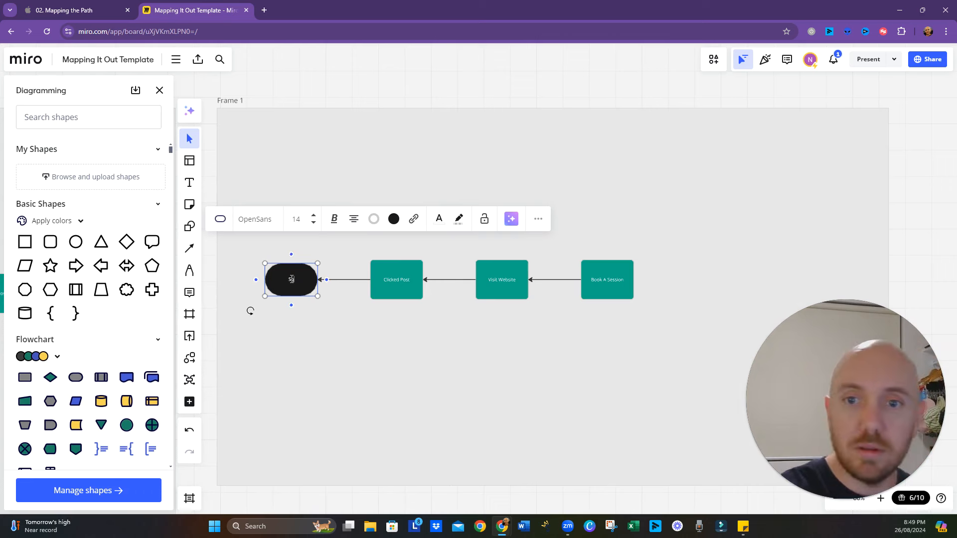
text(aq P)
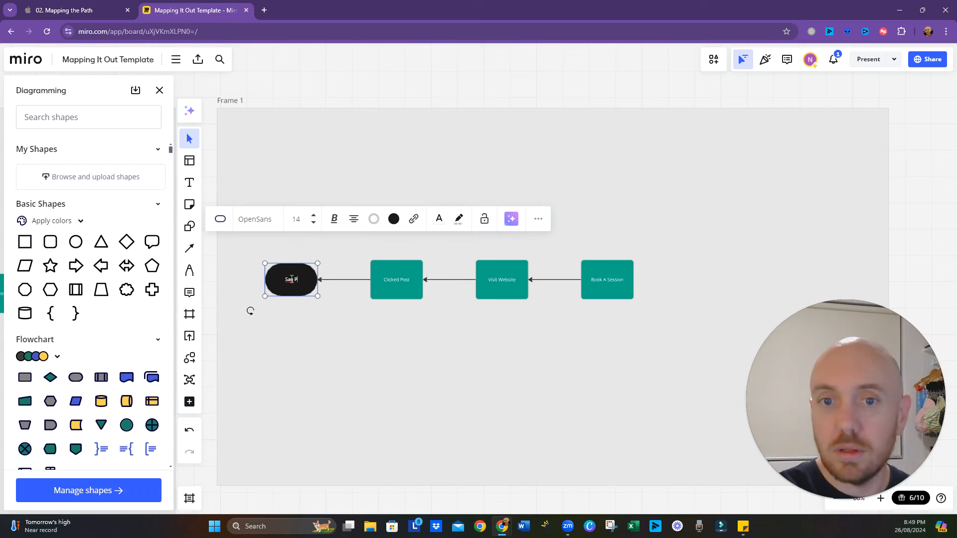
text(ost on F)
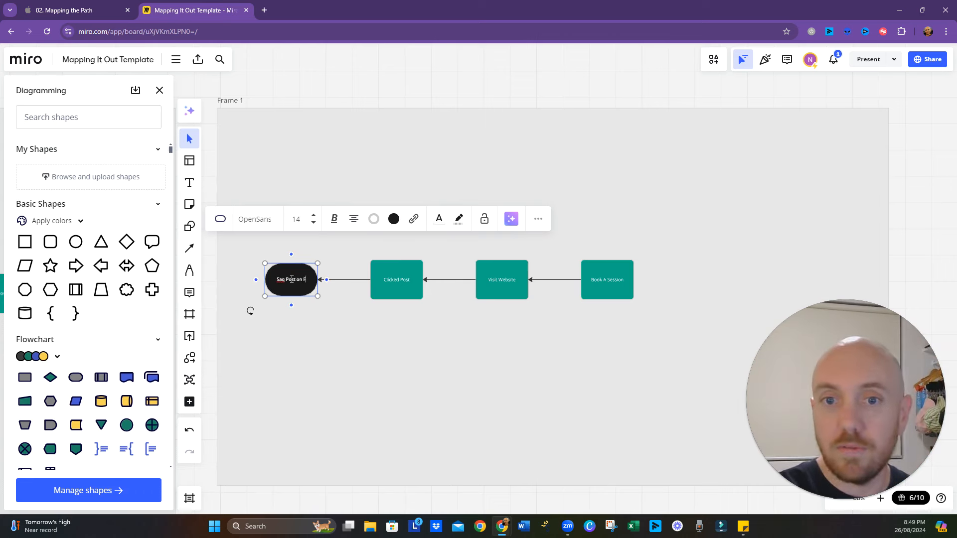
text(acebook)
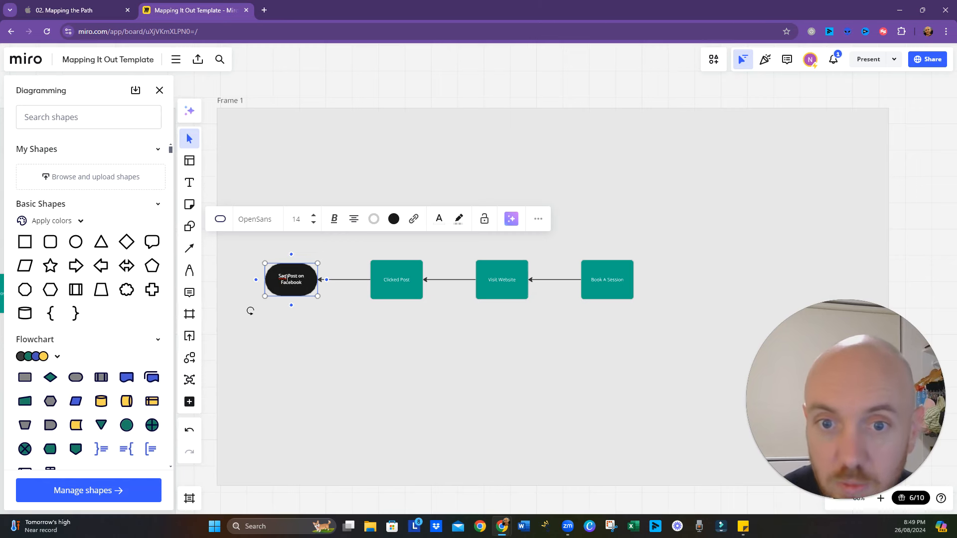
key(BackSpace)
text(w)
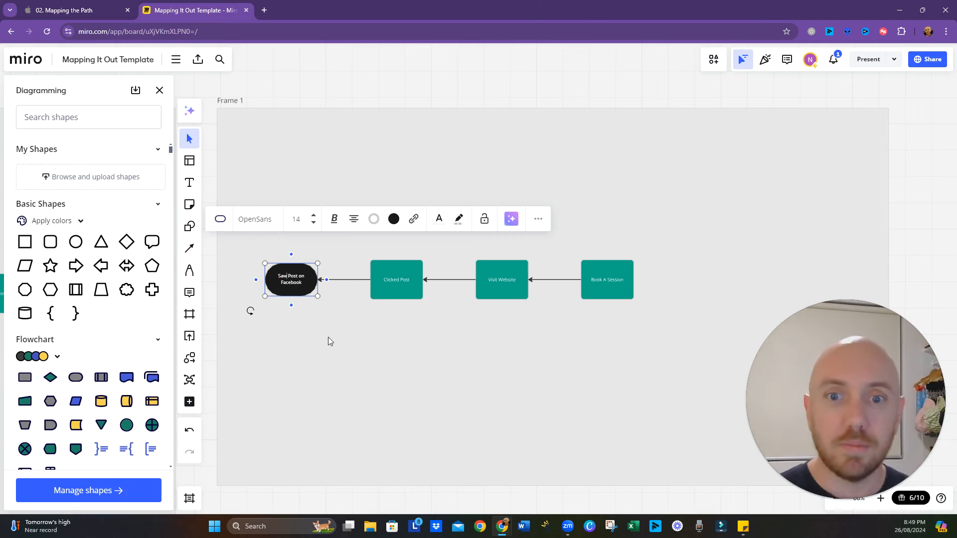
click(600, 291)
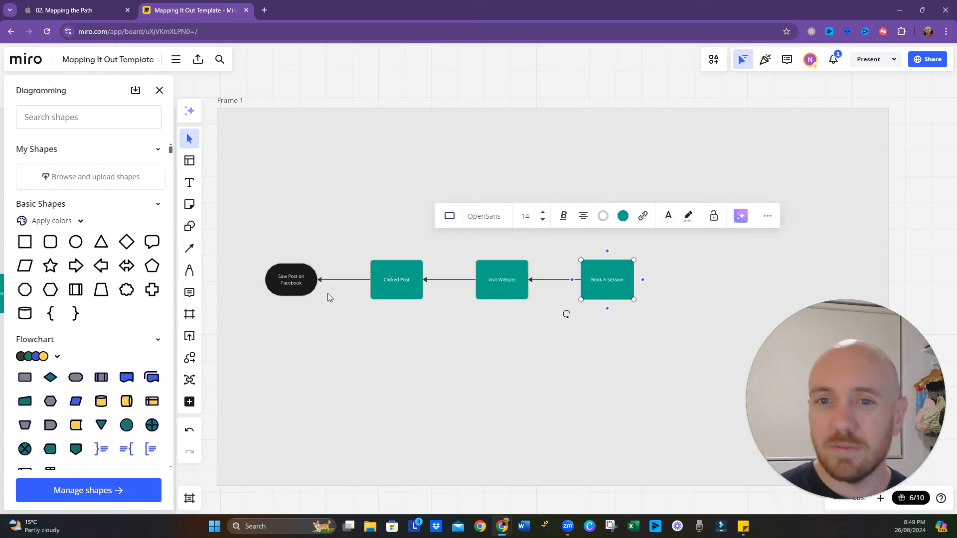
- Reverse the three connectors so the arrows run from "Saw Post on Facebook" towards "Book A Session"
click(343, 280)
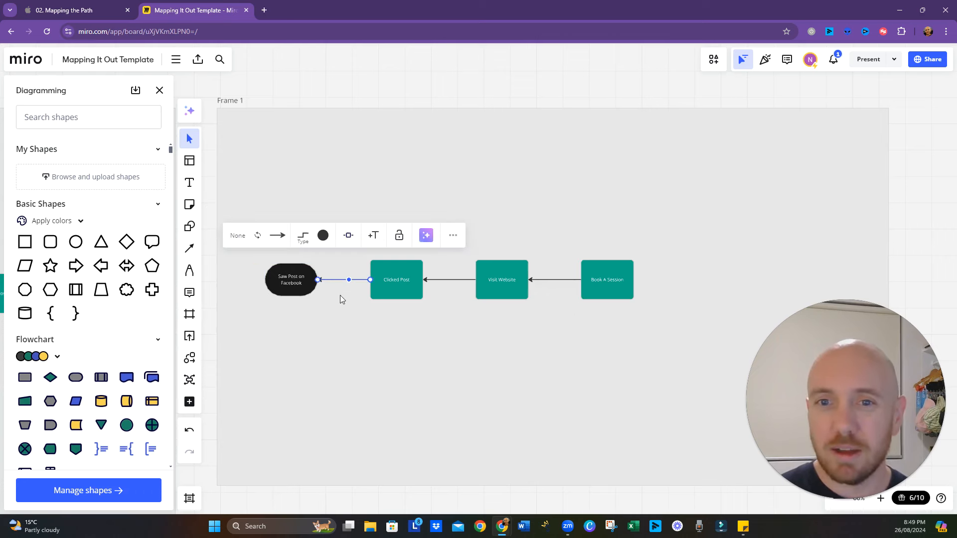
click(258, 237)
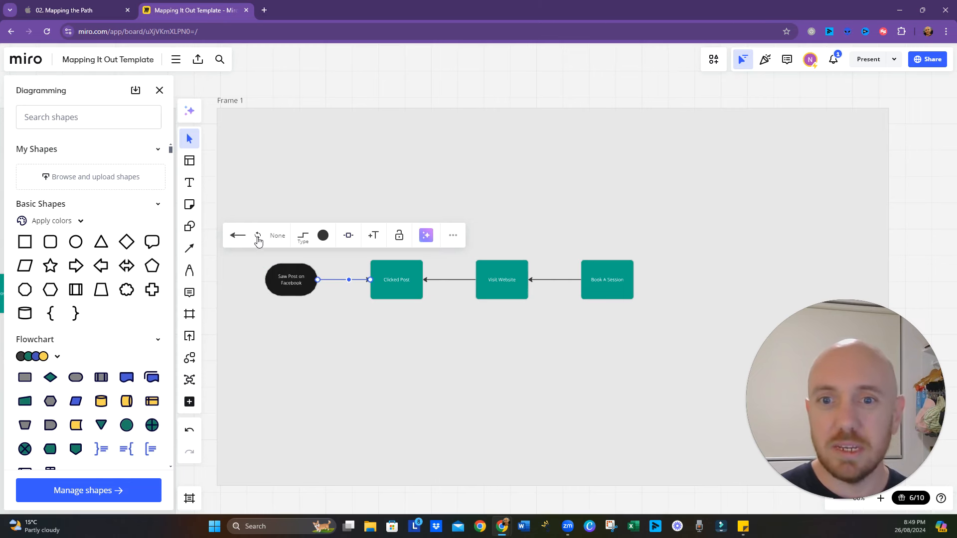
click(462, 280)
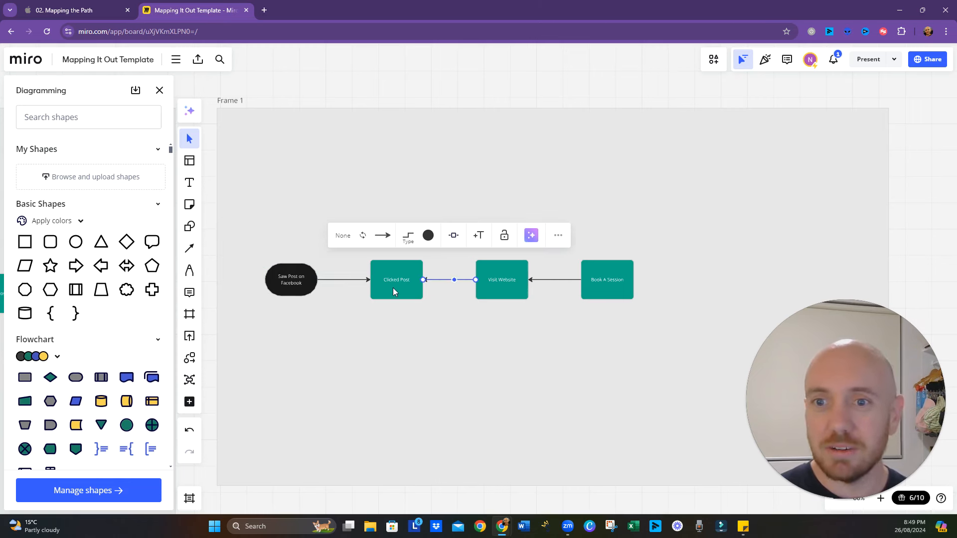
click(363, 236)
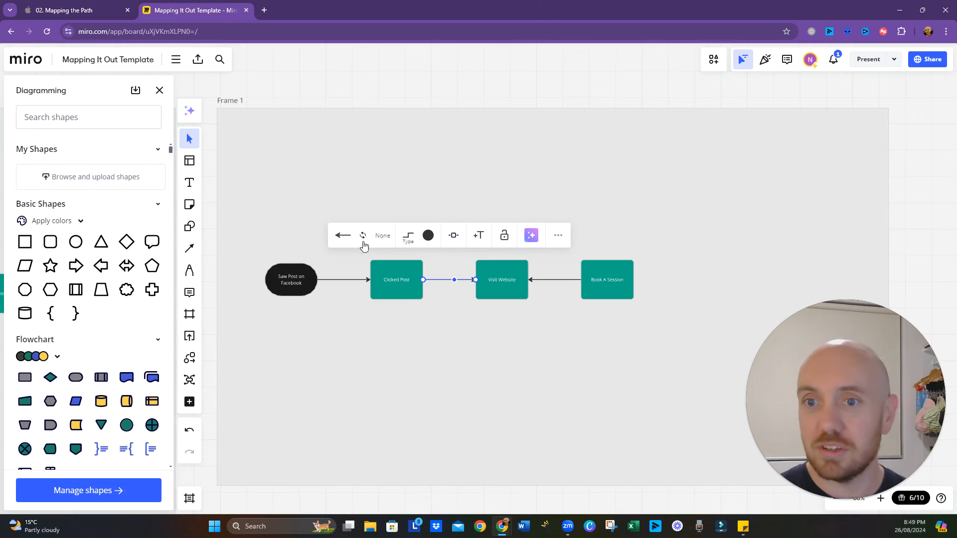
click(563, 283)
click(468, 236)
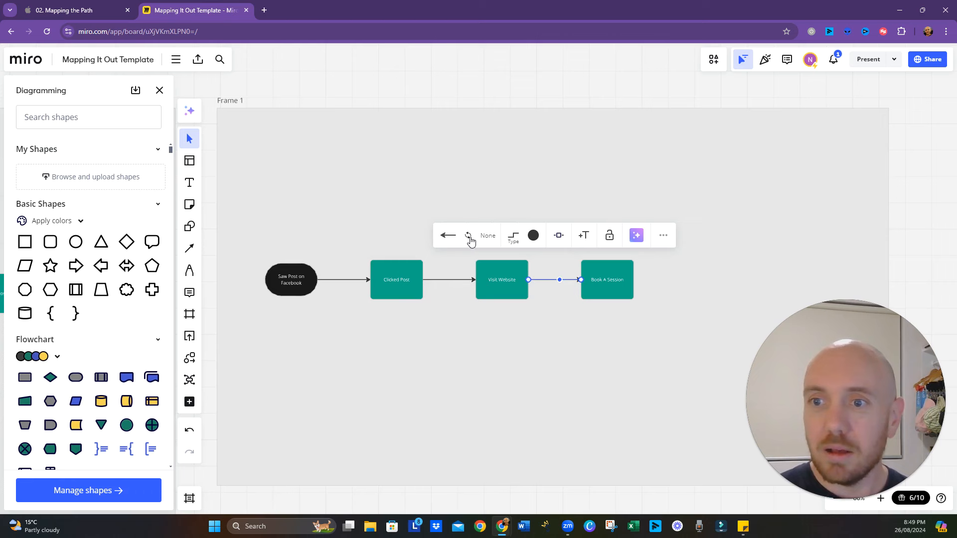
click(454, 340)
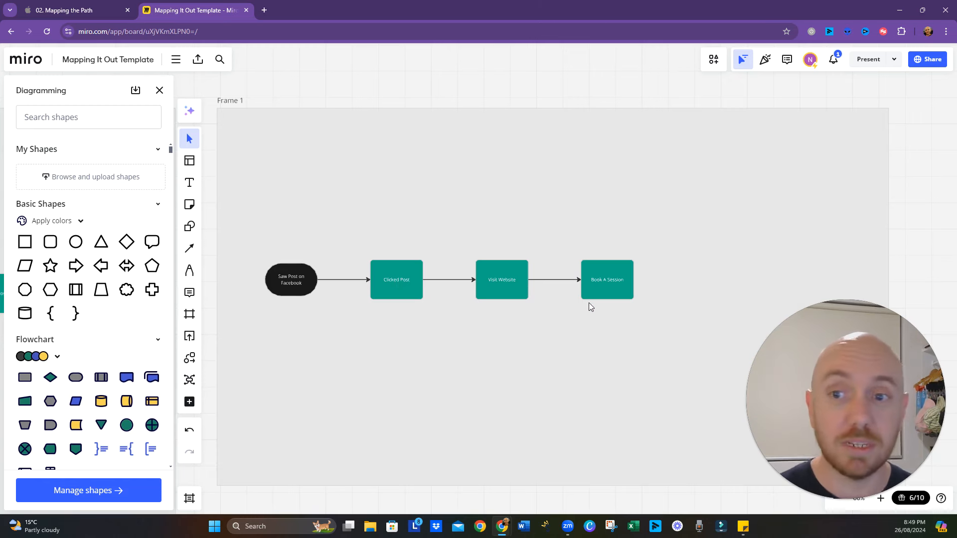
- Move the "Book A Session" shape further right in line with the row, widening the gap after "Visit Website"
click(601, 285)
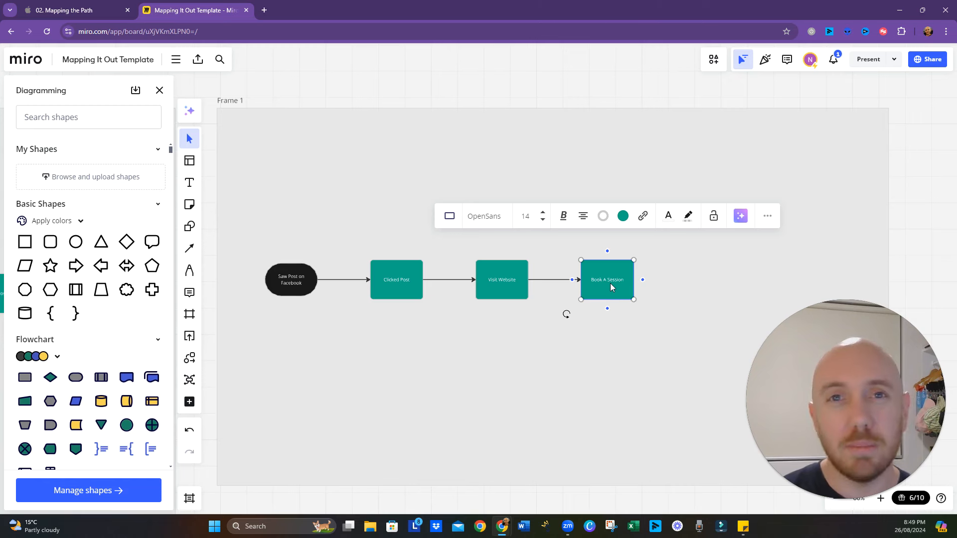
key(Escape)
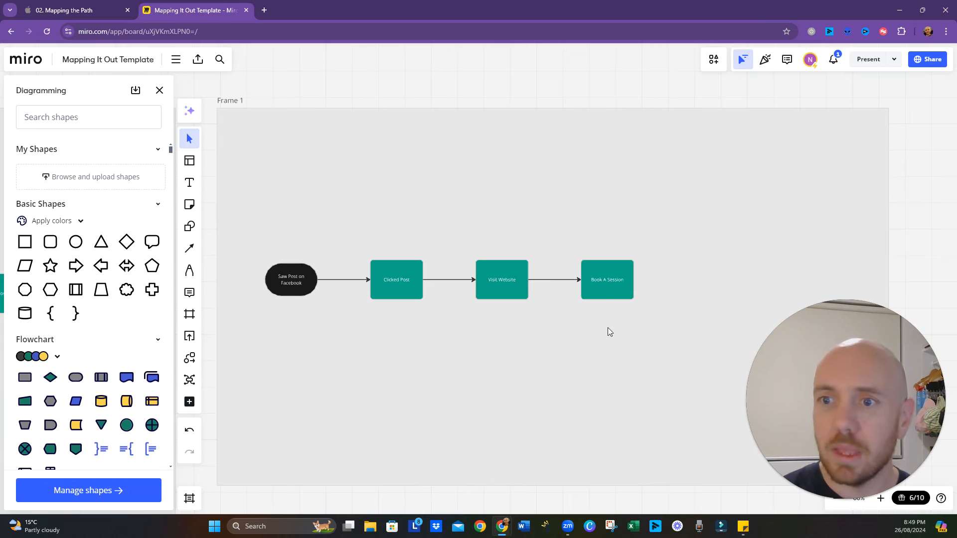
click(609, 286)
drag(611, 286, 642, 282)
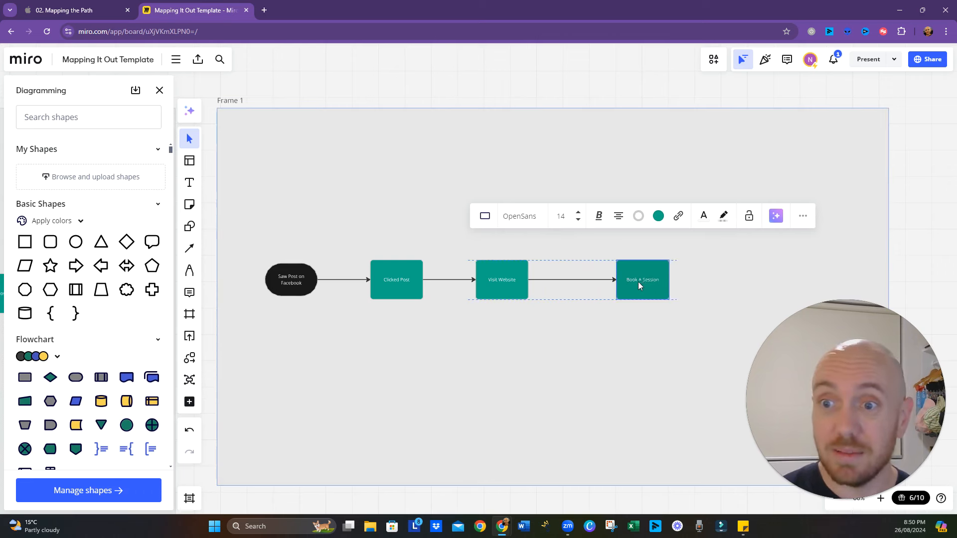
- Insert a process shape into the connector between "Visit Website" and "Book A Session" and label it "Pays for session"
click(577, 281)
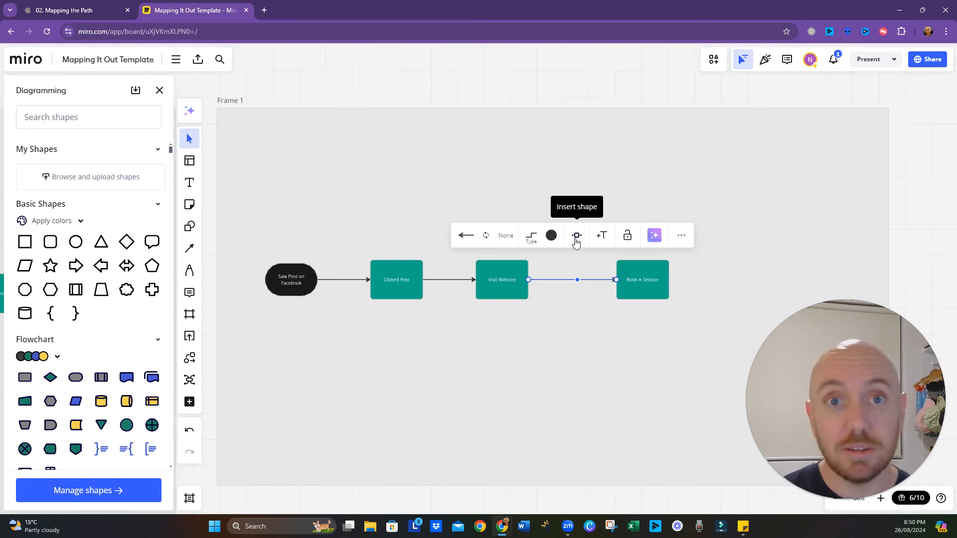
click(576, 238)
click(574, 285)
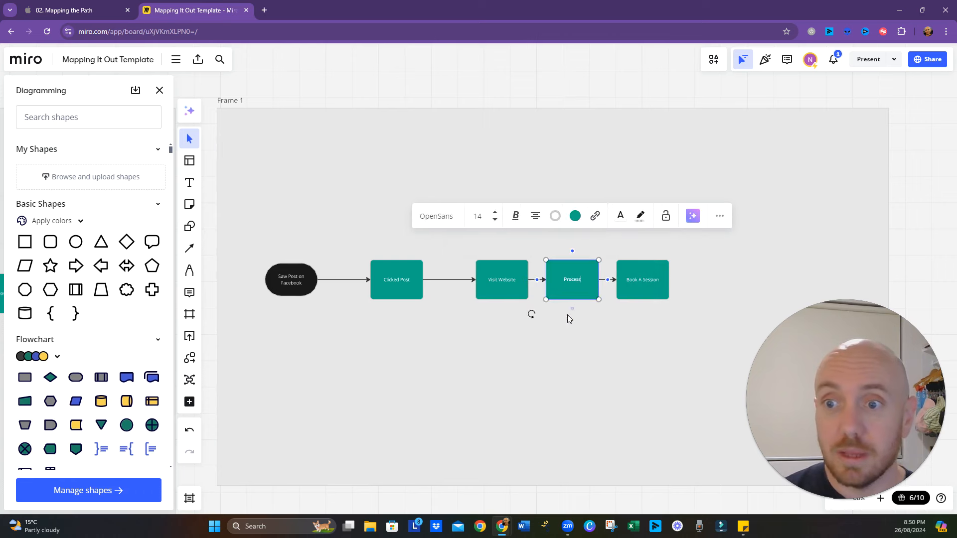
double_click(575, 281)
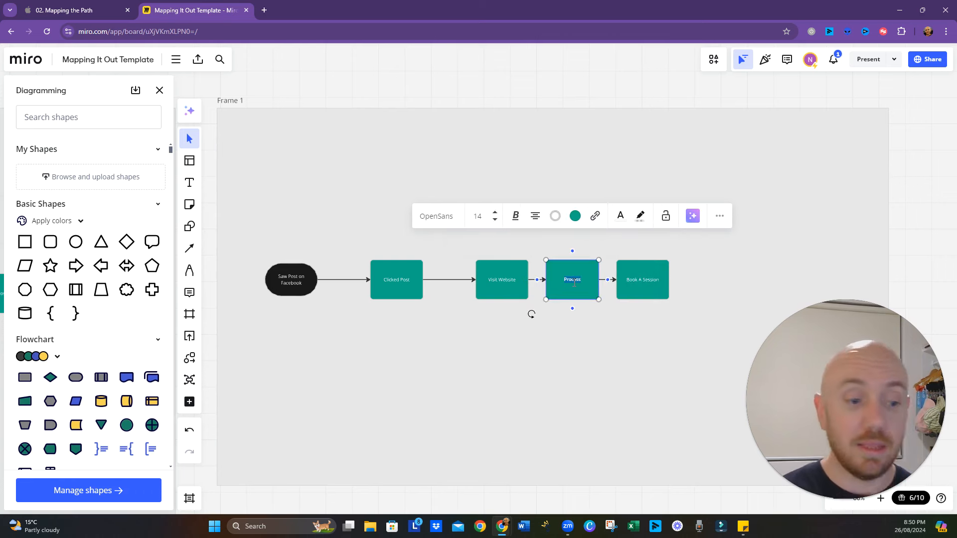
text(Pa)
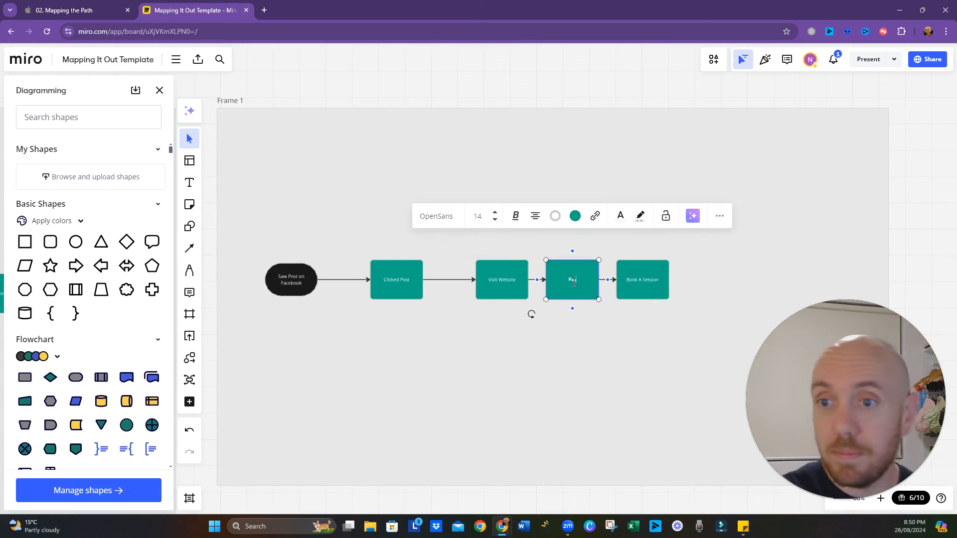
text(ym)
text( for session)
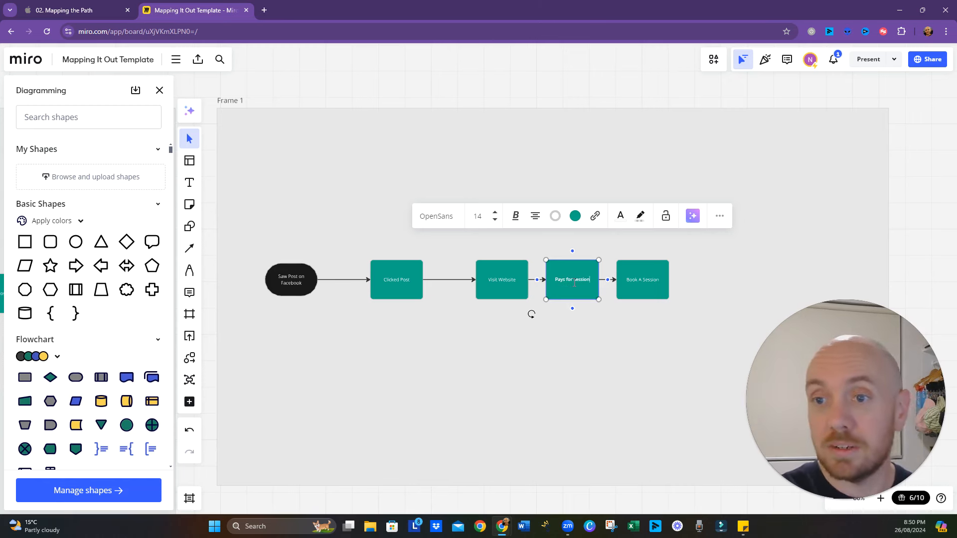
click(537, 370)
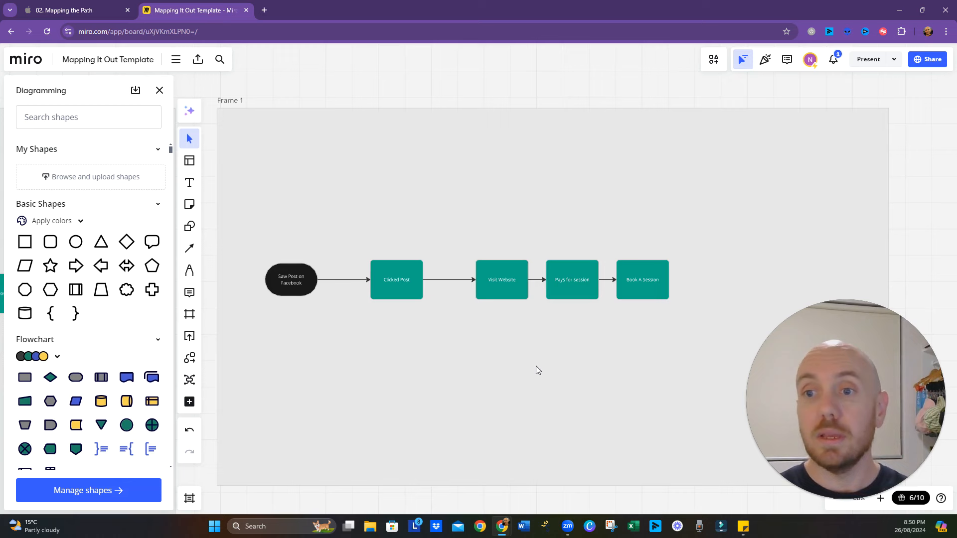
- Shift "Visit Website", "Clicked Post", "Pays for session" and "Book A Session" leftwards along the row to adjust the spacing between them
click(504, 268)
drag(505, 284, 487, 283)
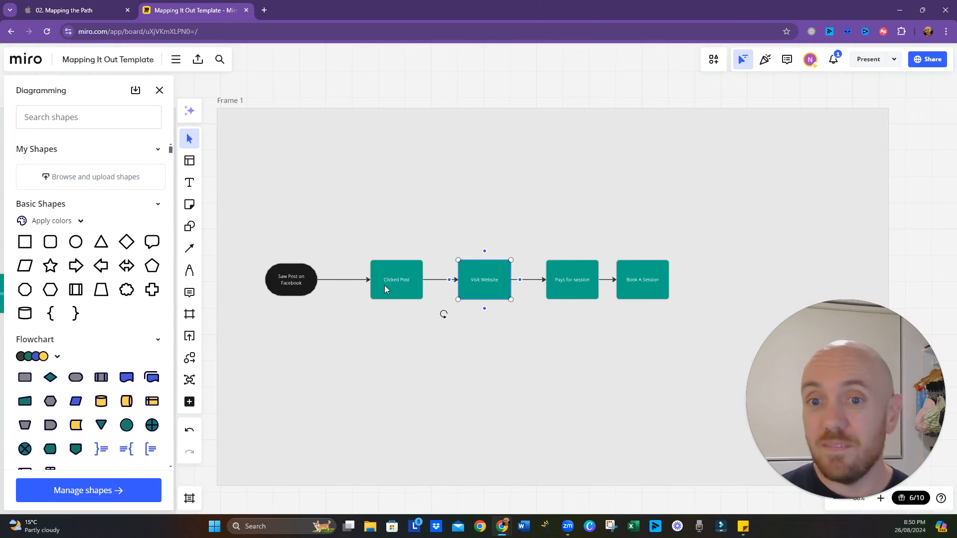
drag(384, 290, 379, 291)
click(476, 292)
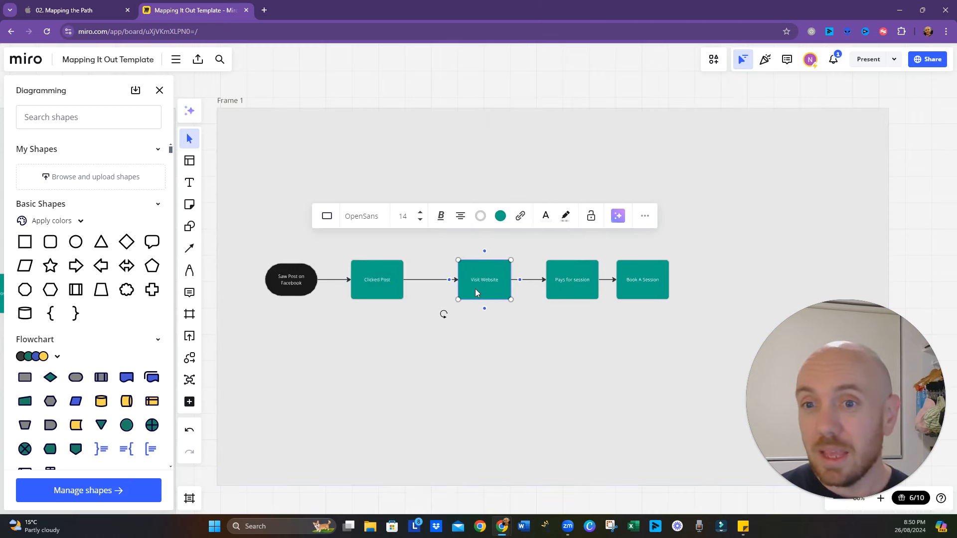
drag(475, 289, 471, 292)
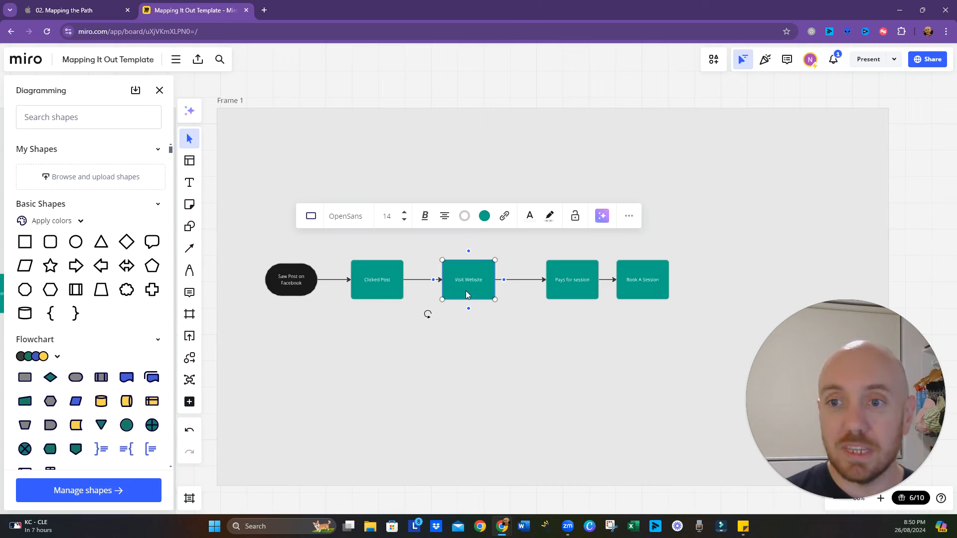
drag(569, 288, 551, 283)
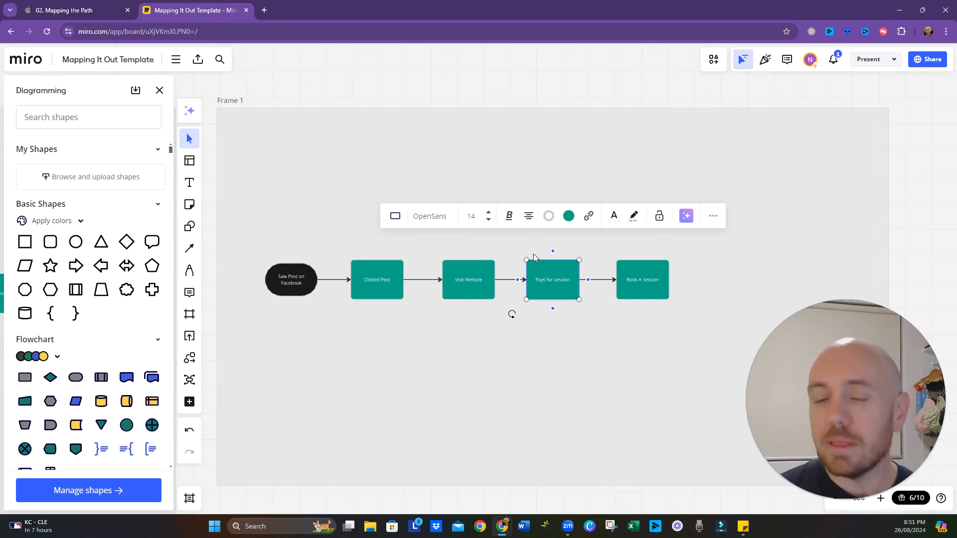
drag(655, 348, 588, 374)
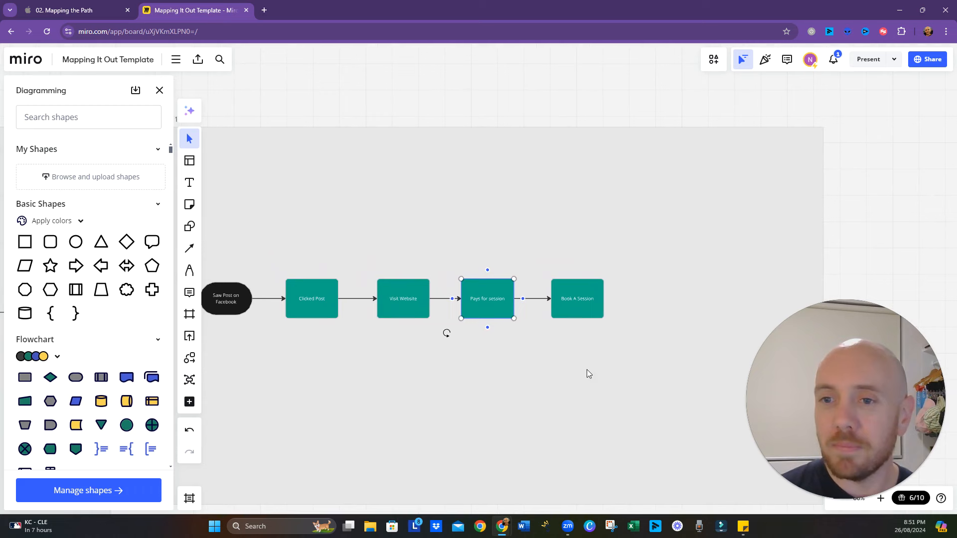
click(586, 301)
drag(586, 301, 572, 301)
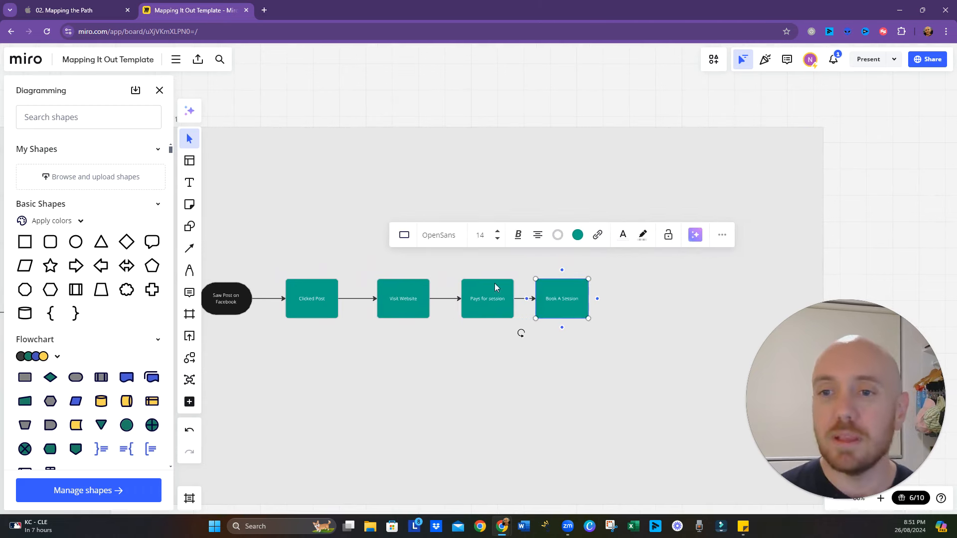
- Add a connected process shape to the right of "Book A Session" and reverse its connector to point at the new shape
click(600, 302)
click(668, 339)
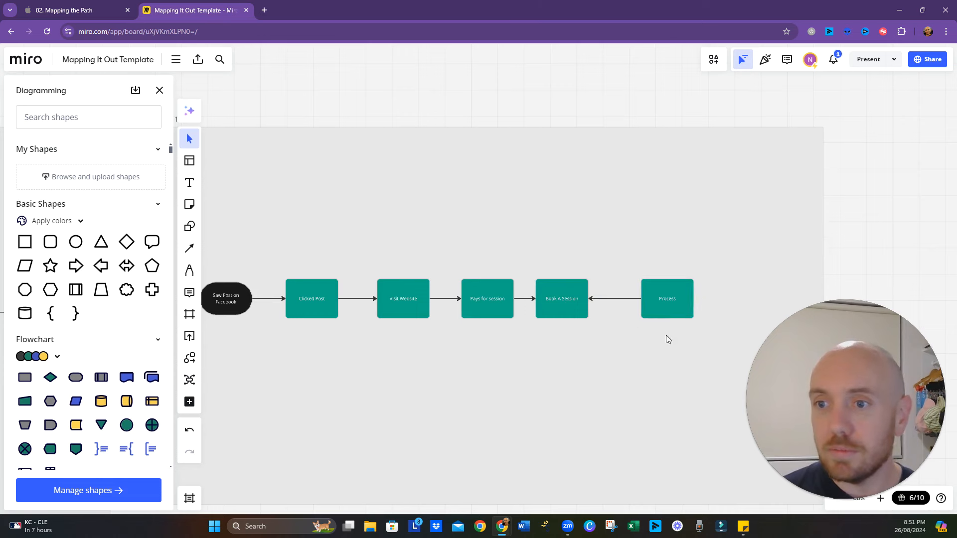
click(618, 299)
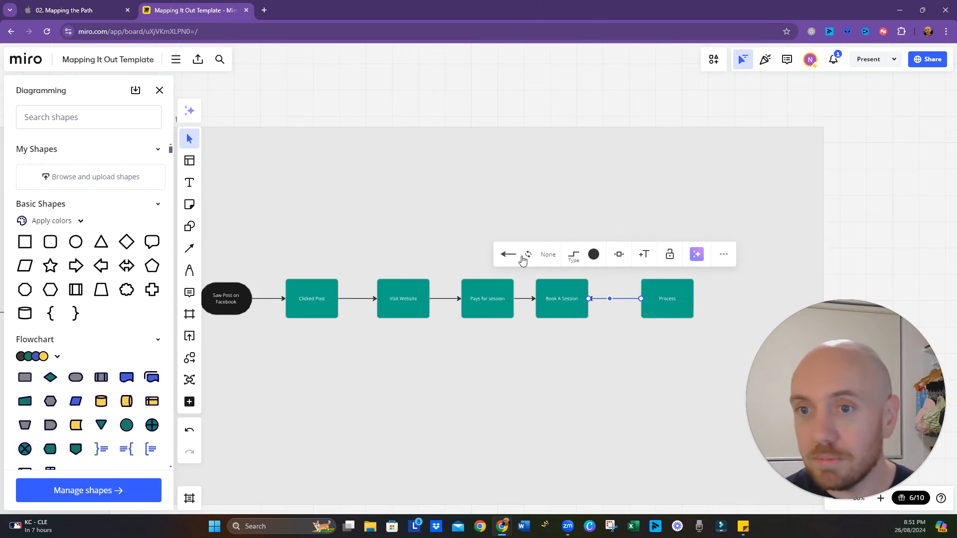
- Label the new process shape at the end of the flow "Attend A session"
double_click(660, 301)
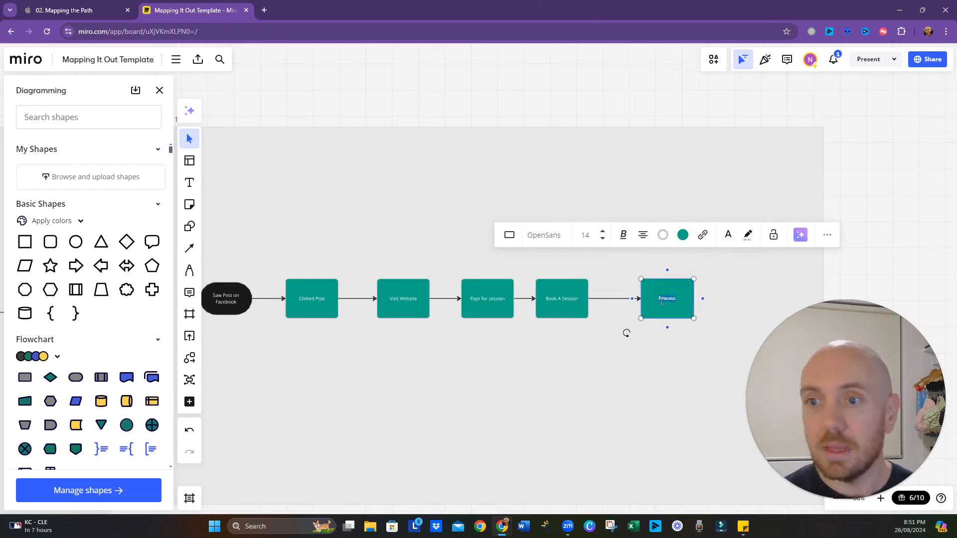
text(Atee)
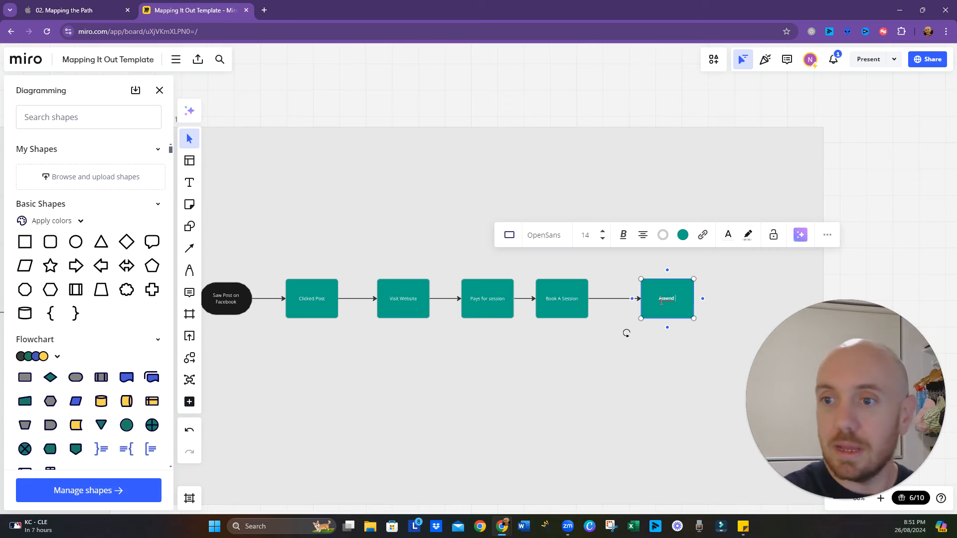
text(dn)
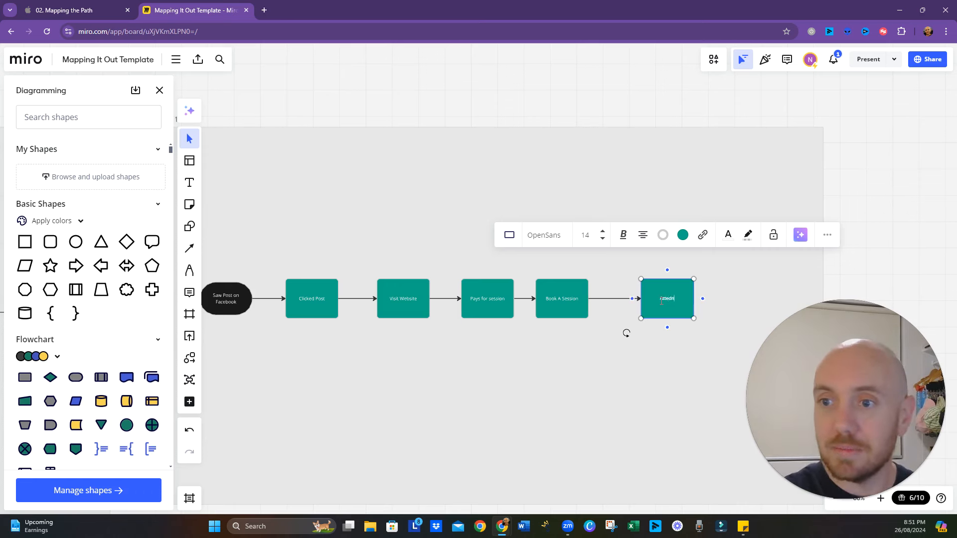
key(BackSpace)
key(BackSpace)
text(nd A se)
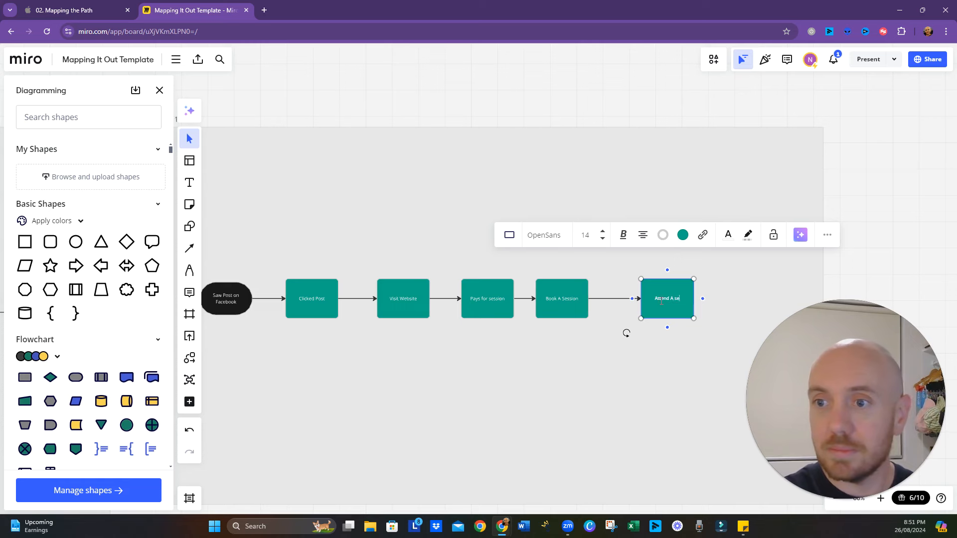
text(ssion)
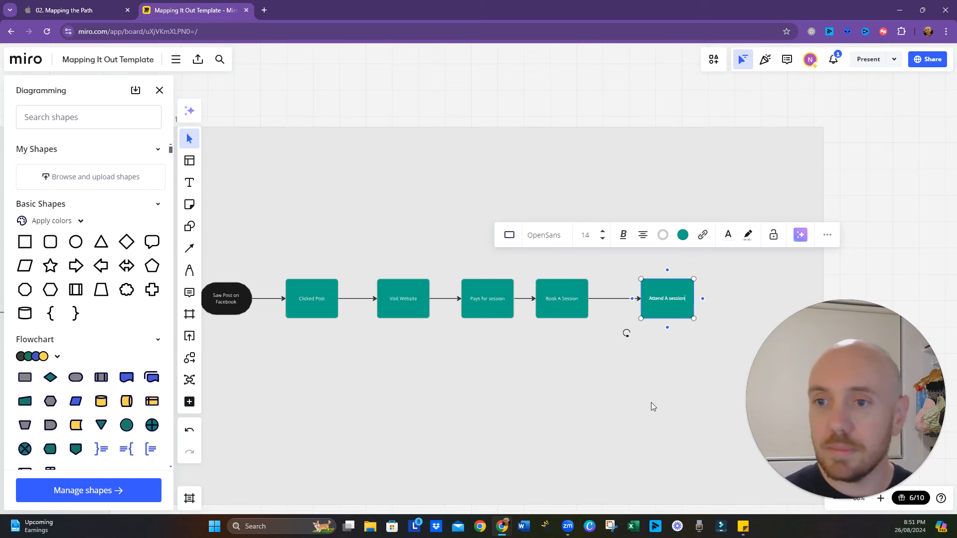
- Reword the label of the flow's last shape to "Attend Session" and move the shape closer to "Book A Session"
click(662, 390)
scroll(668, 373, right, 2)
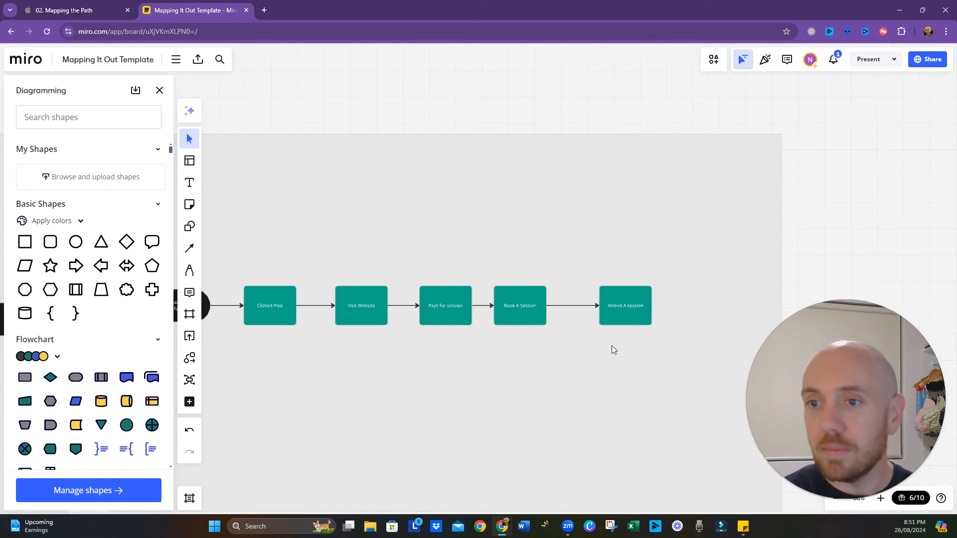
click(623, 306)
click(624, 306)
click(625, 306)
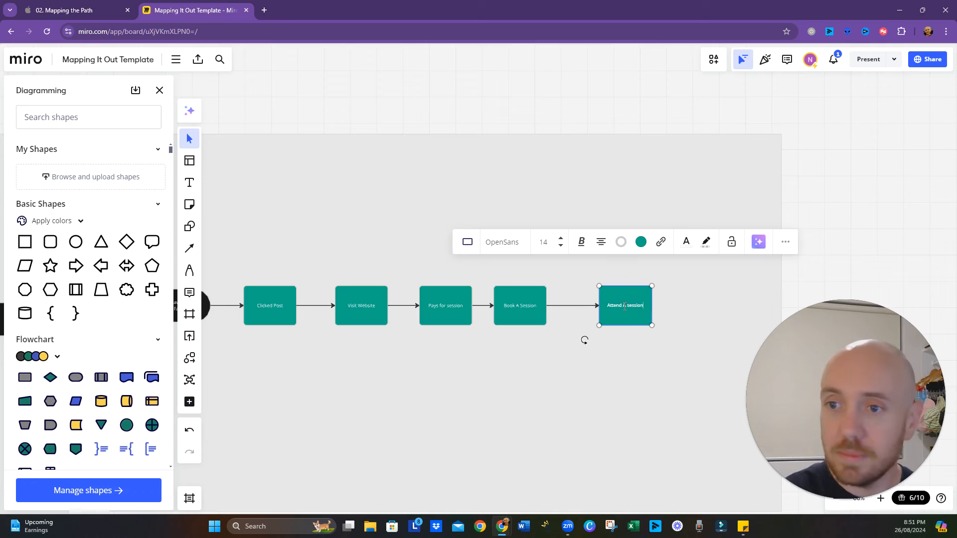
key(shift+End)
text(Session)
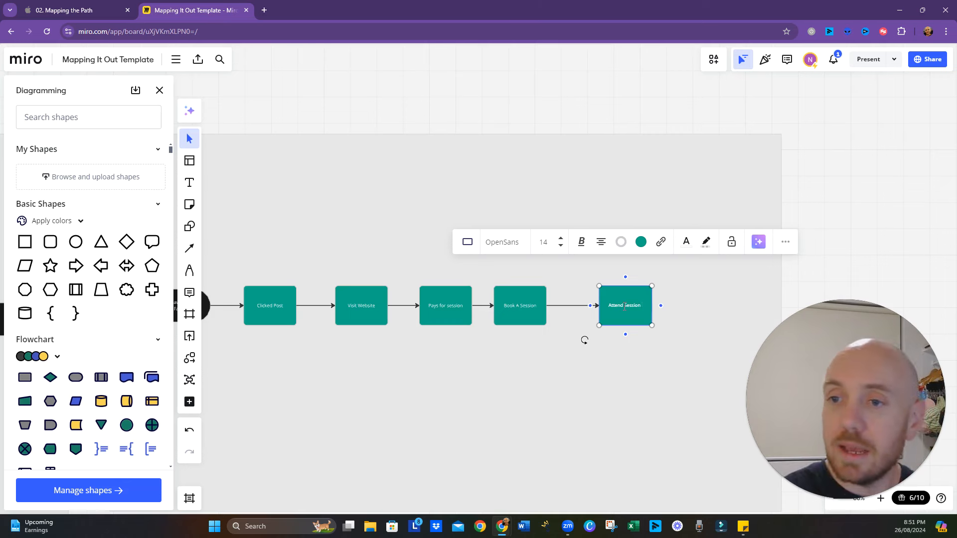
click(620, 355)
drag(628, 313, 609, 313)
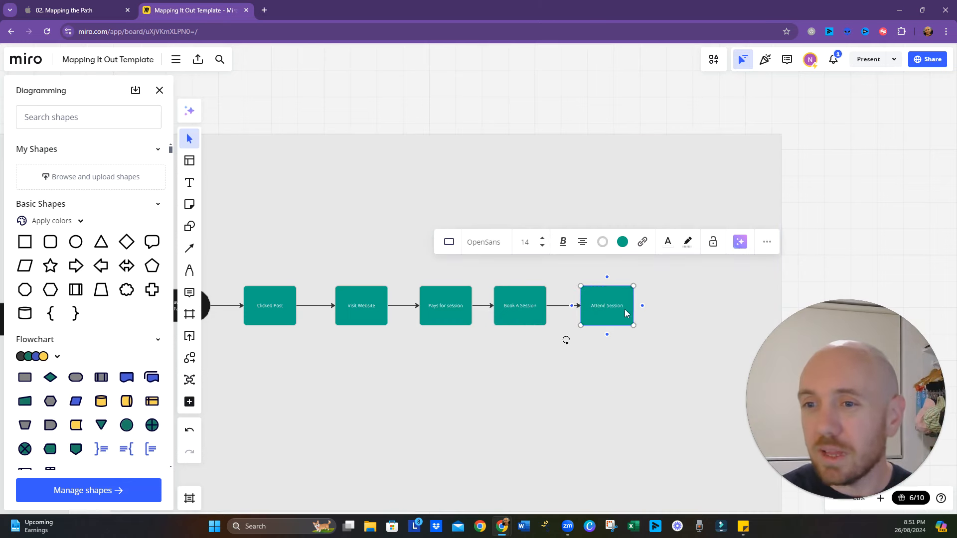
- Add a connected process shape after "Attend Session" and label it "Happy With Results"
click(643, 306)
double_click(693, 306)
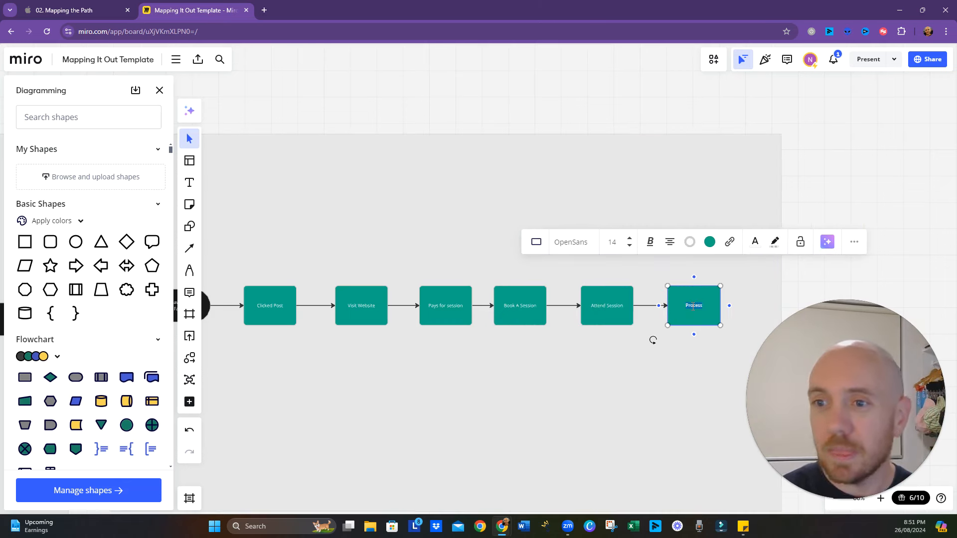
text(Happy)
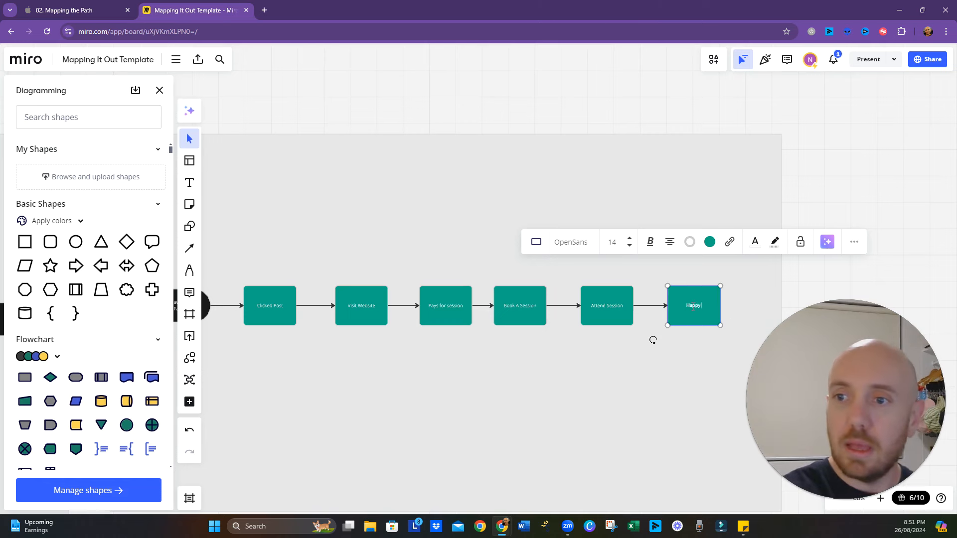
text( With Results)
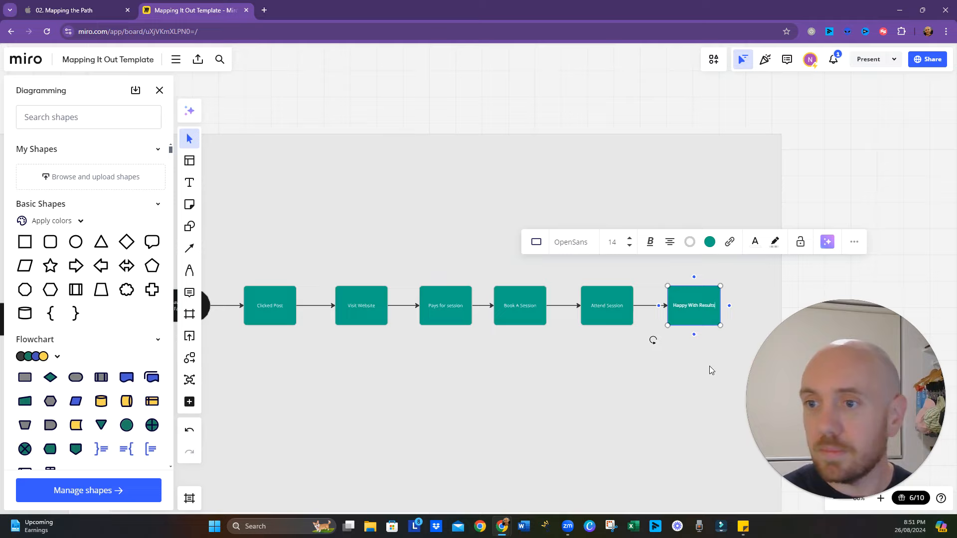
- Widen the frame by extending its right edge to make room for more shapes after "Happy With Results"
drag(683, 340, 526, 253)
click(625, 270)
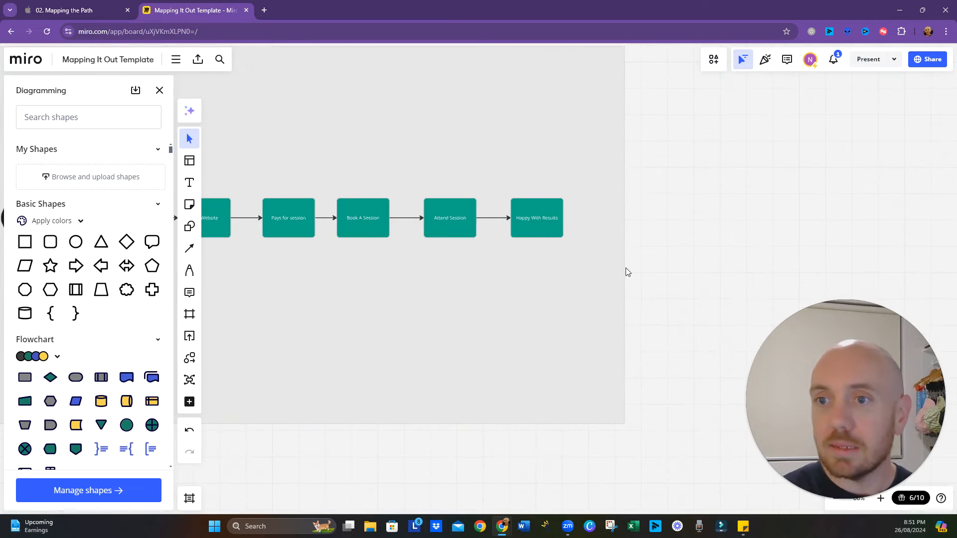
click(625, 242)
drag(625, 242, 746, 246)
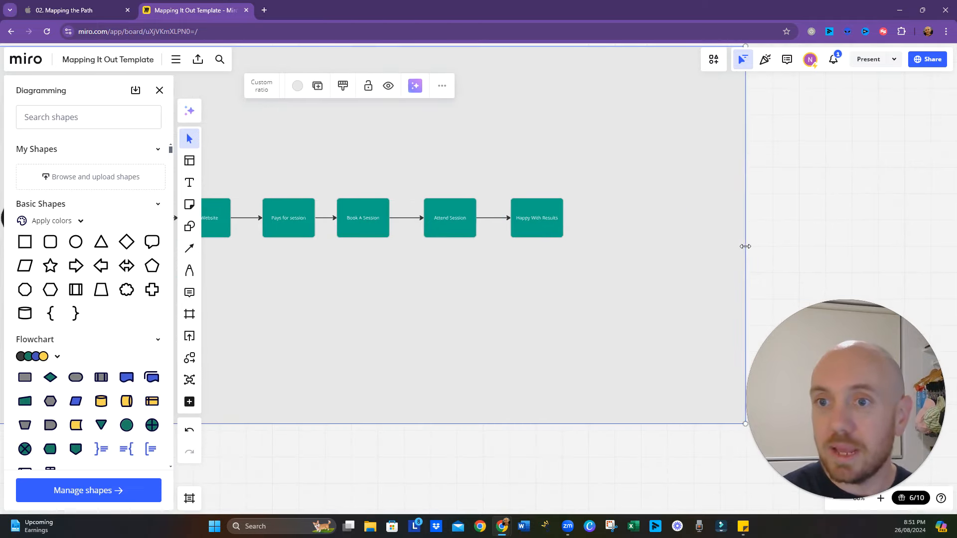
- Add a connected process shape after "Happy With Results" and label it "Leave a review"
click(539, 218)
click(571, 218)
double_click(622, 220)
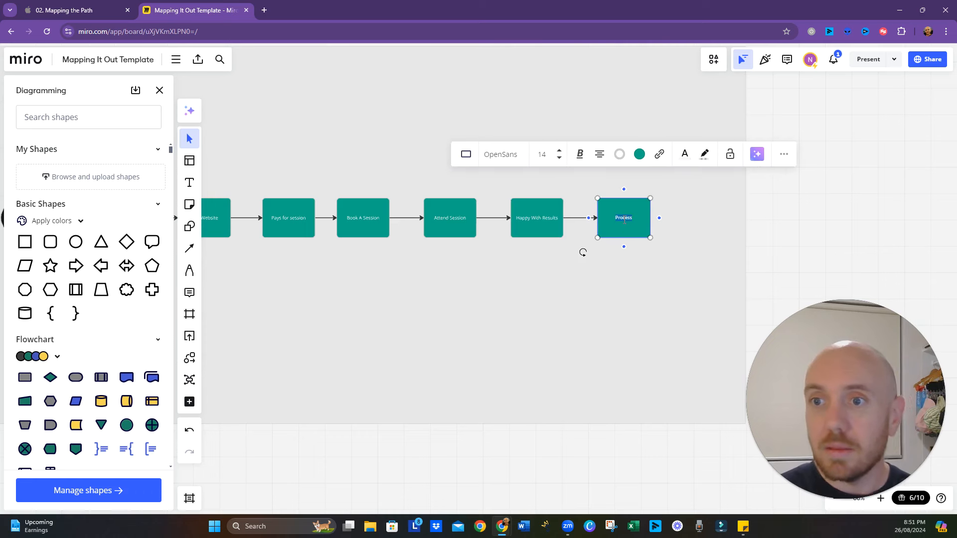
text(Leave a review)
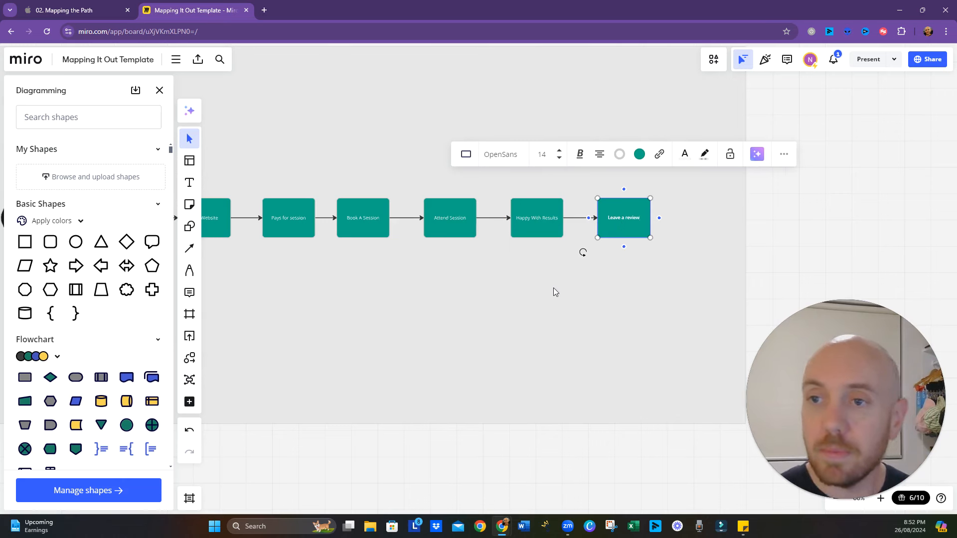
click(570, 312)
- Add a connected shape after "Leave a review" and change it to a Terminator with a black fill
click(646, 225)
click(663, 219)
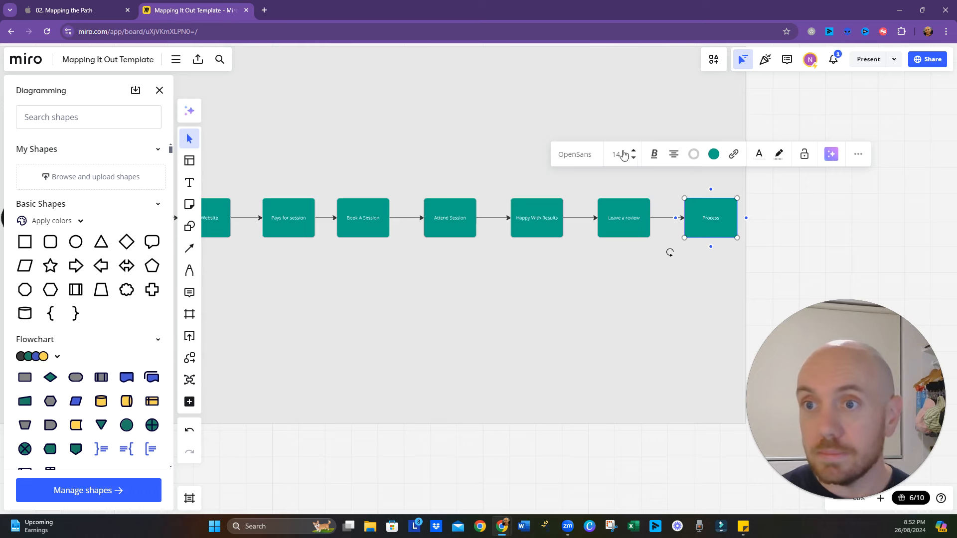
click(712, 219)
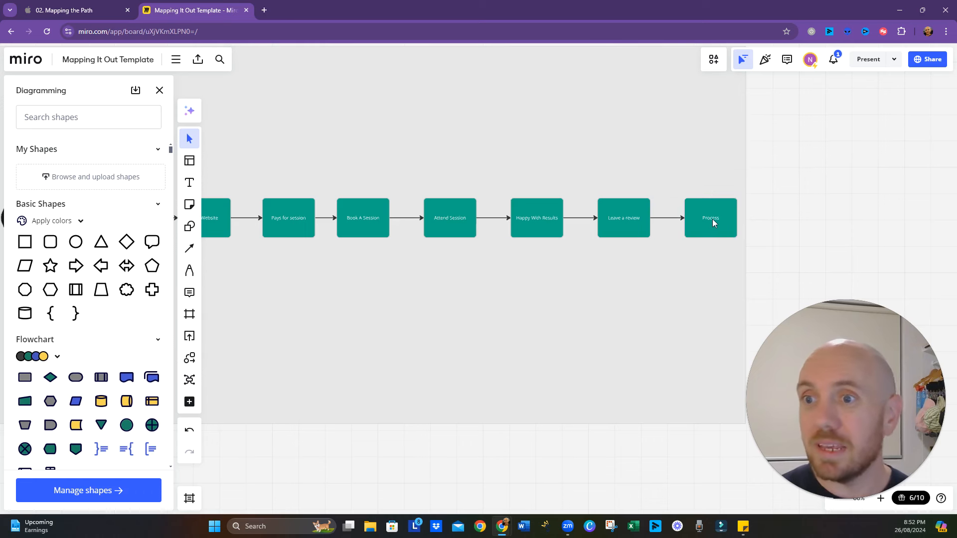
click(553, 154)
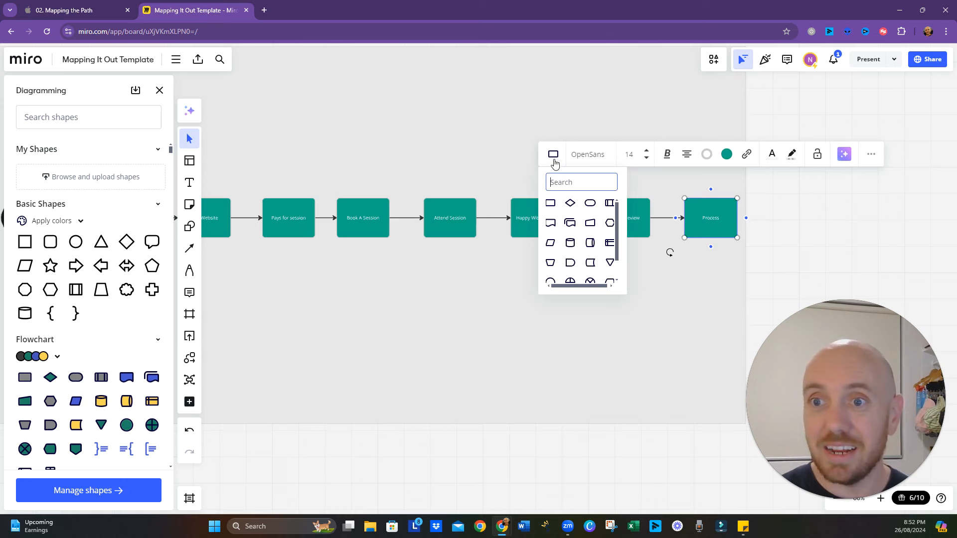
click(590, 203)
click(726, 158)
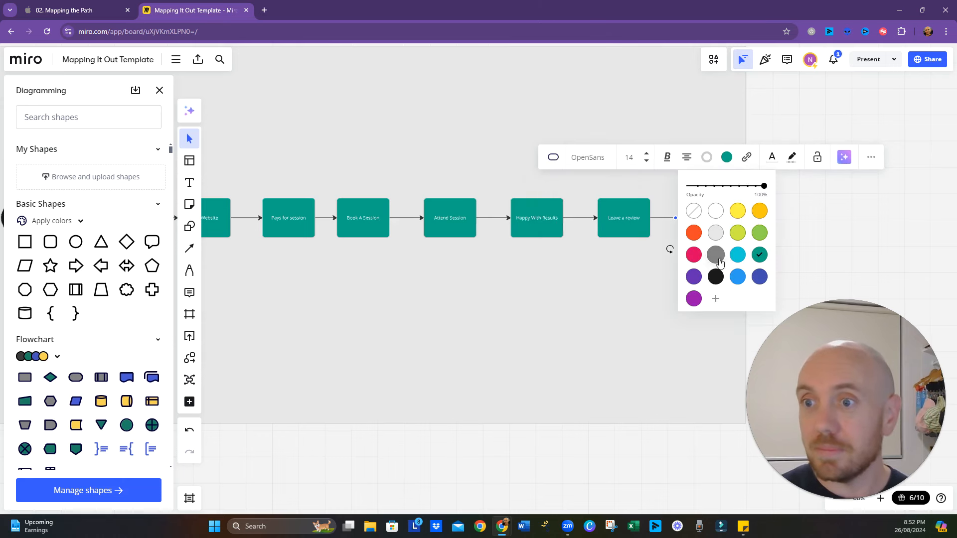
click(716, 274)
click(650, 259)
- Label the black terminator at the end of the flow "End" and close the Diagramming shape library
click(718, 222)
click(717, 219)
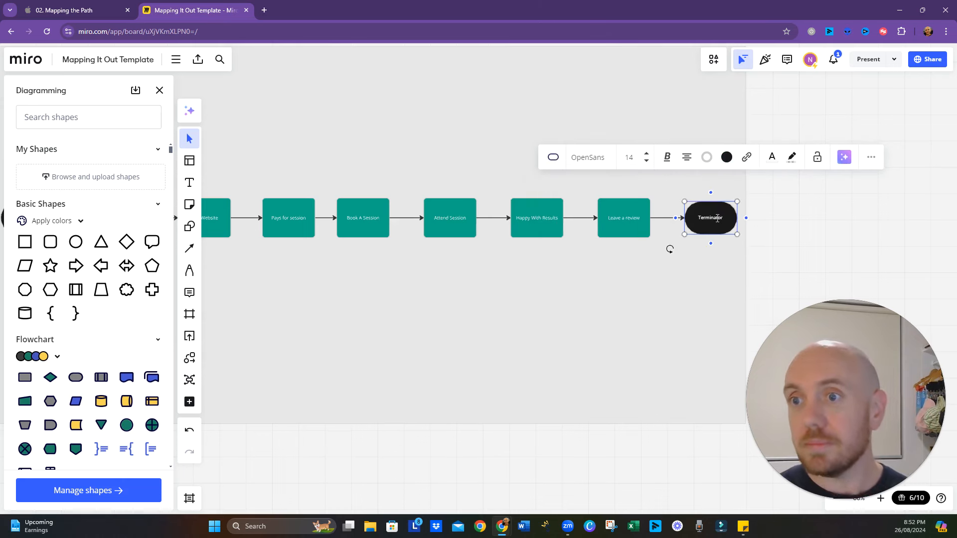
text(End)
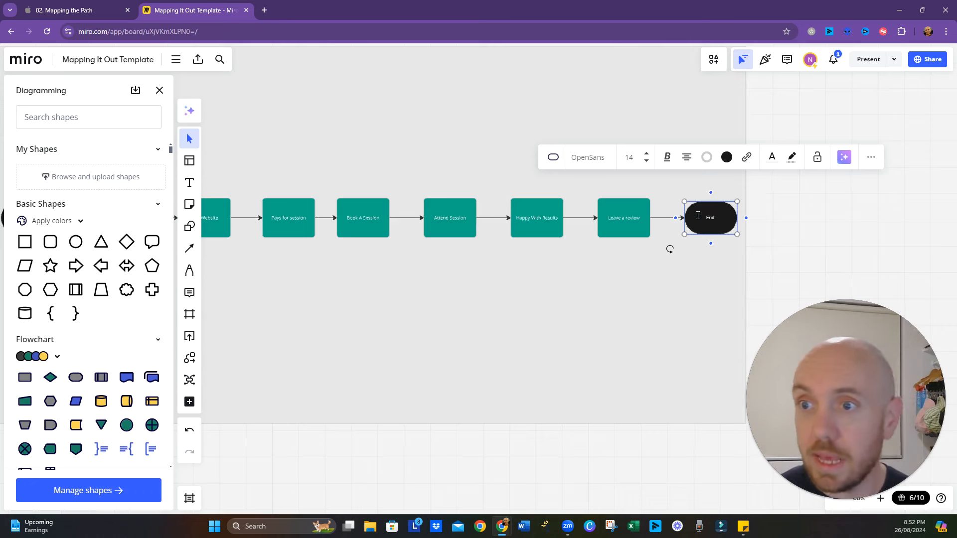
click(307, 300)
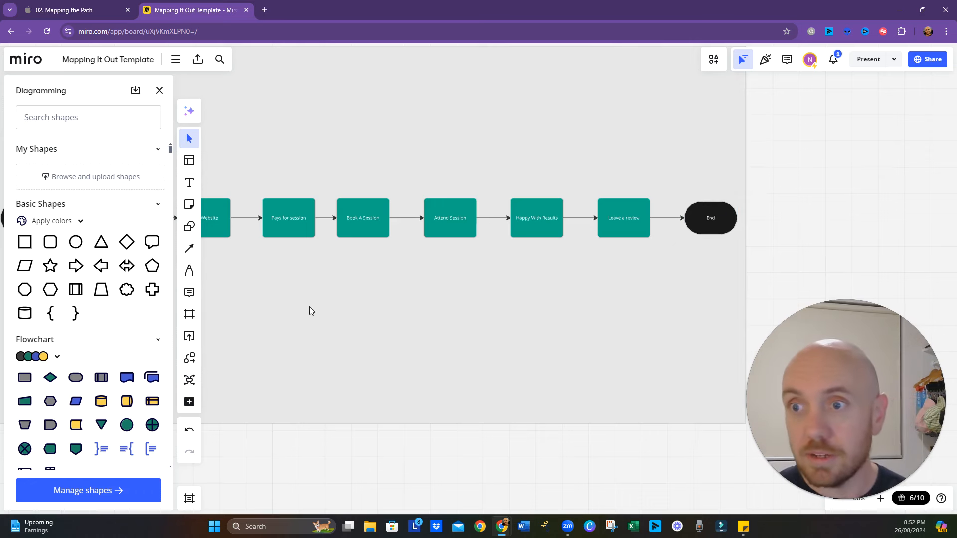
click(160, 90)
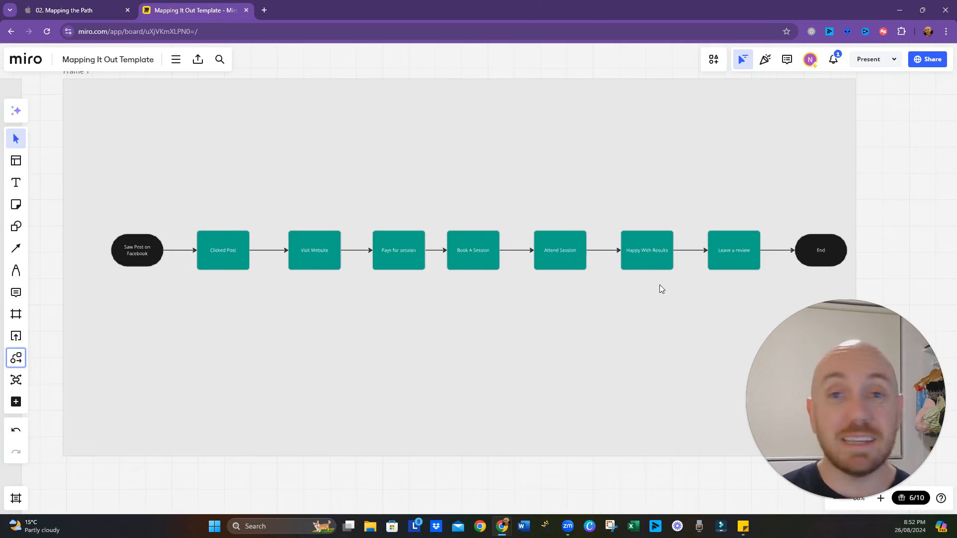
scroll(654, 264, right, 3)
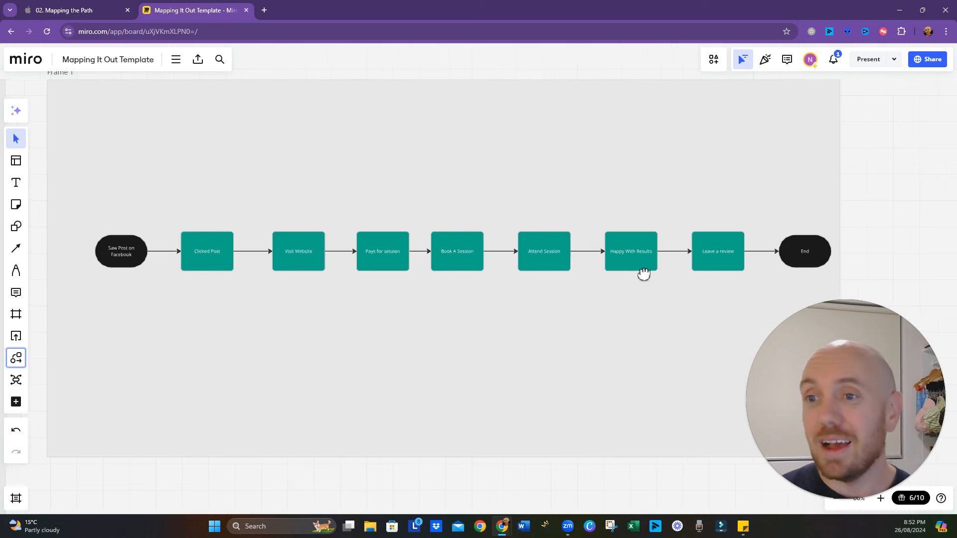
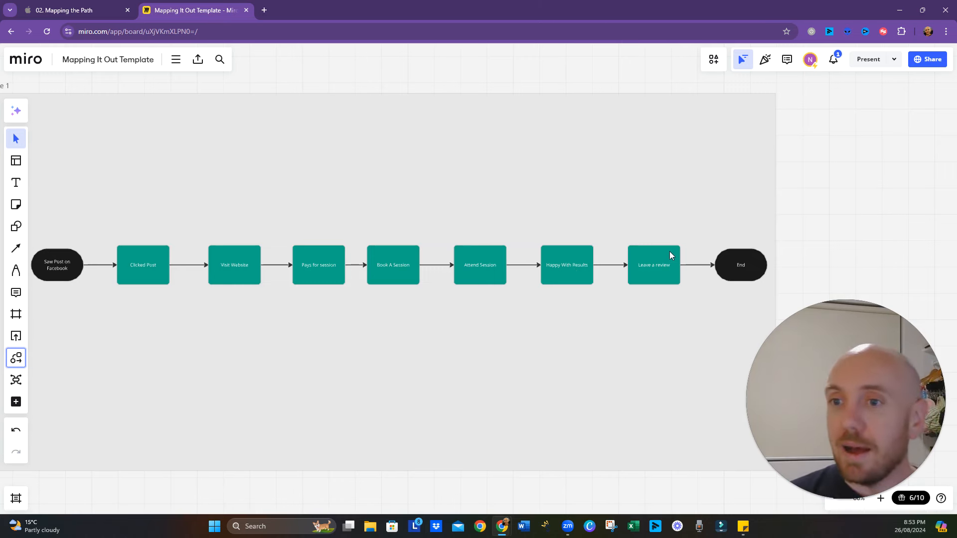
click(654, 269)
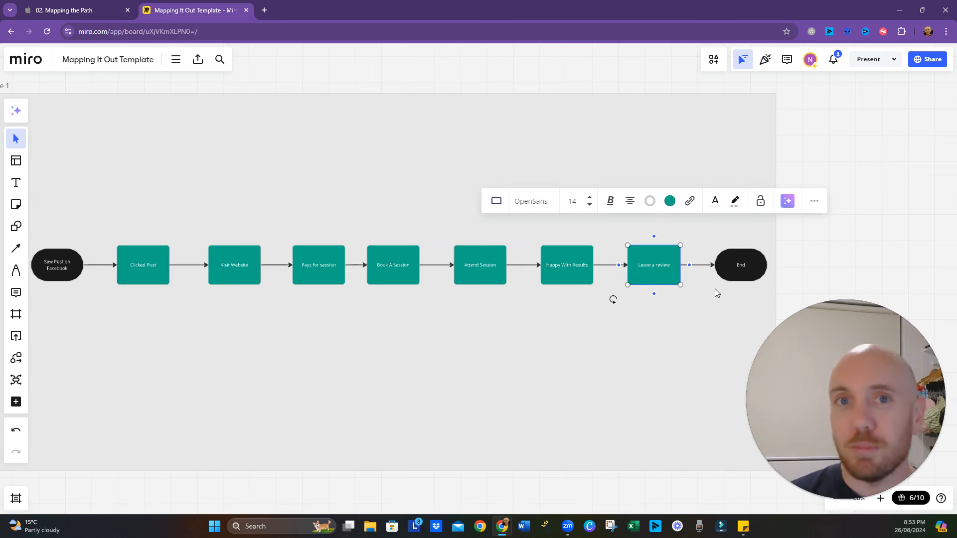
drag(688, 339, 675, 322)
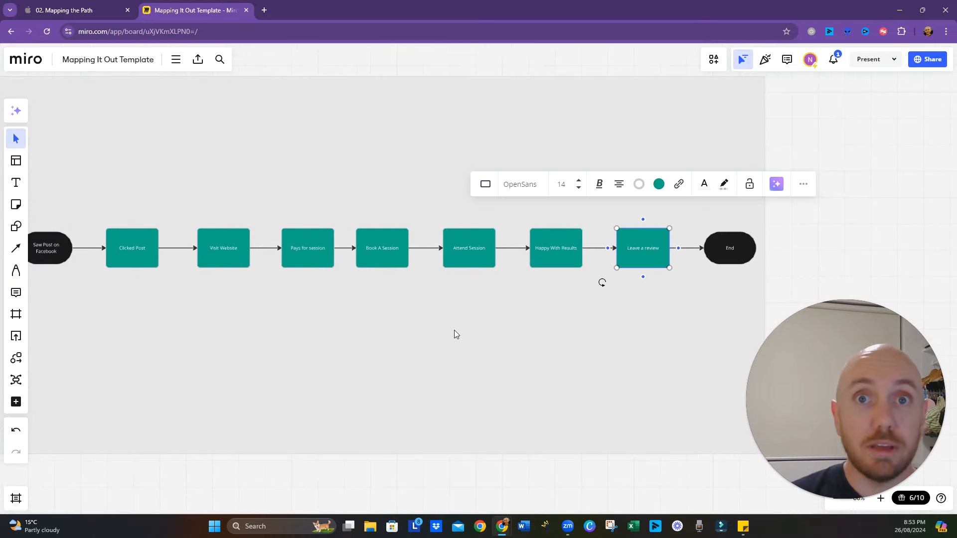
drag(428, 325, 464, 336)
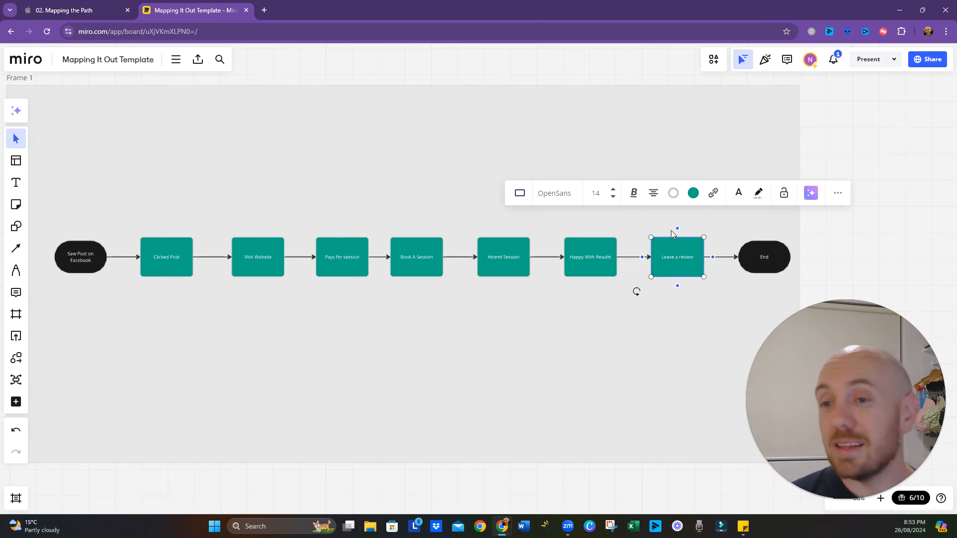
drag(646, 325, 640, 345)
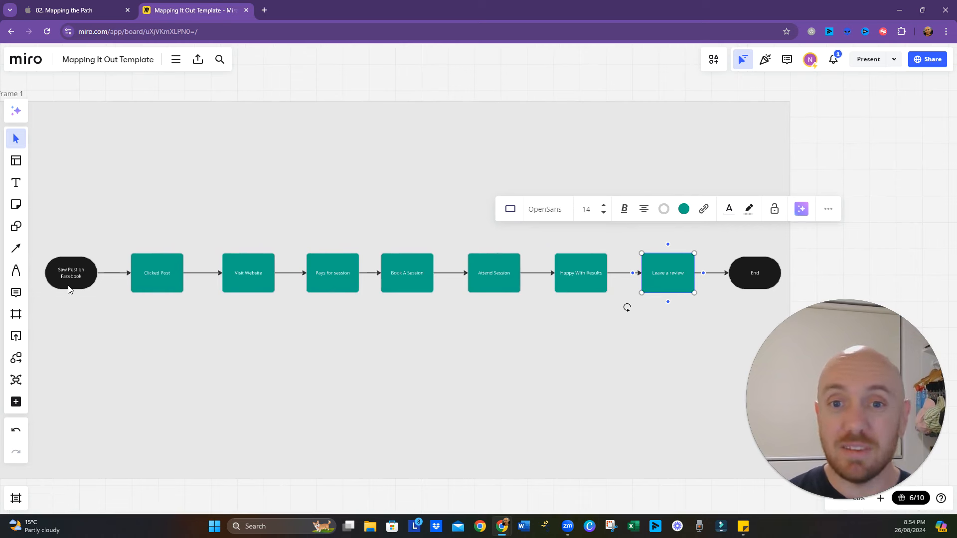
click(460, 365)
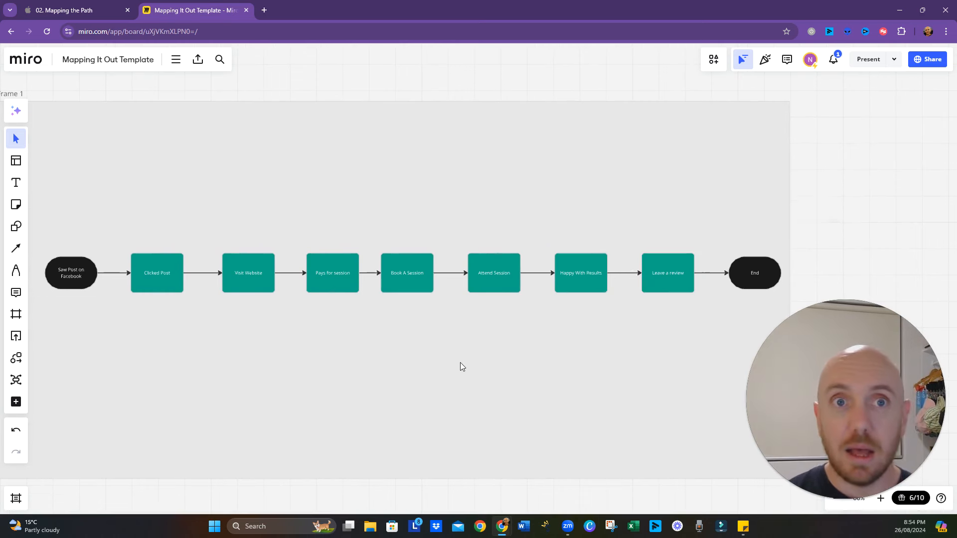
- Switch to the "Mapping the Path" presentation, advance it to the Apply Inversion Thinking point, and return to the Miro board
click(95, 11)
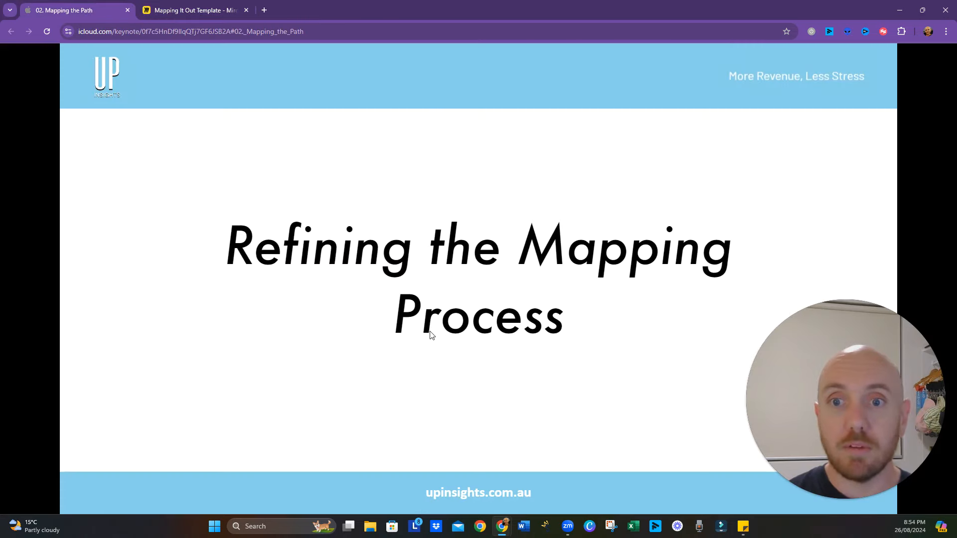
click(458, 299)
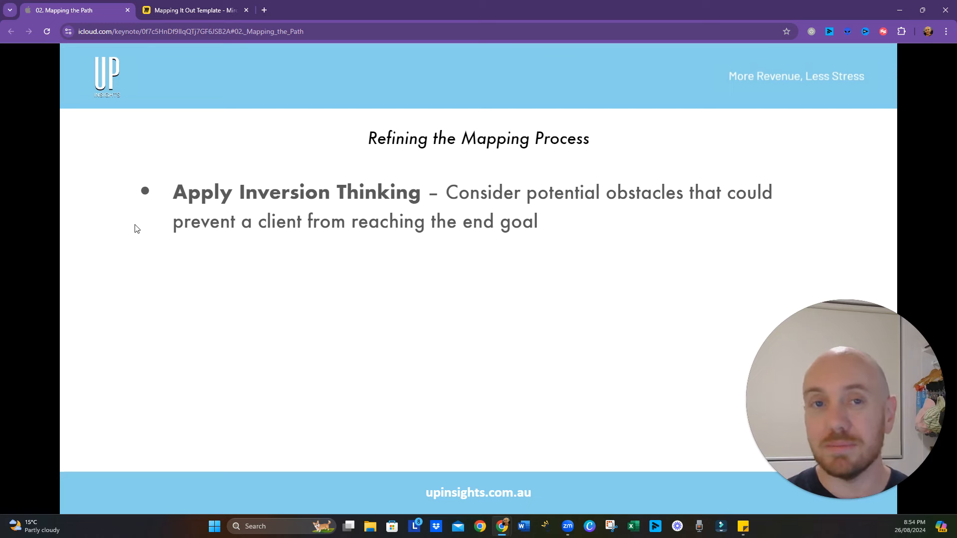
click(181, 16)
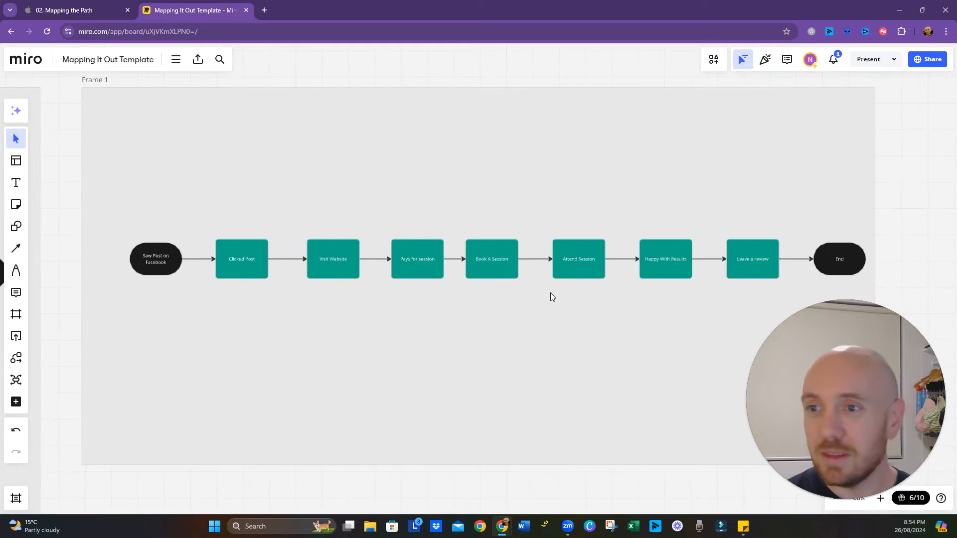
- Stagger the flowchart shapes from "Saw Post on Facebook" through "Leave a review" at different heights across the frame to open space between them
drag(157, 264, 146, 130)
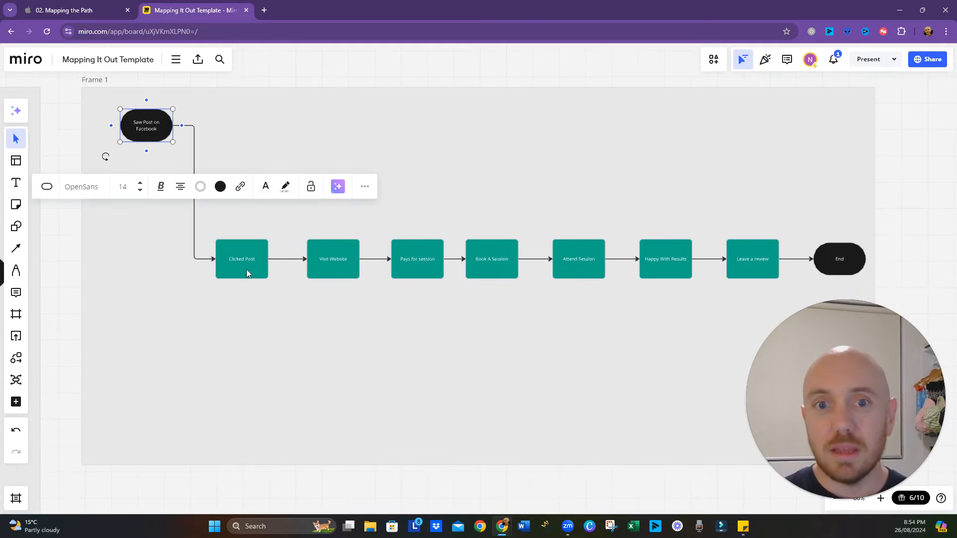
drag(246, 270, 254, 154)
drag(326, 252, 271, 288)
drag(408, 260, 384, 374)
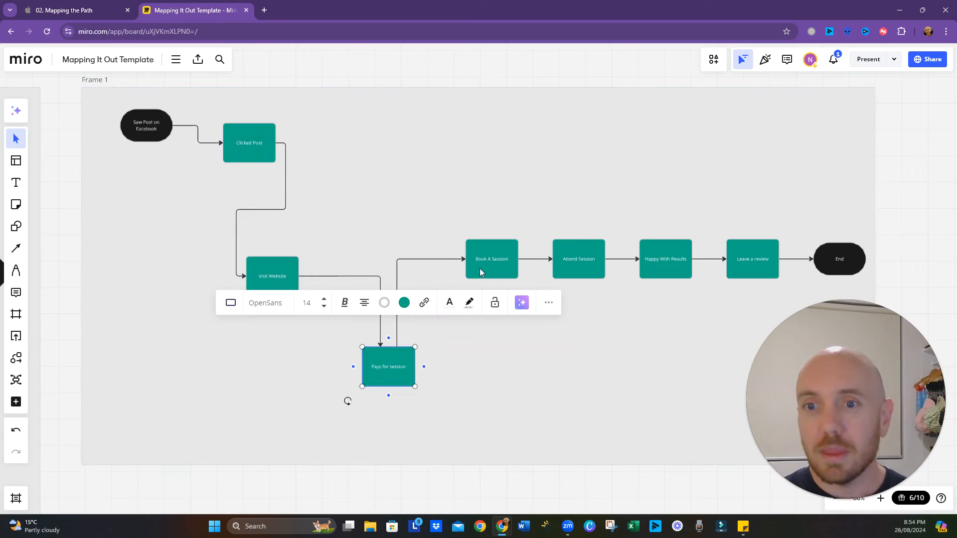
drag(479, 270, 498, 372)
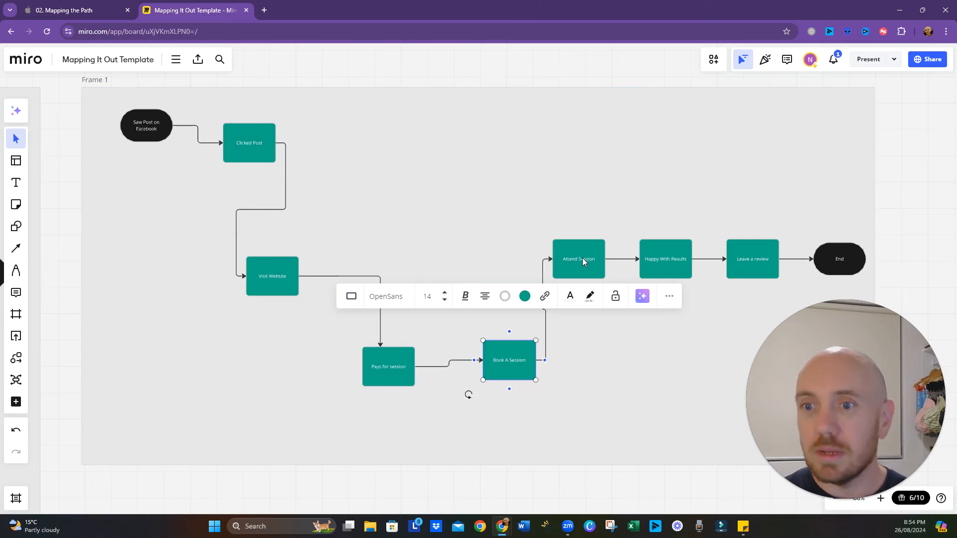
drag(582, 258, 570, 163)
drag(666, 256, 680, 373)
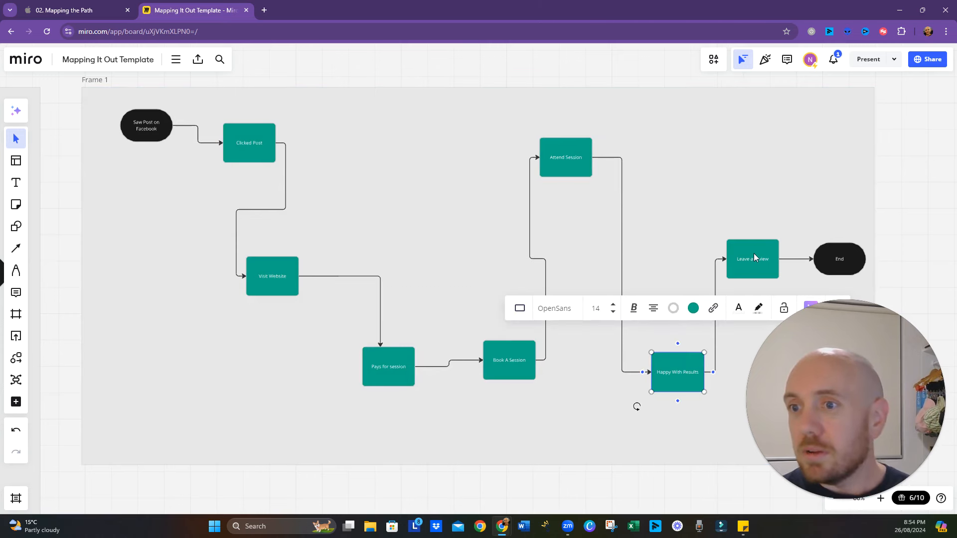
drag(753, 257, 757, 141)
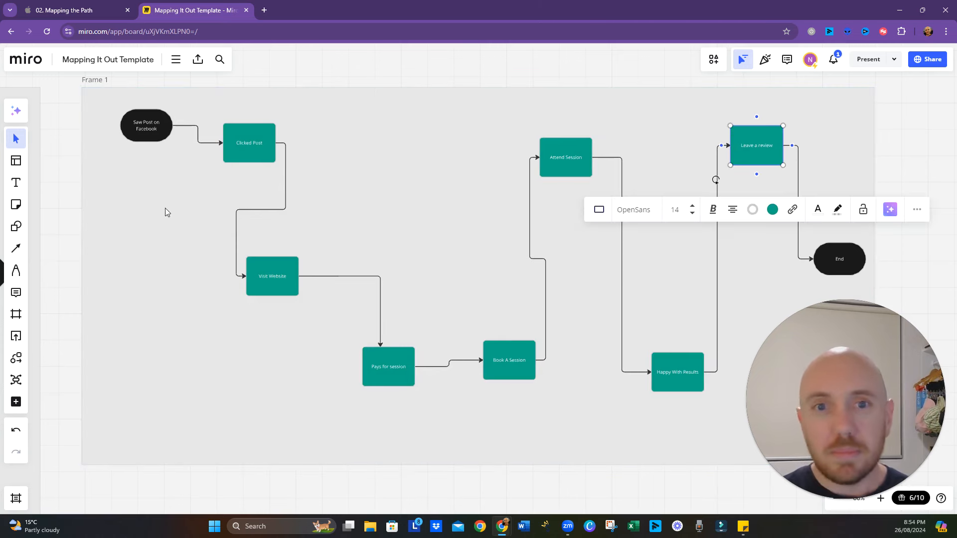
- Shift "Visit Website" further right and widen the gap between "Saw Post on Facebook" and "Clicked Post"
drag(296, 288, 386, 288)
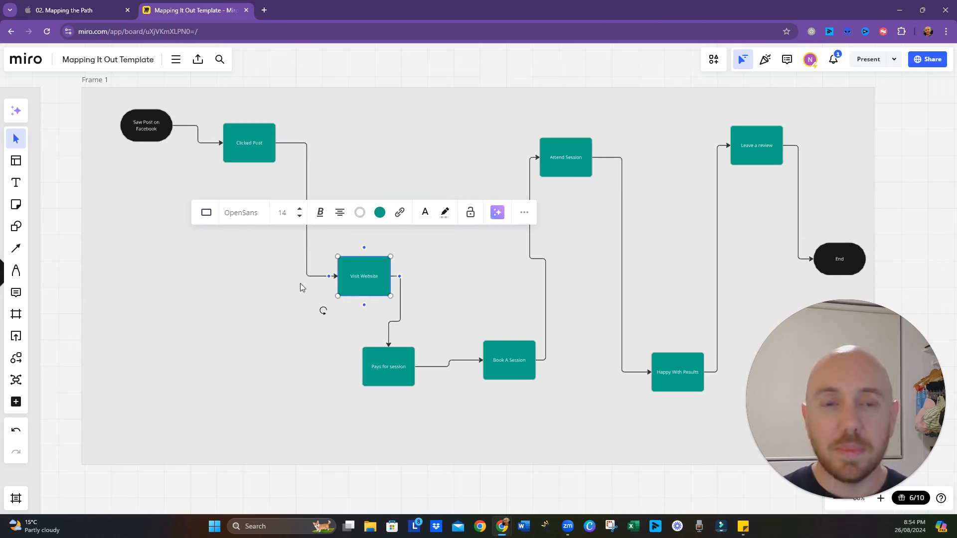
drag(142, 127, 111, 145)
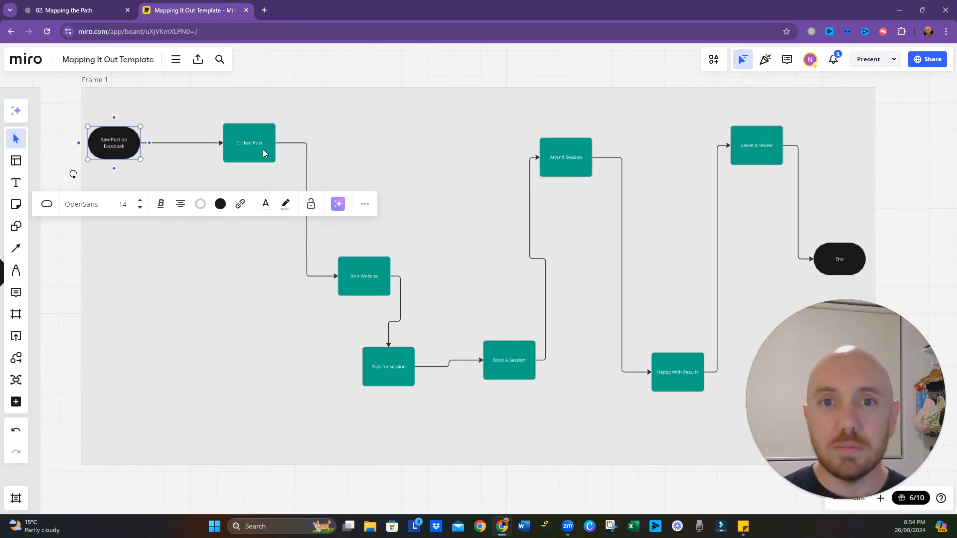
drag(263, 153, 274, 148)
- Insert a blue Decision diamond on the connector between "Saw Post on Facebook" and "Clicked Post", and space the shapes out around it
click(185, 144)
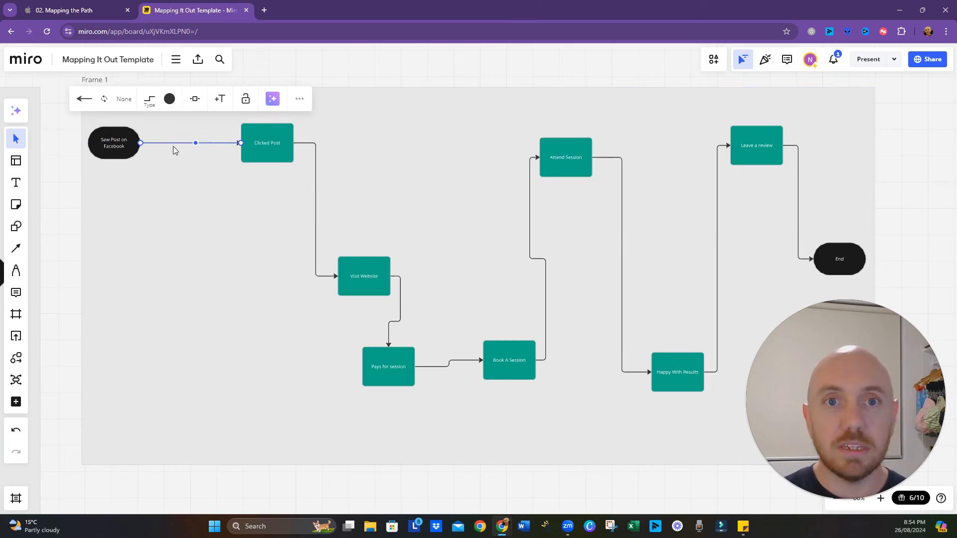
click(195, 99)
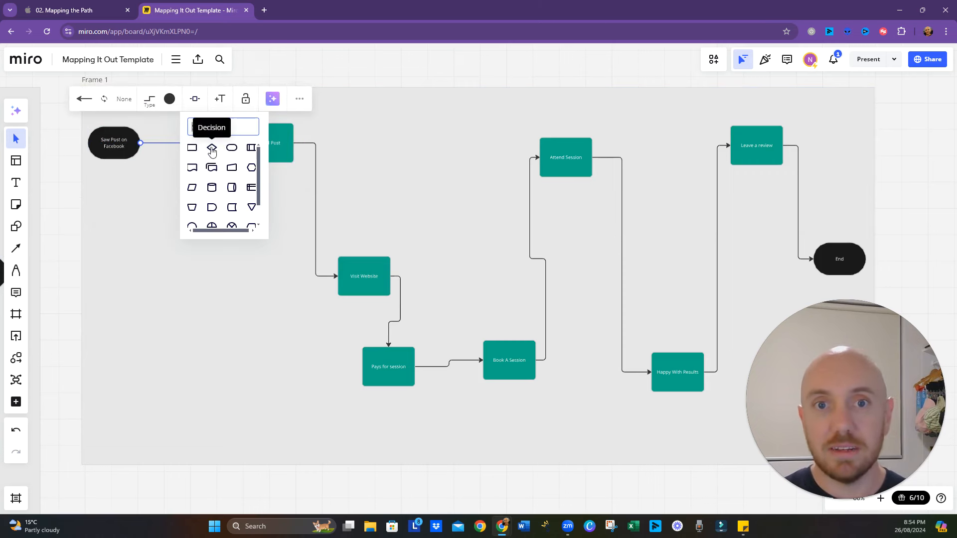
click(211, 150)
click(195, 207)
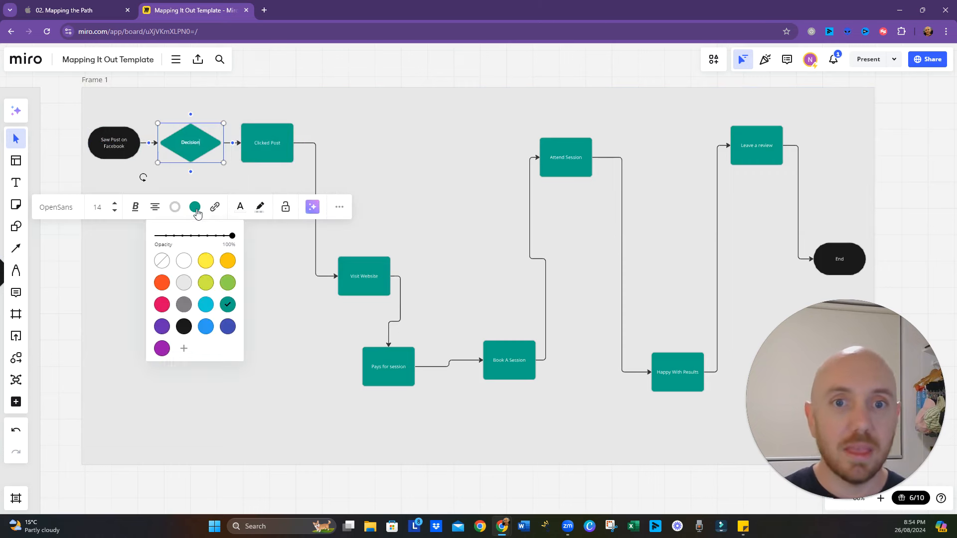
click(205, 326)
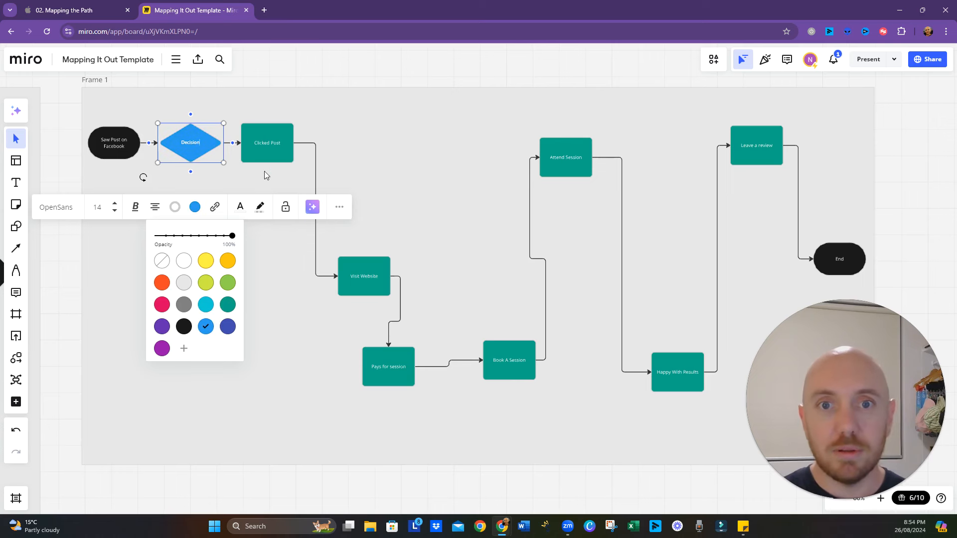
drag(276, 150, 321, 153)
drag(201, 146, 213, 149)
- Add a connected shape below the Decision diamond and change it to a Process shape with an orange fill
click(202, 176)
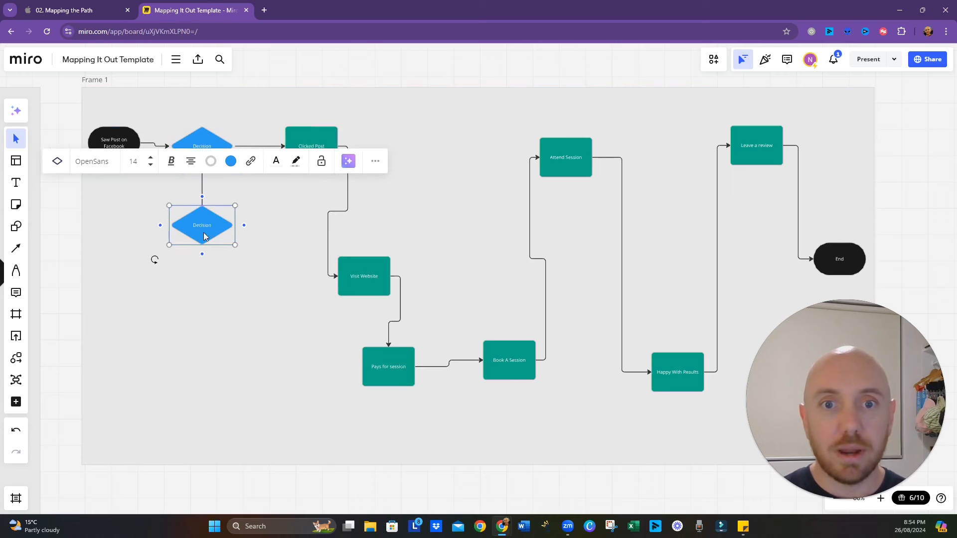
click(232, 166)
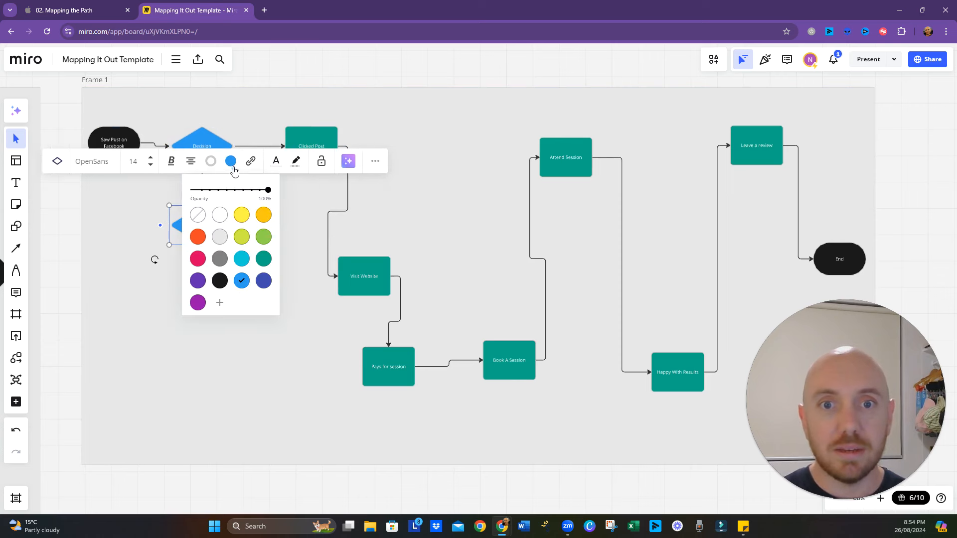
click(234, 287)
click(57, 161)
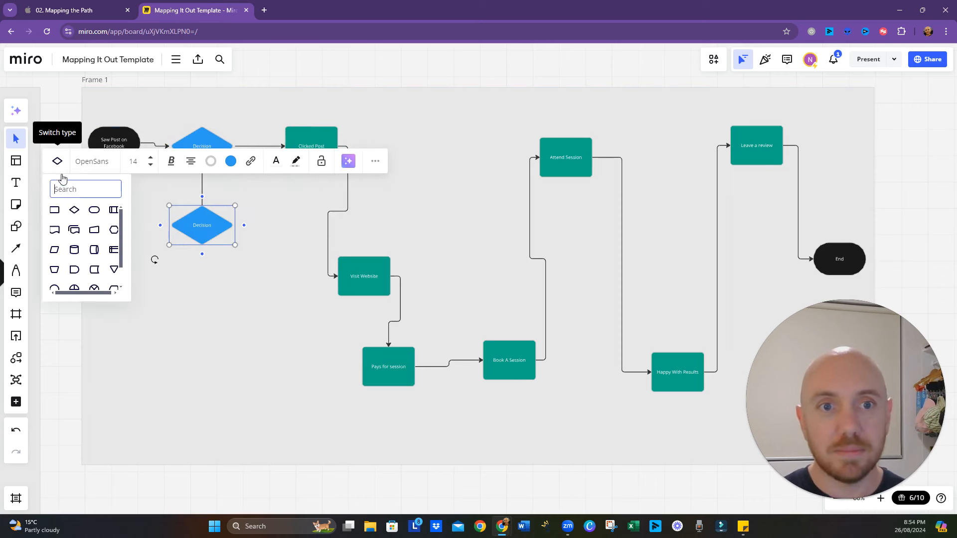
click(58, 216)
click(220, 161)
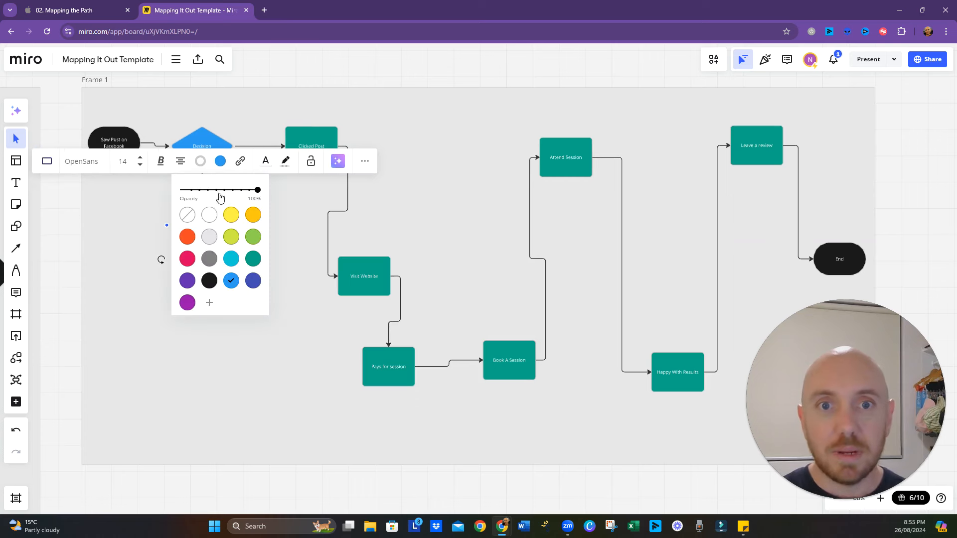
click(186, 235)
click(143, 273)
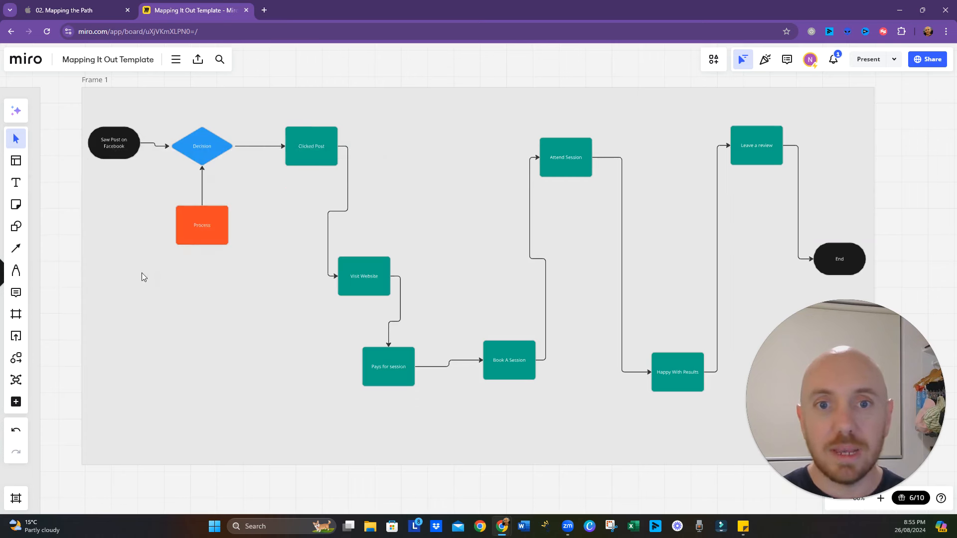
- Label the orange process shape below the diamond "Doesn't Click"
click(203, 229)
click(203, 227)
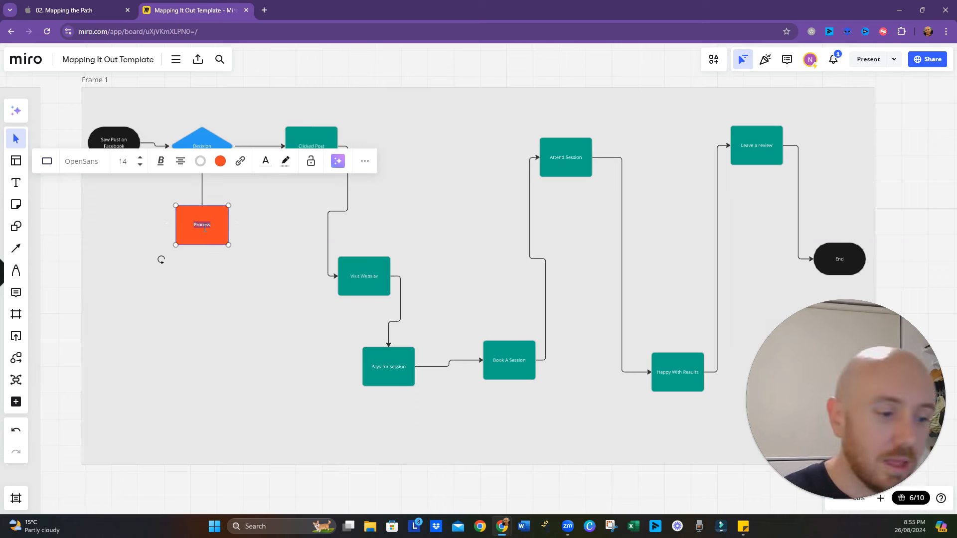
text(Doesn't Click)
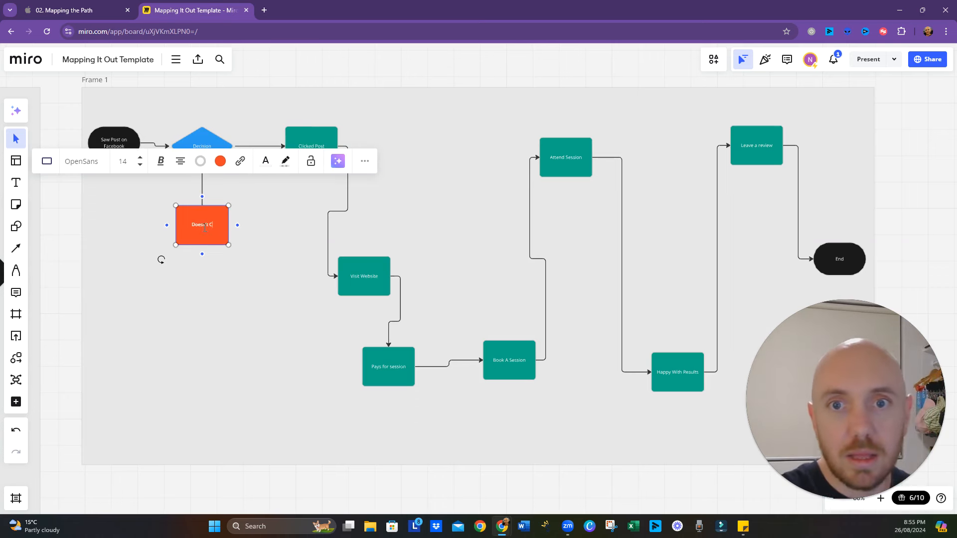
click(239, 253)
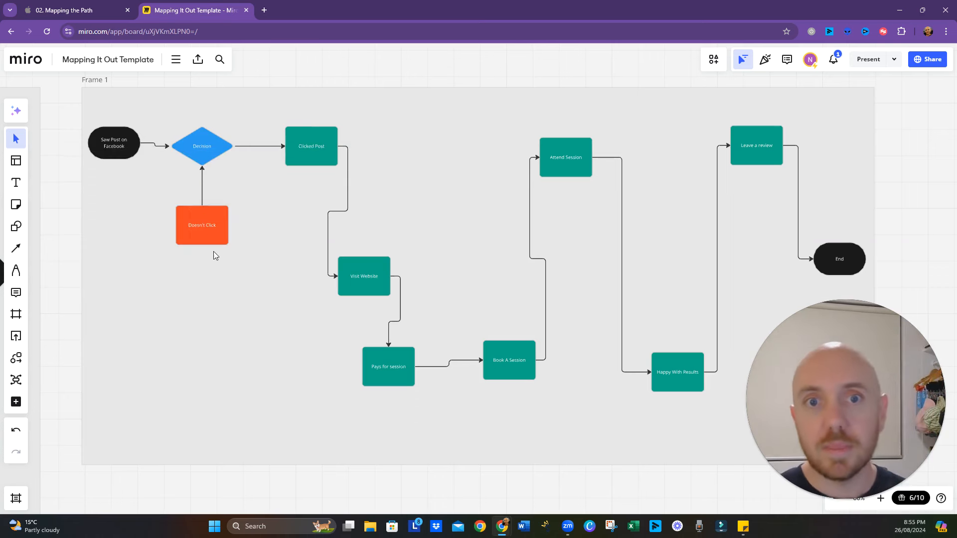
- Align "Saw Post on Facebook" level with the Decision diamond and reverse the lower connector so it points to "Doesn't Click"
click(117, 154)
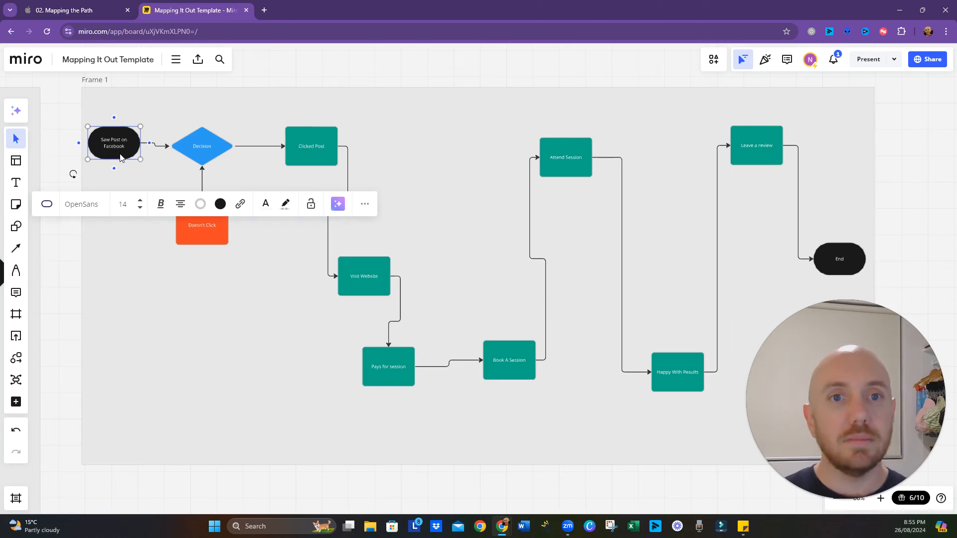
drag(118, 154, 117, 157)
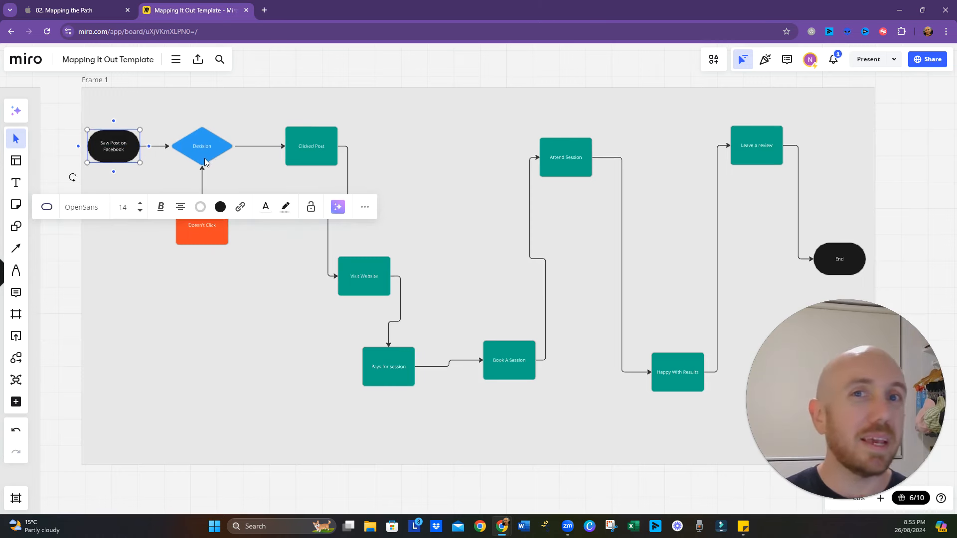
click(205, 243)
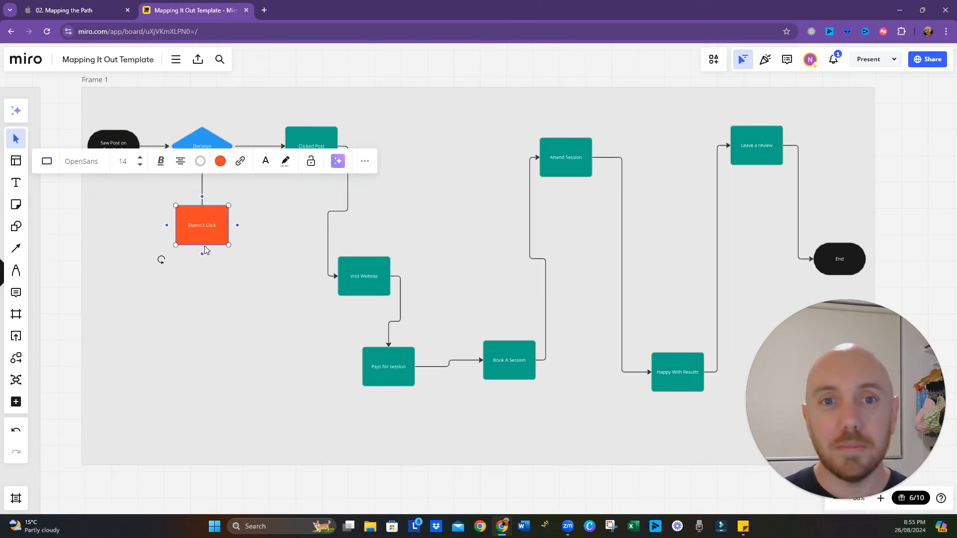
click(202, 195)
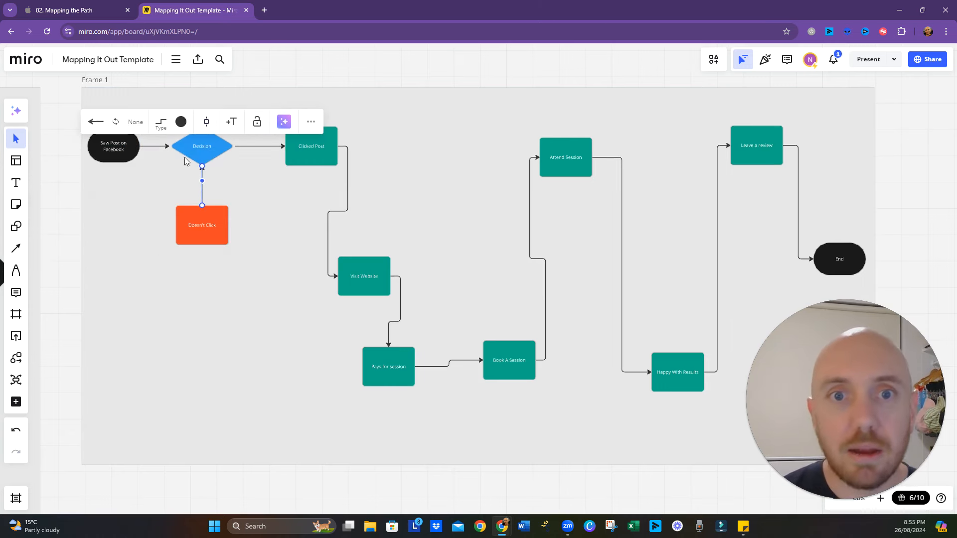
click(115, 123)
click(185, 317)
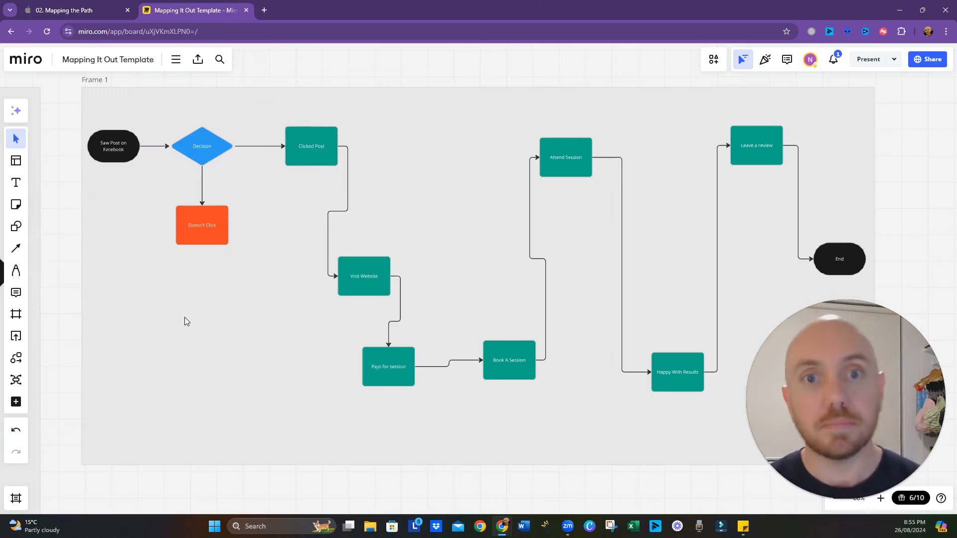
- Replace the blue Decision diamond's label with "Interests Piqued?"
click(204, 147)
click(203, 148)
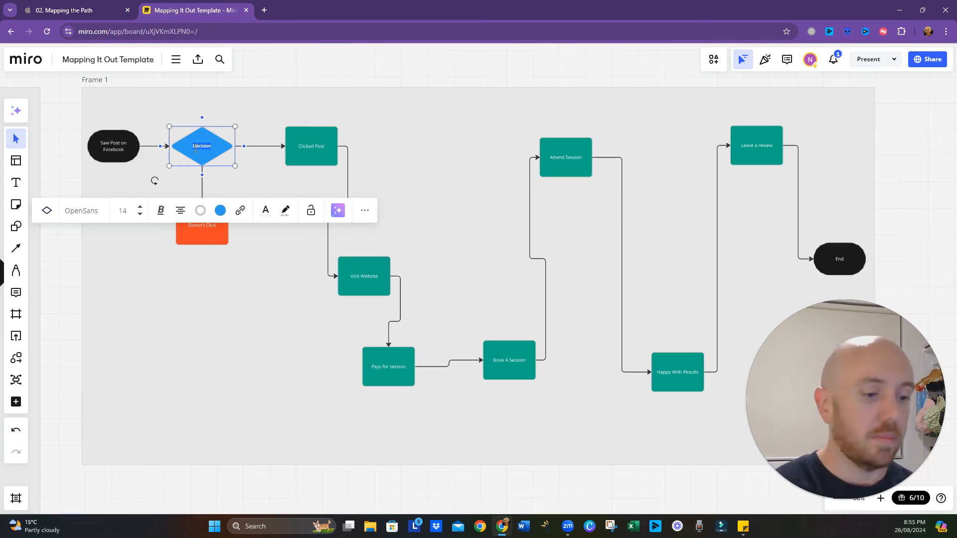
text(Intereste)
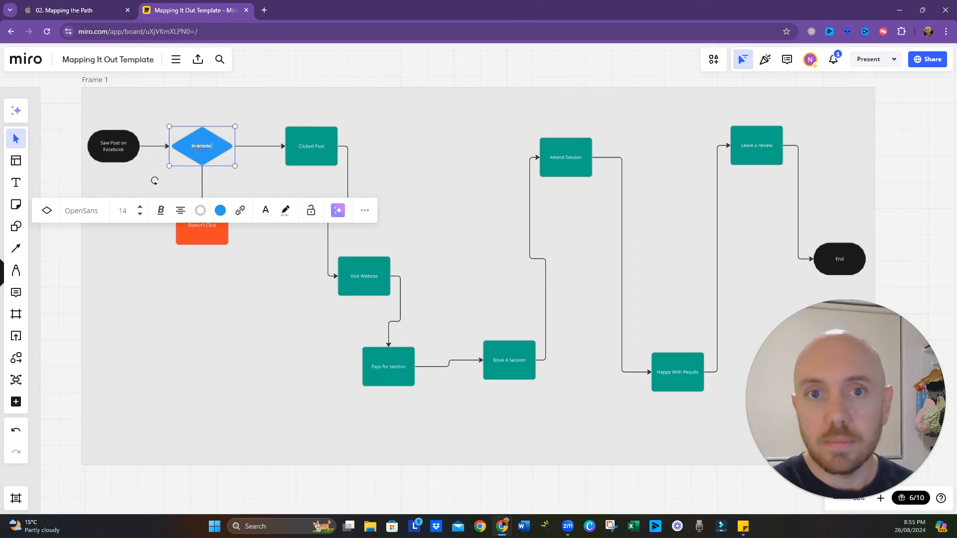
text( Piqued?)
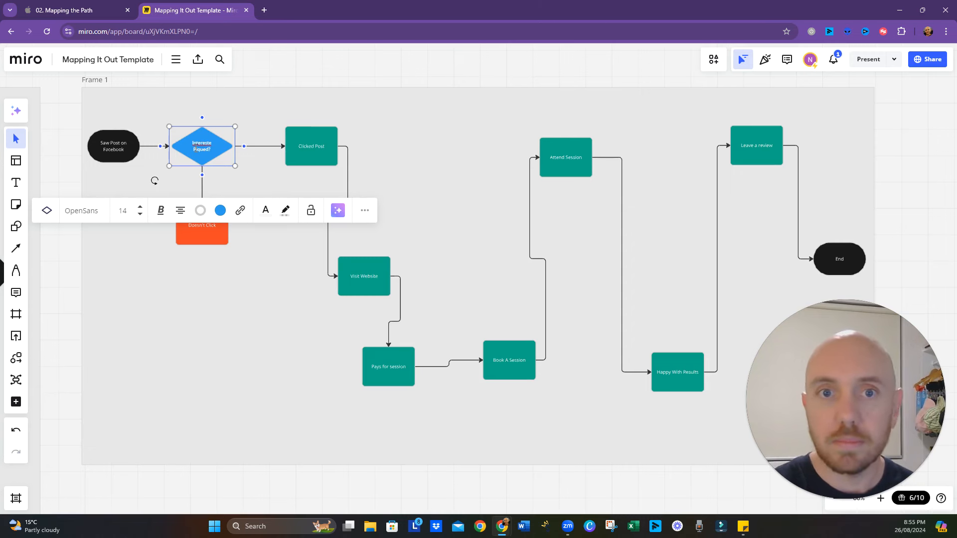
- Correct the blue decision diamond's label to "Interest Piqued?"
key(BackSpace)
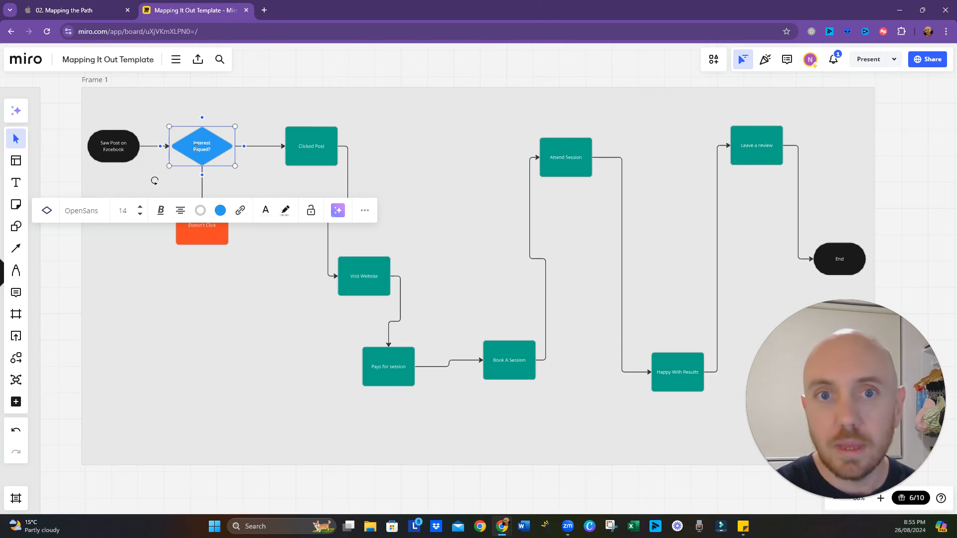
click(240, 310)
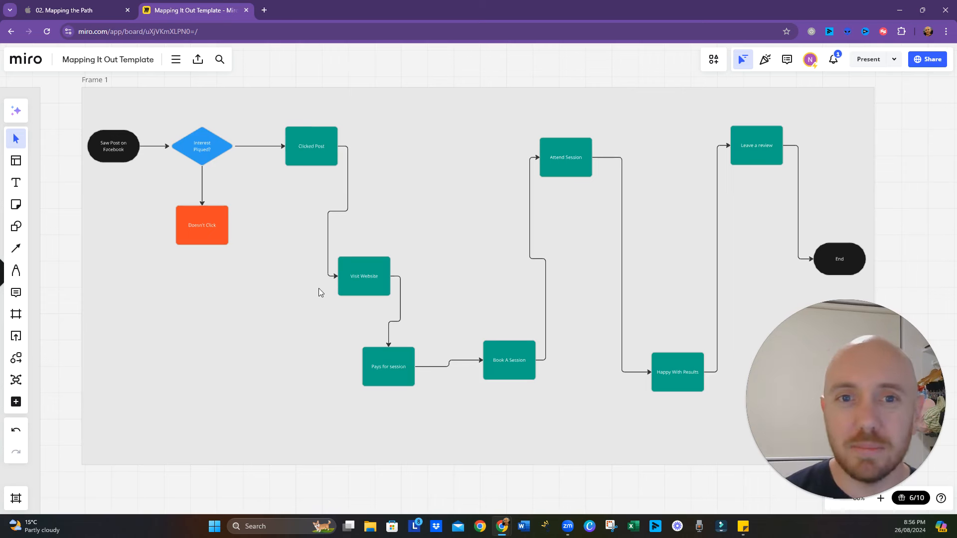
- Add a light yellow sticky note directly beneath the orange "Doesn't Click" shape
click(16, 204)
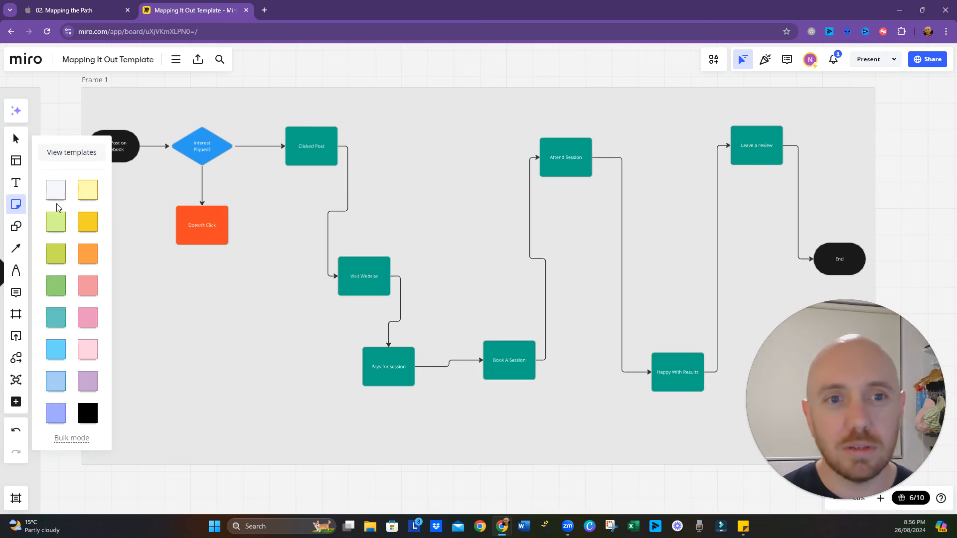
click(80, 194)
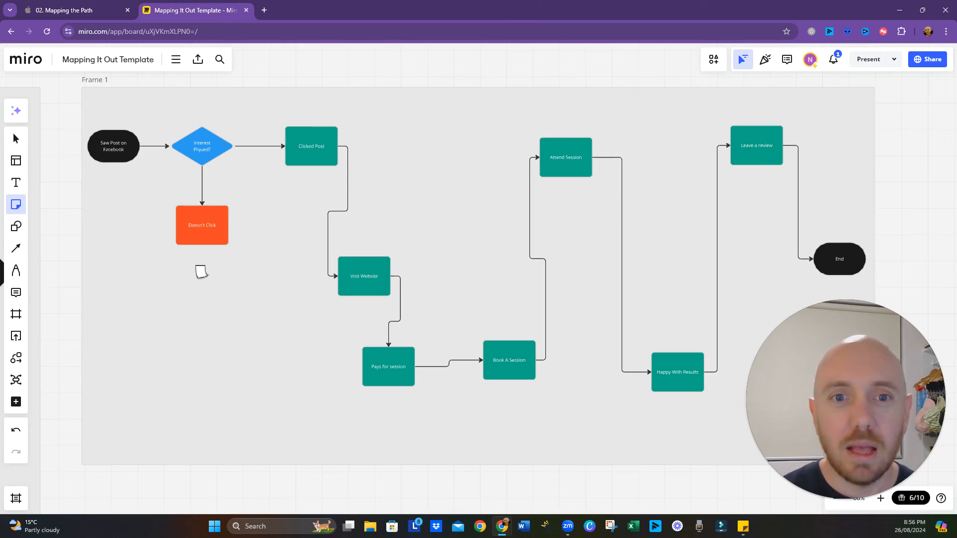
click(195, 256)
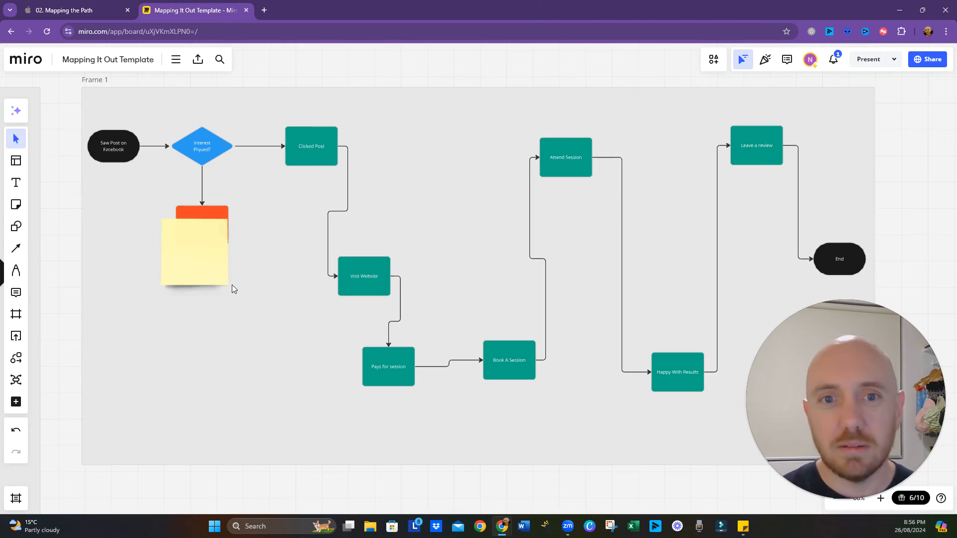
click(215, 171)
click(216, 198)
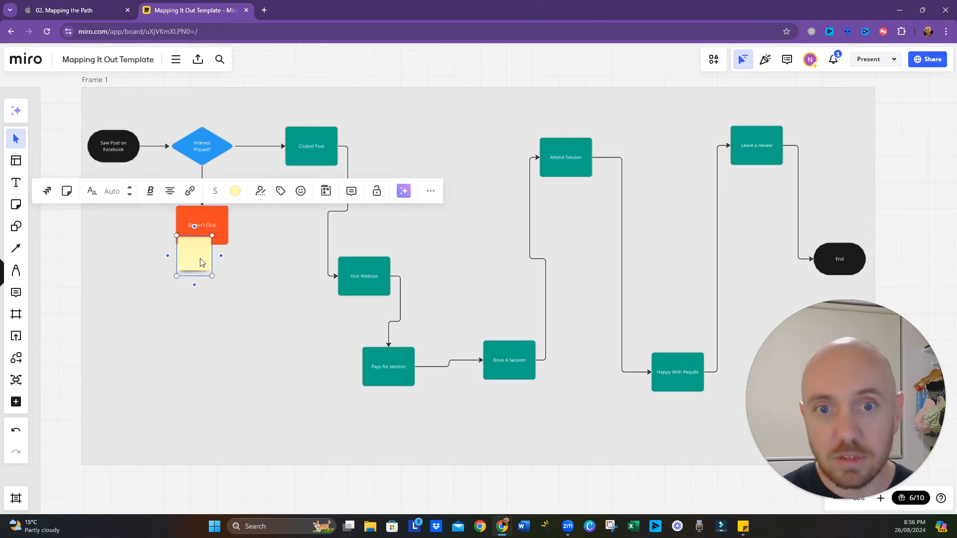
drag(200, 259, 198, 278)
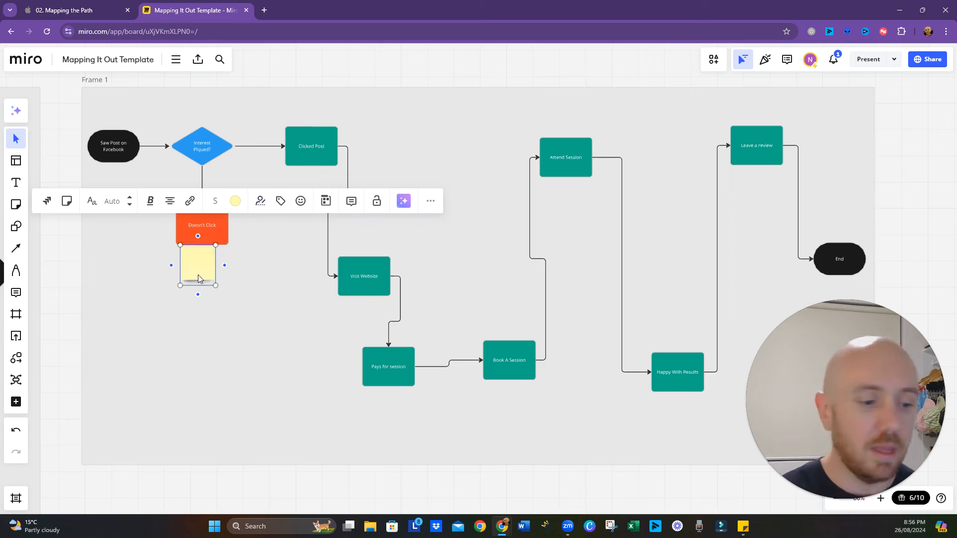
- Write "Post is boring" on the sticky note under "Doesn't Click"
text(P)
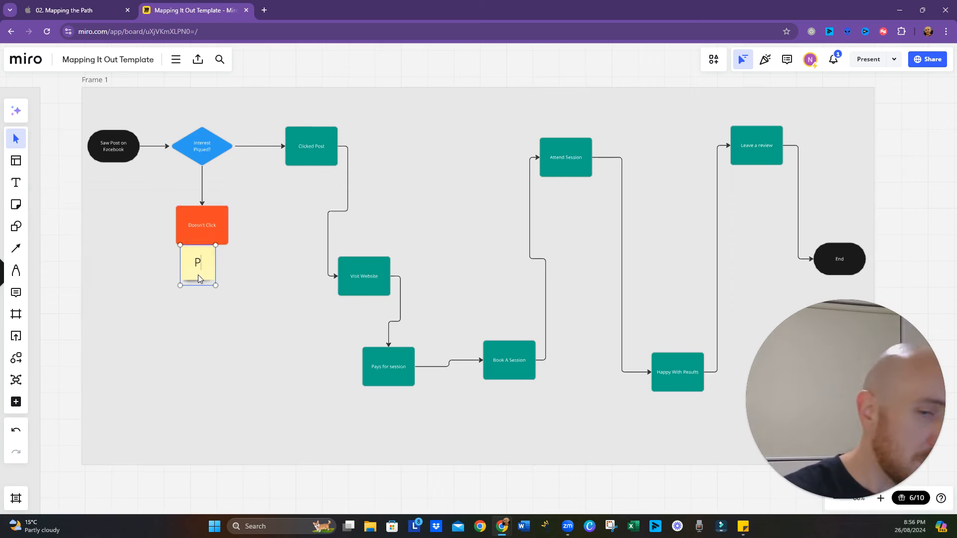
text(ost is bori)
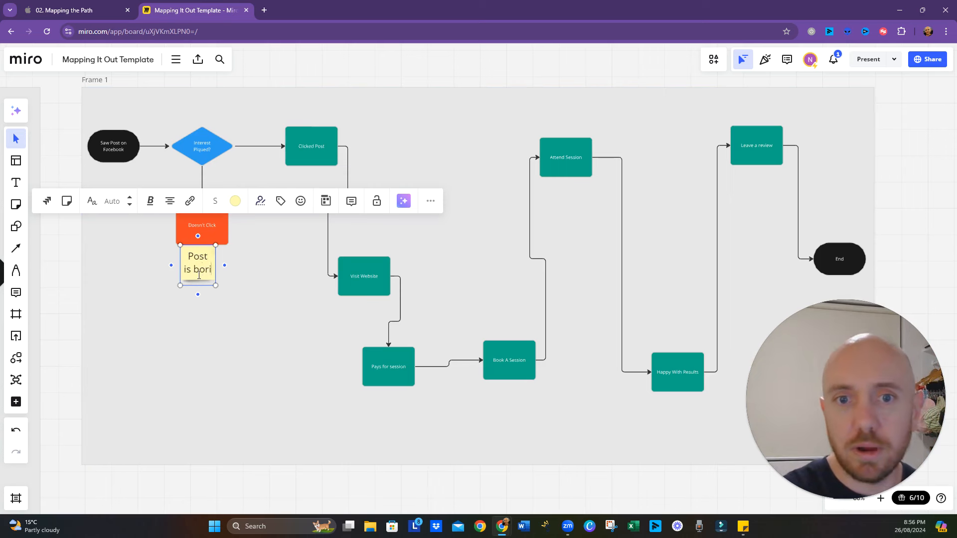
text(ng)
click(158, 411)
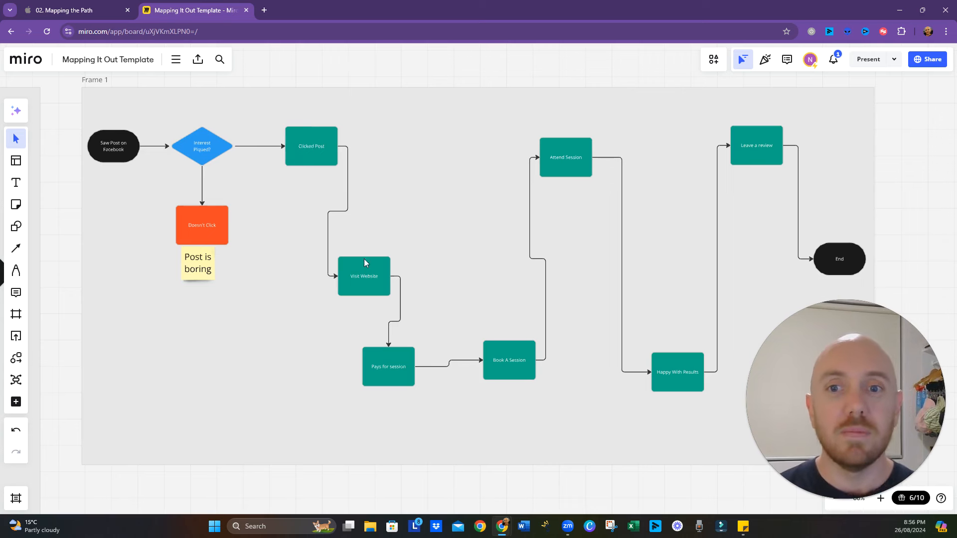
- Shift "Visit Website" and "Pays for session" to the right so the flowchart has more room after "Clicked Post"
drag(368, 280, 393, 282)
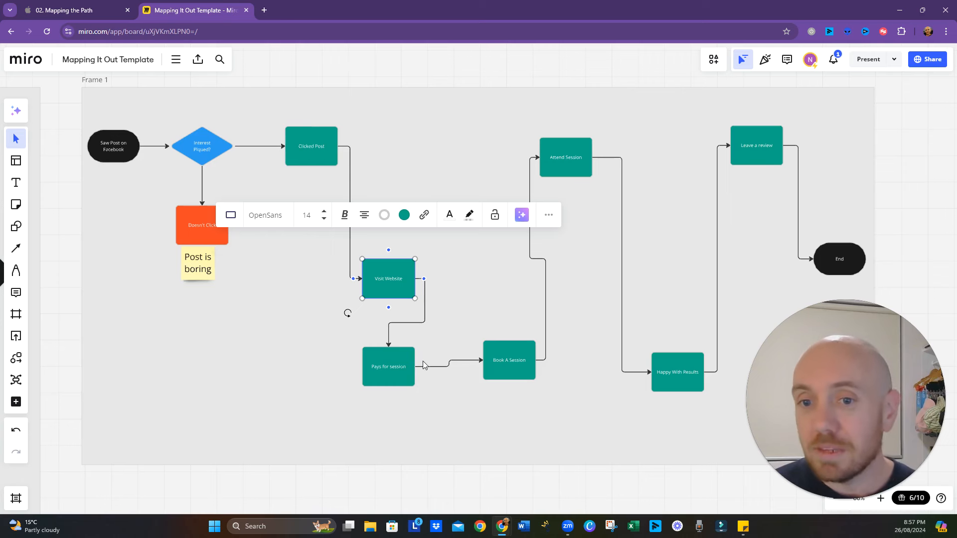
drag(387, 374, 428, 379)
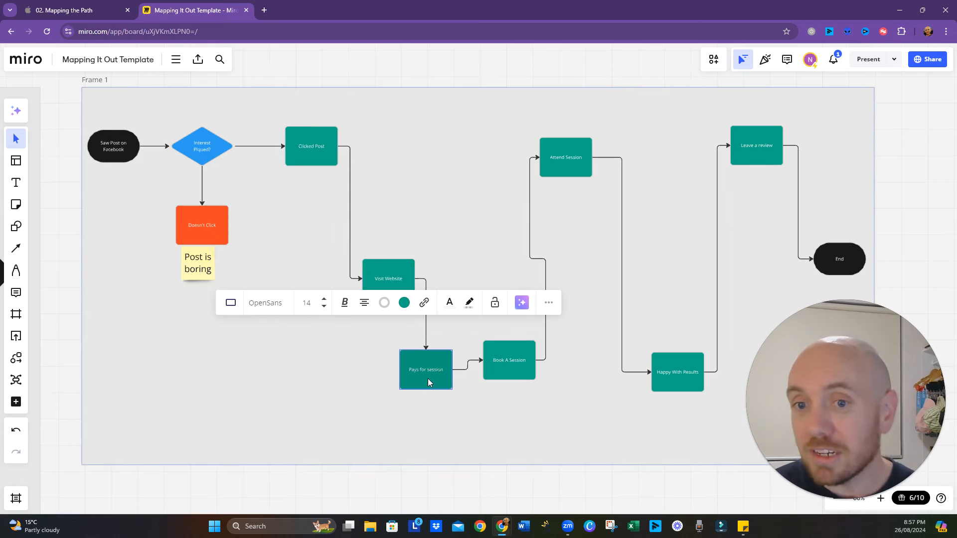
click(280, 384)
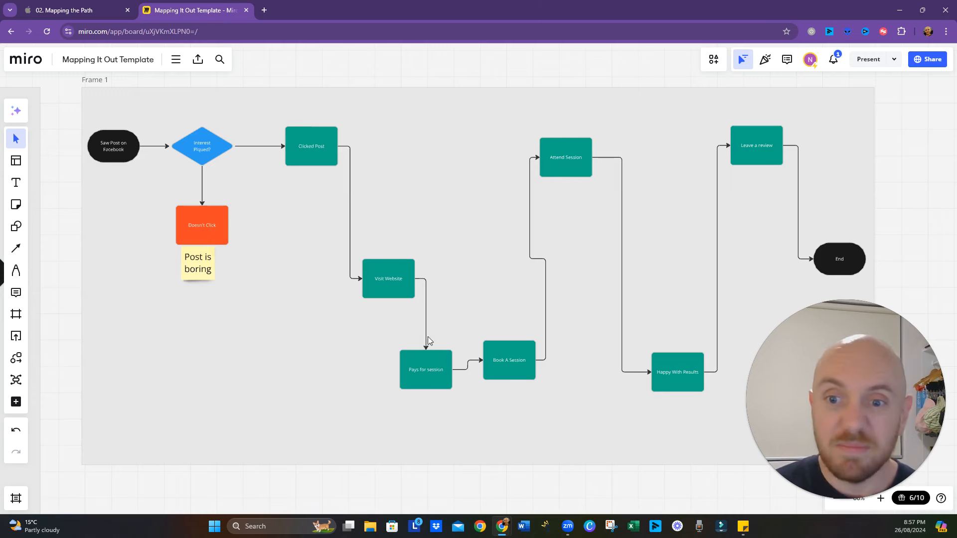
- Move "Book A Session" level with "Pays for session" and widen the gap between the two shapes
drag(495, 364, 510, 374)
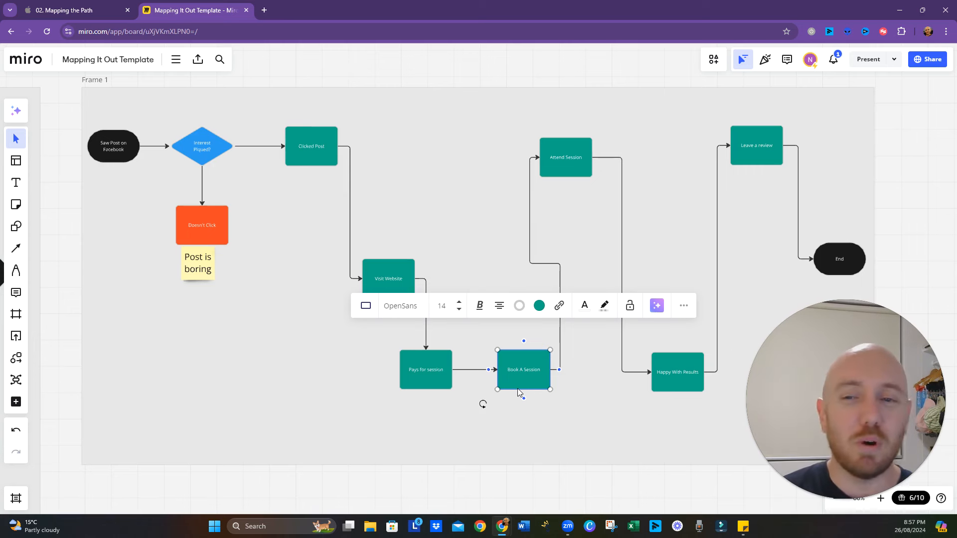
mouse_move(520, 374)
mouse_down()
mouse_move(531, 367)
mouse_move(529, 375)
mouse_up()
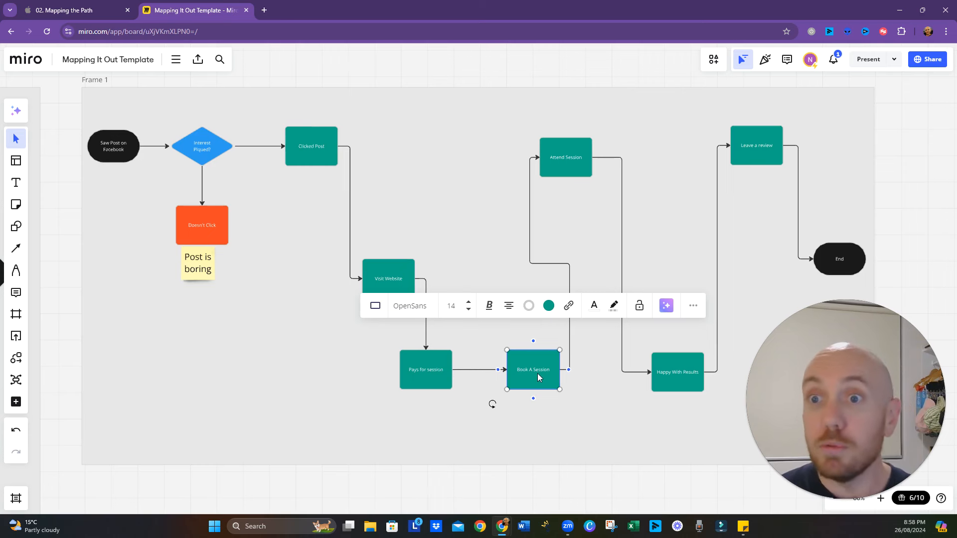
click(616, 414)
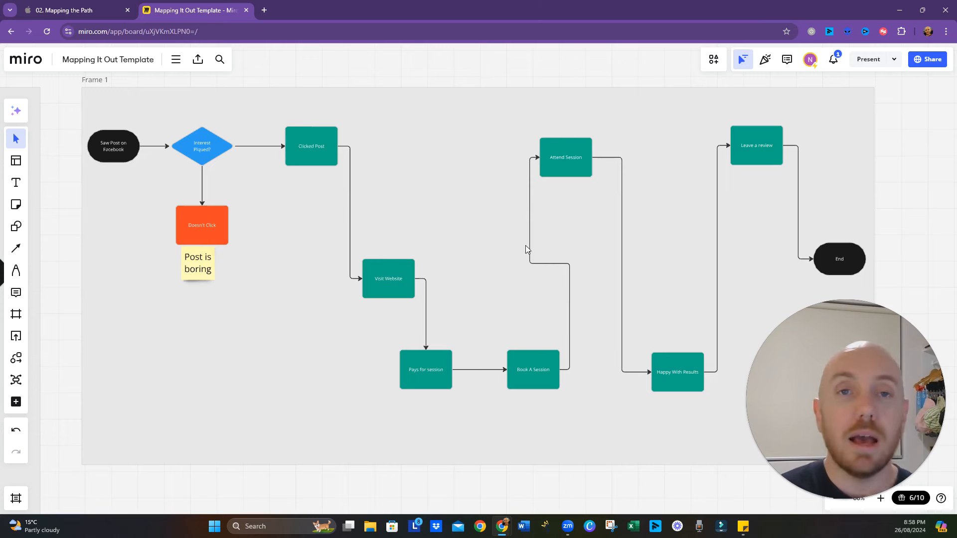
- Review the journey map from "Saw Post on Facebook" through to "End" for points where clients could drop out
drag(557, 237, 498, 214)
drag(598, 245, 566, 256)
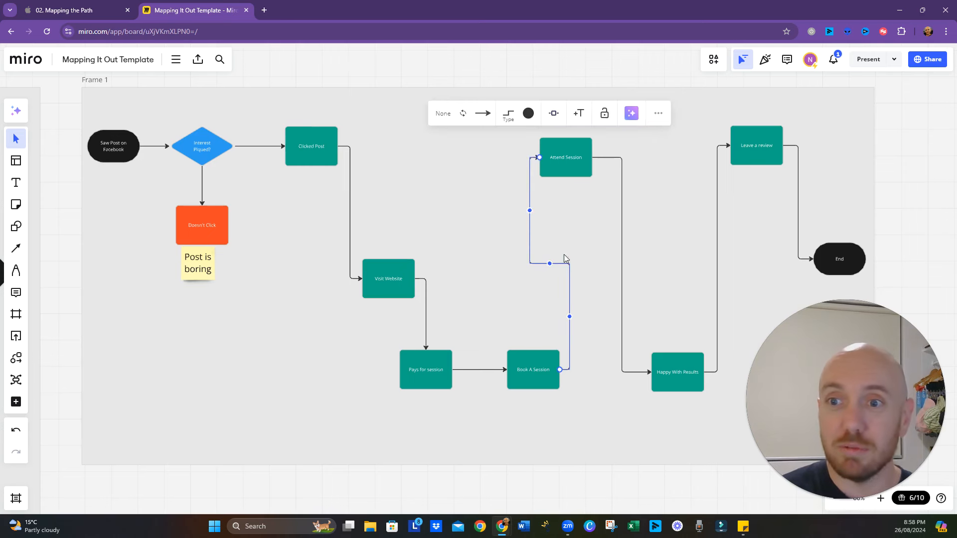
click(658, 272)
right_click(634, 494)
click(617, 483)
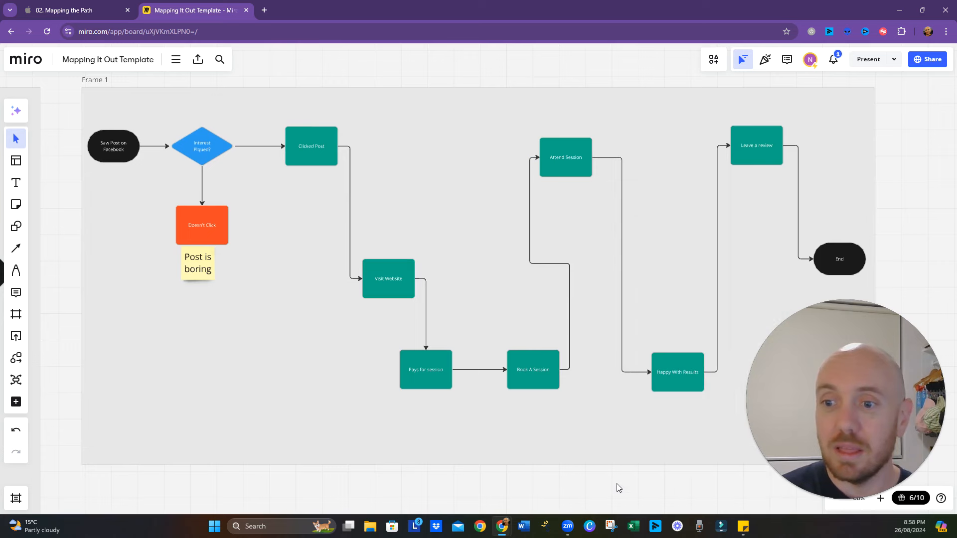
drag(621, 485, 490, 487)
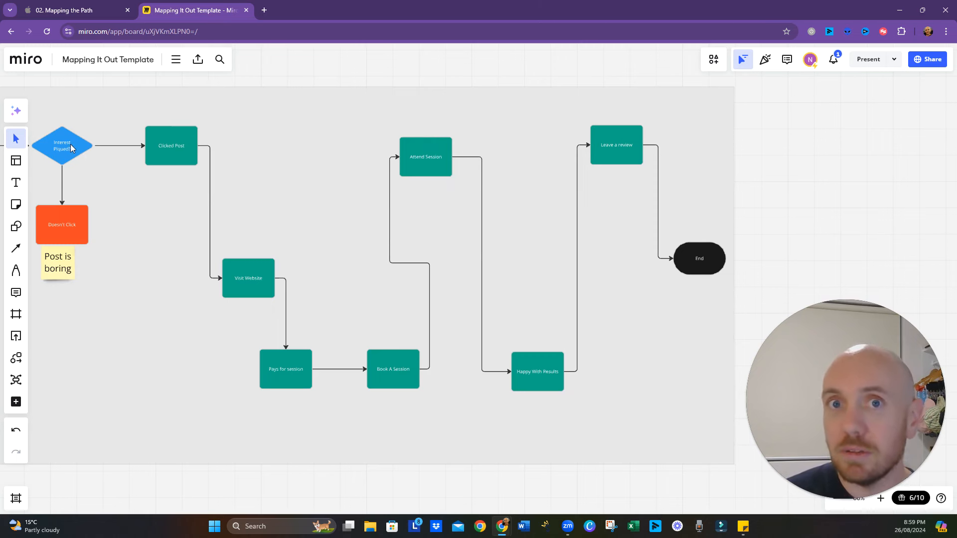
drag(103, 182, 147, 195)
drag(147, 227, 218, 239)
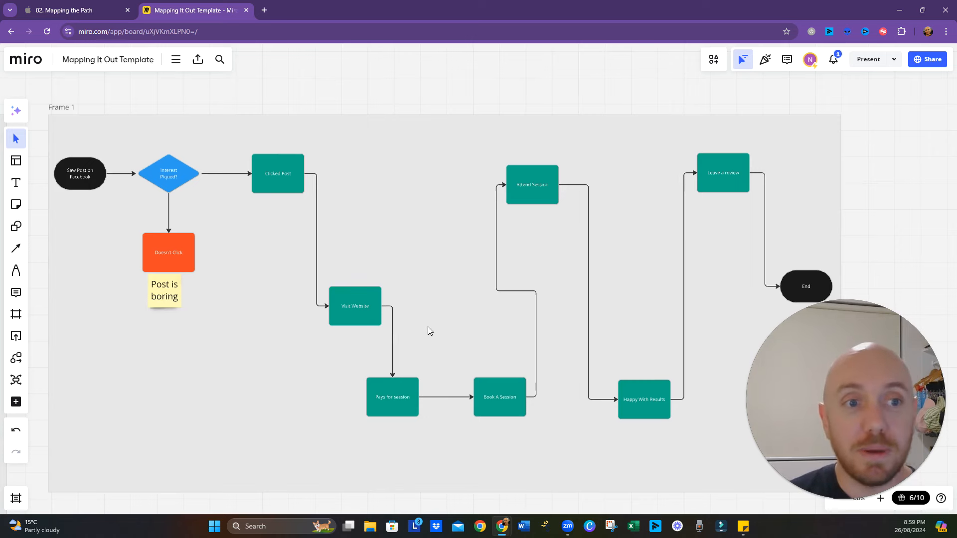
drag(461, 324, 288, 314)
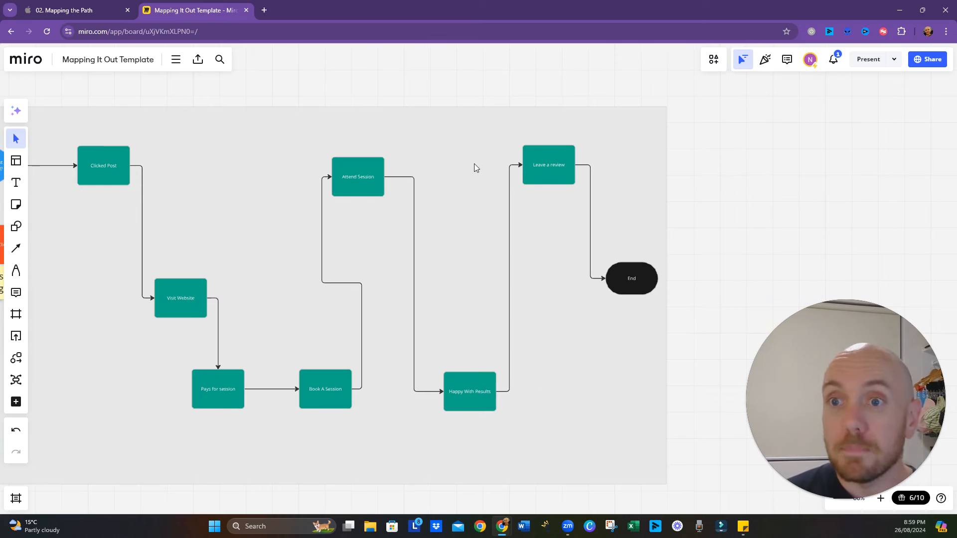
scroll(476, 177, left, 4)
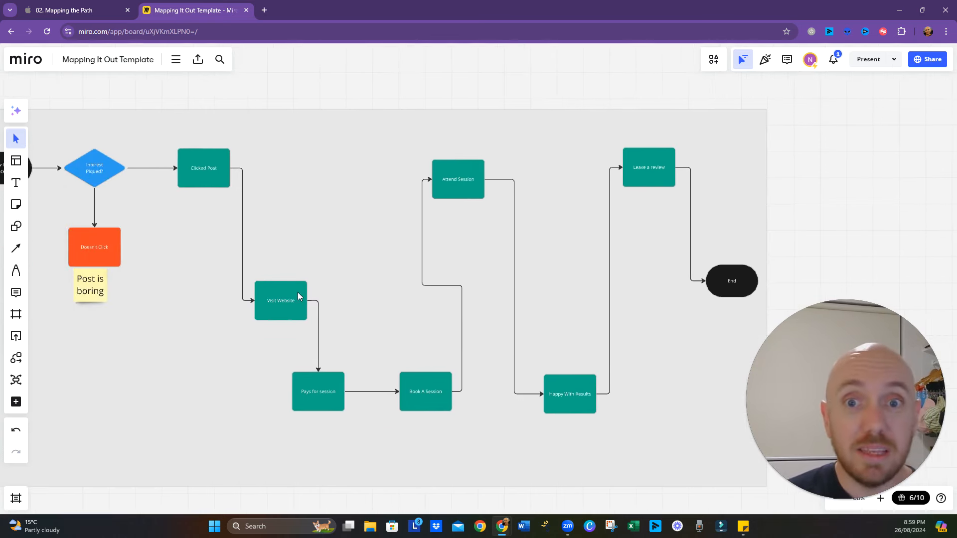
drag(303, 246, 349, 230)
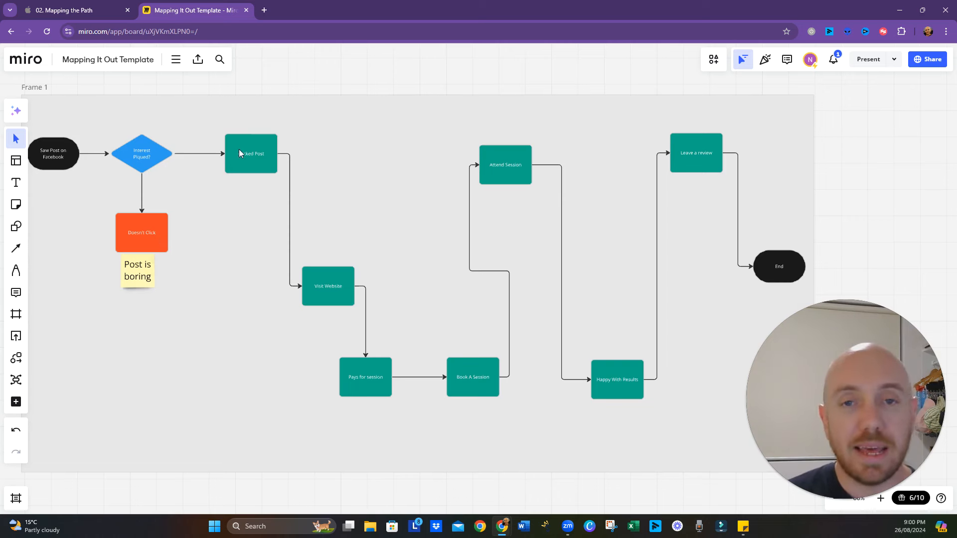
drag(235, 238, 274, 244)
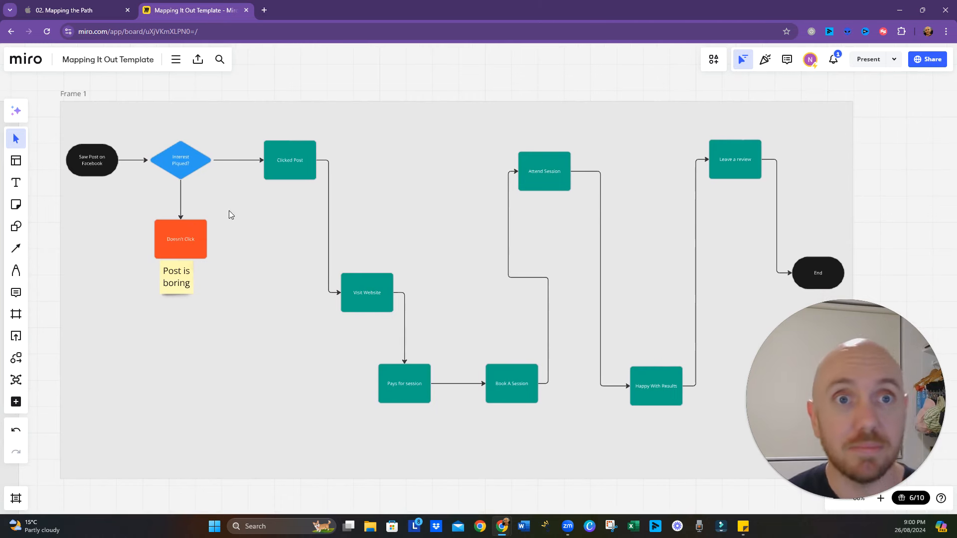
- Switch to the "02. Mapping the Path" Keynote presentation, advance to the "Refine and Improve" point, and return to the Miro board
click(92, 9)
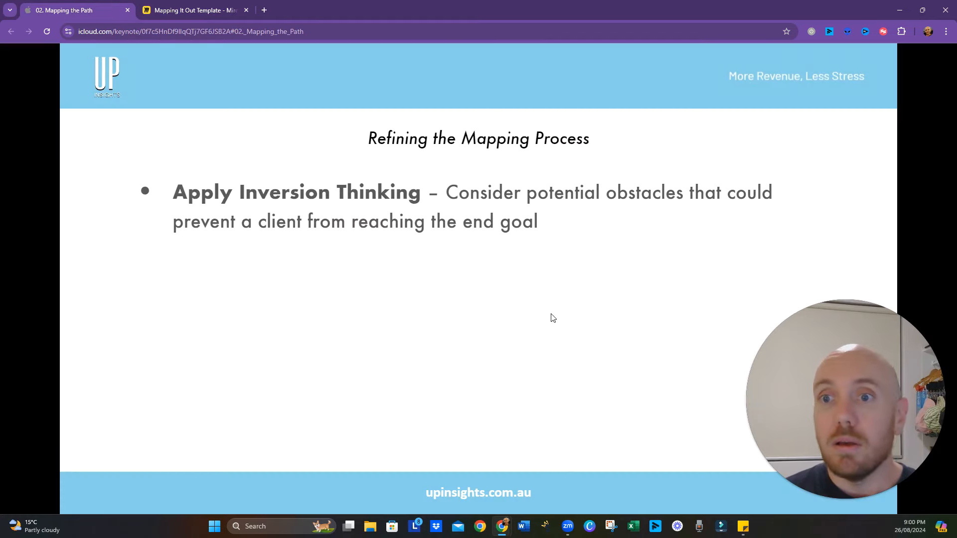
click(576, 297)
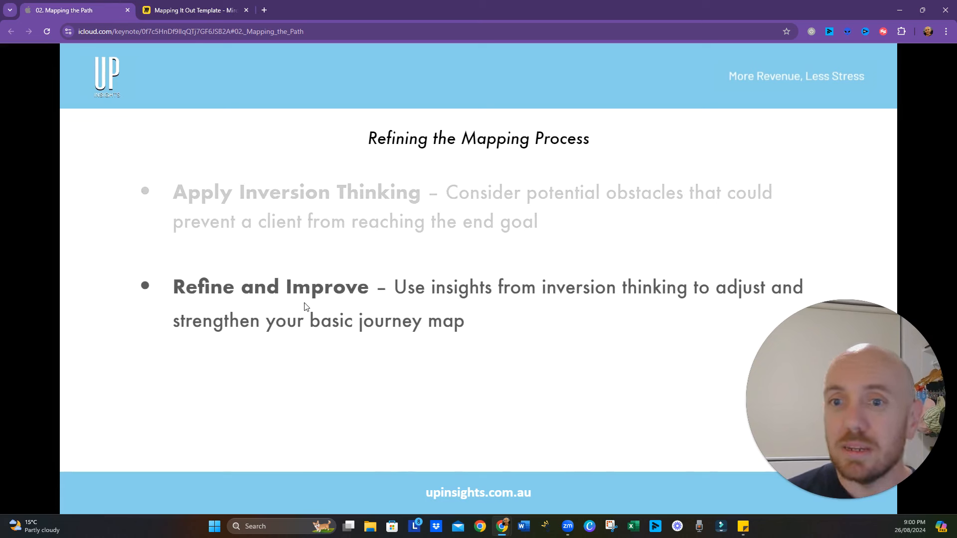
click(194, 10)
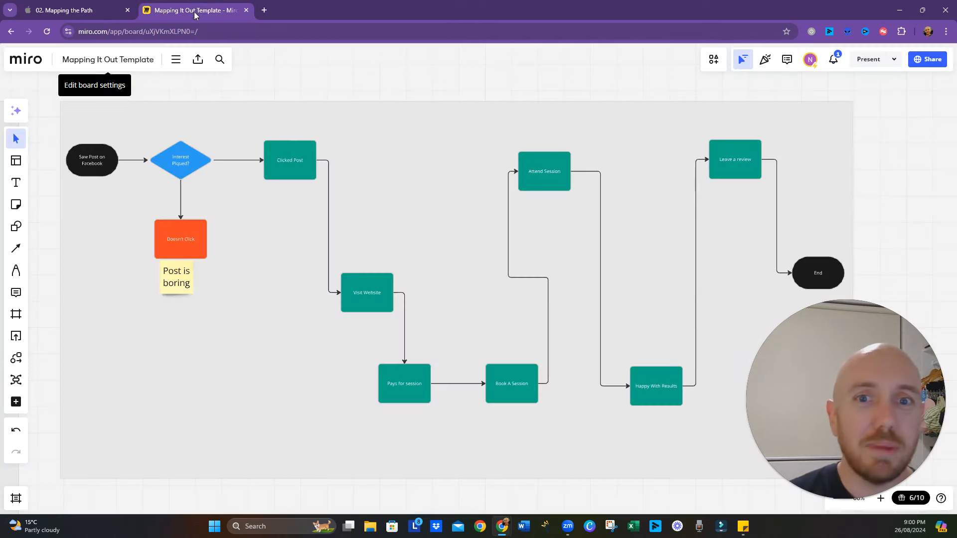
click(171, 282)
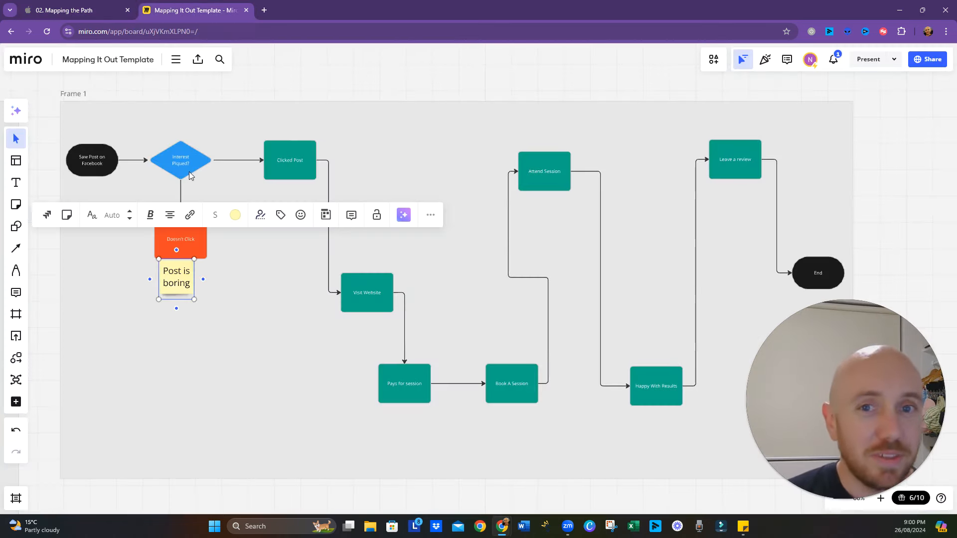
click(462, 322)
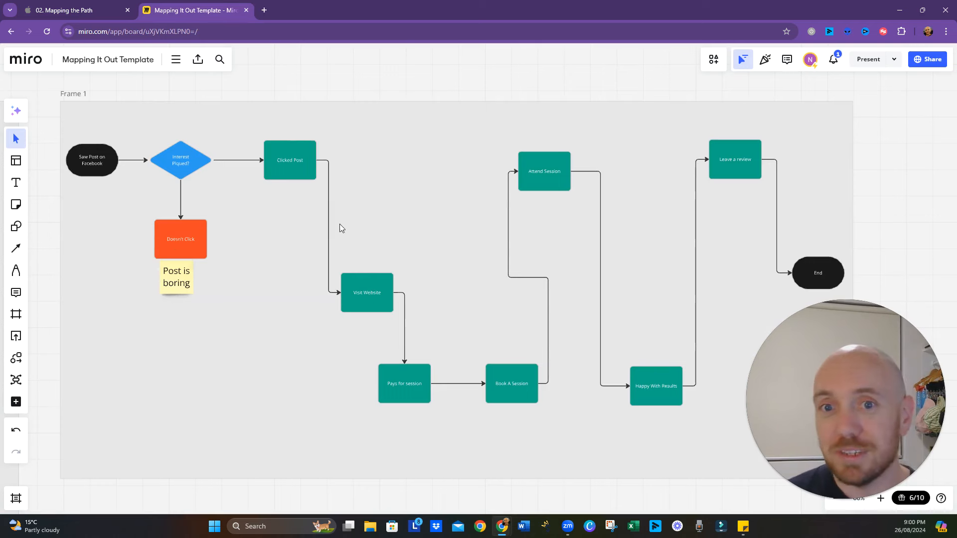
right_click(328, 215)
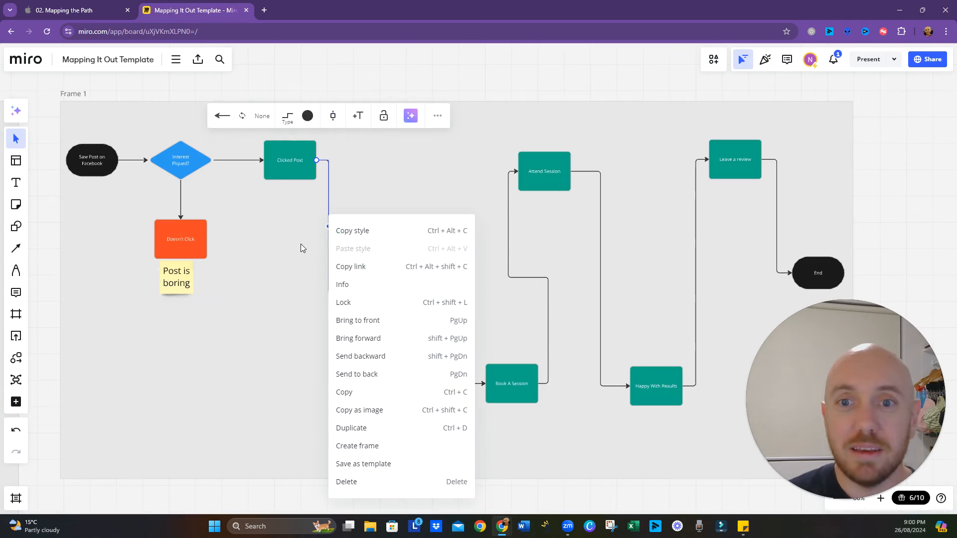
click(315, 227)
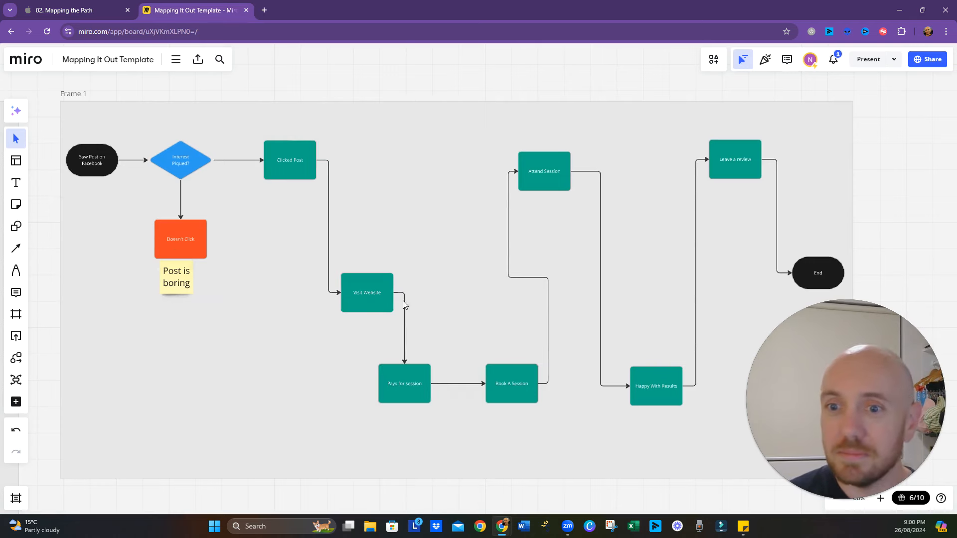
- Insert a shape into the connector between "Clicked Post" and "Visit Website" and make it a blue Decision diamond
click(328, 224)
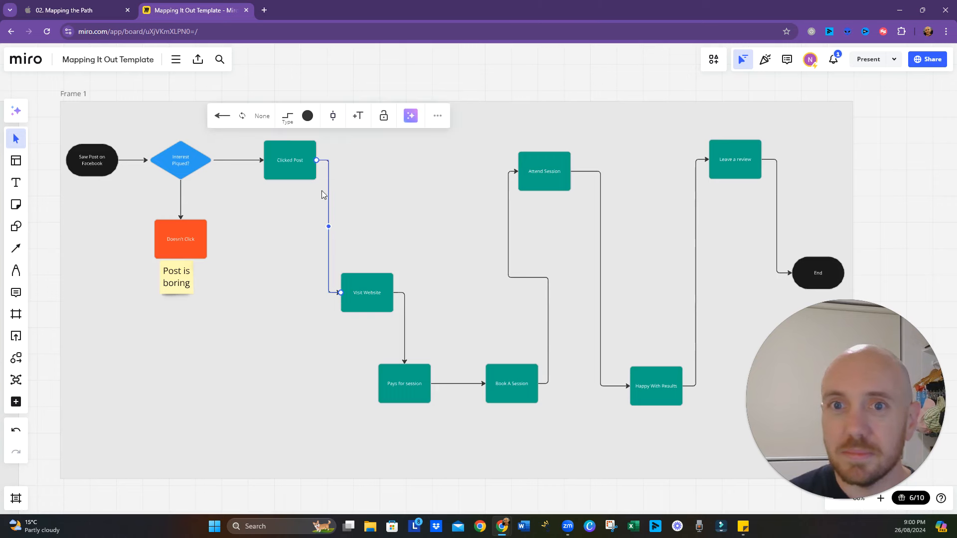
click(333, 116)
click(350, 165)
click(331, 163)
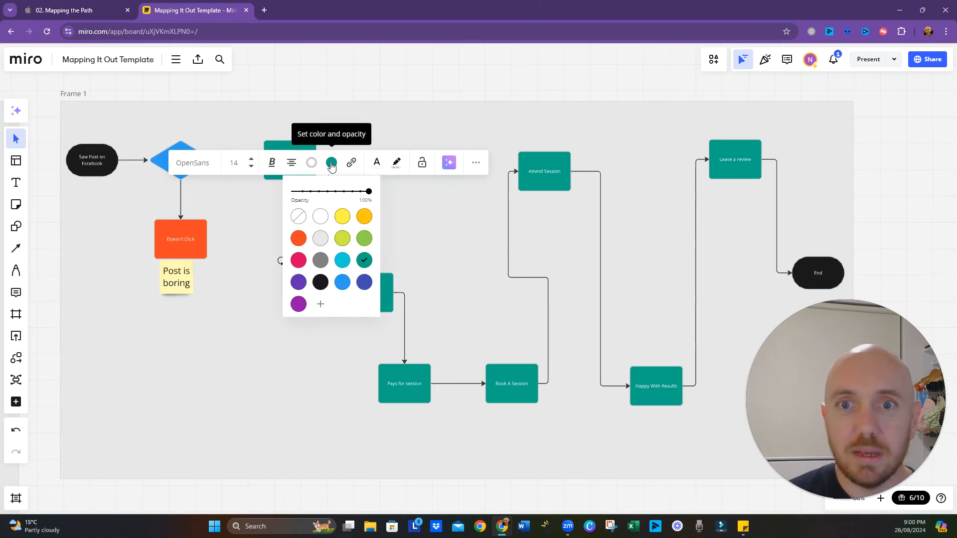
click(331, 163)
click(357, 162)
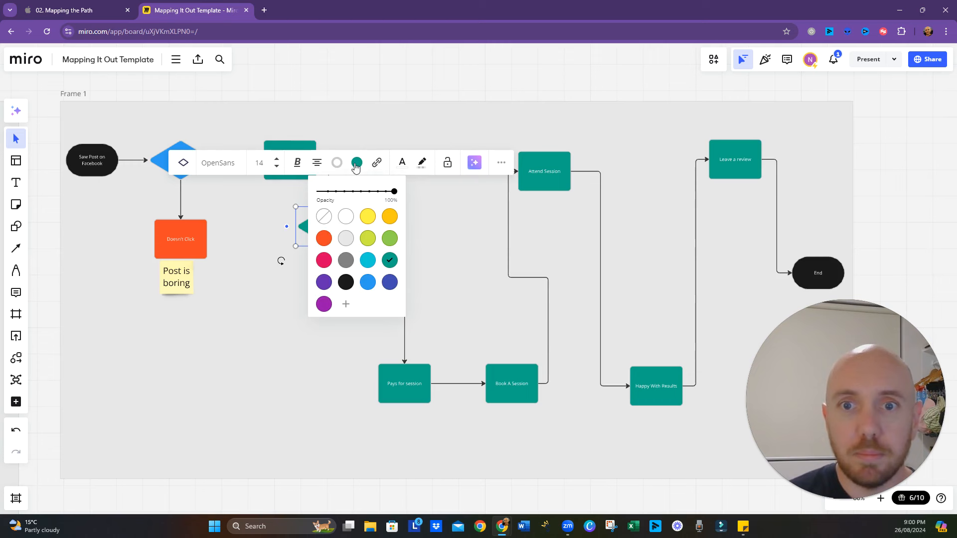
click(367, 282)
click(437, 290)
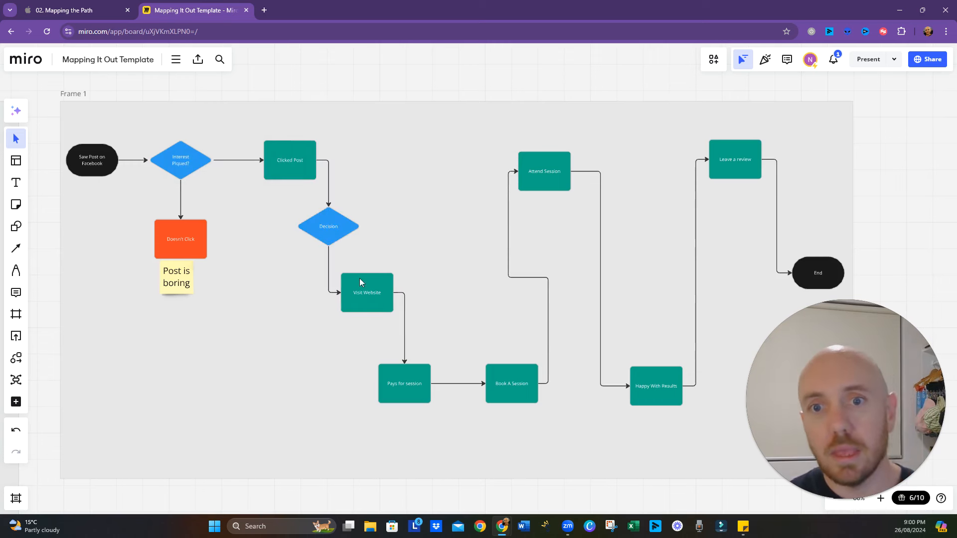
- Shift "Visit Website" and the Decision diamond further right of "Clicked Post" and label the connector between them "Yes"
drag(360, 278, 412, 275)
click(334, 243)
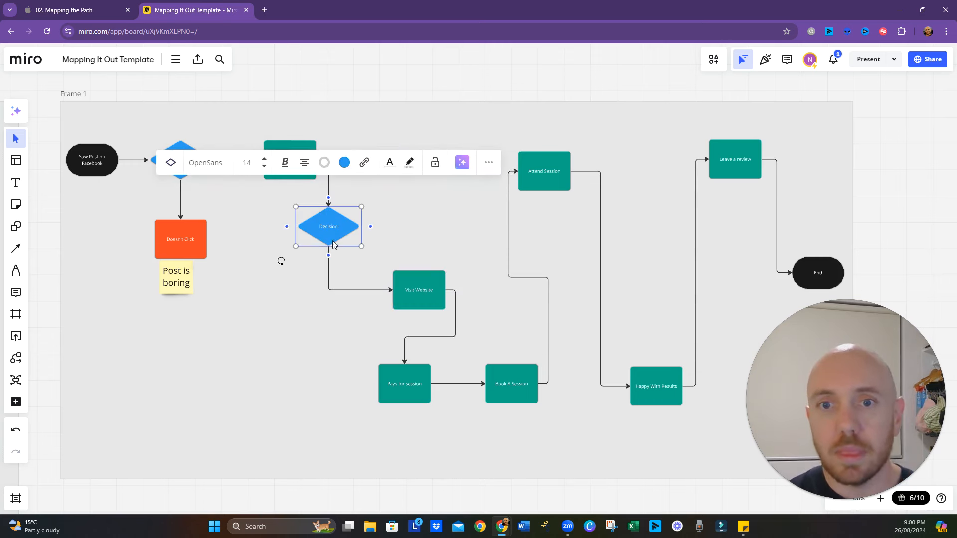
drag(334, 244, 387, 226)
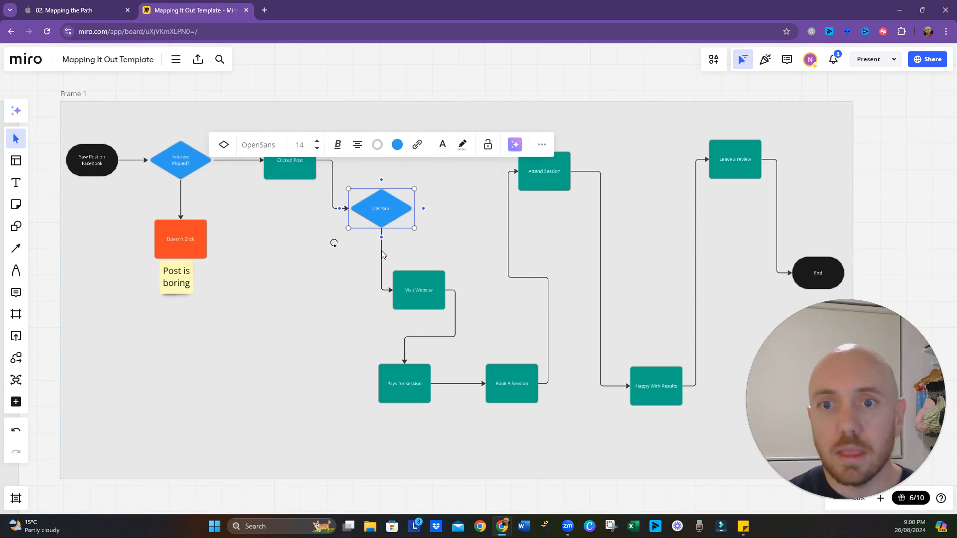
double_click(381, 257)
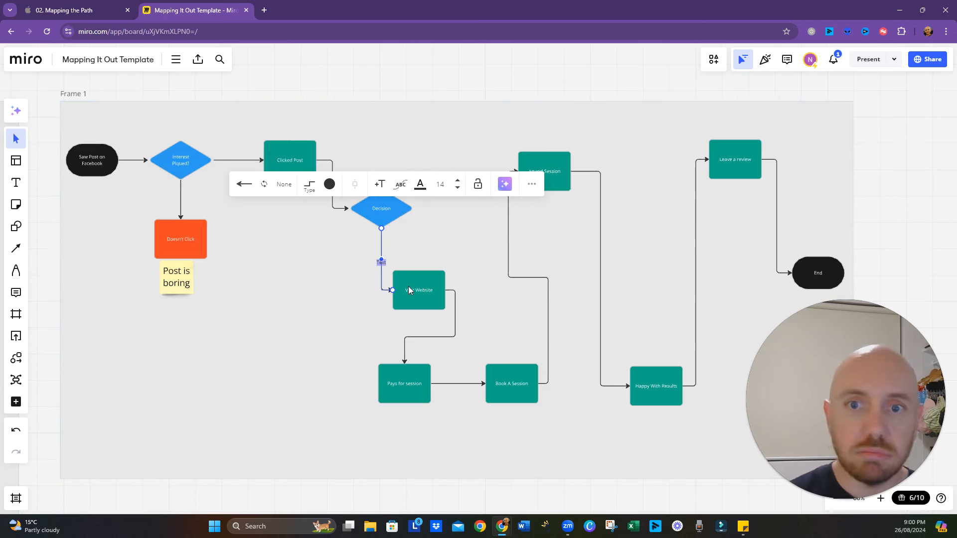
text(Yes)
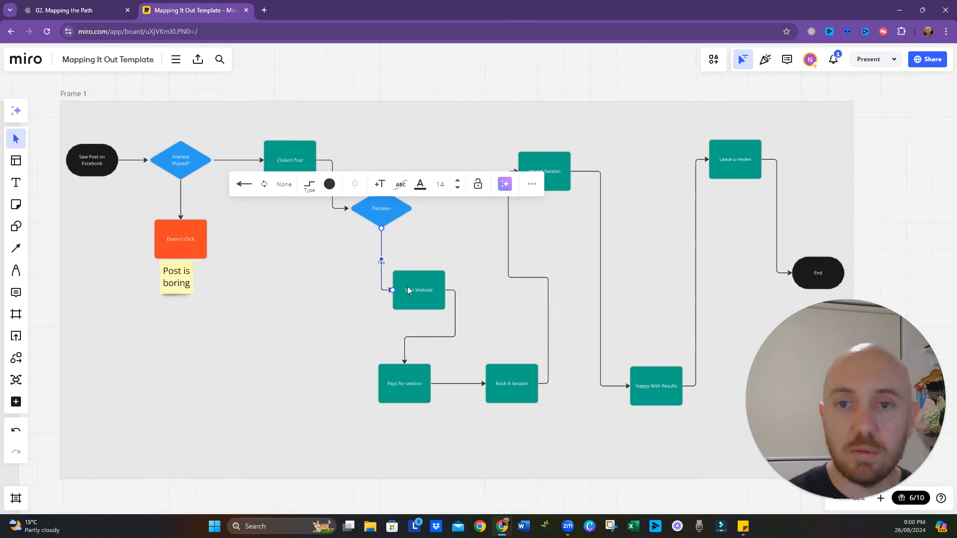
click(369, 232)
- Add a connected shape above the Decision diamond and fill it red
click(385, 203)
click(381, 180)
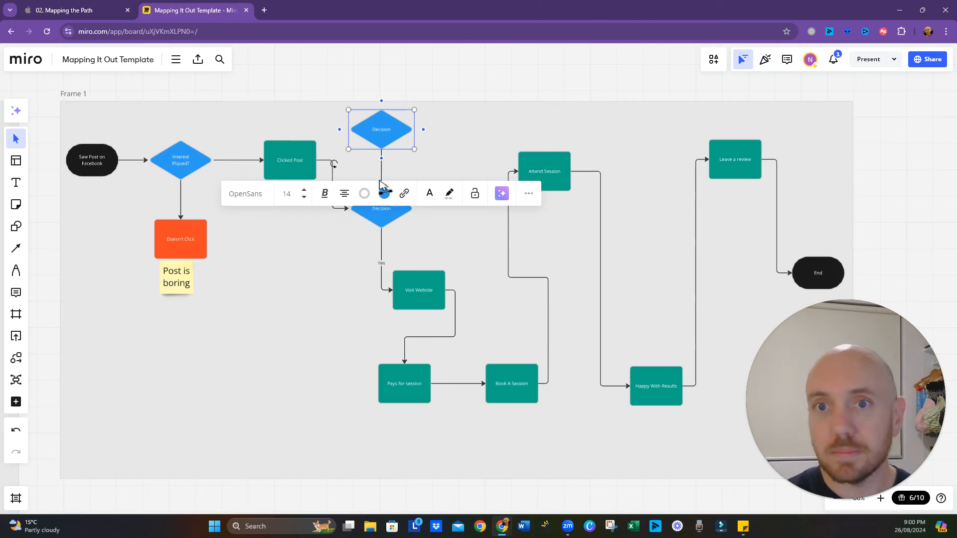
click(381, 196)
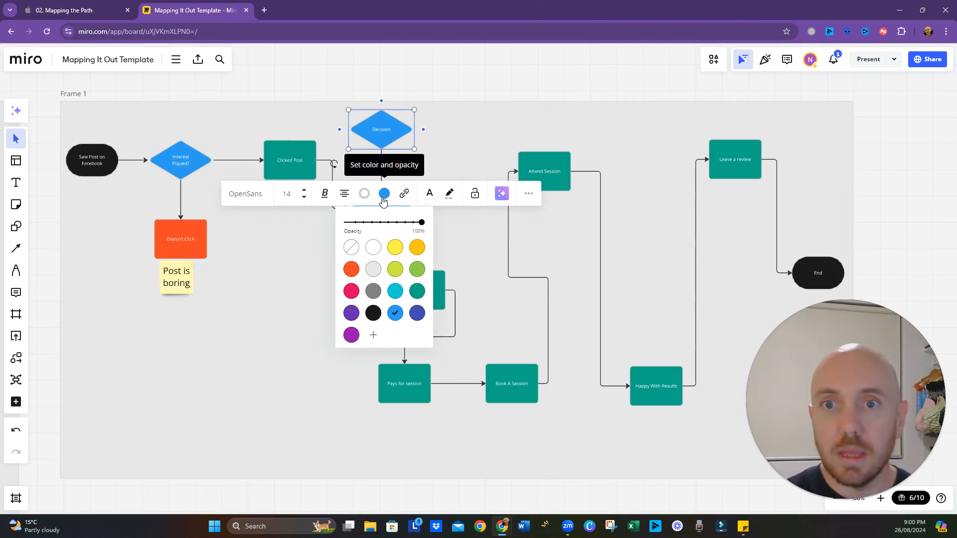
click(351, 269)
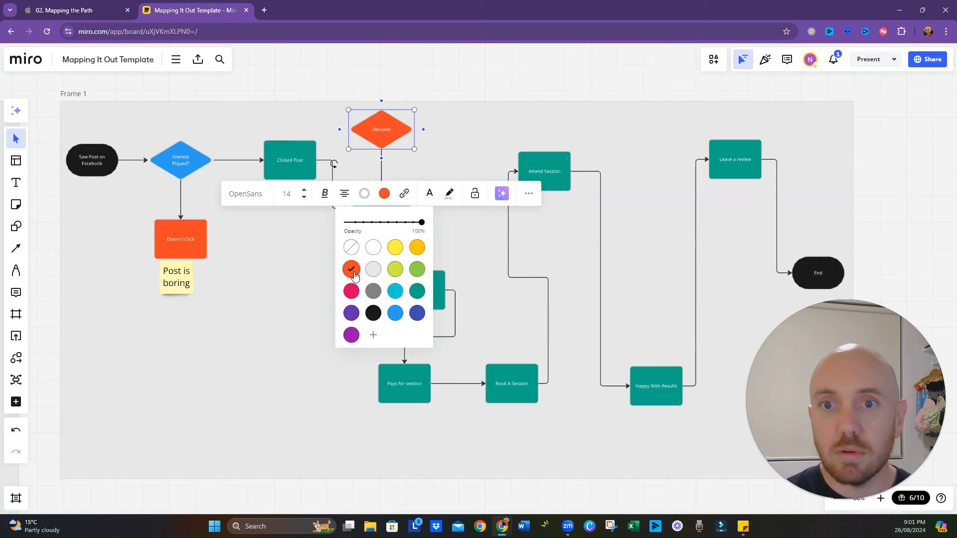
click(383, 197)
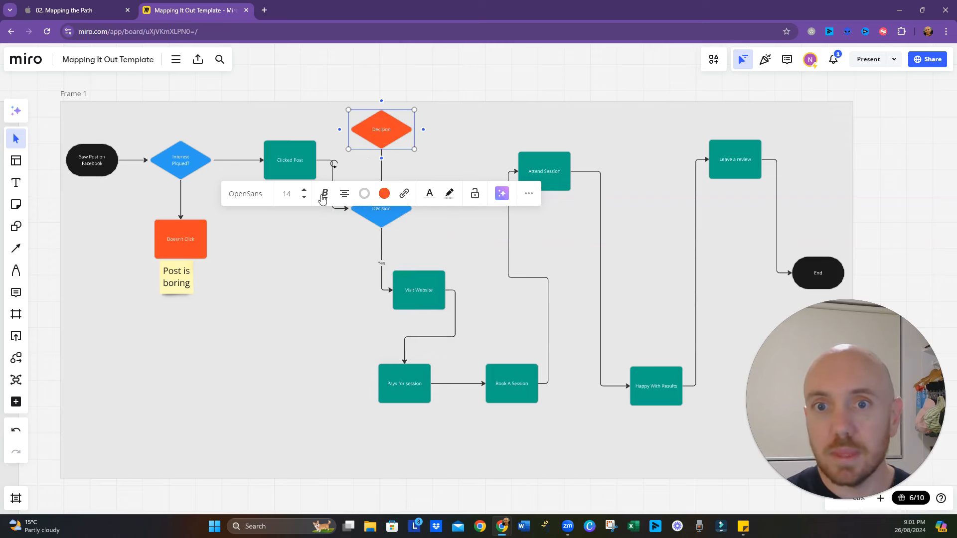
- Change the red diamond into a Process rectangle and label it "Leaves Page"
click(486, 266)
click(389, 145)
click(224, 193)
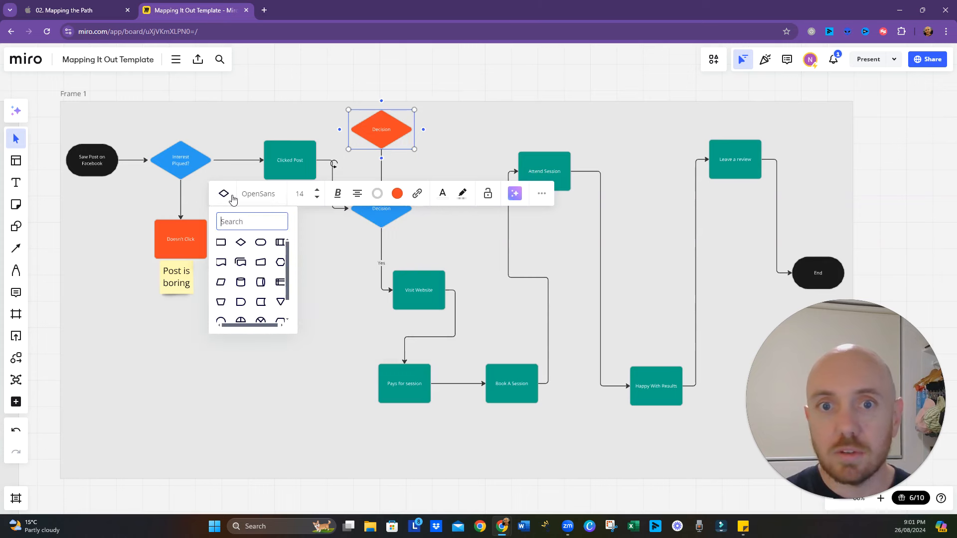
click(223, 247)
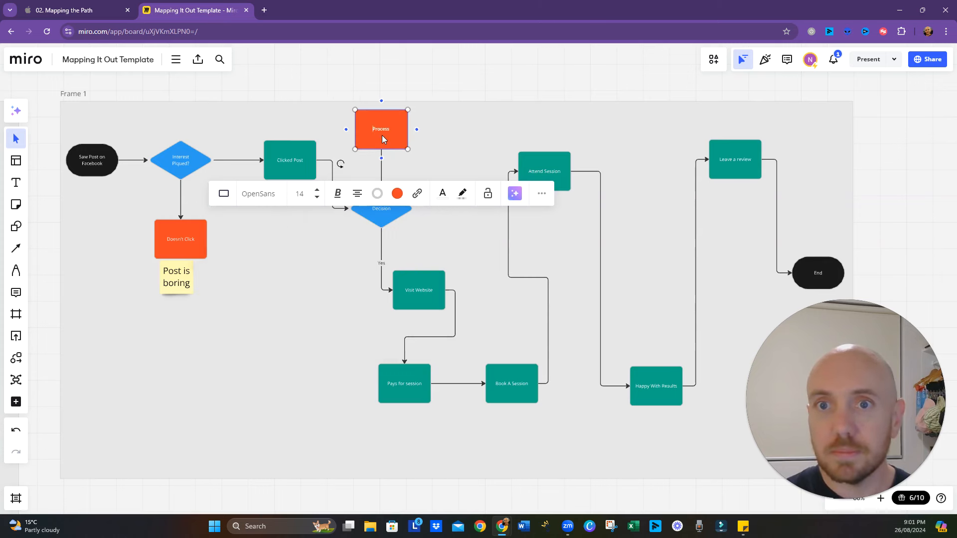
text(Leaves Page)
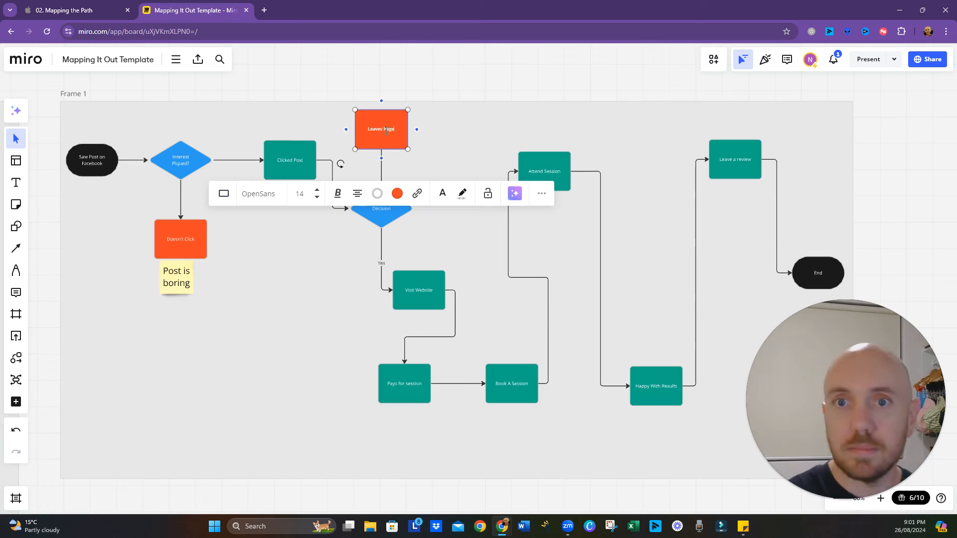
- Rename the blue Decision diamond below "Leaves Page" as "Link Works"
click(396, 215)
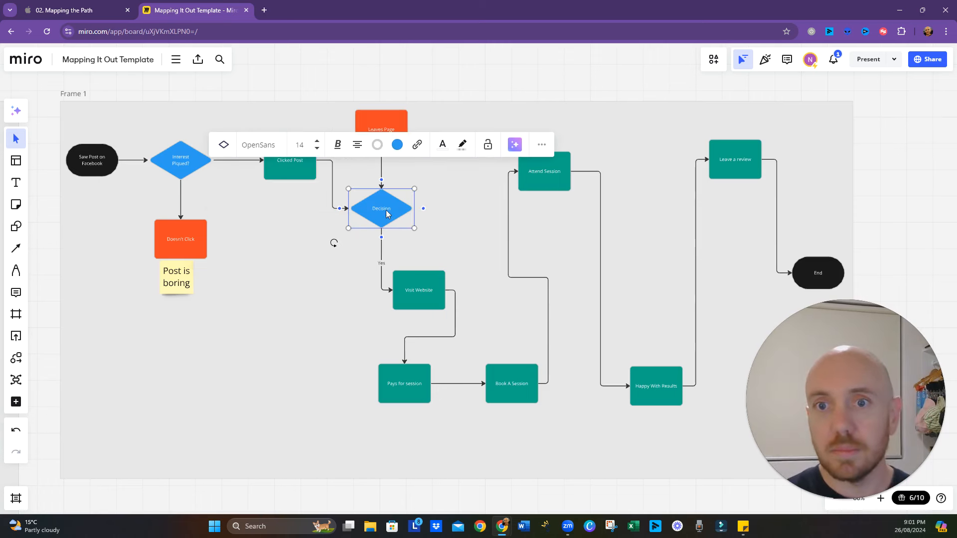
double_click(388, 214)
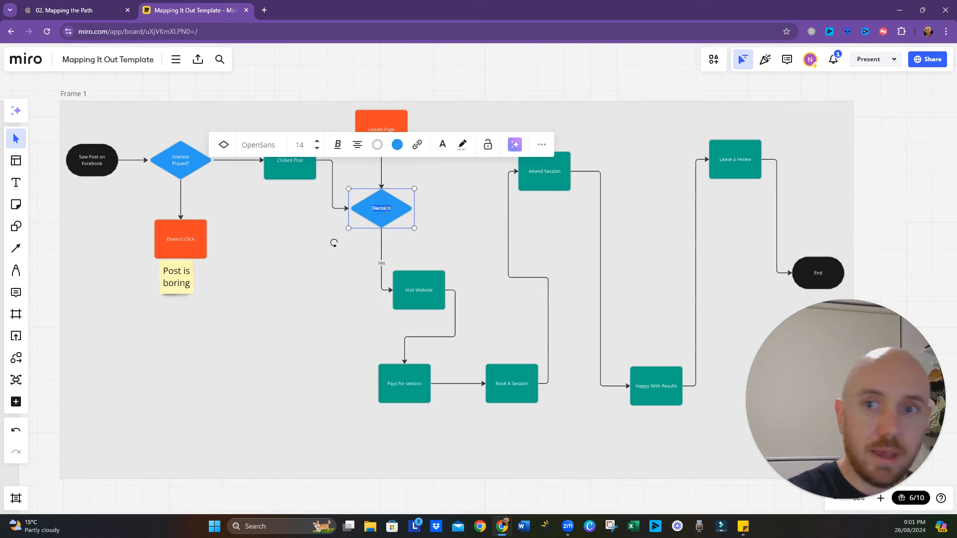
text(Link Works)
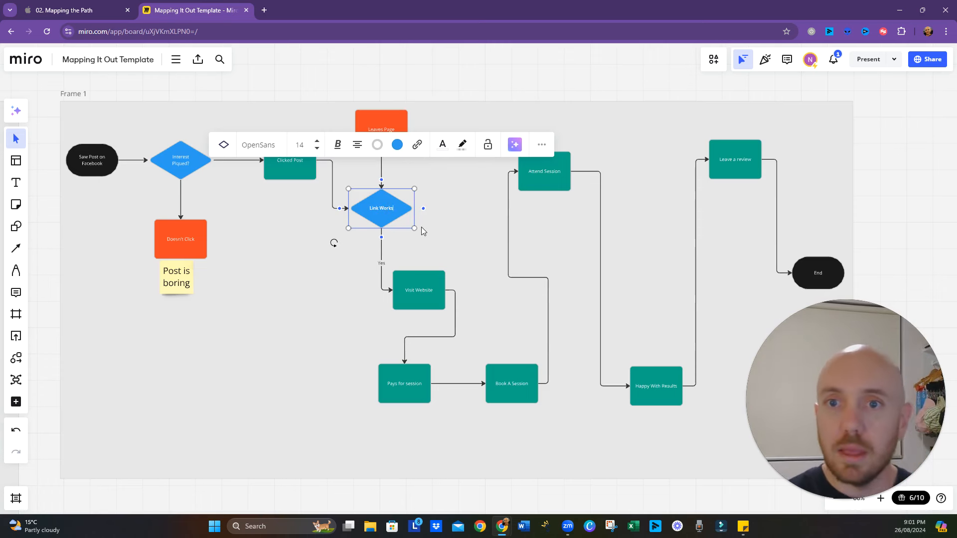
click(422, 231)
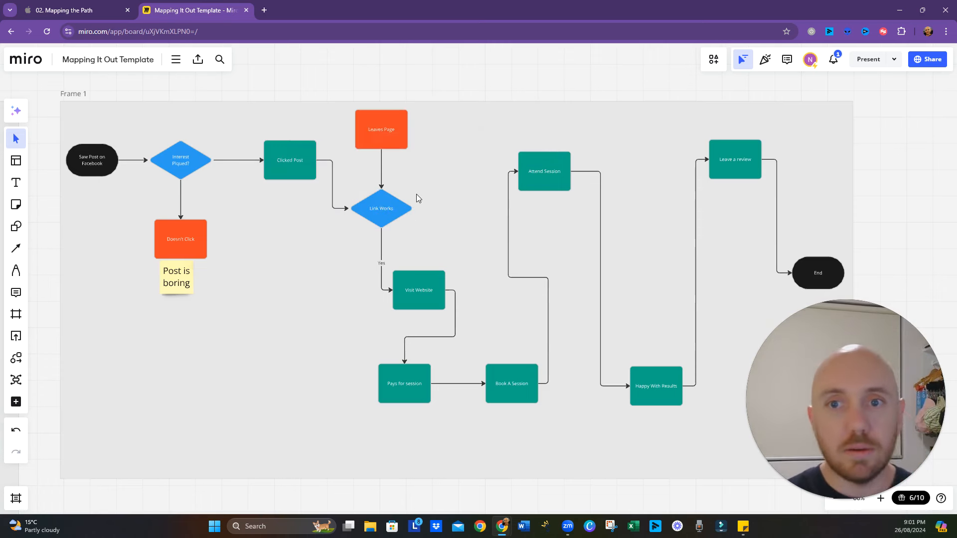
- Reverse the connector between "Link Works" and "Leaves Page" so its arrow points to "Leaves Page"
click(382, 173)
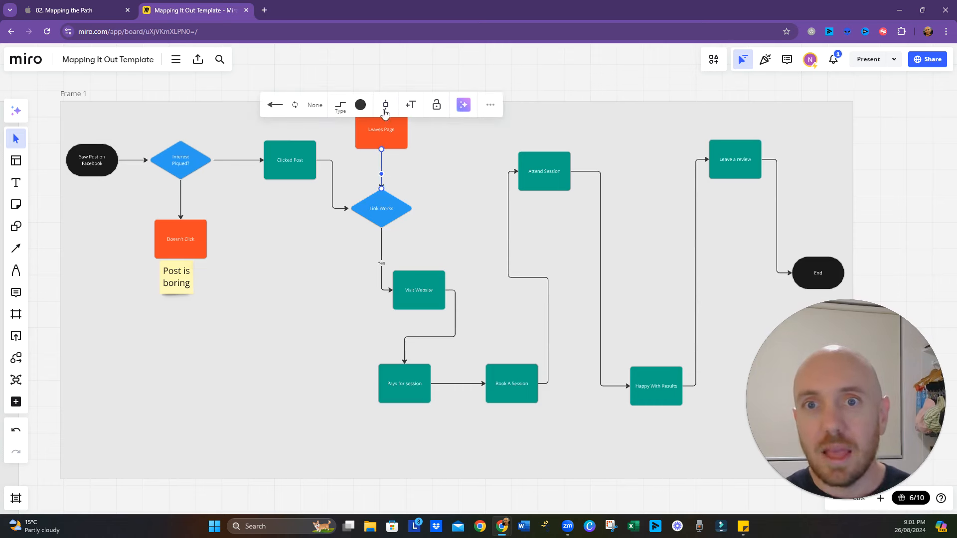
click(276, 105)
click(399, 176)
click(387, 166)
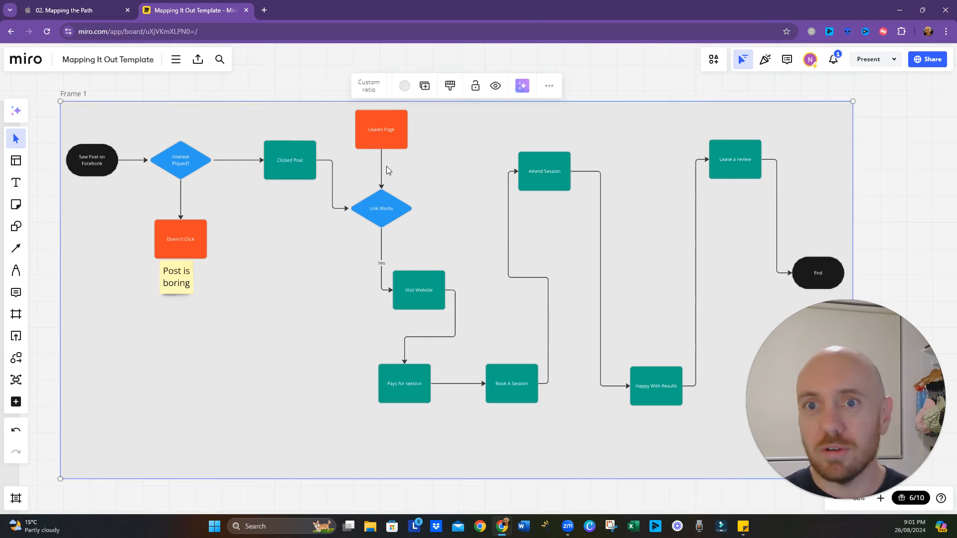
click(382, 174)
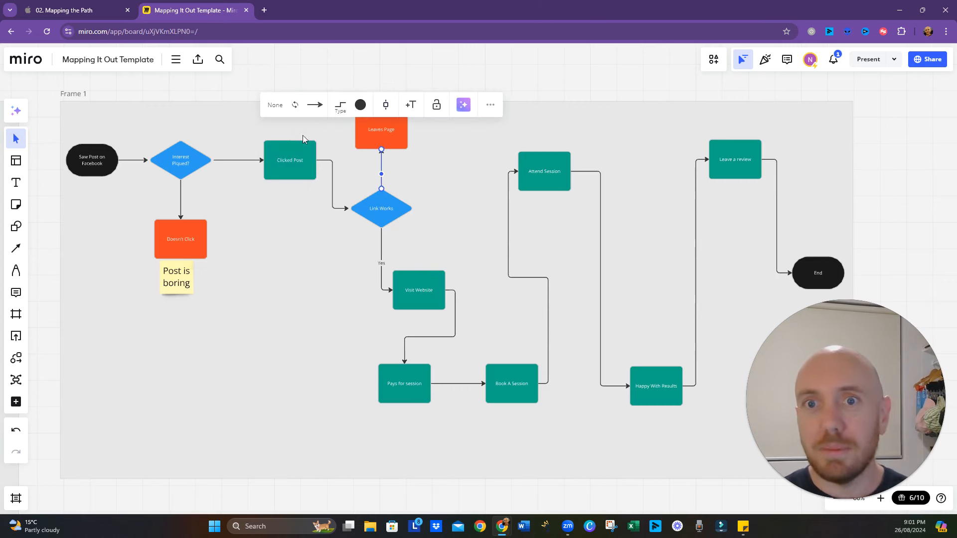
key(Escape)
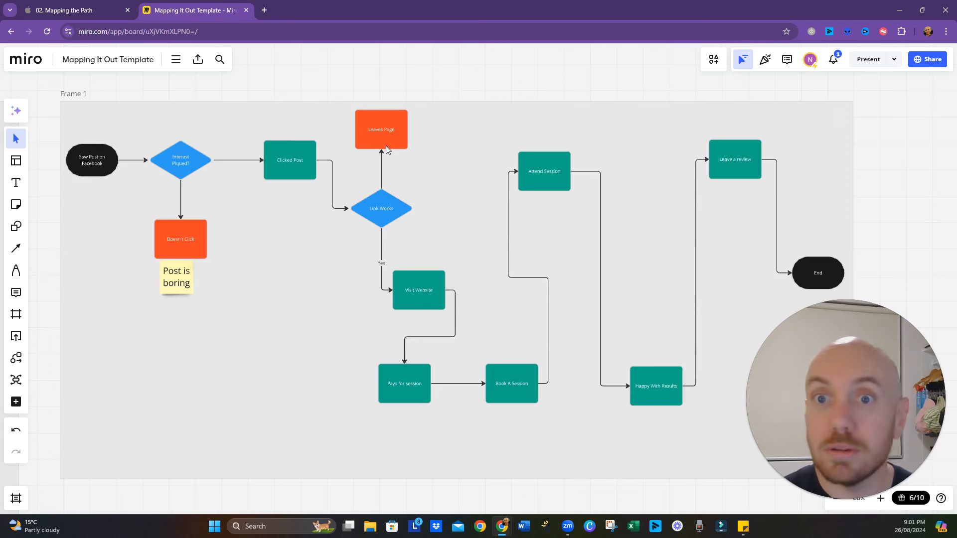
- Move "Leaves Page" closer to the "Link Works" diamond and align it directly above
drag(386, 146, 398, 162)
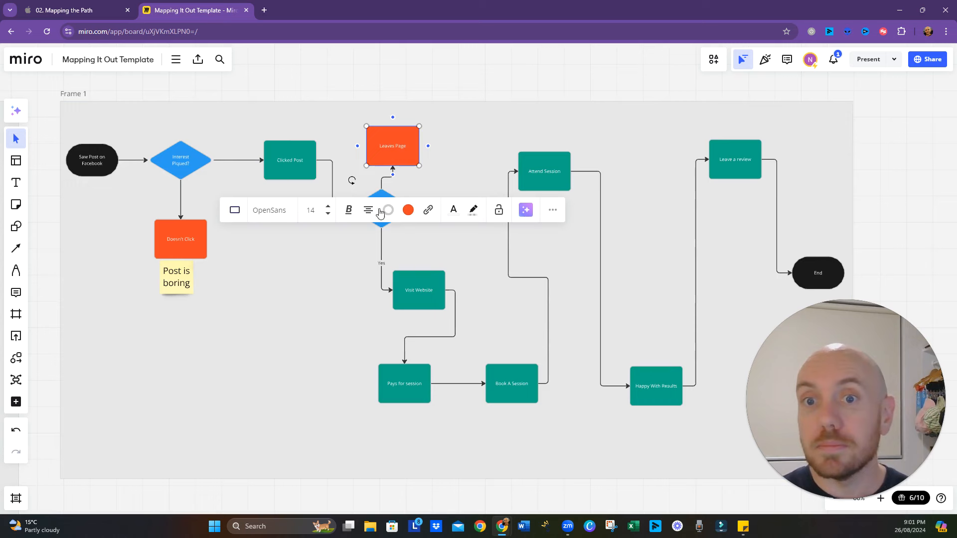
click(423, 246)
click(385, 180)
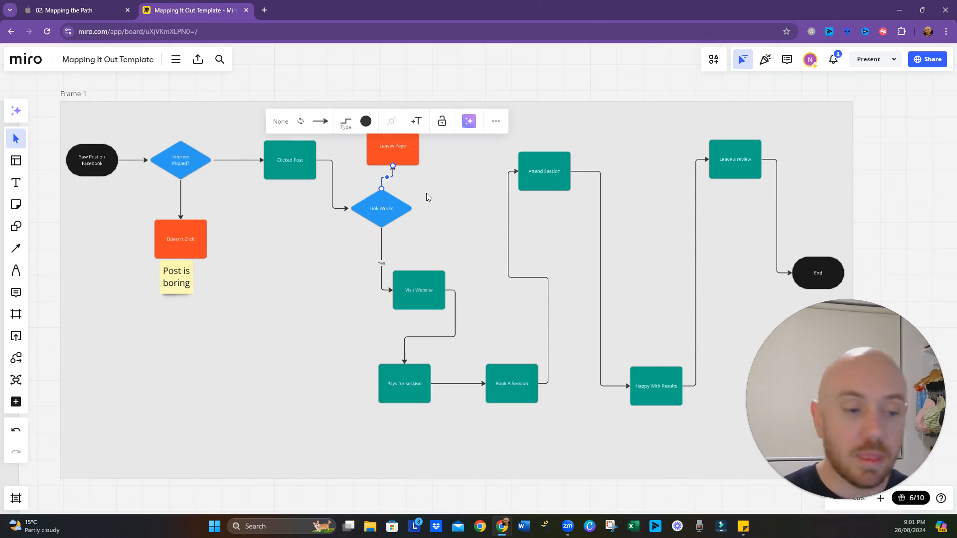
key(o)
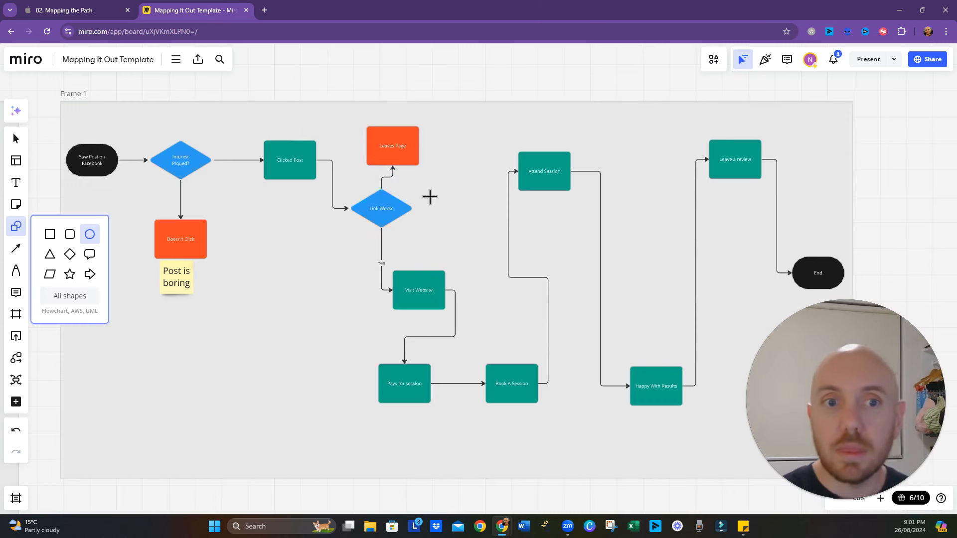
key(Escape)
click(404, 178)
click(396, 149)
drag(406, 150, 397, 147)
- Duplicate the "Post is boring" sticky note and place the copy beside "Leaves Page"
click(181, 289)
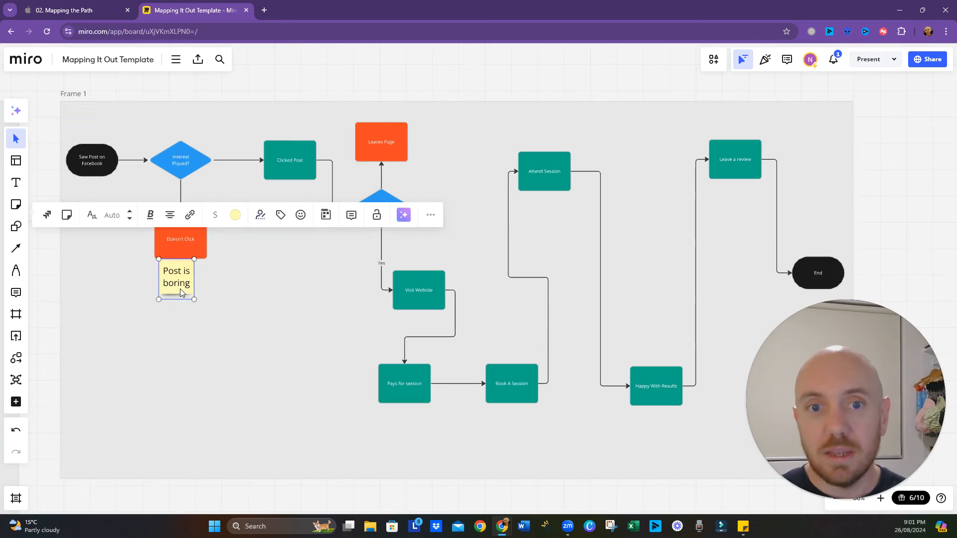
key(ctrl+v)
drag(181, 288, 429, 157)
- Replace the text of the sticky note beside "Leaves Page" with "Process for validating Link"
triple_click(436, 164)
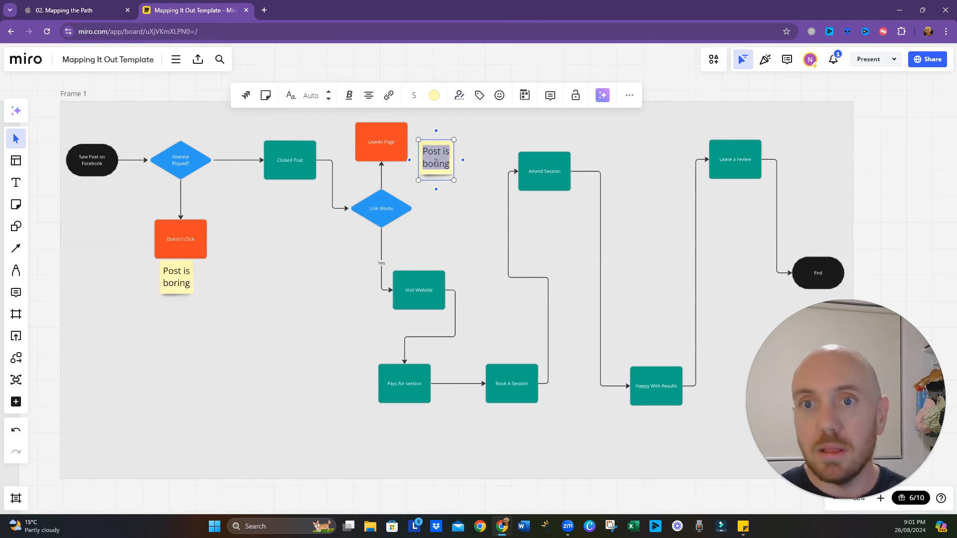
text(porcess)
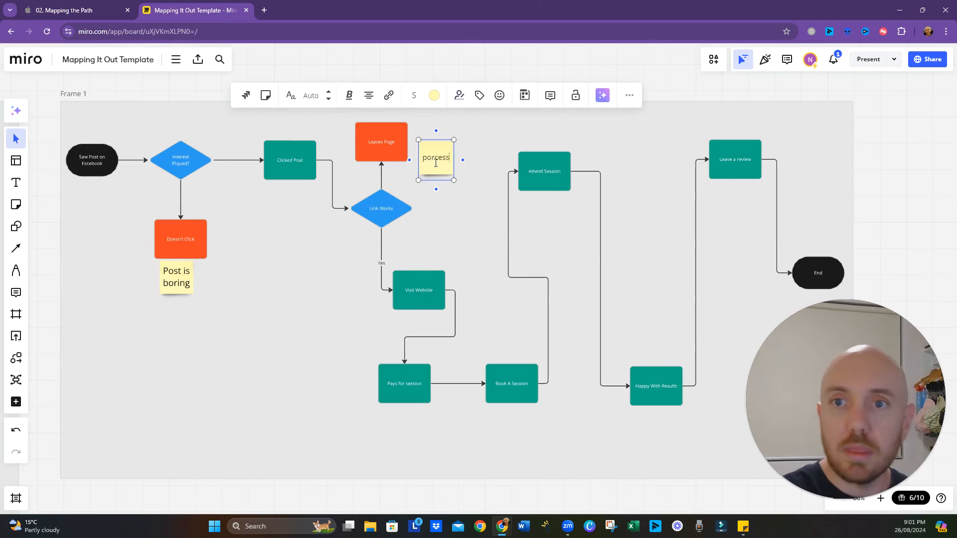
key(BackSpace)
key(BackSpace)
key(BackSpace)
key(BackSpace)
key(BackSpace)
key(BackSpace)
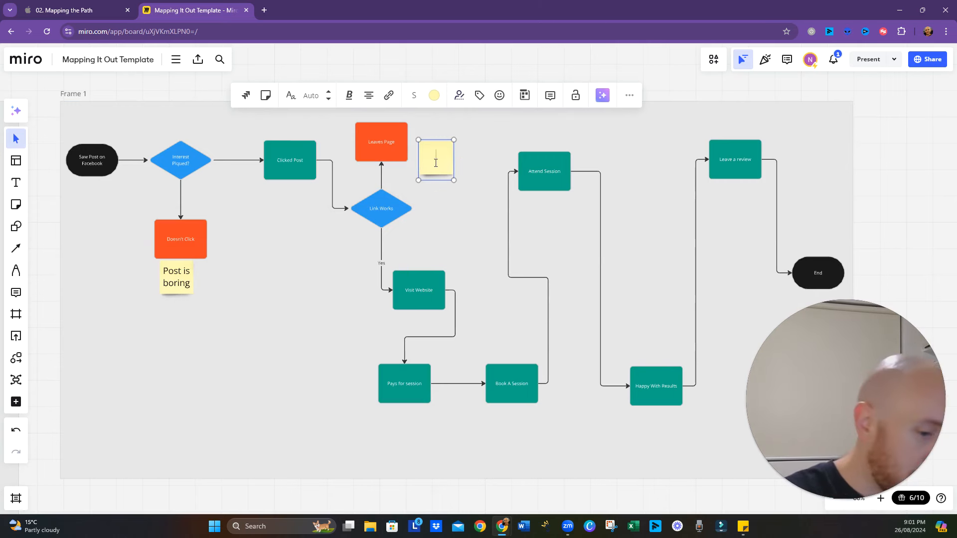
text(Pore)
key(BackSpace)
key(BackSpace)
key(BackSpace)
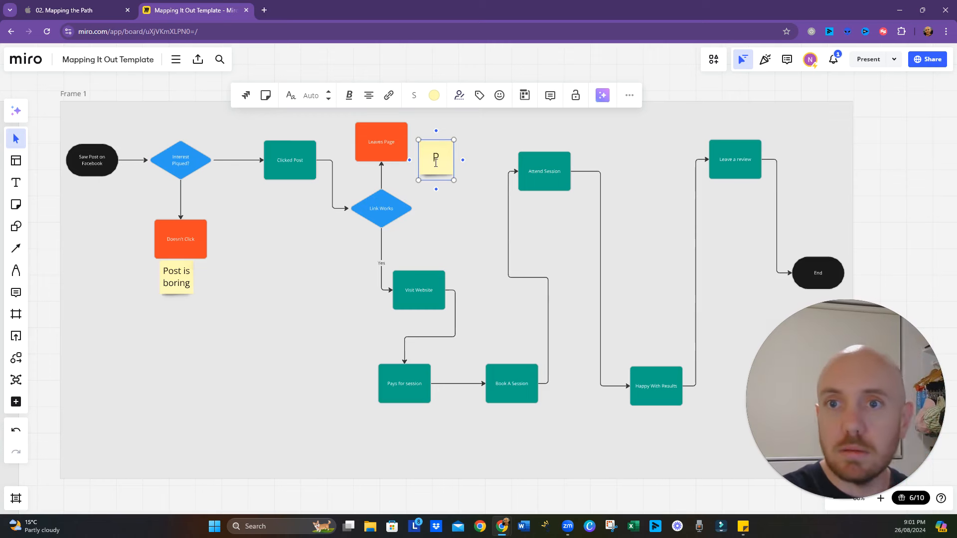
text(rocess fo)
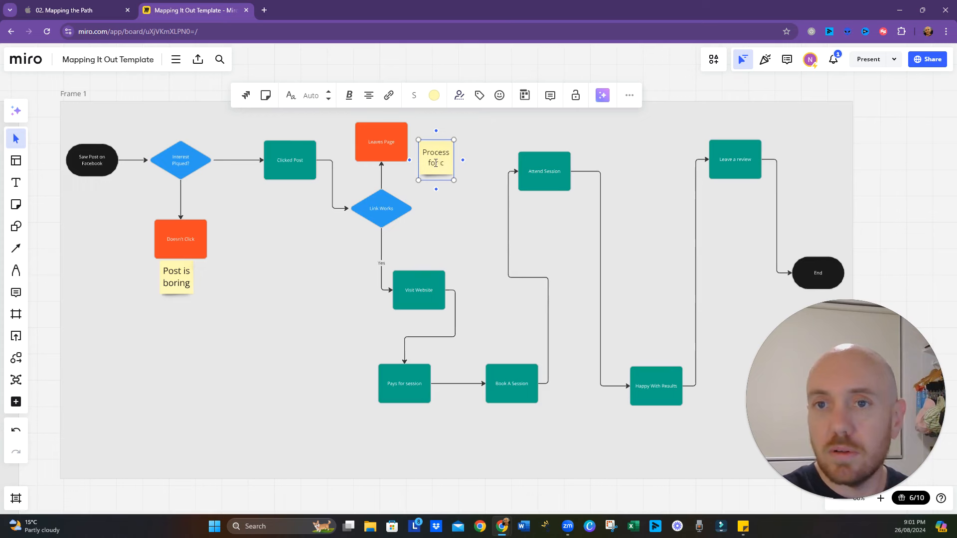
text(r validating Un)
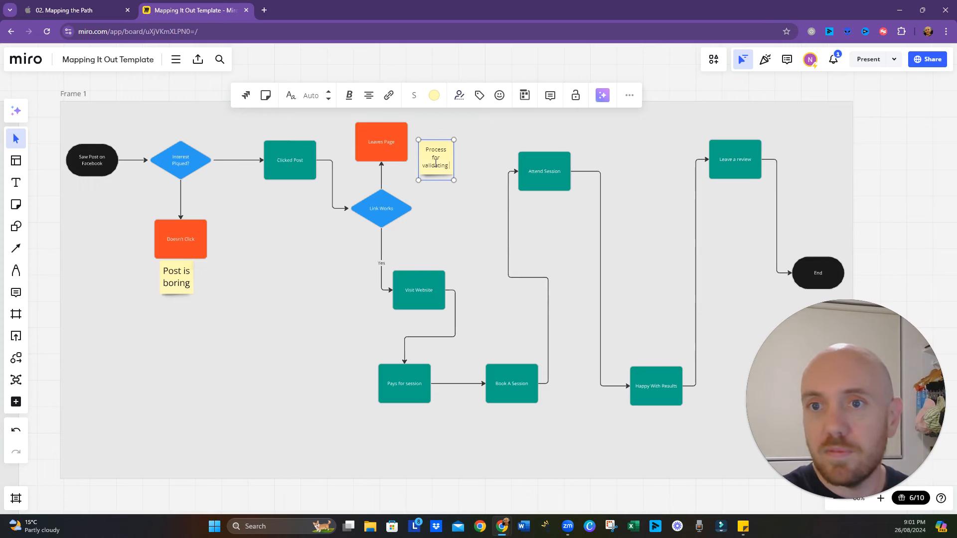
click(479, 297)
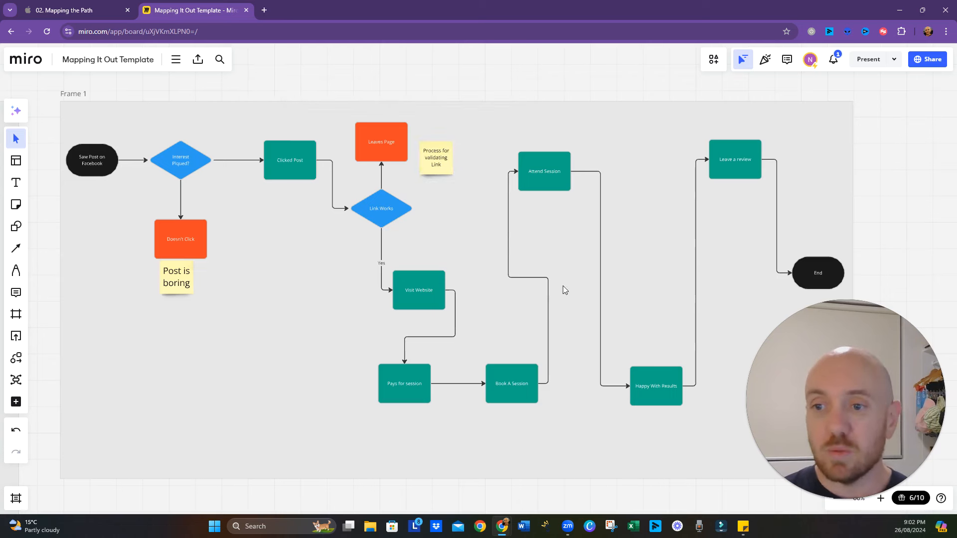
- Move "Attend Session" further right so the connector from "Book A Session" runs straight up to it
scroll(558, 289, right, 3)
scroll(558, 289, up, 1)
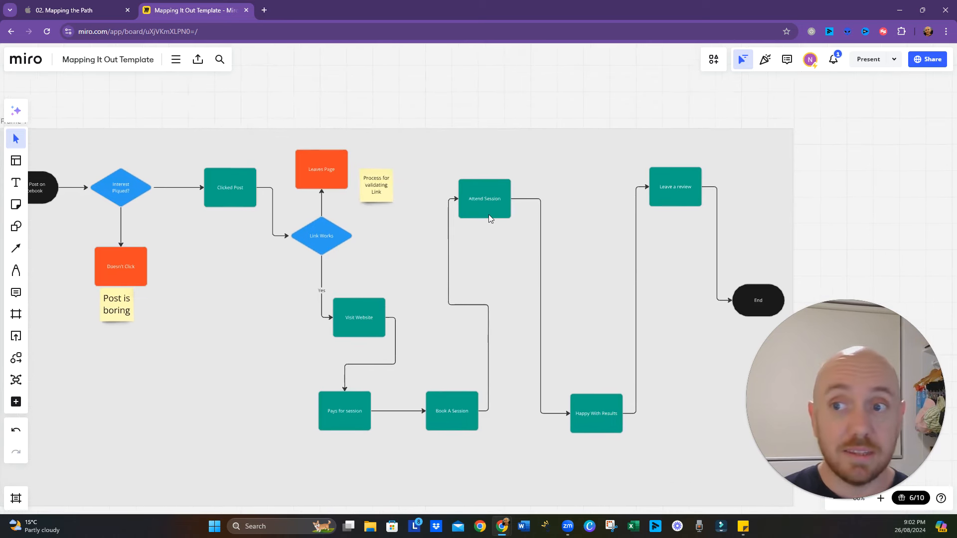
drag(489, 217, 530, 213)
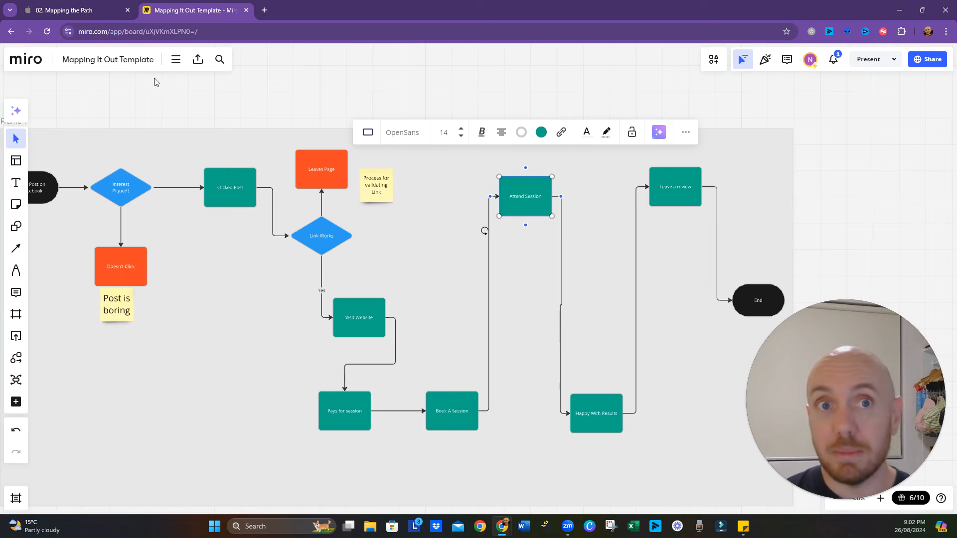
- Switch to the "02. Mapping the Path" Keynote presentation and advance to the "Learn from Feedback" point
click(109, 8)
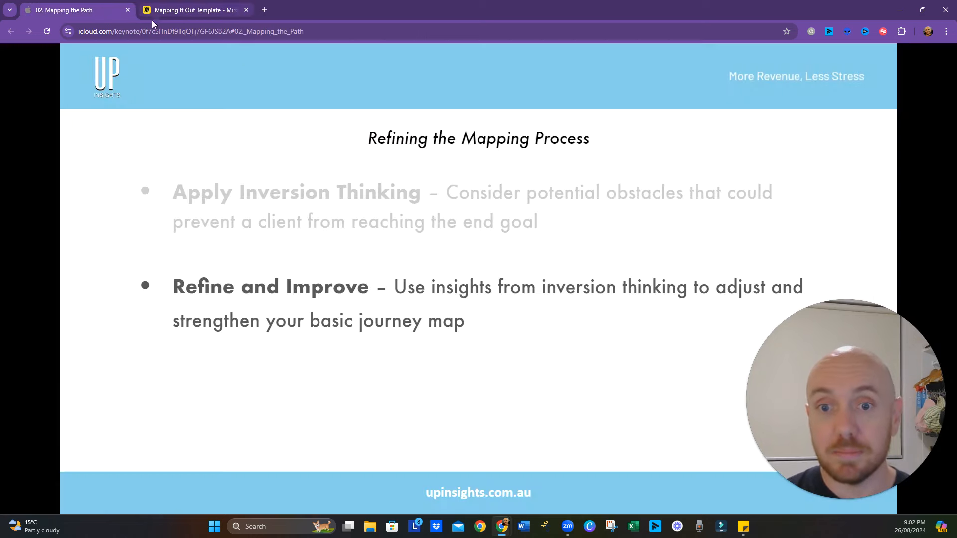
click(576, 321)
drag(809, 394, 822, 149)
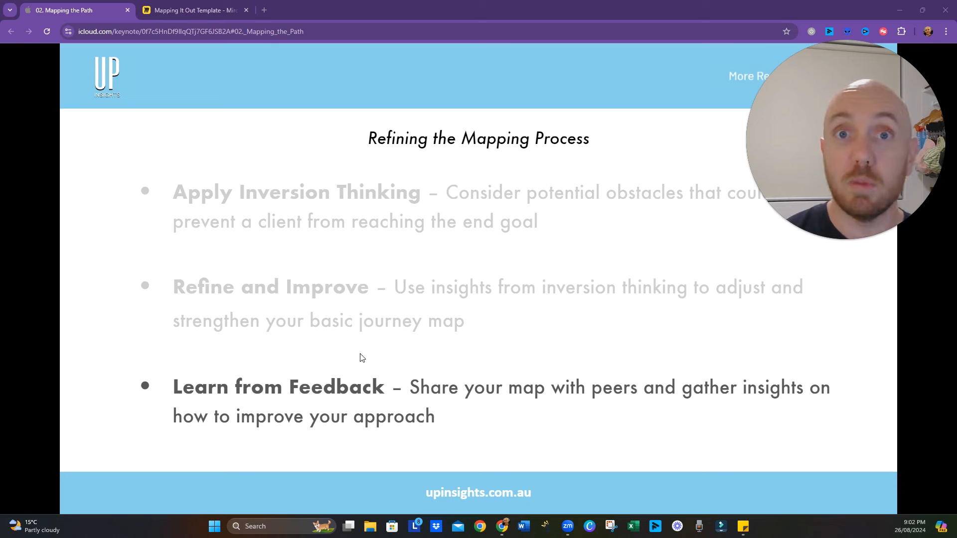
mouse_move(922, 179)
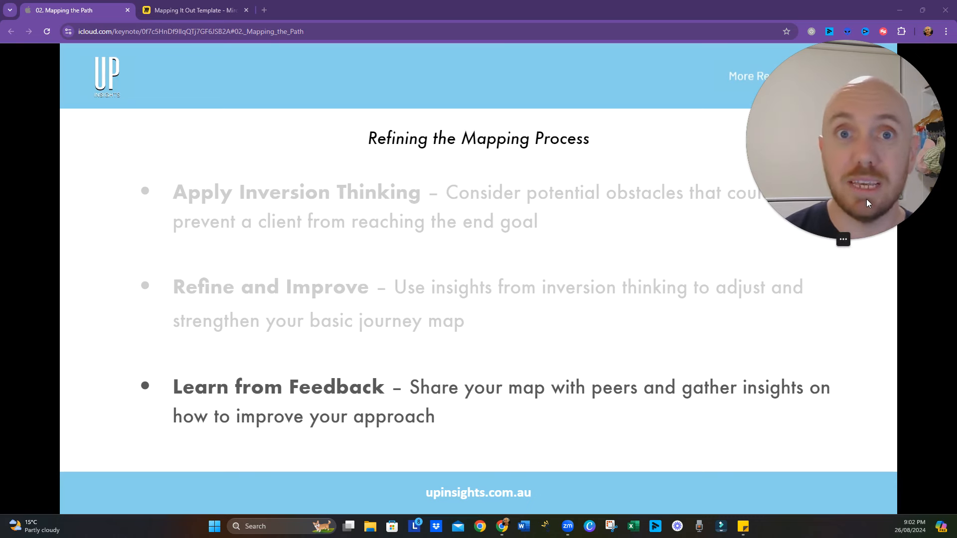
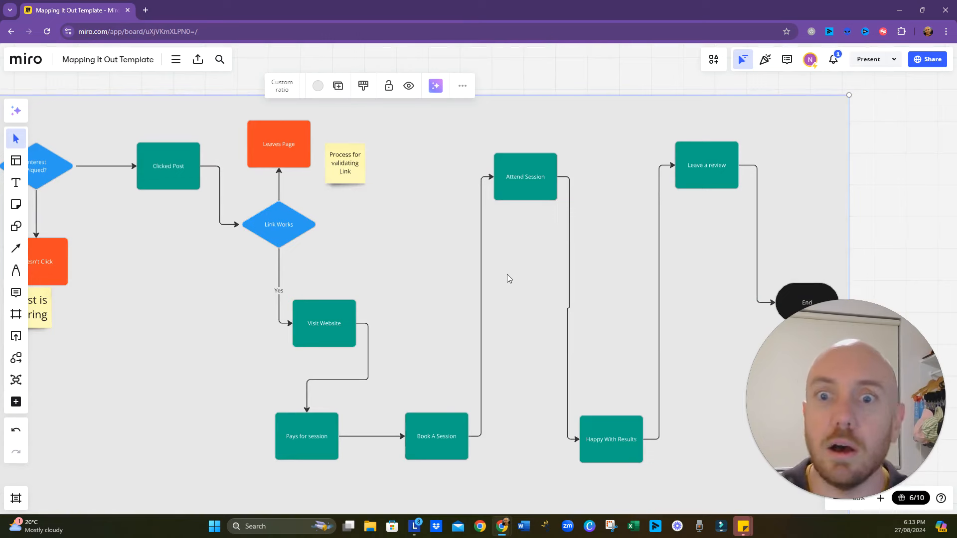
- Switch to the "Map It Out Case Study" Google Doc and read the business overview, target audience and key services
scroll(479, 305, down, 3)
drag(492, 380, 515, 322)
click(450, 264)
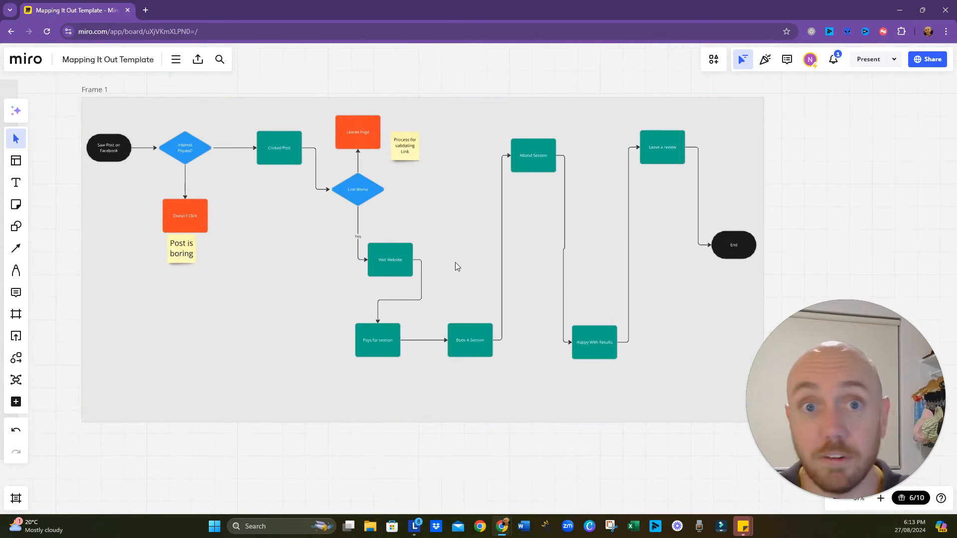
mouse_move(506, 529)
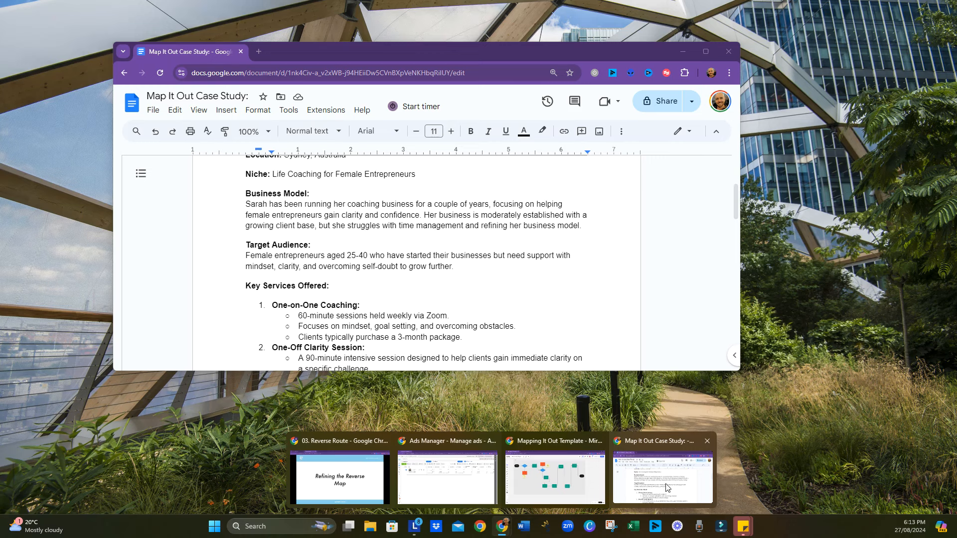
click(653, 472)
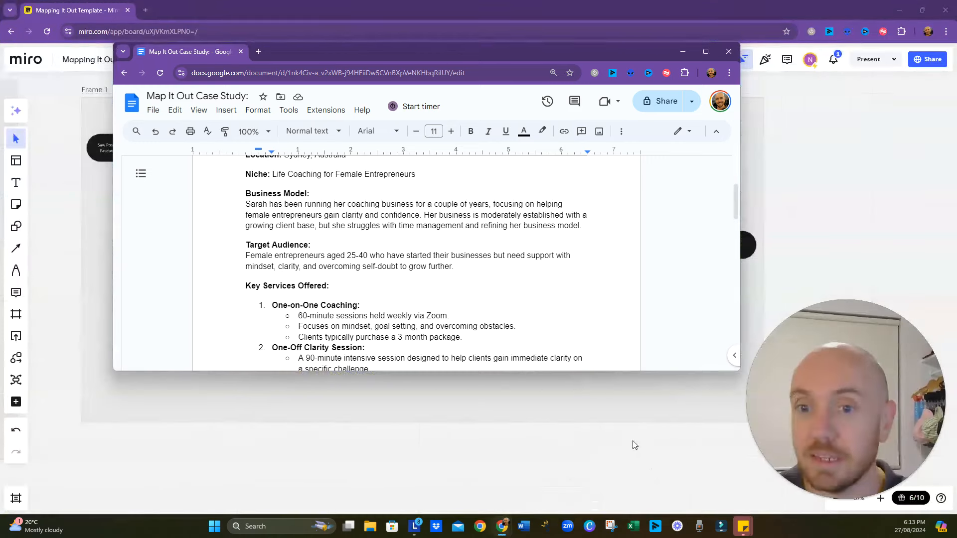
click(706, 51)
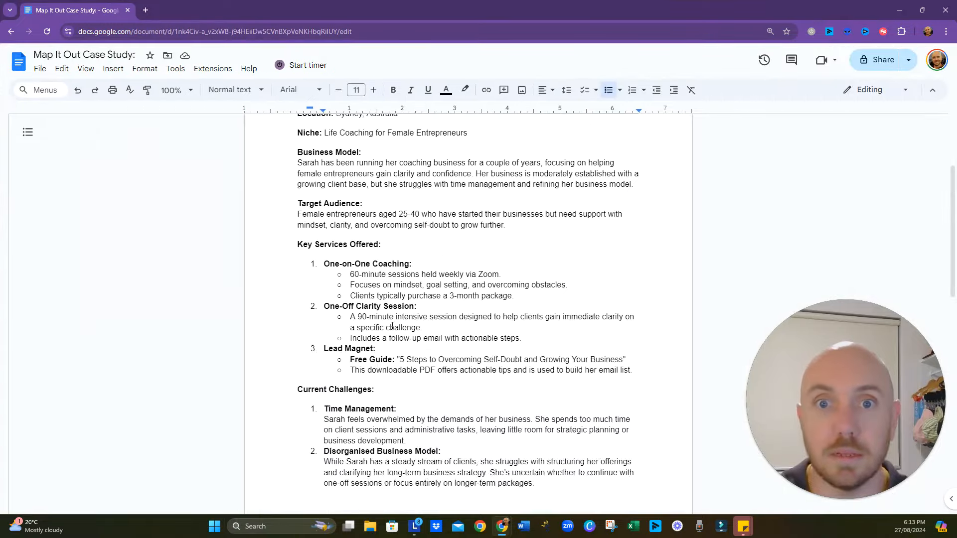
scroll(402, 329, up, 2)
scroll(409, 307, up, 1)
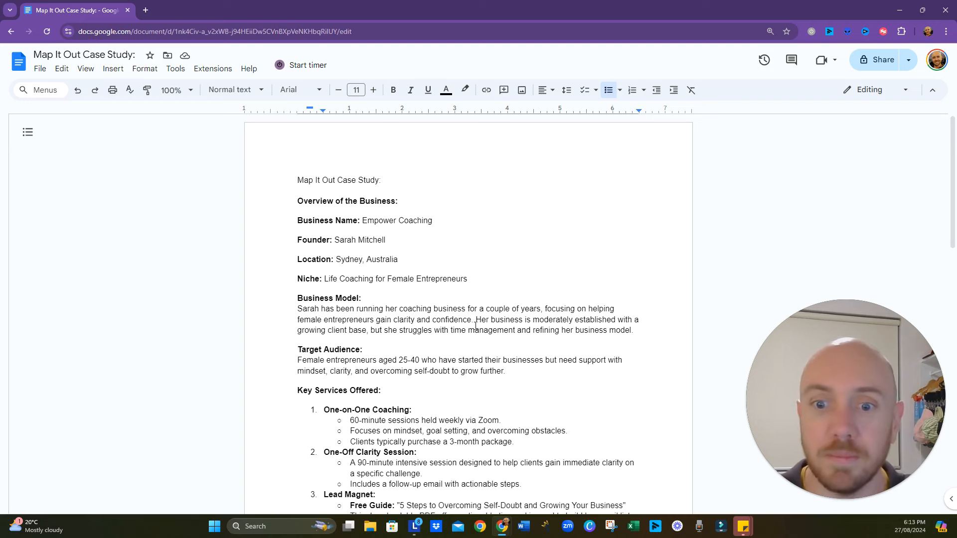
scroll(476, 326, down, 2)
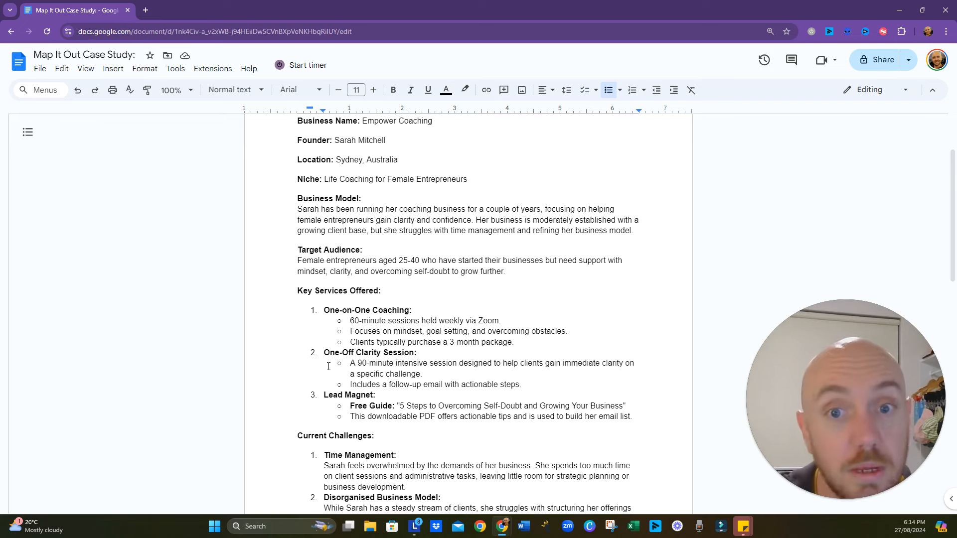
- Return to the Miro board, add a custom frame beside Frame 1 and set its background to Light Gray
click(900, 10)
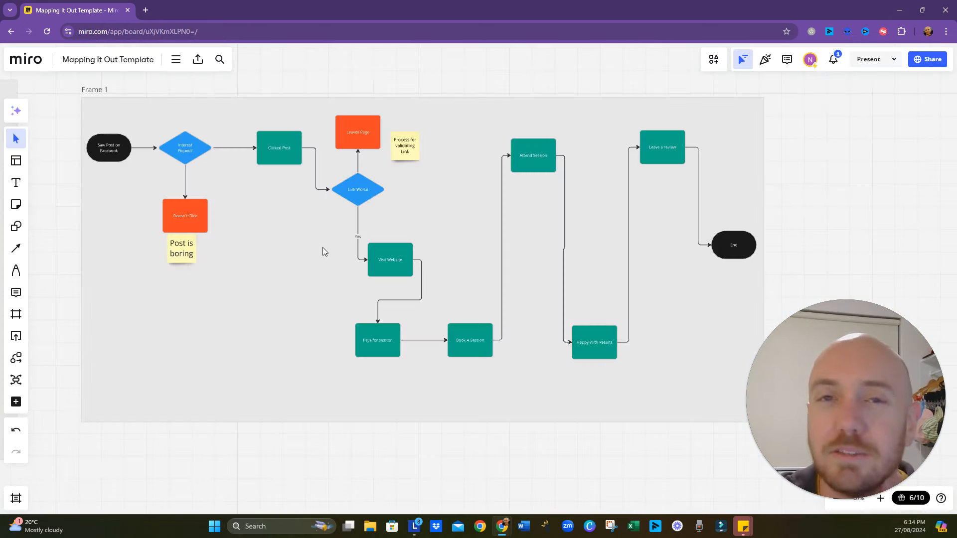
scroll(321, 248, down, 5)
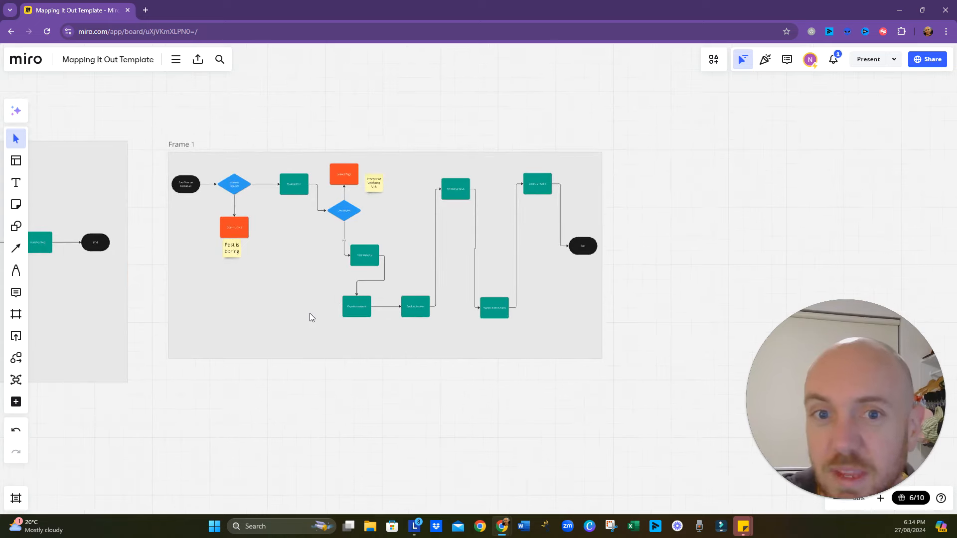
drag(333, 402, 299, 367)
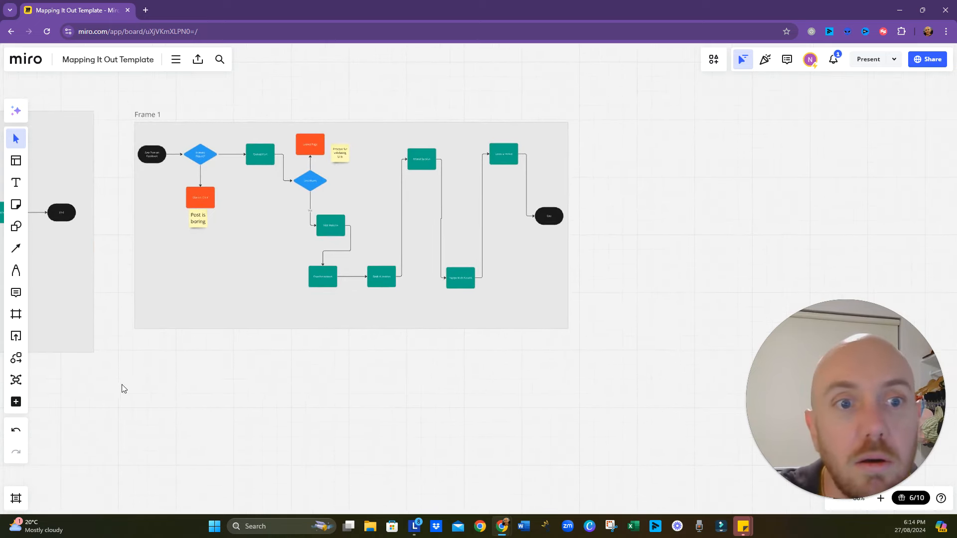
click(17, 323)
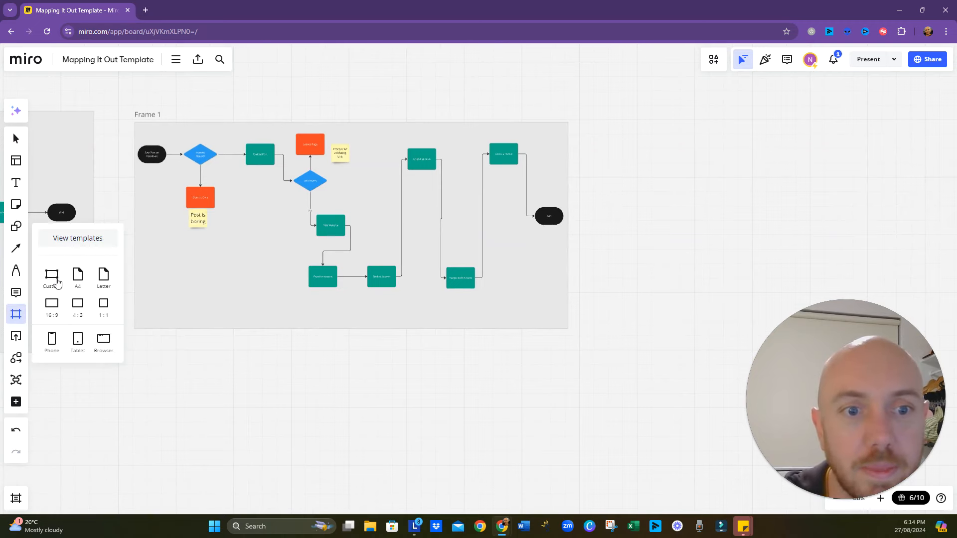
click(55, 283)
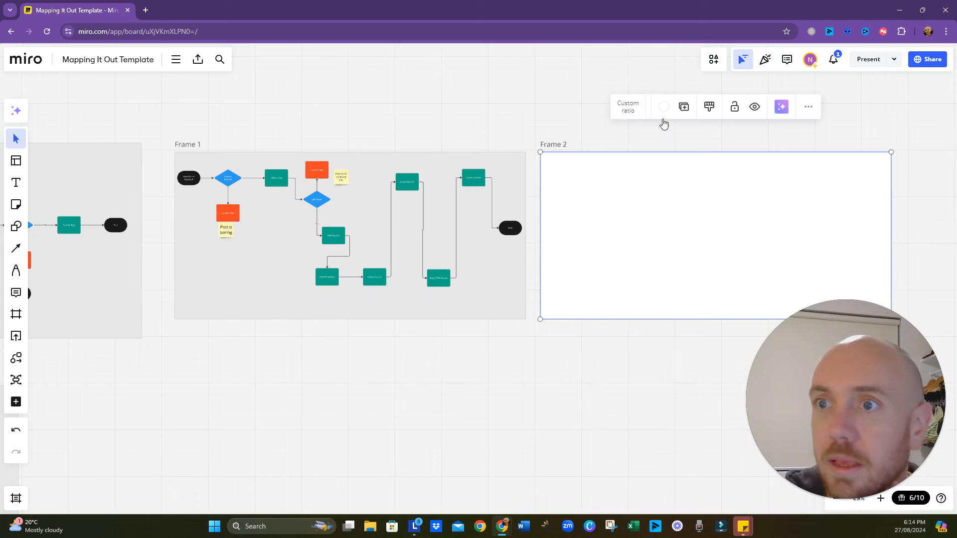
click(663, 108)
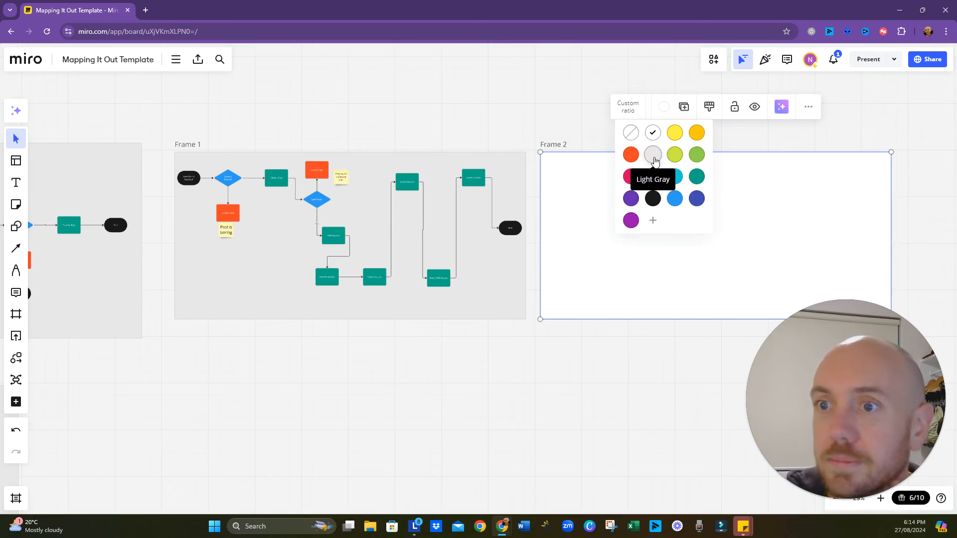
click(653, 157)
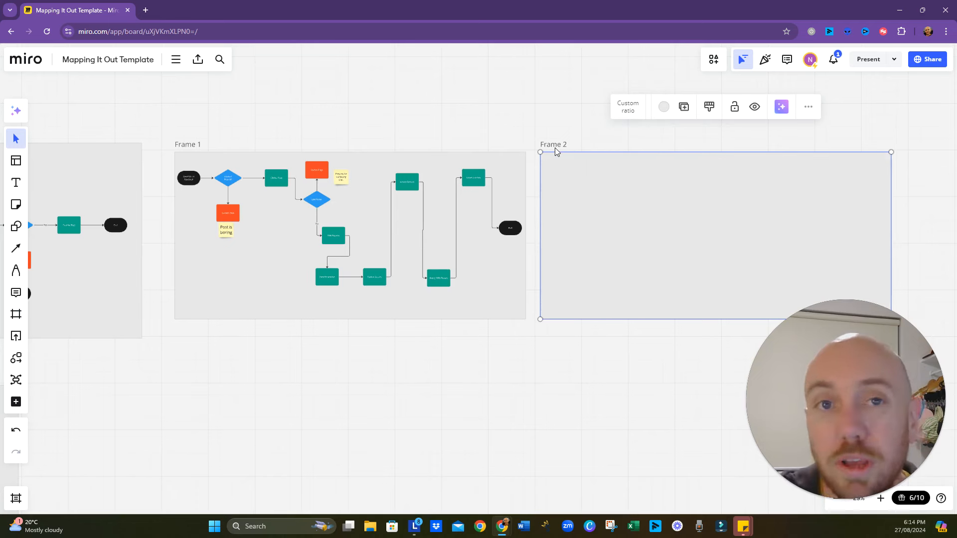
- Add a Process flowchart shape near the middle of the empty Frame 2 and fill it with teal green
drag(602, 385, 331, 334)
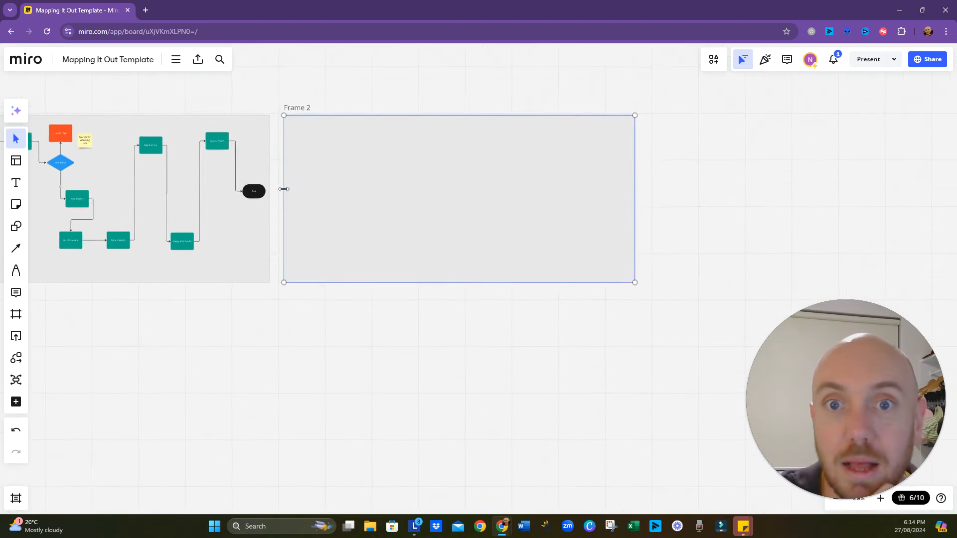
drag(294, 299, 382, 305)
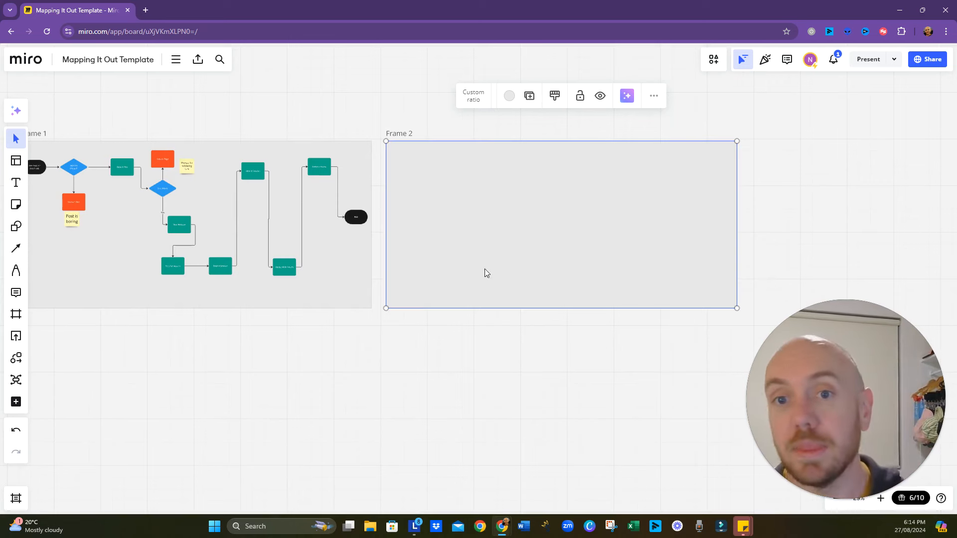
scroll(551, 259, up, 3)
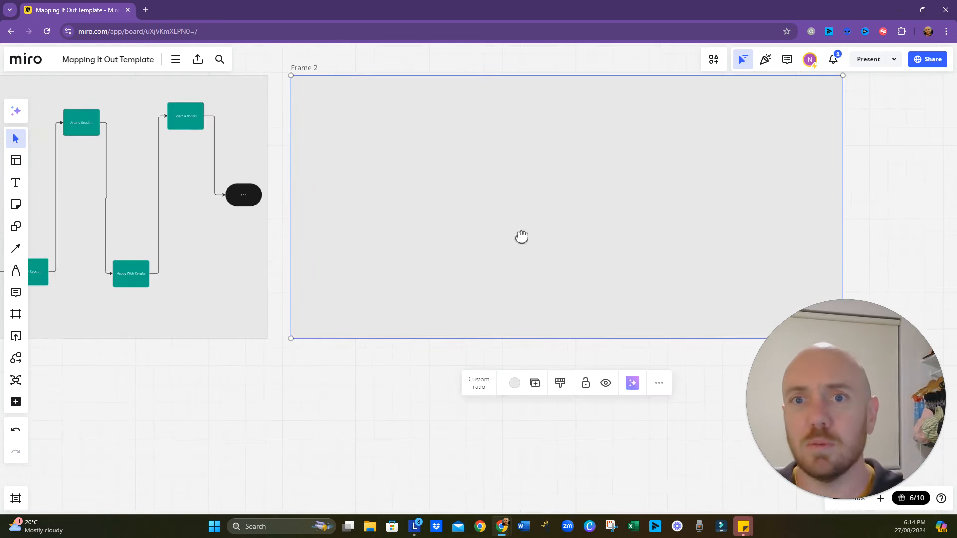
drag(521, 237, 357, 300)
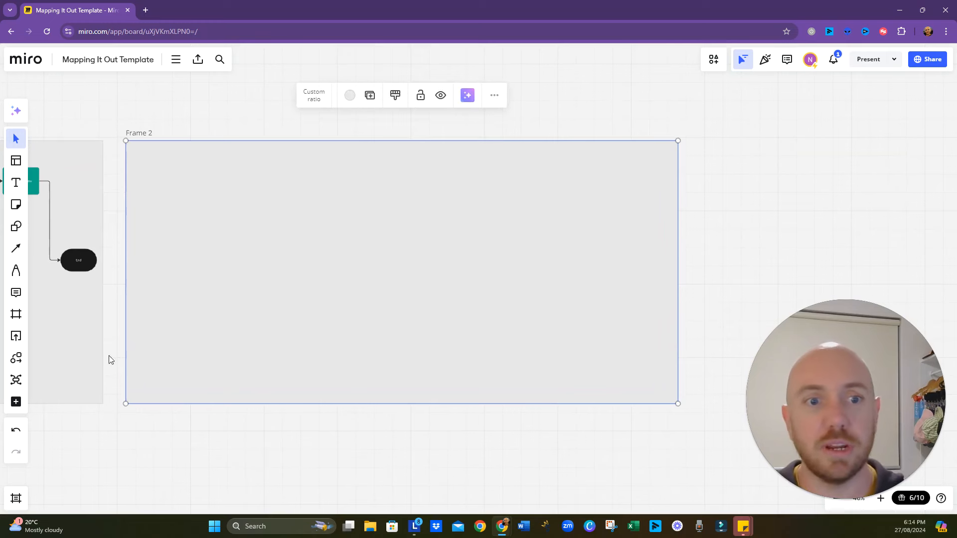
click(17, 360)
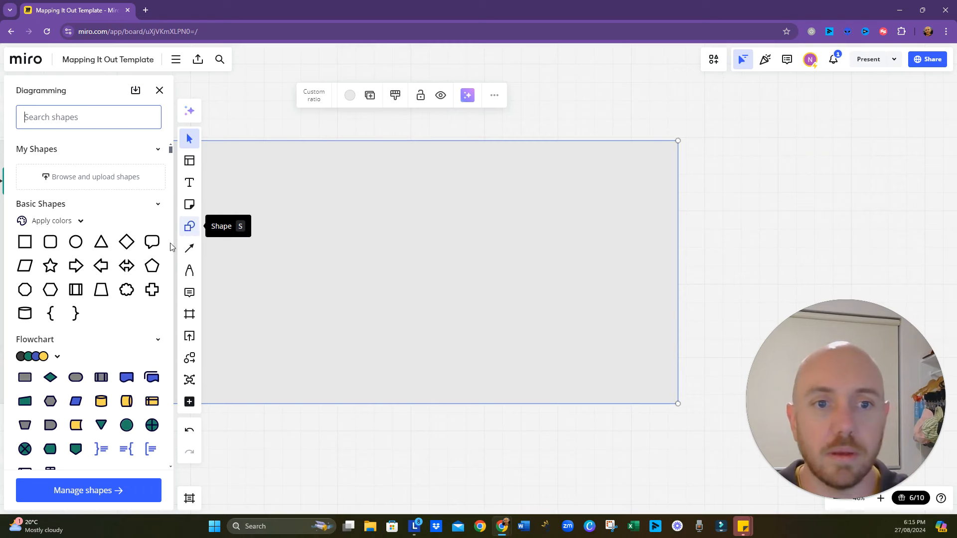
click(25, 380)
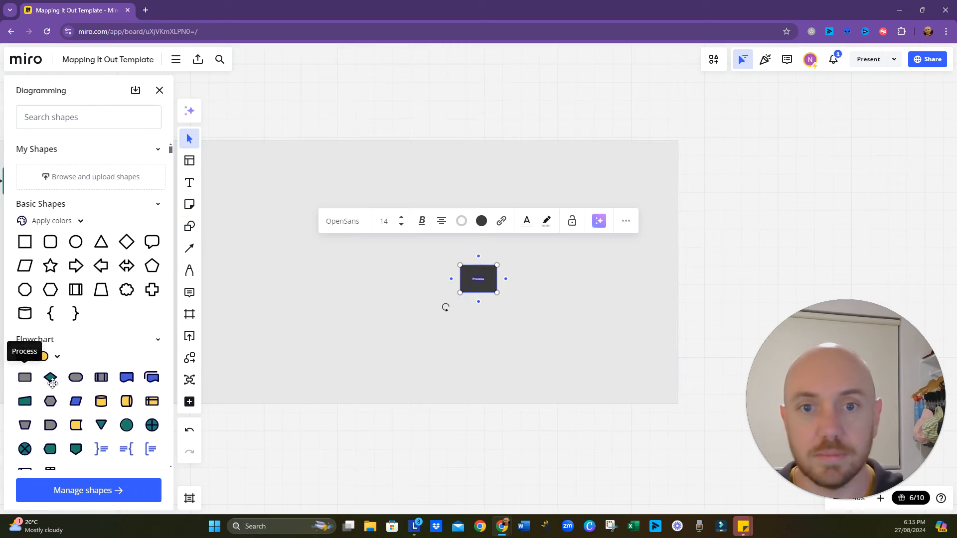
click(482, 220)
click(514, 318)
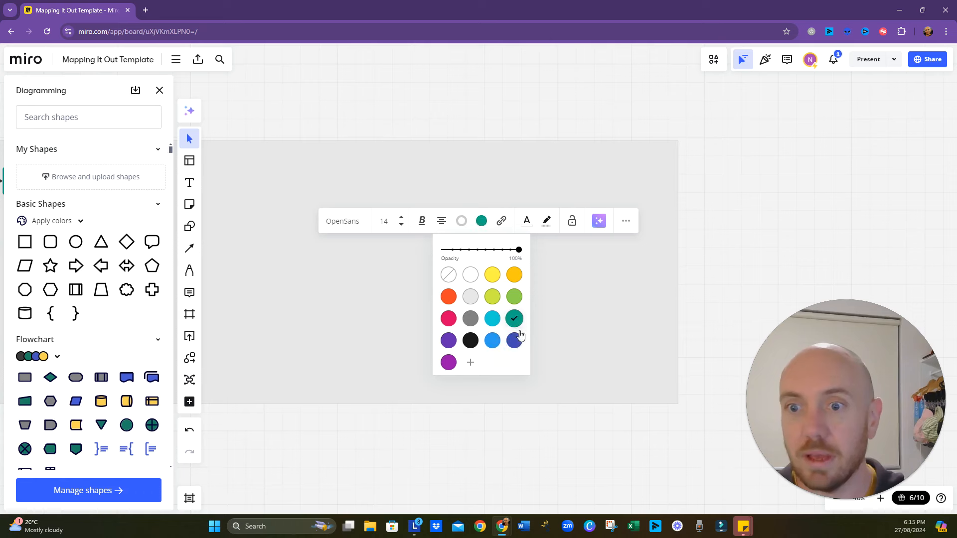
click(511, 439)
drag(482, 277, 465, 266)
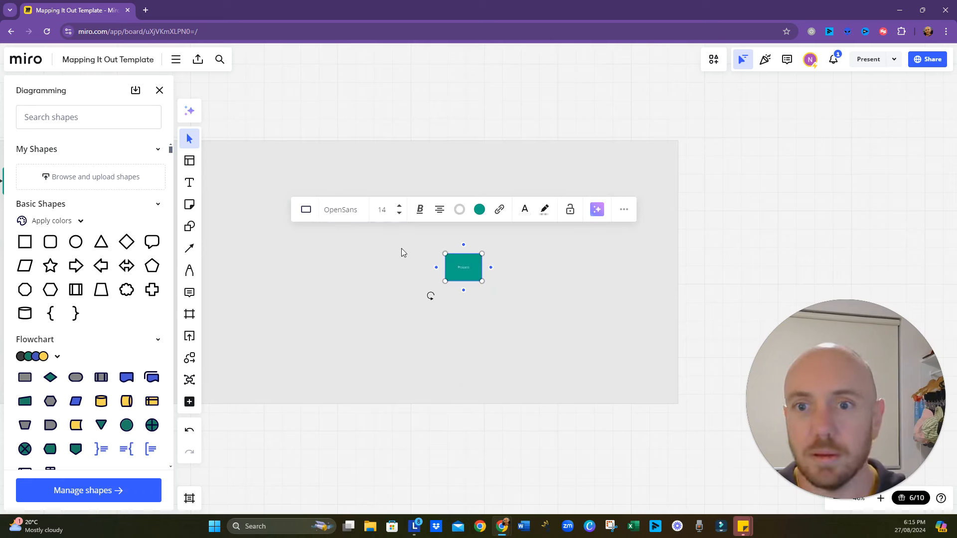
- Replace the teal shape's text with "Clarity Session Is Attended", checking the case study document for the service name
double_click(464, 270)
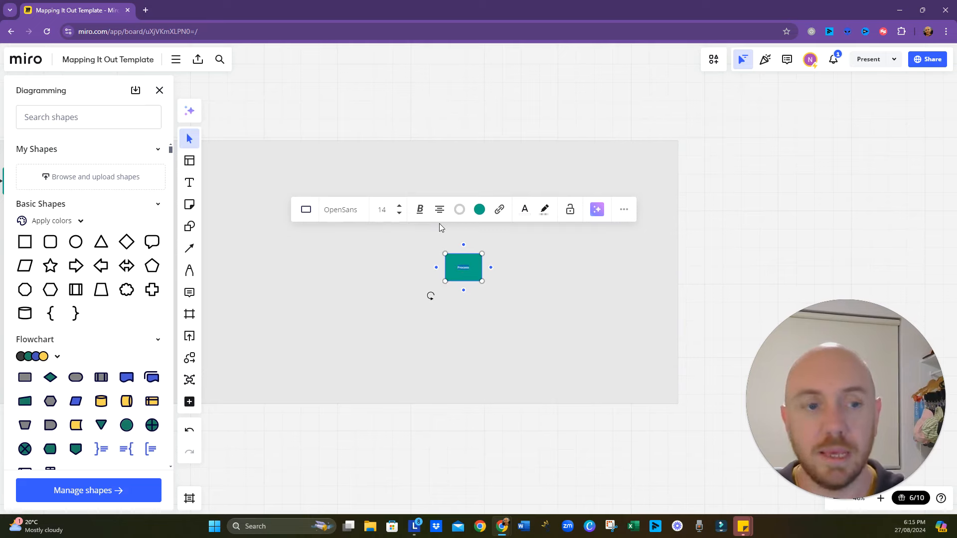
key(alt+Tab)
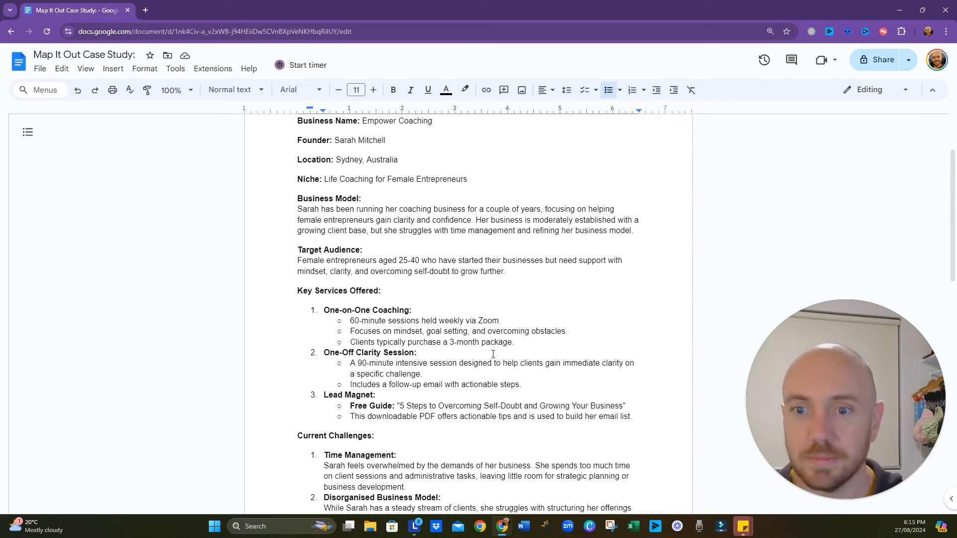
key(alt+Tab)
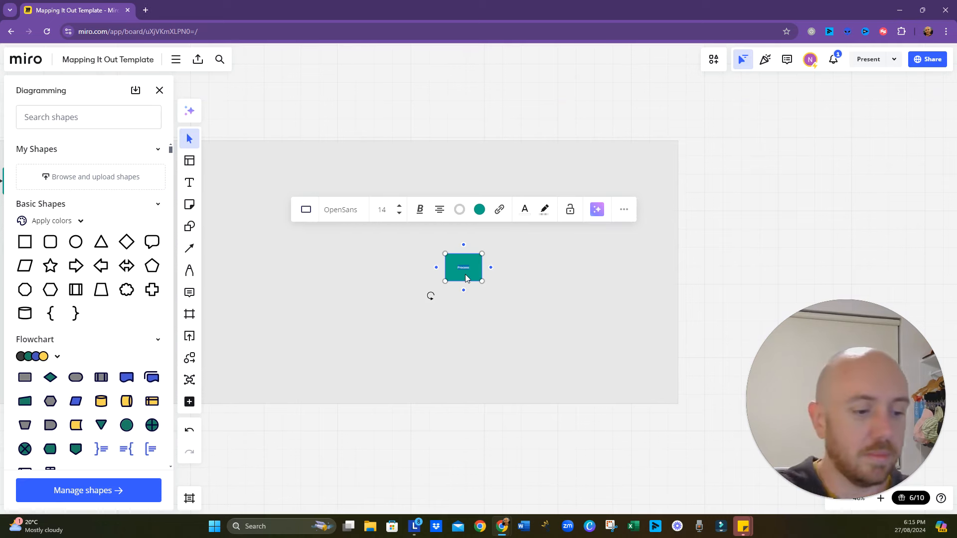
key(BackSpace)
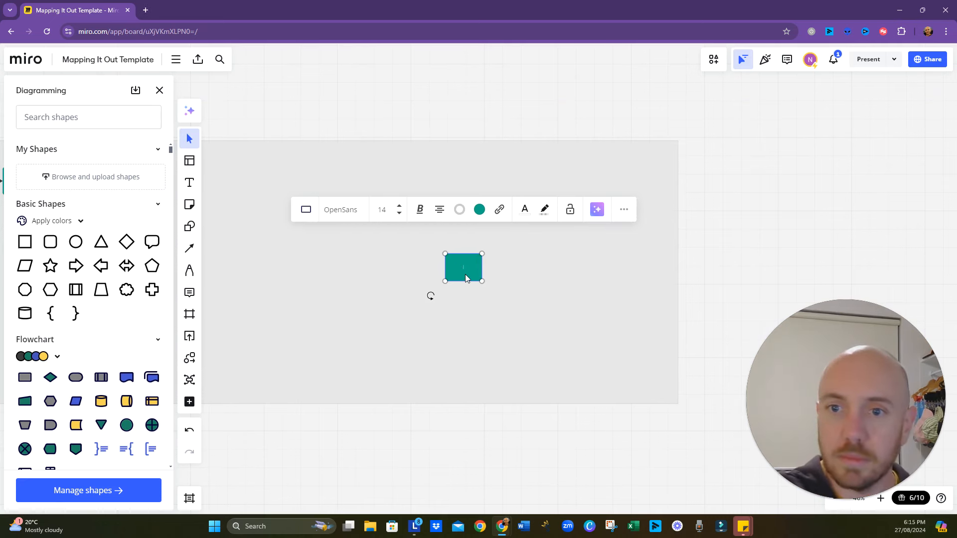
text(Clarity Session)
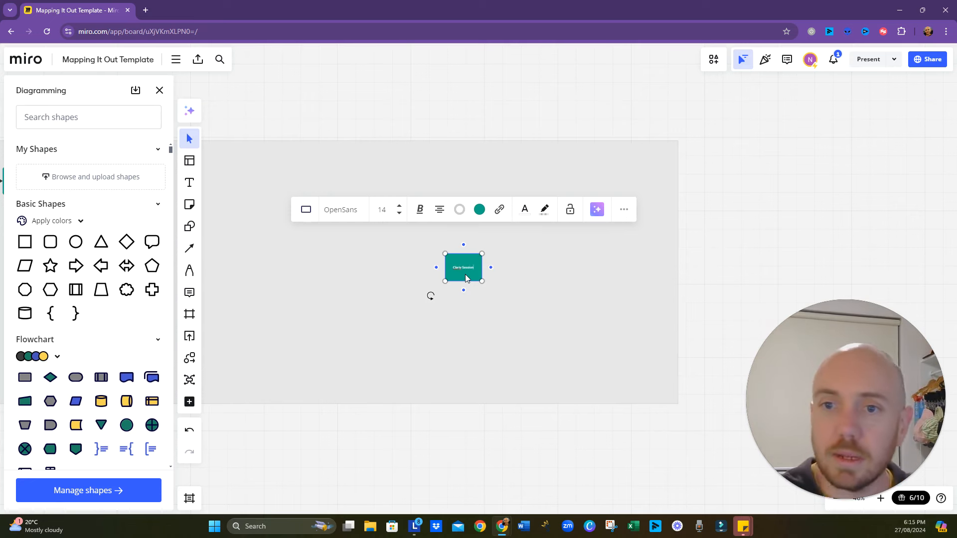
scroll(465, 274, up, 5)
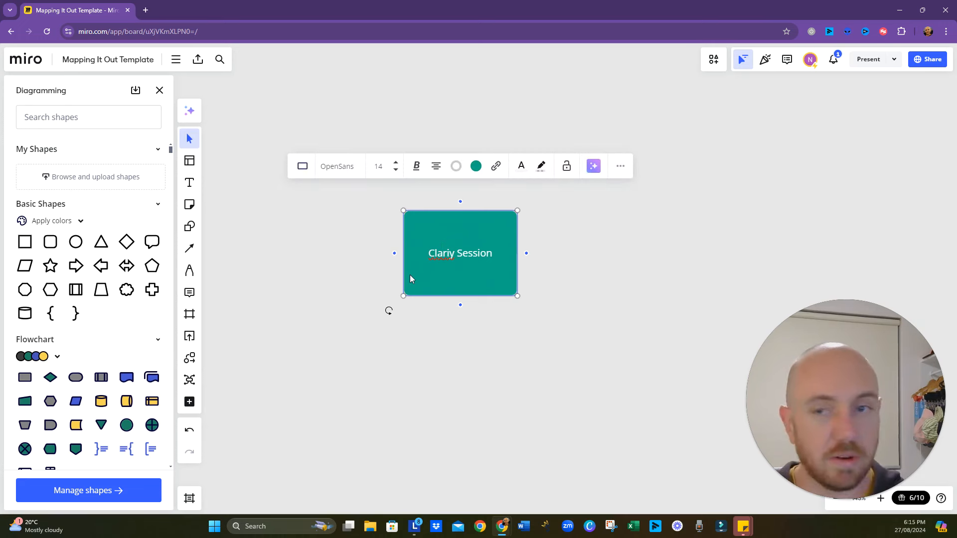
text(t)
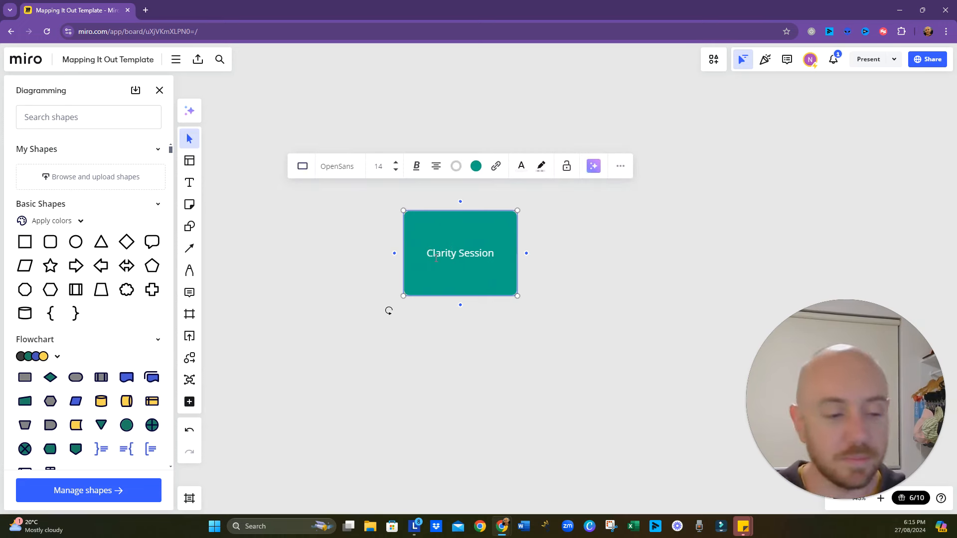
key(End)
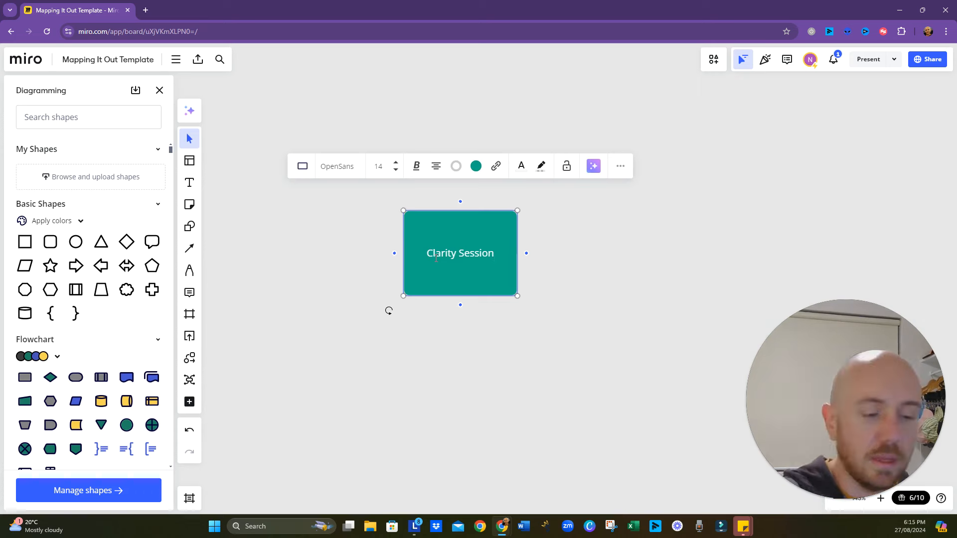
text(Is Attended)
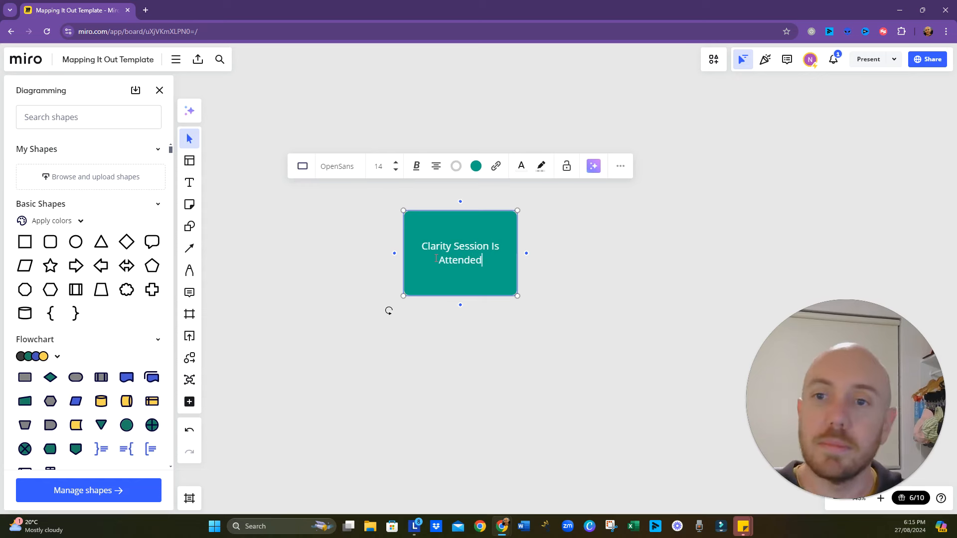
click(464, 315)
scroll(468, 285, down, 5)
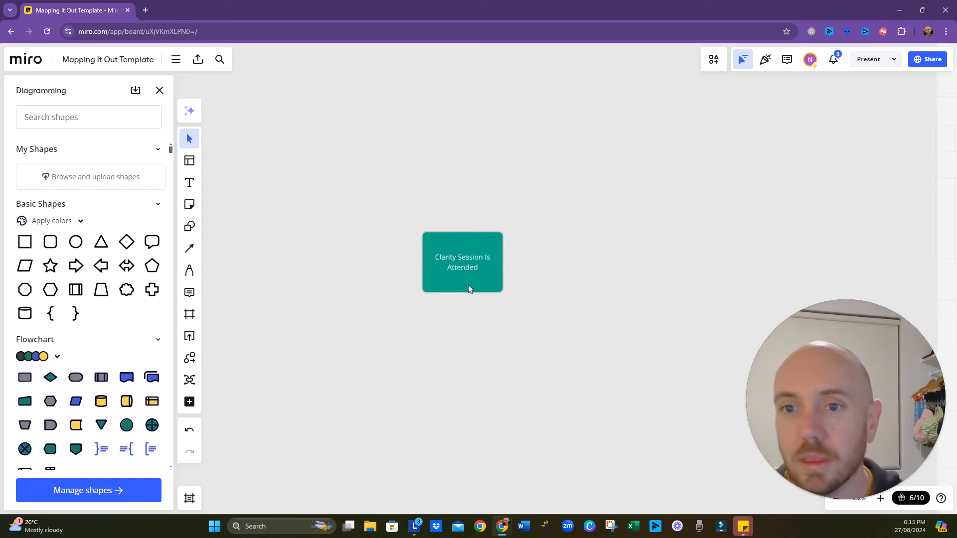
drag(462, 345, 508, 352)
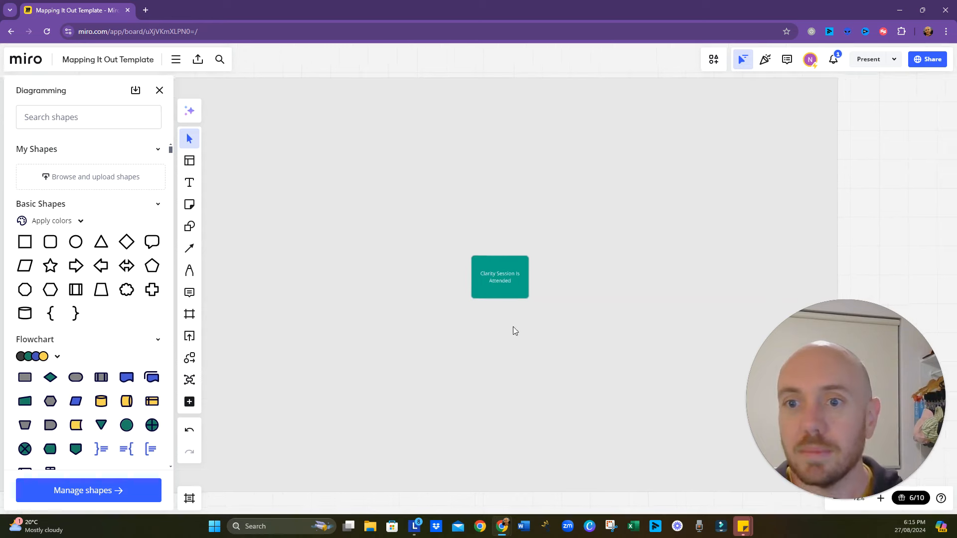
click(525, 282)
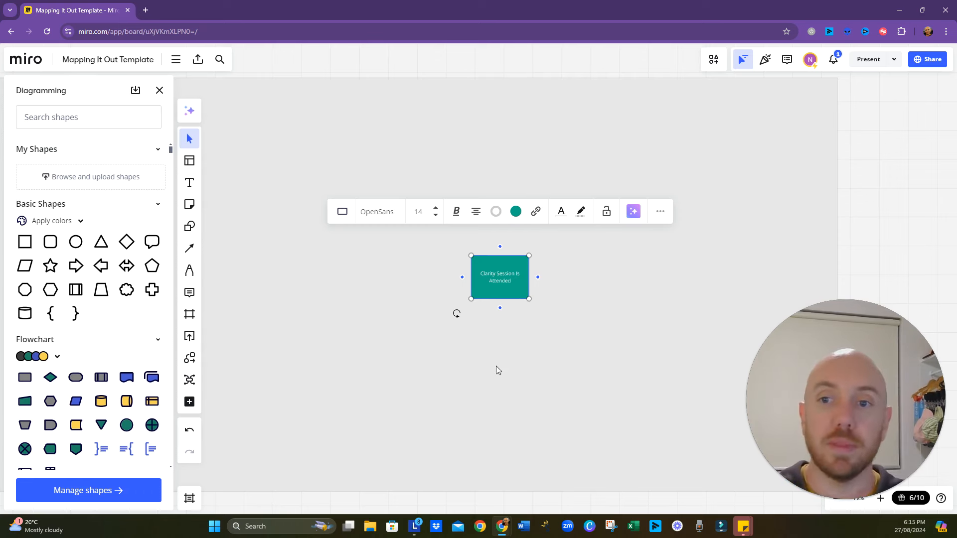
click(498, 350)
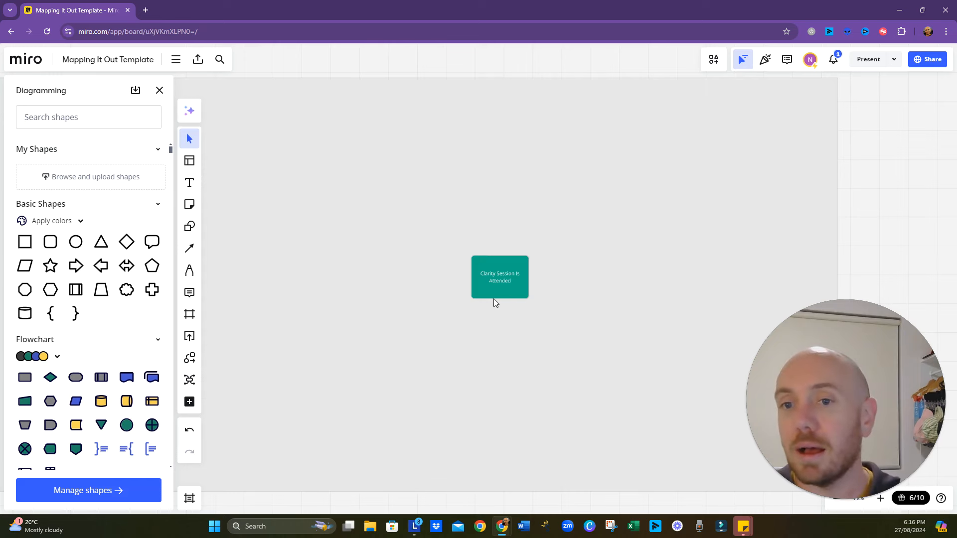
click(495, 298)
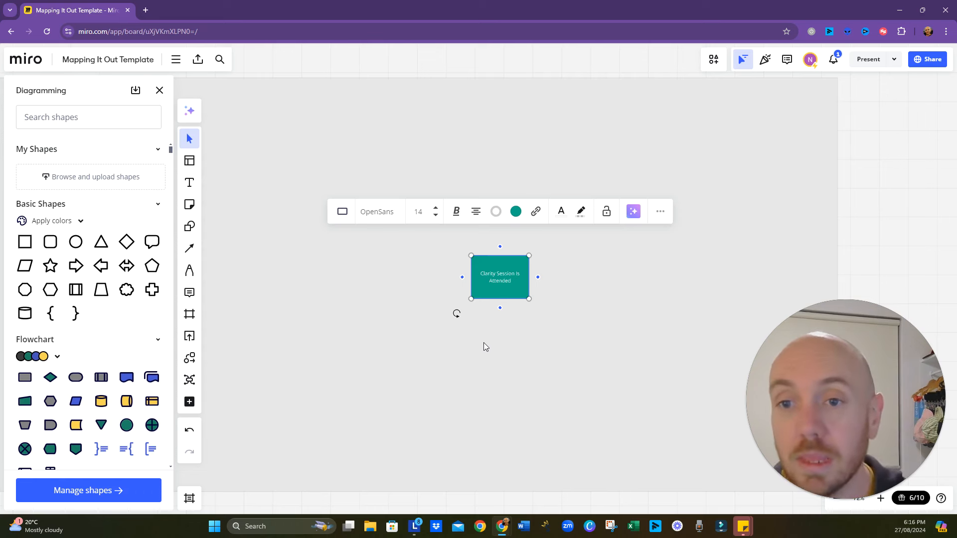
- Add a connected shape before "Clarity Session Is Attended" and label it "Book Clarity Session"
click(462, 278)
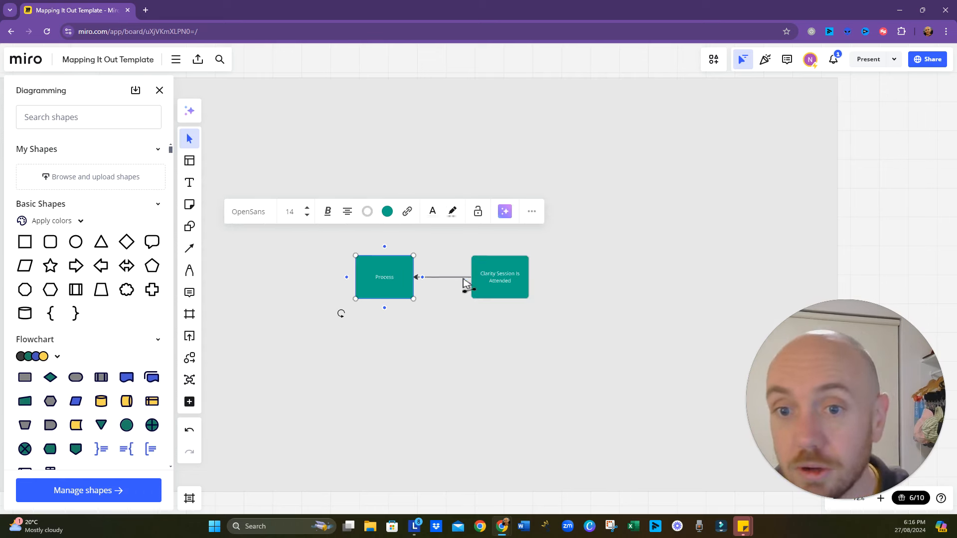
double_click(387, 277)
text(Book)
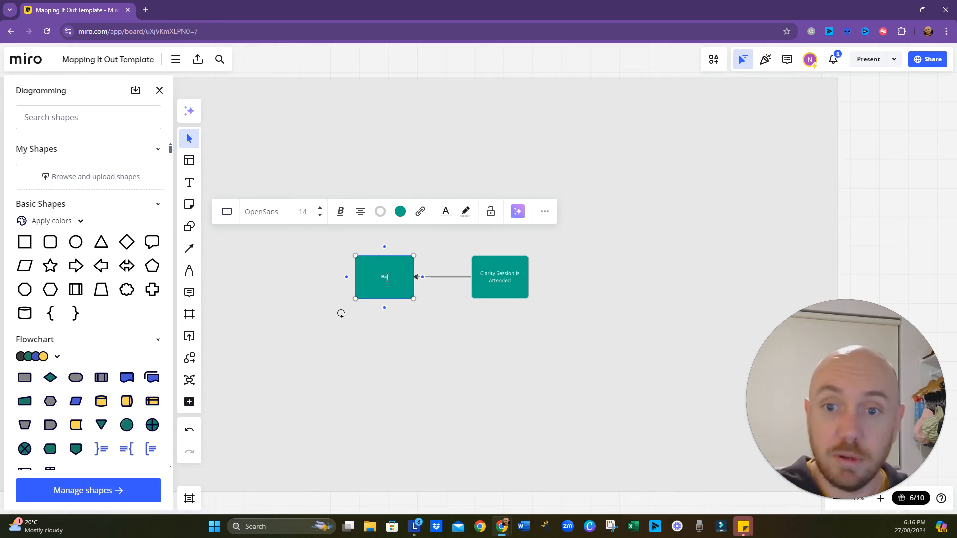
key(BackSpace)
text(Cal)
key(BackSpace)
key(BackSpace)
key(BackSpace)
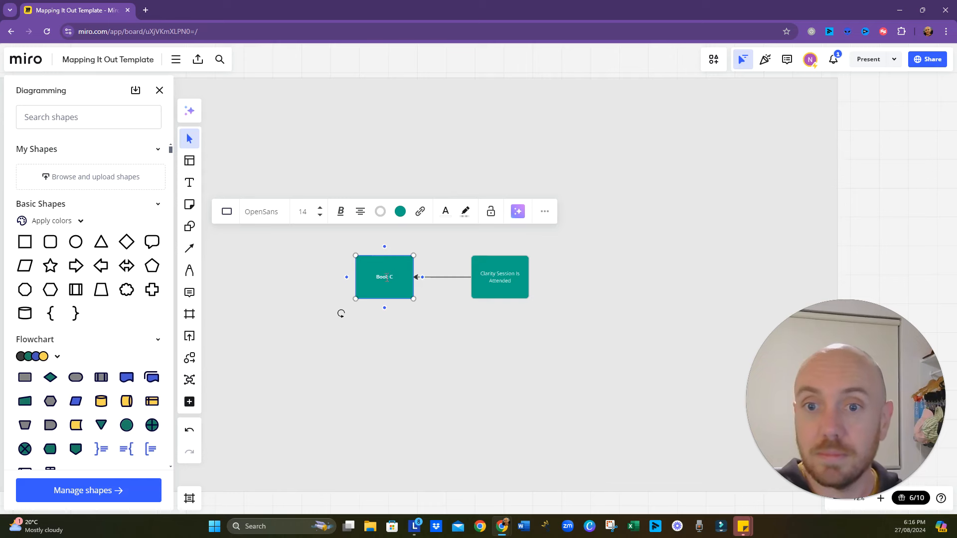
text(Clarity Ses)
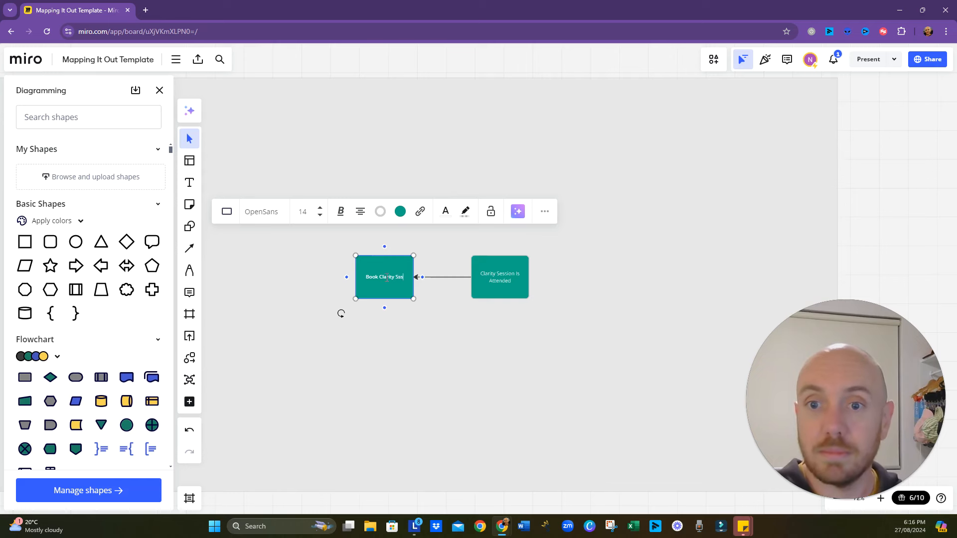
text(sion)
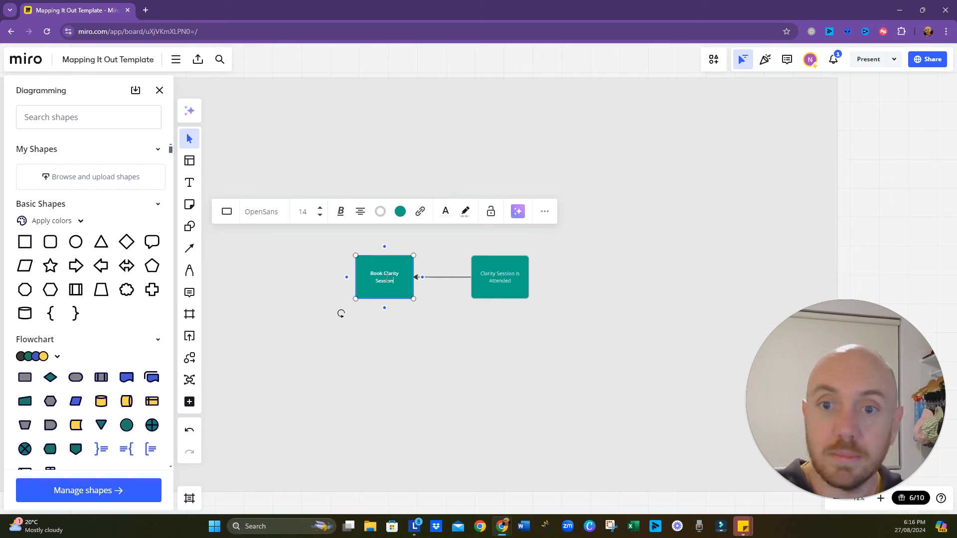
click(254, 293)
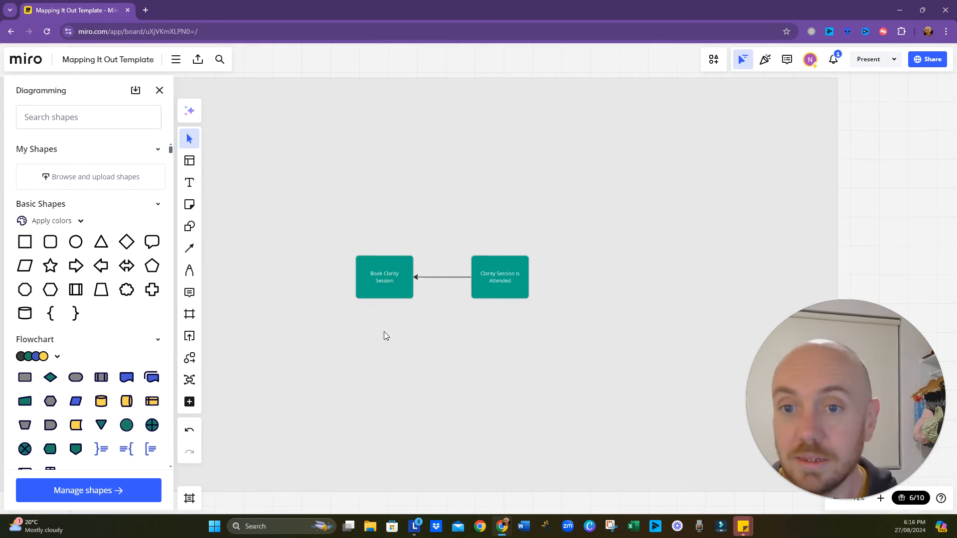
- Reverse the connector between the two shapes so its arrow points to "Clarity Session Is Attended"
click(438, 277)
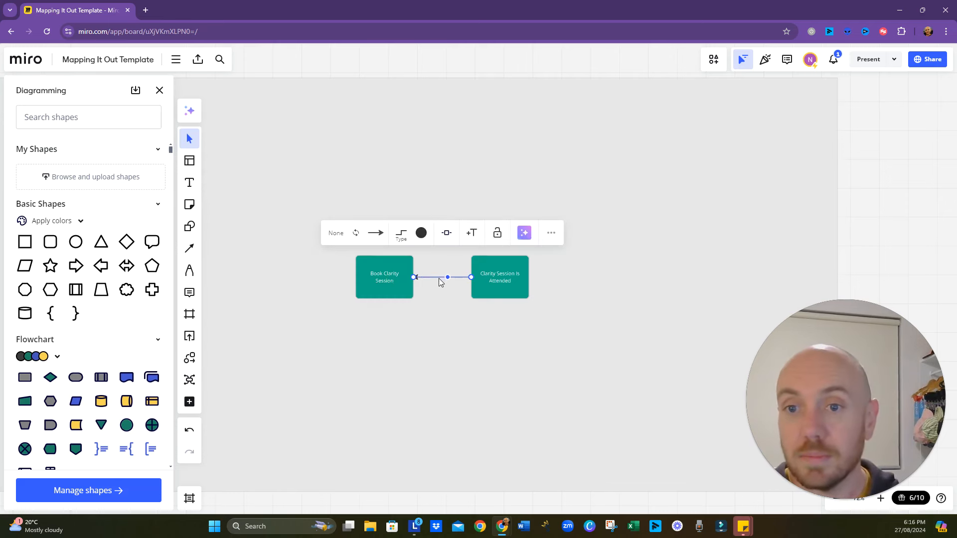
click(355, 233)
click(398, 347)
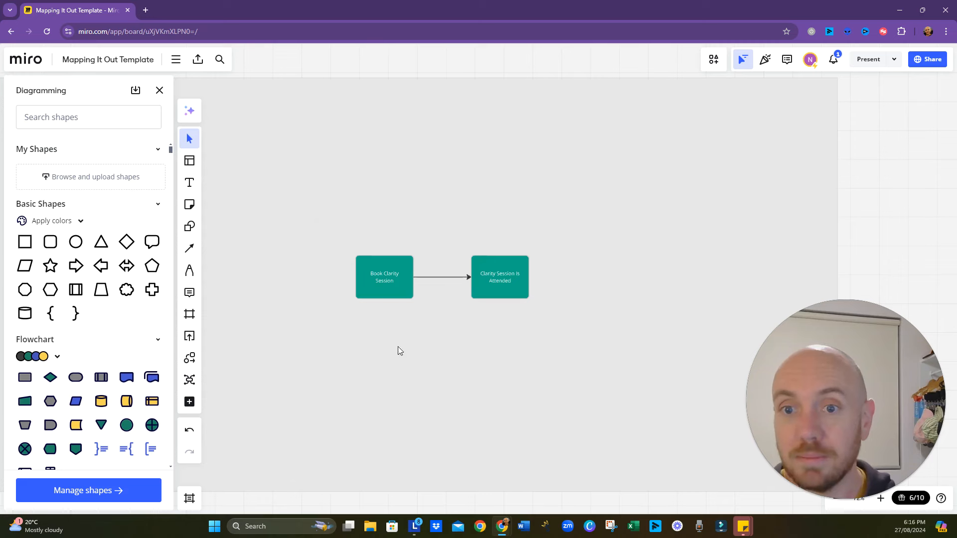
- Add a connected shape leading into "Book Clarity Session" and label it "Visit Landing Page"
click(383, 290)
scroll(460, 397, left, 5)
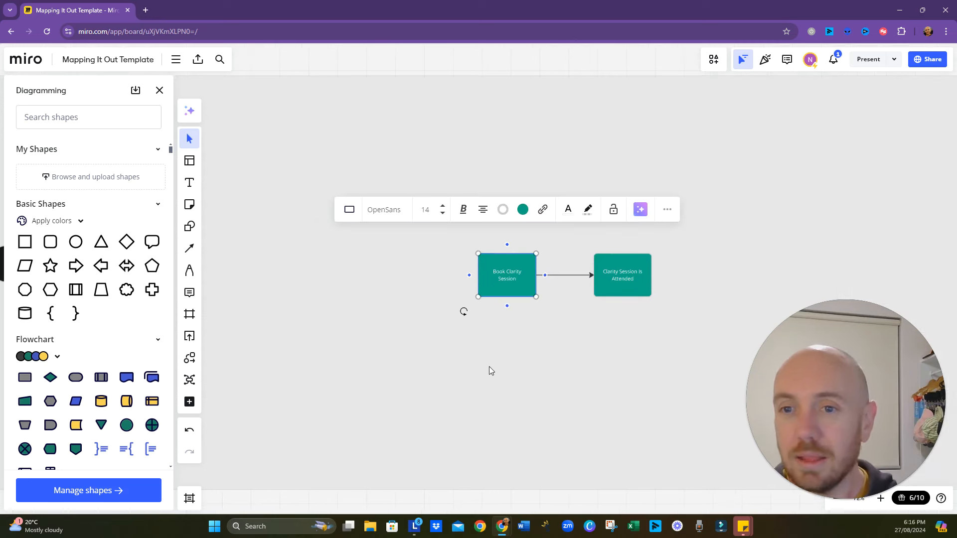
drag(489, 367, 520, 377)
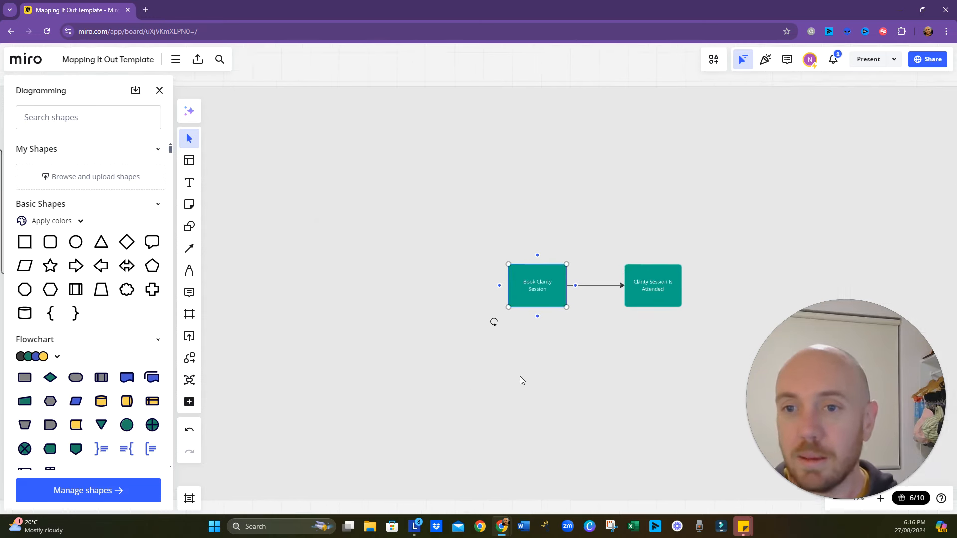
click(500, 287)
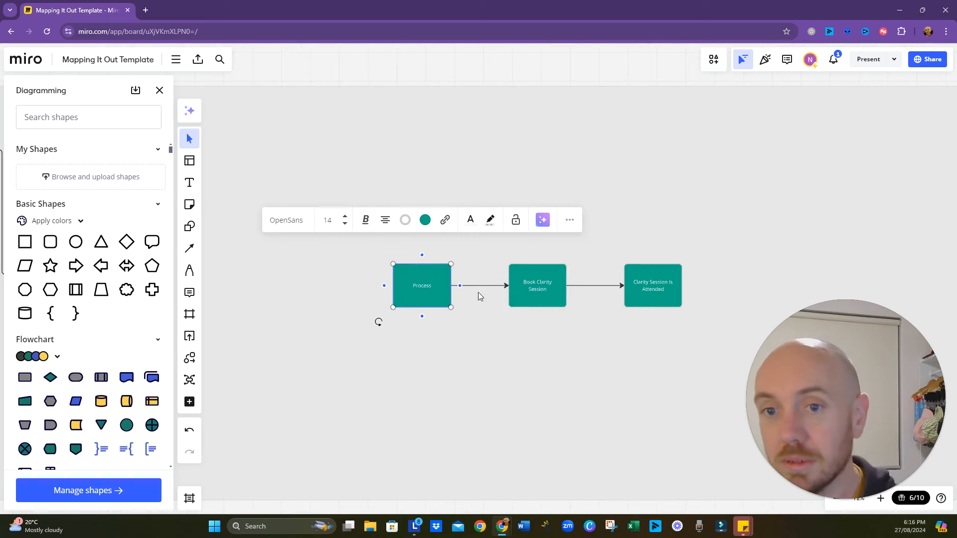
double_click(429, 289)
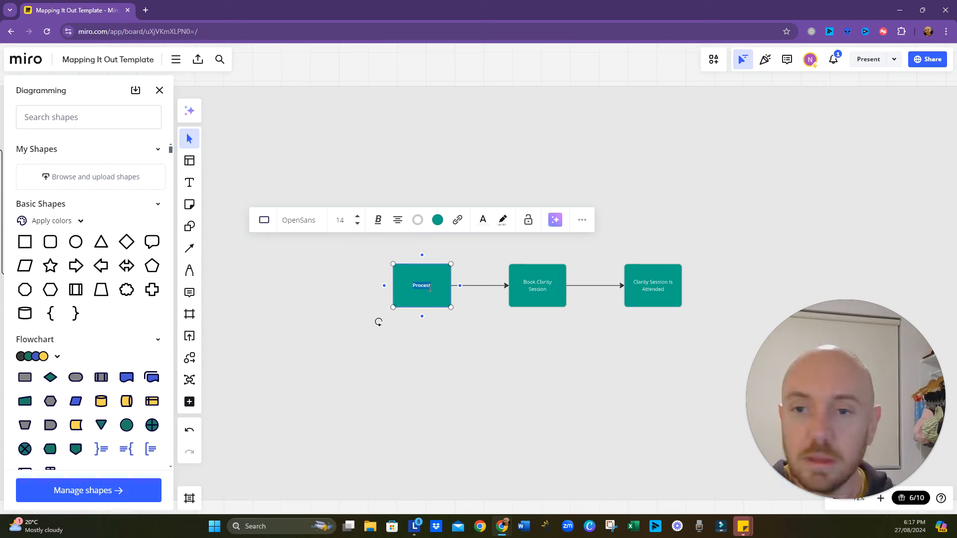
text(Viss)
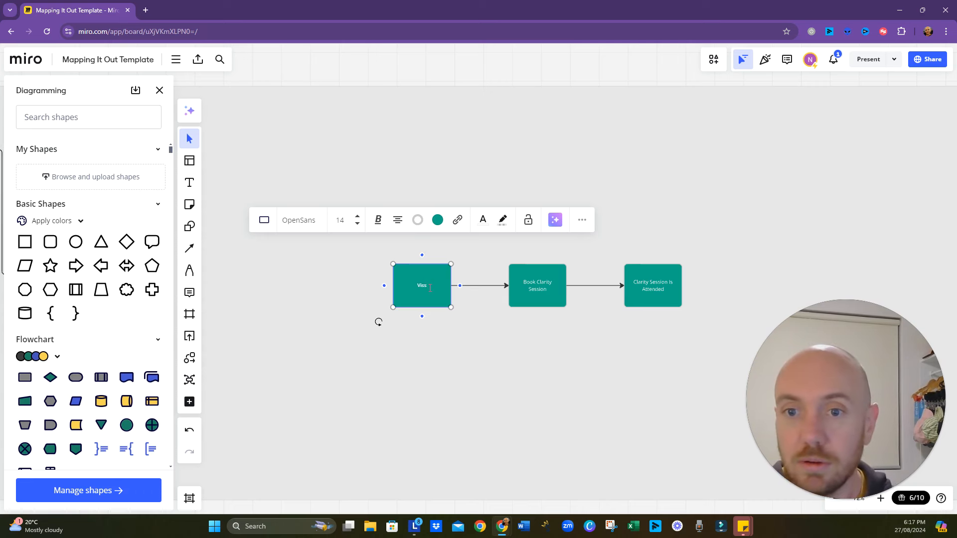
text(st)
key(BackSpace)
key(BackSpace)
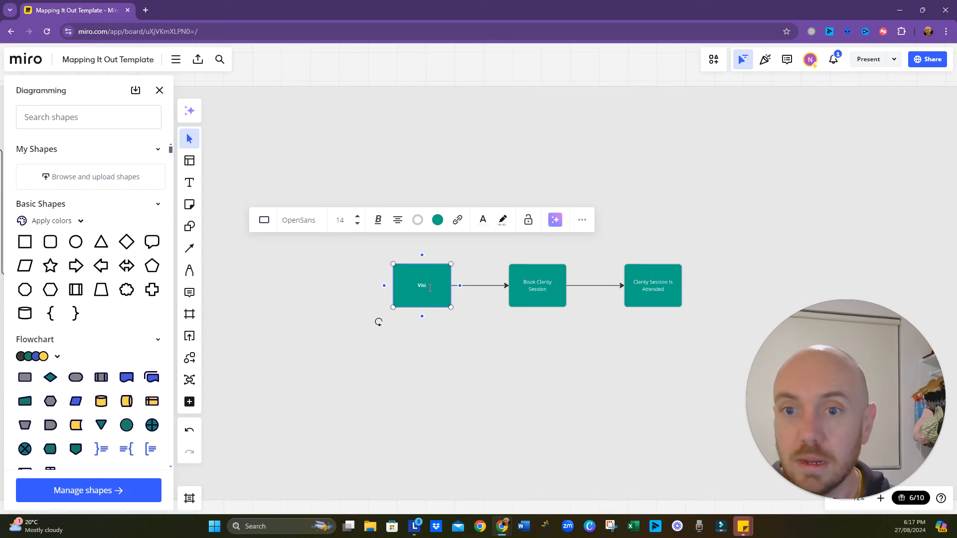
text(t Landing Page)
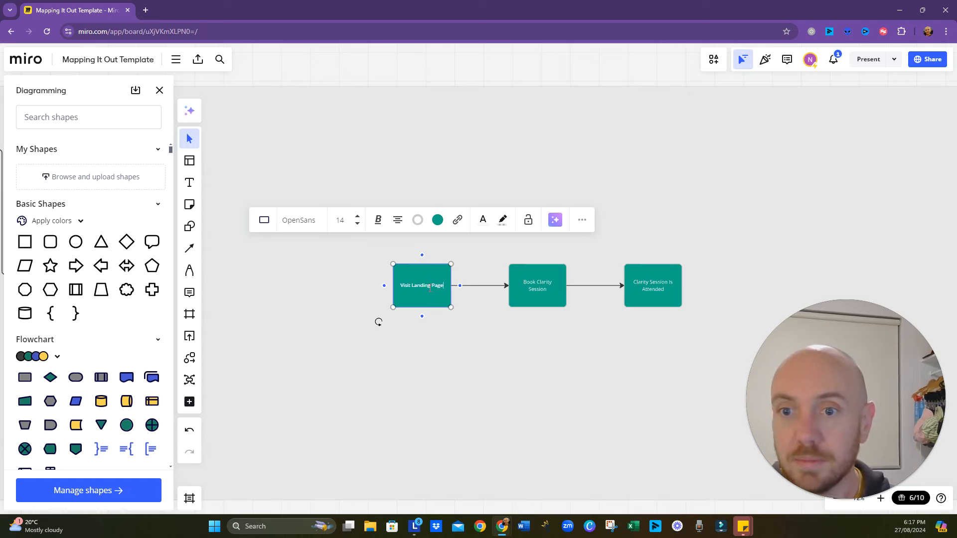
click(425, 365)
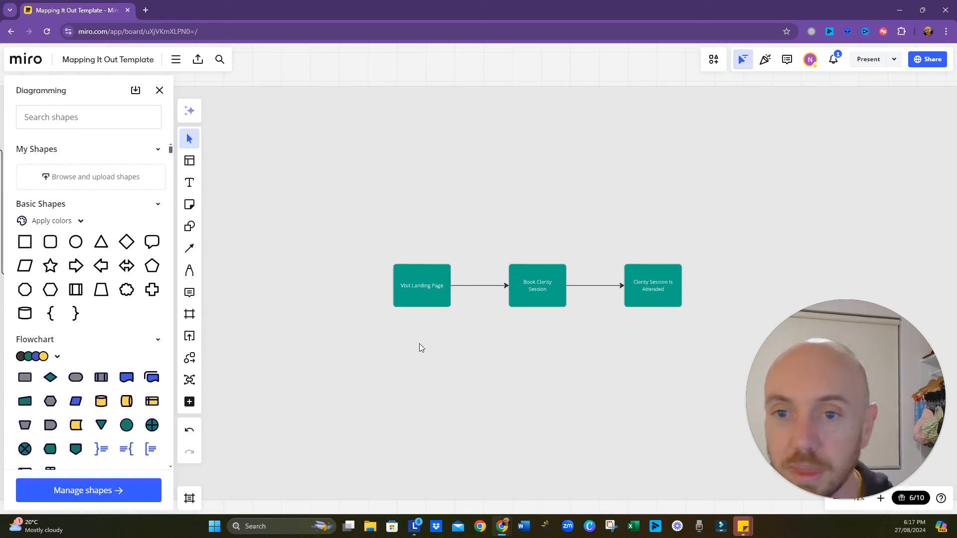
- Add a connected shape leading into "Visit Landing Page" and label it "Email Received With Link"
click(420, 294)
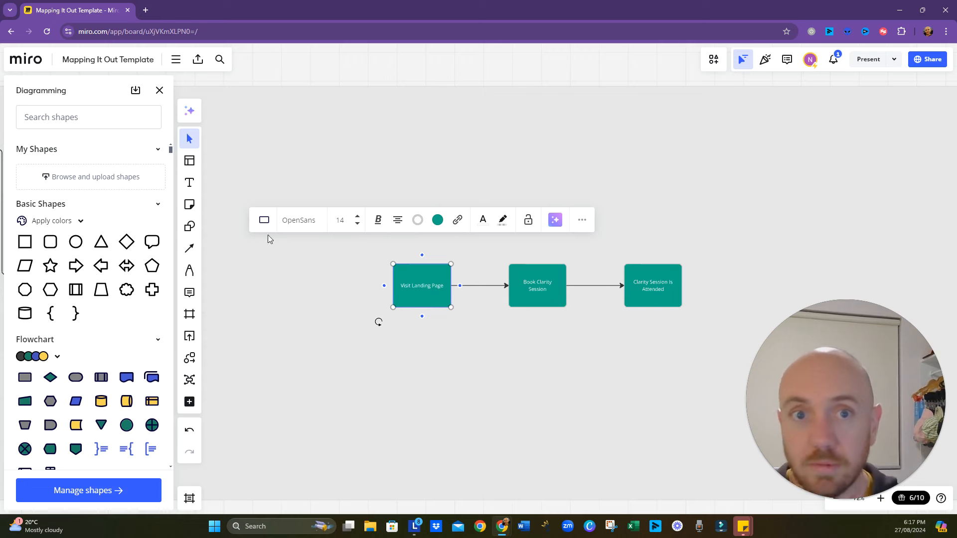
click(386, 401)
drag(410, 324, 487, 281)
drag(443, 322, 436, 341)
click(480, 269)
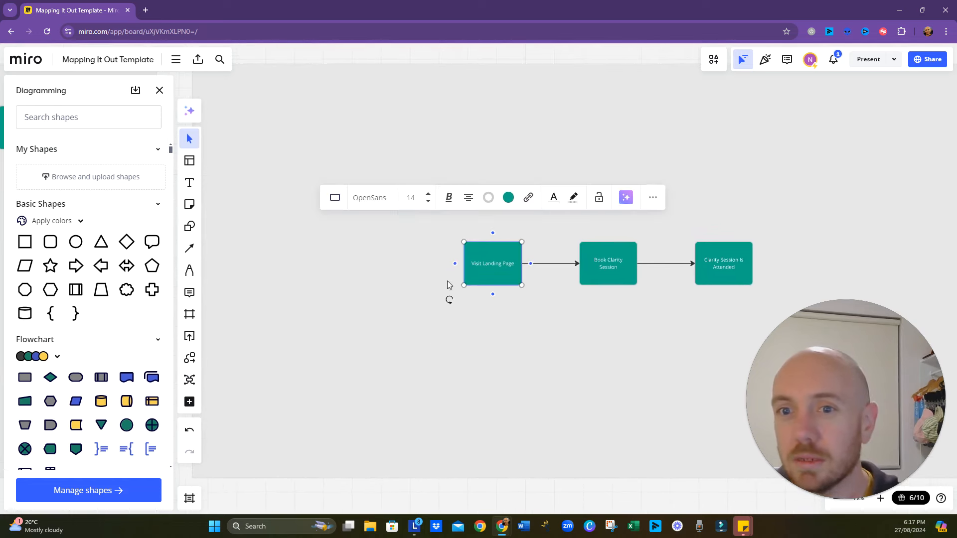
click(456, 266)
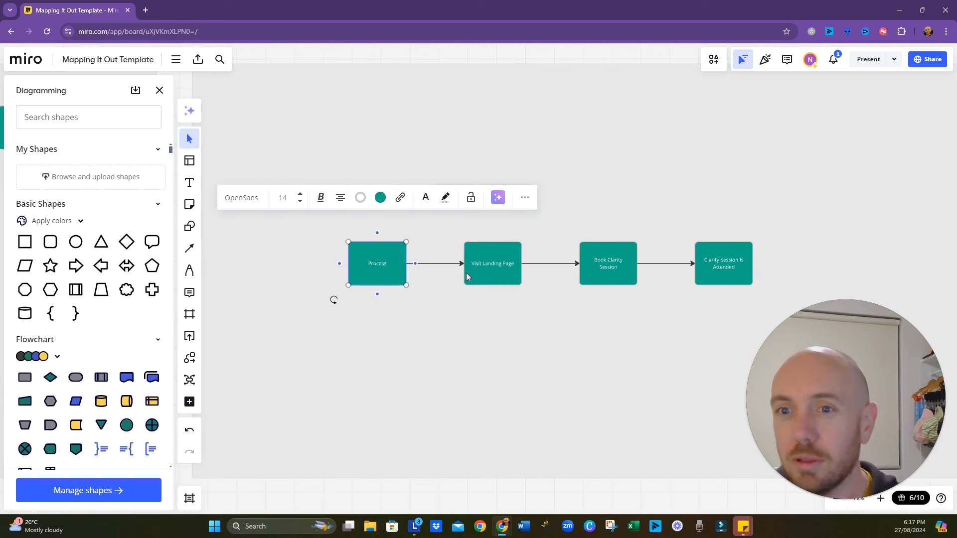
double_click(380, 263)
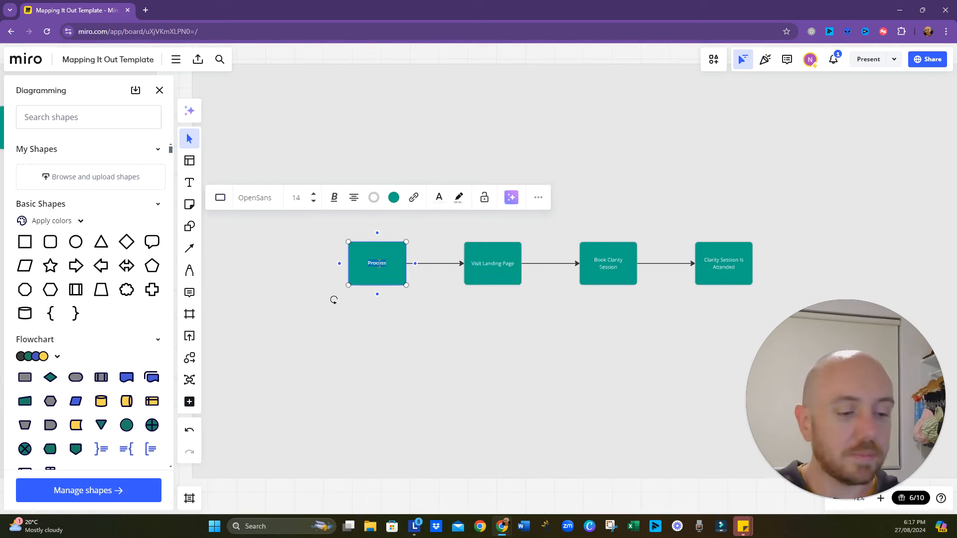
text(Em)
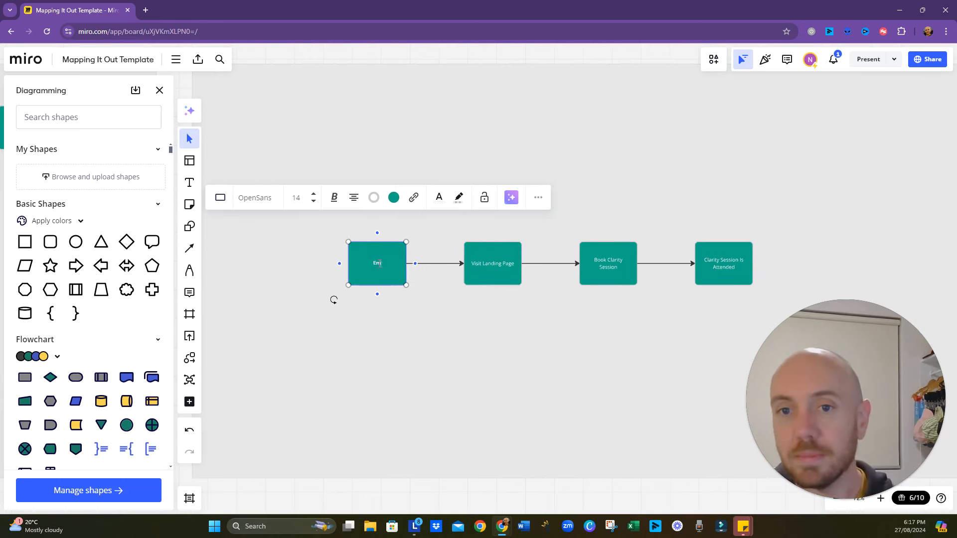
text(ail Received)
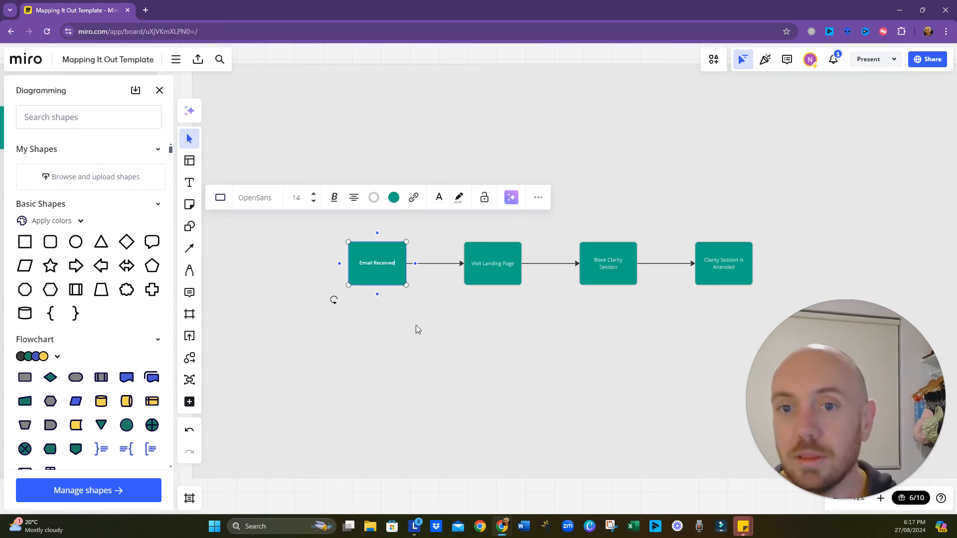
text( With Link)
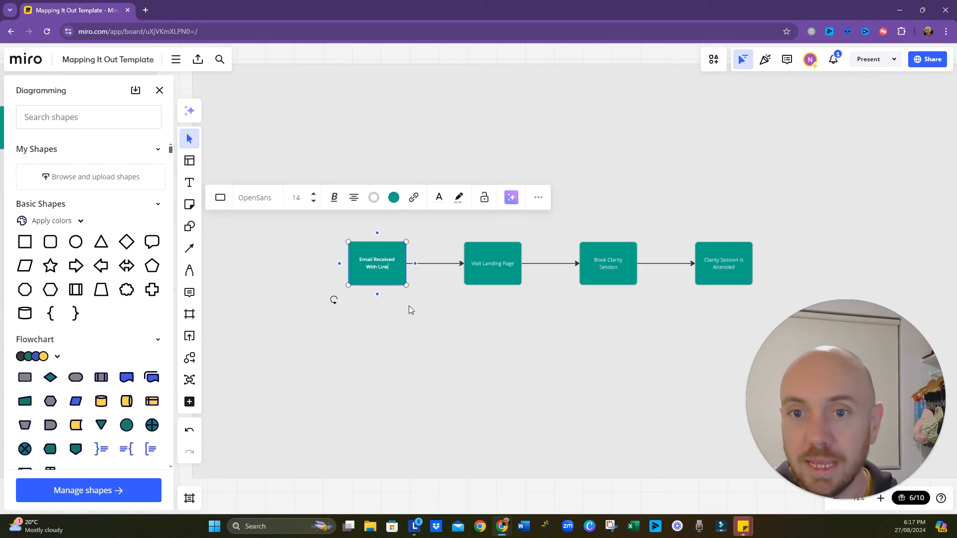
click(410, 331)
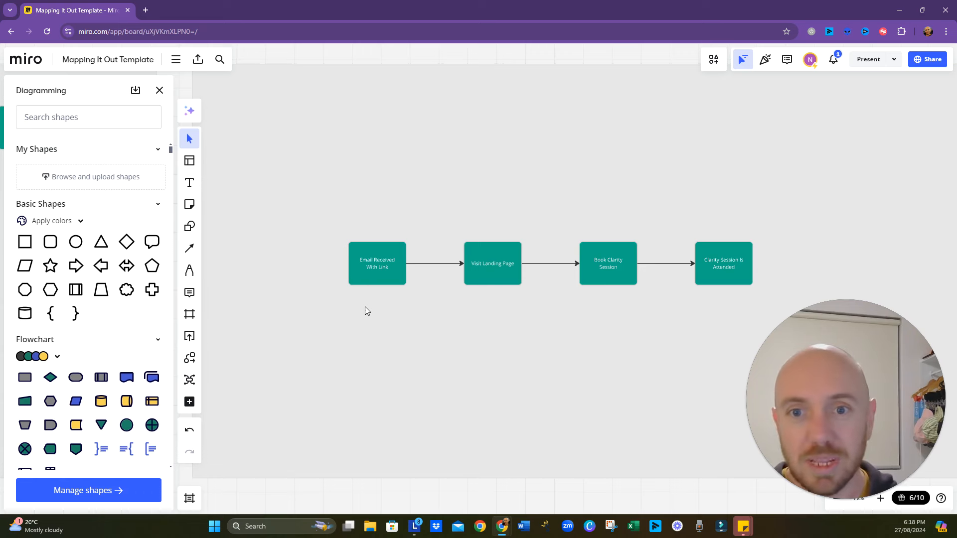
- Switch to the "Map It Out Case Study" Google Doc and check the title of the lead magnet's free guide
click(378, 278)
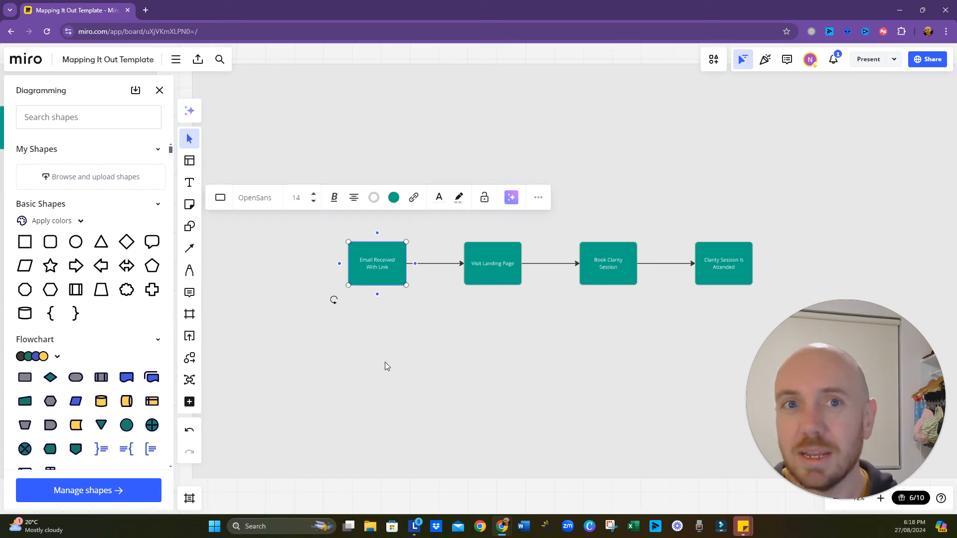
click(384, 362)
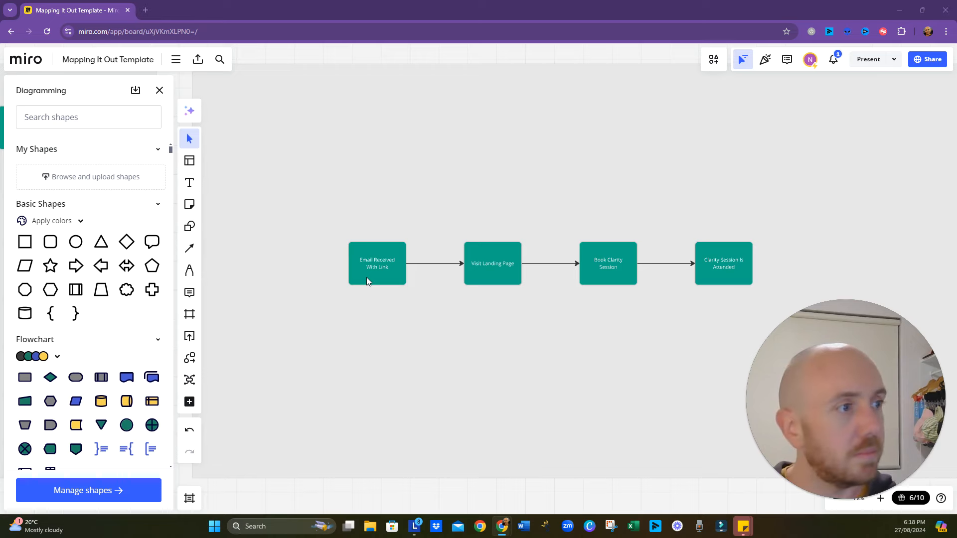
key(alt+Tab)
scroll(365, 349, down, 3)
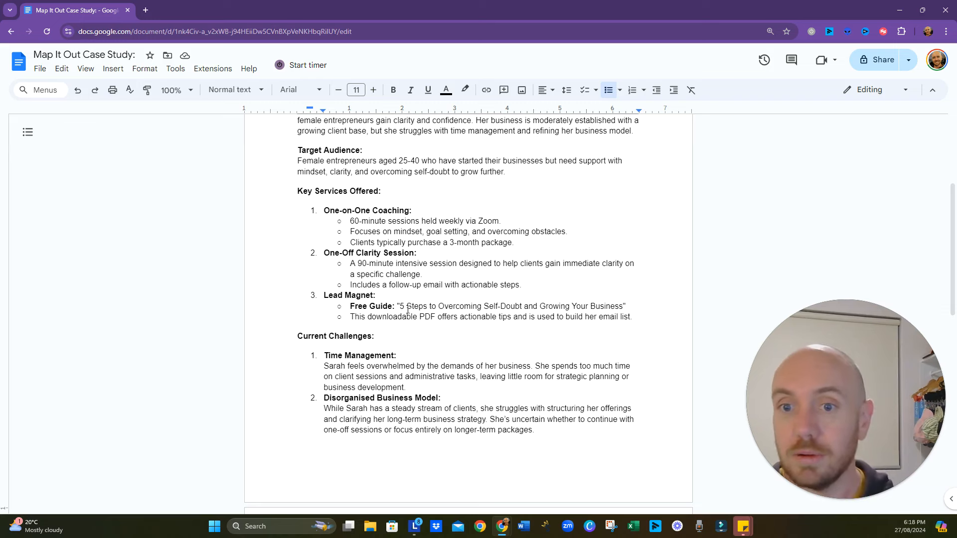
drag(400, 306, 427, 306)
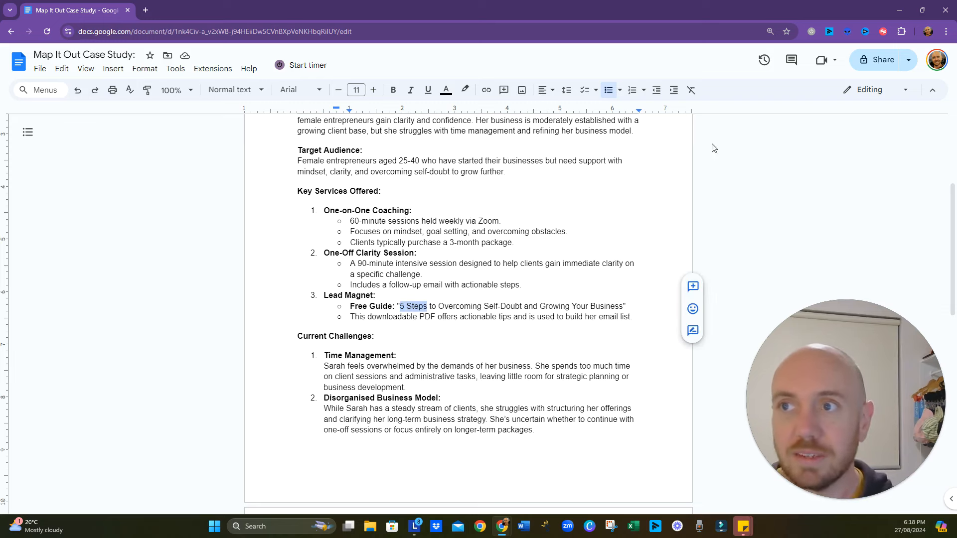
click(900, 10)
- Back on the Miro board, shift the whole four-shape flow rightward within the frame to make room before "Email Received With Link"
click(379, 284)
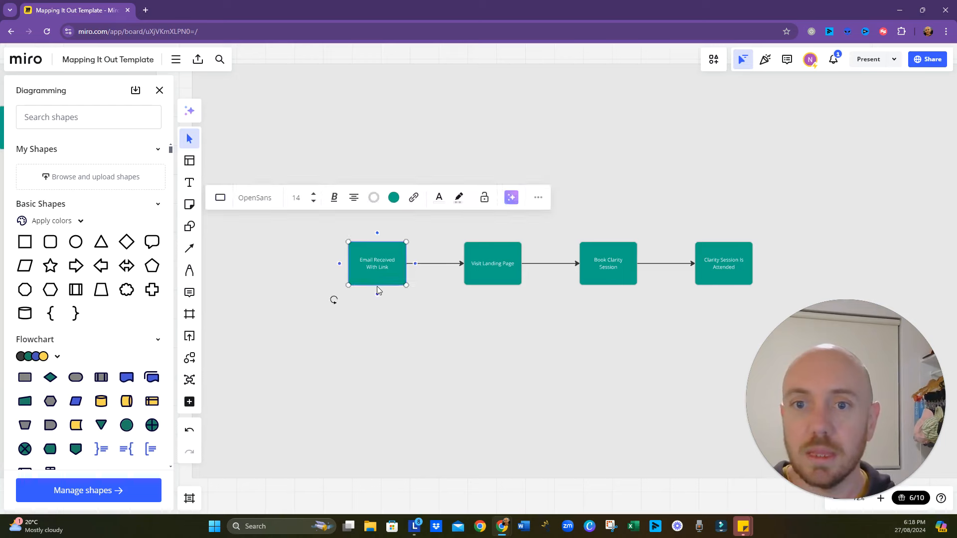
drag(367, 385, 504, 389)
drag(641, 376, 437, 349)
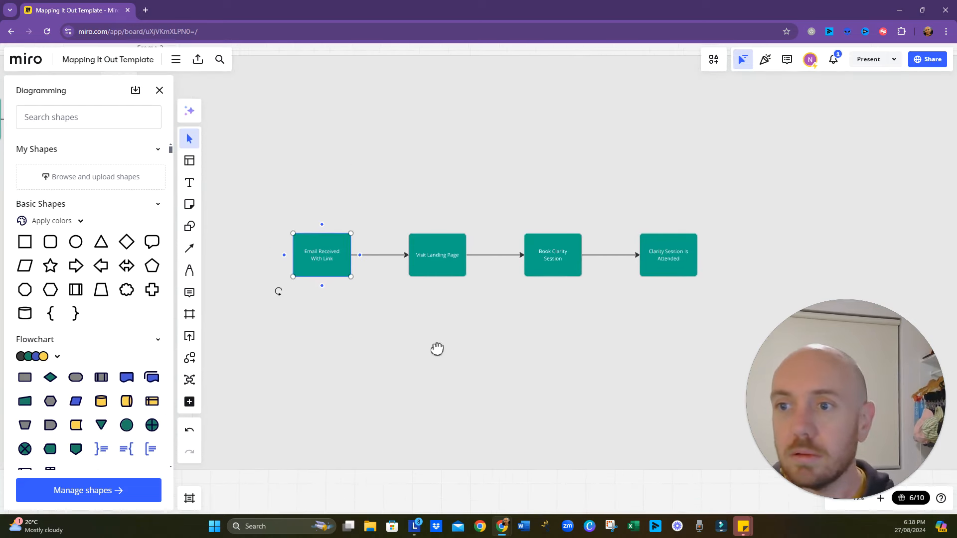
shift+click(675, 260)
drag(660, 265, 886, 261)
key(ctrl+z)
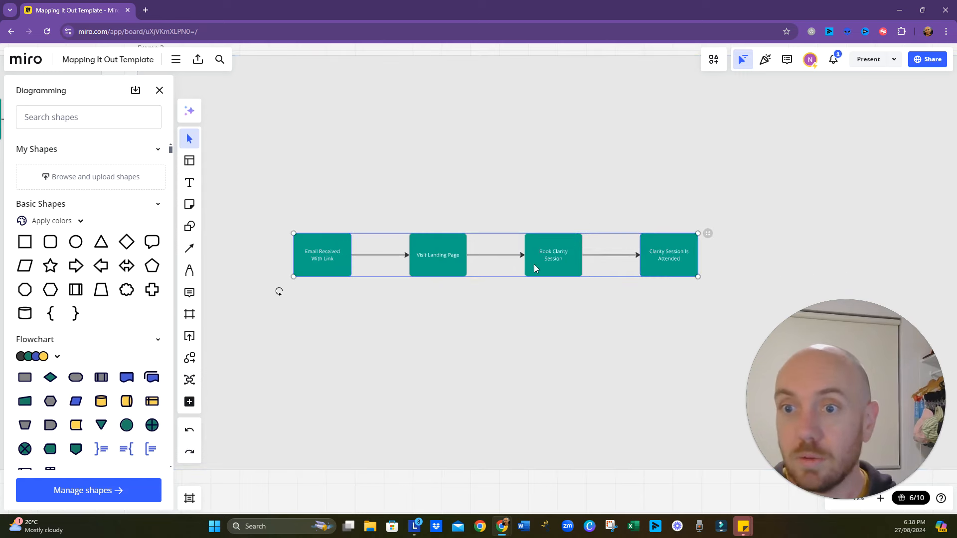
drag(555, 263, 786, 248)
click(531, 296)
- Add a connected shape leading into "Email Received With Link" and label it "Downloaded 5 Steps Guide"
click(531, 253)
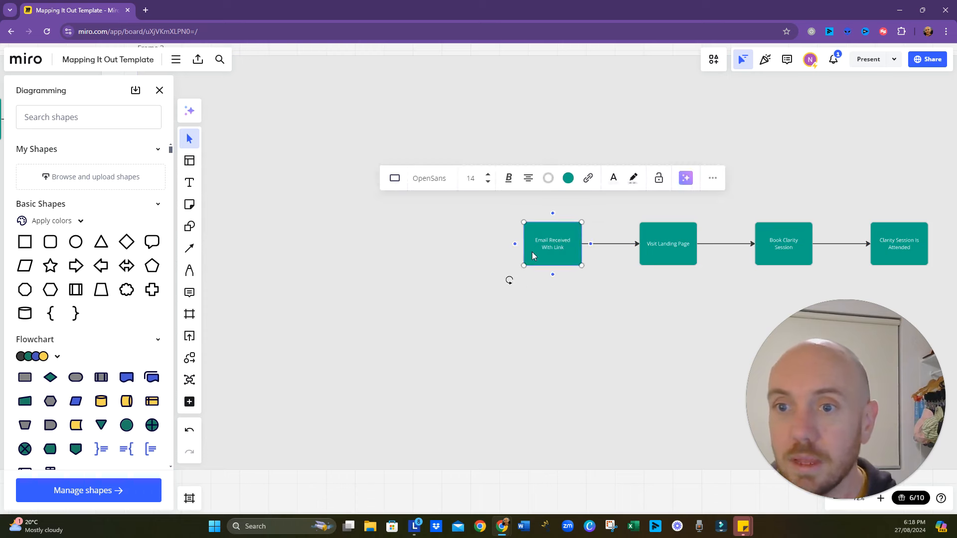
click(515, 244)
double_click(438, 243)
text(Clien)
text(Dow)
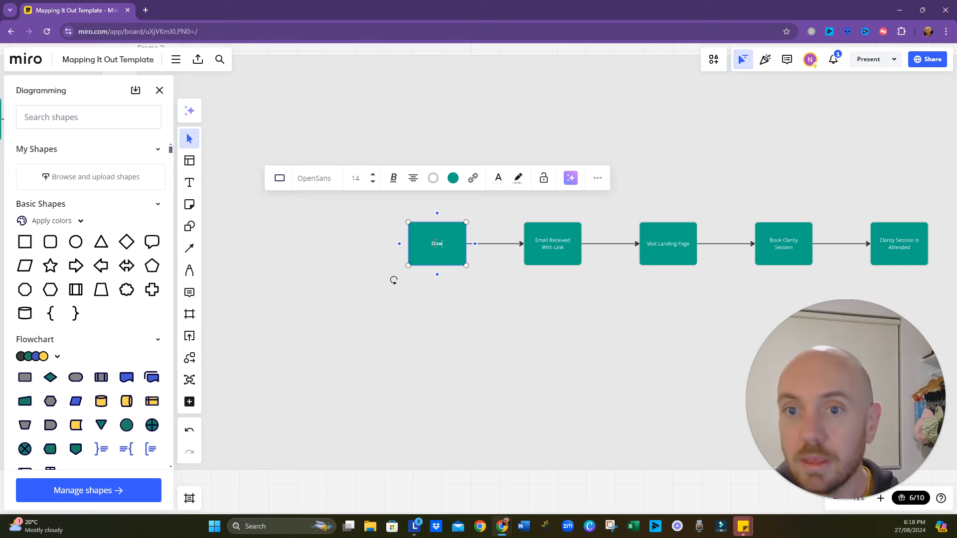
text(nloaded)
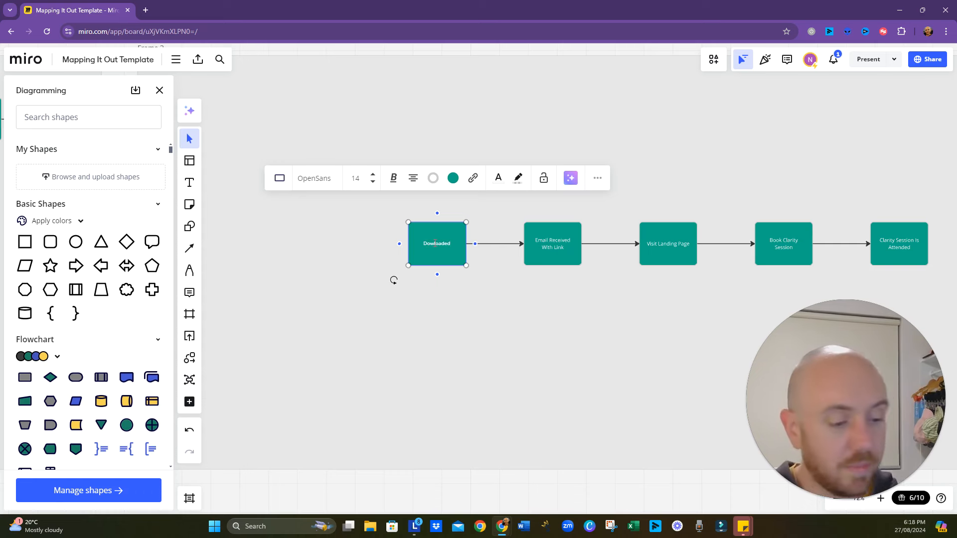
text( 5 Steps)
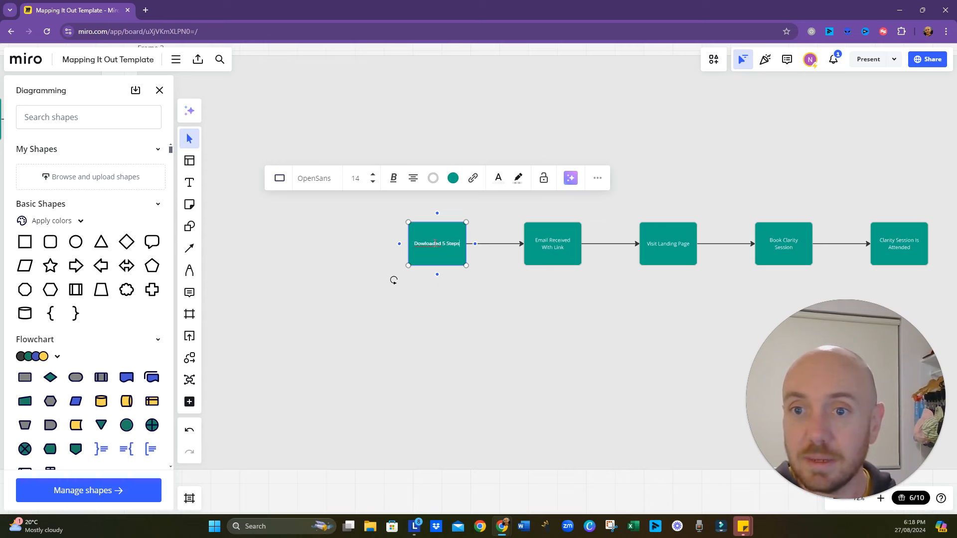
text( Fu)
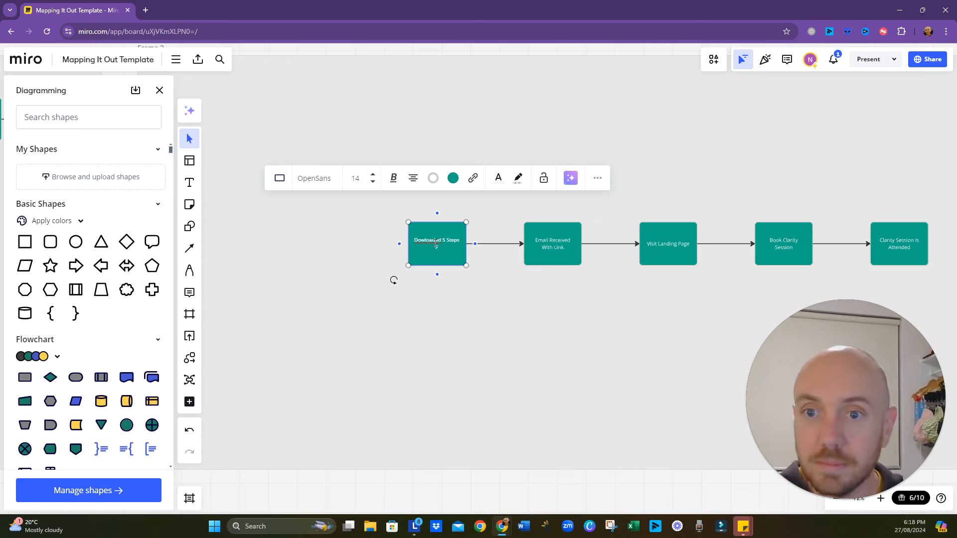
text(Guide)
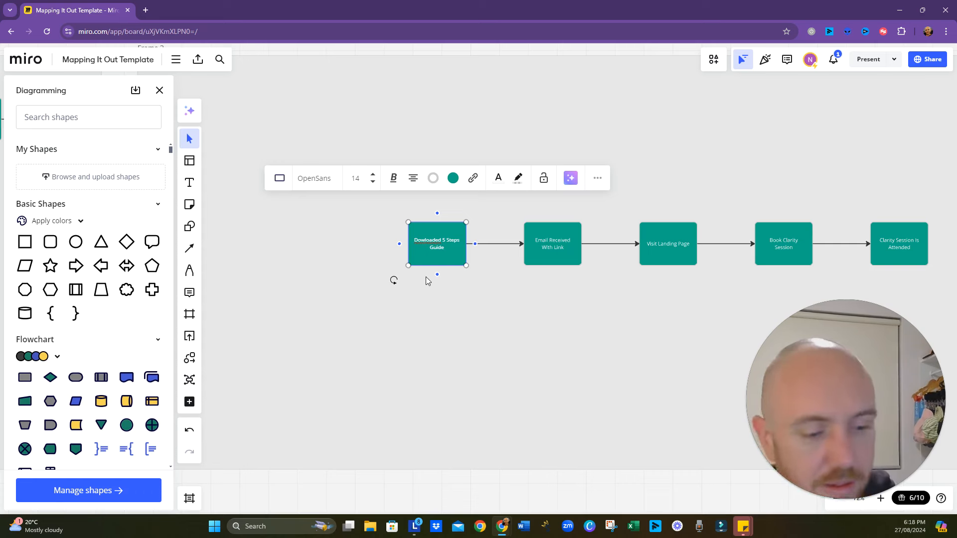
text(n)
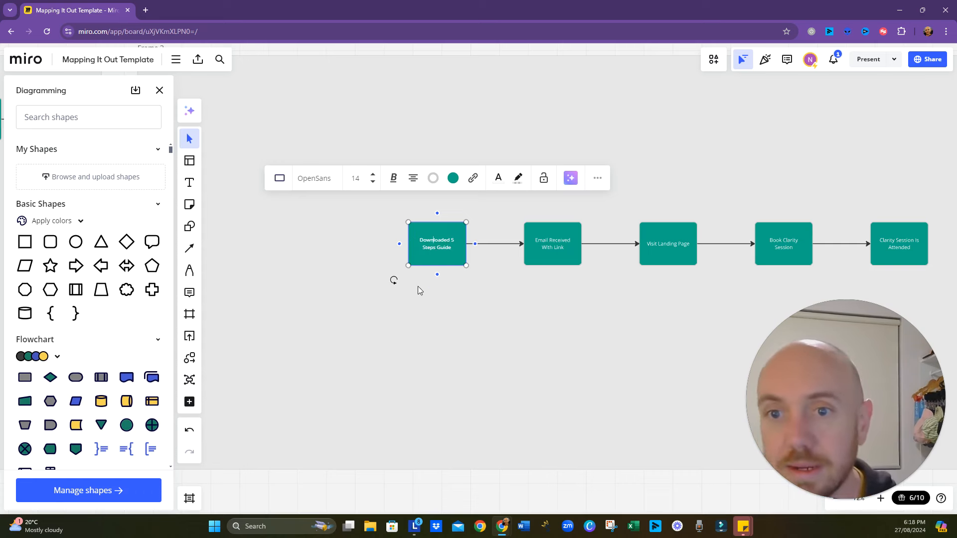
click(416, 345)
- Add a connected shape leading into "Downloaded 5 Steps Guide" and label it "5 Steps Landing Page"
click(448, 243)
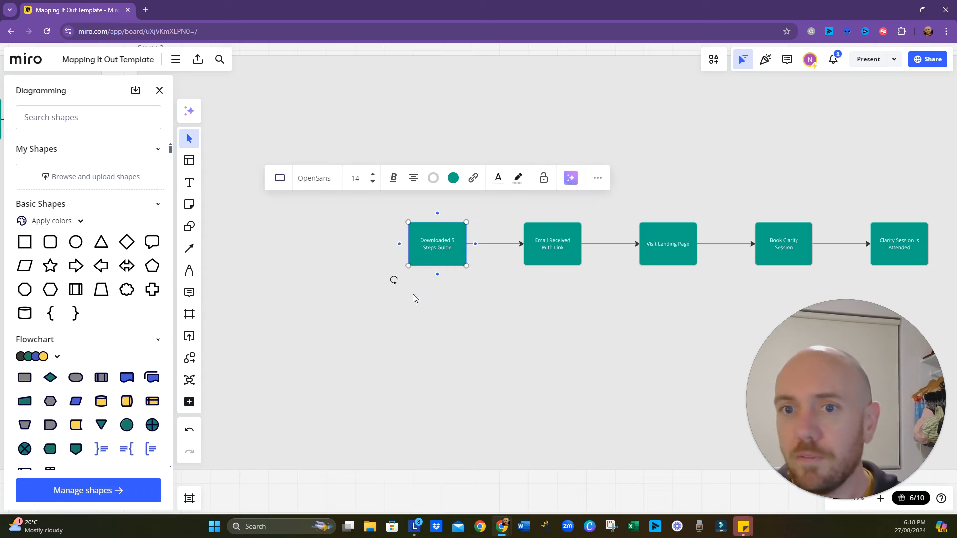
click(400, 245)
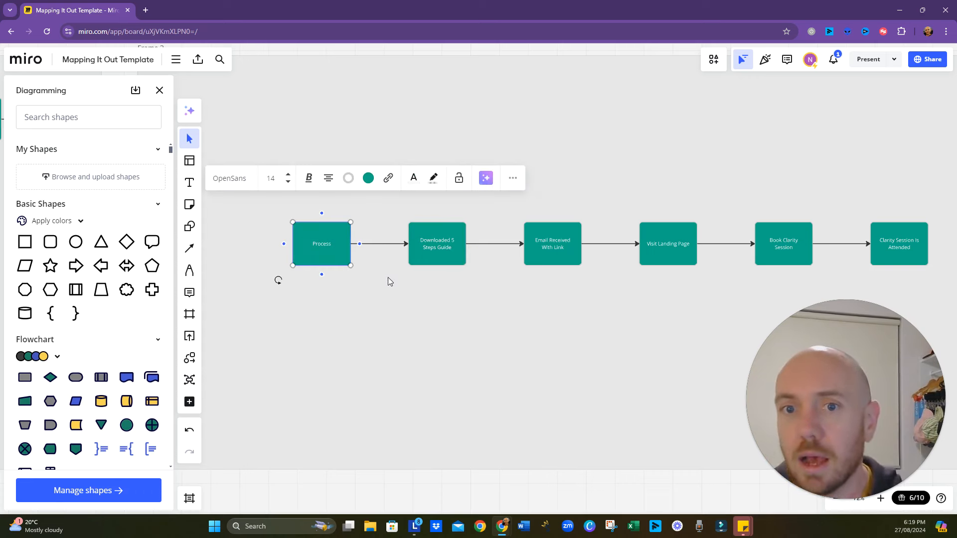
double_click(327, 244)
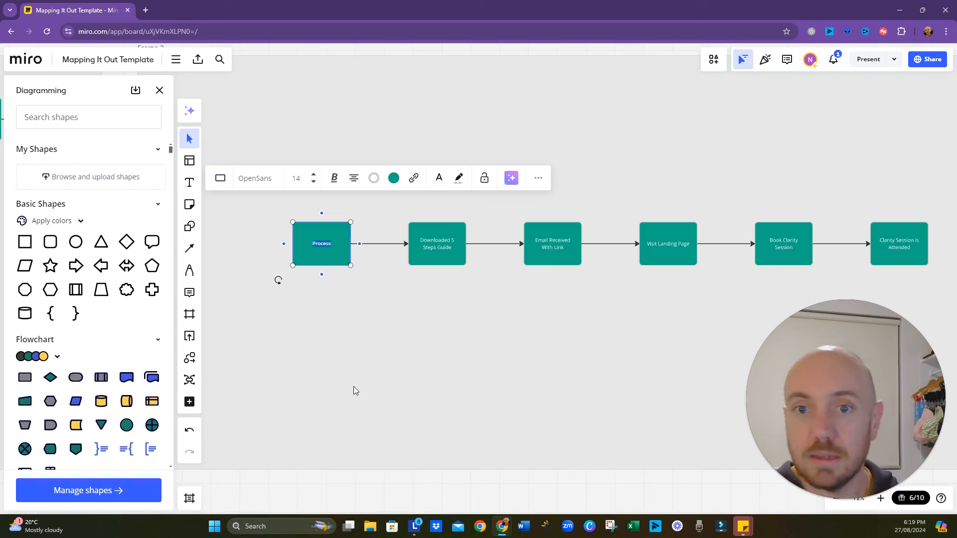
text(5 Steso)
key(BackSpace)
key(BackSpace)
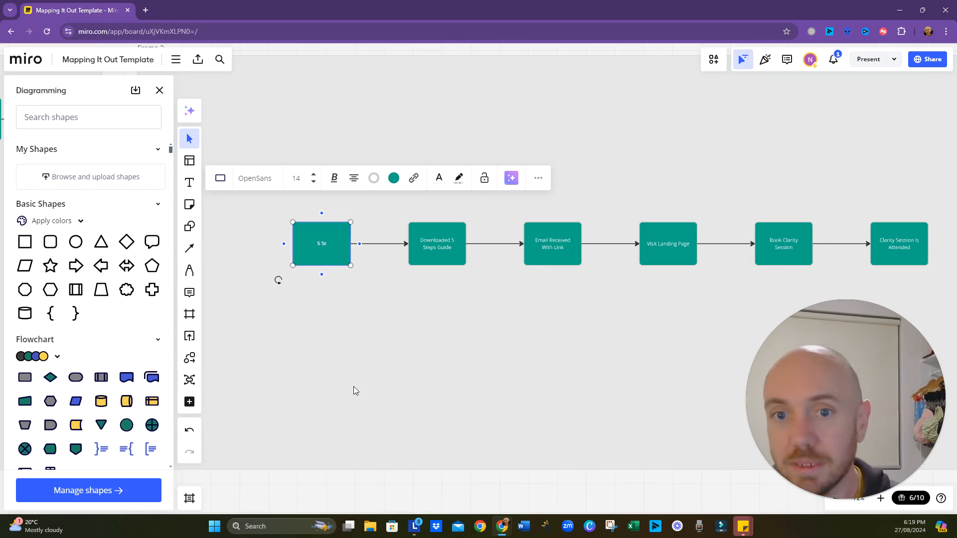
text(ps L)
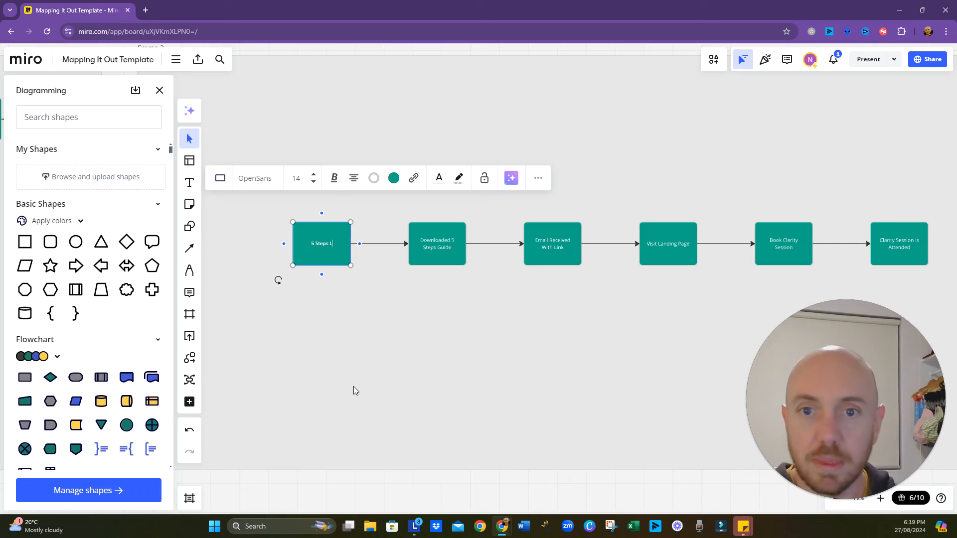
text(anding Page)
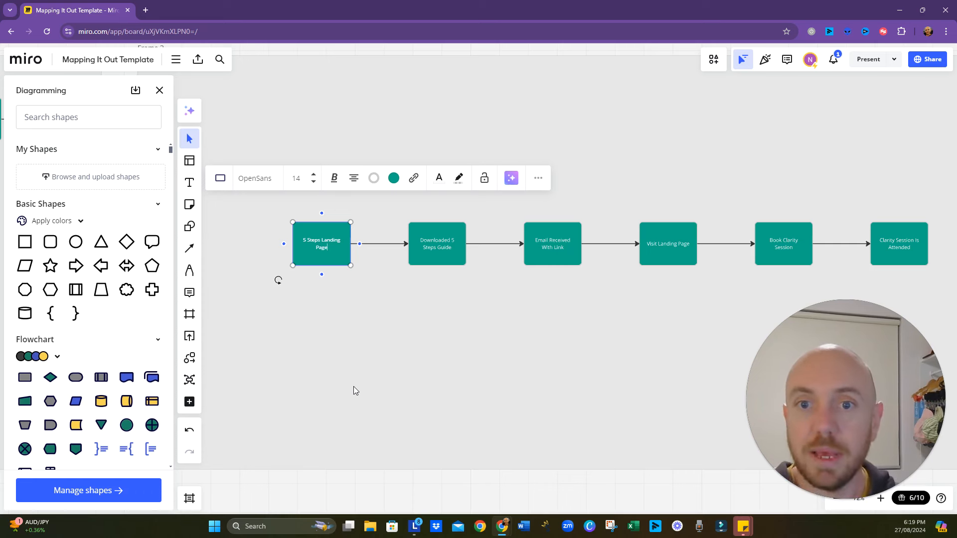
click(386, 365)
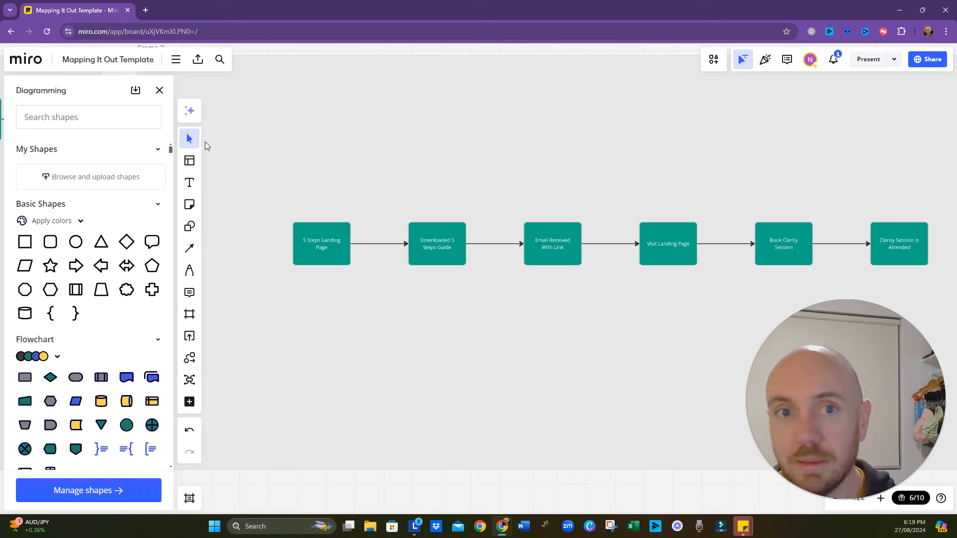
- Close the diagramming shape library and add a connected shape labelled "Clicked Link" leading into "5 Steps Landing Page"
click(156, 92)
click(315, 250)
click(279, 244)
double_click(211, 245)
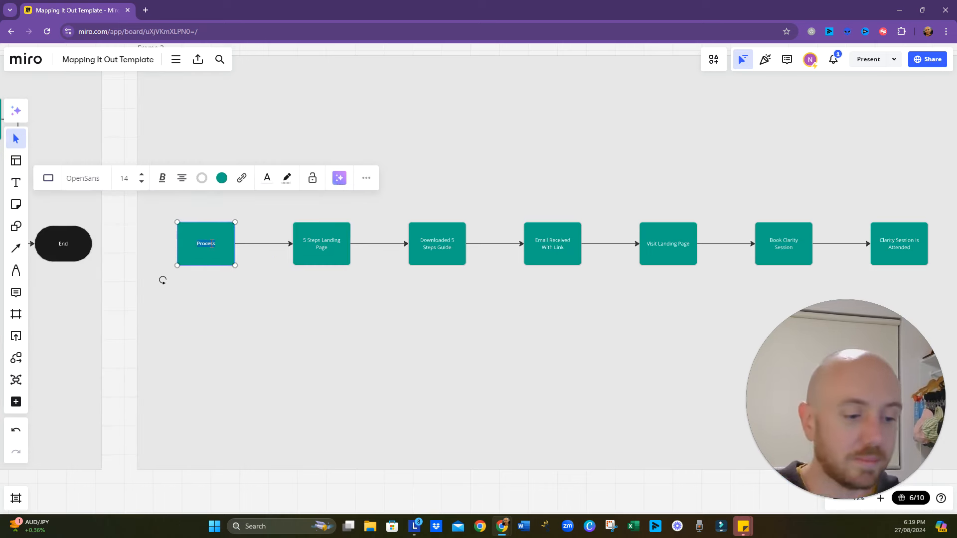
text(Clicked Lin)
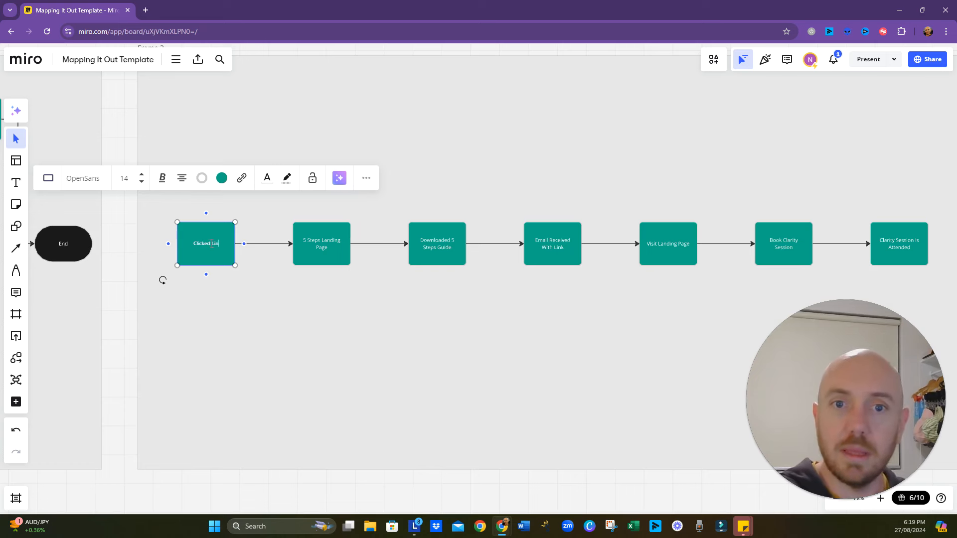
text(k)
click(223, 354)
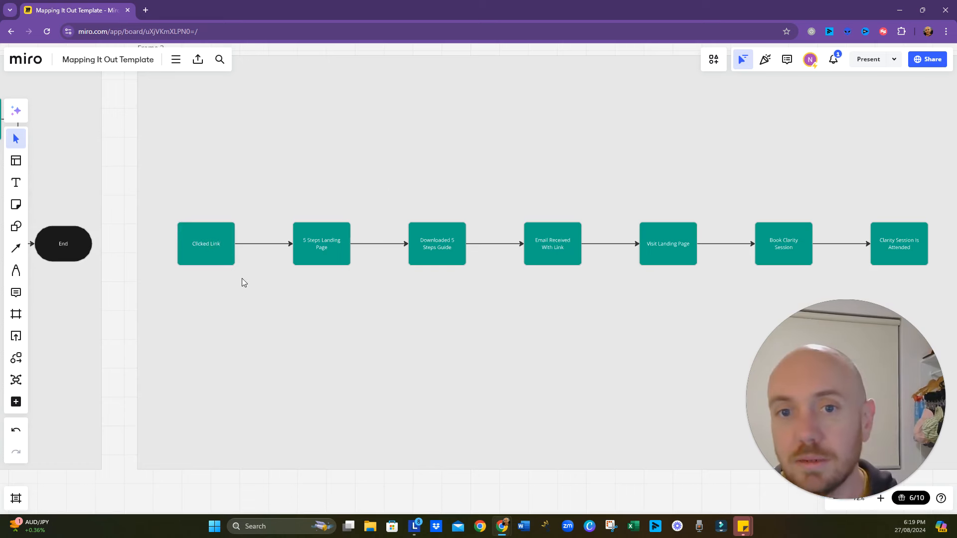
- Add a connected shape above "Clicked Link" leading down into it, and fill the new shape black
click(325, 249)
click(242, 243)
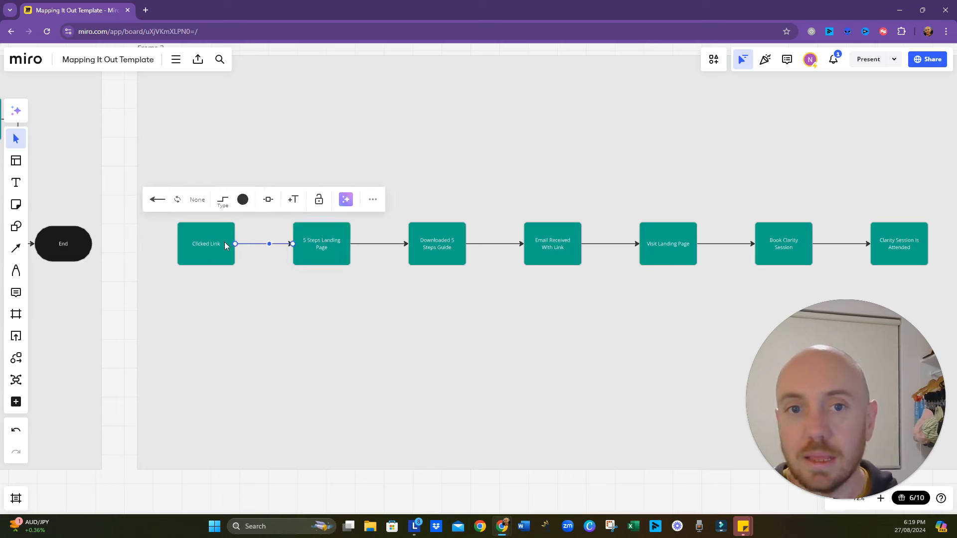
click(226, 245)
click(206, 214)
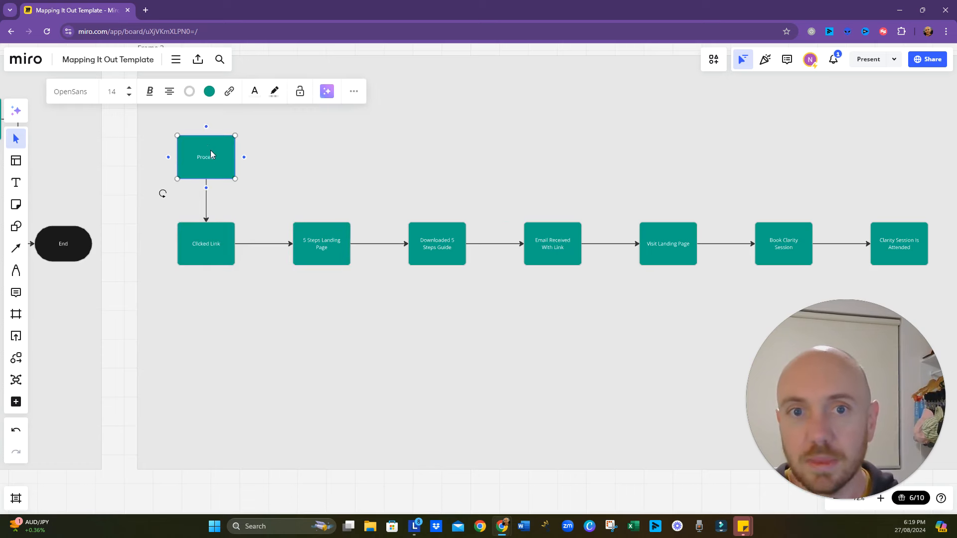
click(210, 91)
click(197, 210)
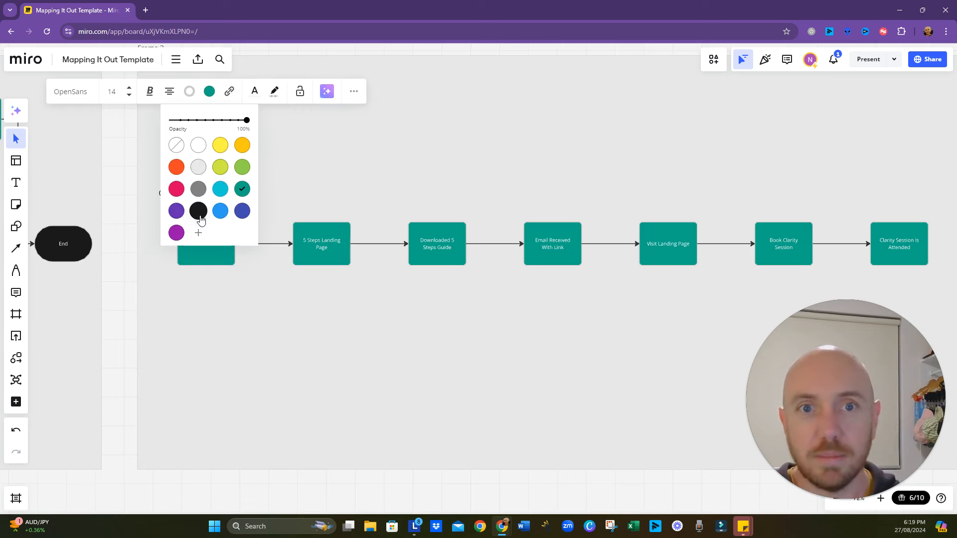
click(393, 169)
- Change the black shape above "Clicked Link" to a terminator and label it "LinkedIn Post"
click(222, 163)
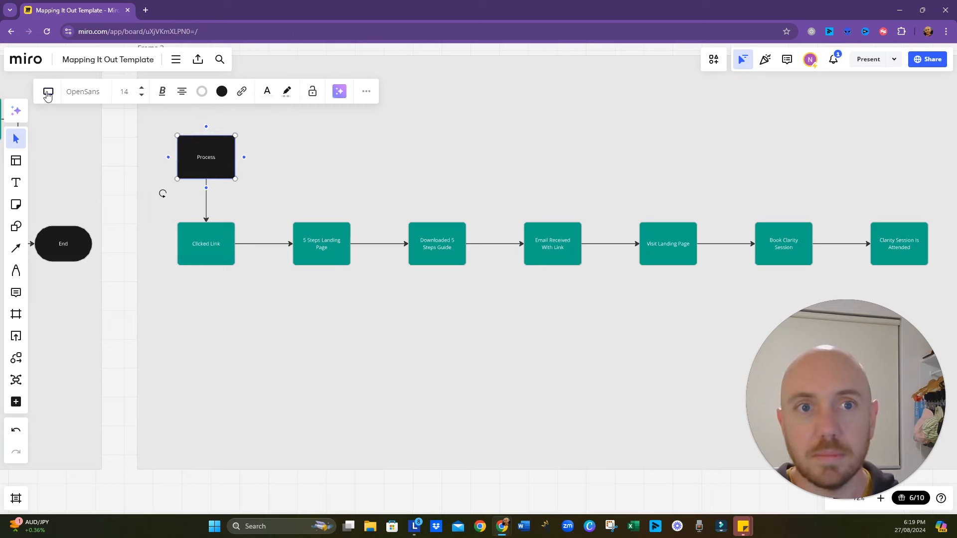
click(49, 91)
click(93, 141)
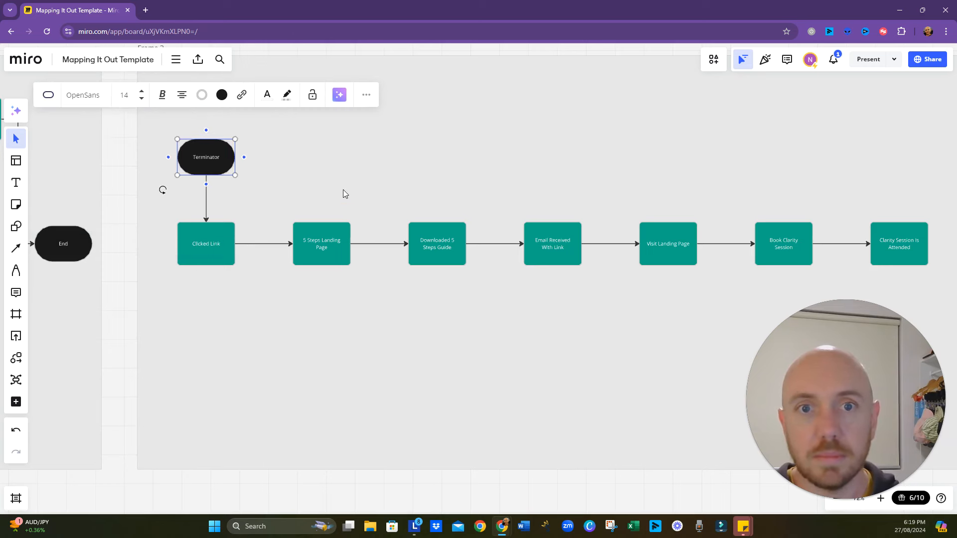
scroll(343, 192, left, 3)
scroll(343, 191, up, 2)
double_click(135, 202)
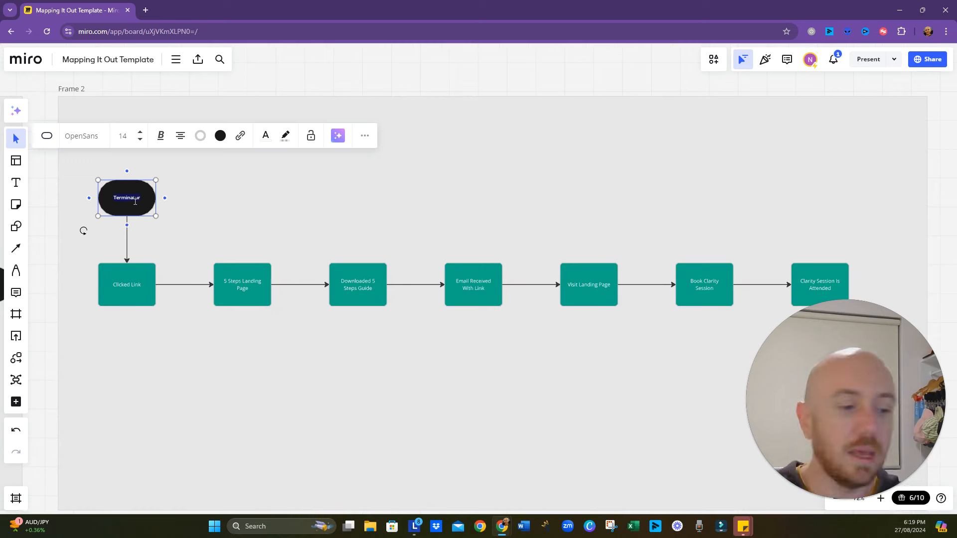
text(Linked)
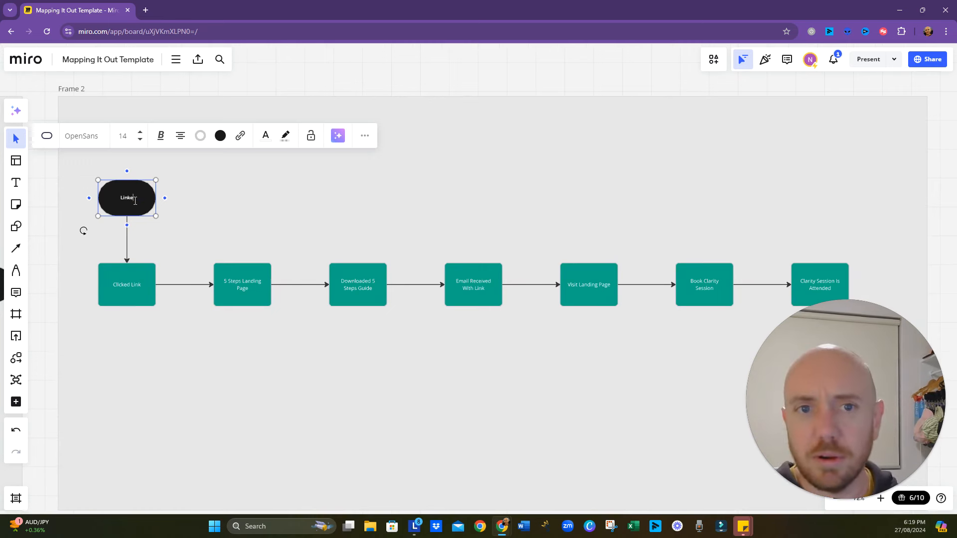
text(In Post)
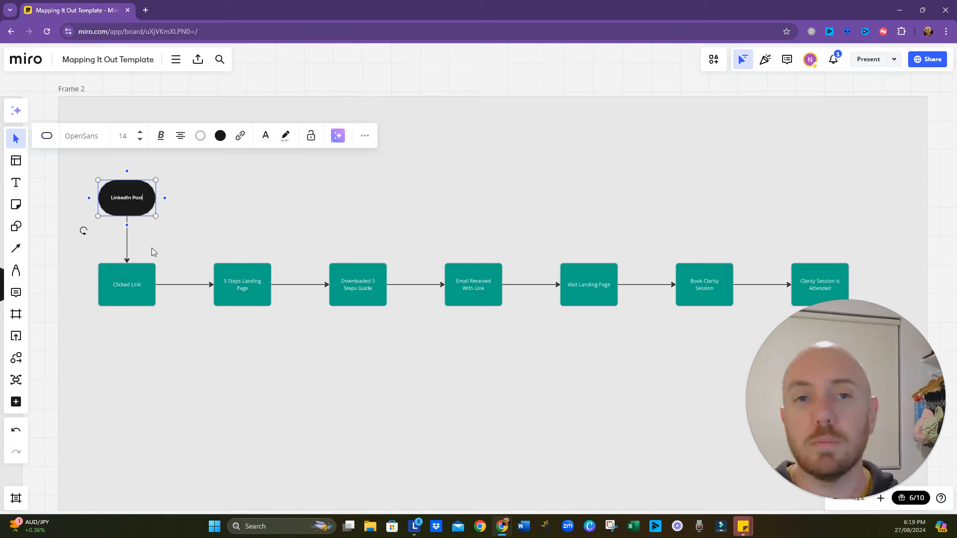
click(254, 417)
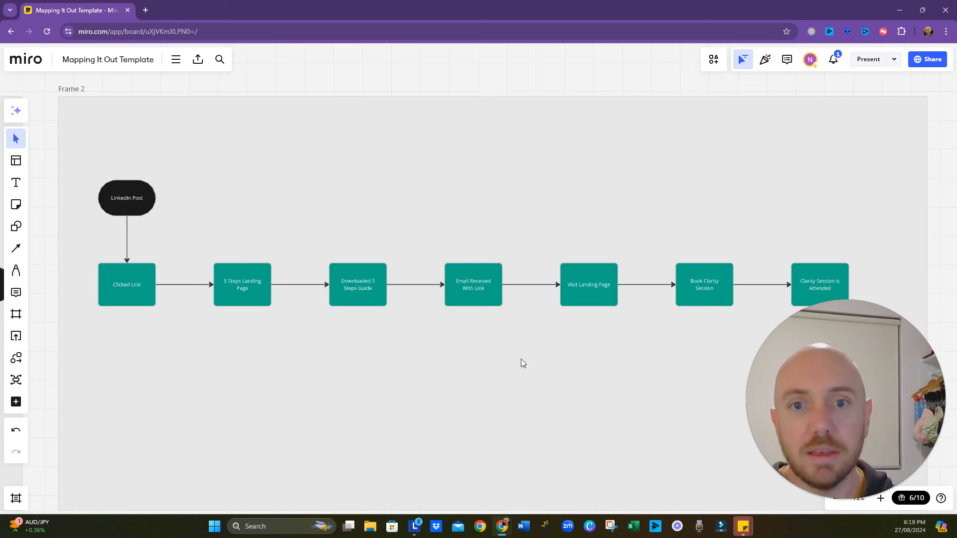
drag(720, 391, 707, 372)
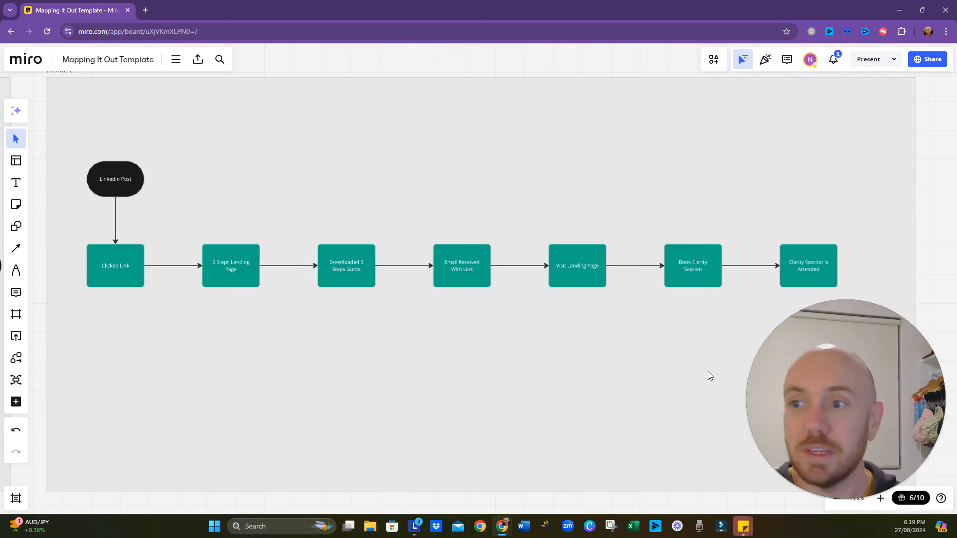
click(699, 270)
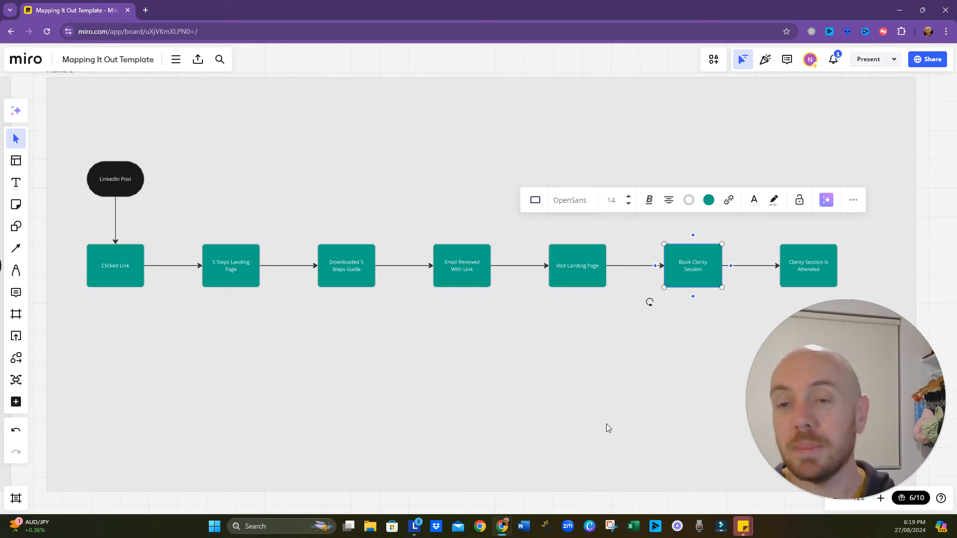
click(361, 271)
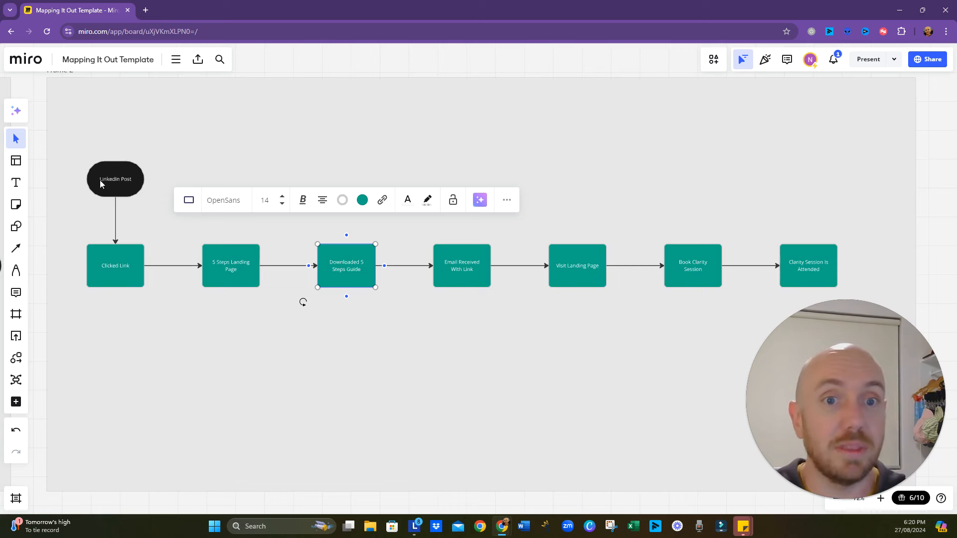
- Place a purple sticky note just above "LinkedIn Post", set its size to S and enter the text "Aware"
scroll(181, 201, up, 1)
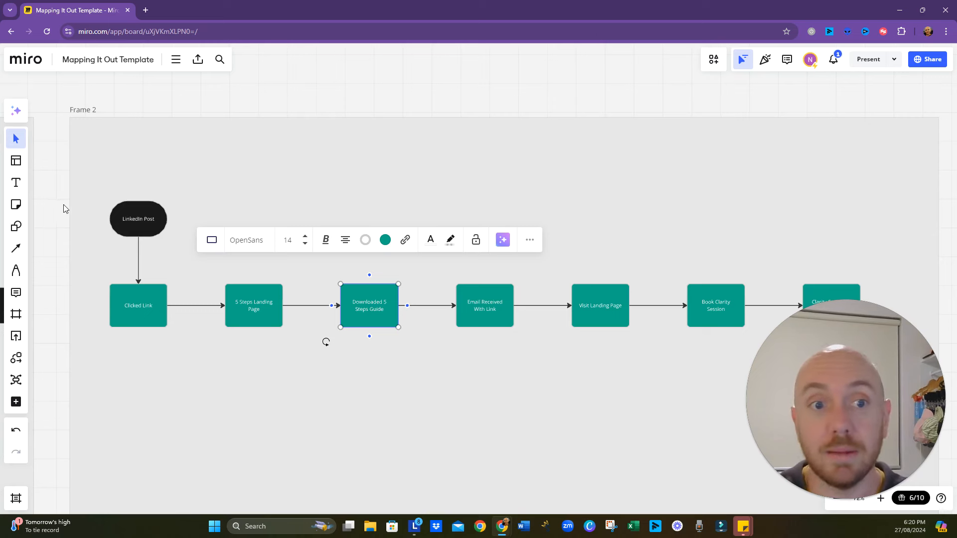
click(16, 204)
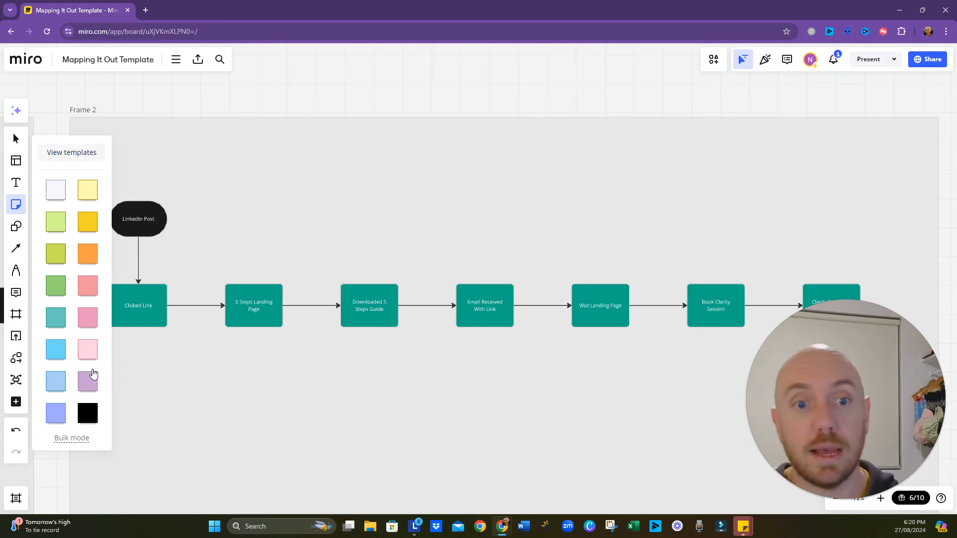
click(135, 184)
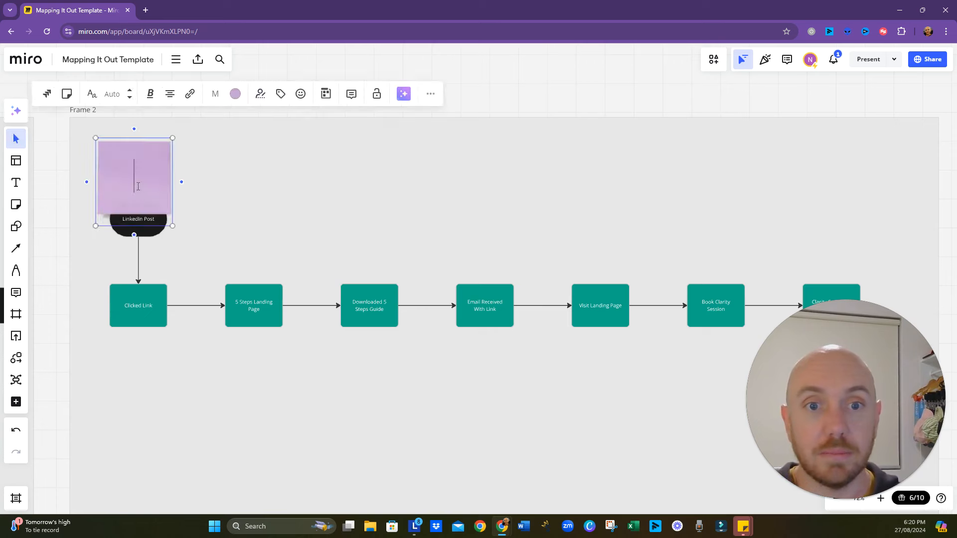
click(217, 99)
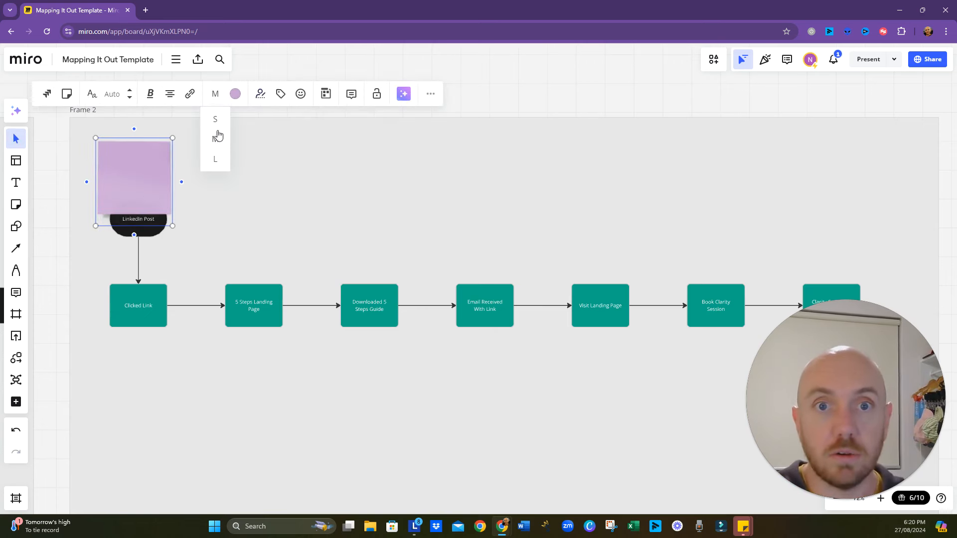
click(218, 123)
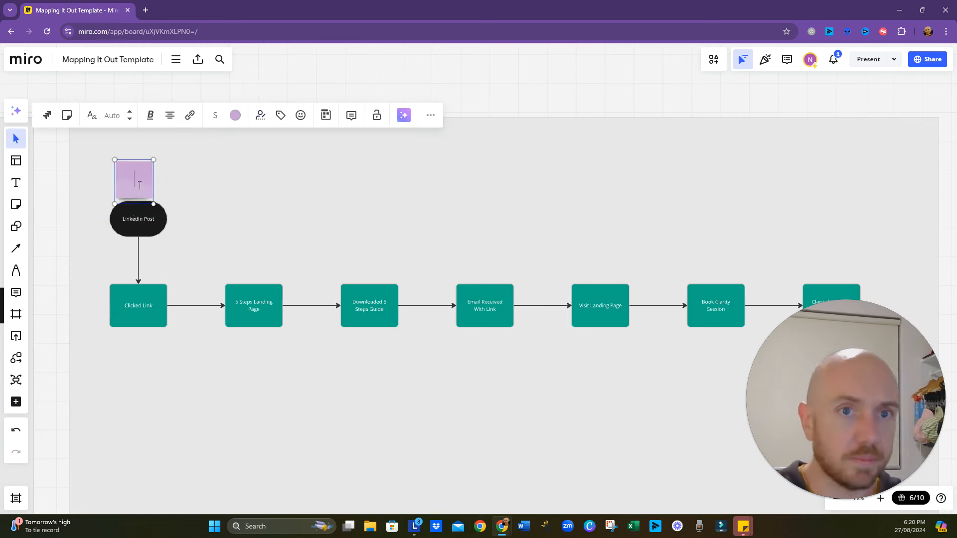
text(Aware)
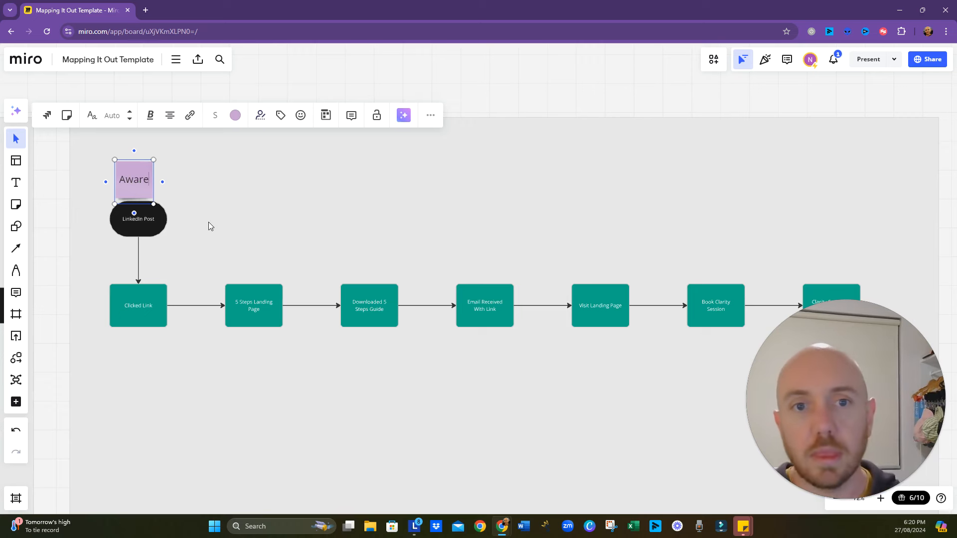
- Duplicate the "Aware" sticky note, place the copy below "Clicked Link" and change its text to "Engage"
click(208, 222)
click(147, 189)
key(ctrl+d)
drag(144, 204, 138, 364)
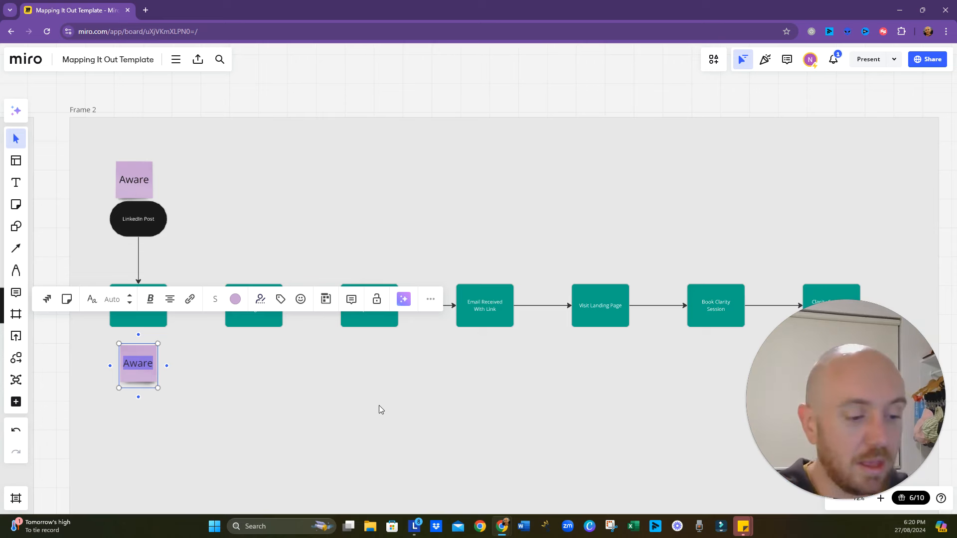
text(Engage)
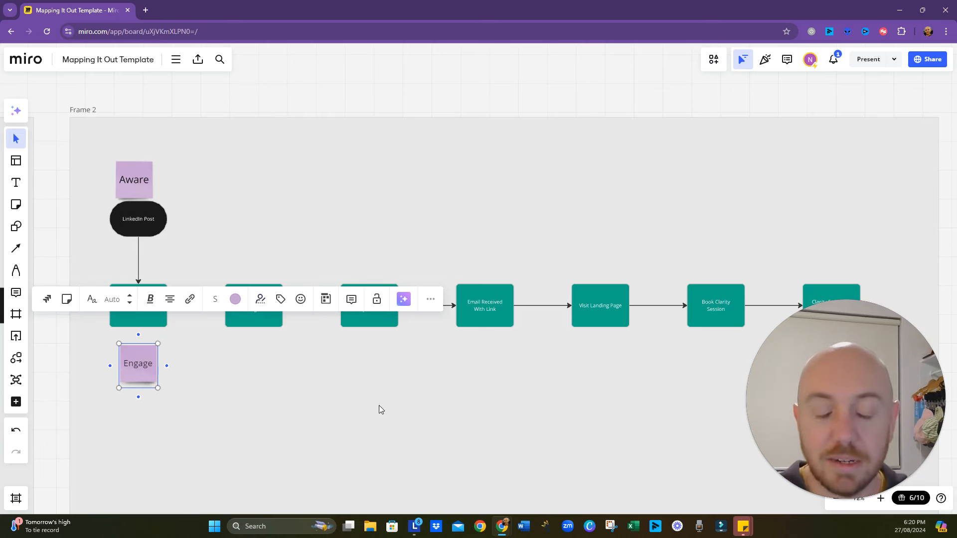
click(324, 417)
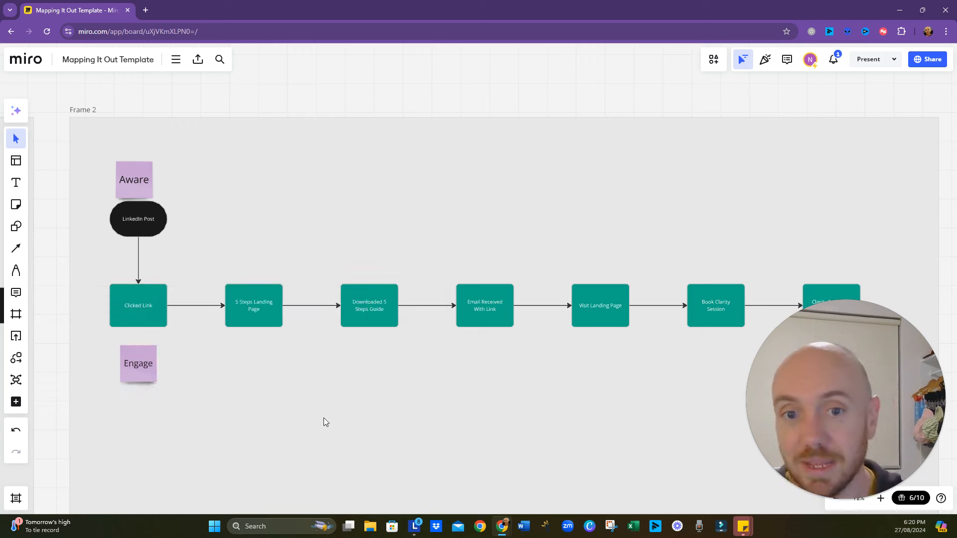
- Place a copy of the "Engage" sticky note centred below "Downloaded 5 Steps Guide" and change its text to "Subscribe"
click(144, 371)
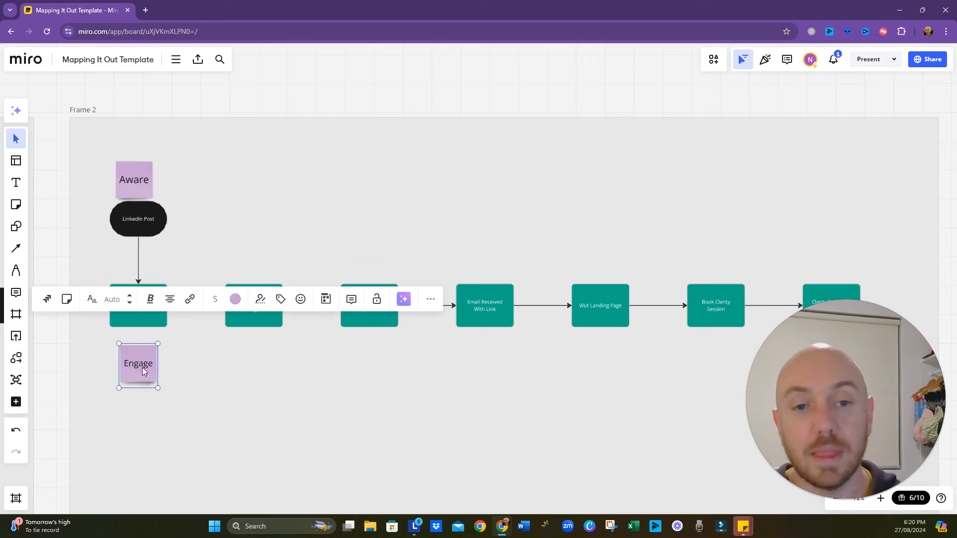
drag(142, 367, 359, 371)
click(360, 404)
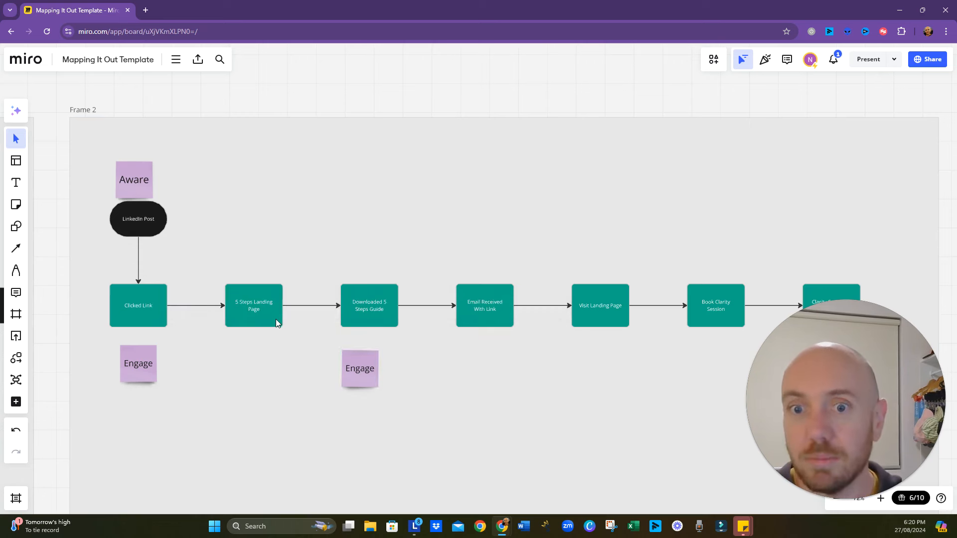
drag(361, 375, 369, 373)
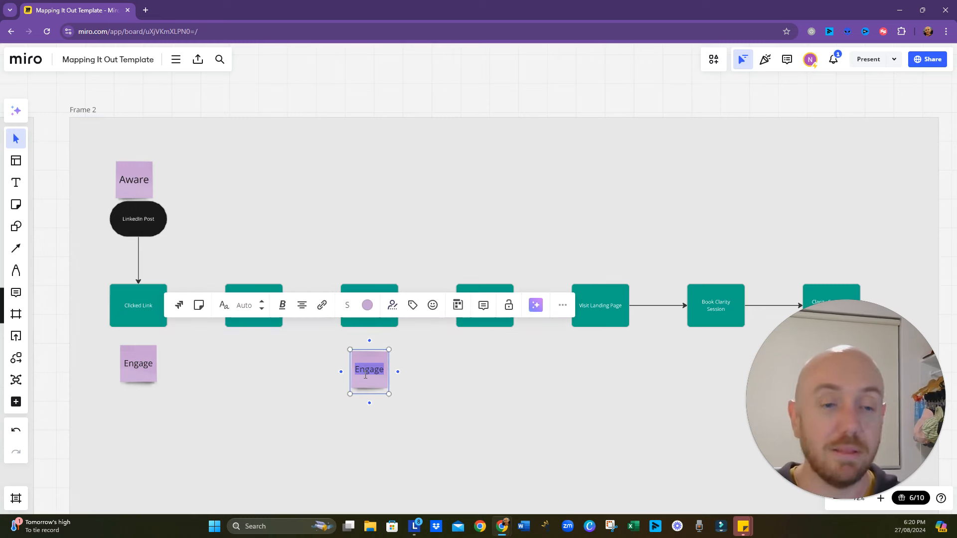
text(Subscribe)
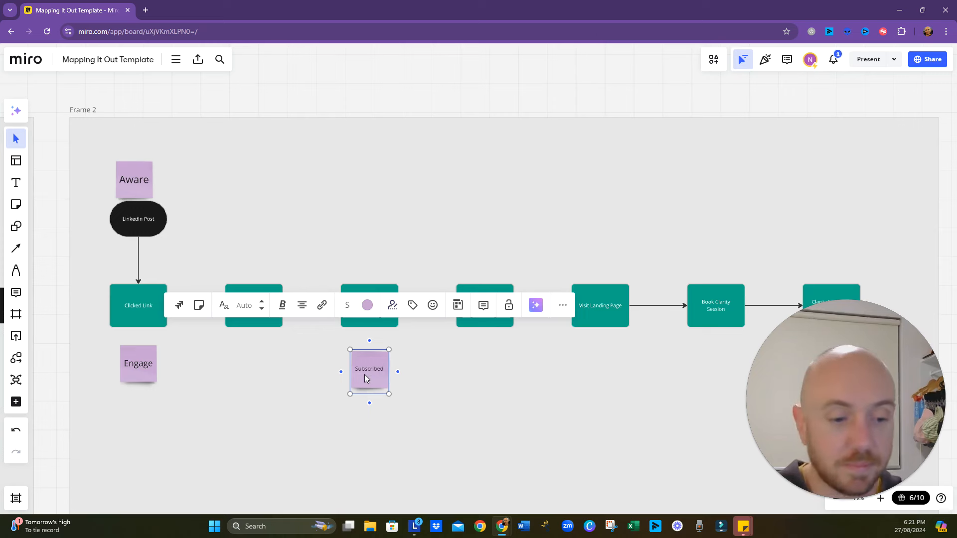
click(434, 432)
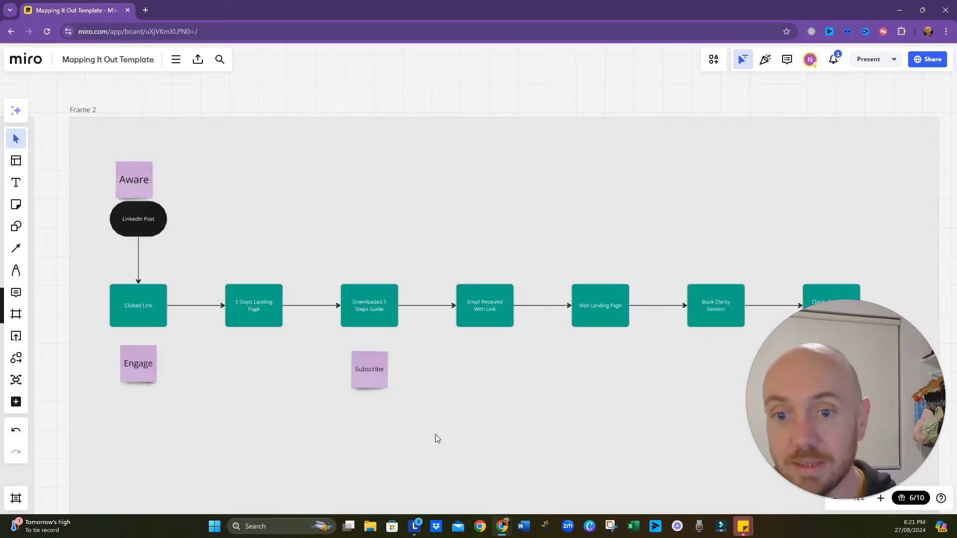
- Duplicate the "Subscribe" sticky note, place the copy below "Book Clarity Session" and change its text to "Convert"
click(381, 385)
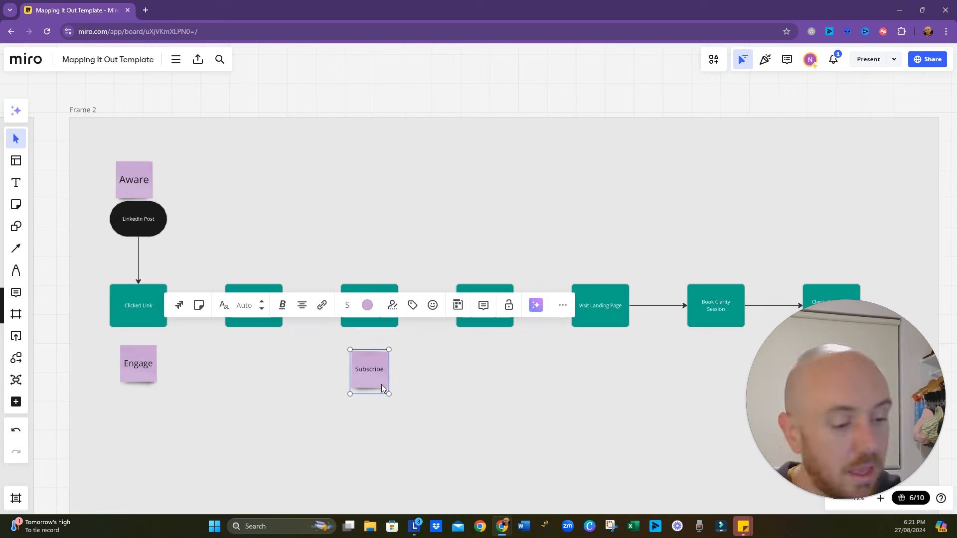
key(ctrl+d)
drag(391, 393, 720, 391)
double_click(720, 390)
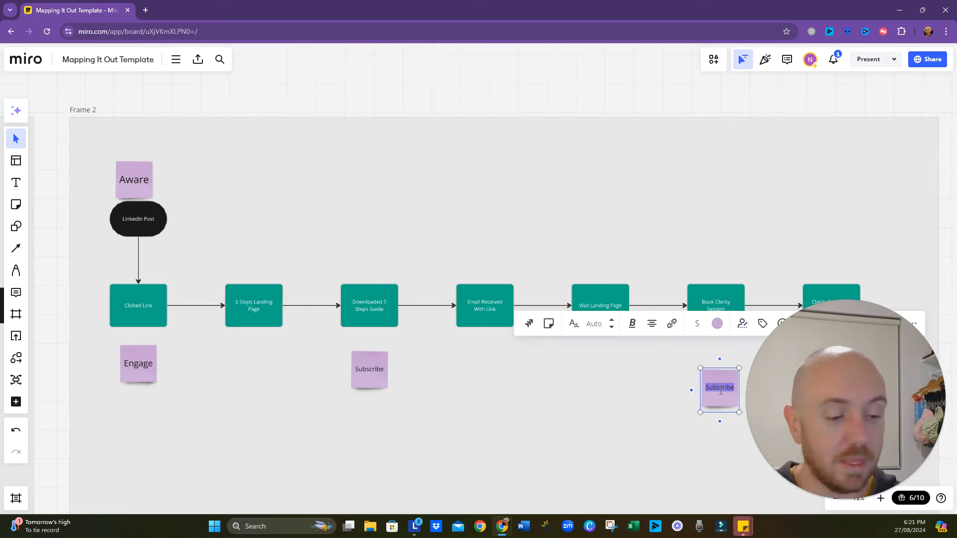
text(Convert)
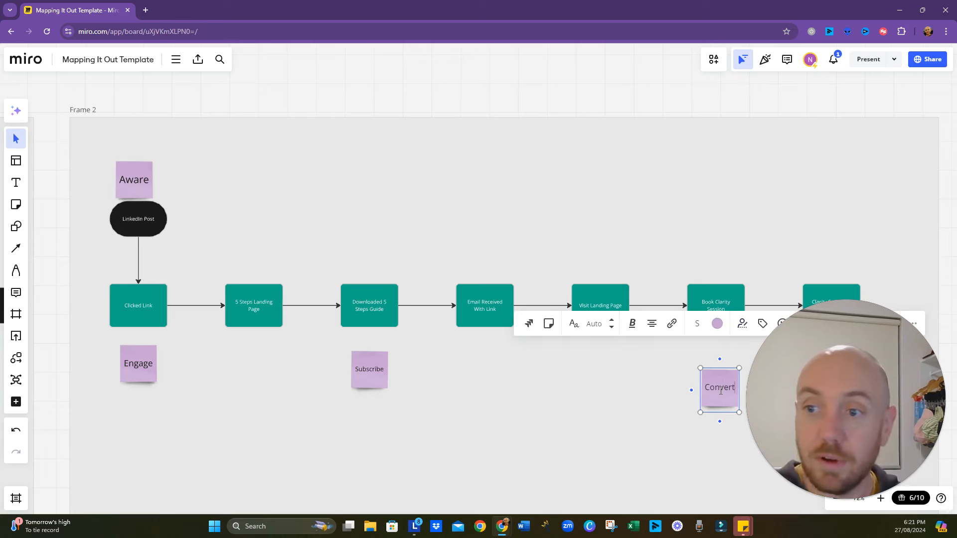
click(647, 436)
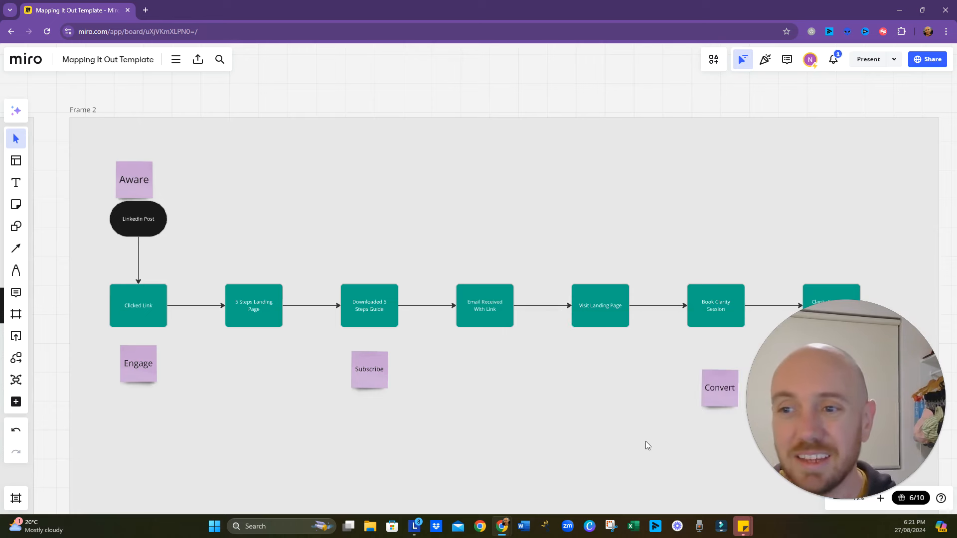
- Move the "Convert" sticky note slightly closer so it sits centred beneath "Book Clarity Session"
drag(645, 441, 596, 421)
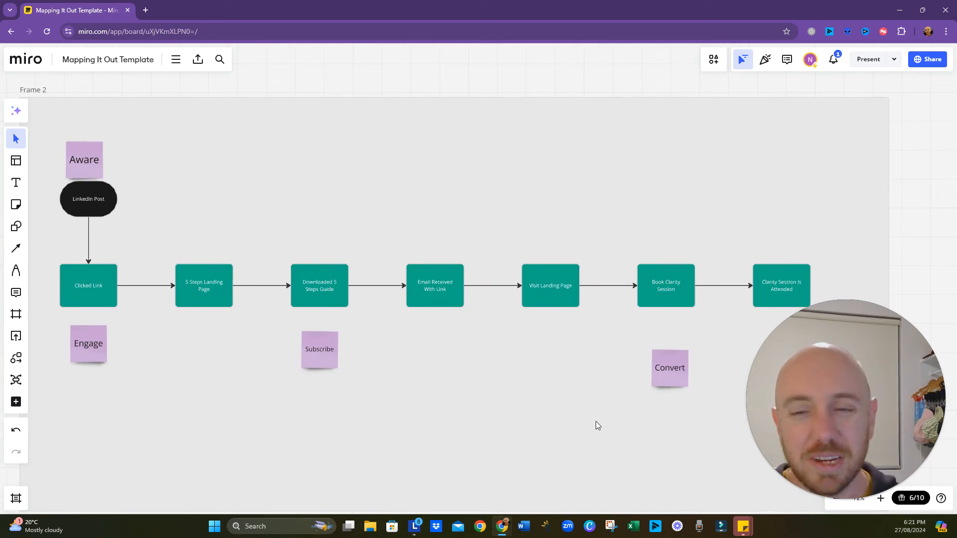
click(669, 375)
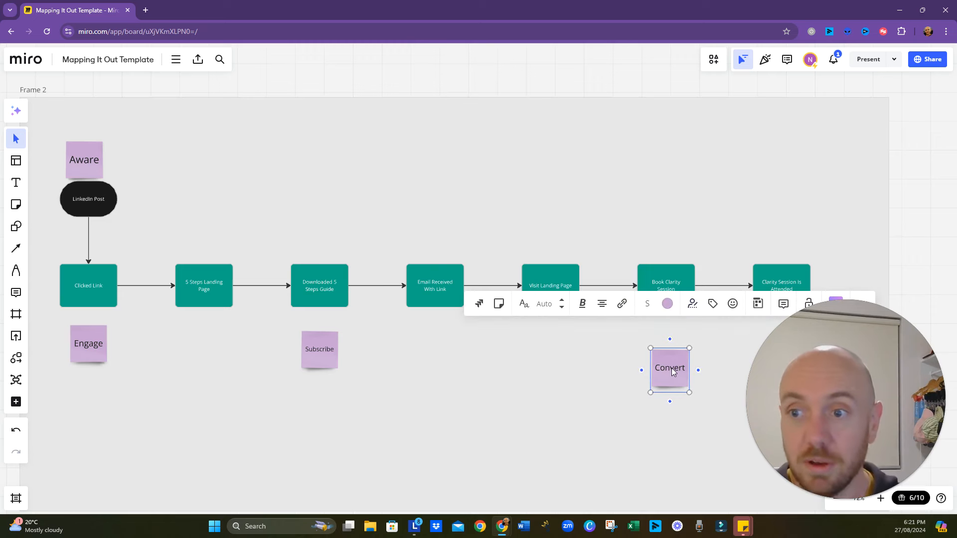
drag(671, 368, 667, 359)
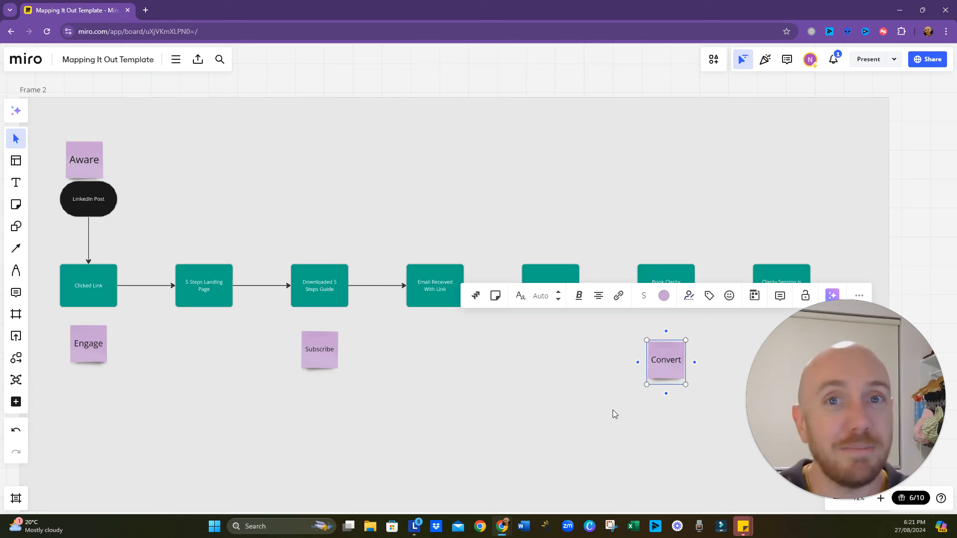
key(Escape)
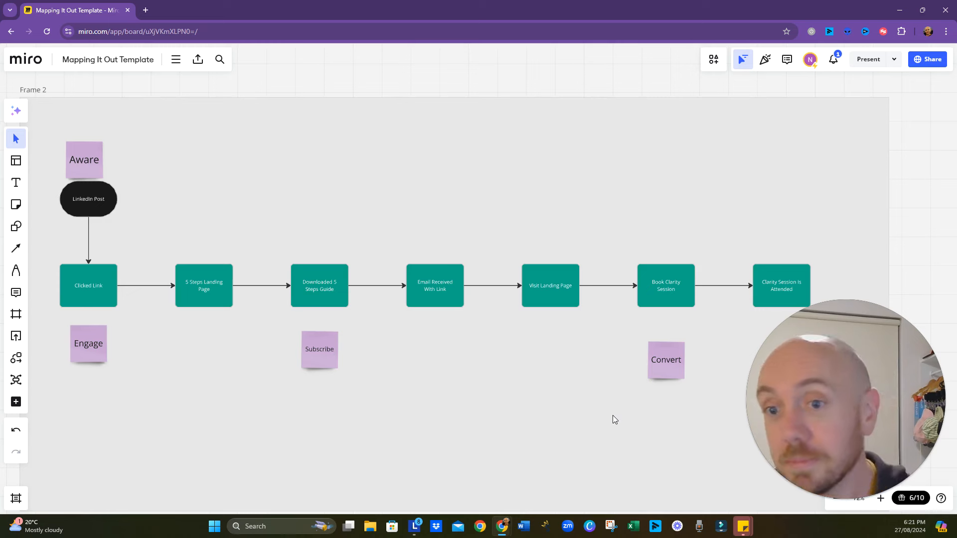
- Move "Clarity Session Is Attended" further right along the flow to leave room for another shape after "Book Clarity Session"
right_click(588, 373)
click(557, 445)
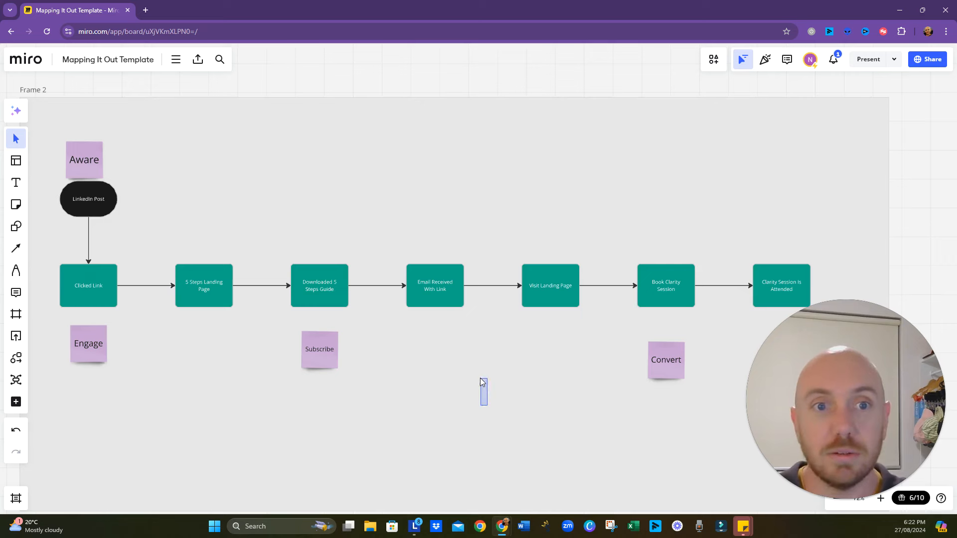
drag(501, 414, 500, 386)
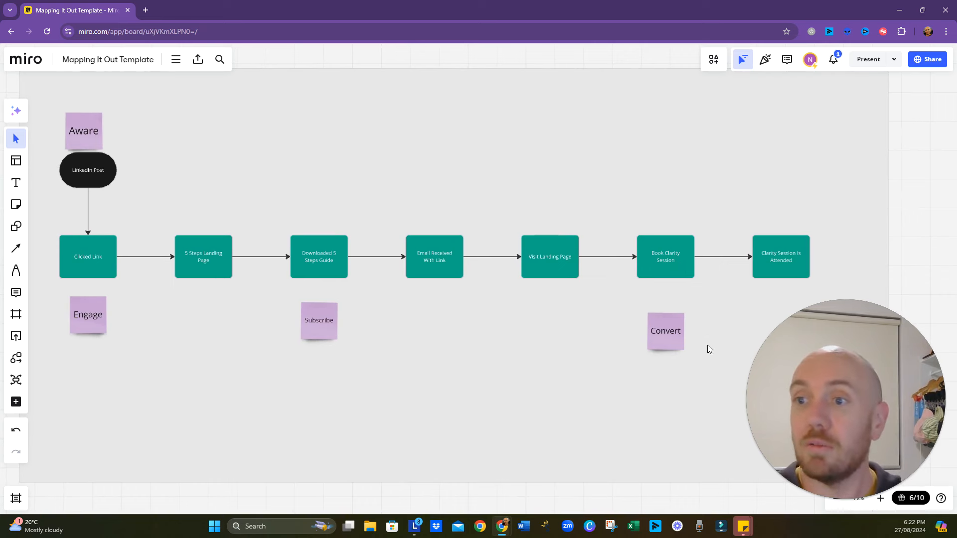
click(775, 259)
click(817, 267)
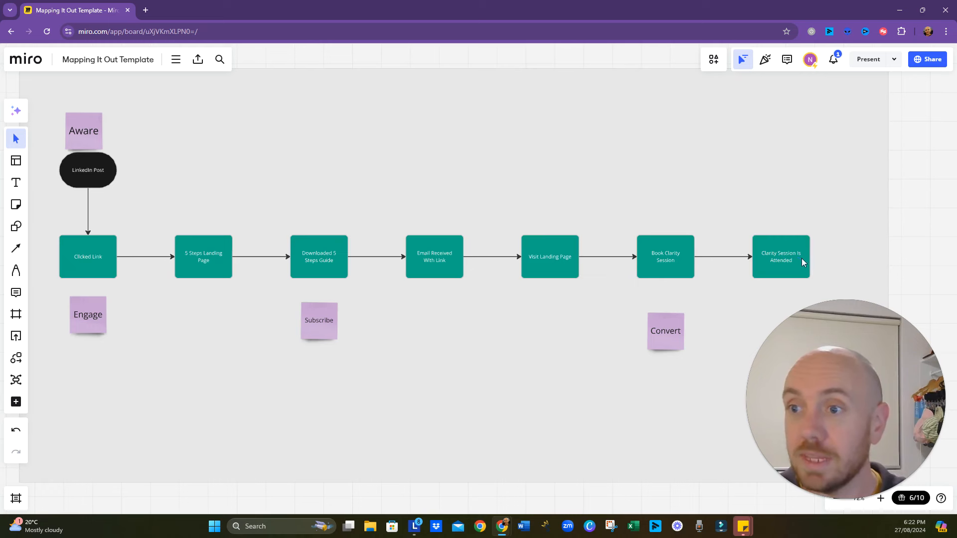
click(773, 273)
drag(774, 264, 822, 264)
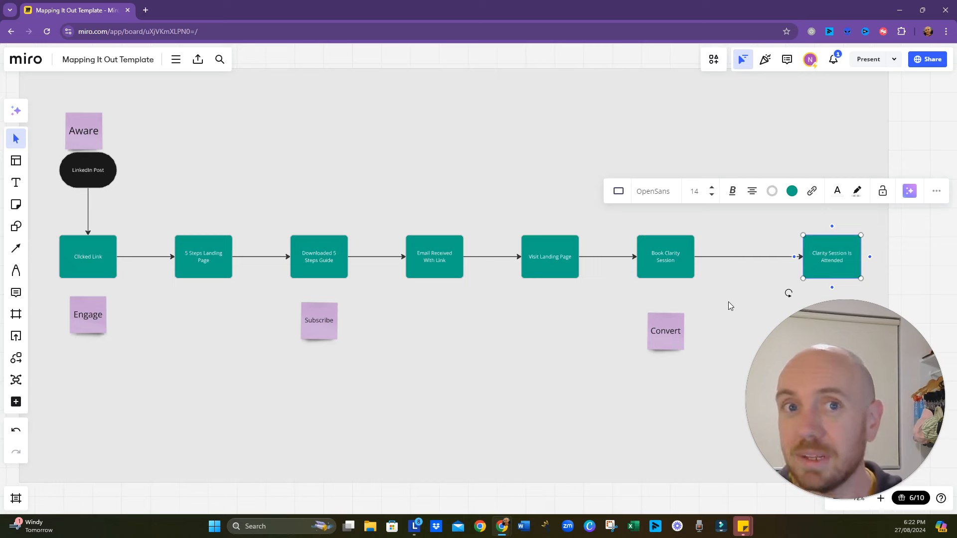
- Insert a Decision diamond on the connector between "Book Clarity Session" and "Clarity Session Is Attended" and fill it blue
drag(755, 296, 570, 282)
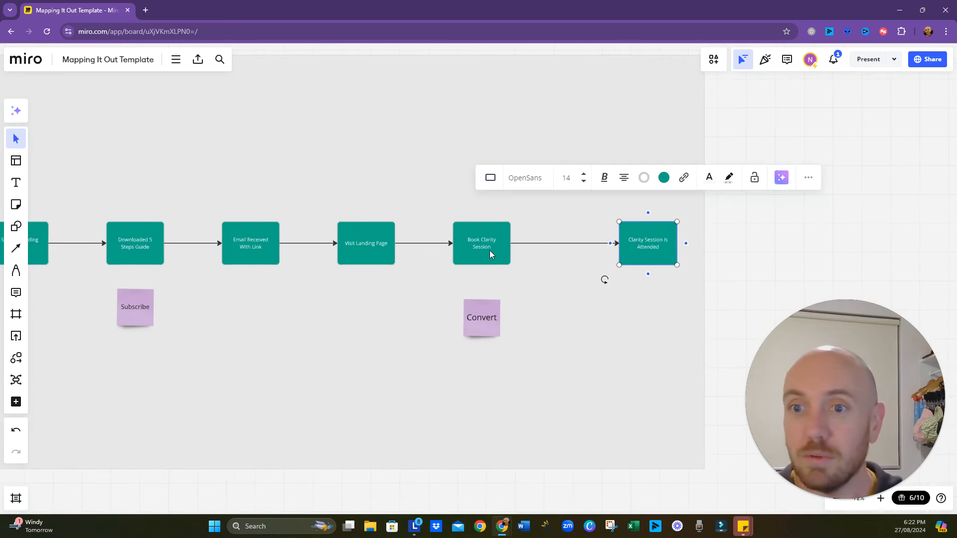
click(575, 244)
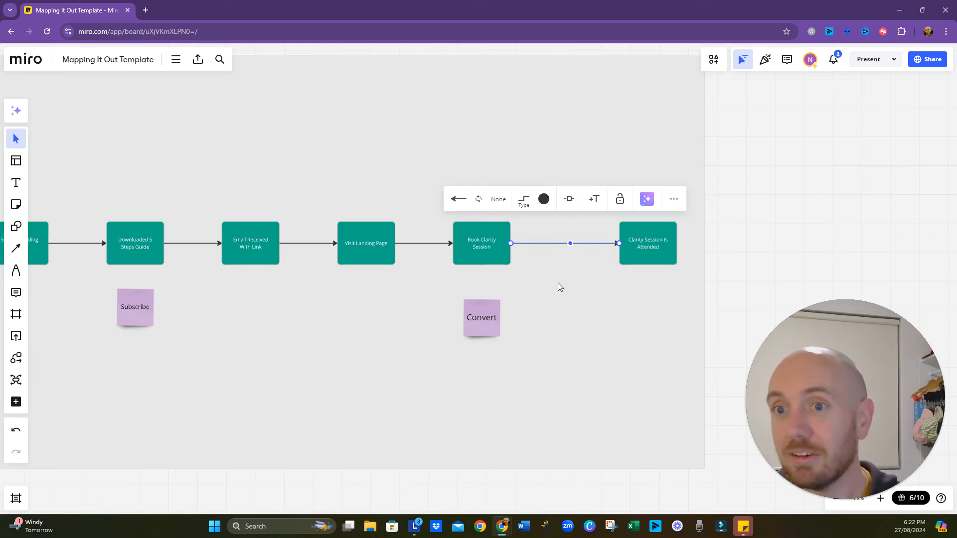
click(570, 200)
click(587, 248)
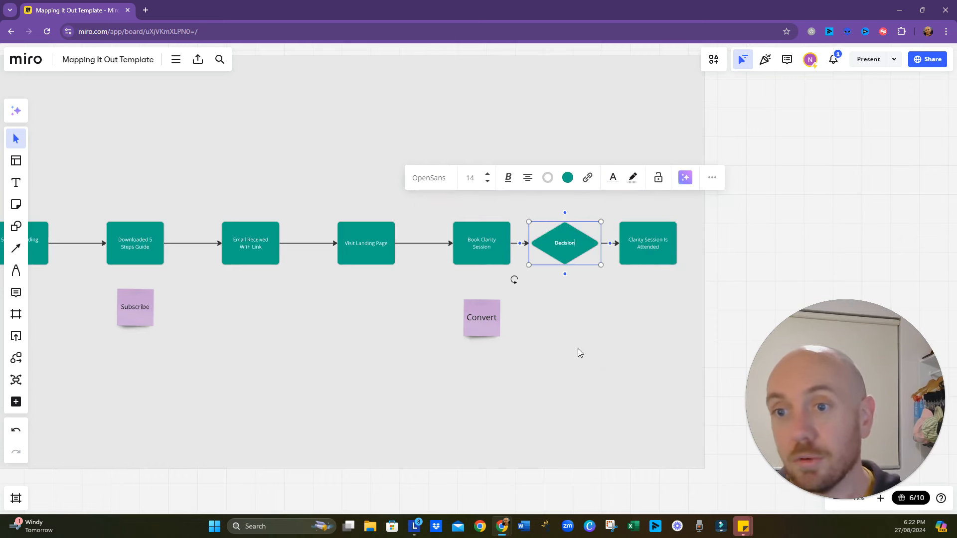
click(567, 178)
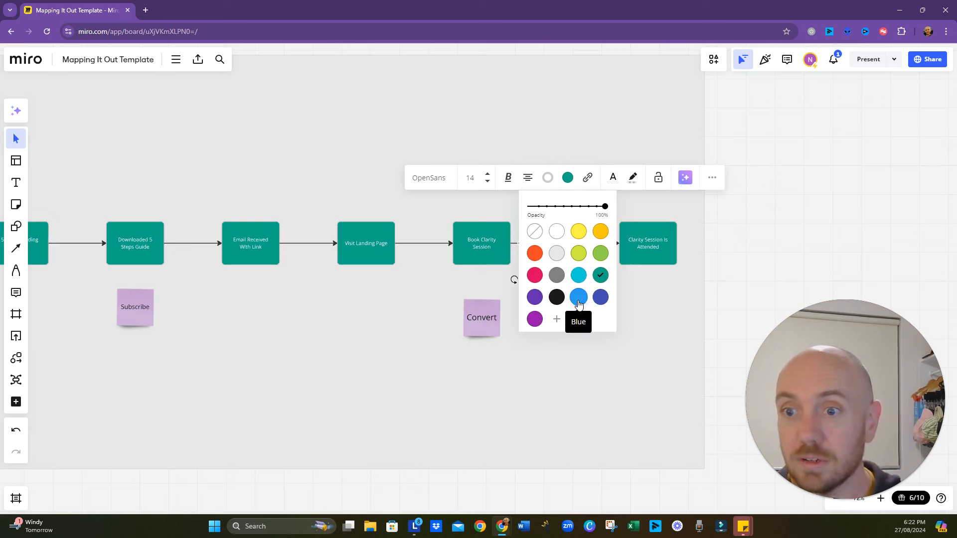
click(578, 275)
click(579, 298)
click(585, 375)
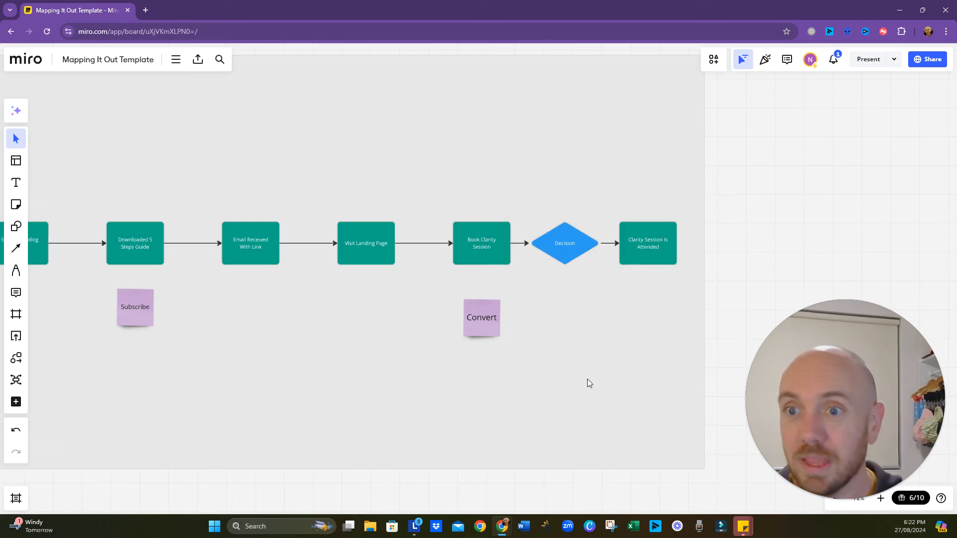
click(568, 243)
click(568, 243)
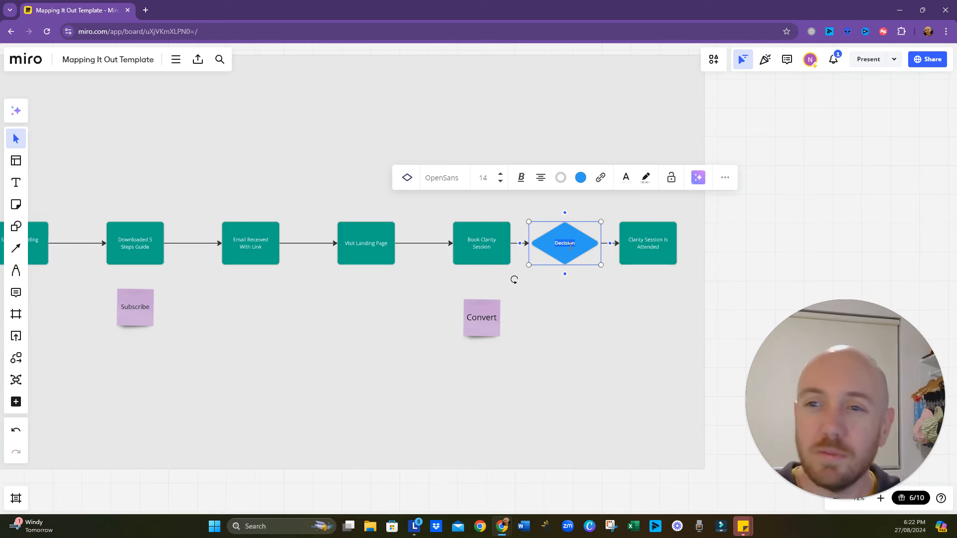
click(631, 390)
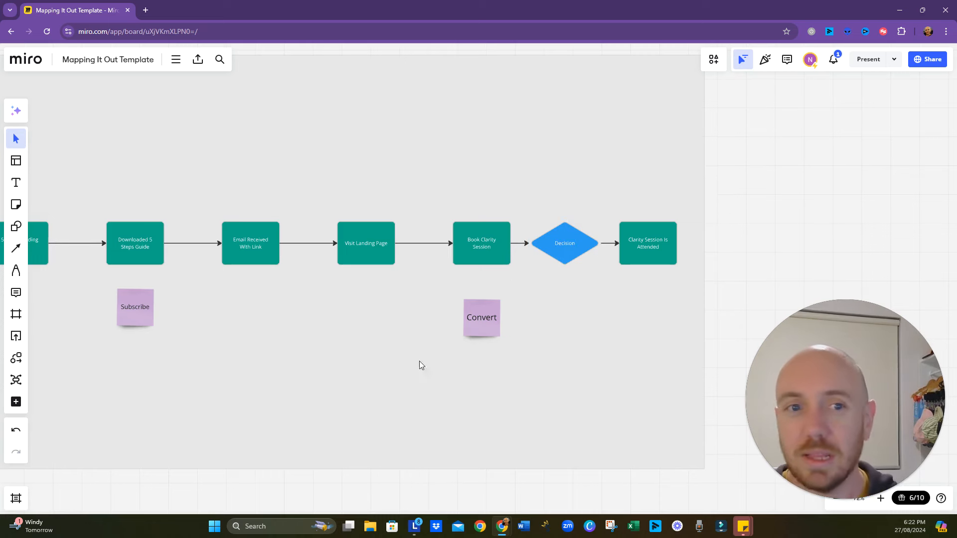
- Place a dark yellow sticky note above "Clarity Session Is Attended" and enter the text "Forget"
click(16, 206)
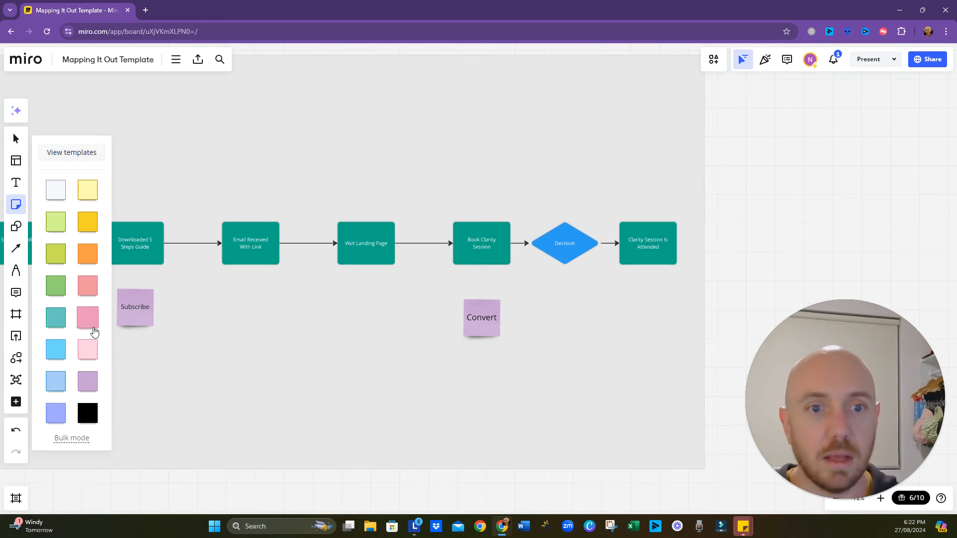
click(88, 222)
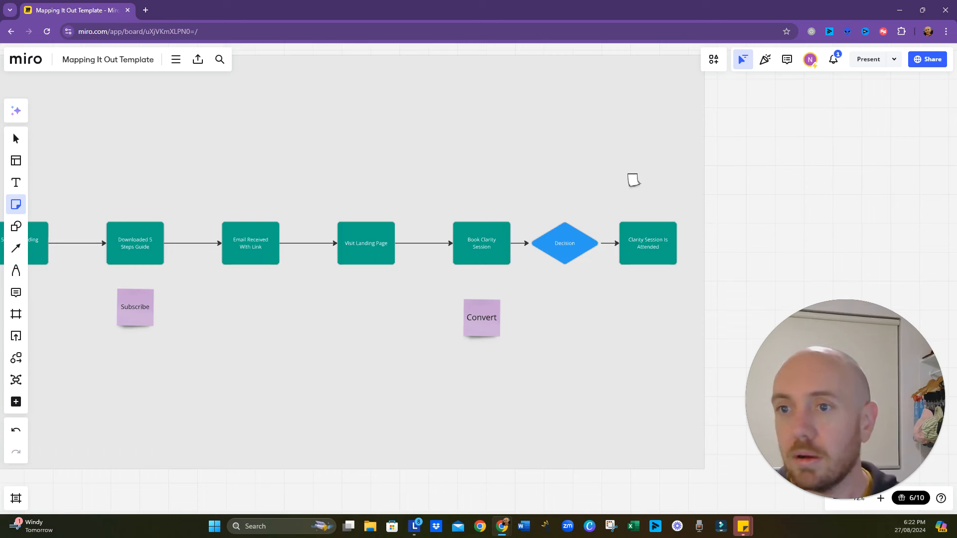
click(642, 191)
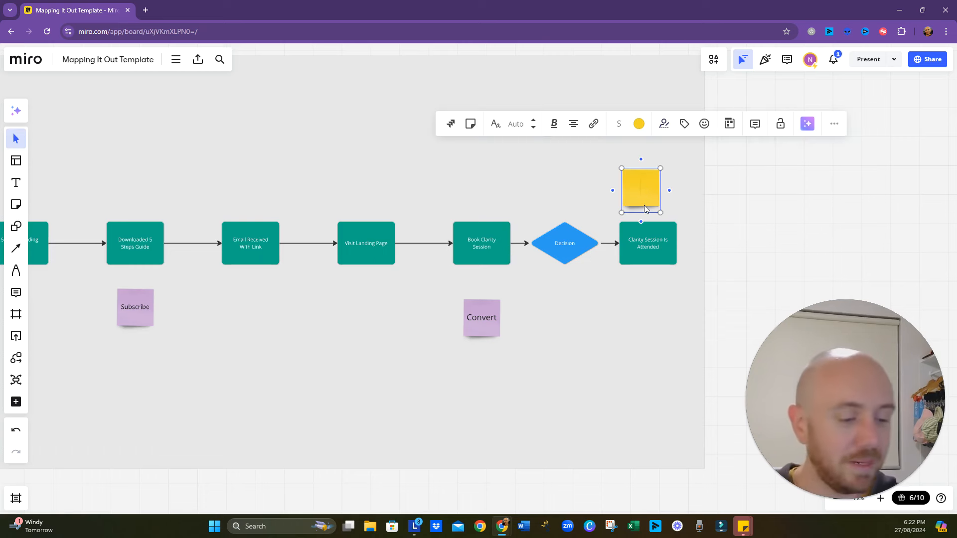
text(Forget)
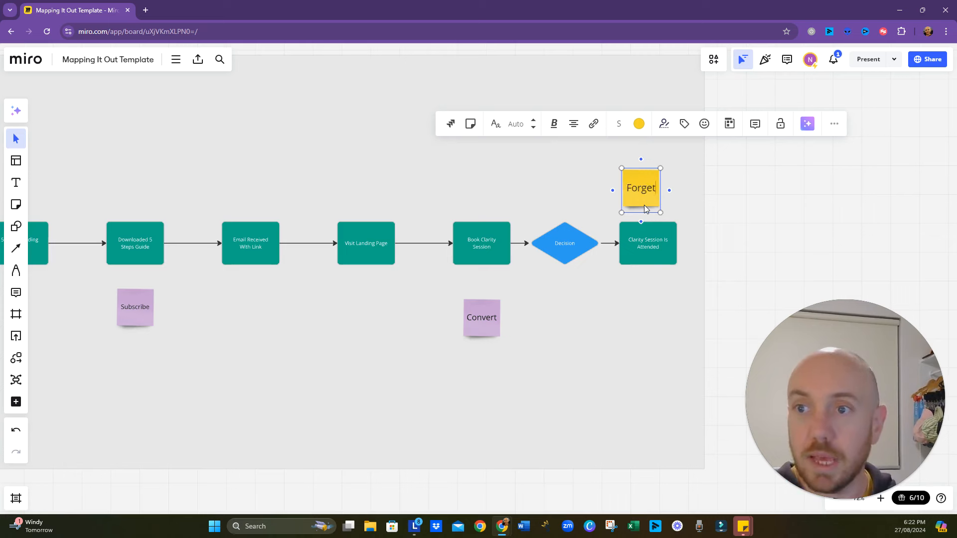
click(669, 190)
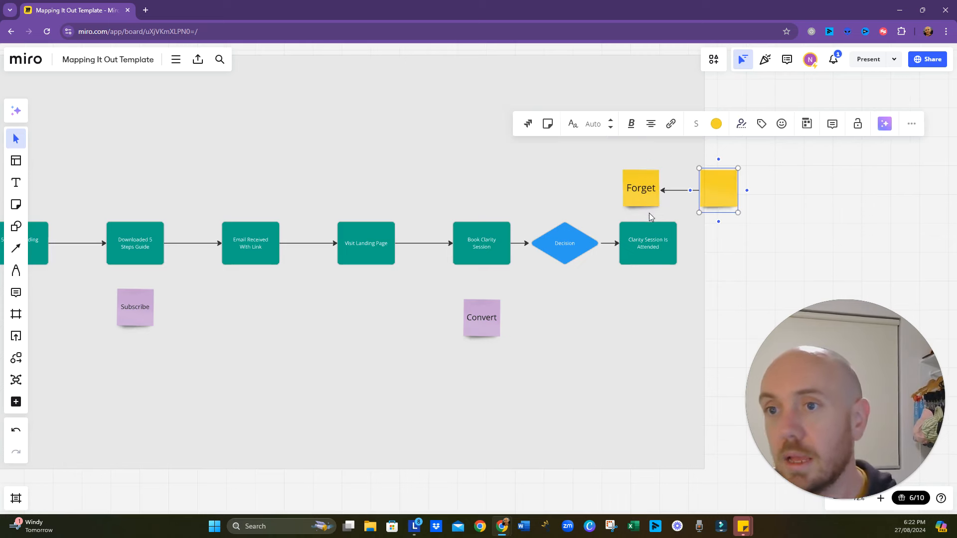
key(ctrl+z)
key(ctrl+z)
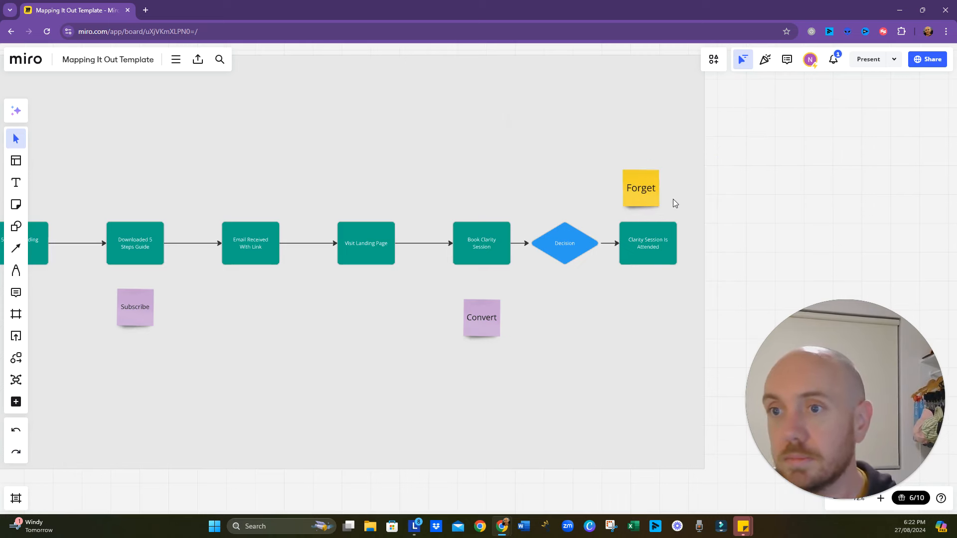
- Duplicate the "Forget" sticky note below "Clarity Session Is Attended" and change the copy's text to "Busy with something else"
click(646, 197)
drag(643, 198, 644, 306)
double_click(644, 306)
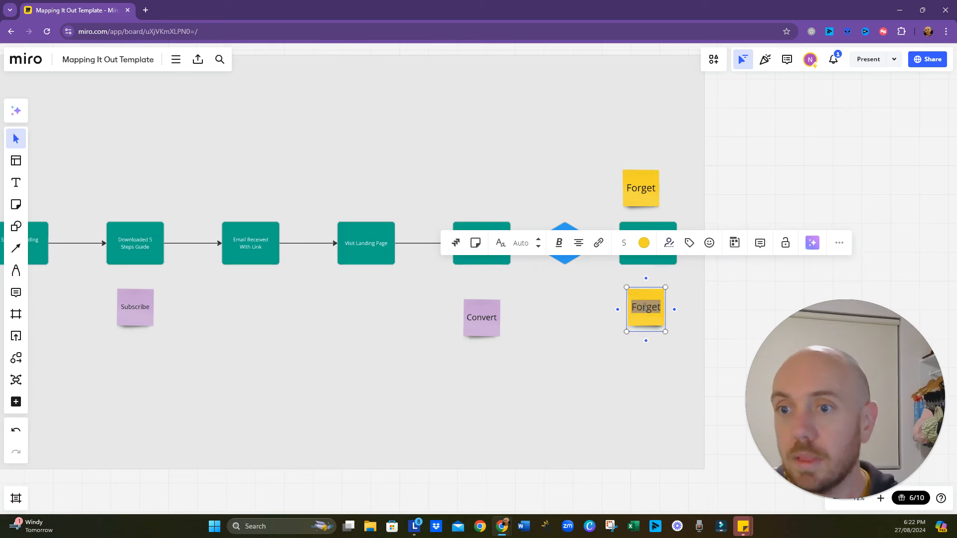
text(Busy)
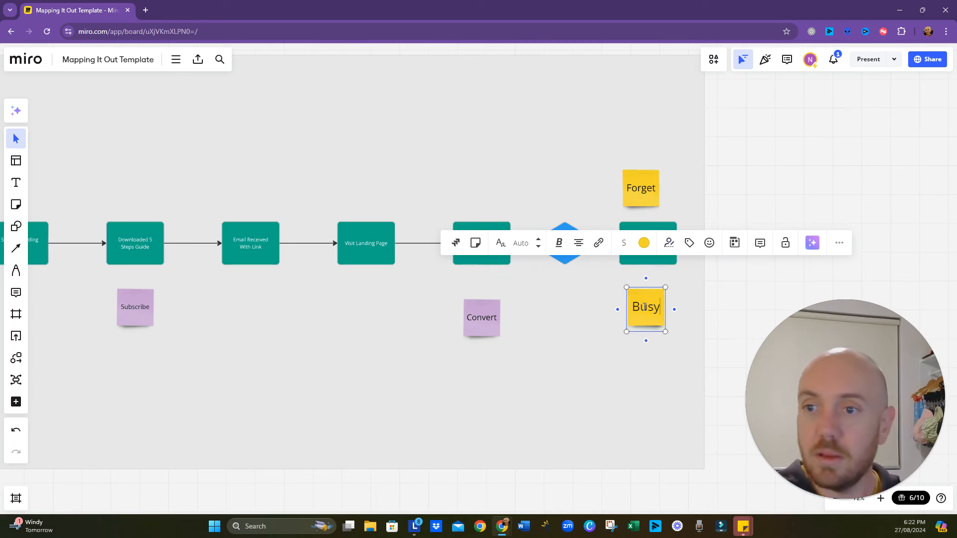
text( withs ome)
key(BackSpace)
key(BackSpace)
key(BackSpace)
key(BackSpace)
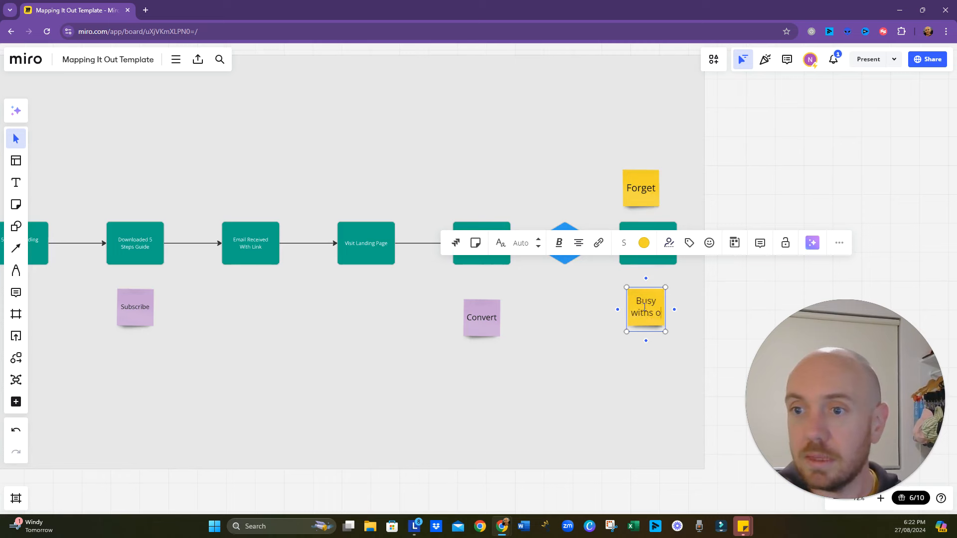
key(BackSpace)
text(somethi)
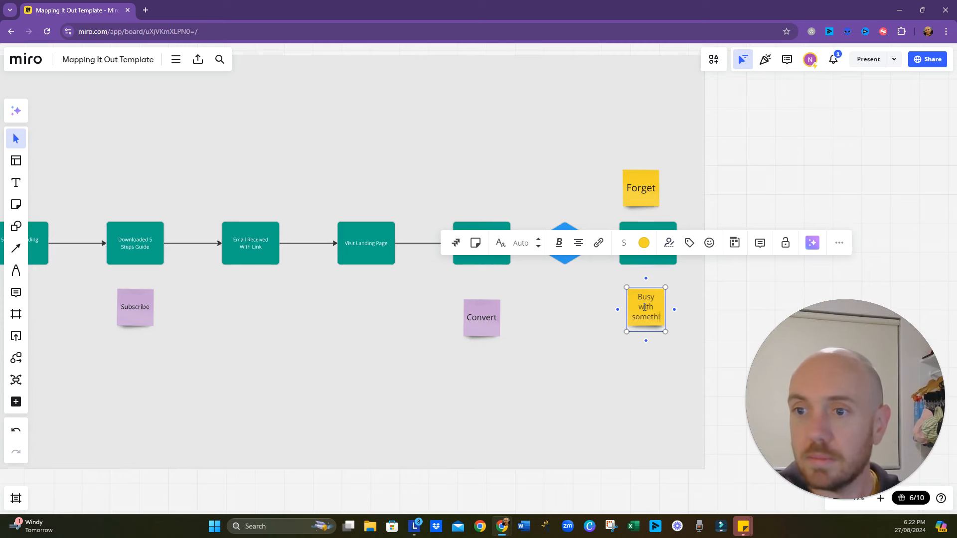
text(ng else)
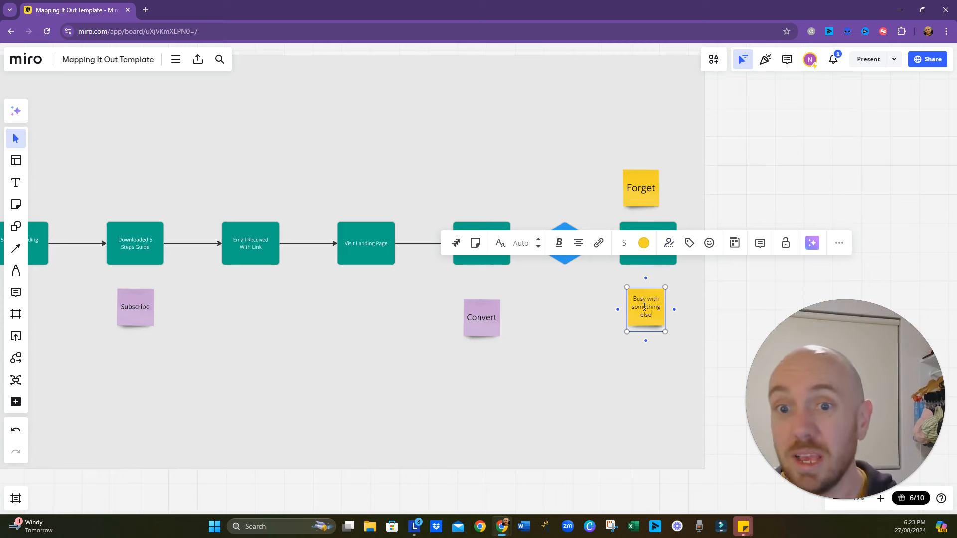
click(620, 357)
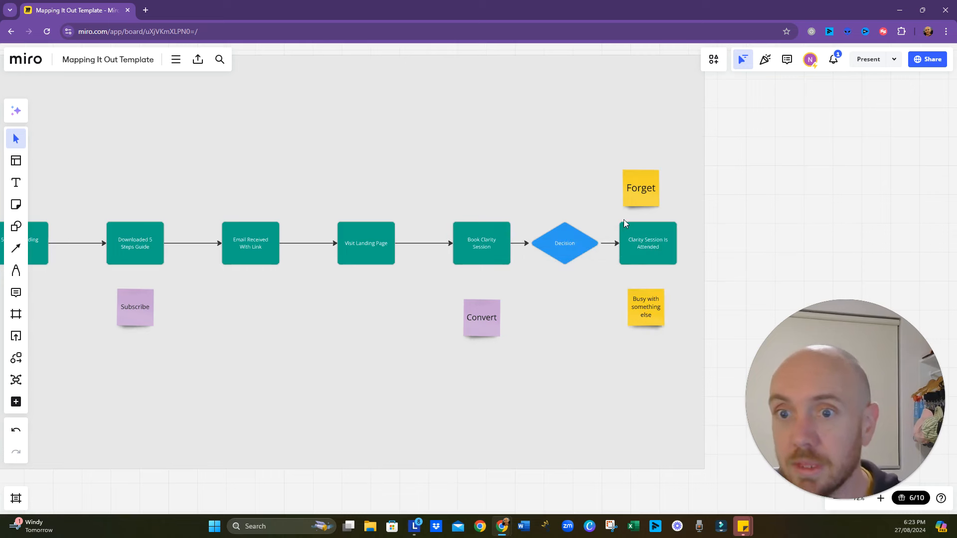
- Duplicate the "Forget" sticky note, change the copy's text to "Decided against it", and centre it above "Book Clarity Session"
click(640, 197)
drag(642, 198, 471, 187)
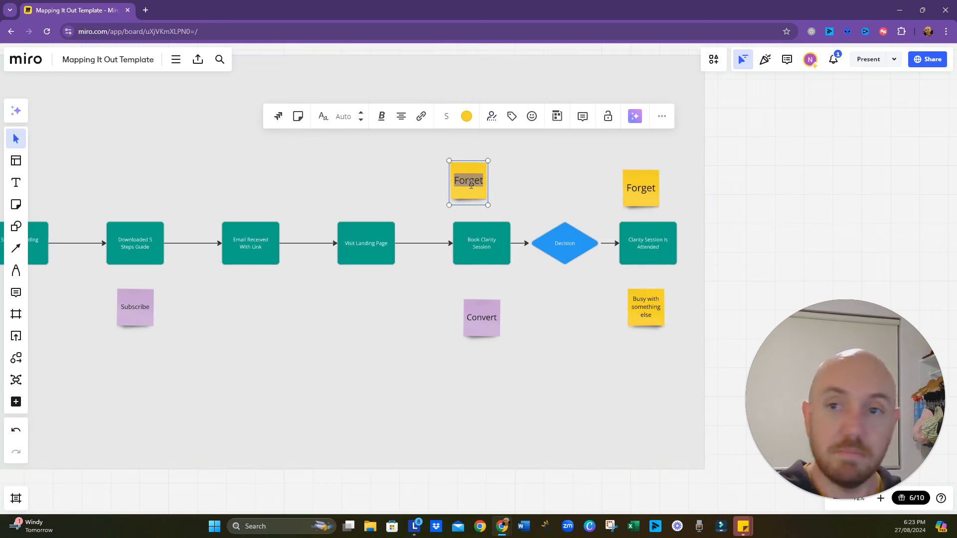
text(De)
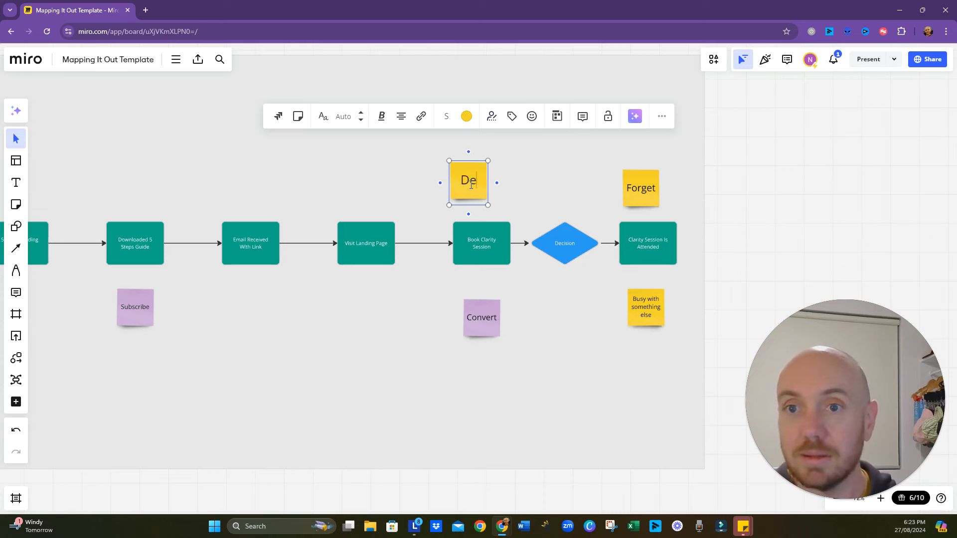
text(cided a)
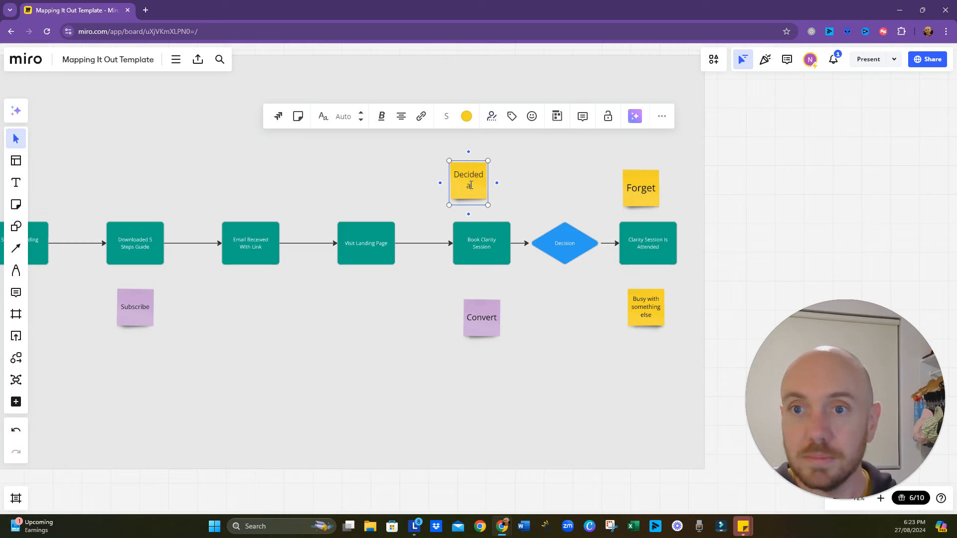
text(gainst i)
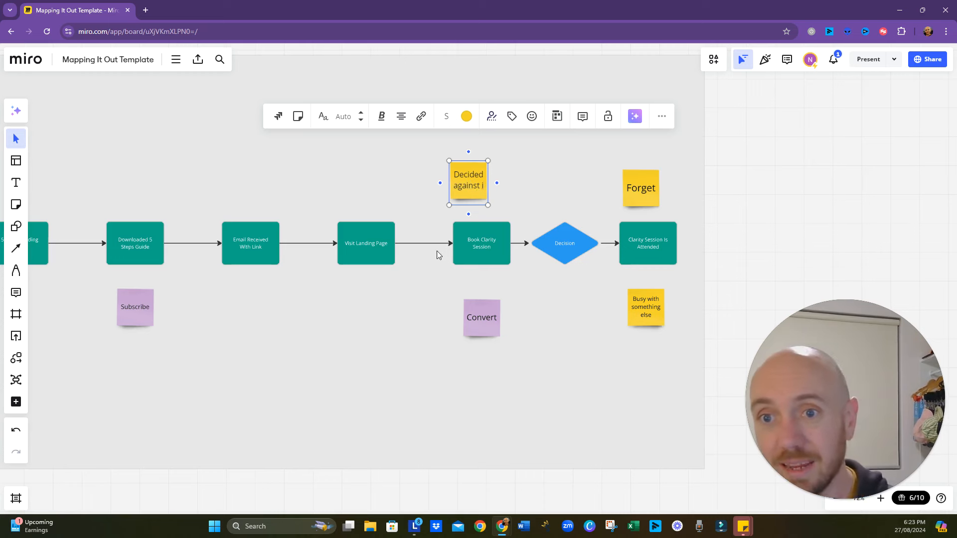
text(t)
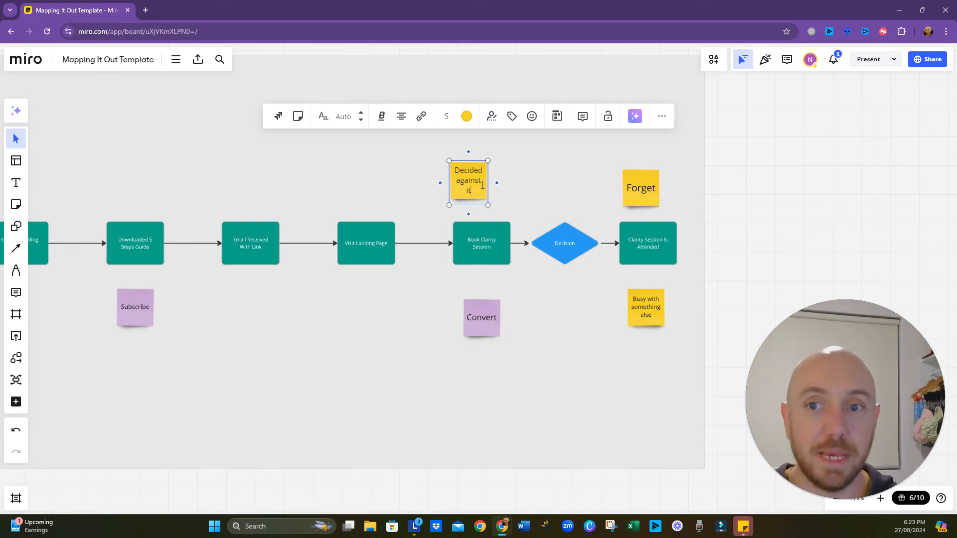
click(494, 204)
drag(486, 199, 499, 207)
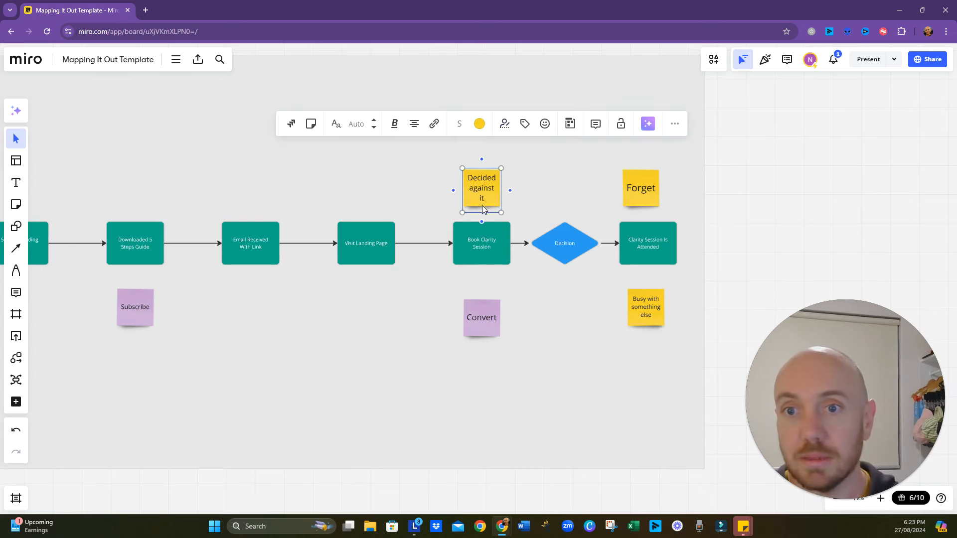
- Duplicate the "Decided against it" sticky note above "Visit Landing Page" and change the copy's text to "Open Email"
drag(485, 198, 357, 187)
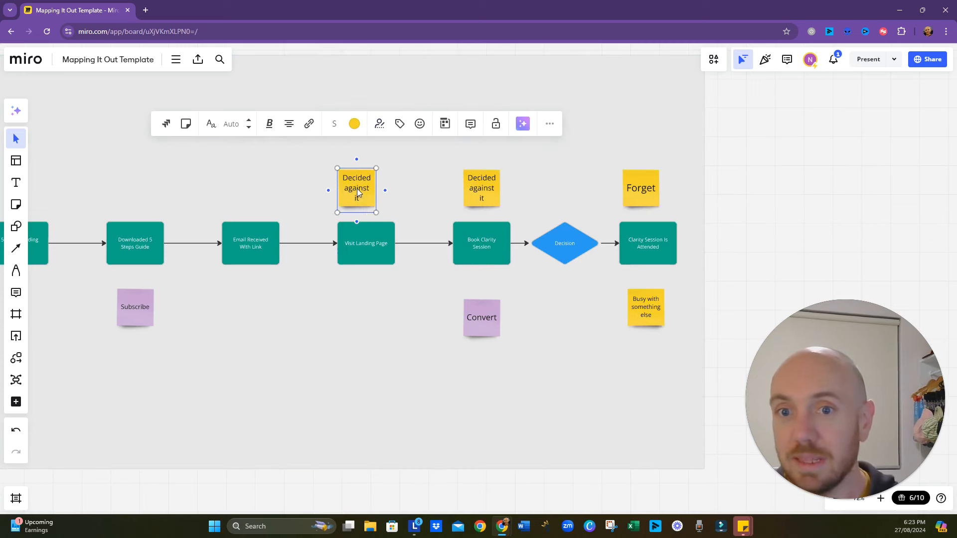
double_click(362, 197)
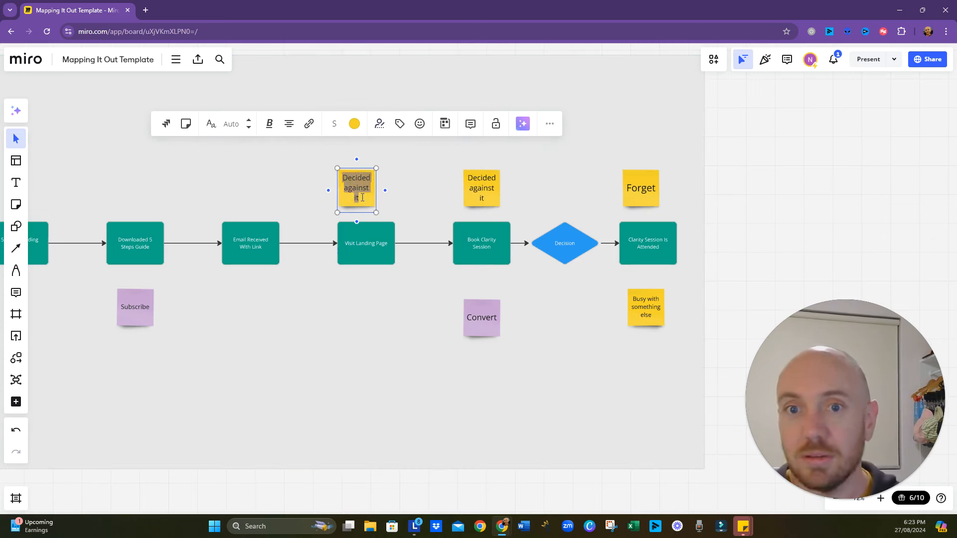
text(O)
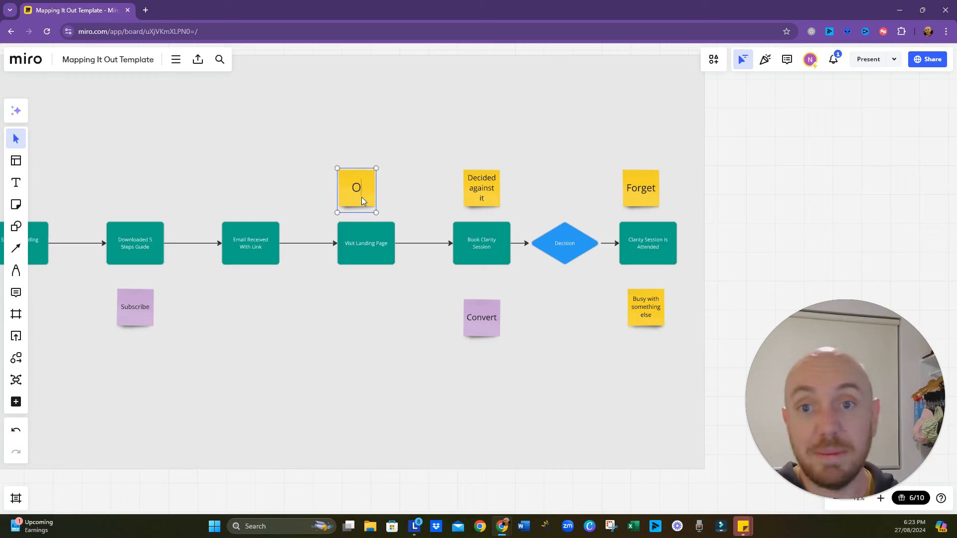
text(Penn)
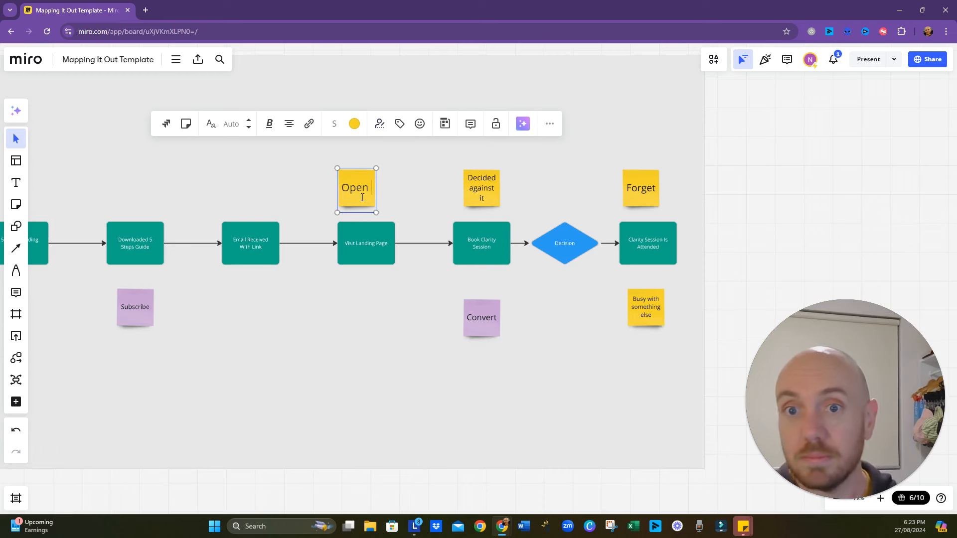
text( Email)
click(398, 286)
- Duplicate the "Open Email" sticky note centred below "Visit Landing Page" and change the copy's text to "Link Broken"
drag(357, 192, 366, 312)
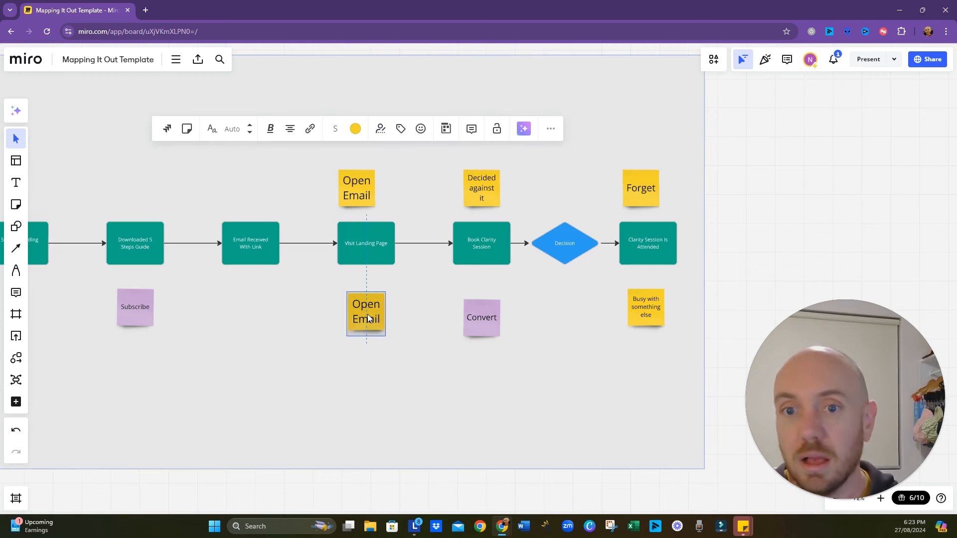
double_click(368, 314)
text(Link Broken)
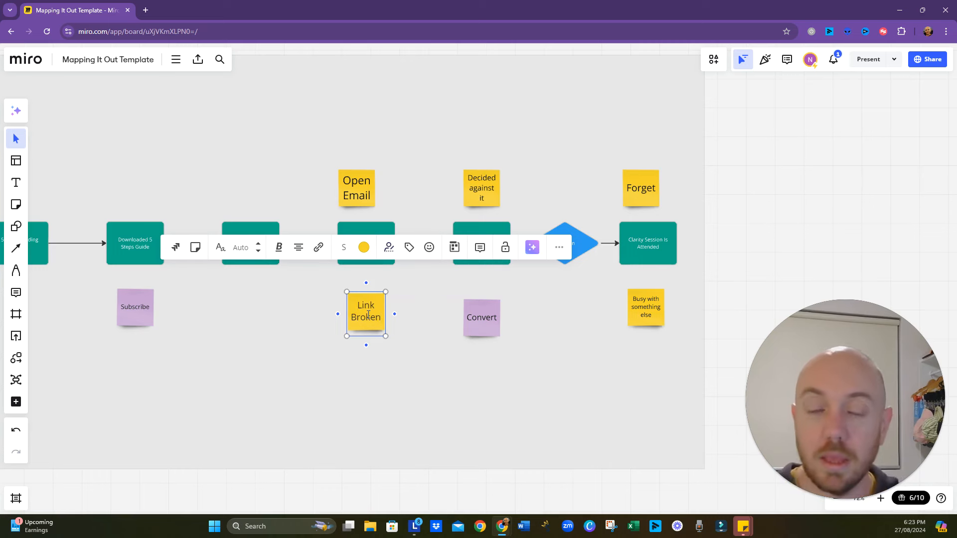
click(343, 385)
click(370, 328)
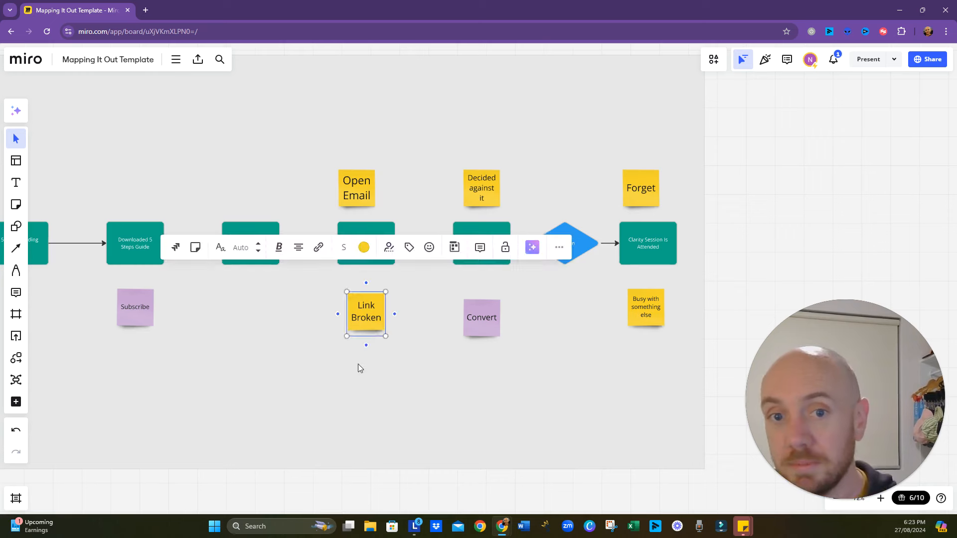
click(354, 372)
- Duplicate the "Link Broken" sticky note above "Email Received With Link" and change the copy's text to "Spam Folder"
scroll(308, 331, up, 1)
drag(308, 331, 370, 347)
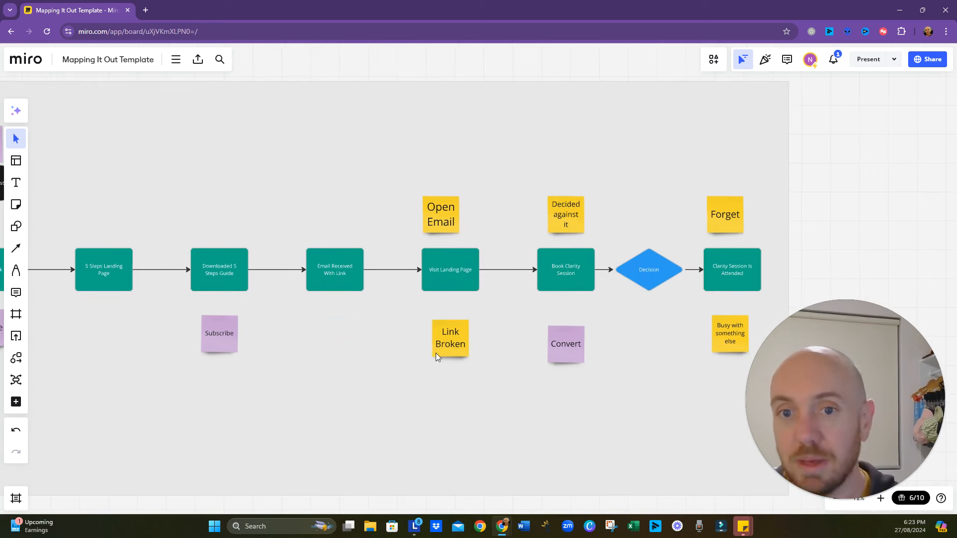
click(450, 351)
click(327, 297)
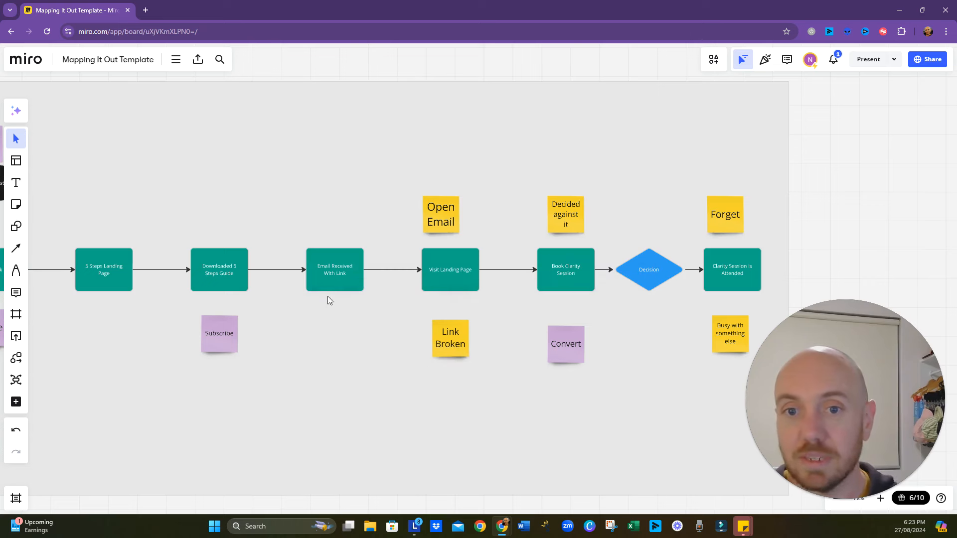
click(455, 342)
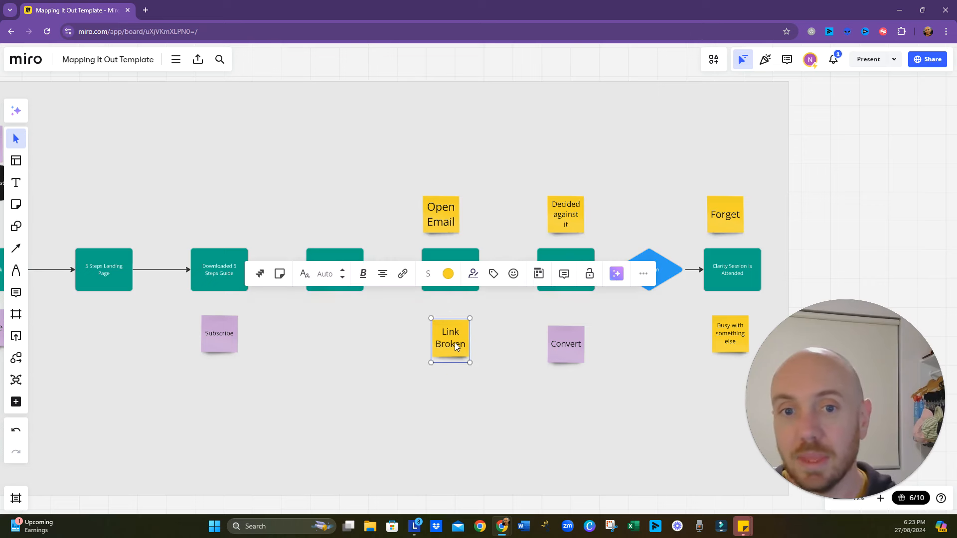
drag(454, 342, 329, 212)
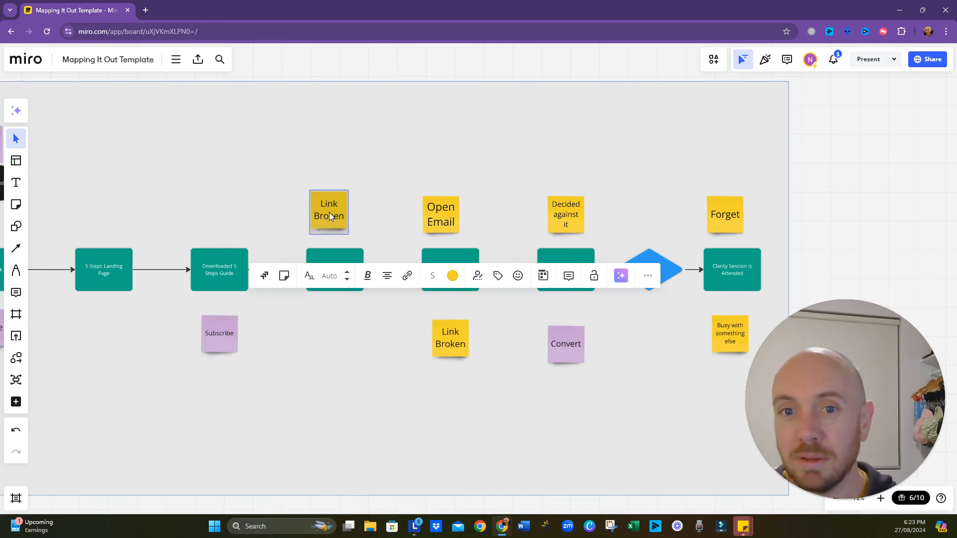
double_click(329, 214)
key(ctrl+a)
text(Spa)
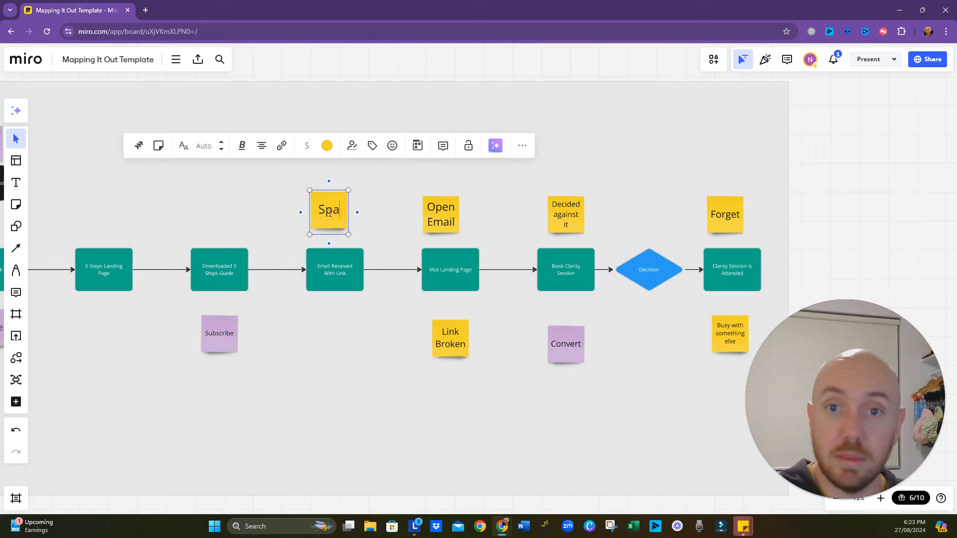
text(m Folder)
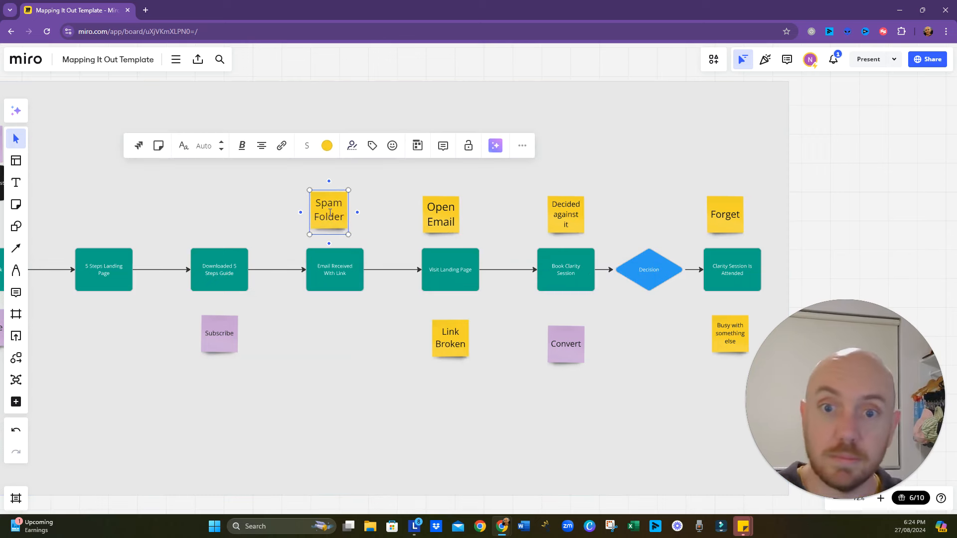
key(Escape)
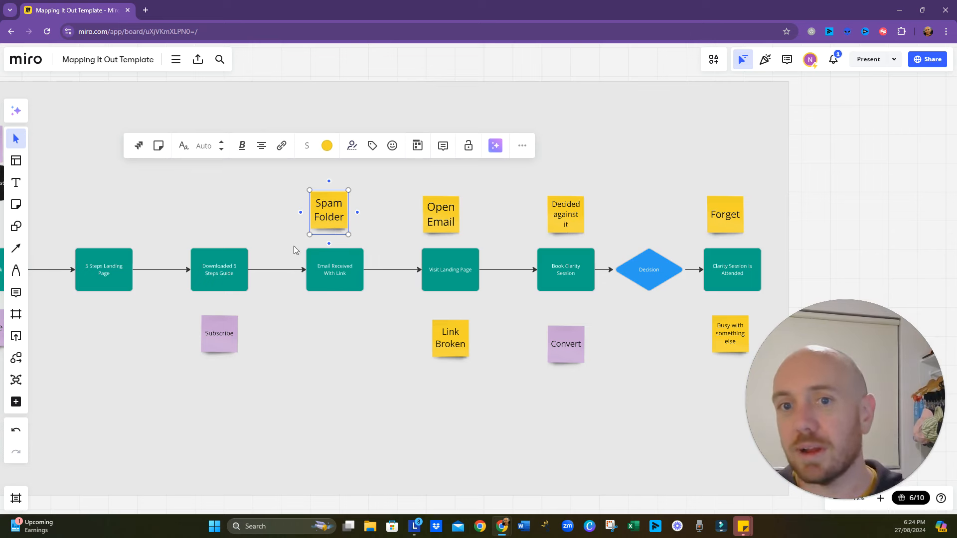
- Reword the sticky note above "Visit Landing Page" to "Didnt Open Email"
click(444, 209)
double_click(444, 207)
text(Didnt Open)
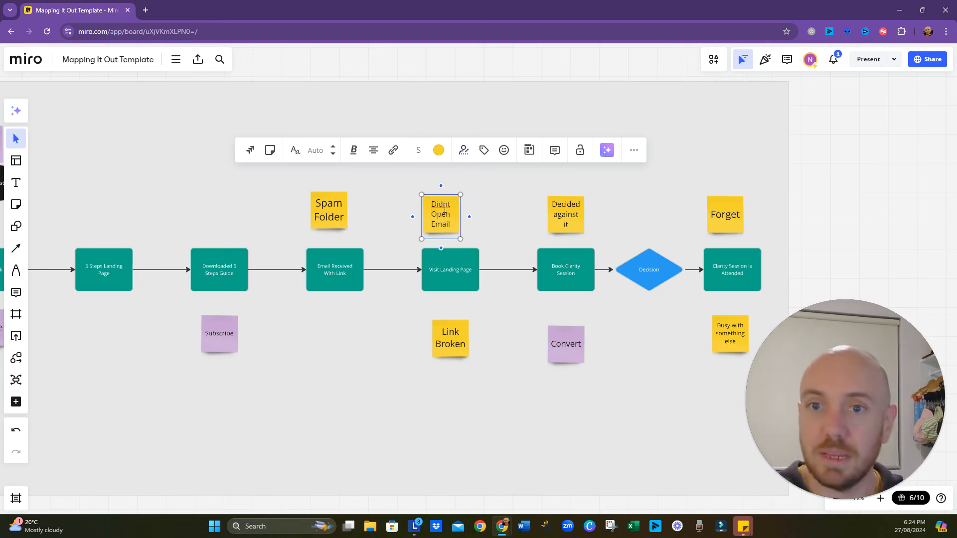
- Duplicate the "Spam Folder" sticky note above "Downloaded 5 Steps Guide" and change the copy's text to "Didn't fill in form"
click(324, 217)
drag(280, 356, 333, 372)
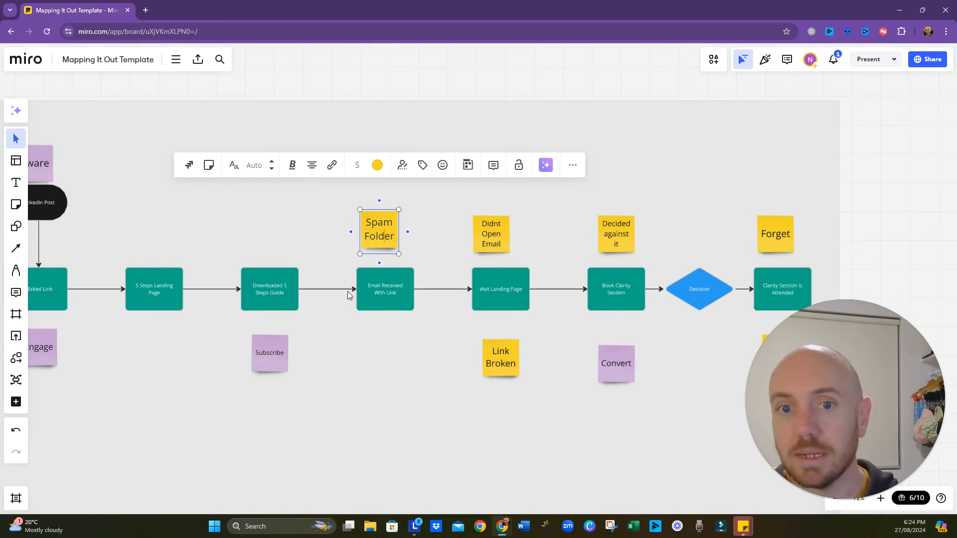
click(319, 299)
click(384, 237)
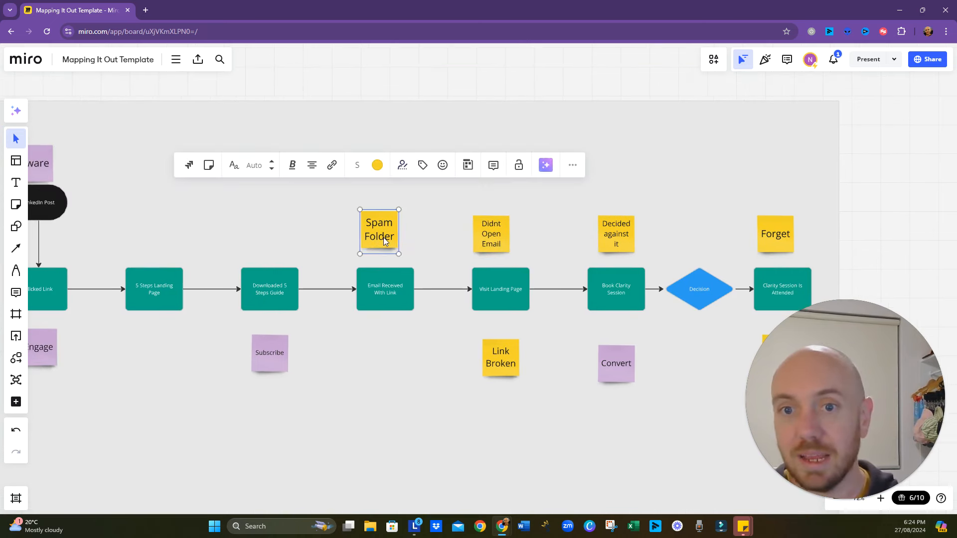
drag(384, 238, 265, 239)
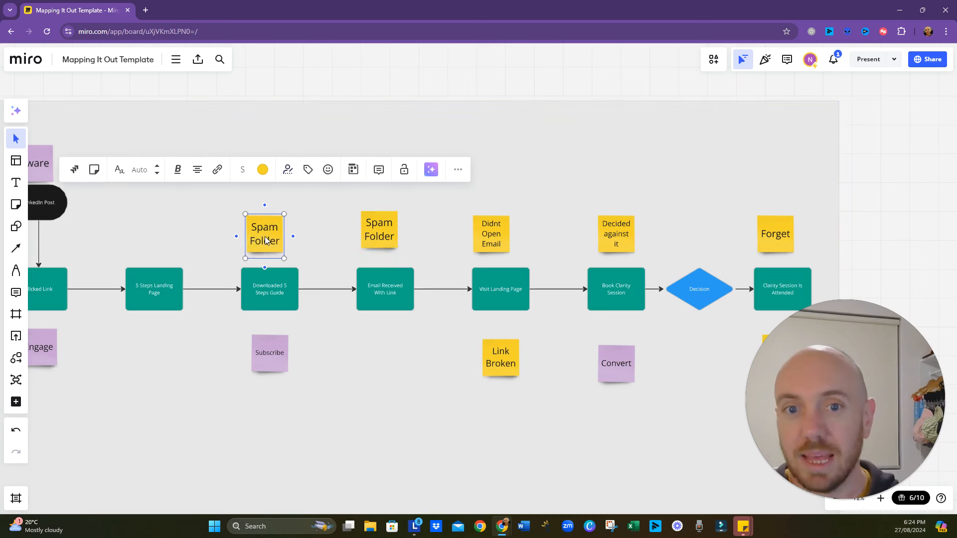
text(Did)
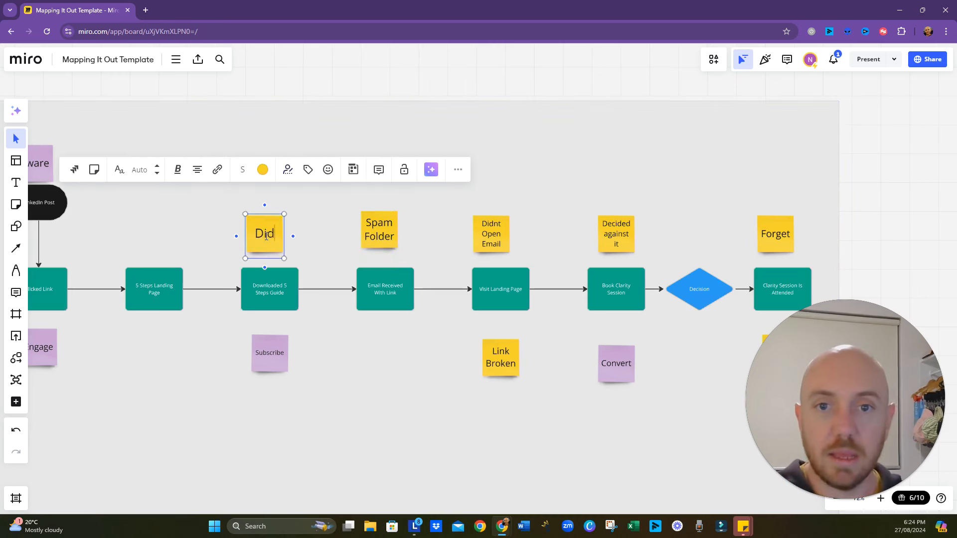
text(n't fill in form)
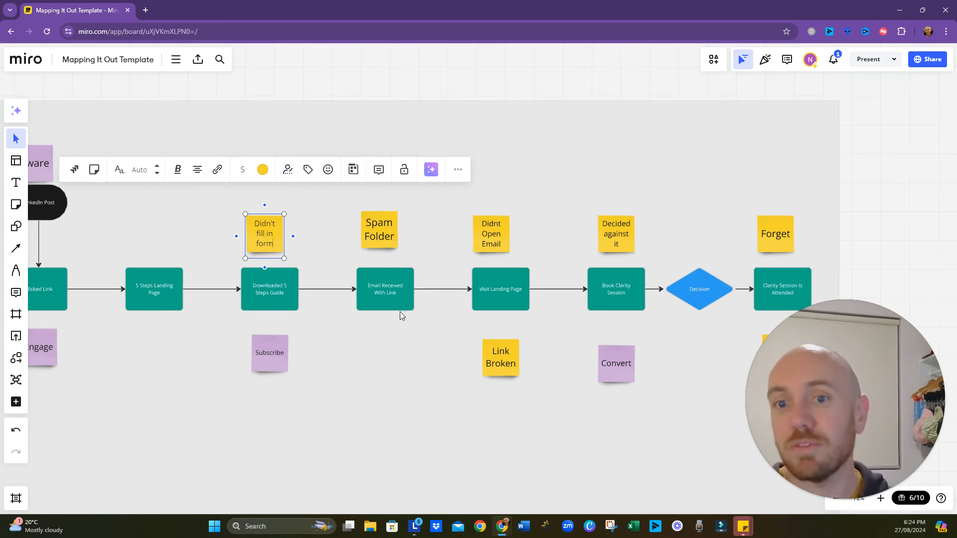
right_click(342, 342)
click(325, 393)
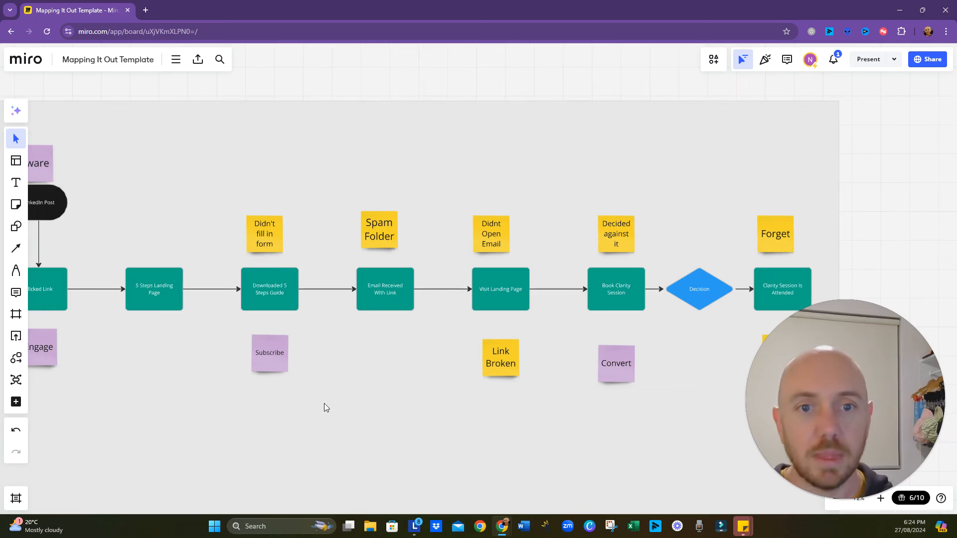
- Duplicate the "Didn't fill in form" sticky note and place the copy above "5 Steps Landing Page"
drag(324, 404, 439, 450)
click(377, 293)
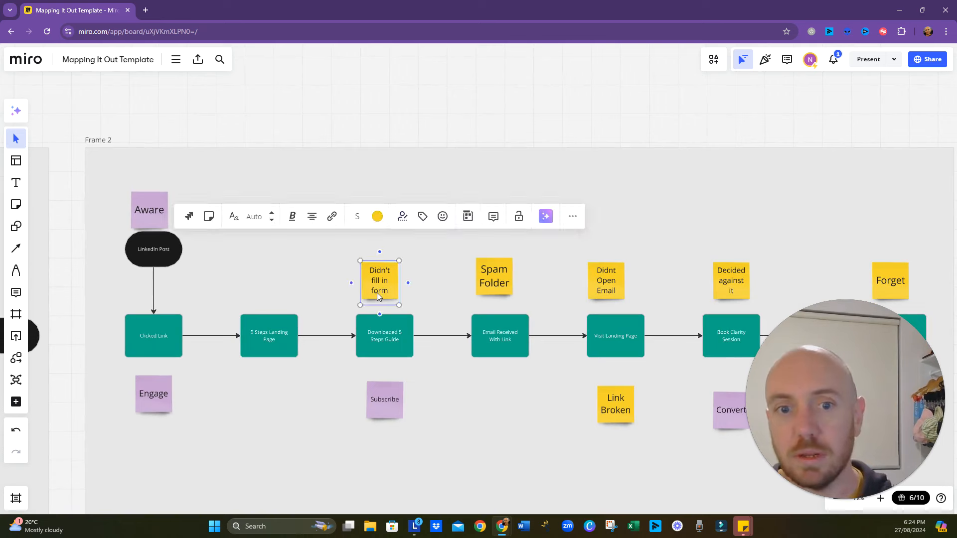
drag(377, 293, 363, 303)
drag(261, 284, 273, 282)
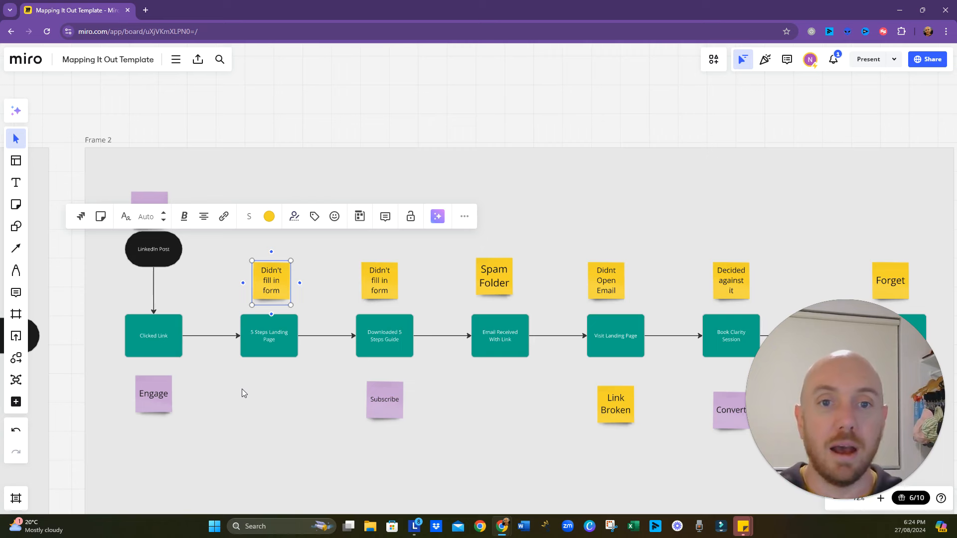
- Change the text of the decision diamond between "Book Clarity Session" and "Clarity Session Is Attended" to "Attends?"
click(224, 293)
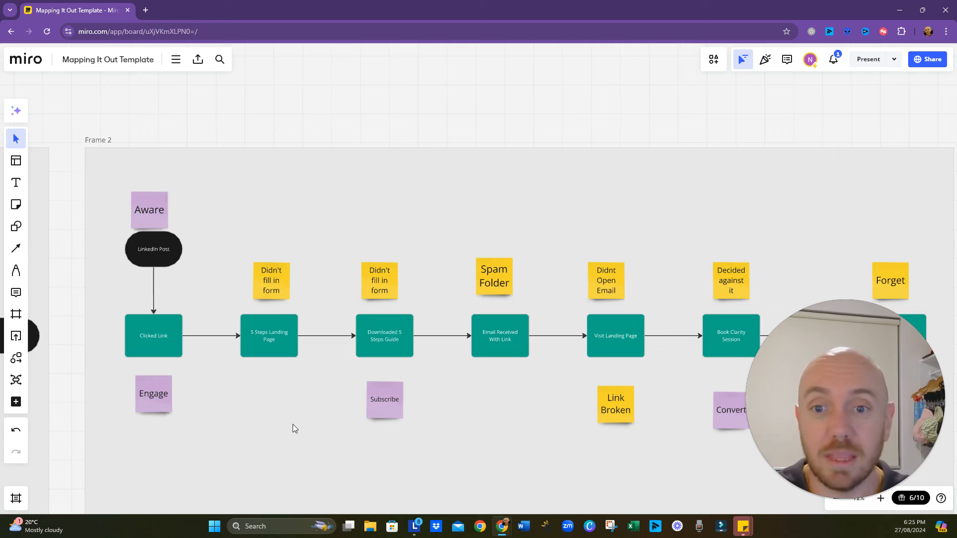
drag(294, 429, 186, 390)
drag(710, 335, 634, 332)
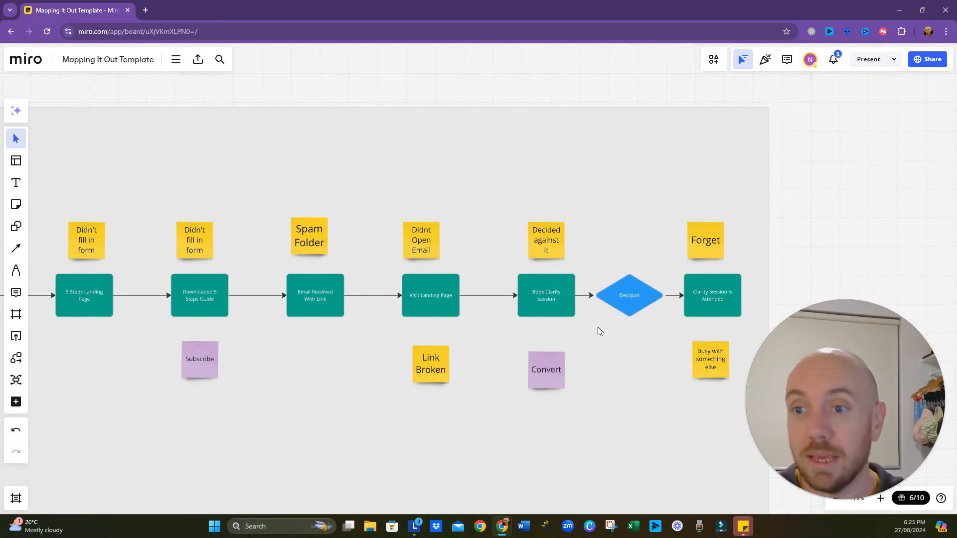
click(630, 303)
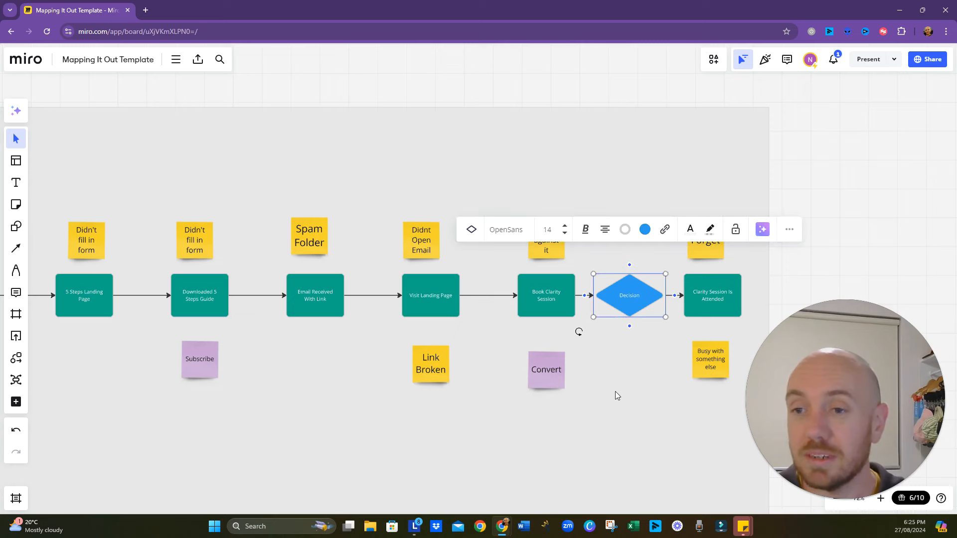
double_click(637, 295)
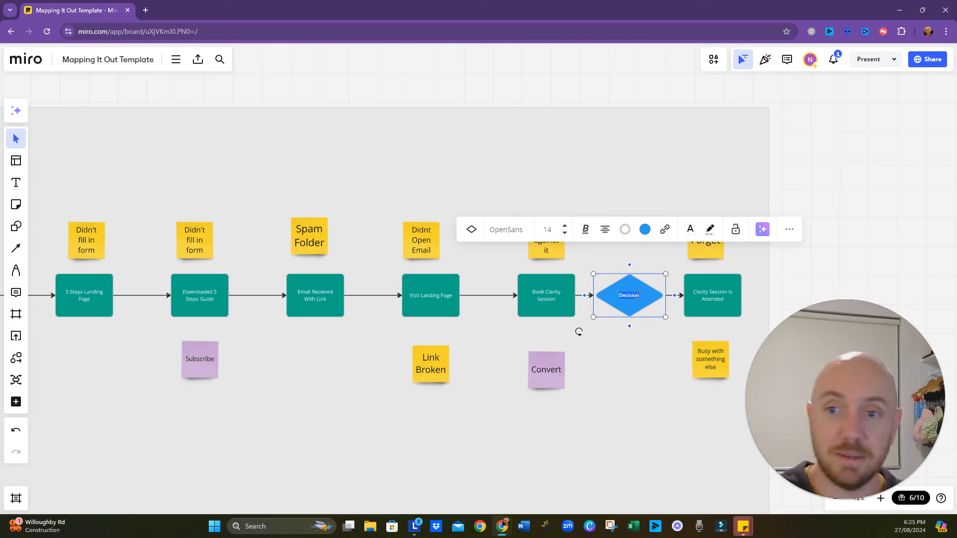
text(Attend)
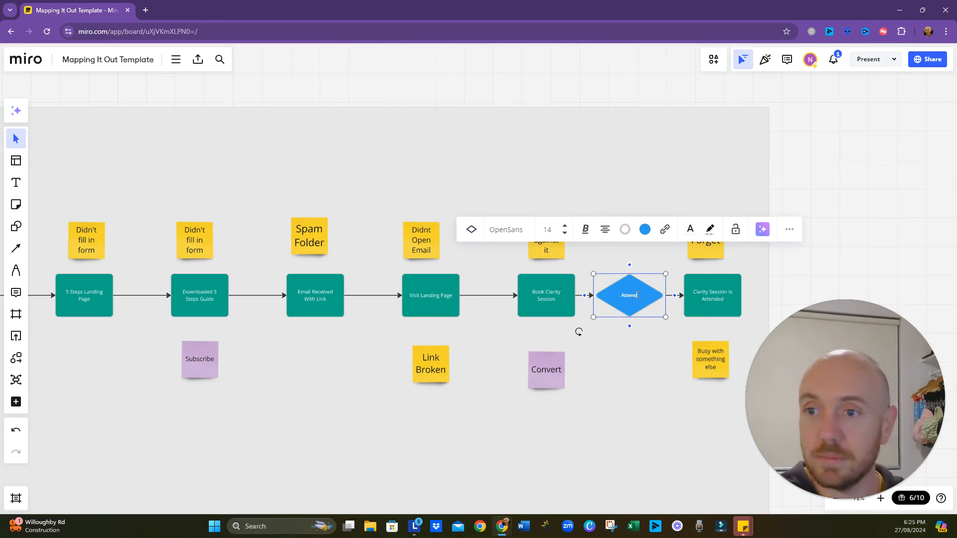
text(s?)
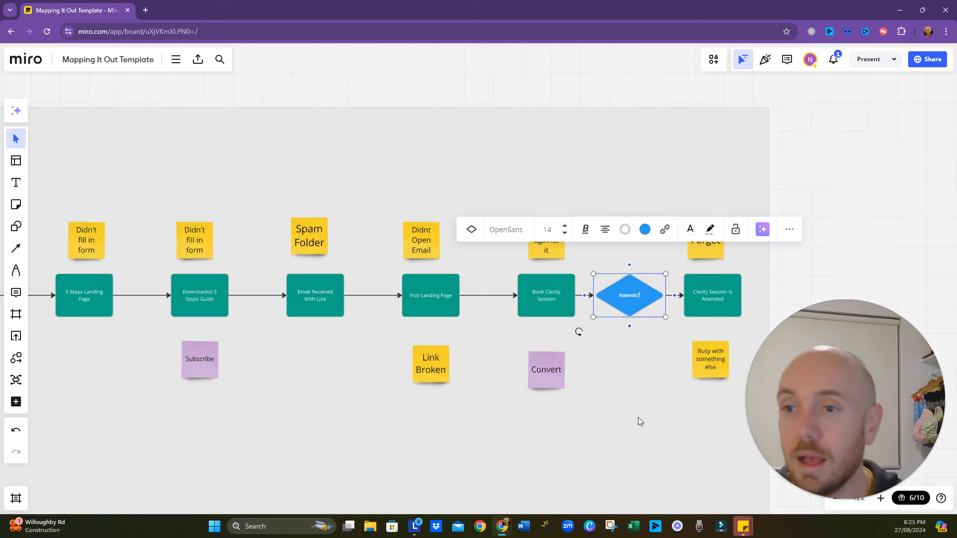
click(636, 476)
- Add a connected decision diamond directly below the "Attends?" diamond
click(631, 312)
click(630, 326)
click(658, 316)
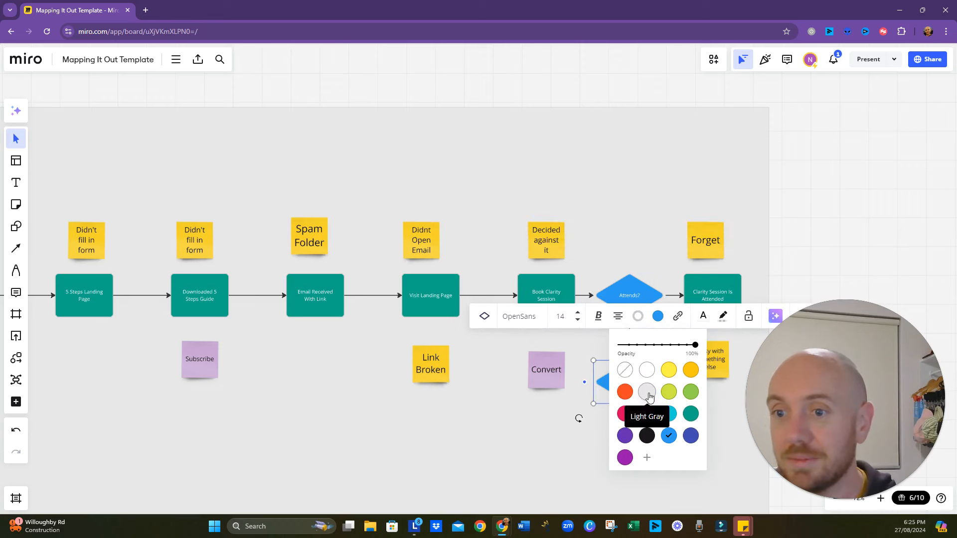
click(625, 413)
click(680, 436)
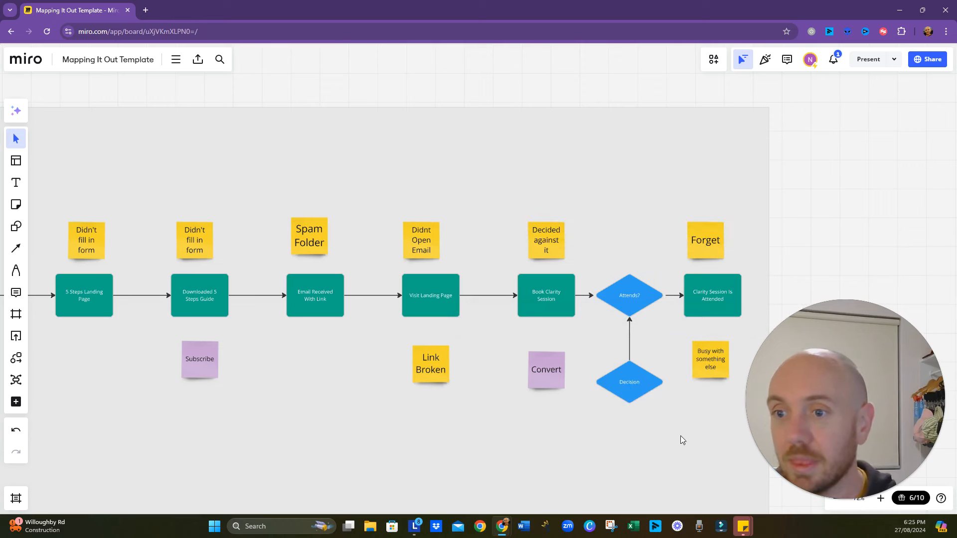
- Move the "Busy with something else" sticky note next to the "Forget" sticky note above "Clarity Session Is Attended"
drag(680, 435, 615, 406)
click(649, 345)
drag(648, 343, 669, 209)
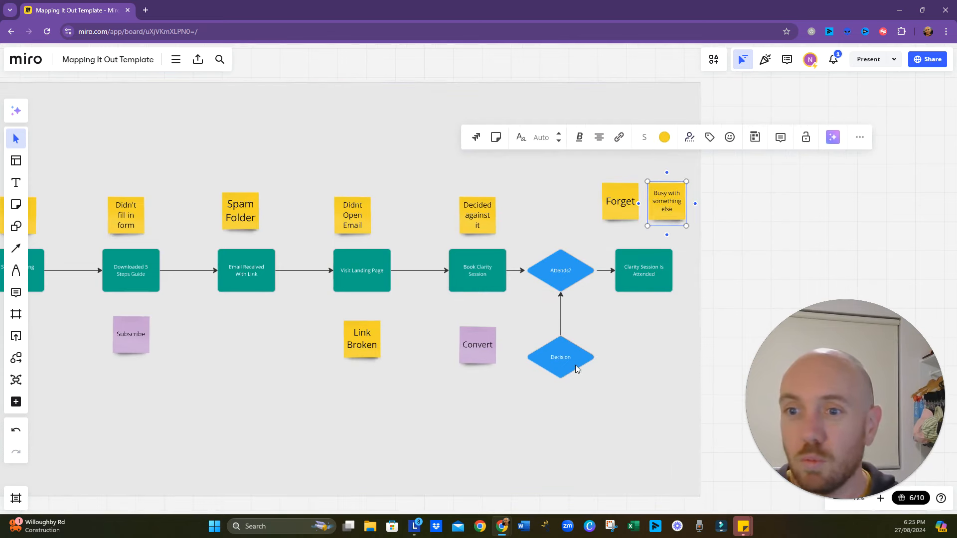
- Switch the new diamond below "Attends?" to a process rectangle and fill it with orange-red
click(576, 366)
click(403, 291)
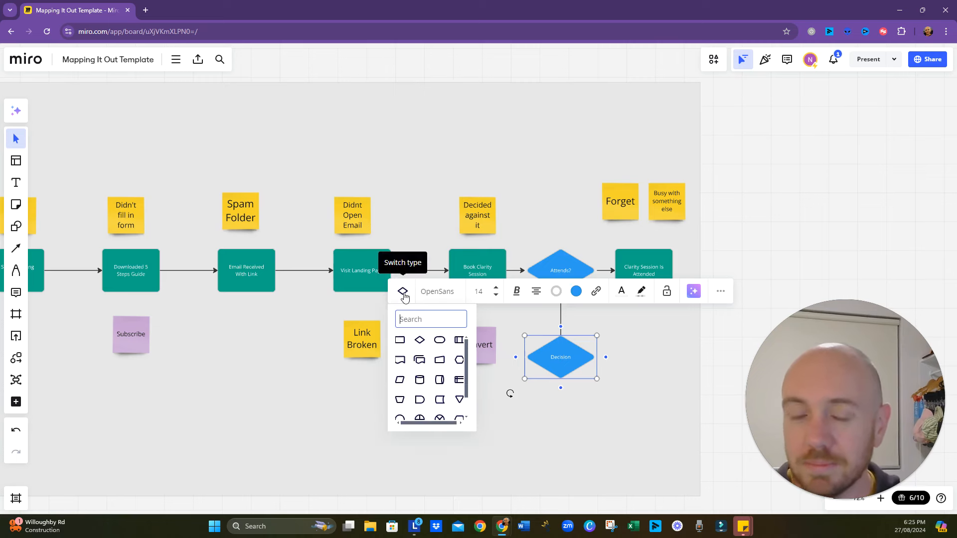
click(400, 340)
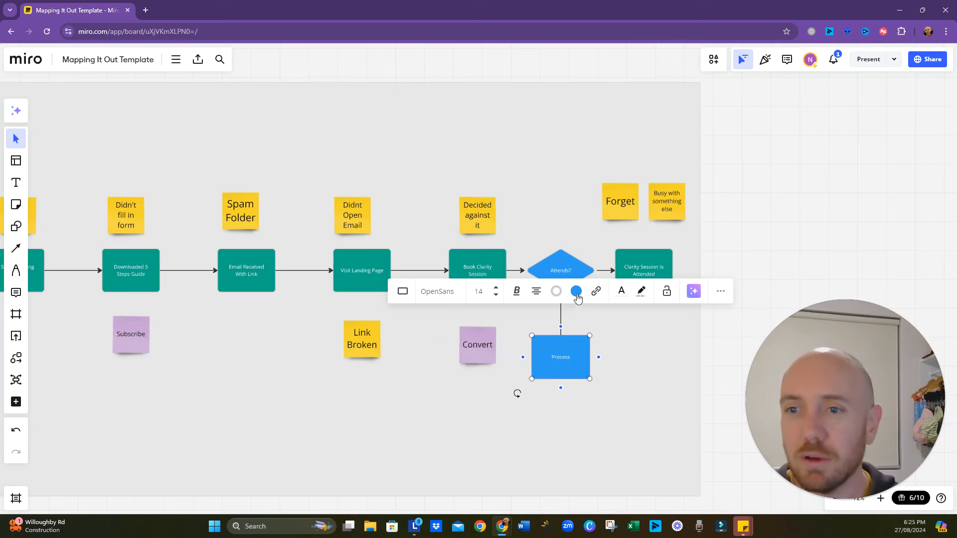
click(577, 298)
click(543, 367)
click(507, 438)
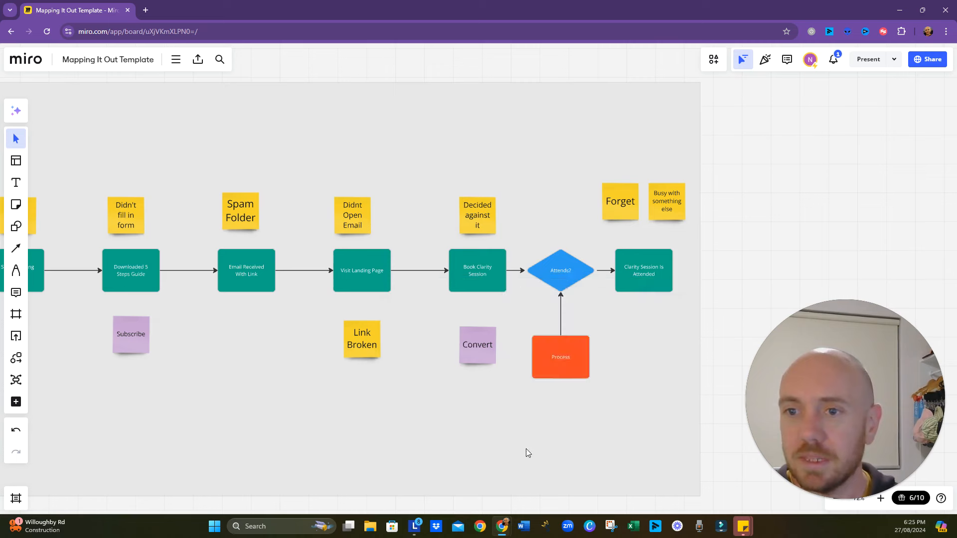
- Reverse the connector between "Attends?" and the orange-red box so its arrow points down to the box
click(578, 360)
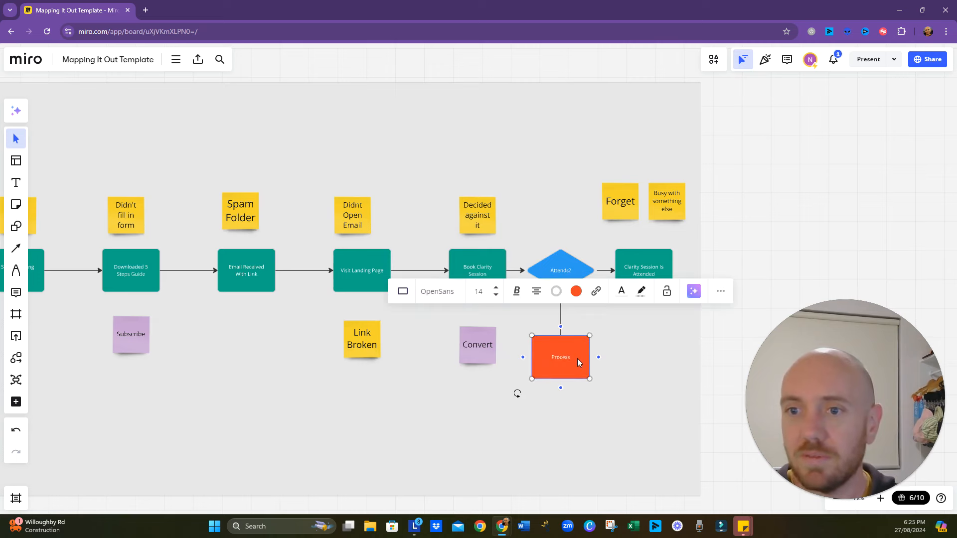
click(560, 324)
click(474, 248)
click(574, 387)
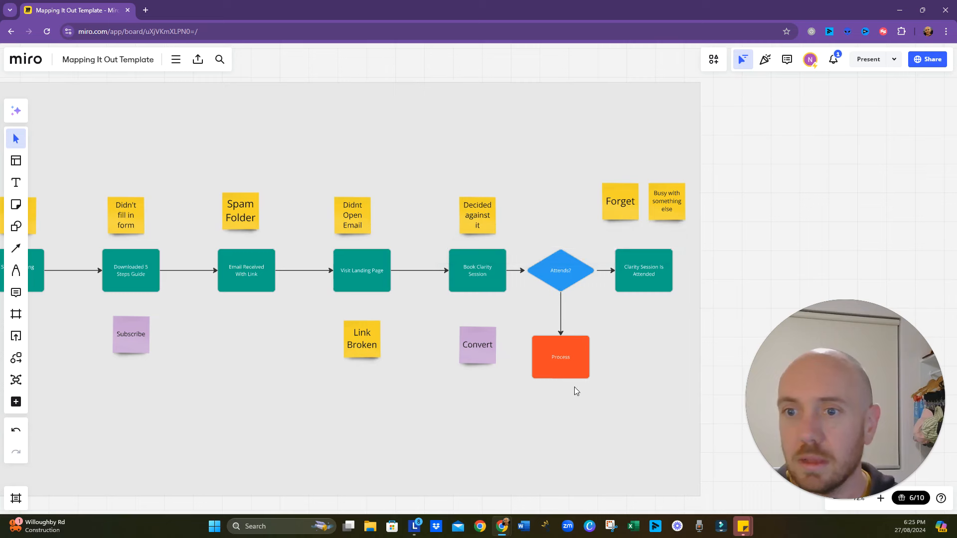
- Label the orange-red box below "Attends?" as "Does Not Attend"
click(567, 357)
double_click(567, 357)
text(Do)
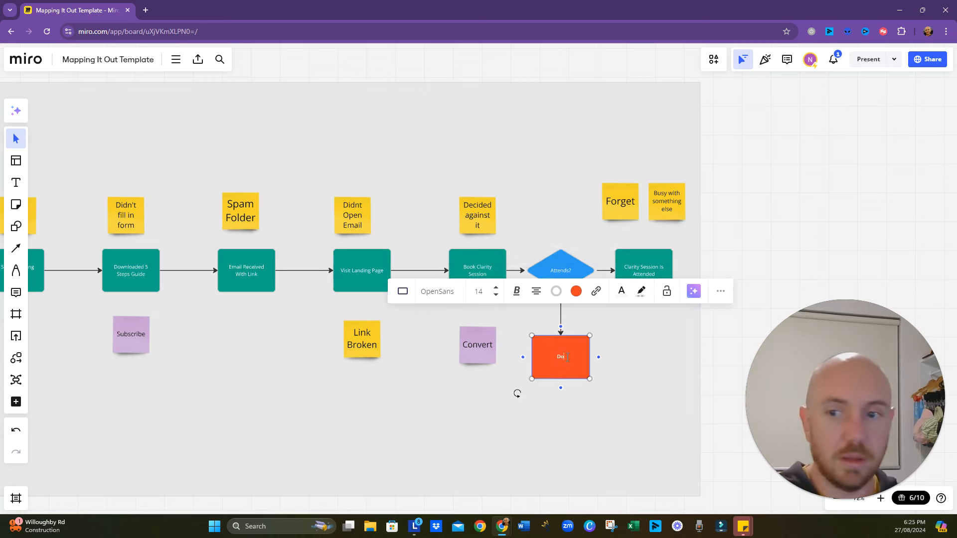
text(es Not attend)
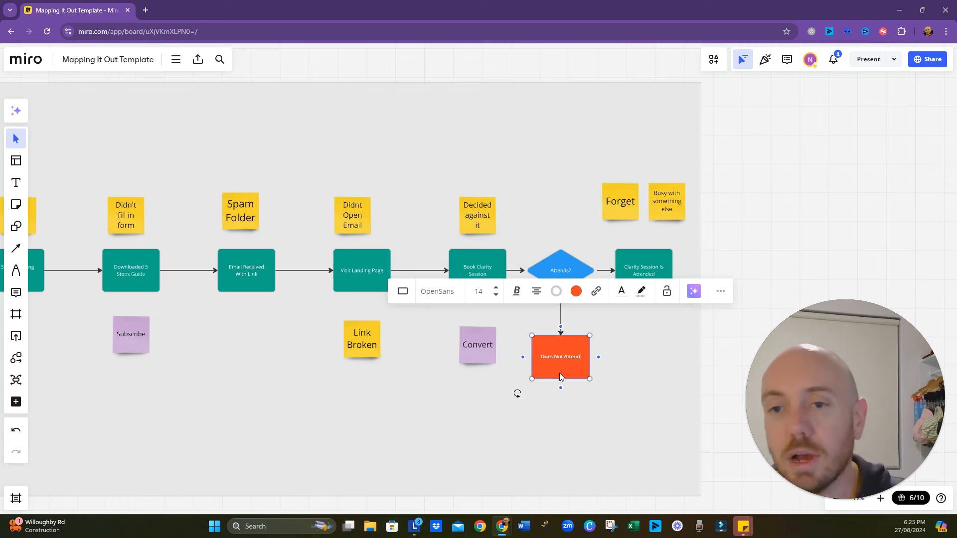
click(523, 438)
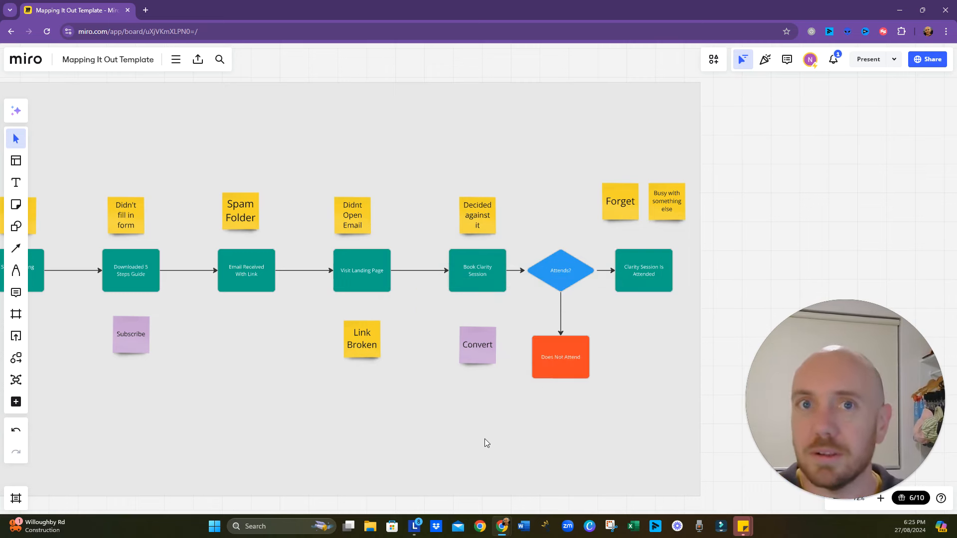
mouse_move(498, 417)
mouse_down()
mouse_move(505, 439)
mouse_move(532, 443)
mouse_move(501, 436)
mouse_up()
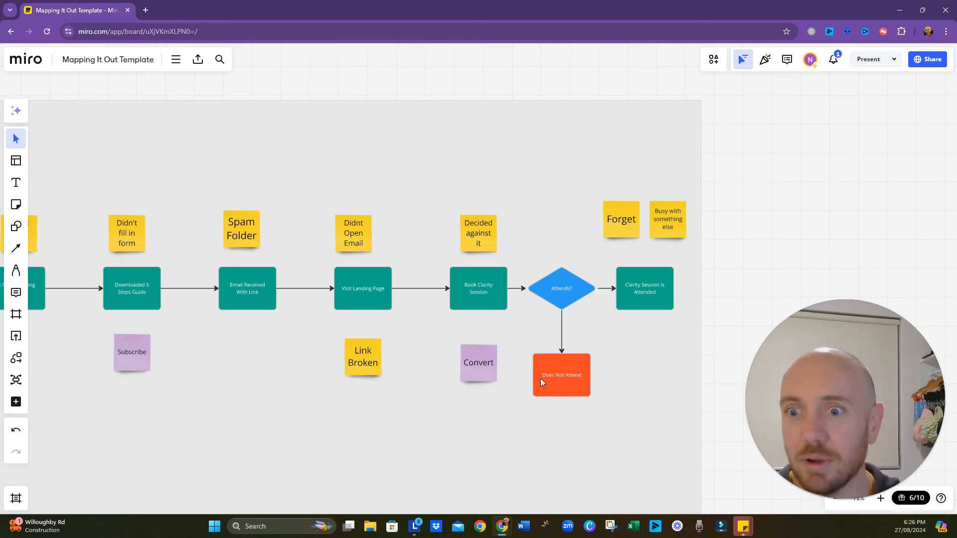
- Add a connected process box to the lower right of "Does Not Attend" and fill it with the journey steps' teal green
drag(568, 418, 500, 391)
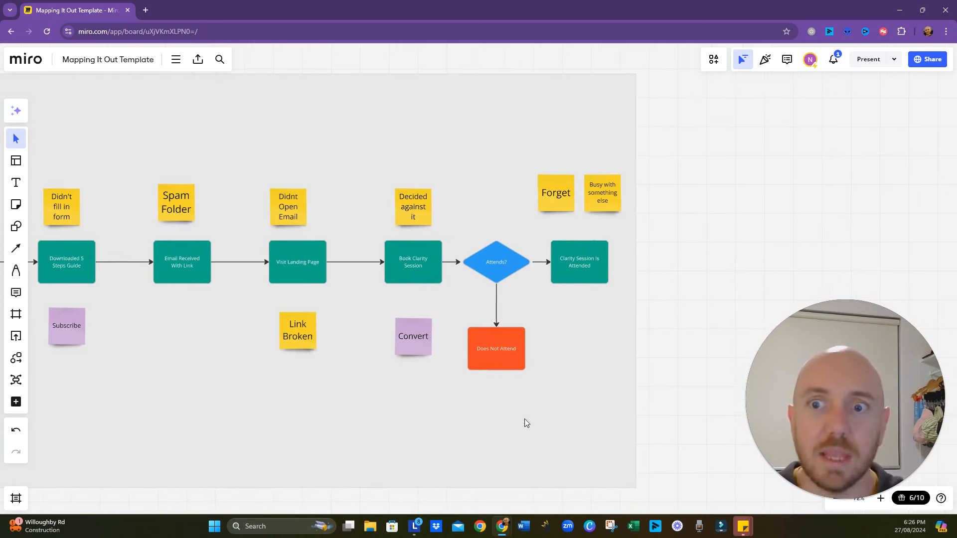
click(518, 355)
mouse_move(536, 349)
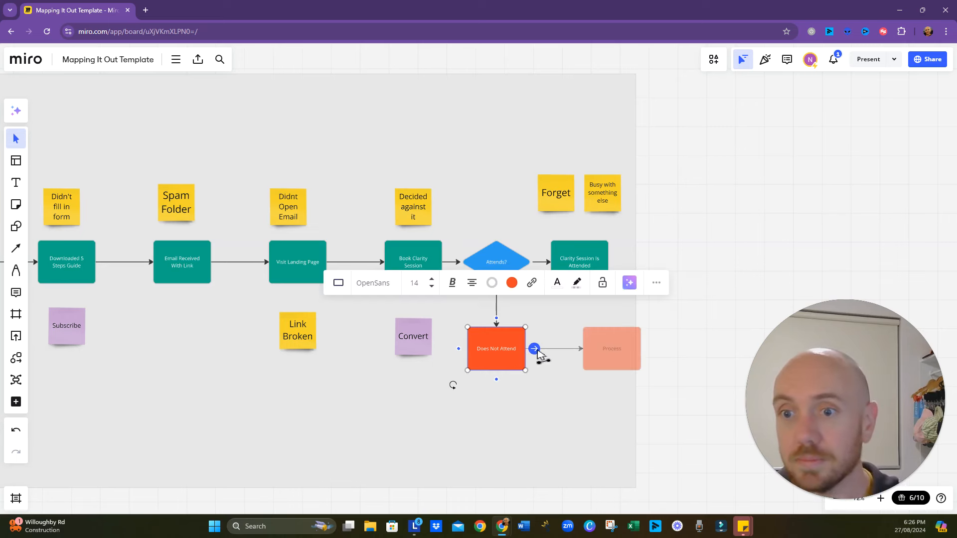
click(566, 383)
click(519, 354)
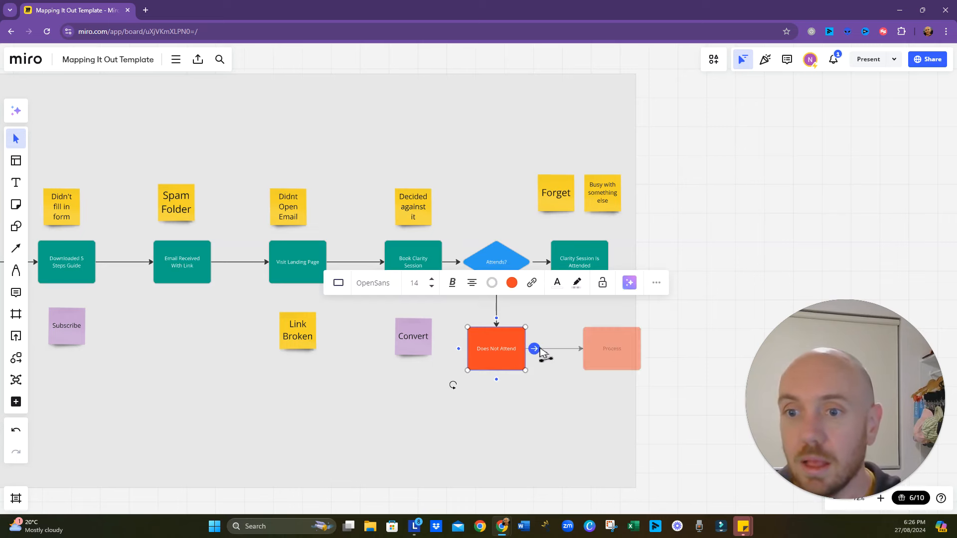
click(543, 353)
drag(599, 350, 588, 376)
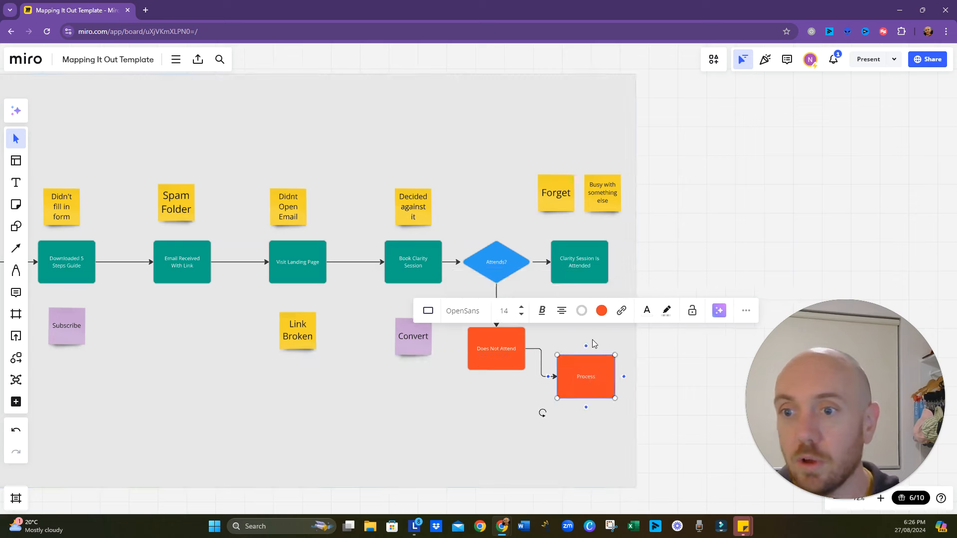
click(602, 311)
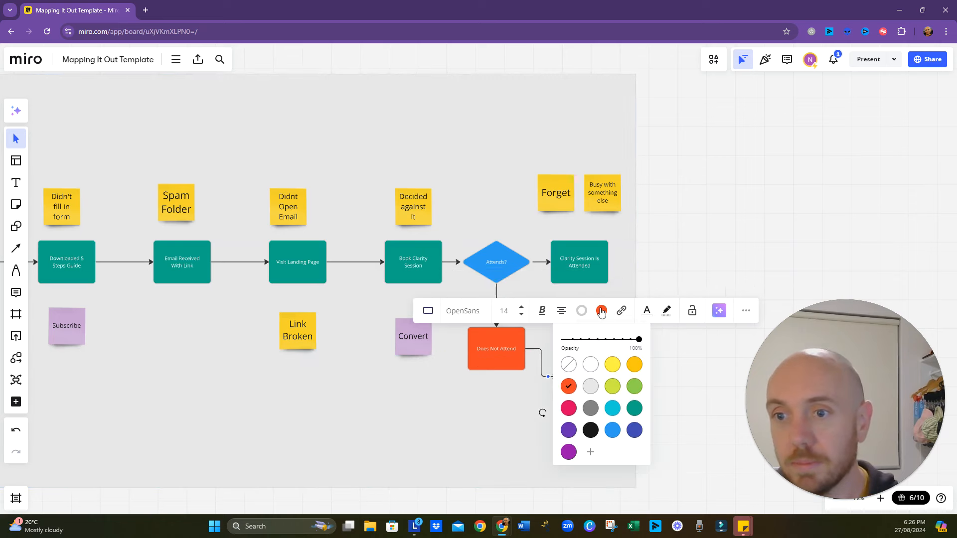
click(635, 408)
- Label the new teal process box connected to "Does Not Attend" as "Follow Up Email"
click(594, 381)
double_click(589, 378)
text(Fol)
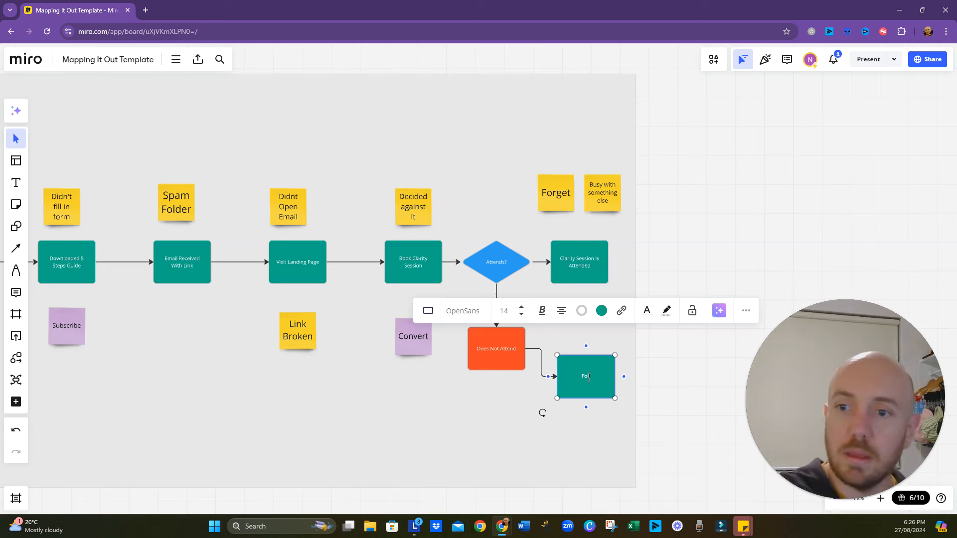
text(low Up Email)
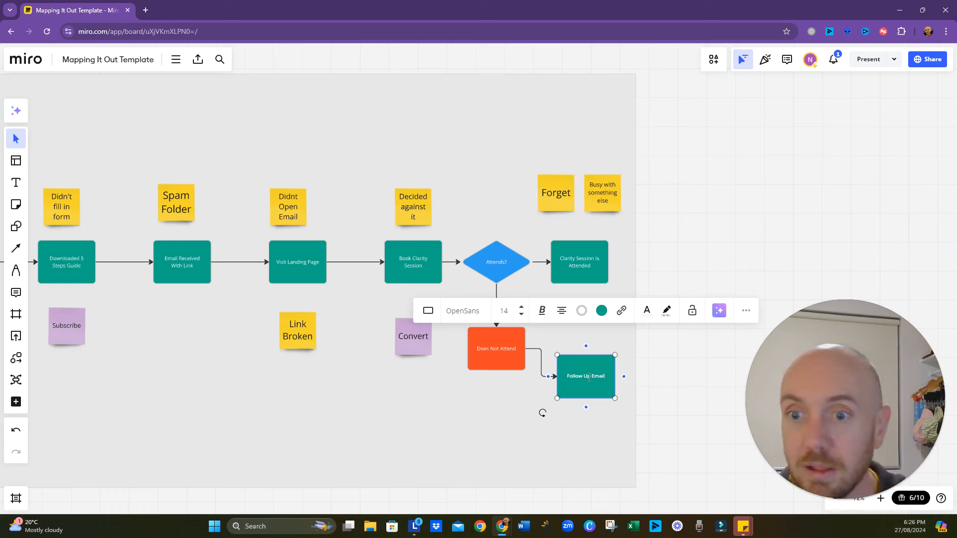
click(492, 437)
- Move the "Convert" sticky note above "Decided against it" and connect "Follow Up Email" back to the underside of "Book Clarity Session"
drag(422, 337, 421, 149)
click(591, 388)
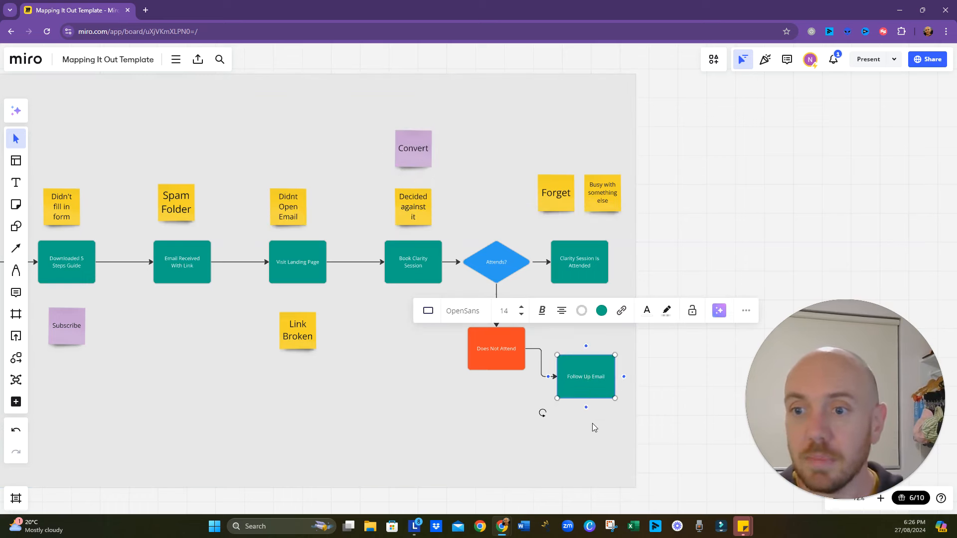
mouse_move(587, 409)
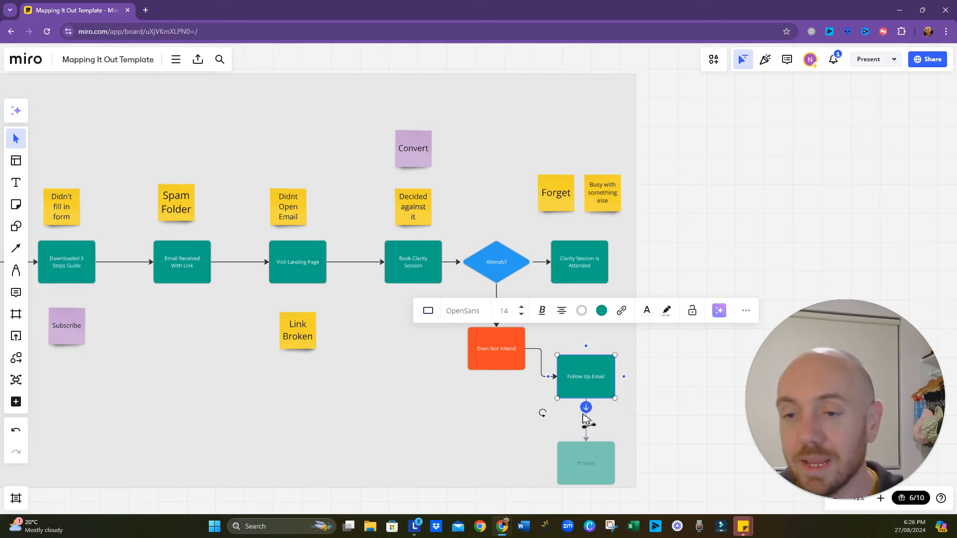
drag(587, 409, 418, 292)
click(399, 435)
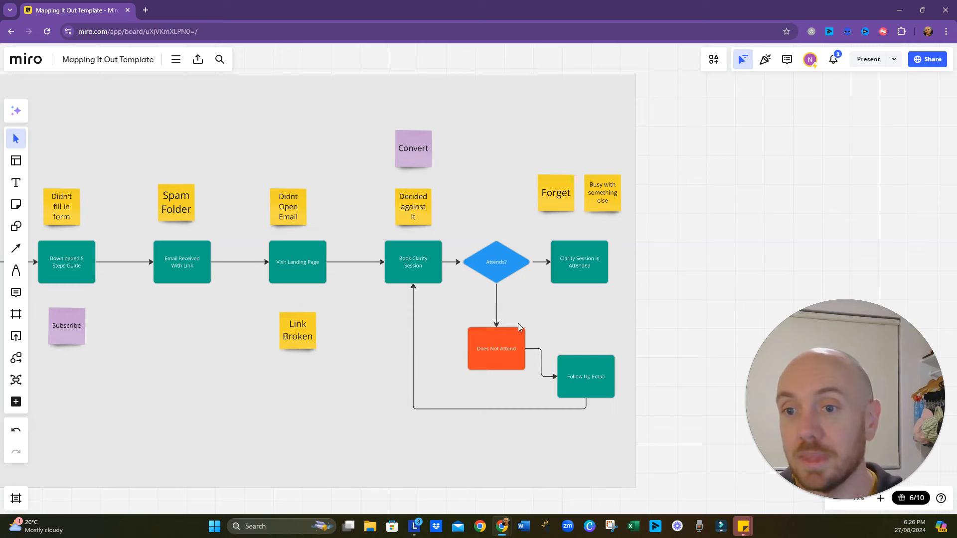
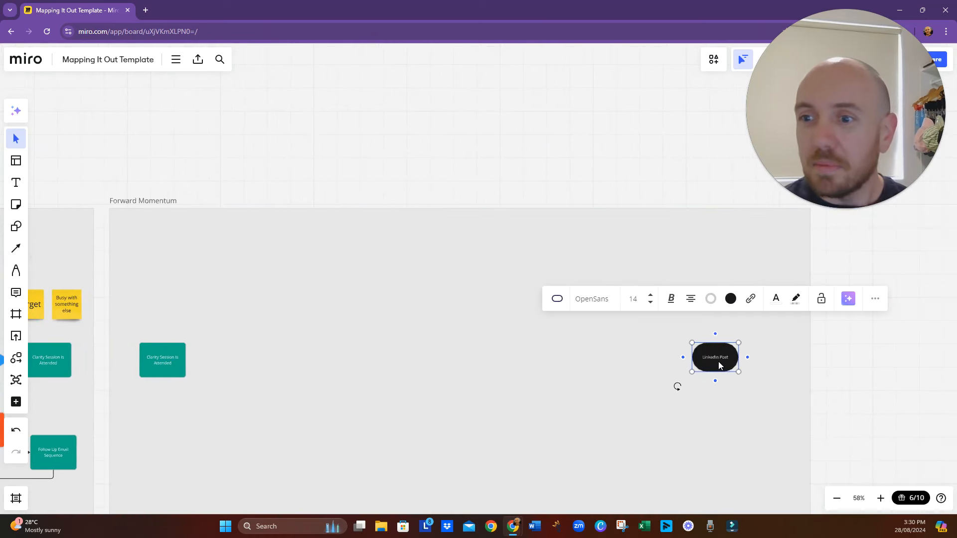
- Relabel the black "LinkedIn Post" shape in Forward Momentum as "Active Promoter/Referral Partner" and move it closer to the frame's right edge
double_click(720, 360)
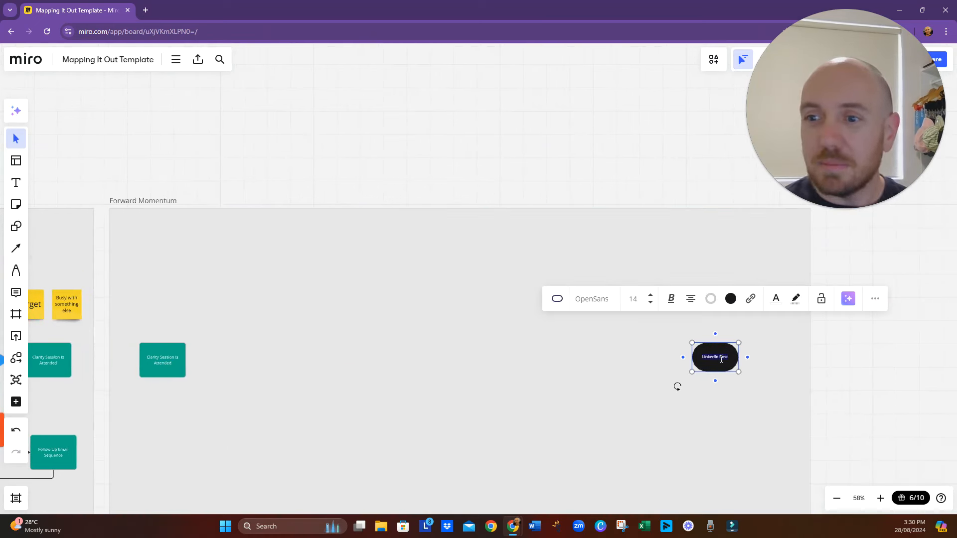
text(ACtive)
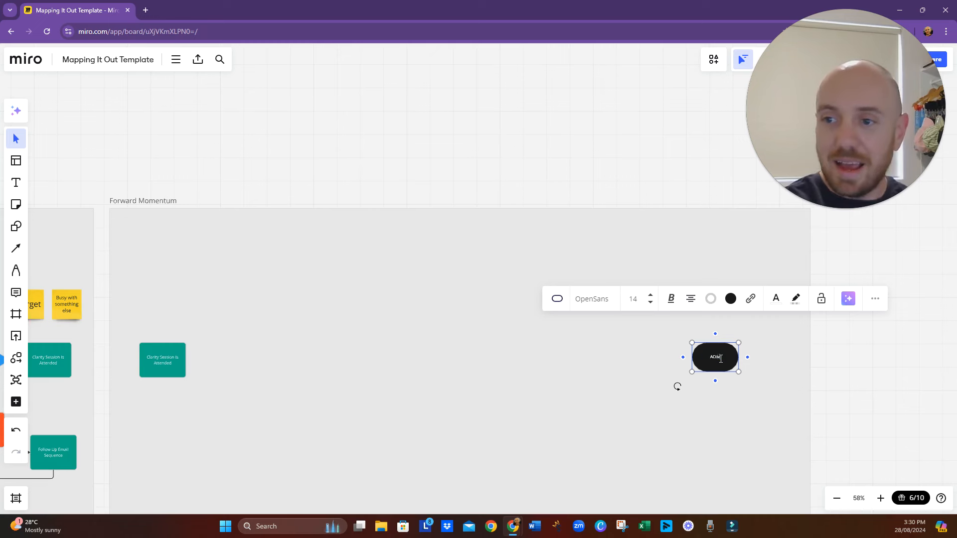
key(BackSpace)
key(BackSpace)
key(BackSpace)
key(BackSpace)
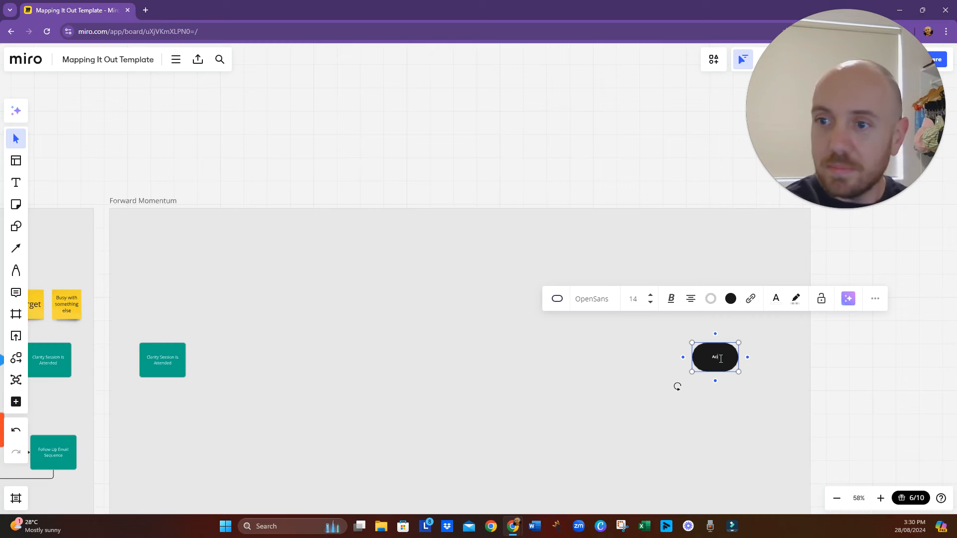
text(tive Pro)
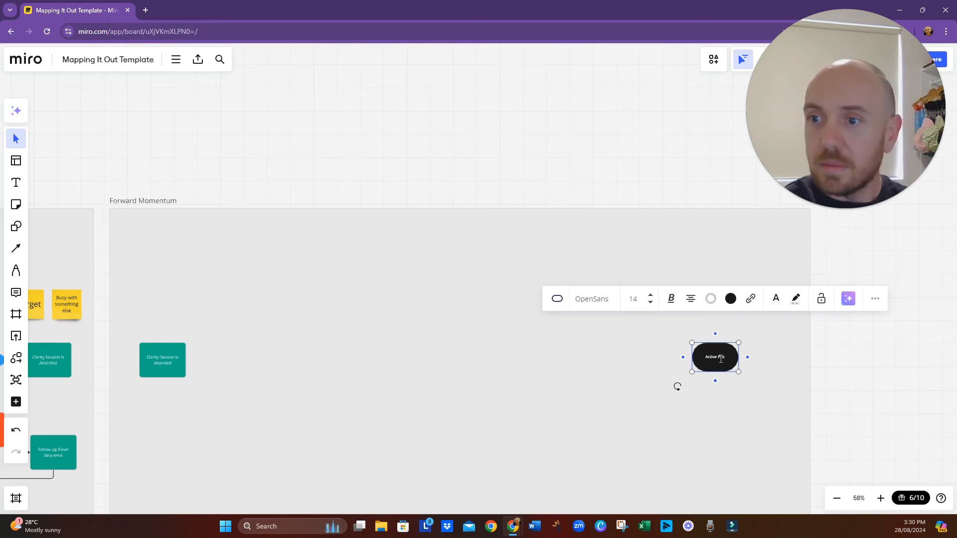
text(moter/Refe)
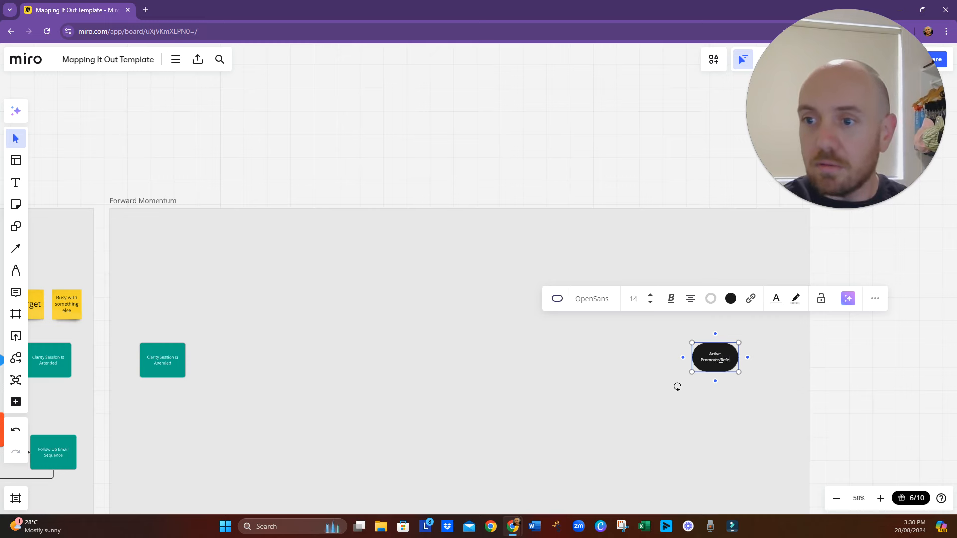
text(rral Partner)
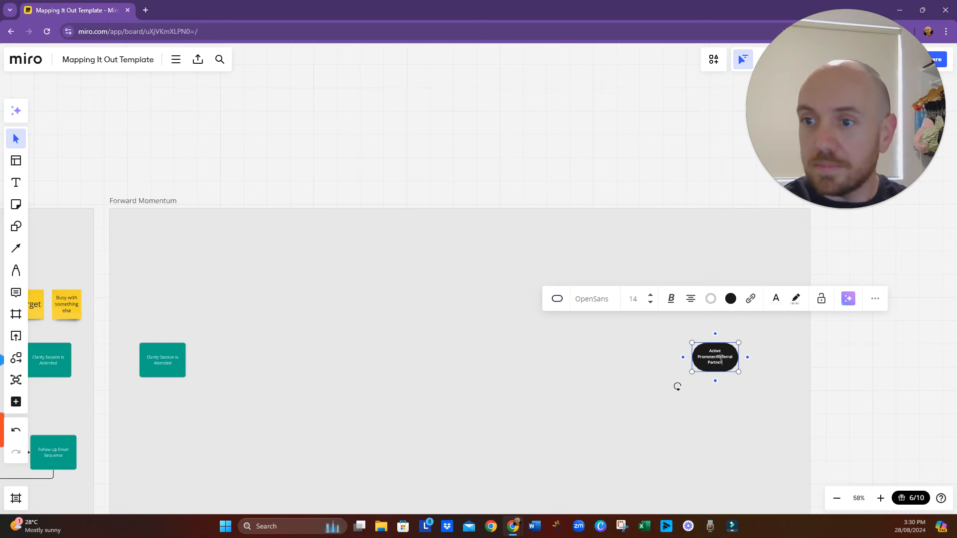
click(700, 395)
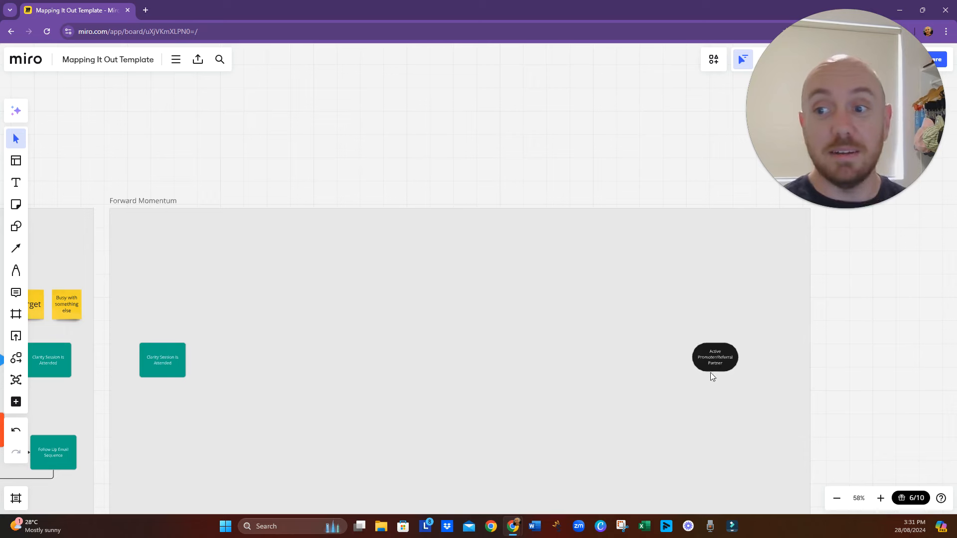
click(719, 358)
drag(719, 358, 755, 369)
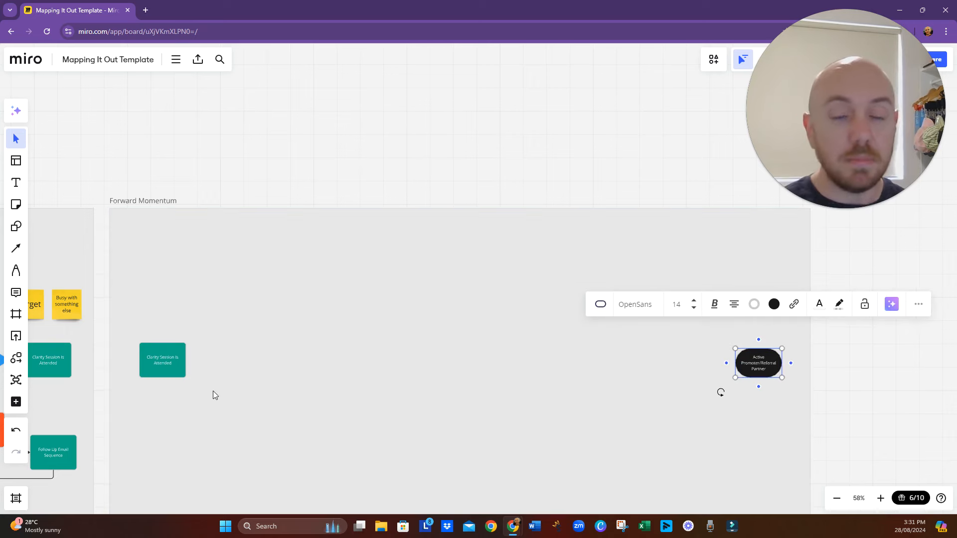
- Add a connected process box to the right of "Clarity Session Is Attended" in Forward Momentum, with the arrow pointing to the new box
scroll(213, 391, up, 3)
drag(215, 390, 276, 380)
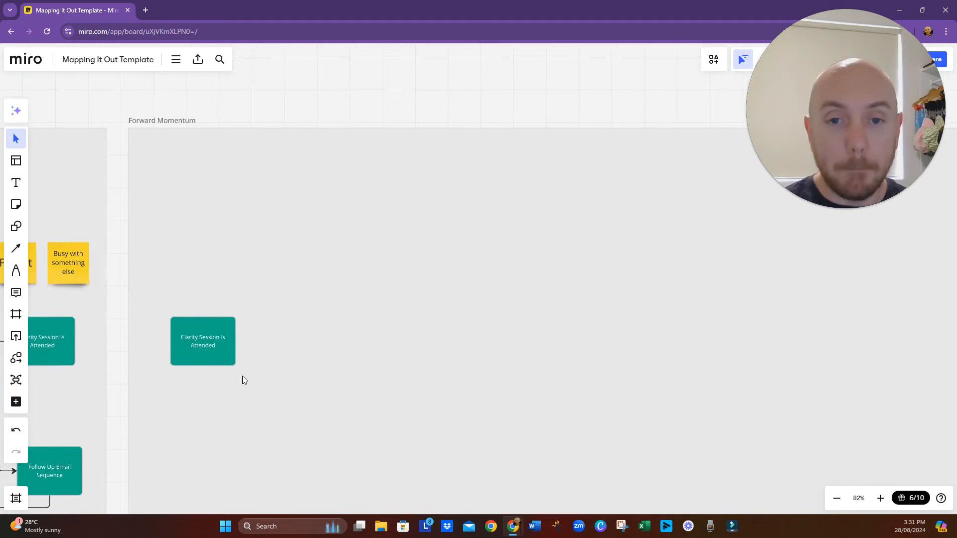
click(228, 355)
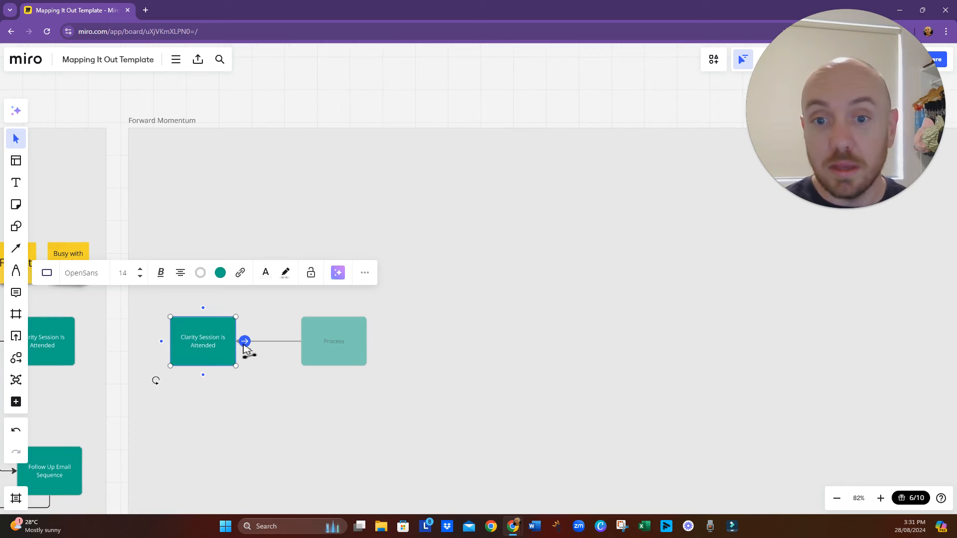
click(244, 343)
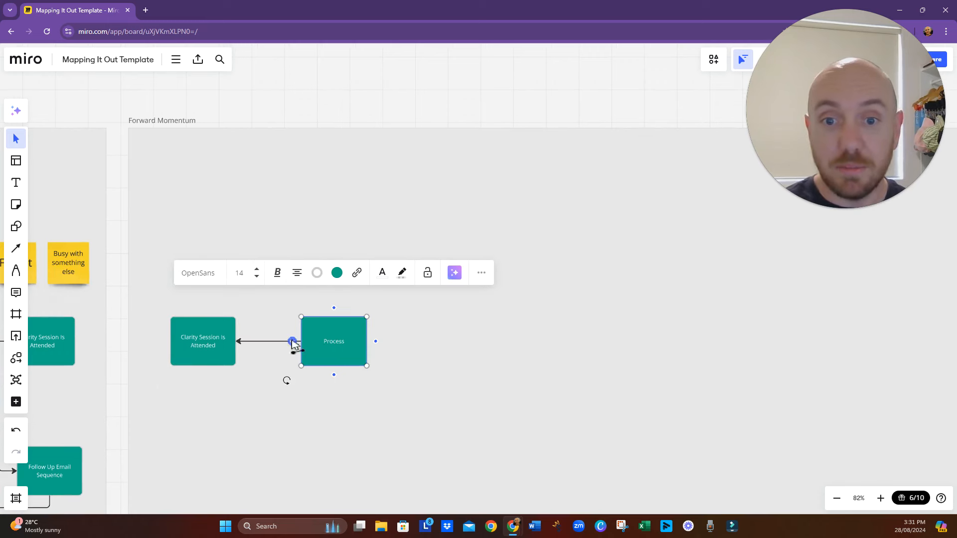
click(272, 343)
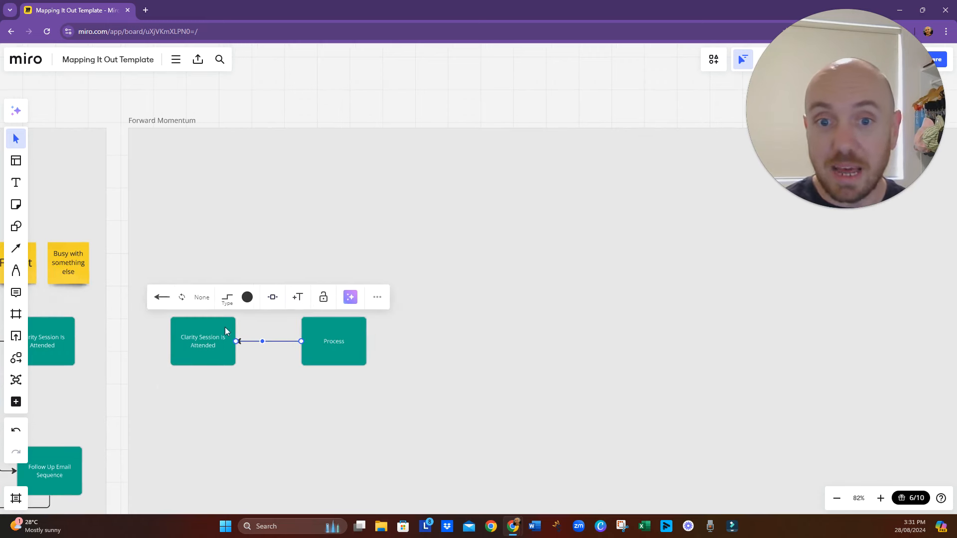
click(183, 298)
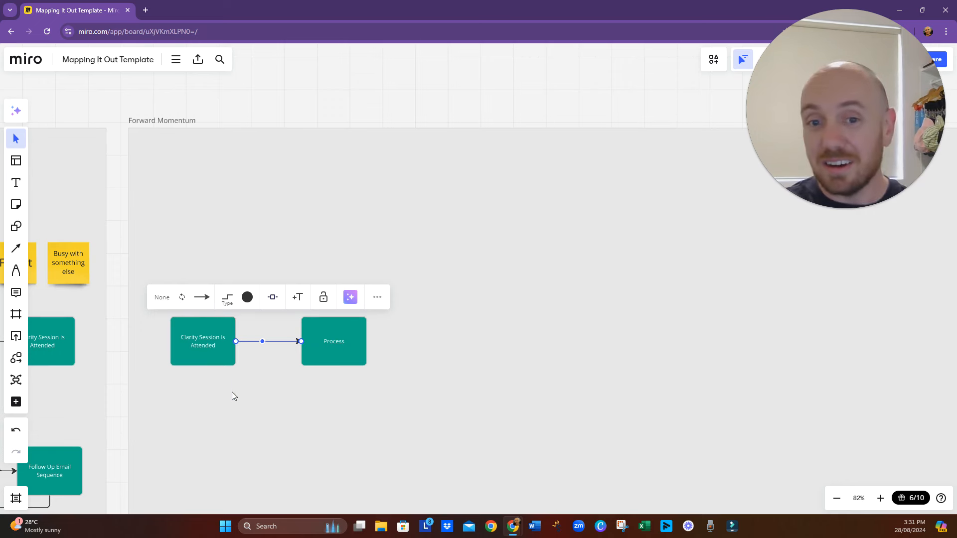
- Label the new process box following "Clarity Session Is Attended" as "Client Gains Clarity"
drag(232, 396, 286, 391)
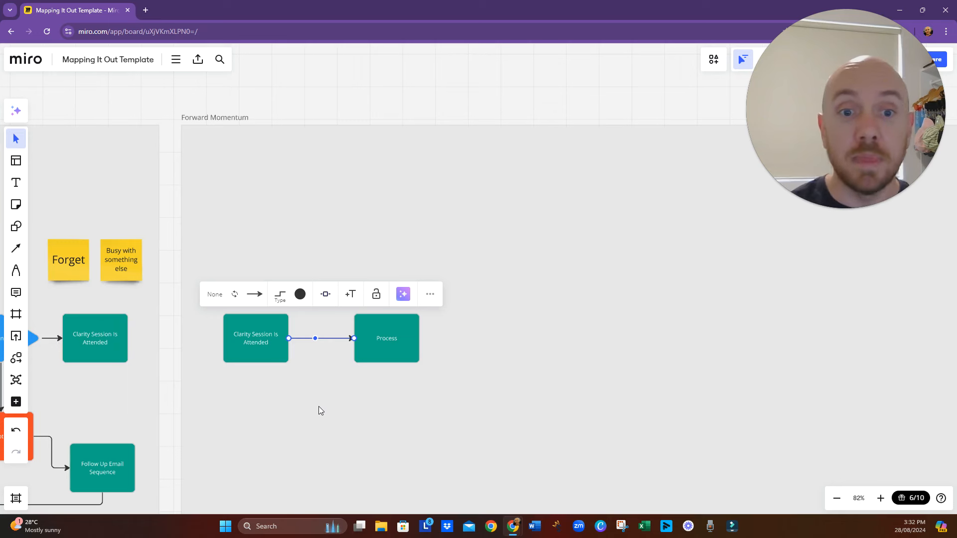
scroll(294, 402, down, 2)
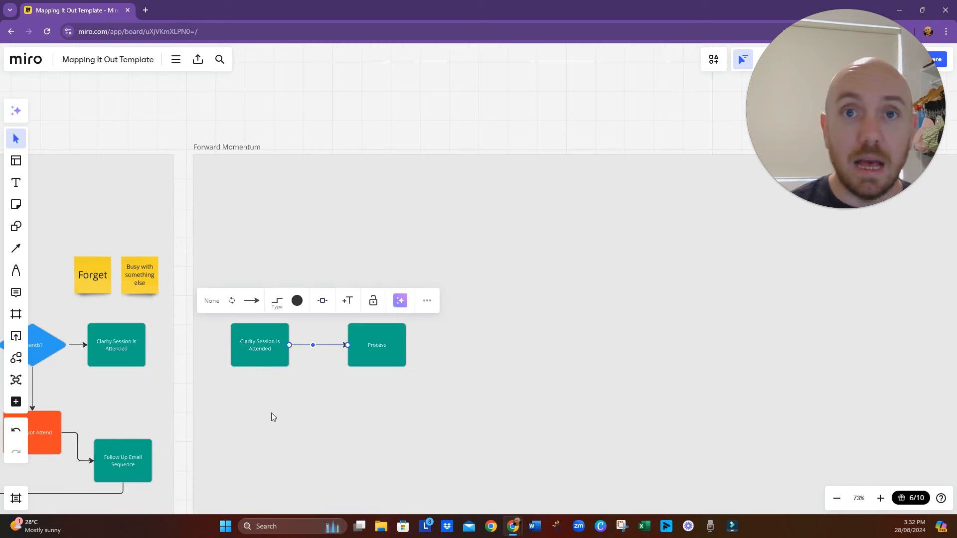
click(376, 426)
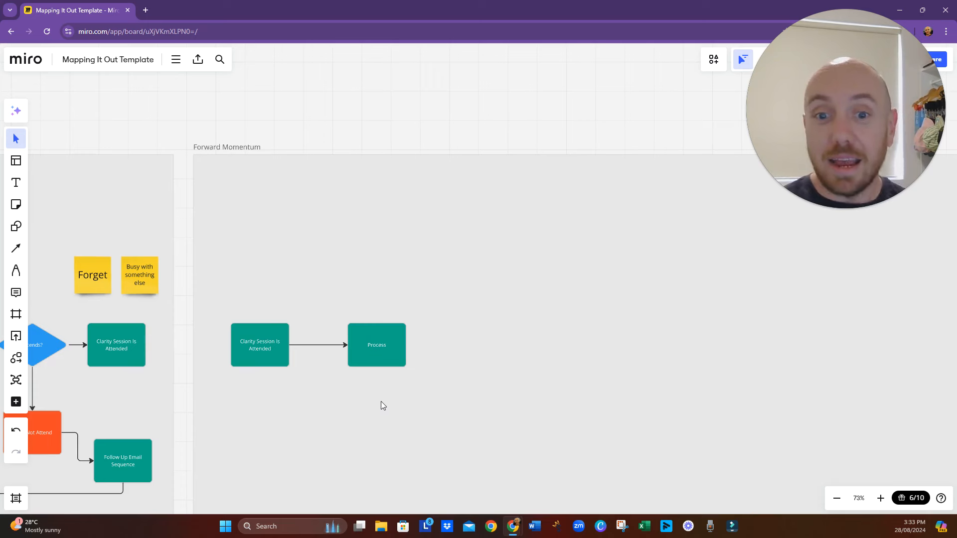
drag(343, 311, 312, 272)
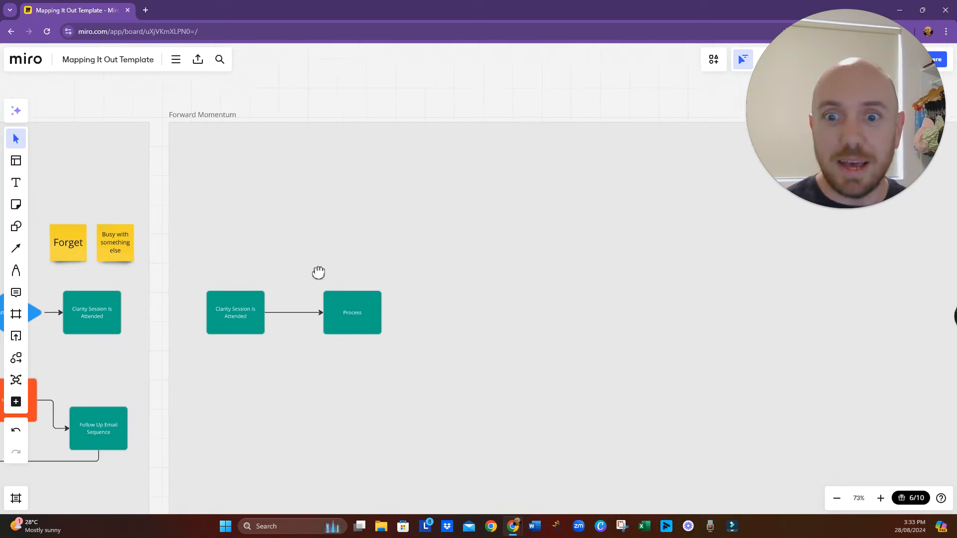
click(343, 307)
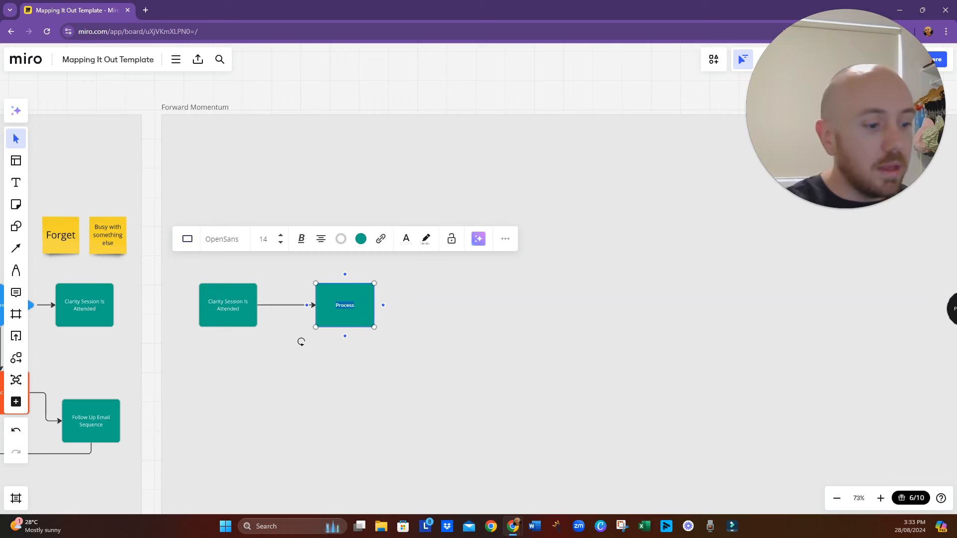
text(Client Gai)
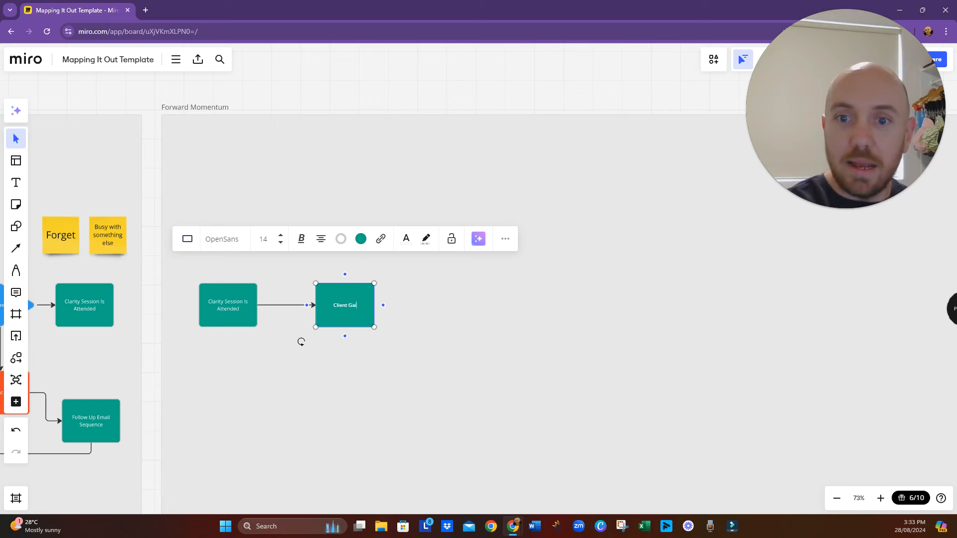
text(ns Clarity)
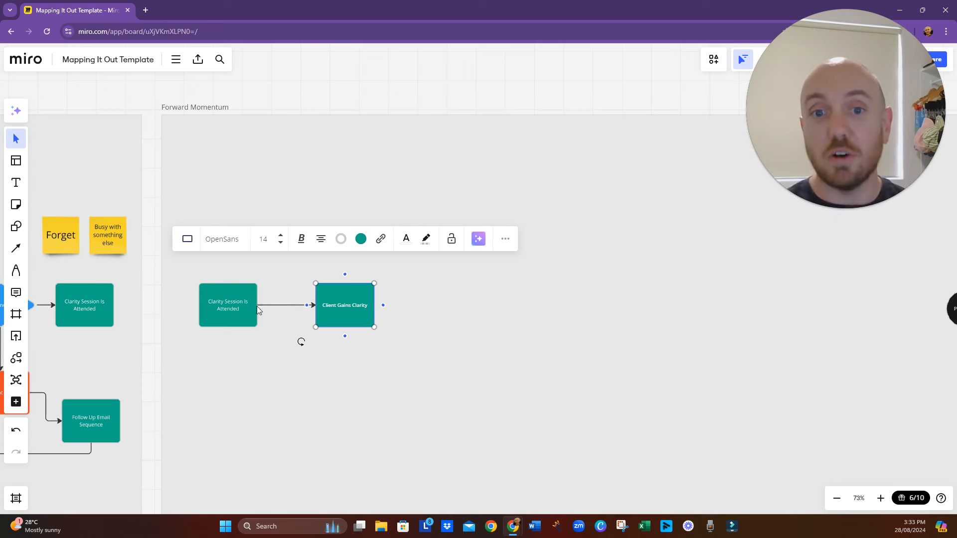
click(259, 354)
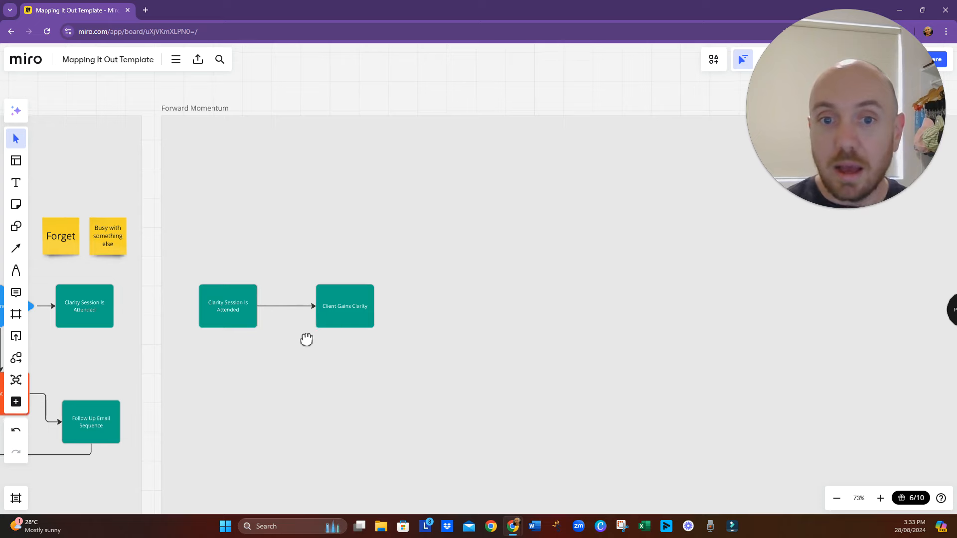
- Add a connected process box to the right of "Client Gains Clarity"
drag(306, 340, 268, 349)
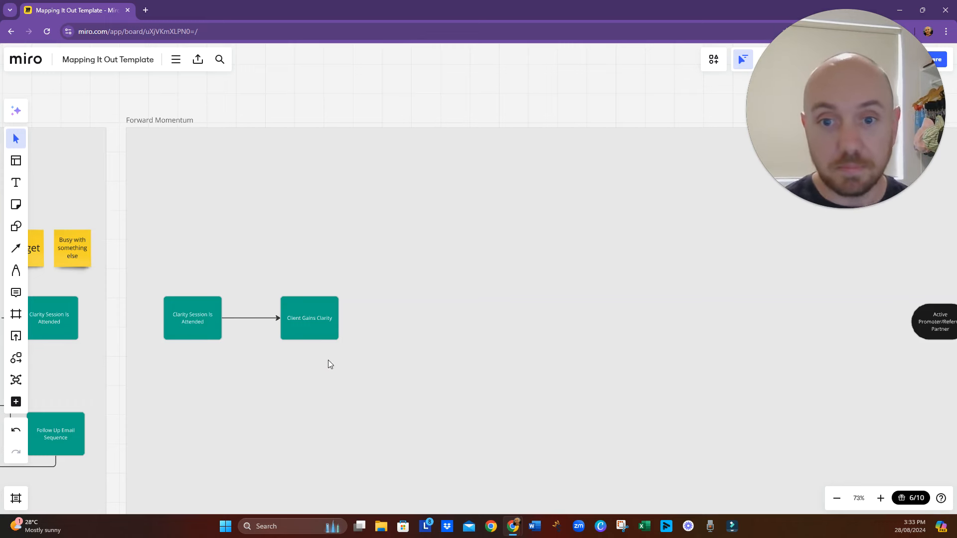
drag(318, 379, 298, 376)
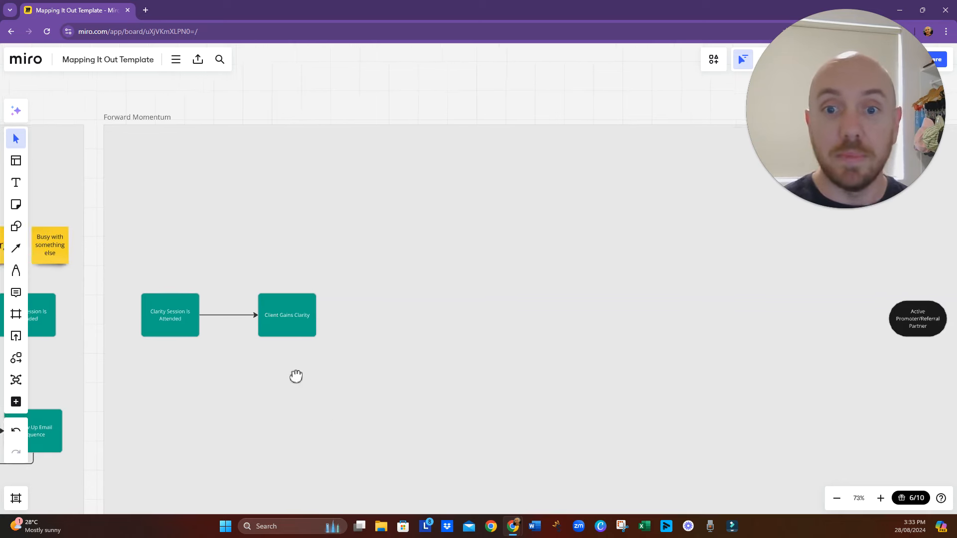
click(292, 333)
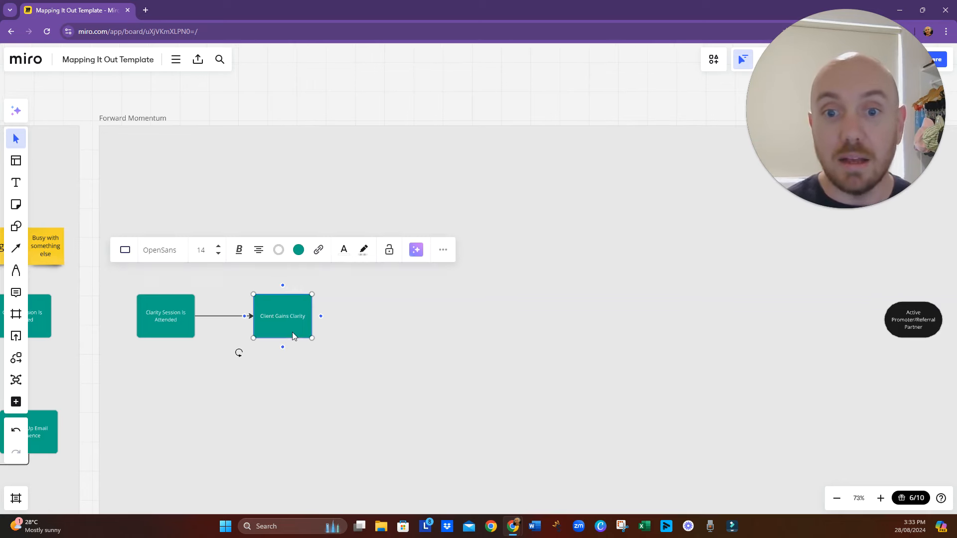
click(321, 316)
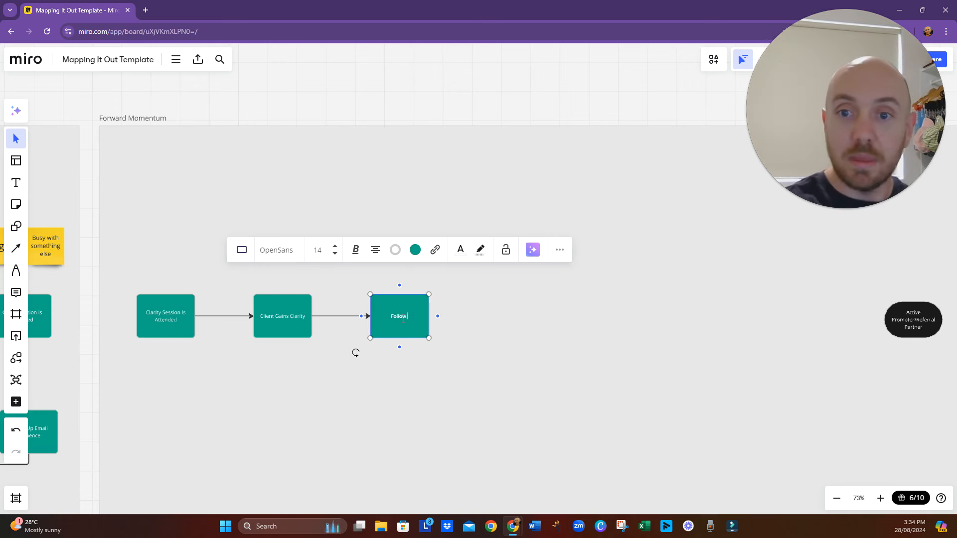
- Label the box after "Client Gains Clarity" as "Follow Up Email With Action Steps" over three lines and move it slightly farther right
text(Up Email)
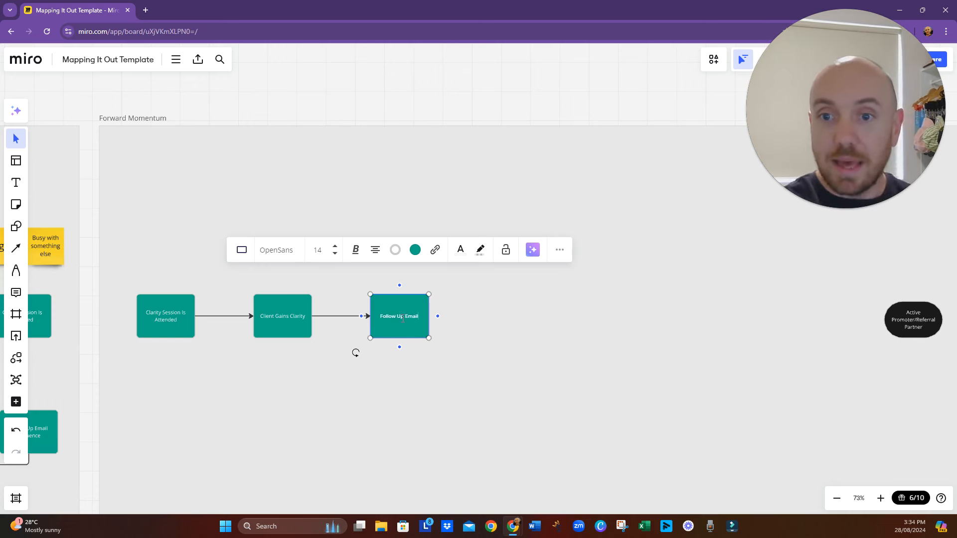
text(W)
key(BackSpace)
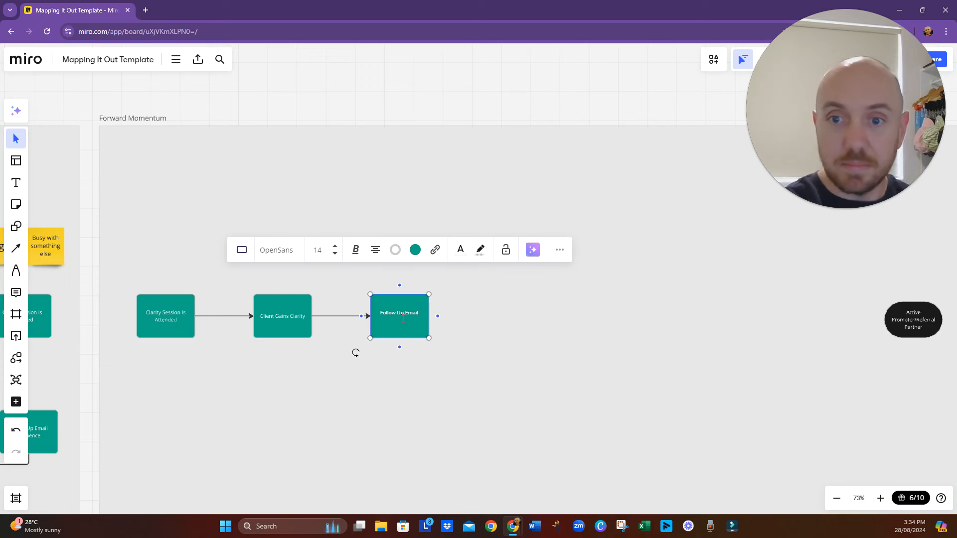
key(Return)
text(Wi)
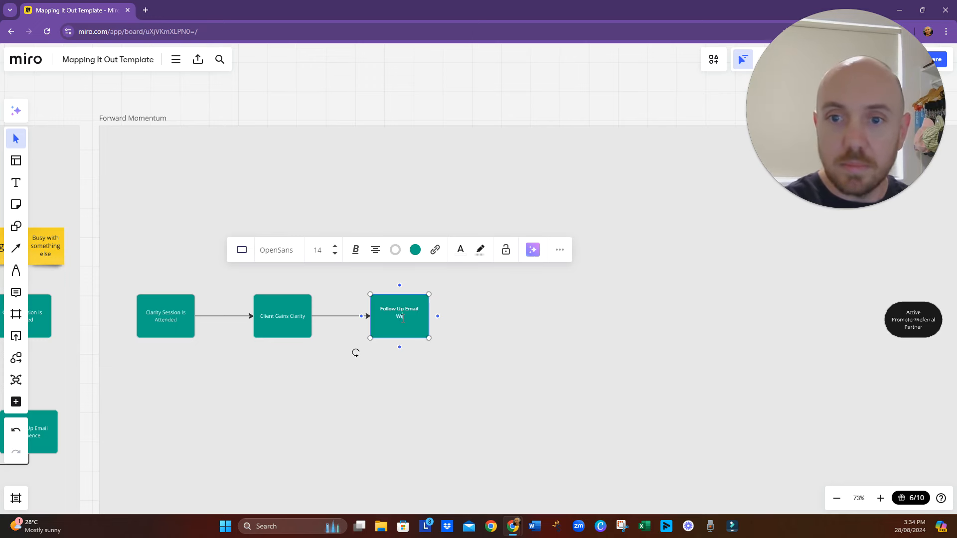
key(BackSpace)
key(BackSpace)
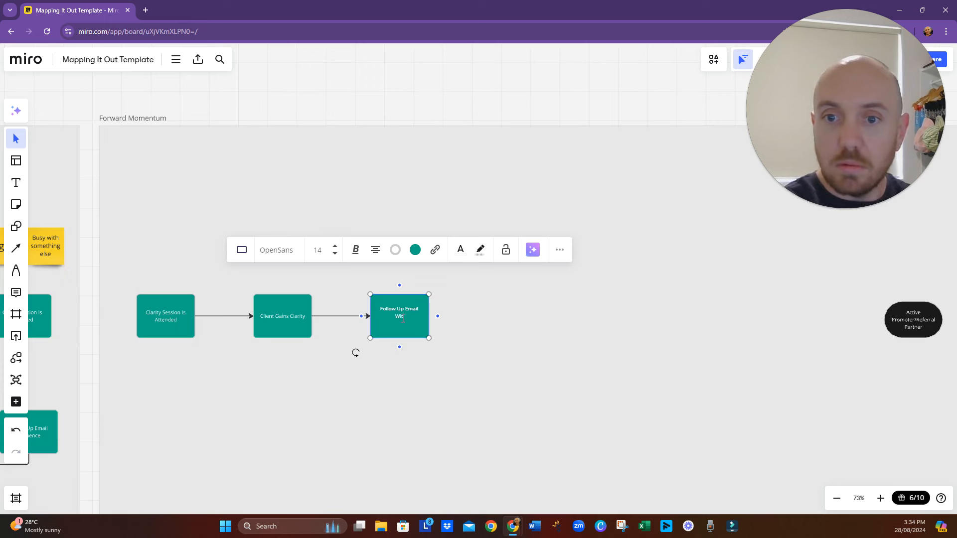
text(th )
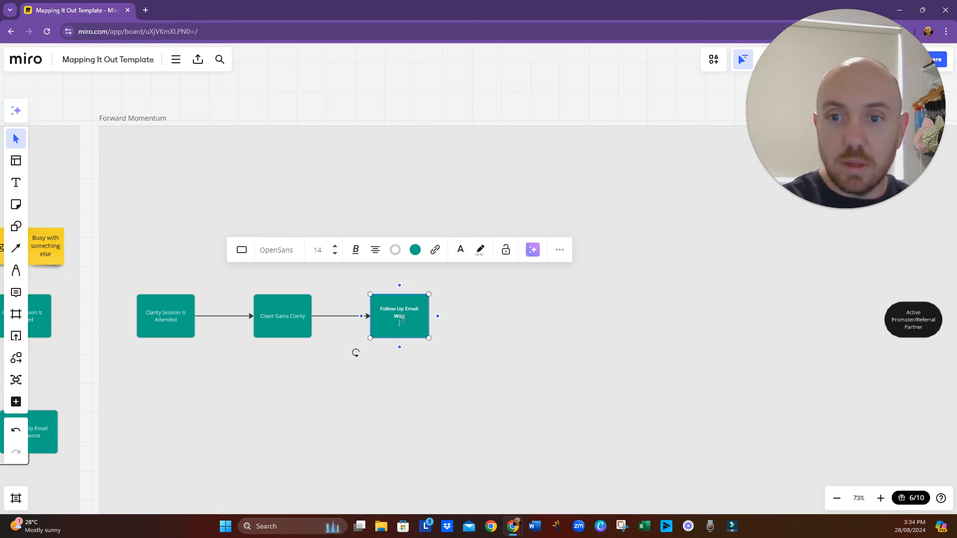
text(Action Steps)
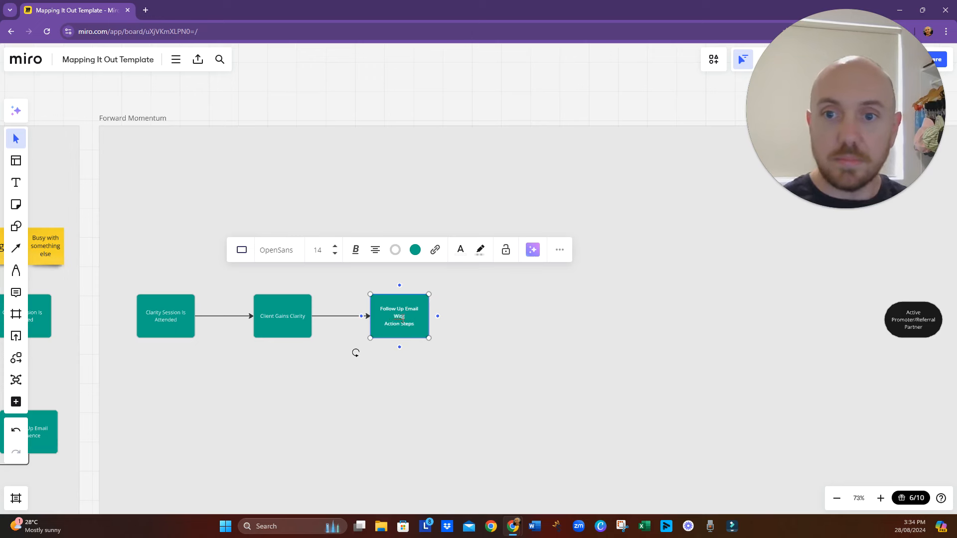
key(BackSpace)
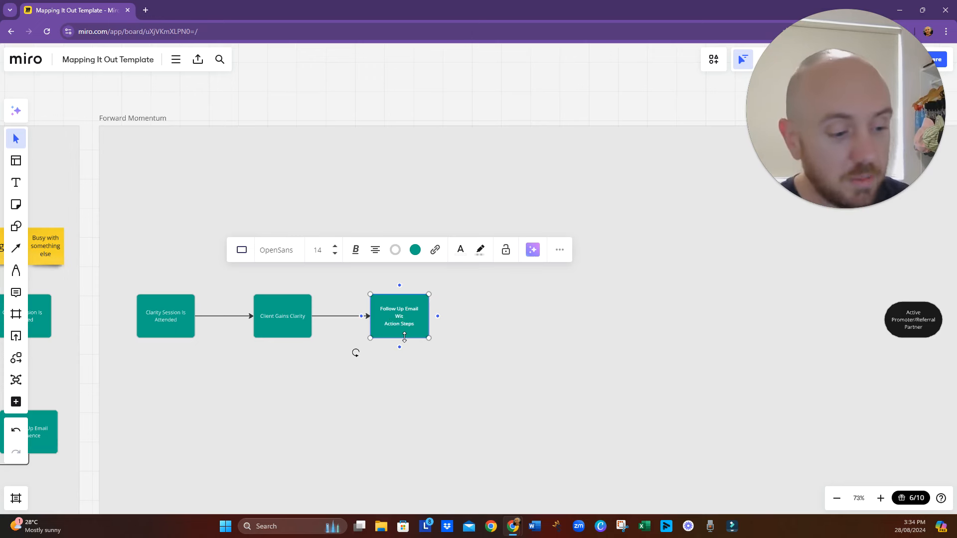
text(h)
click(468, 399)
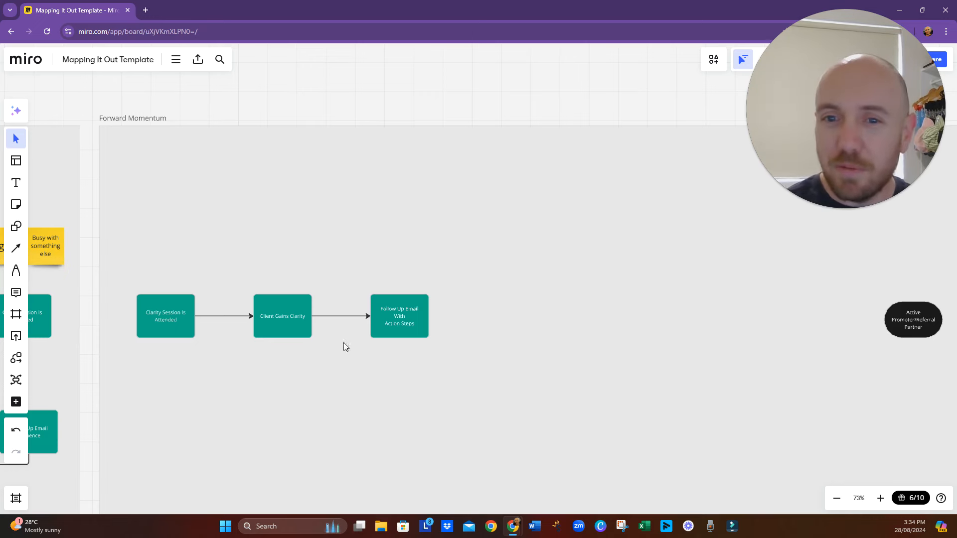
click(401, 326)
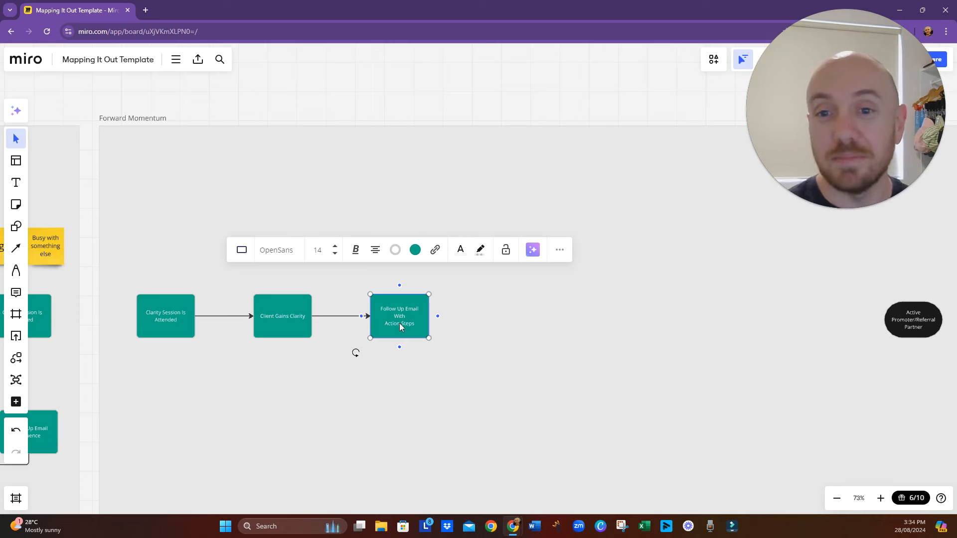
drag(411, 317, 446, 317)
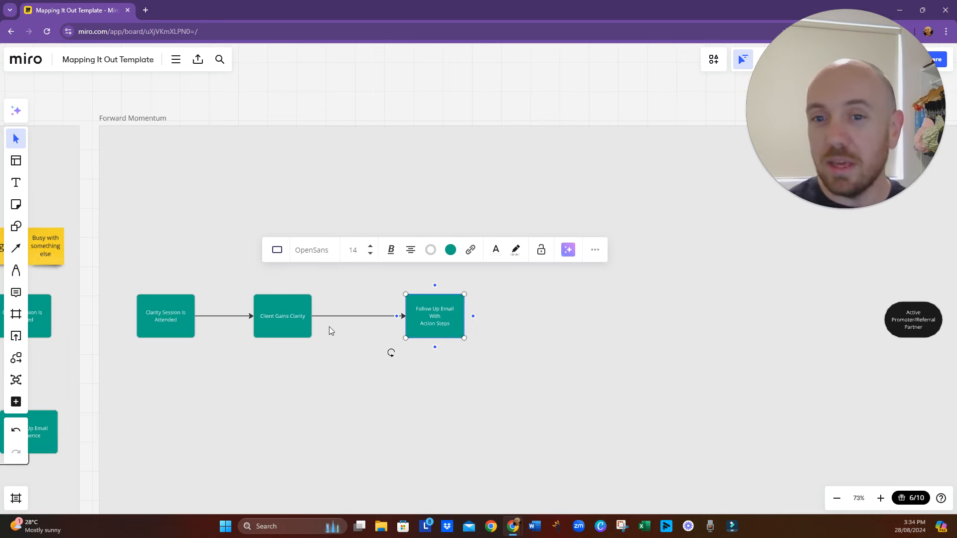
- Insert a process box into the connector between "Client Gains Clarity" and "Follow Up Email With Action Steps", moving the follow-up box slightly right to space them
click(361, 318)
click(363, 272)
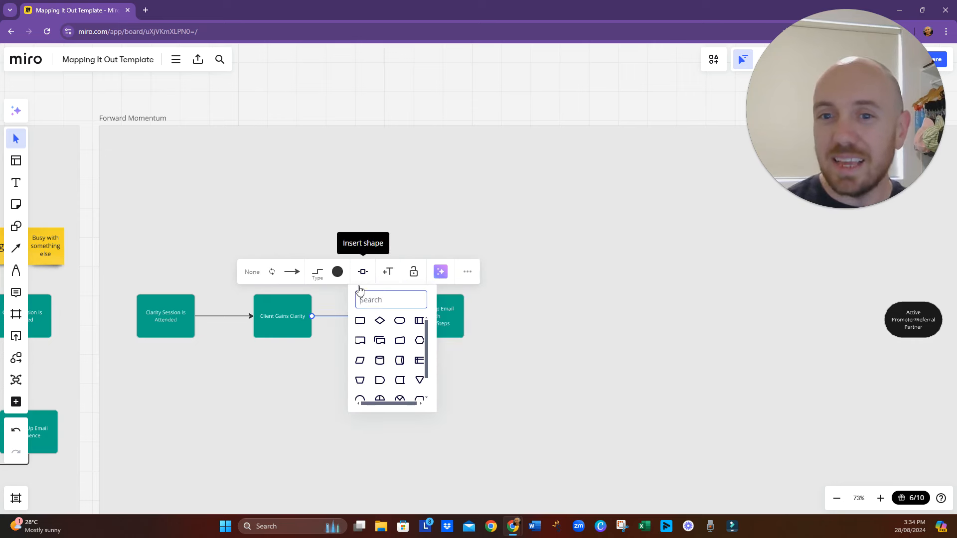
click(361, 321)
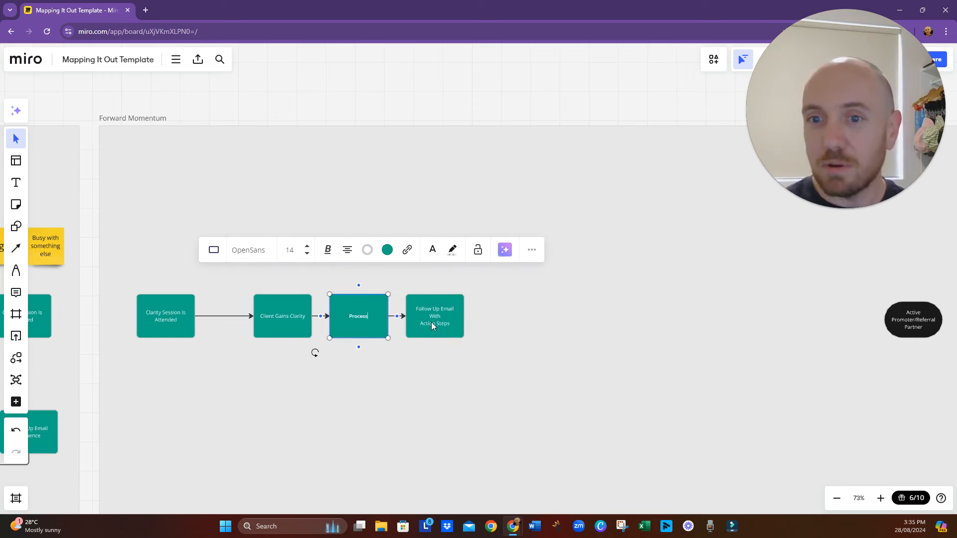
drag(430, 322, 445, 323)
click(368, 321)
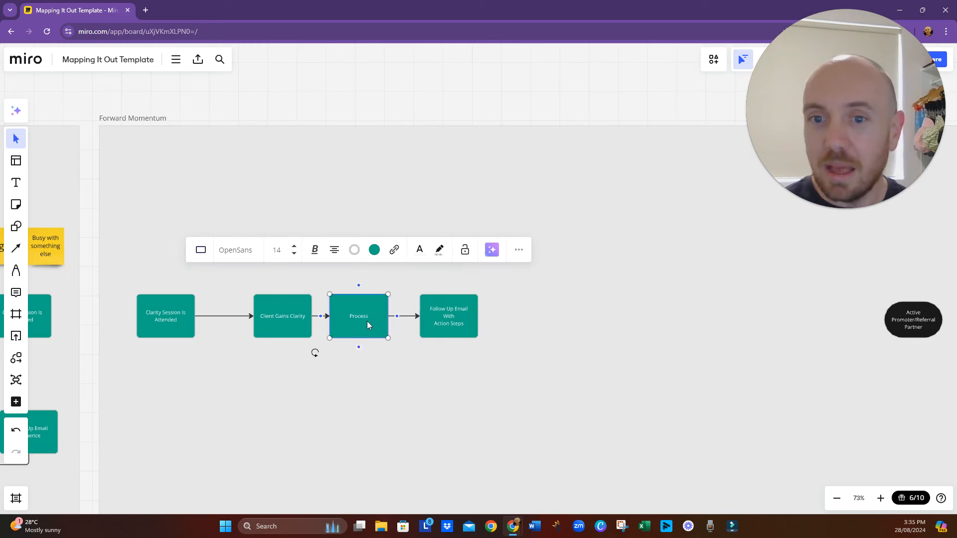
drag(368, 325, 374, 323)
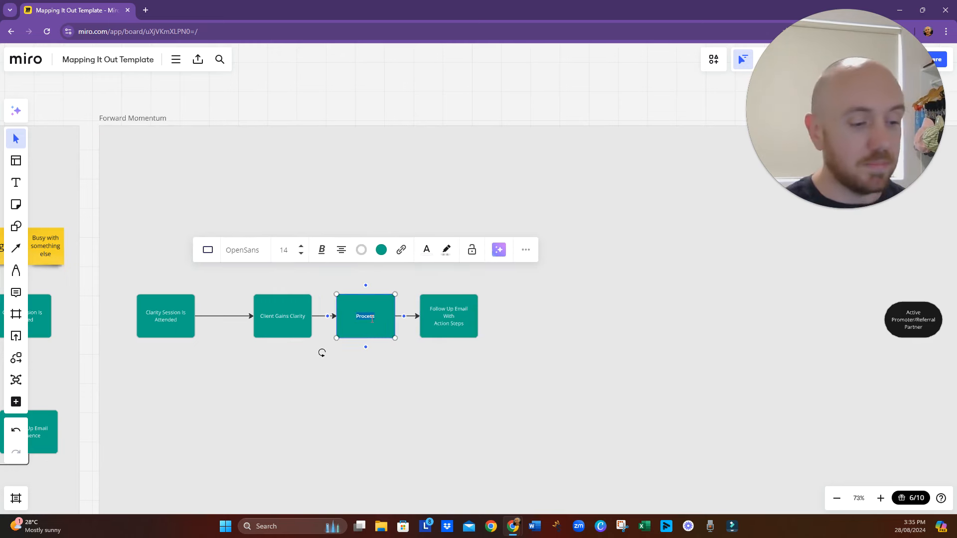
- Label the inserted process box after "Client Gains Clarity" as "Offer Made (12 Week Program)"
text(Offer)
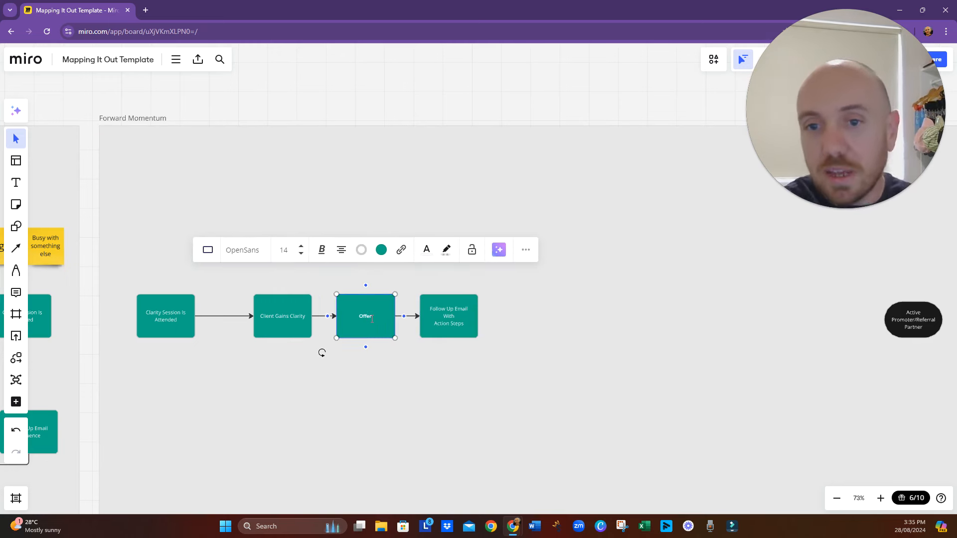
text( Made)
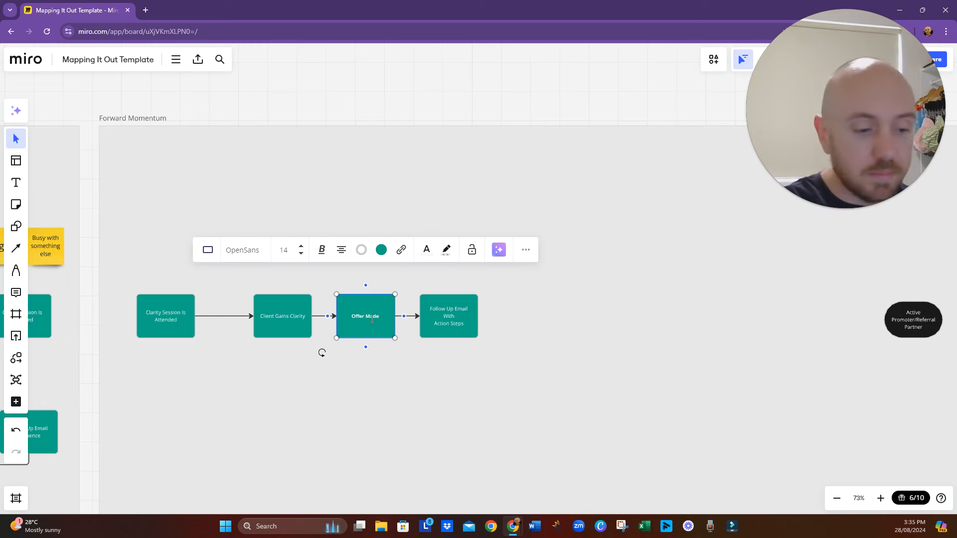
text( (12 We)
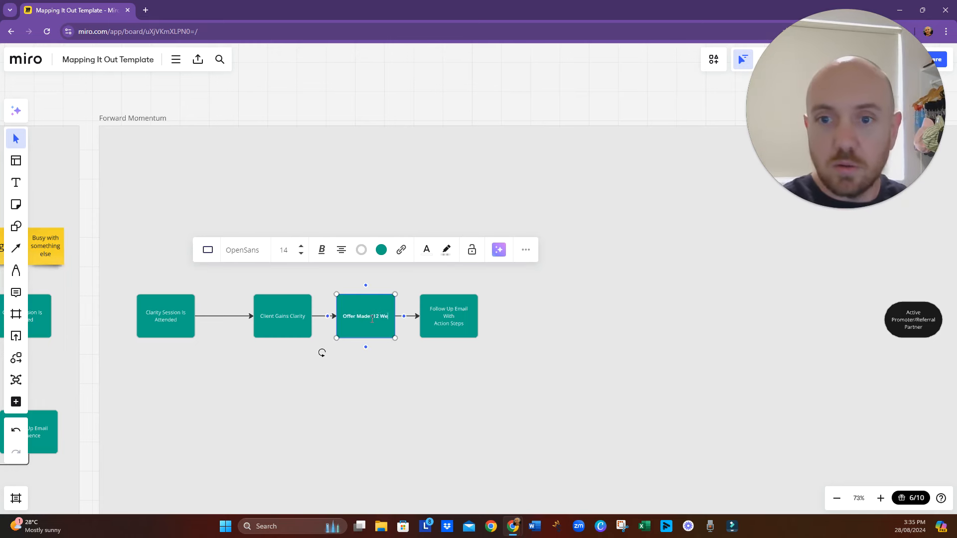
text(eks)
key(BackSpace)
text(Pilo)
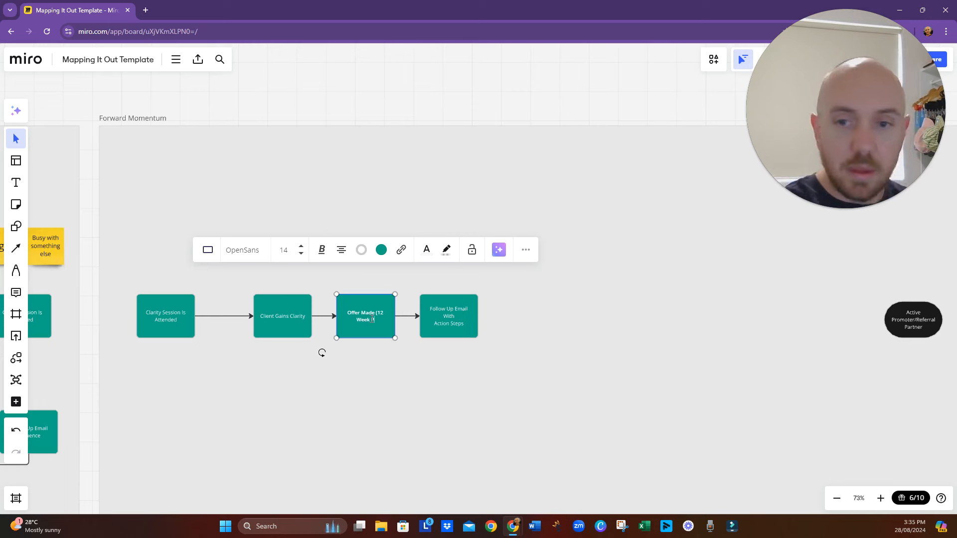
key(BackSpace)
key(BackSpace)
key(BackSpace)
key(BackSpace)
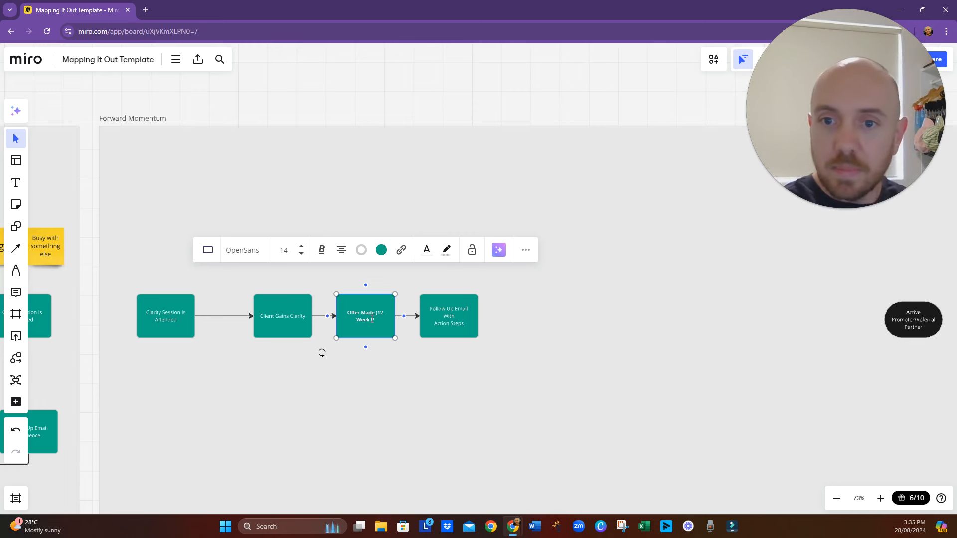
text(Program)
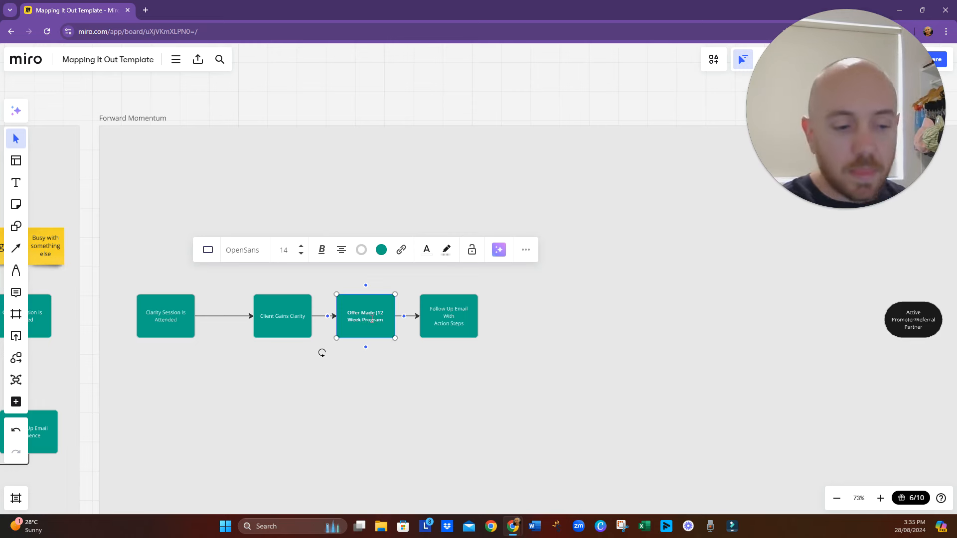
text())
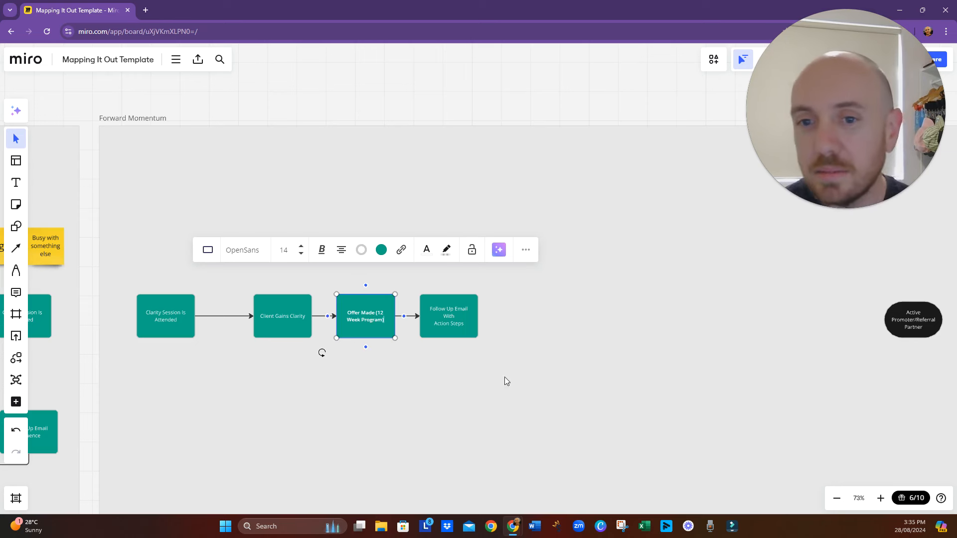
click(539, 381)
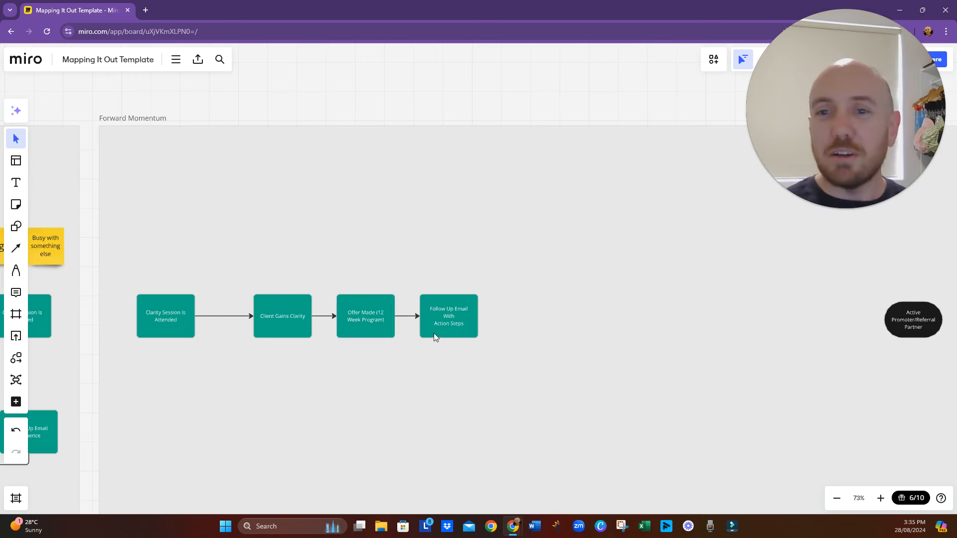
- Move the "Offer Made (12 Week Program)" and "Follow Up Email With Action Steps" boxes slightly to the right along the flow
click(379, 326)
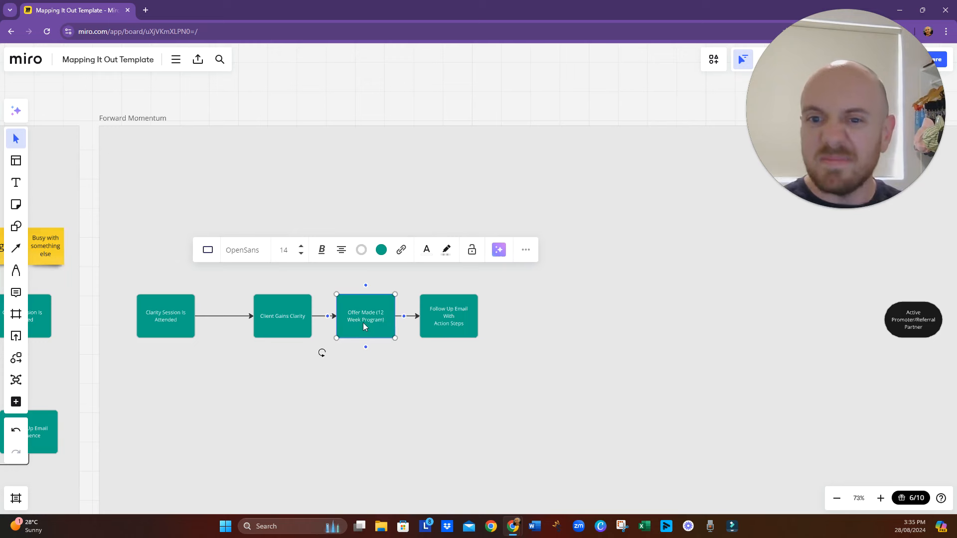
drag(363, 326, 367, 325)
drag(426, 321, 437, 322)
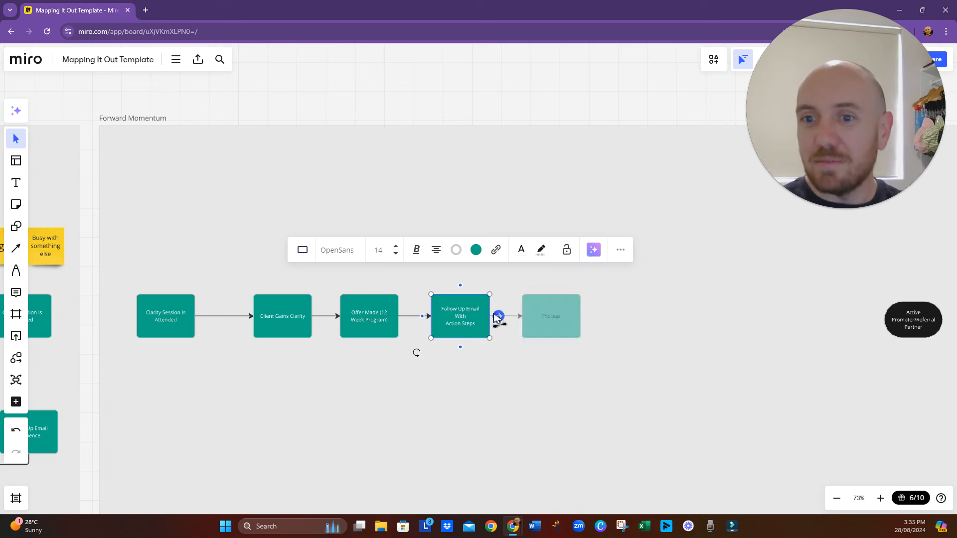
- Add a connected process box to the right of "Follow Up Email With Action Steps" and label it "Client Accepts Offer"
click(555, 328)
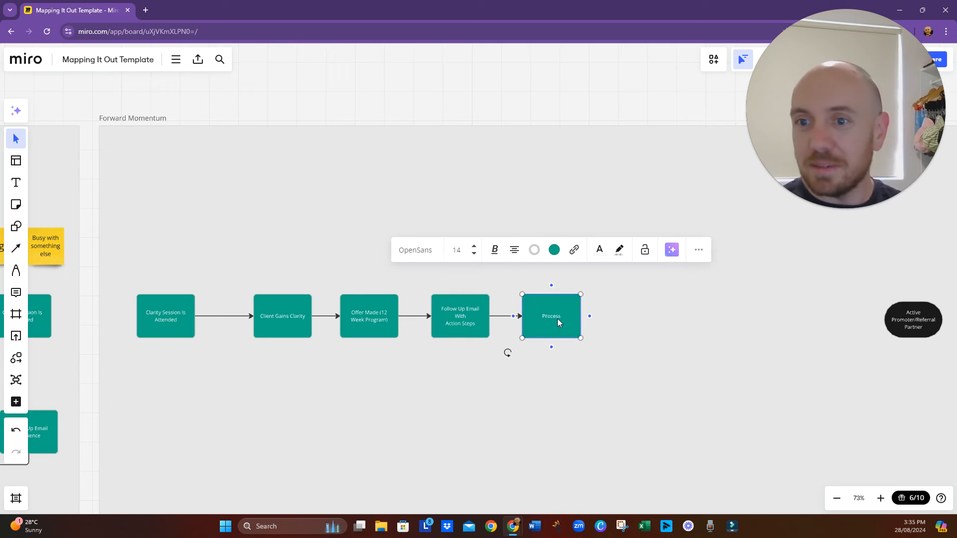
double_click(551, 318)
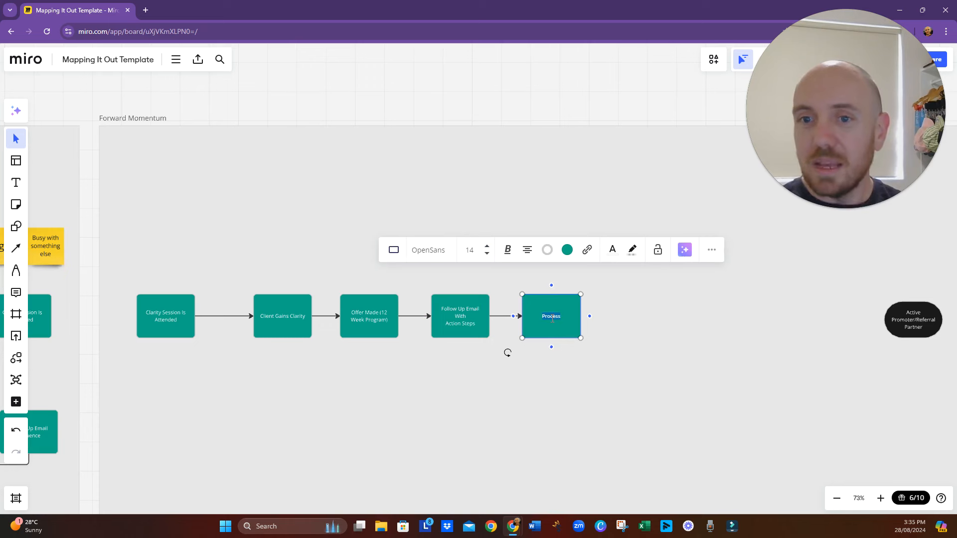
text(Client )
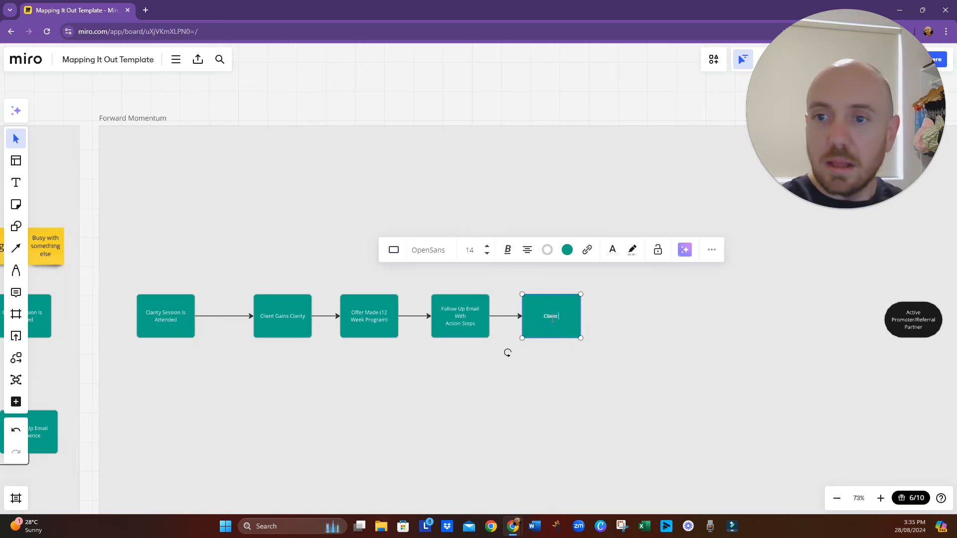
text(Accepts Offer)
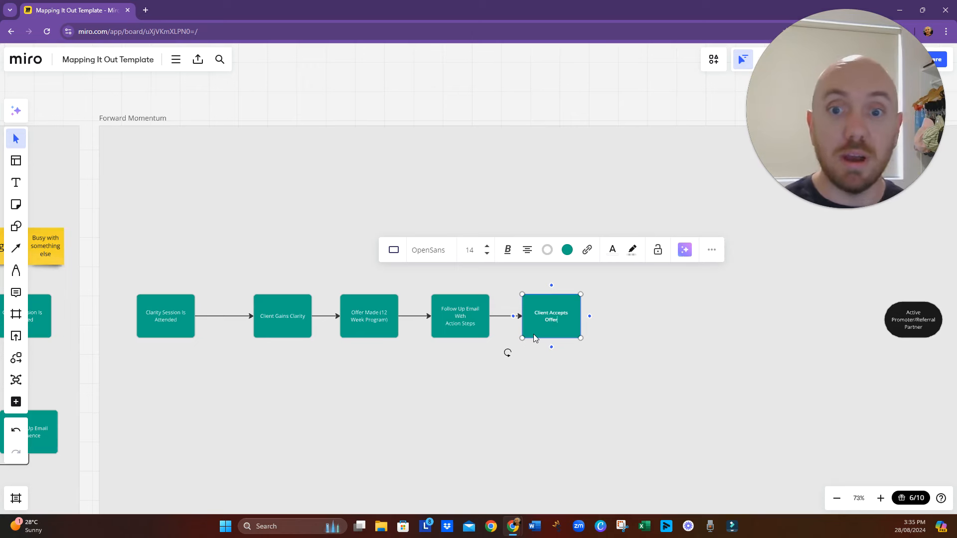
- Shift the four boxes from "Client Gains Clarity" to "Client Accepts Offer" slightly left so the flow is spaced more evenly
drag(552, 372, 450, 380)
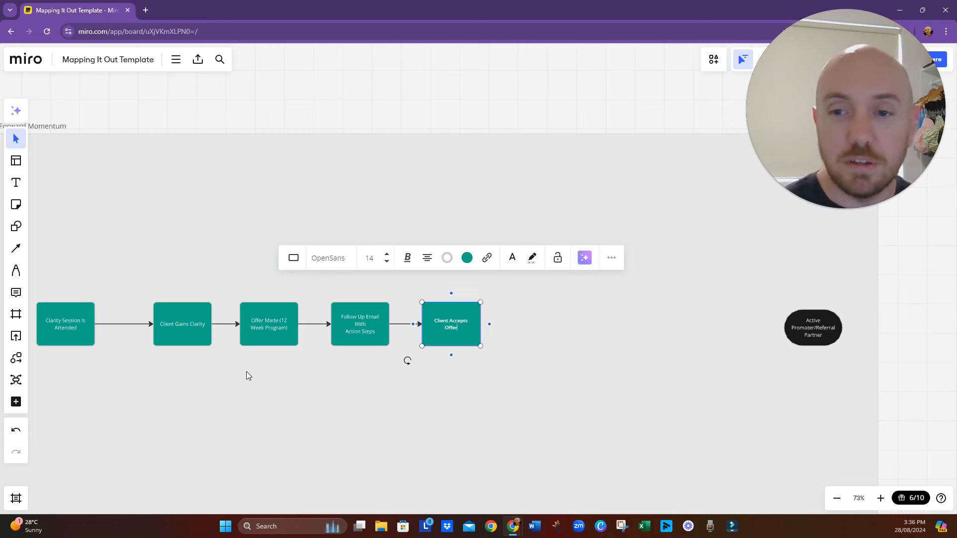
click(179, 333)
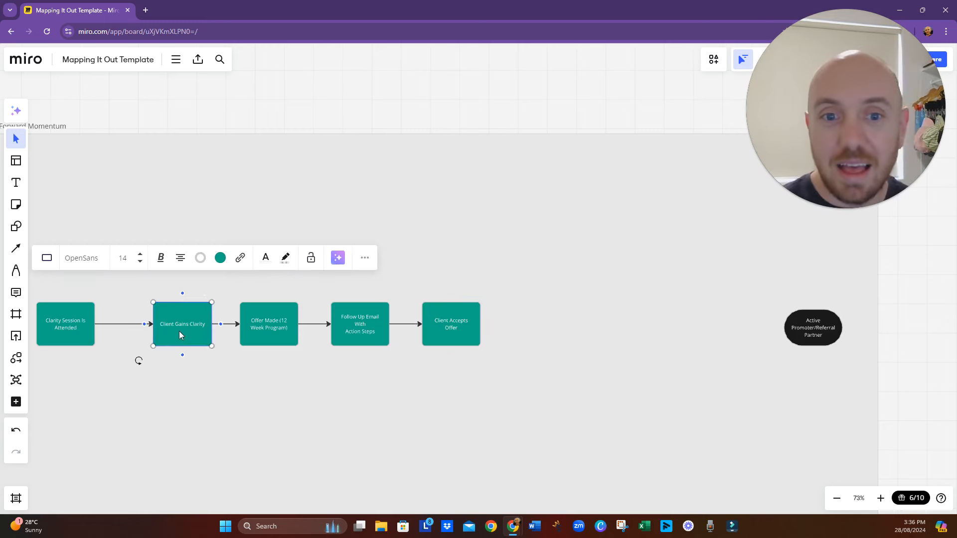
drag(179, 331, 166, 333)
drag(263, 325, 252, 323)
drag(347, 330, 338, 331)
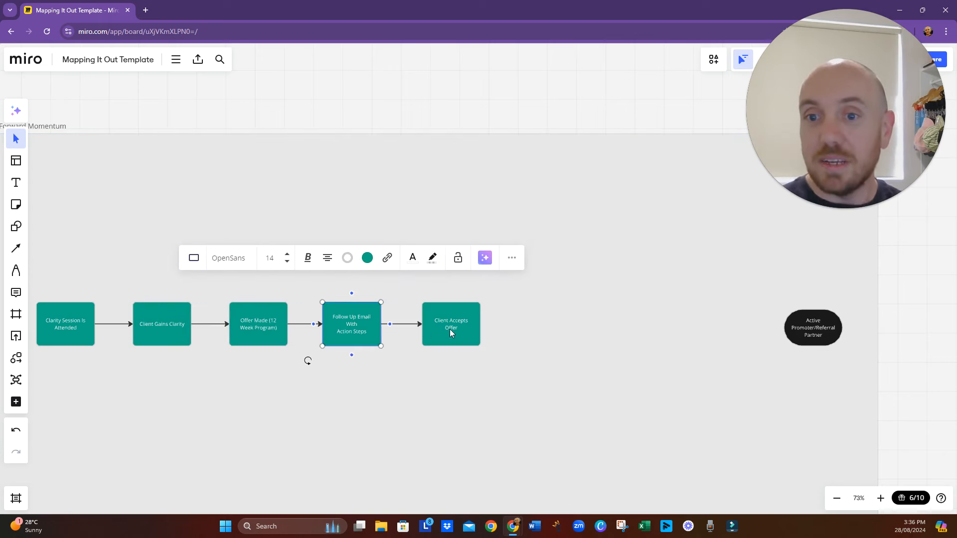
drag(450, 332, 438, 332)
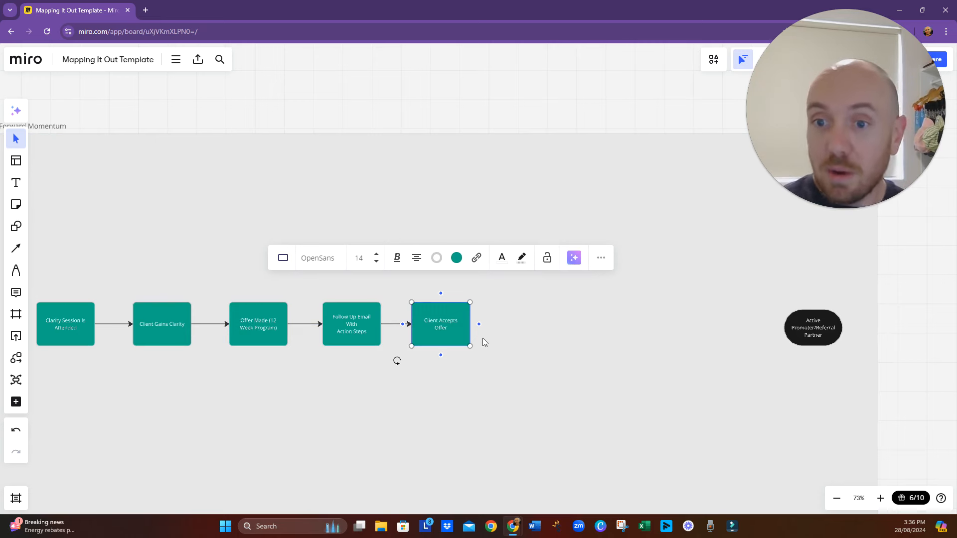
- Add a connected process box to the right of "Client Accepts Offer" and label it "Onboarding"
click(480, 325)
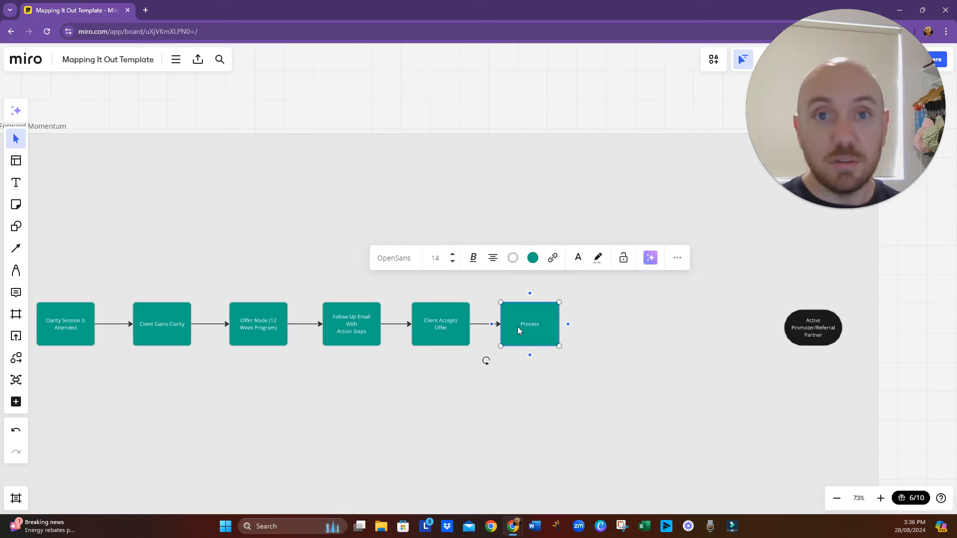
double_click(522, 326)
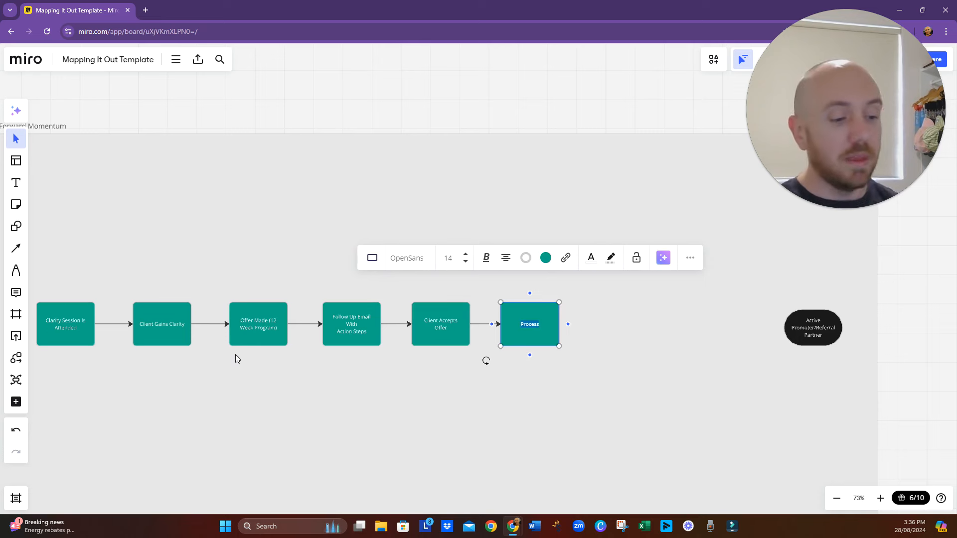
text(On)
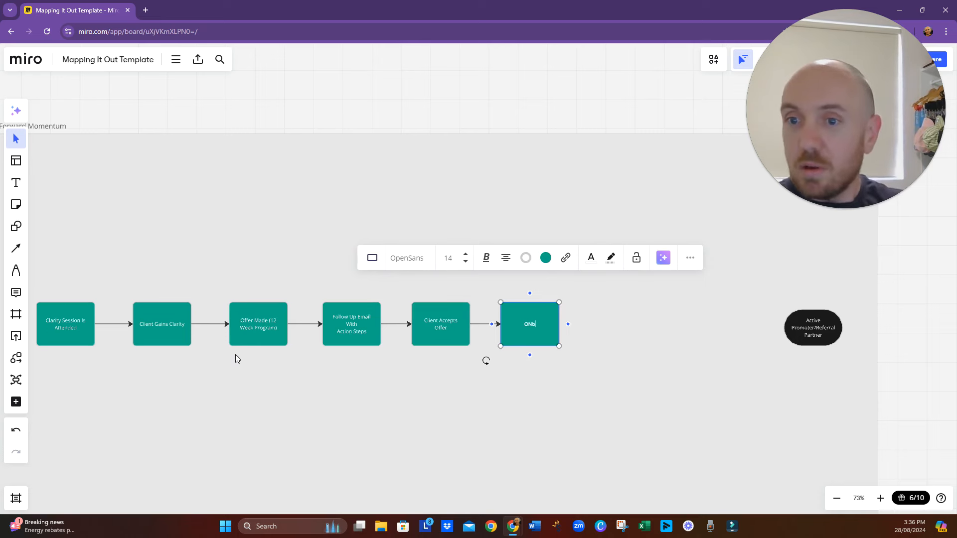
text(boarding)
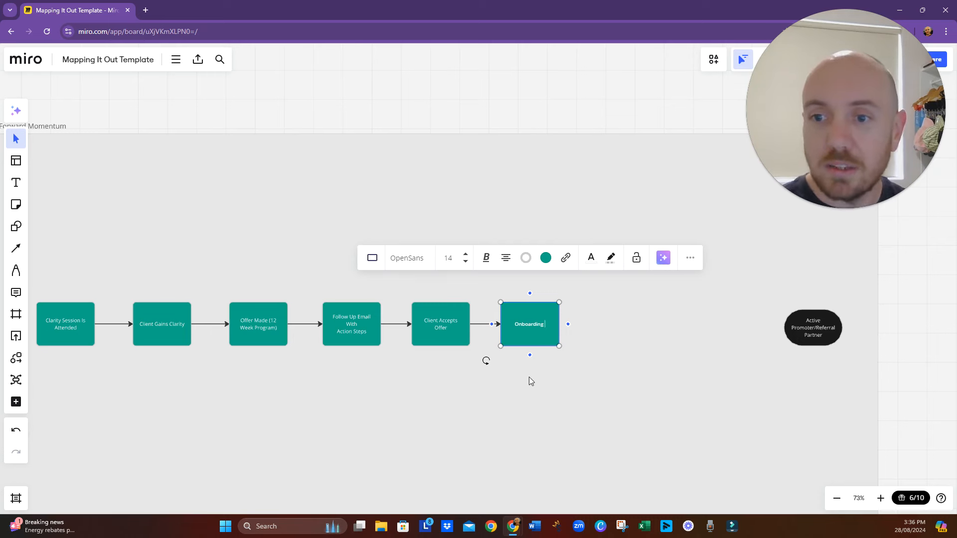
key(BackSpace)
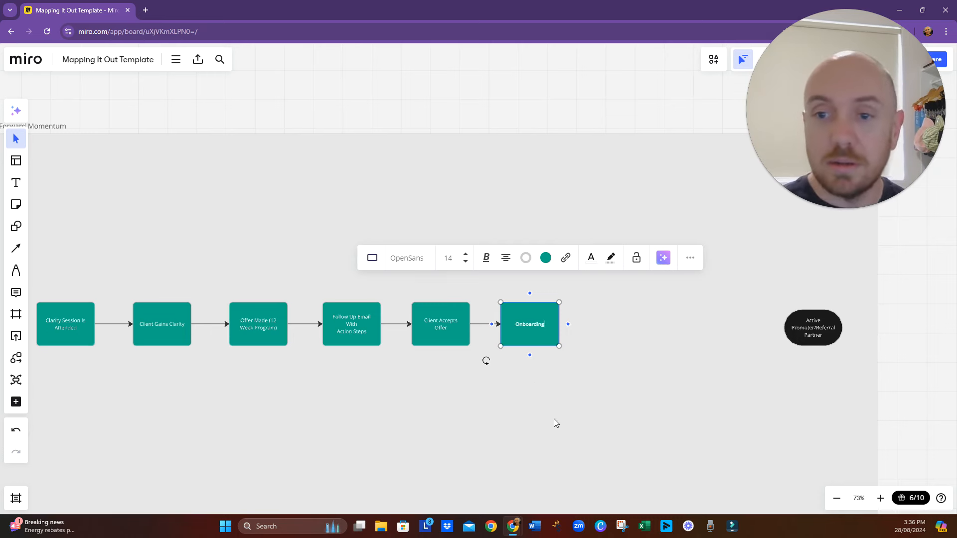
click(588, 420)
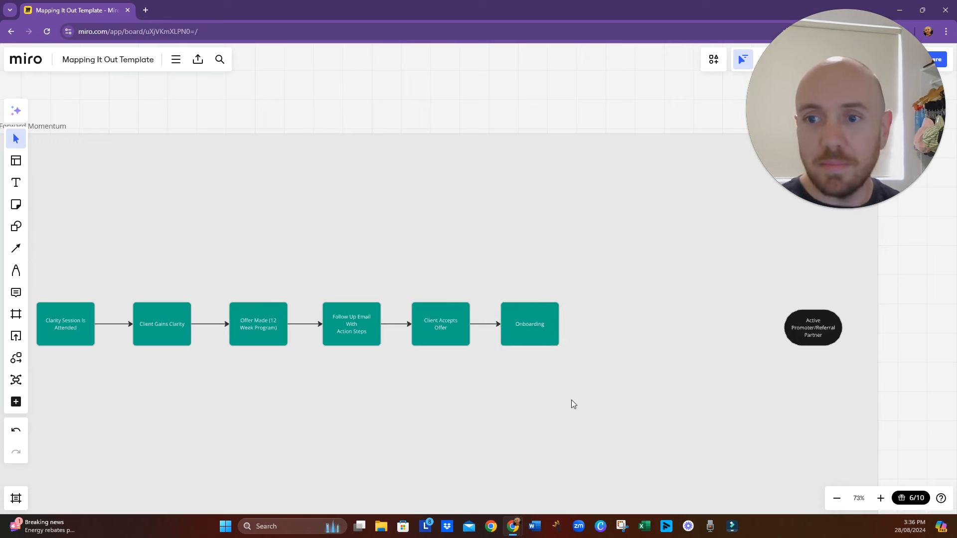
- Add a connected process box to the right of "Onboarding"
drag(572, 400, 460, 366)
click(441, 303)
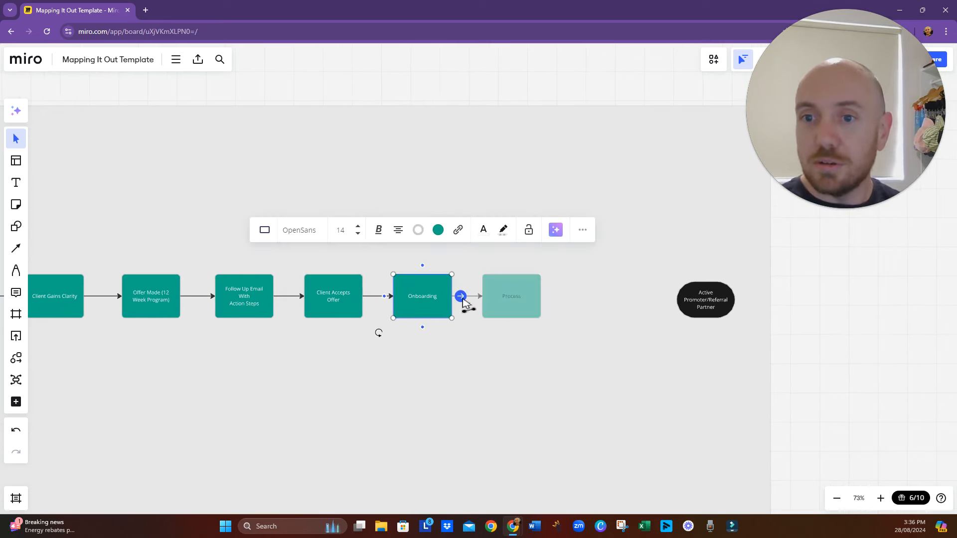
click(462, 300)
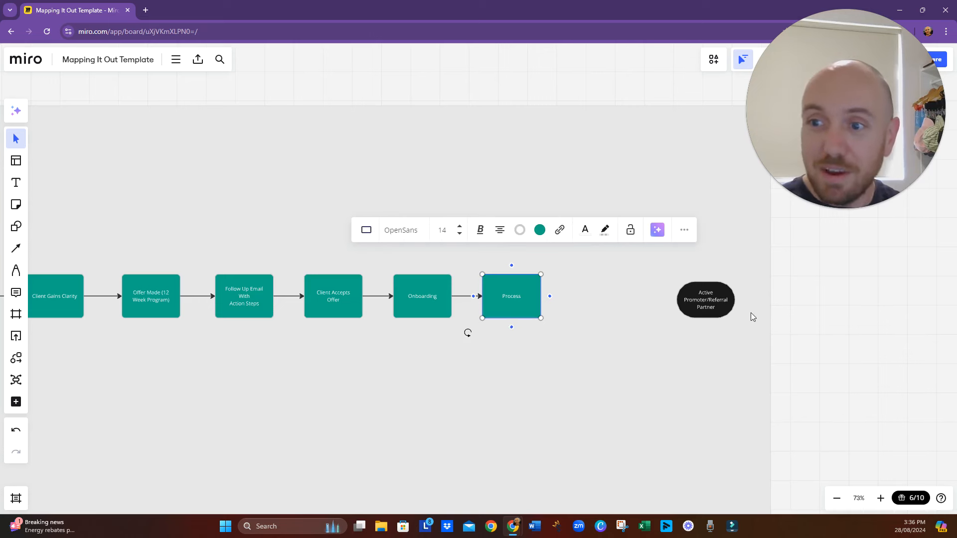
- Widen the Forward Momentum frame to the right and move the "Active Promoter/Referral Partner" shape near its new right edge
click(763, 339)
click(772, 366)
drag(772, 366, 952, 368)
drag(710, 303, 924, 310)
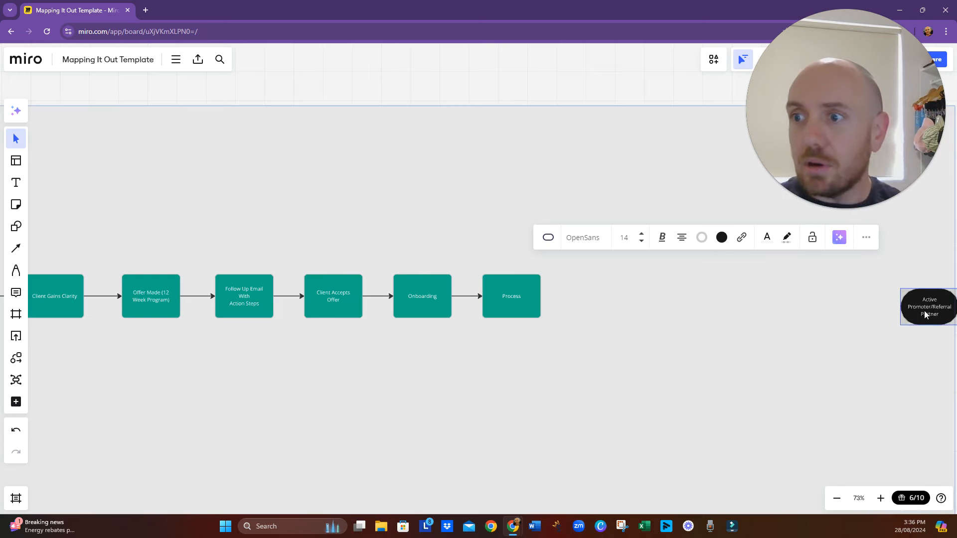
click(515, 395)
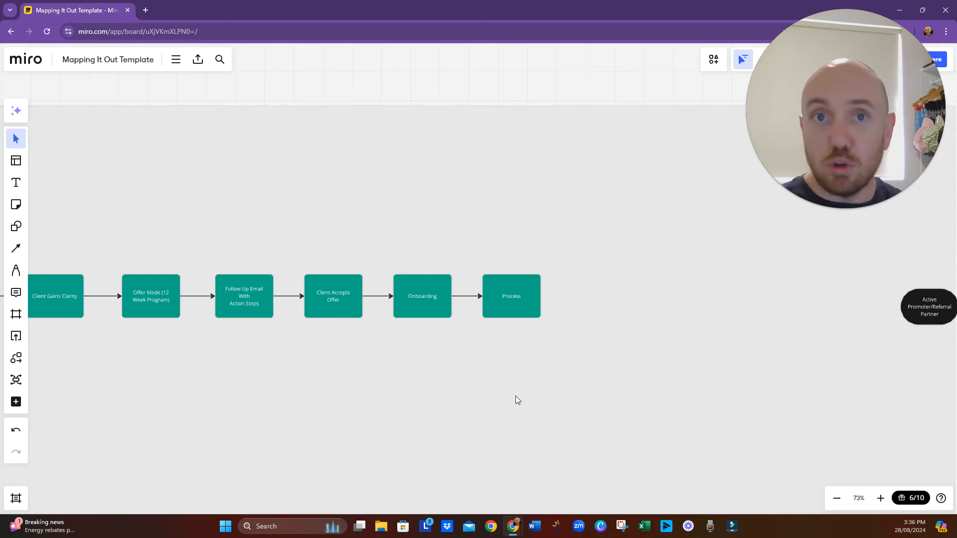
- Label the process box to the right of "Onboarding" as "Session Booked"
double_click(515, 297)
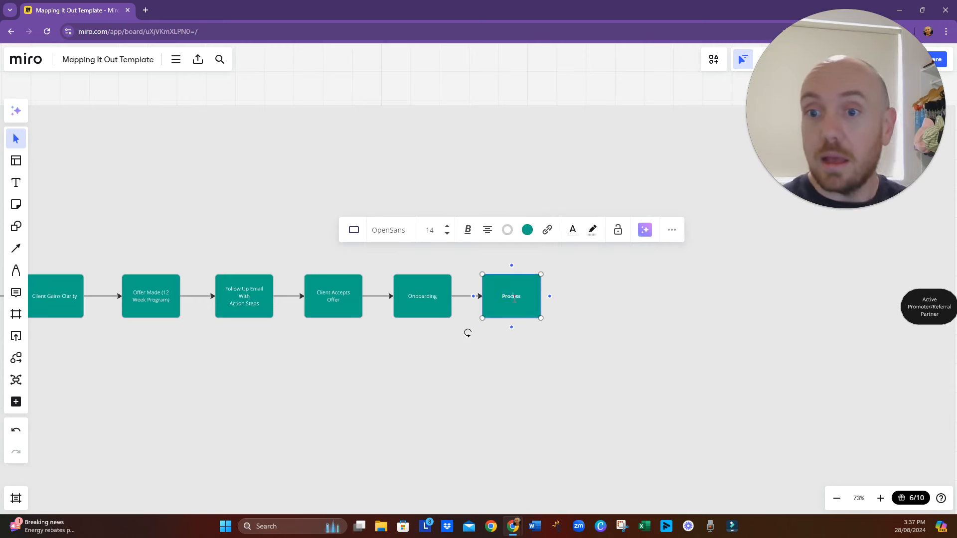
double_click(515, 298)
text(F)
text(Session V)
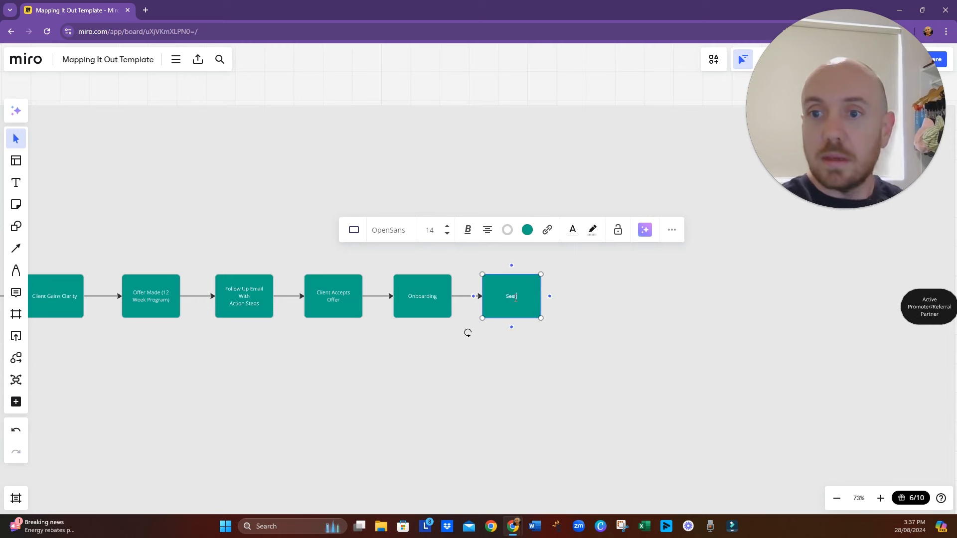
key(BackSpace)
key(BackSpace)
key(BackSpace)
key(BackSpace)
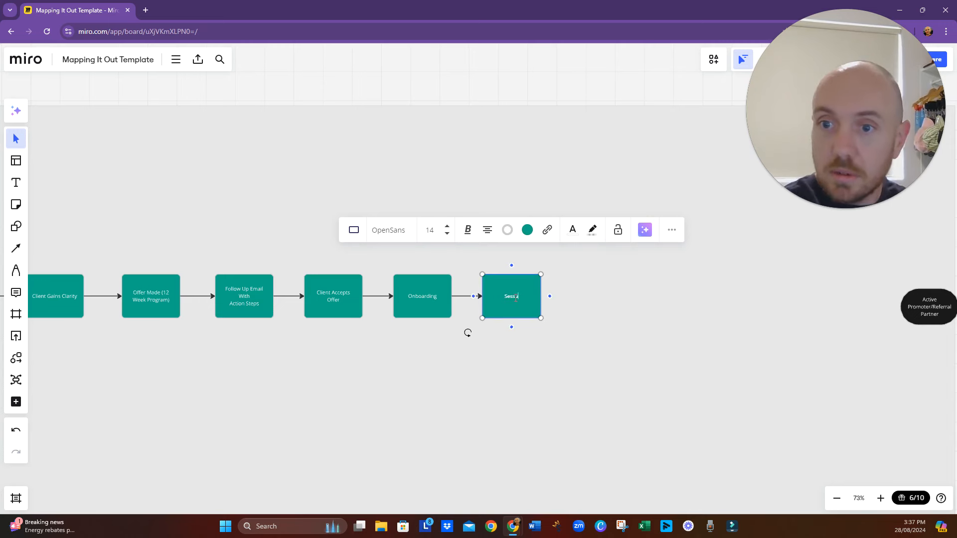
text(on Booked)
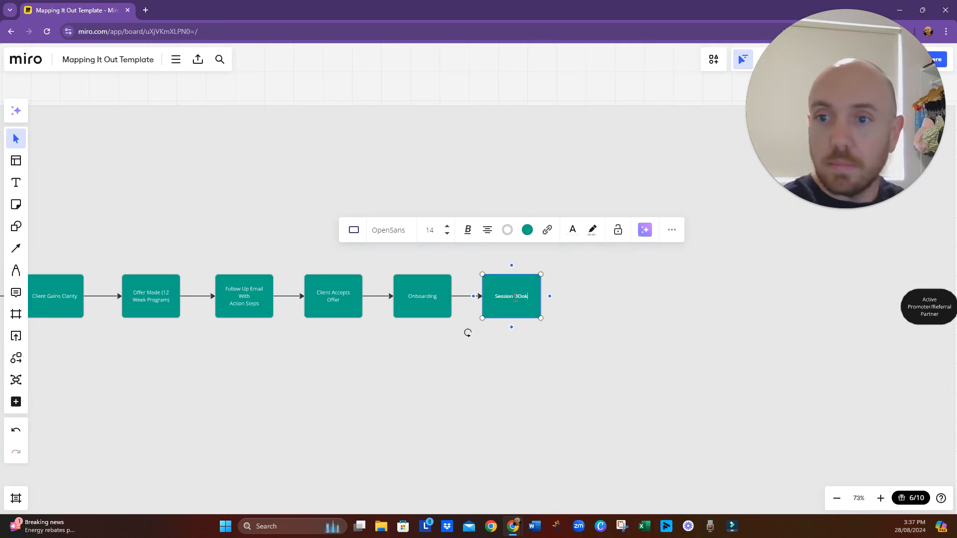
- Add a connected process box to the right of "Session Booked" and correct the capital "O" typo in the "Session Booked" label
click(550, 296)
click(518, 297)
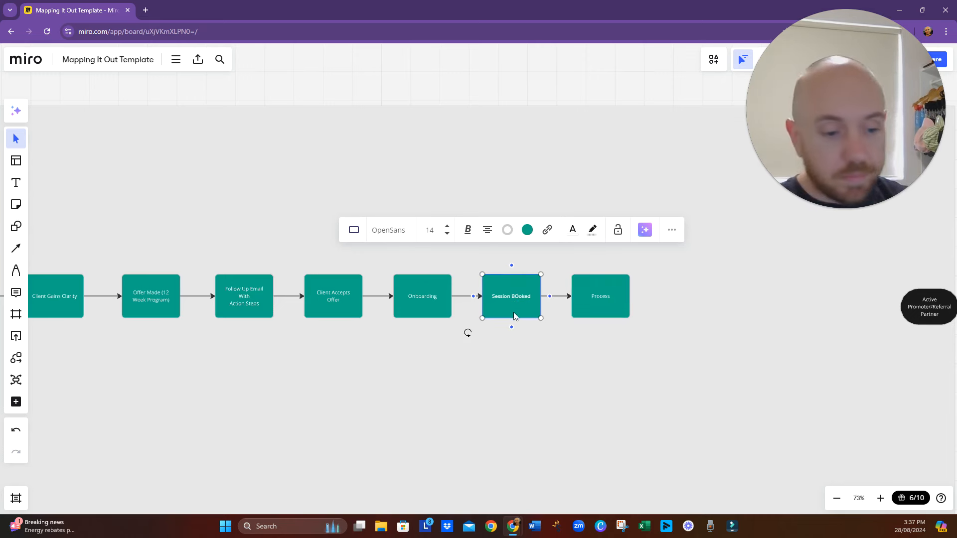
text(o)
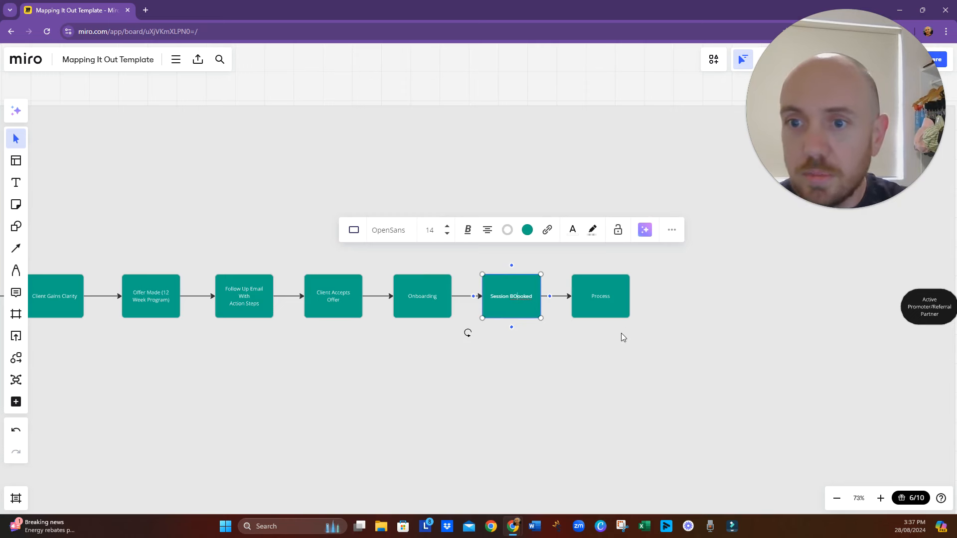
key(BackSpace)
click(608, 341)
- Label the process box after "Session Booked" as "Session Attended"
click(607, 304)
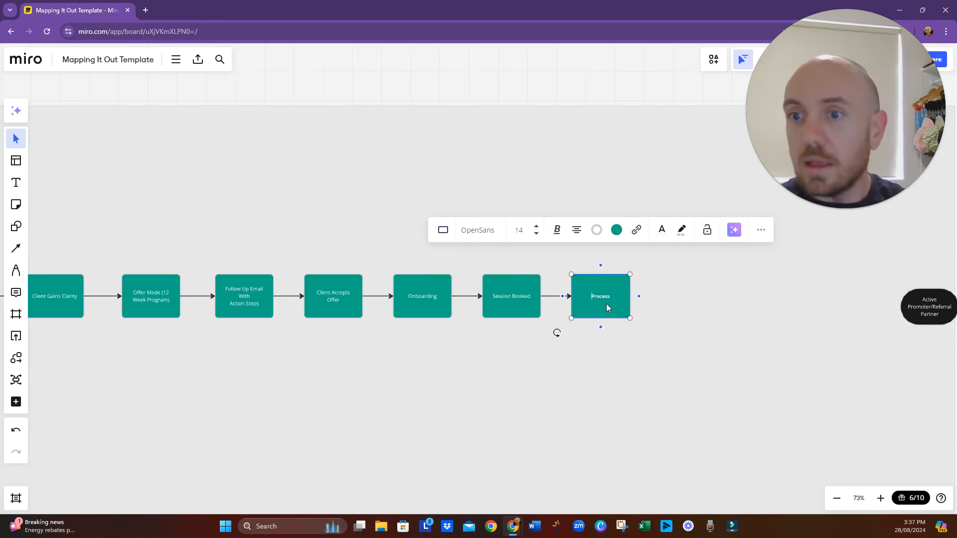
double_click(607, 304)
text(Ses)
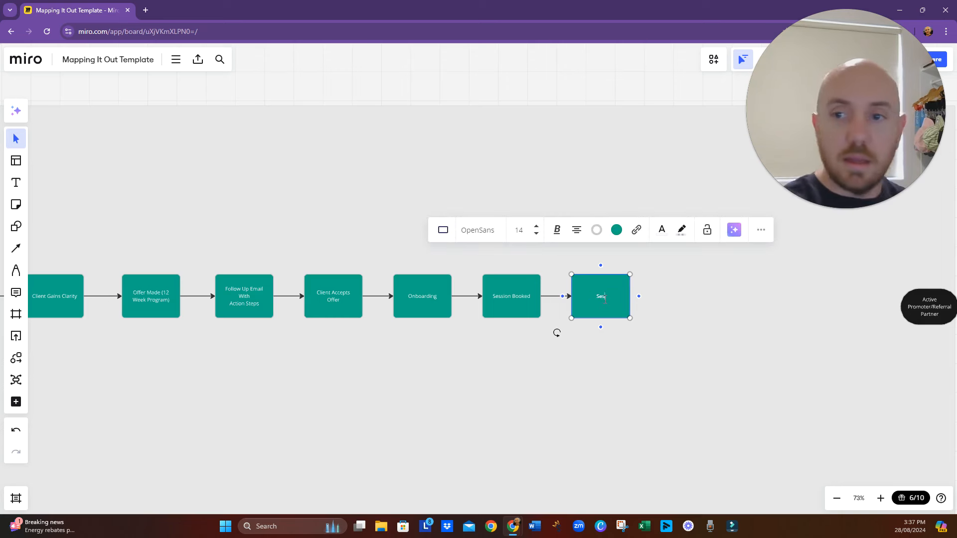
text(sion Attende)
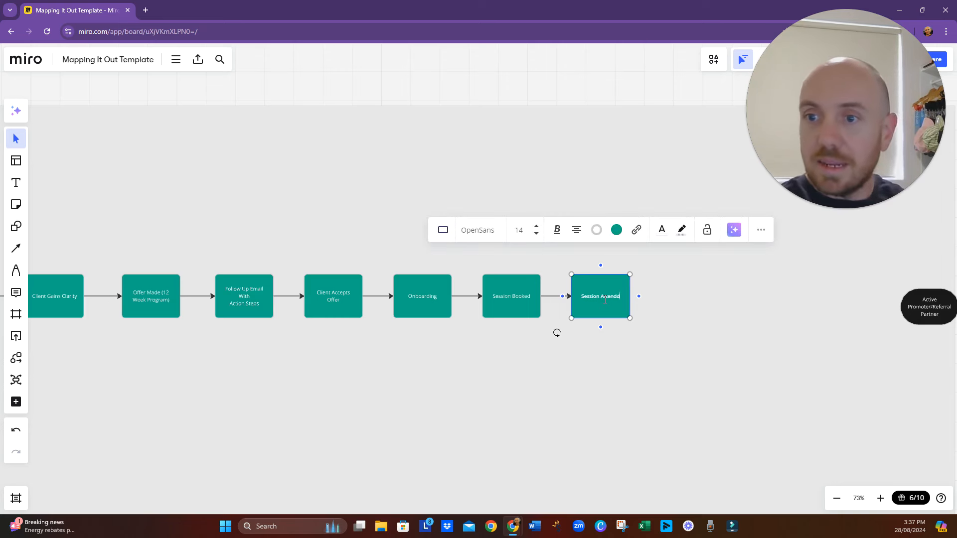
text(d)
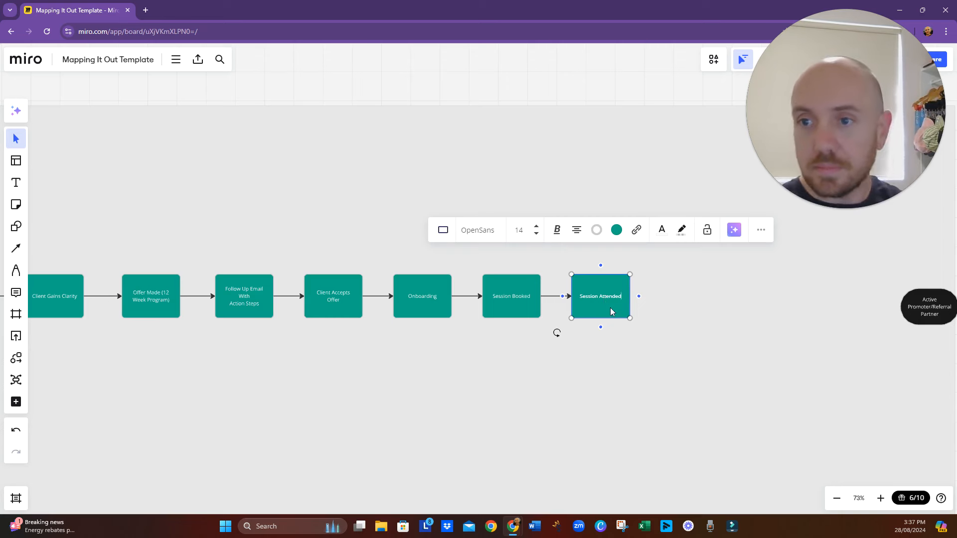
click(646, 320)
- Add a connected process box to the right of "Session Attended" and label it "Follow Up email, with action items"
click(625, 297)
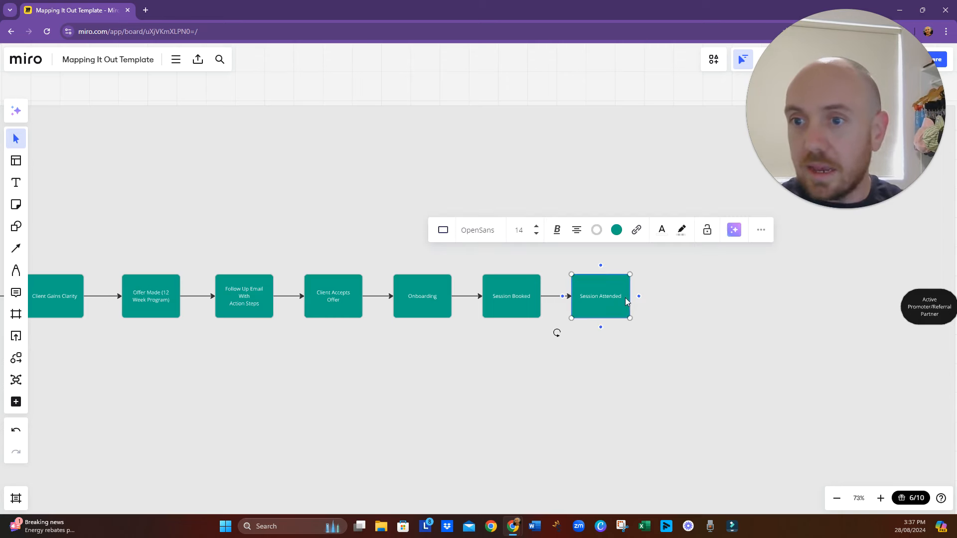
click(638, 296)
double_click(697, 302)
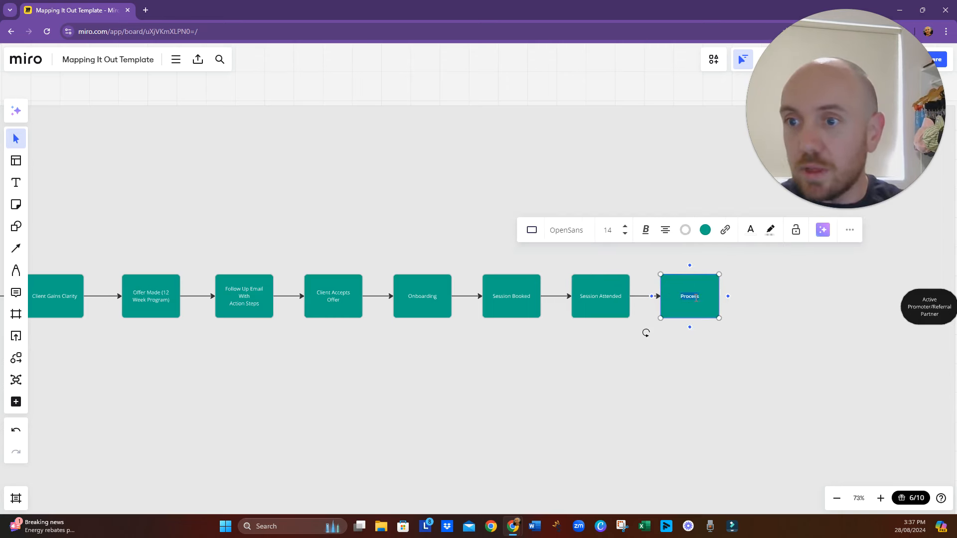
text(Follow)
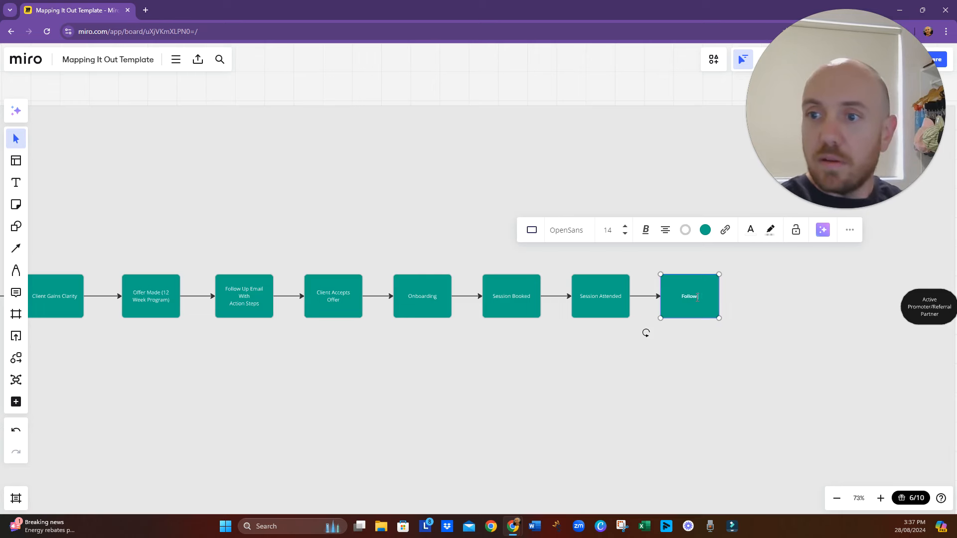
text( Up email, wit)
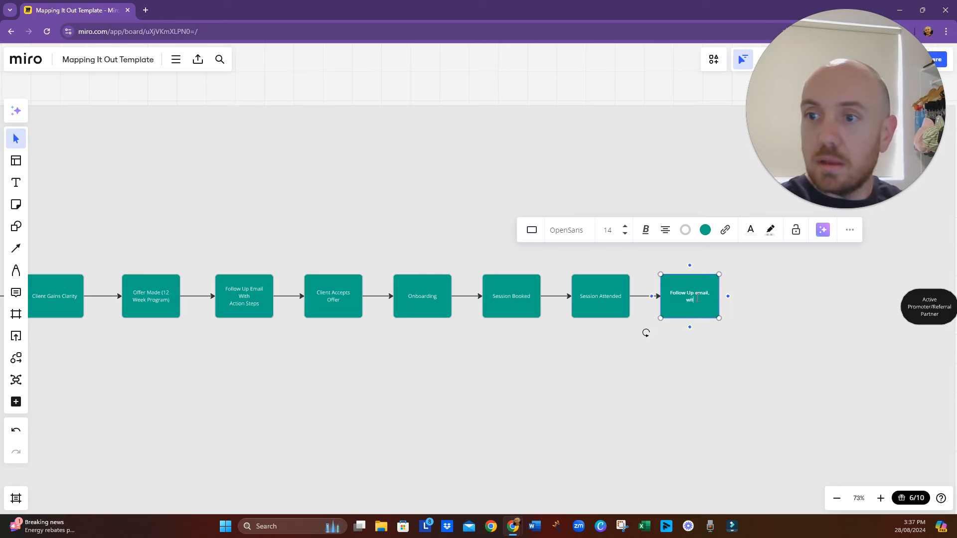
text(h action items)
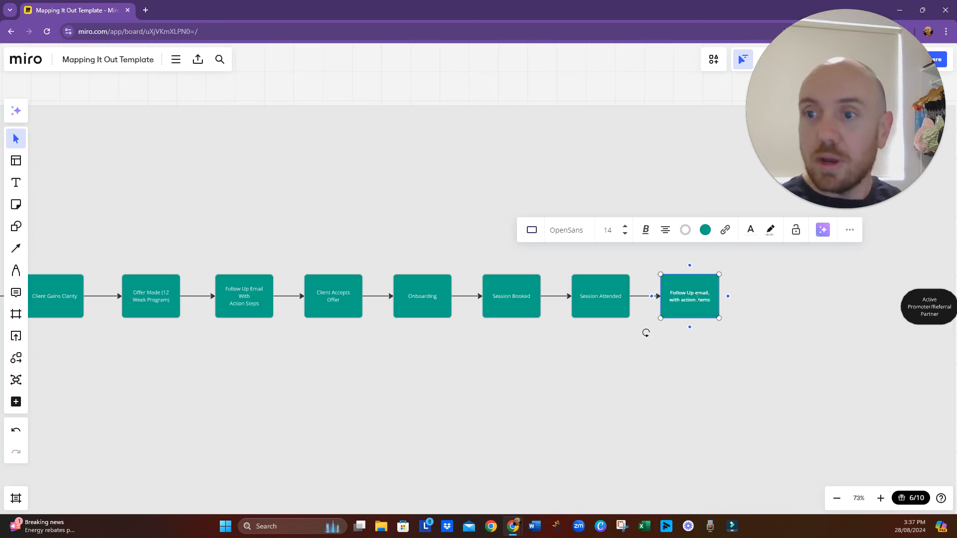
click(708, 377)
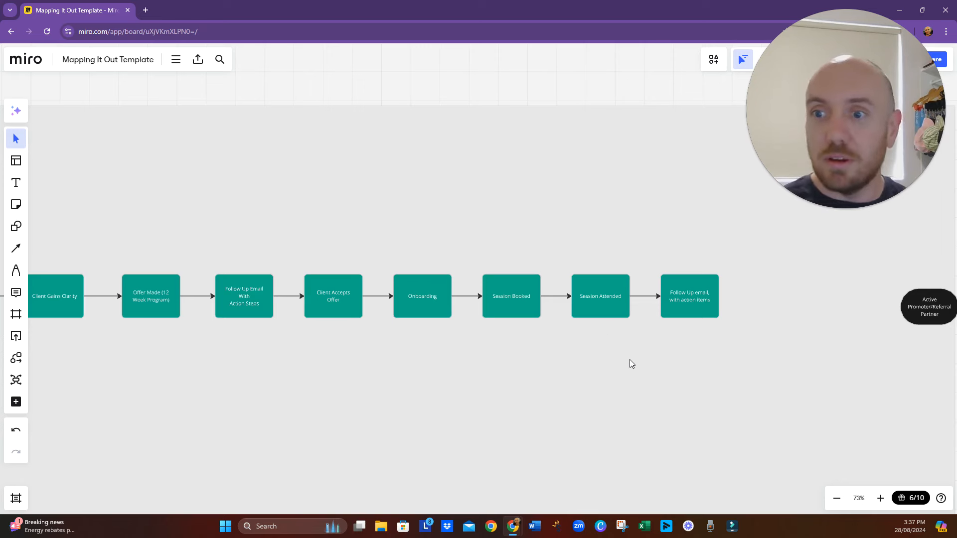
scroll(632, 360, right, 1)
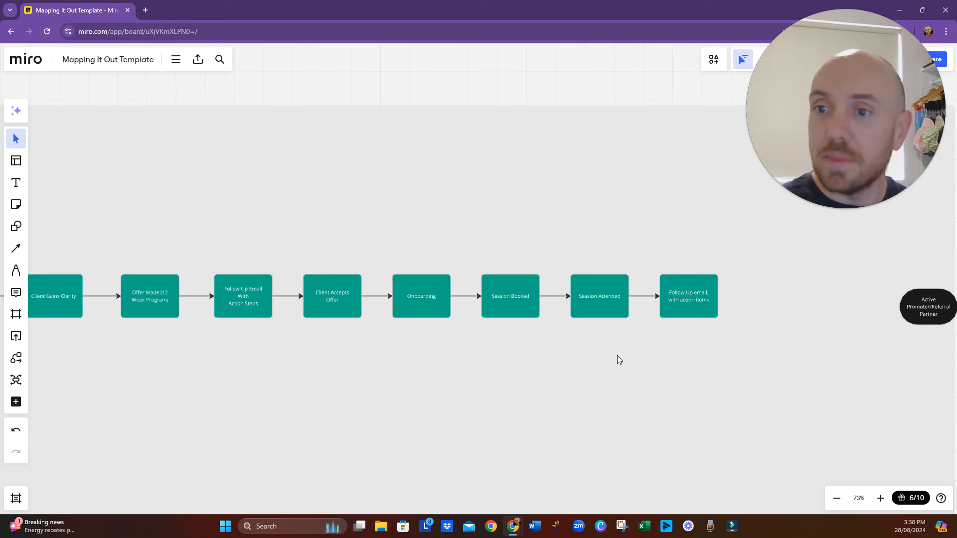
drag(618, 356, 551, 375)
click(607, 337)
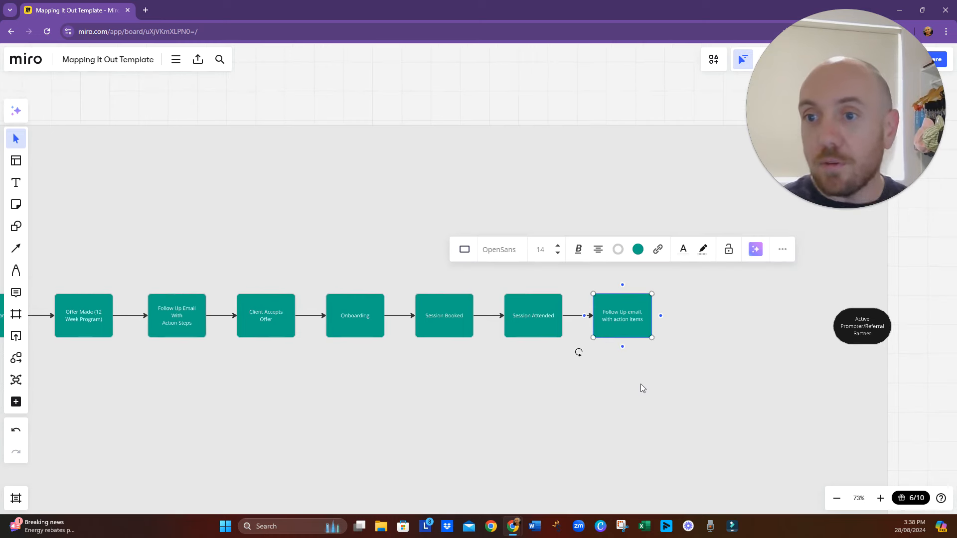
click(623, 285)
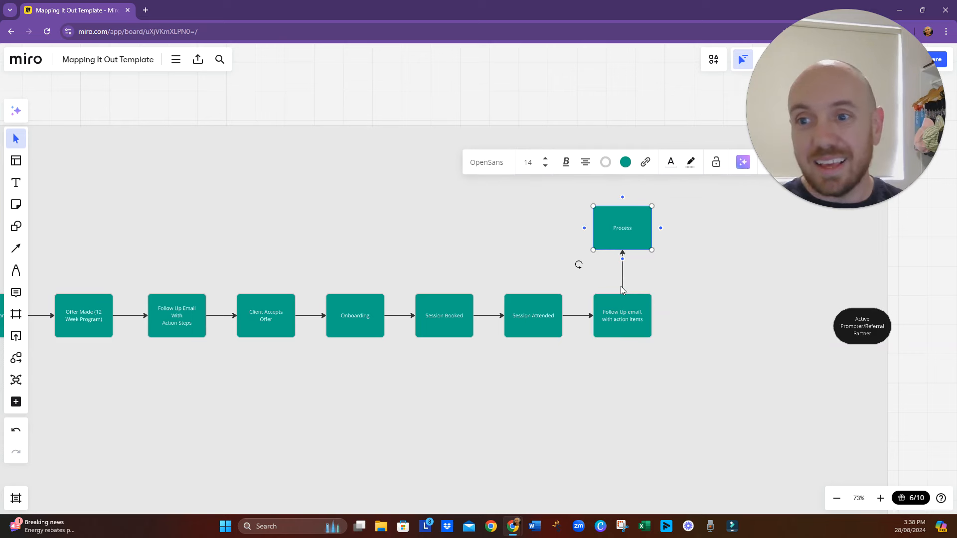
click(624, 237)
key(Delete)
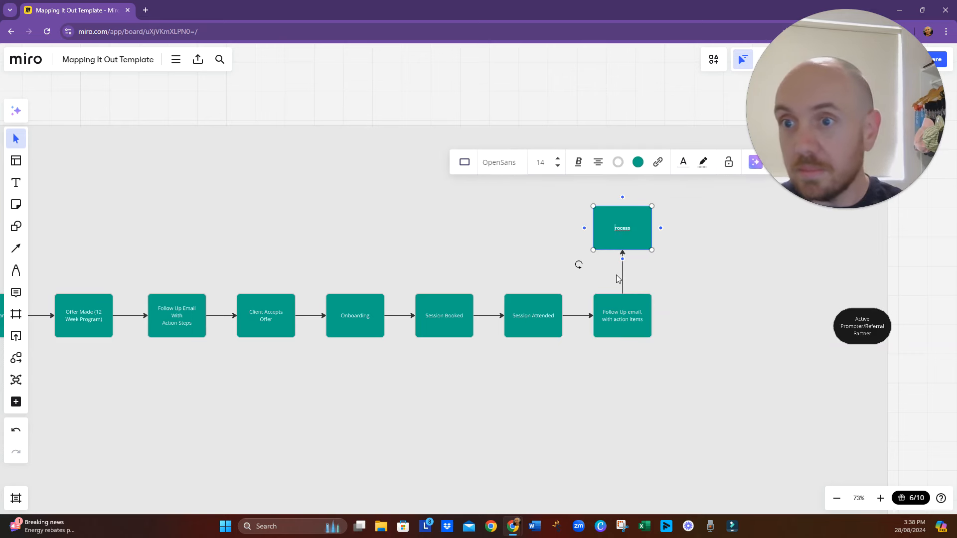
click(688, 265)
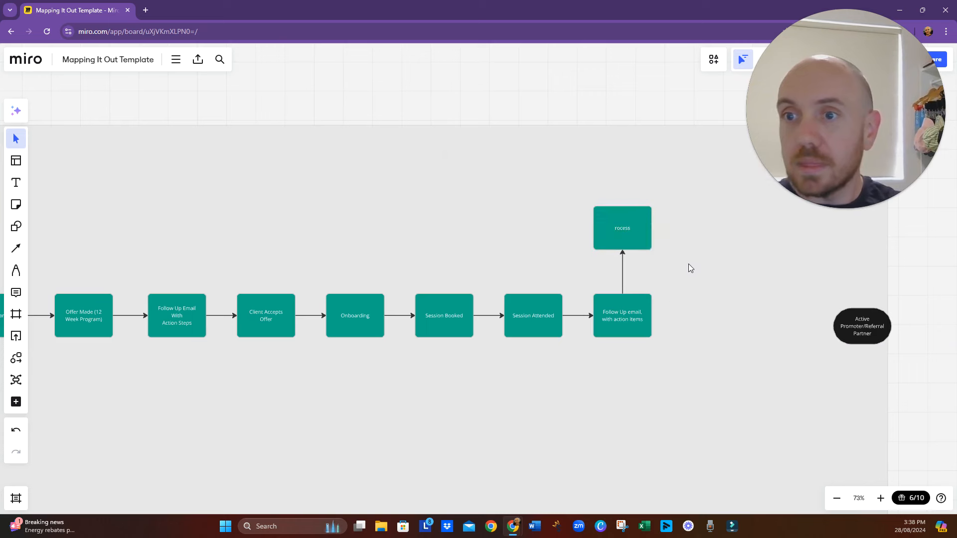
click(641, 237)
key(Delete)
- Connect the top of "Follow Up email, with action items" back to the top of "Session Booked" and label the connector "12x"
click(626, 305)
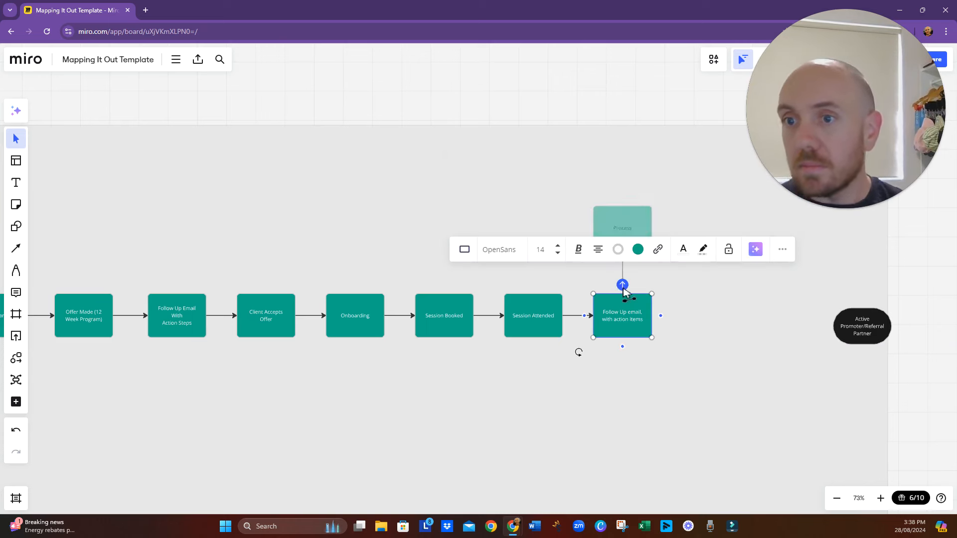
drag(623, 285, 444, 292)
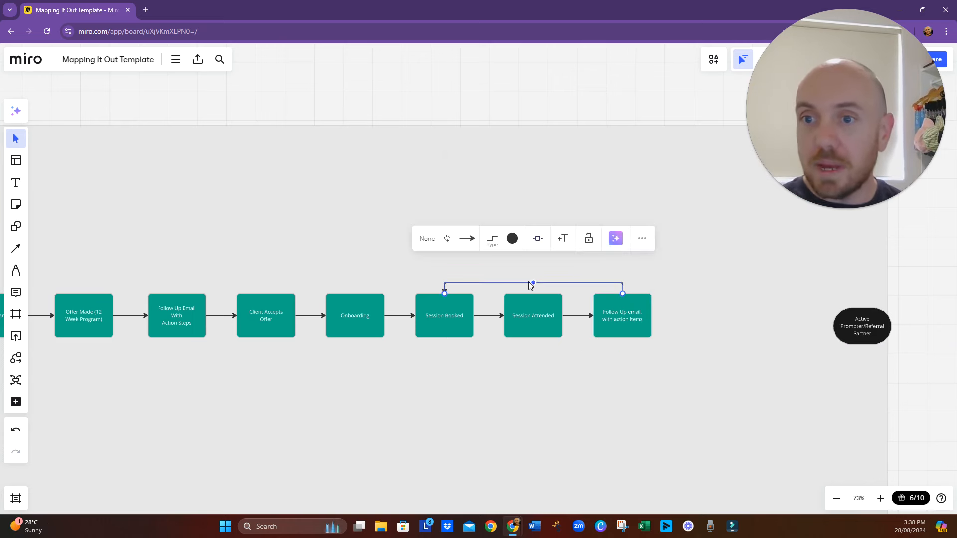
click(563, 238)
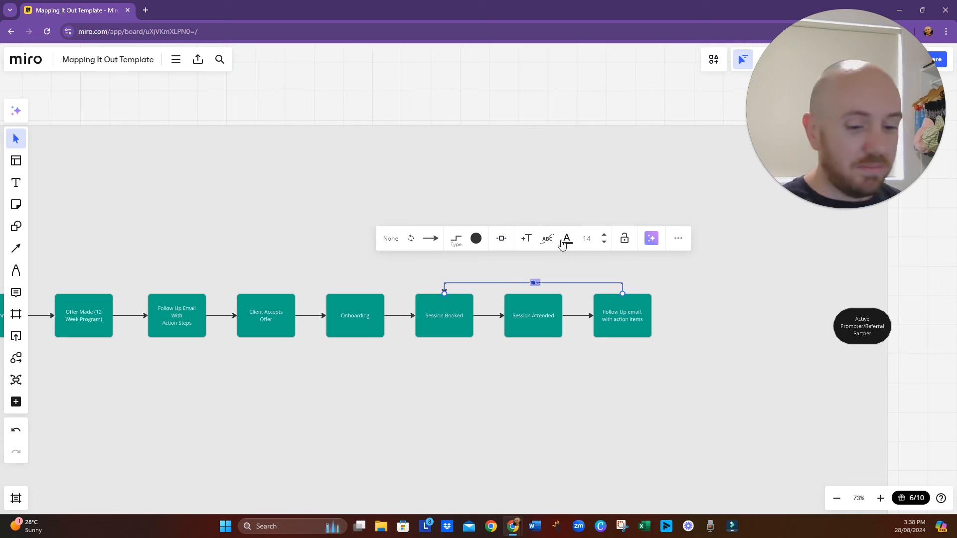
text(12x)
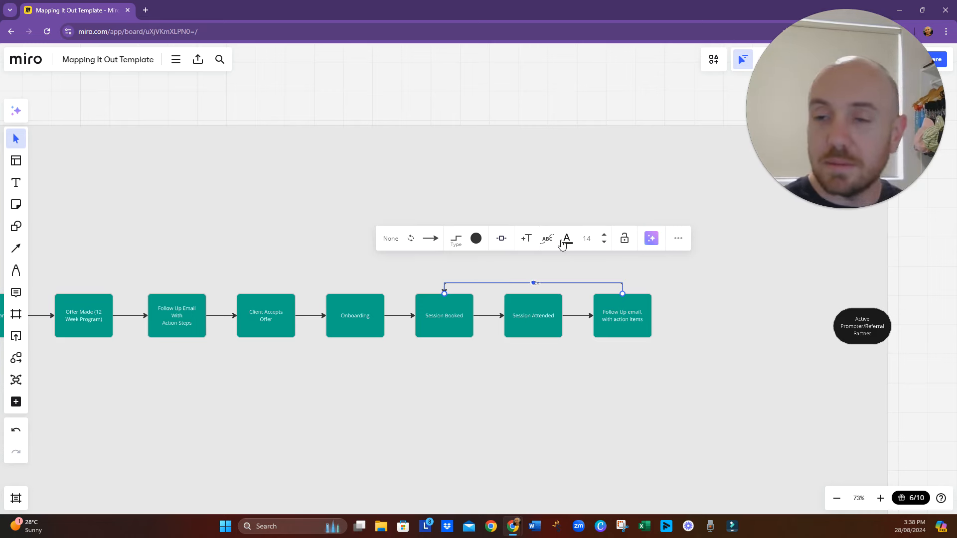
click(524, 397)
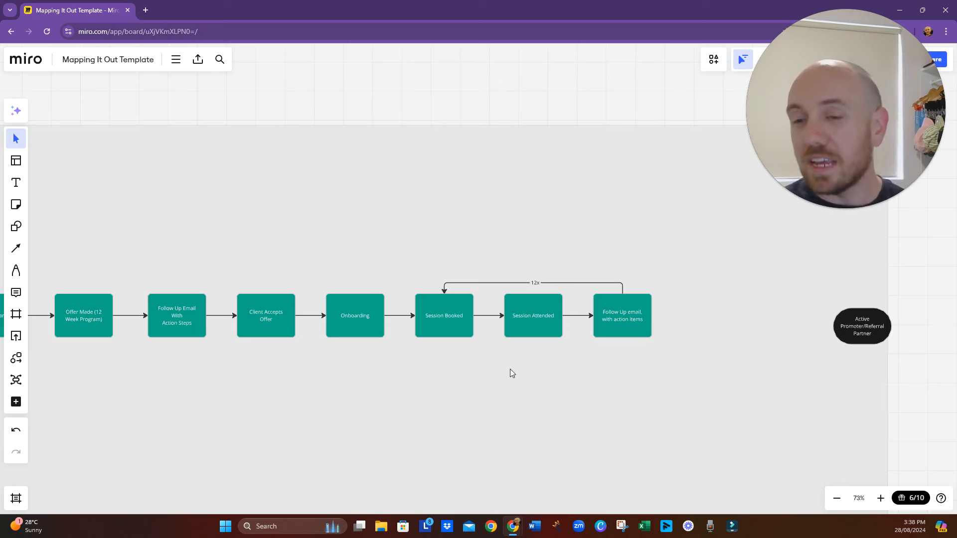
- Add a connected process box after "Follow Up email, with action items" and move it up, above the main flow line
drag(660, 363, 514, 397)
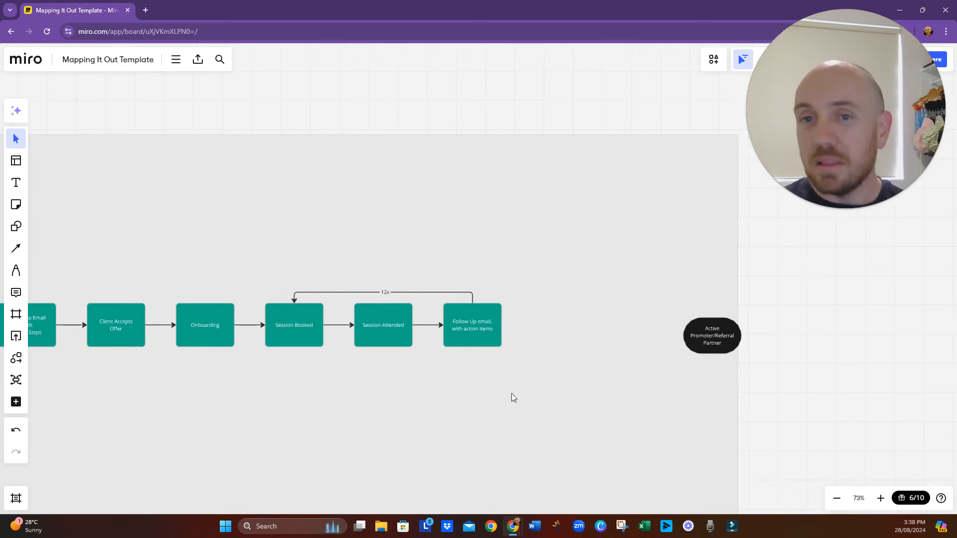
drag(327, 386, 362, 397)
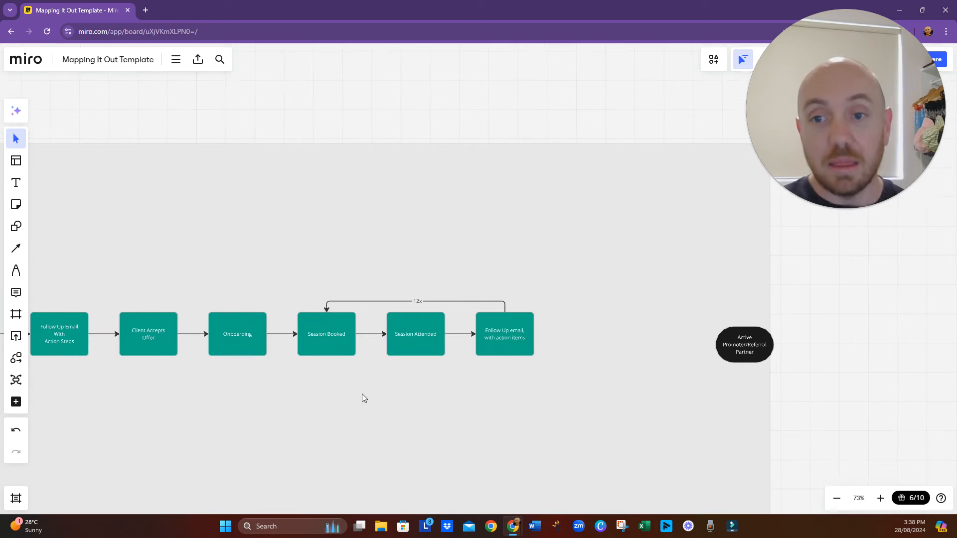
click(519, 327)
click(544, 334)
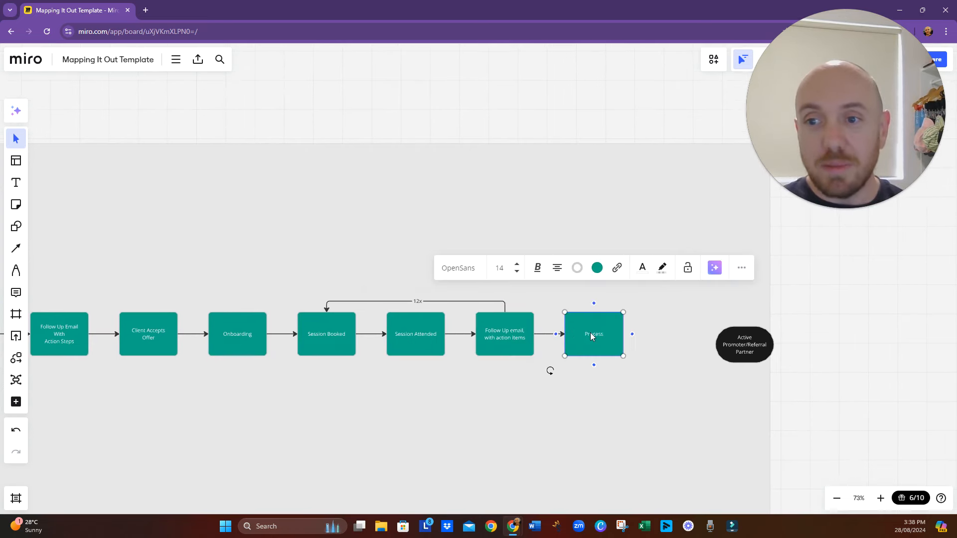
drag(590, 333, 609, 269)
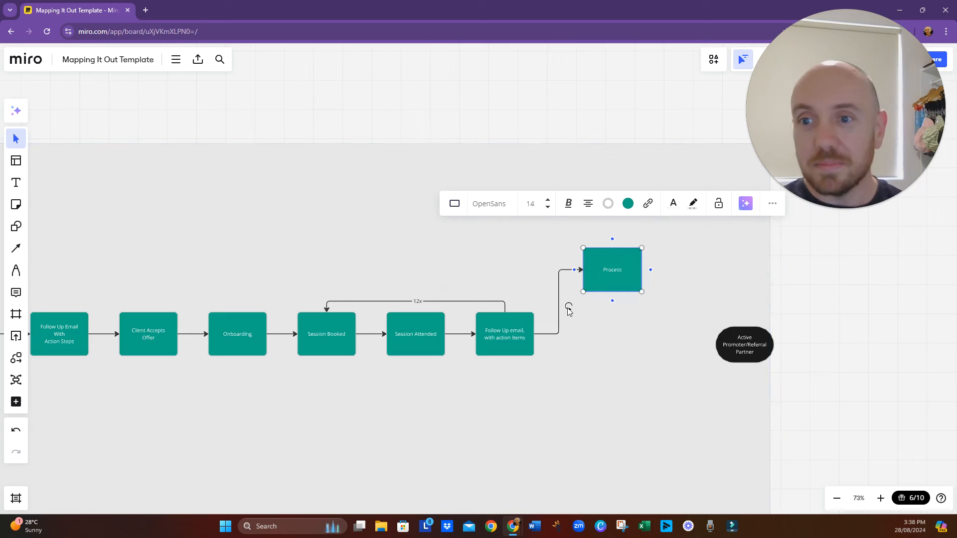
- Label the connector from "Follow Up email, with action items" to the raised process box "3x"
click(558, 302)
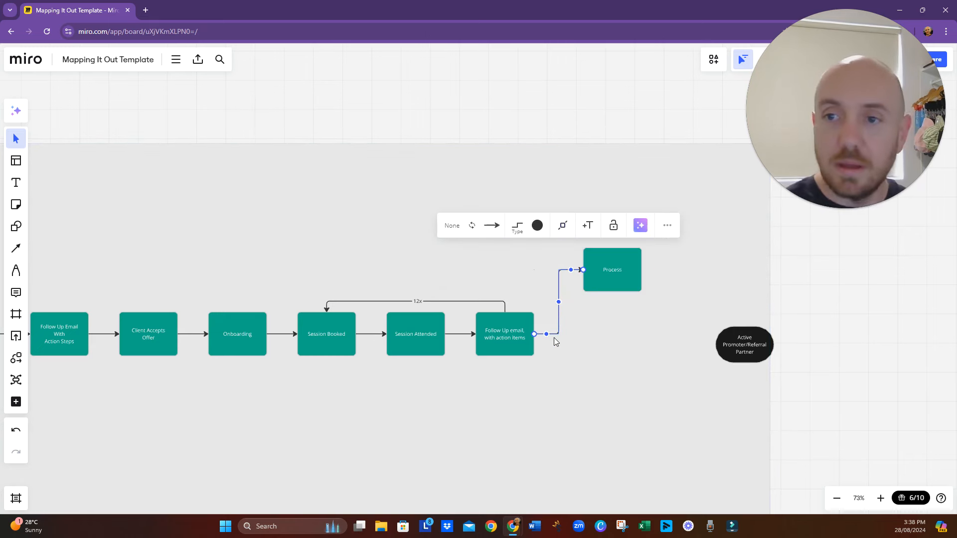
click(587, 225)
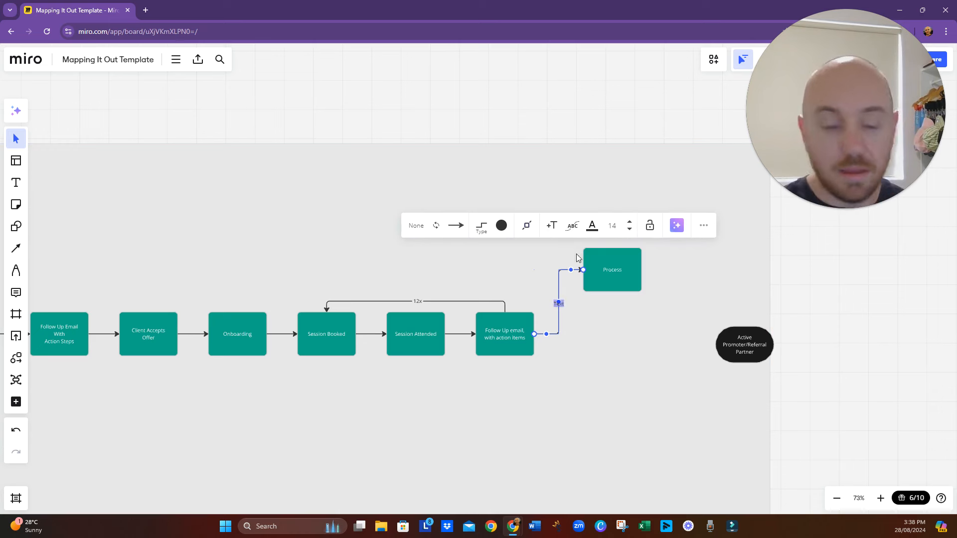
text(3x)
click(620, 343)
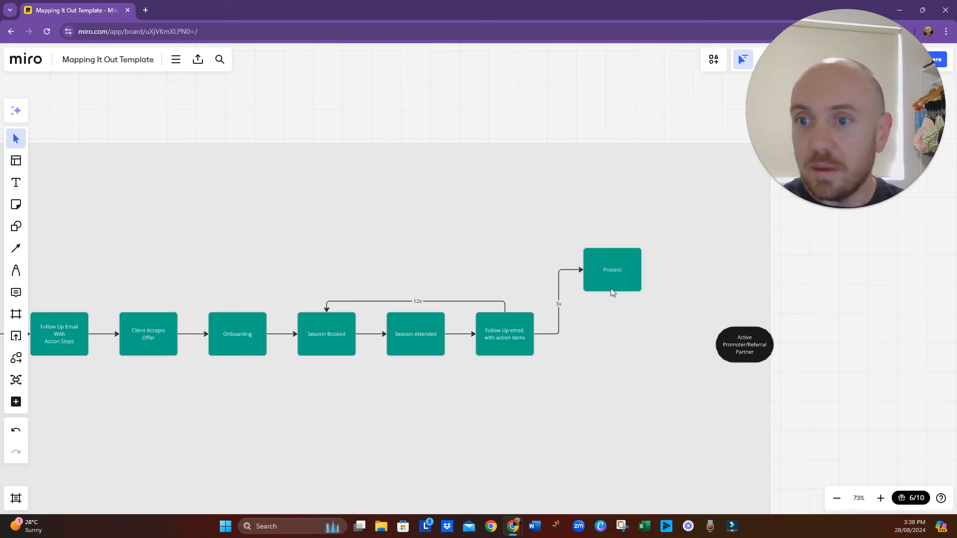
- Label the raised process box on the "3x" branch "Feedback Request"
click(611, 280)
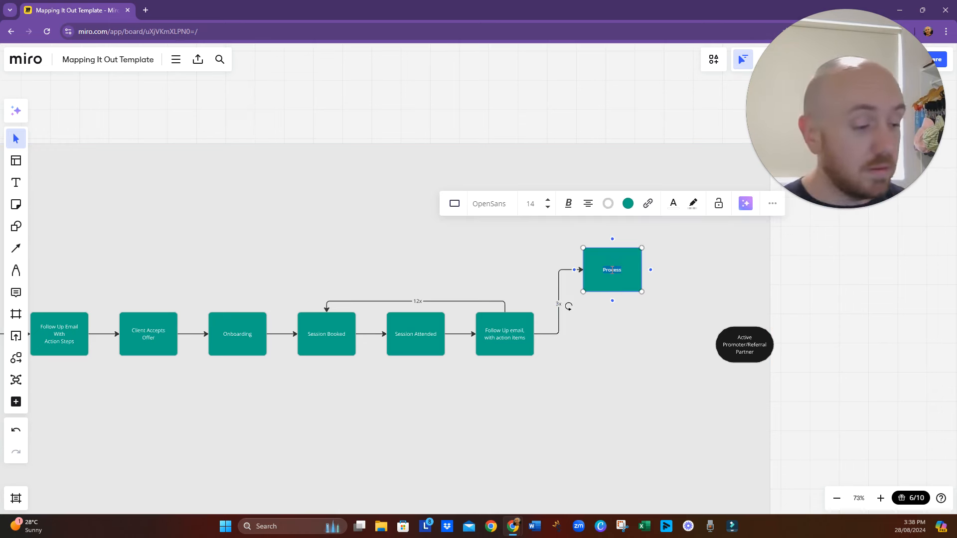
text(Fa)
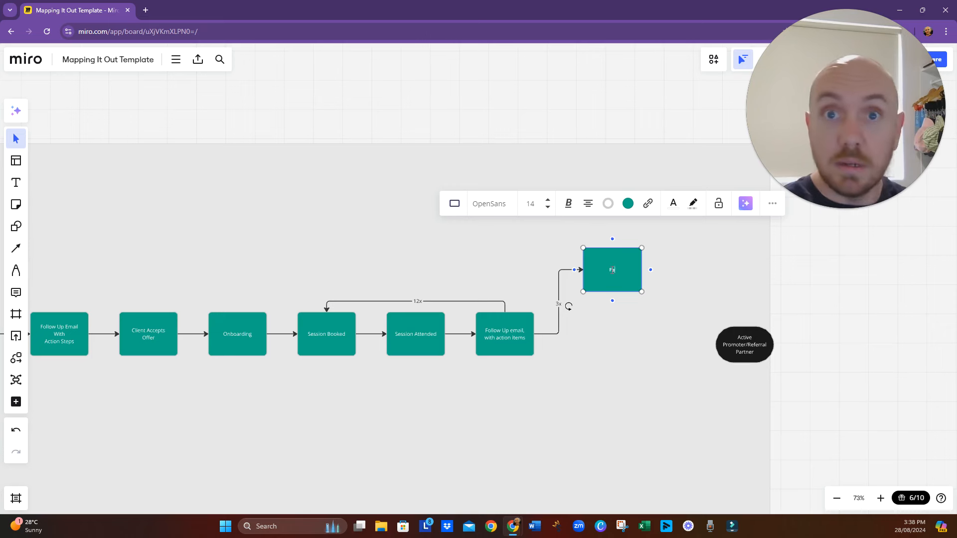
text(ed)
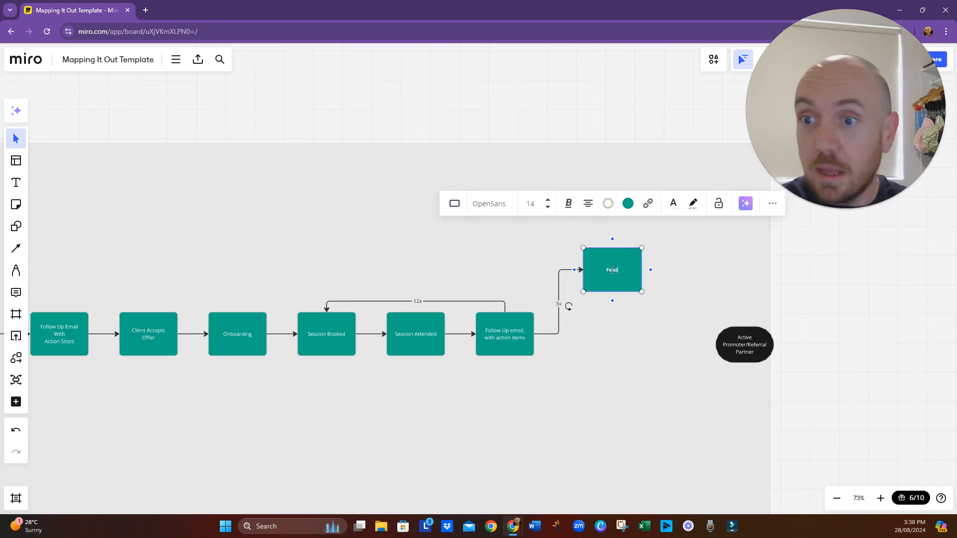
text(back)
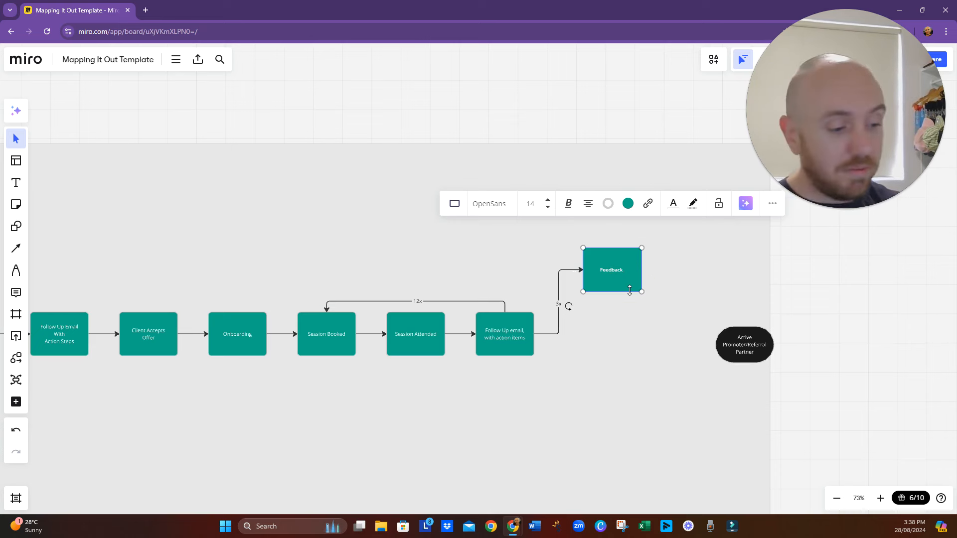
text( Request)
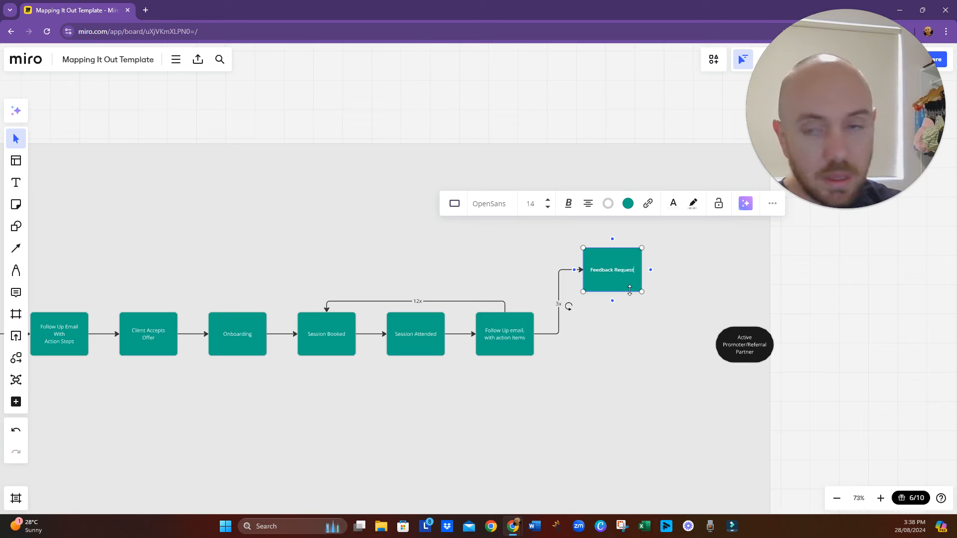
click(577, 345)
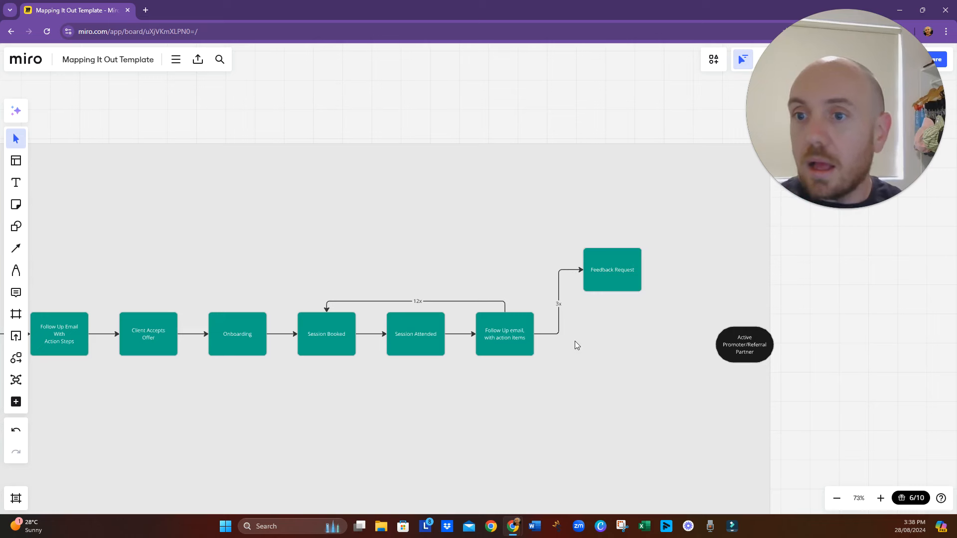
- Add a second connected process box after "Follow Up email, with action items", place it below the main flow line, and label its connector "6x"
click(531, 343)
click(544, 334)
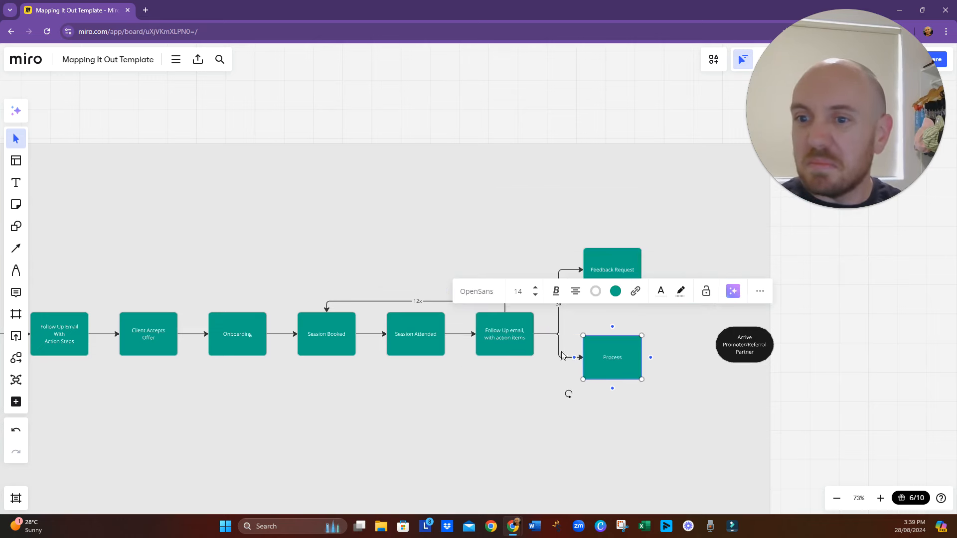
drag(612, 368, 609, 386)
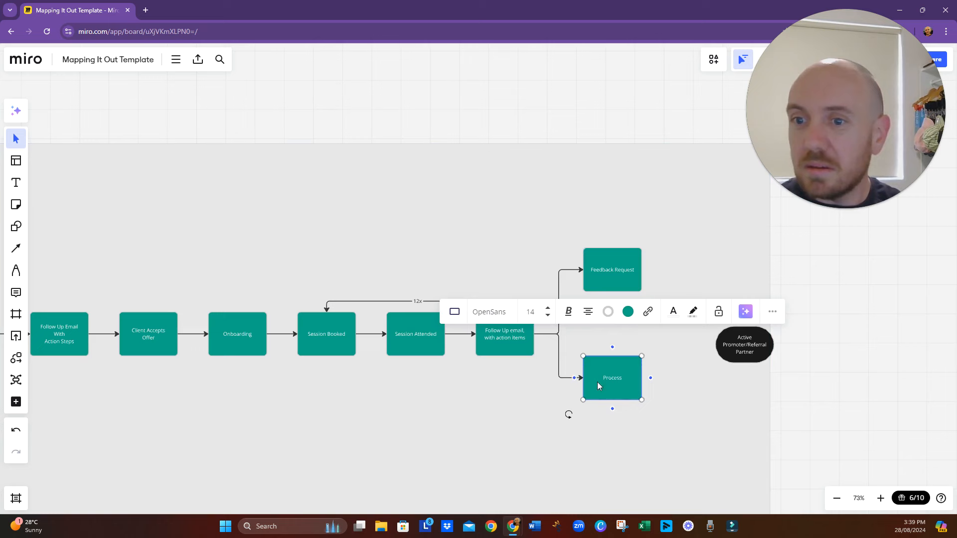
click(561, 373)
click(588, 291)
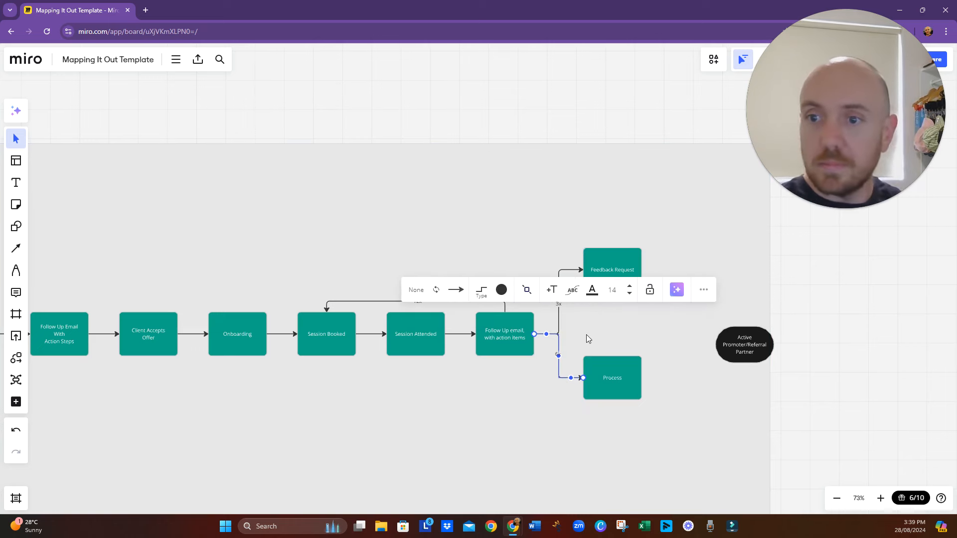
- Label the lower process box on the "6x" branch "Testimonial Request"
double_click(603, 378)
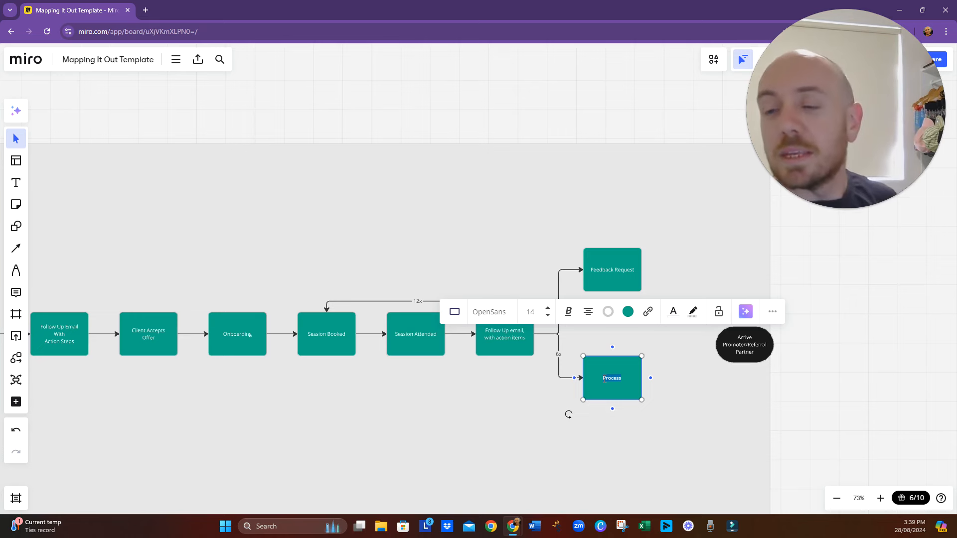
text(Test)
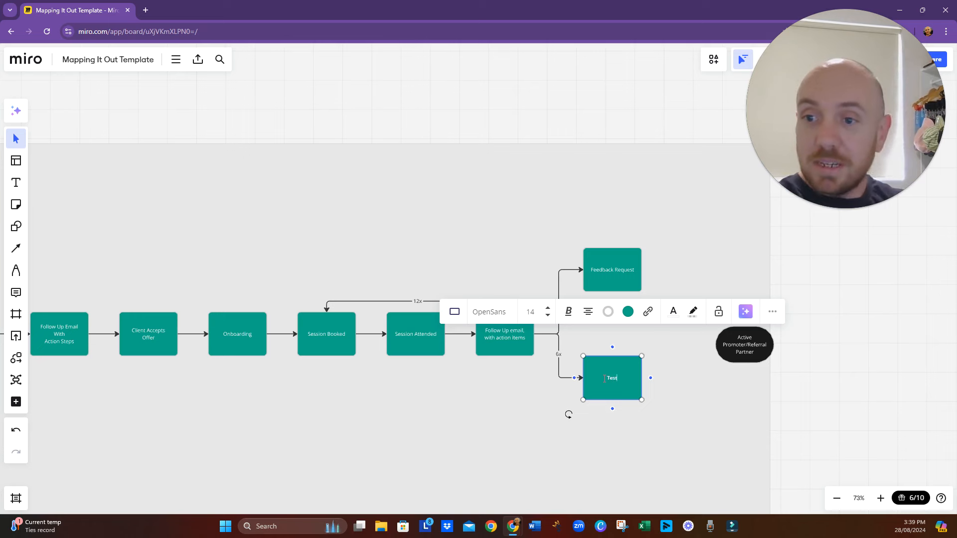
text(imonial Re)
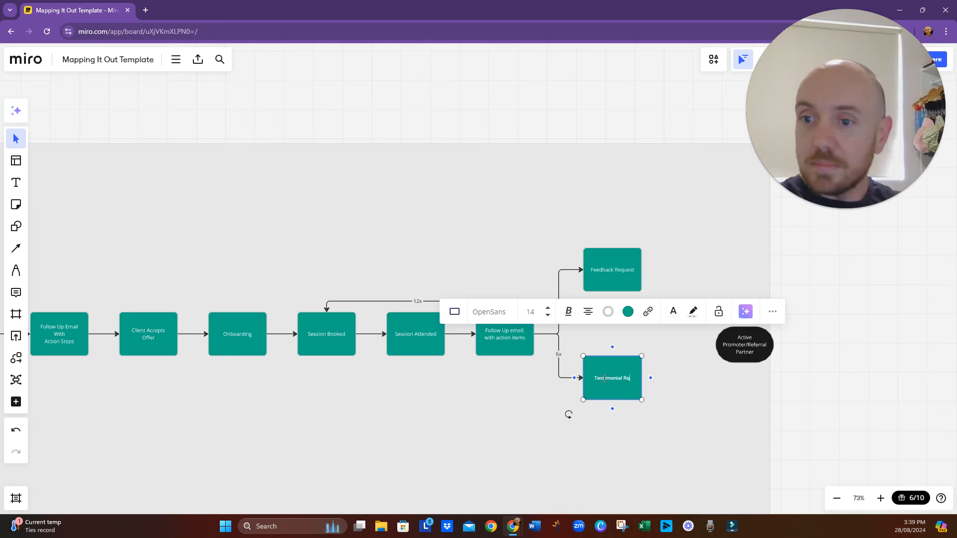
text(quest)
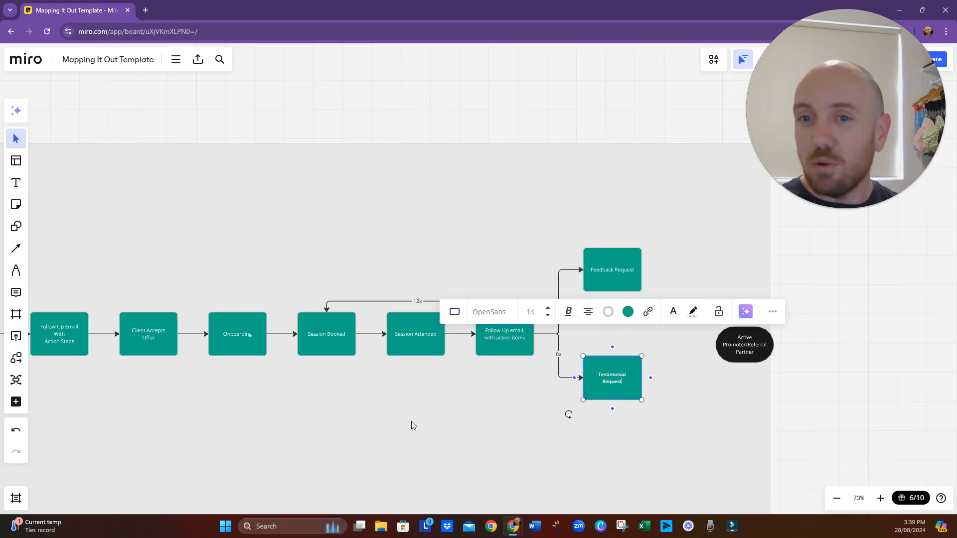
click(432, 438)
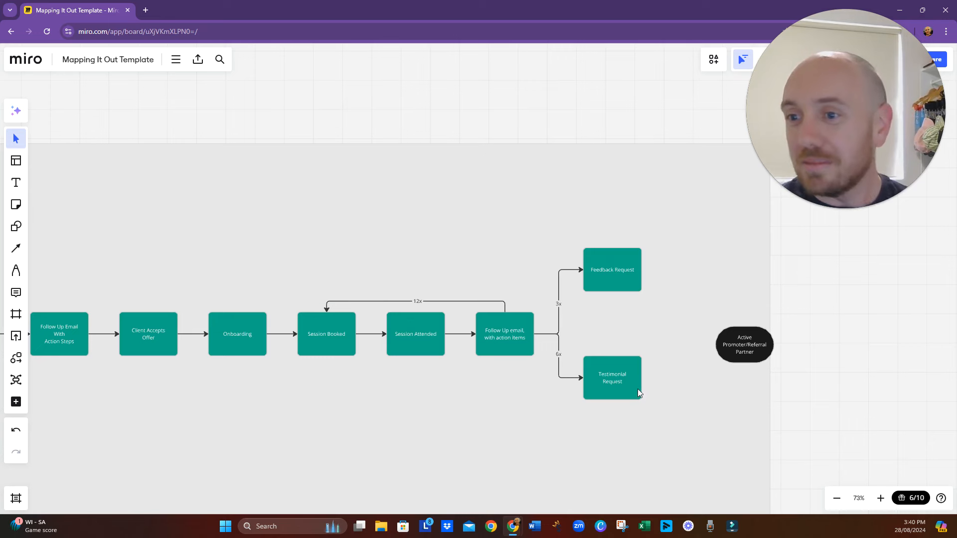
- Add a third connected process box after "Follow Up email, with action items" and place it on the main flow line, between the two branches
click(732, 348)
drag(738, 349, 721, 315)
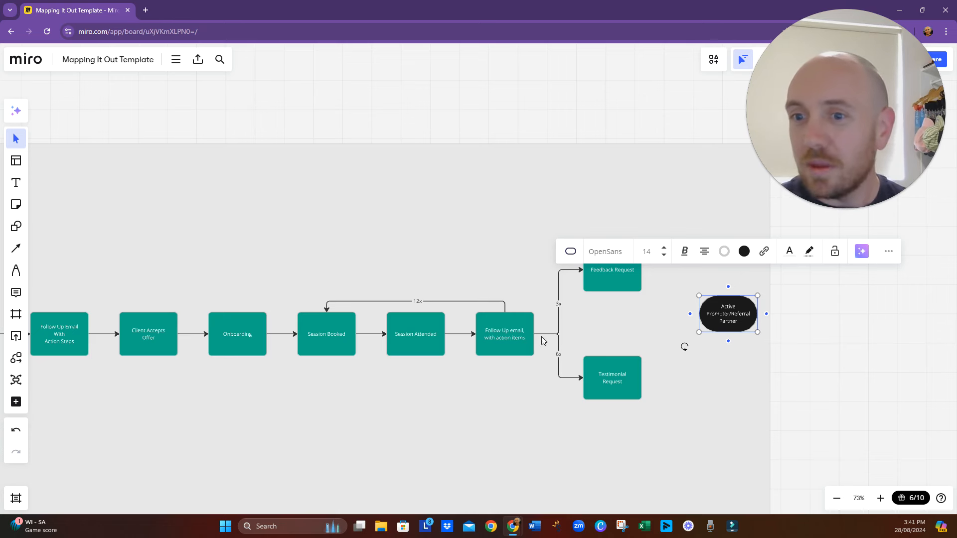
click(519, 334)
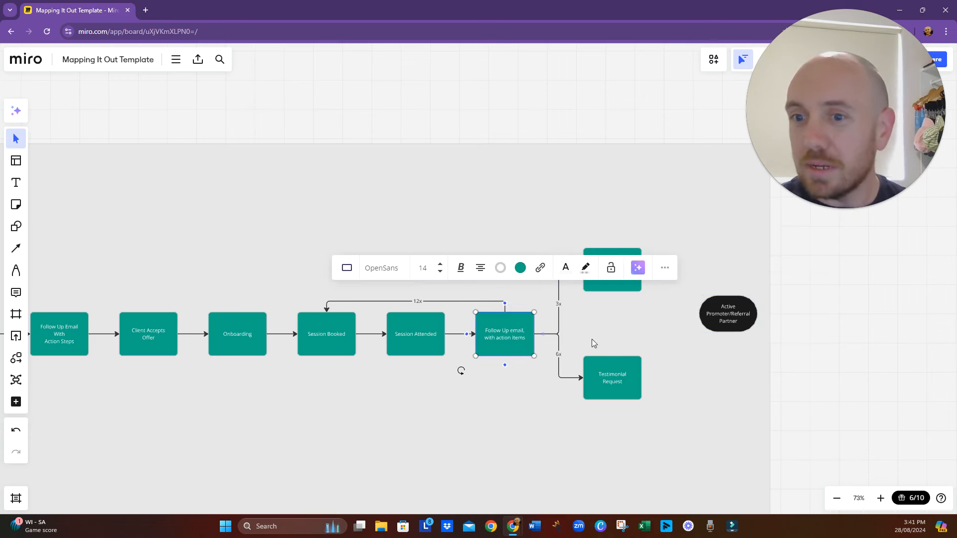
click(543, 334)
drag(618, 473, 643, 381)
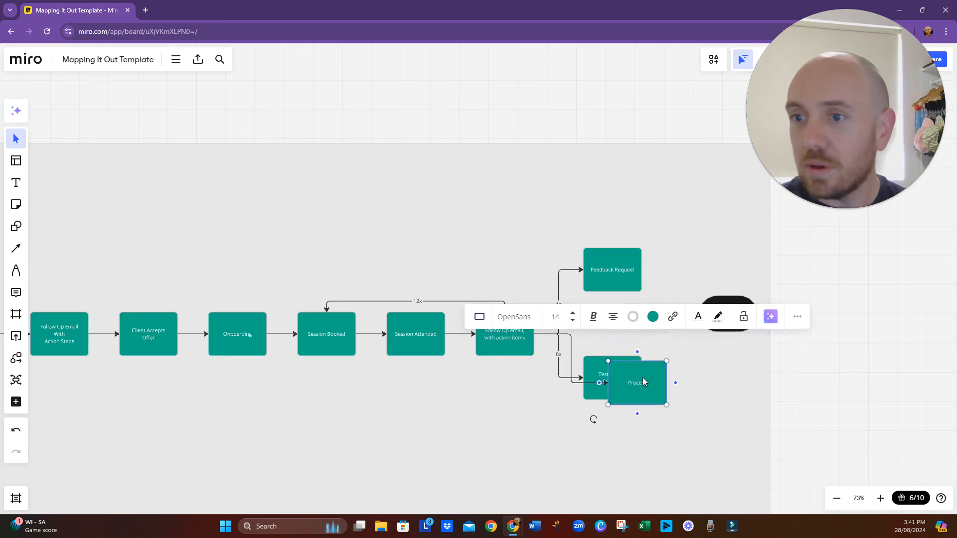
drag(655, 345, 750, 214)
click(706, 375)
drag(656, 380, 683, 331)
click(720, 314)
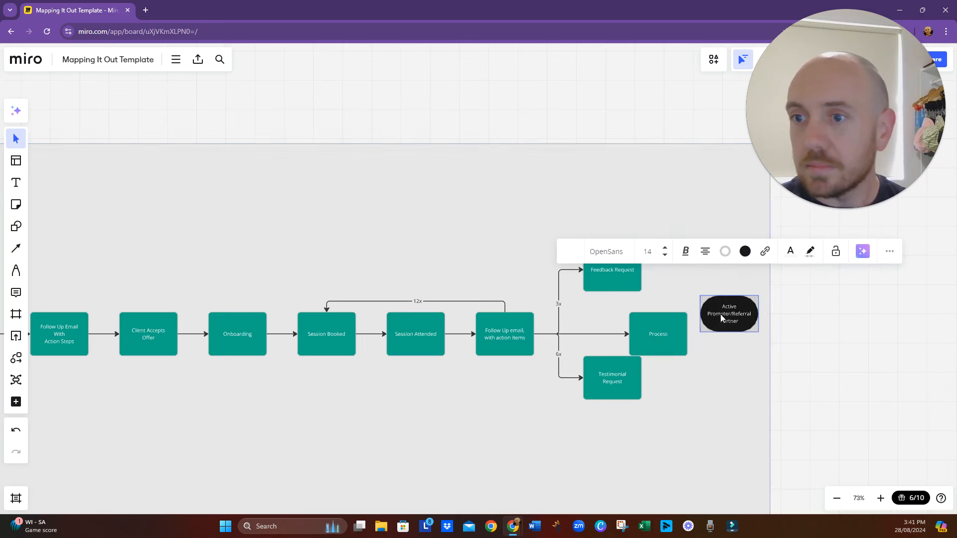
- Widen the frame to the right and shift "Active Promoter/Referral Partner" and the new process box right, clear of the request boxes
click(766, 399)
click(770, 401)
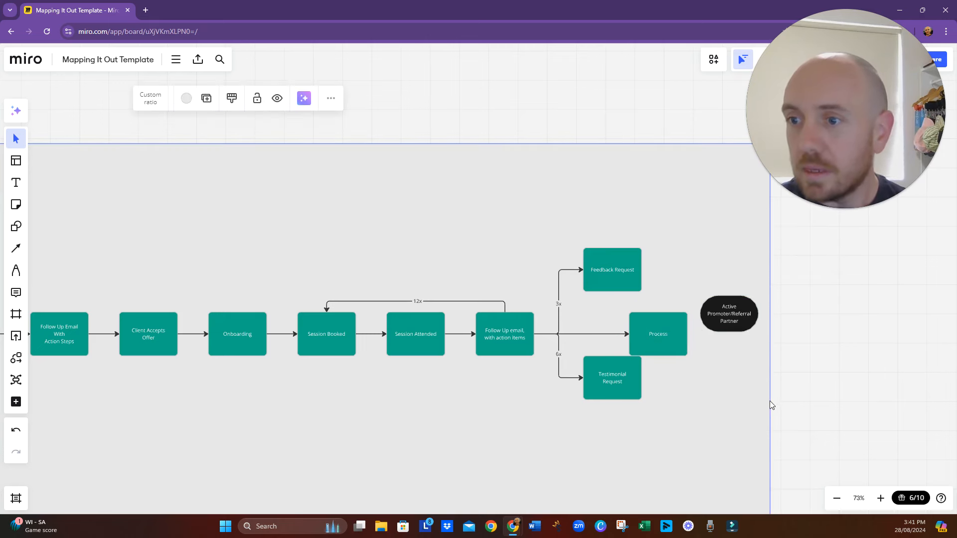
drag(770, 401, 955, 398)
drag(732, 324, 842, 344)
drag(674, 333, 720, 331)
- Label the new process box on the main flow line "Resubscribe Request"
double_click(710, 334)
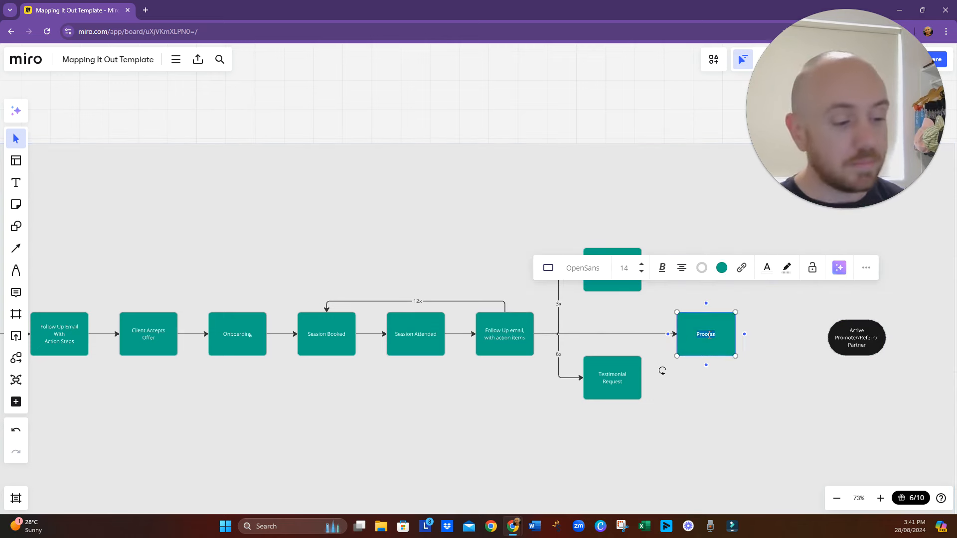
text(Re)
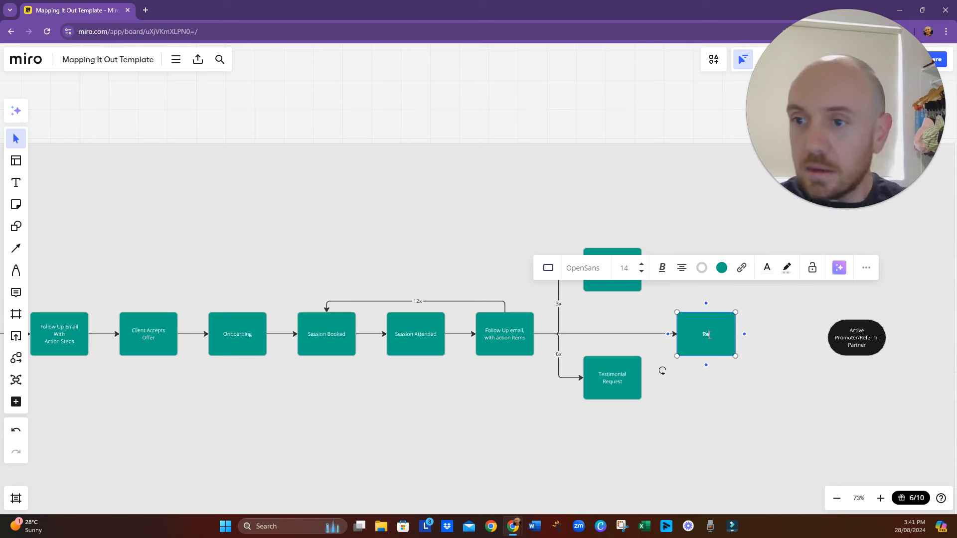
text(subm)
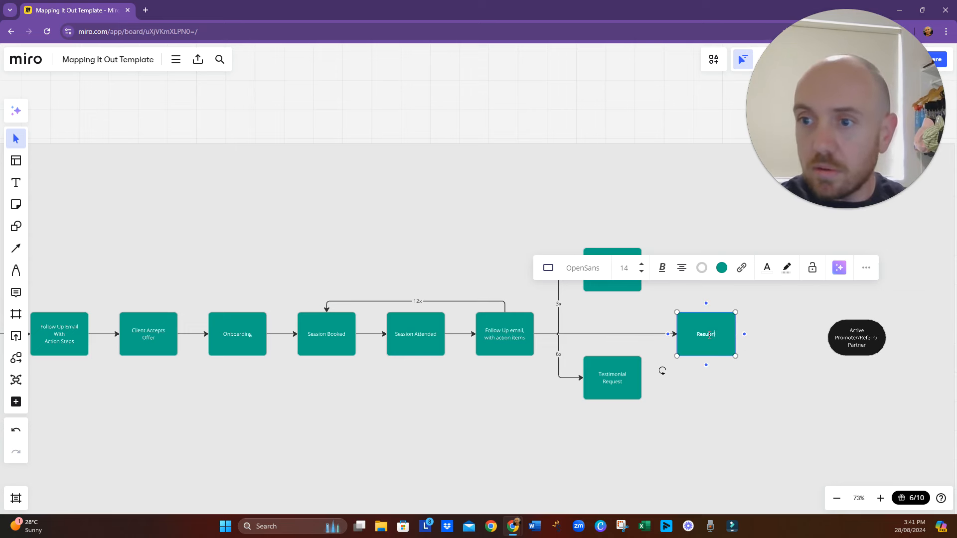
key(BackSpace)
text(sc)
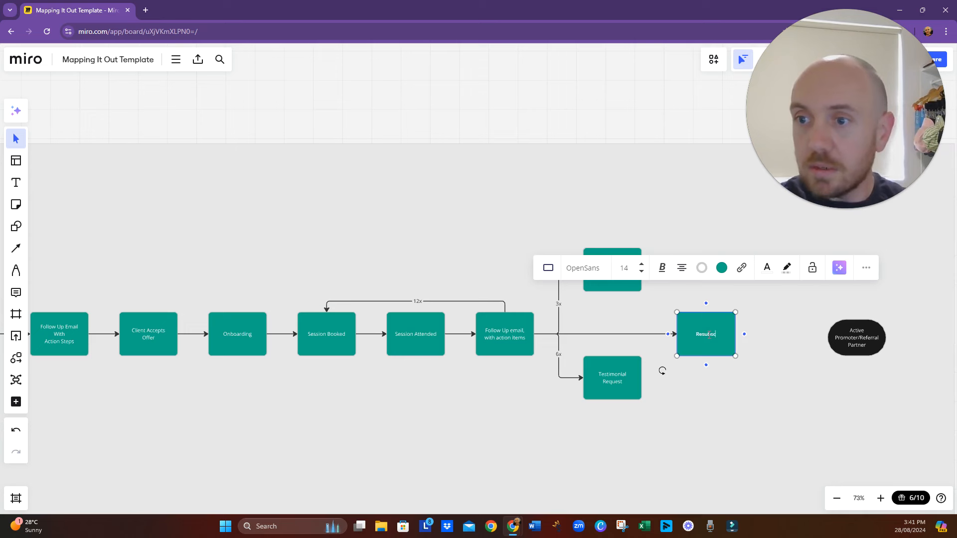
text(ribe Request)
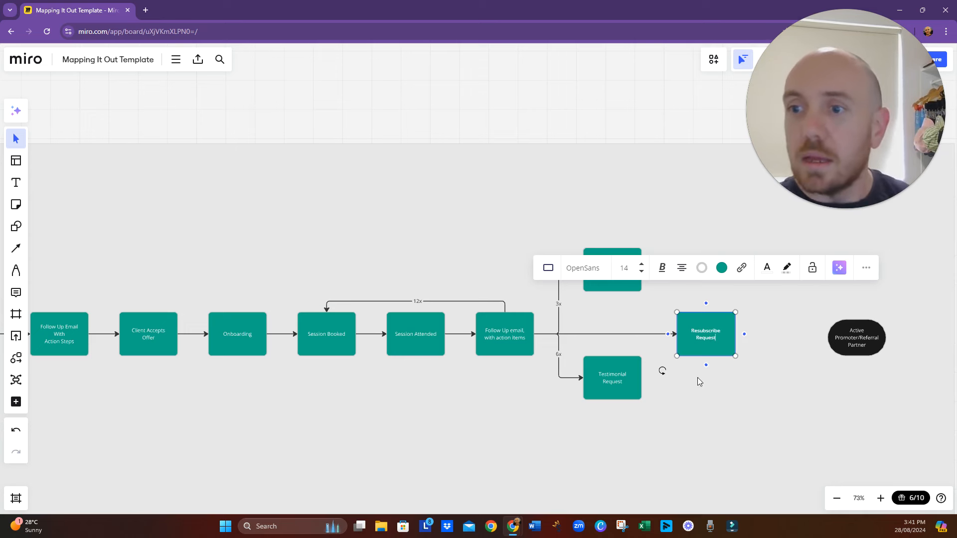
click(696, 411)
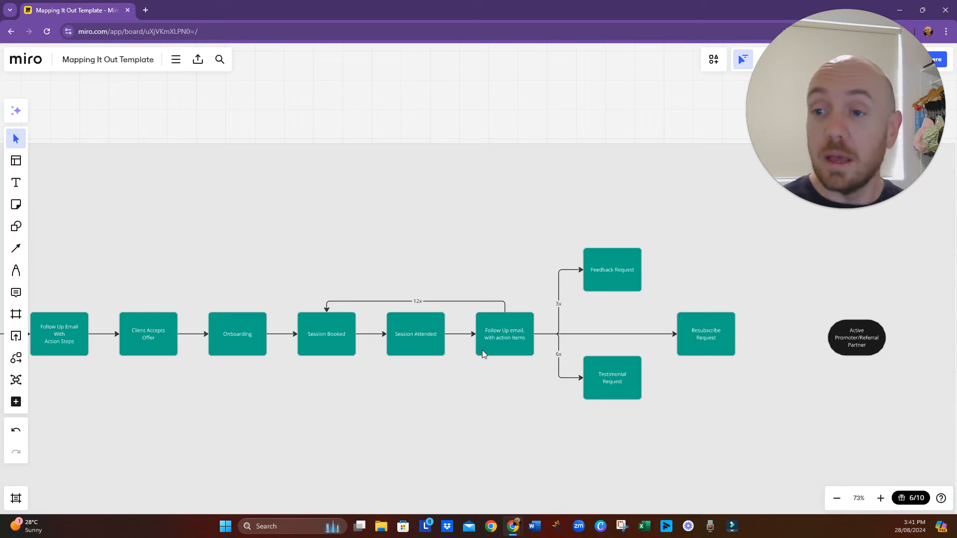
- Connect the top of "Resubscribe Request" back to the top of "Session Booked", routed above "Feedback Request", and label the connector "12"
click(703, 338)
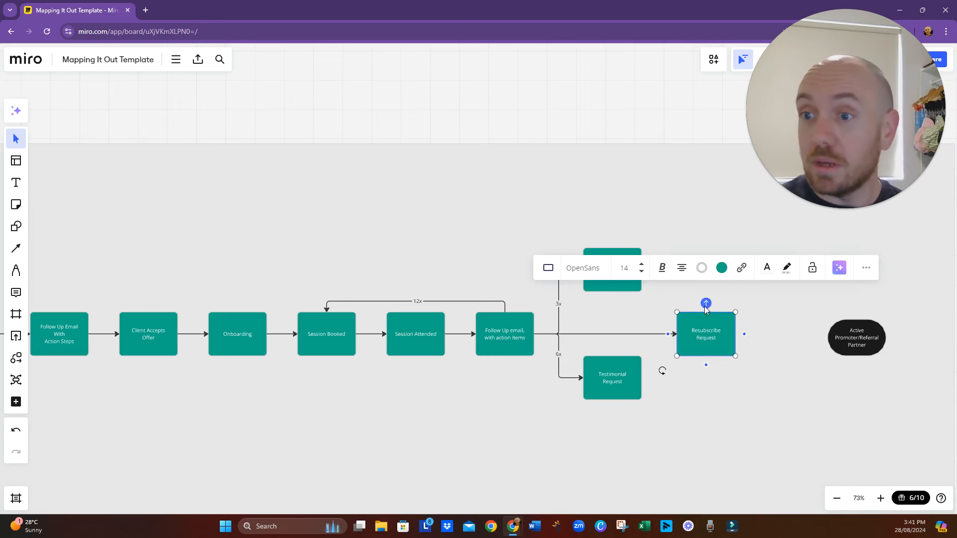
drag(706, 306, 326, 313)
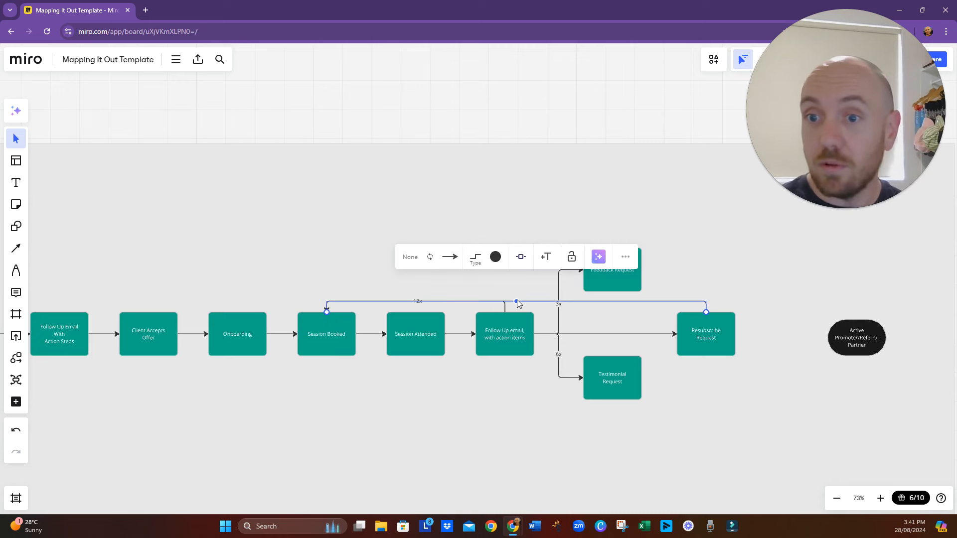
drag(517, 301, 519, 210)
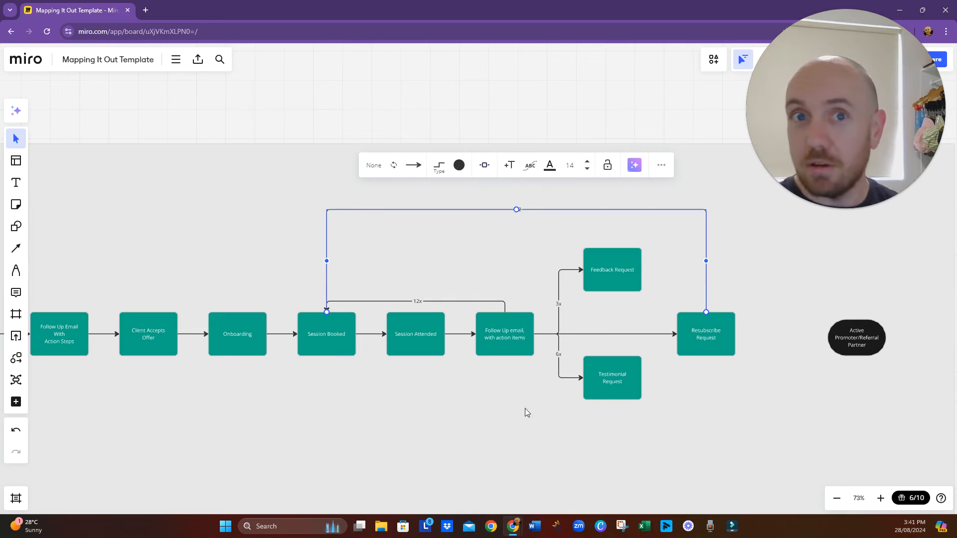
drag(698, 414, 669, 418)
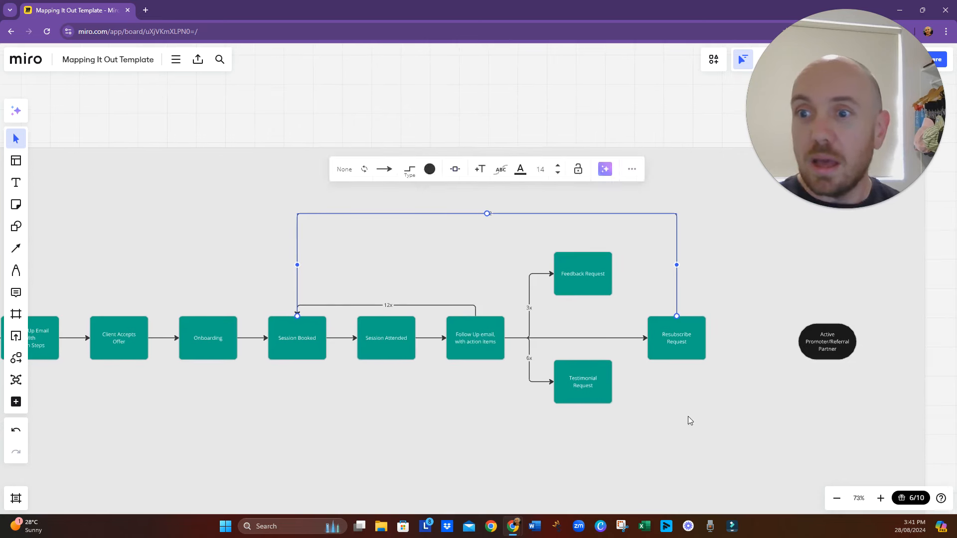
click(688, 417)
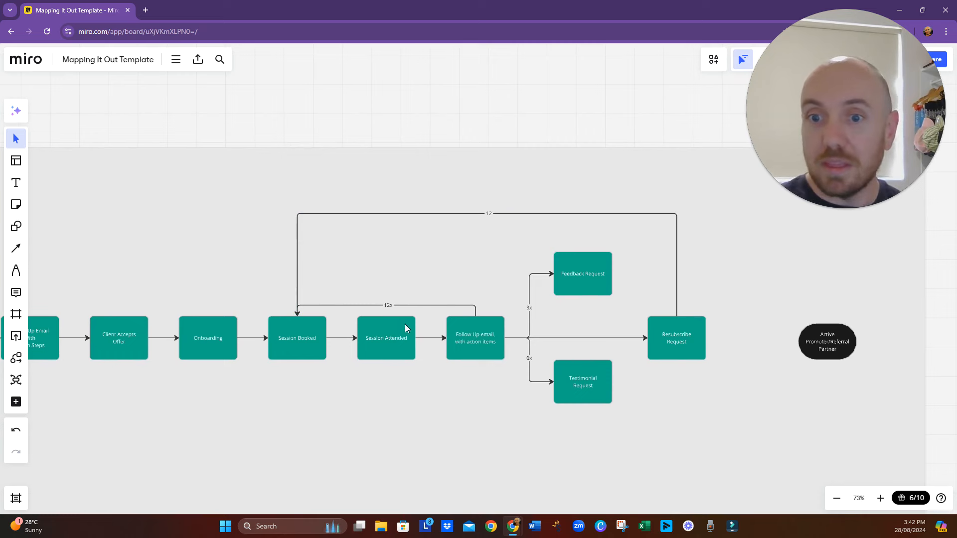
- Move "Active Promoter/Referral Partner" closer to "Resubscribe Request", connect the two, and align the end shape with the main flow line
click(821, 349)
drag(830, 346, 772, 350)
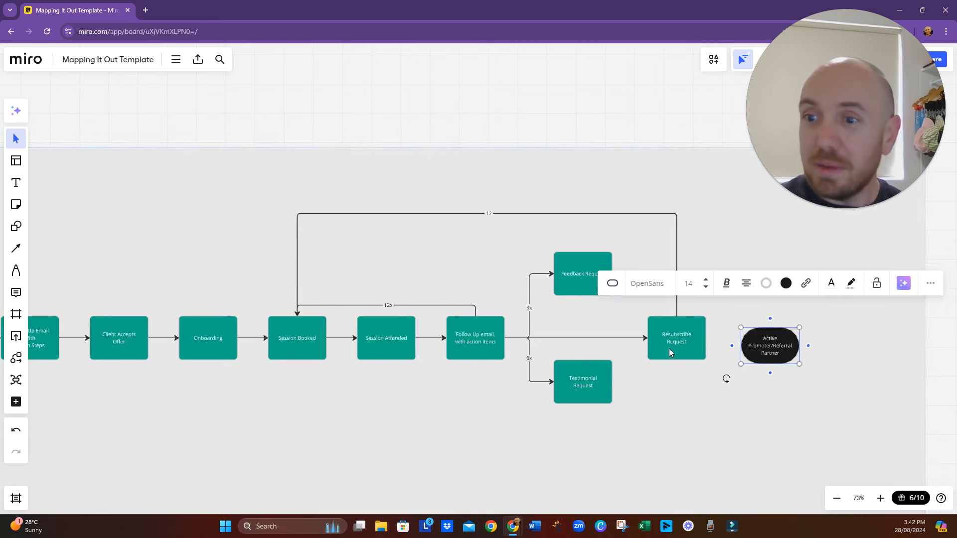
click(668, 349)
drag(705, 338, 780, 353)
click(771, 362)
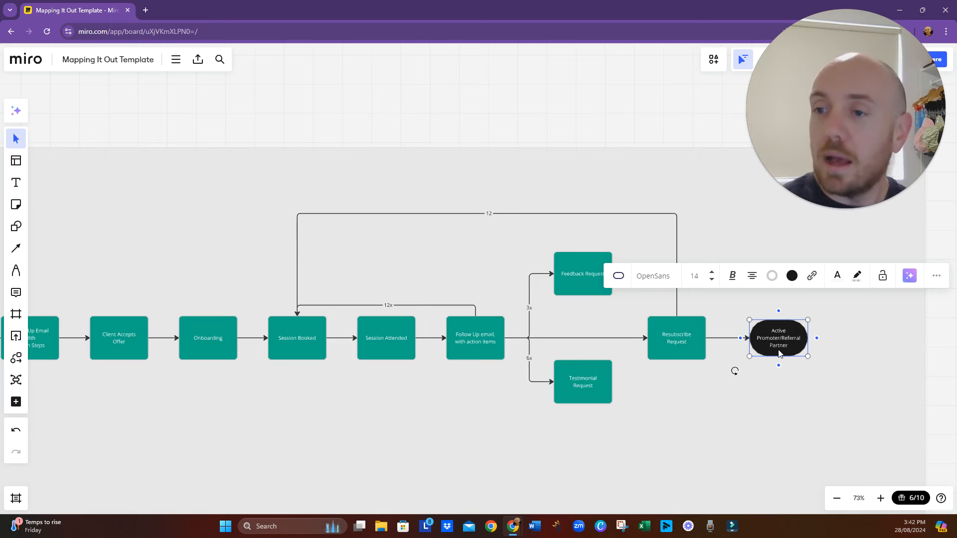
click(776, 432)
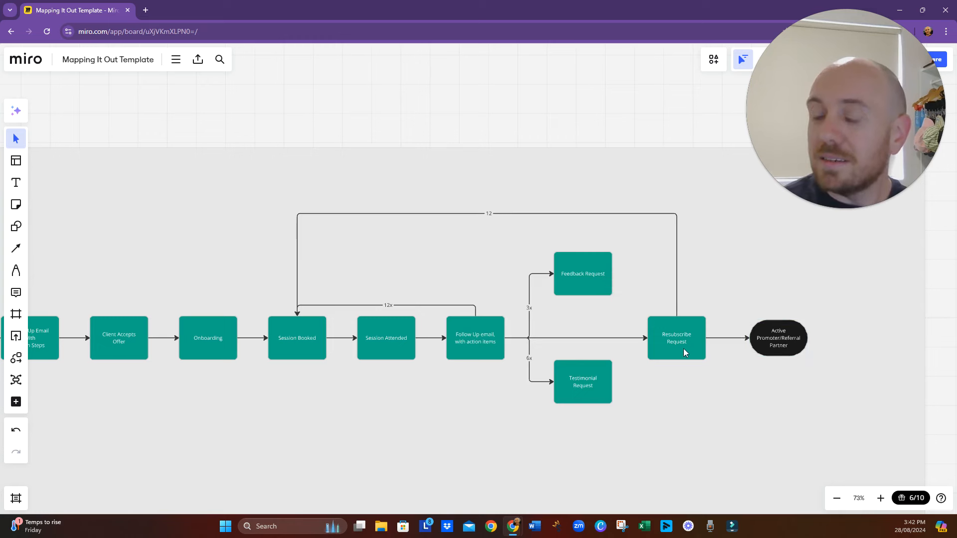
click(769, 340)
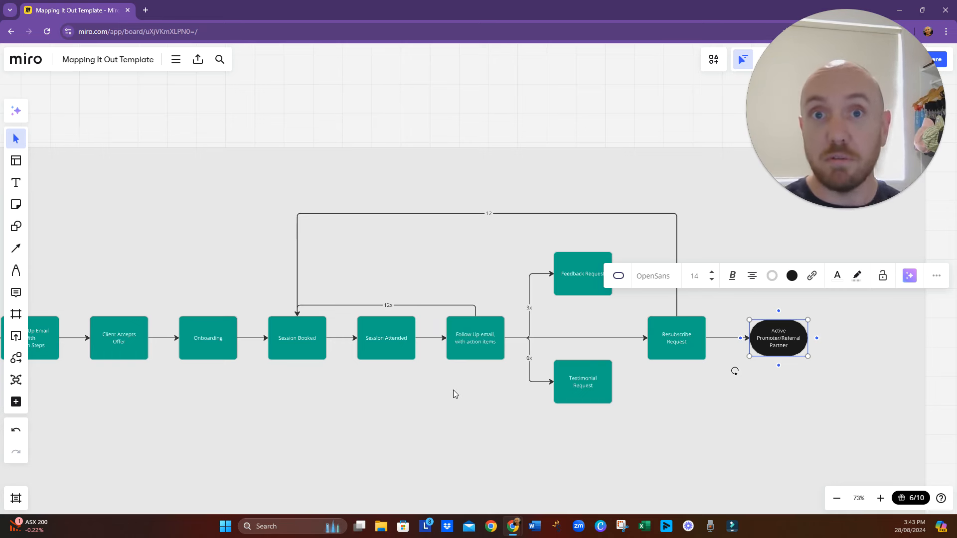
click(583, 399)
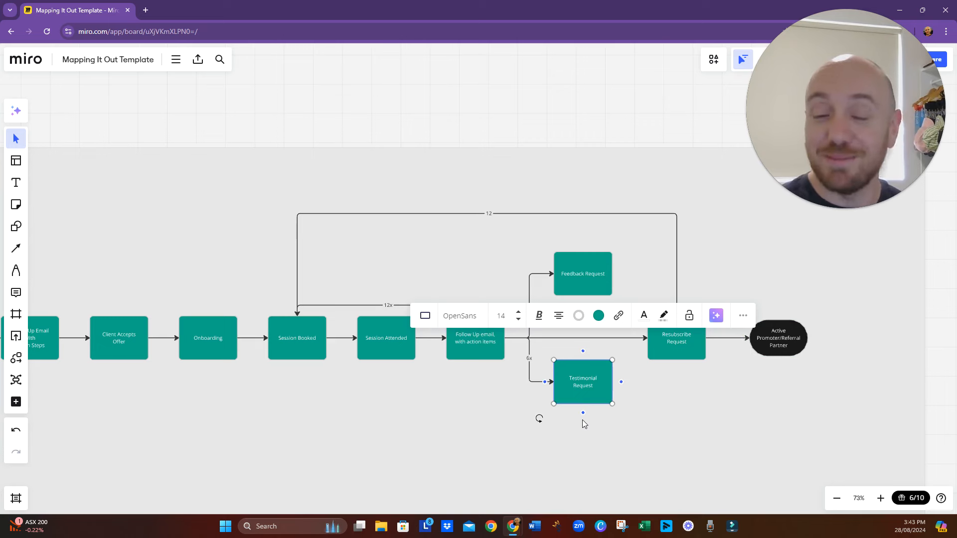
- Review the Forward Momentum flow from "Clarity Session Is Attended" through to "Active Promoter/Referral Partner"
click(762, 339)
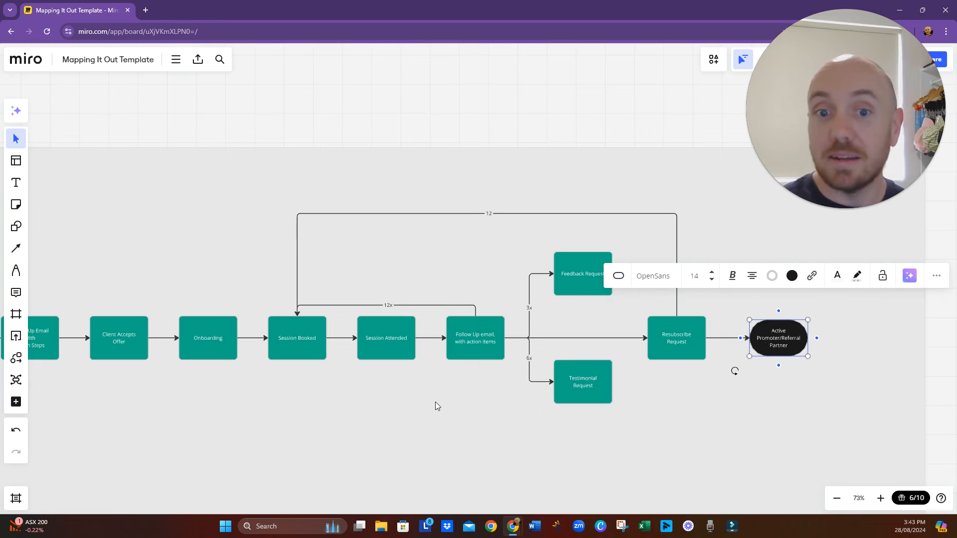
scroll(402, 423, down, 3)
scroll(570, 409, left, 5)
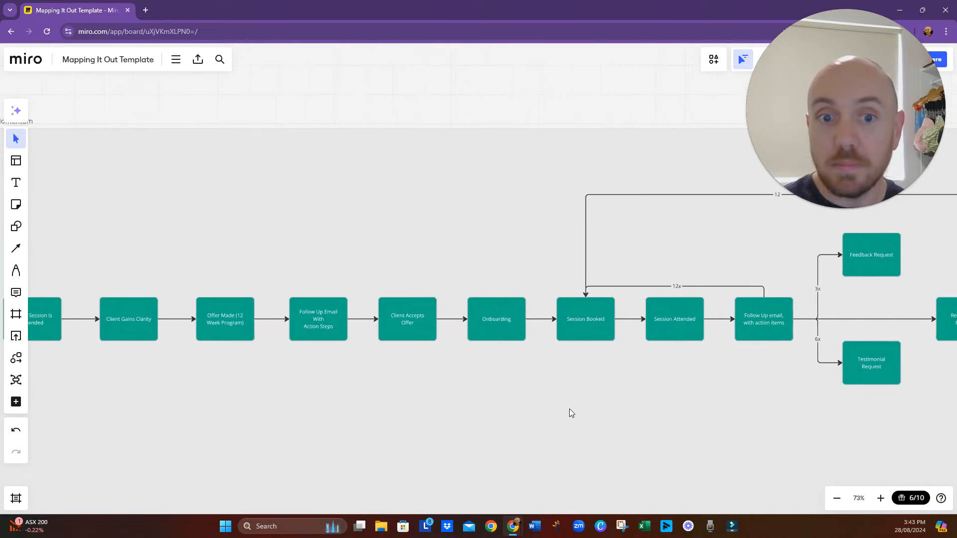
drag(568, 429, 528, 372)
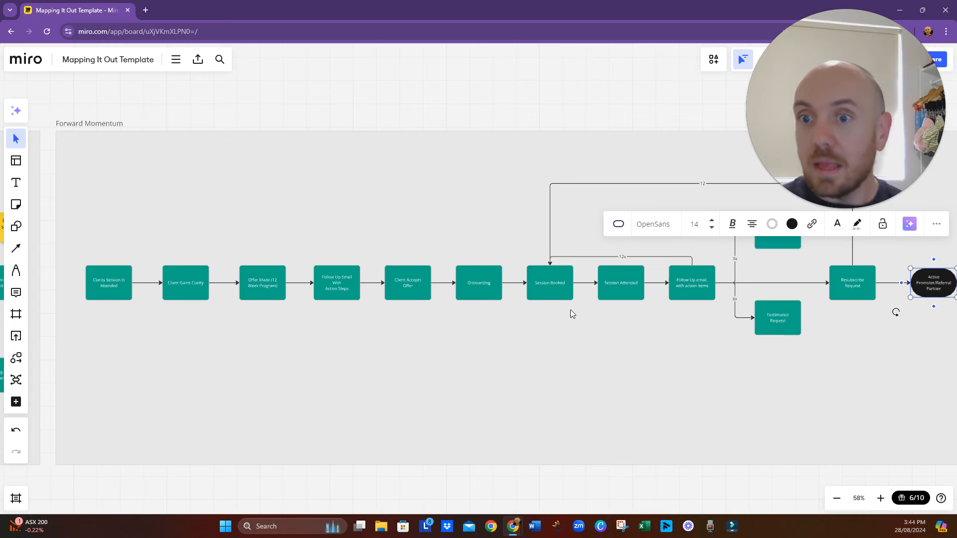
drag(570, 313, 487, 316)
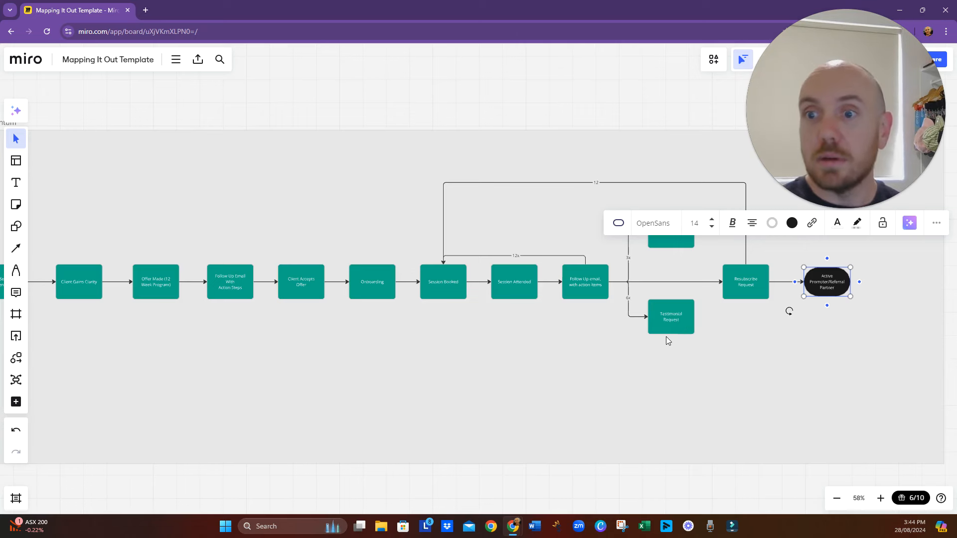
drag(717, 339, 618, 380)
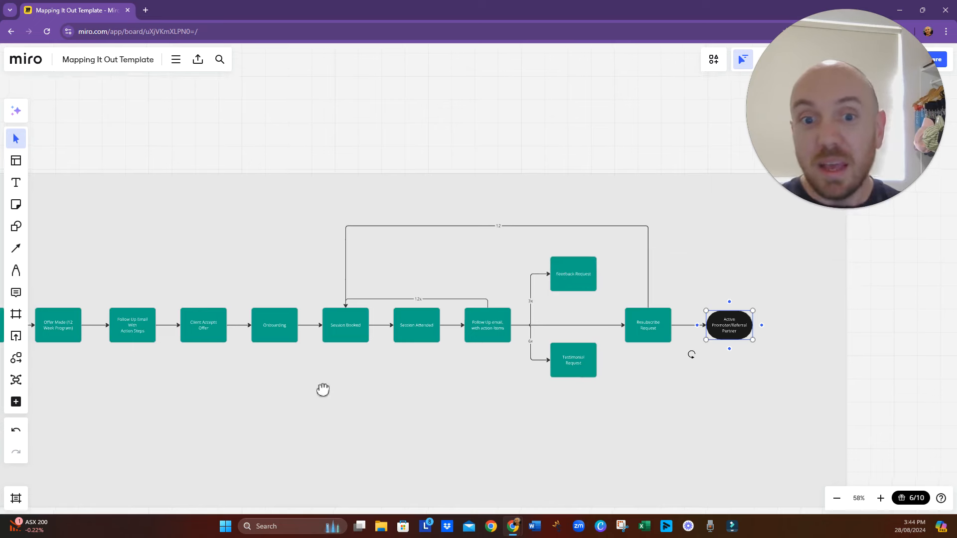
scroll(414, 375, left, 5)
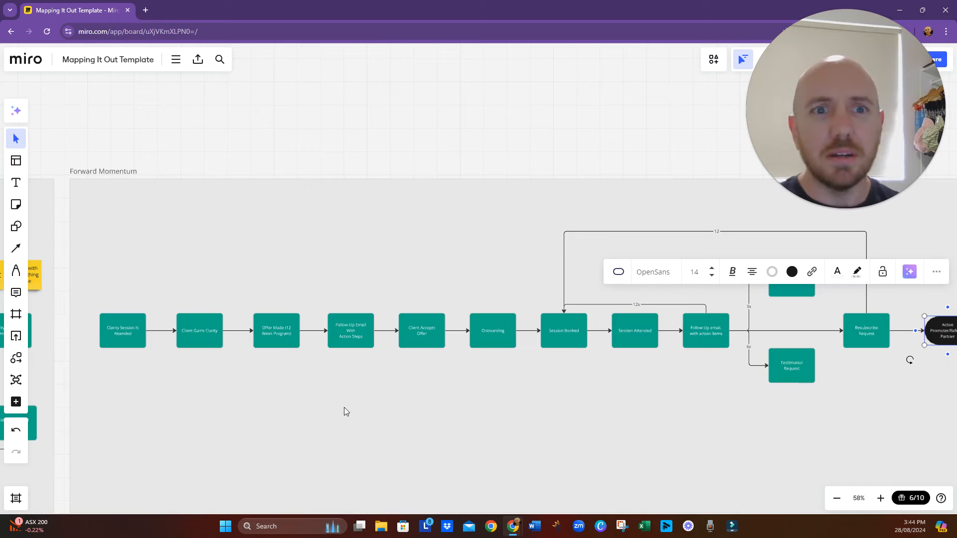
drag(627, 408, 567, 376)
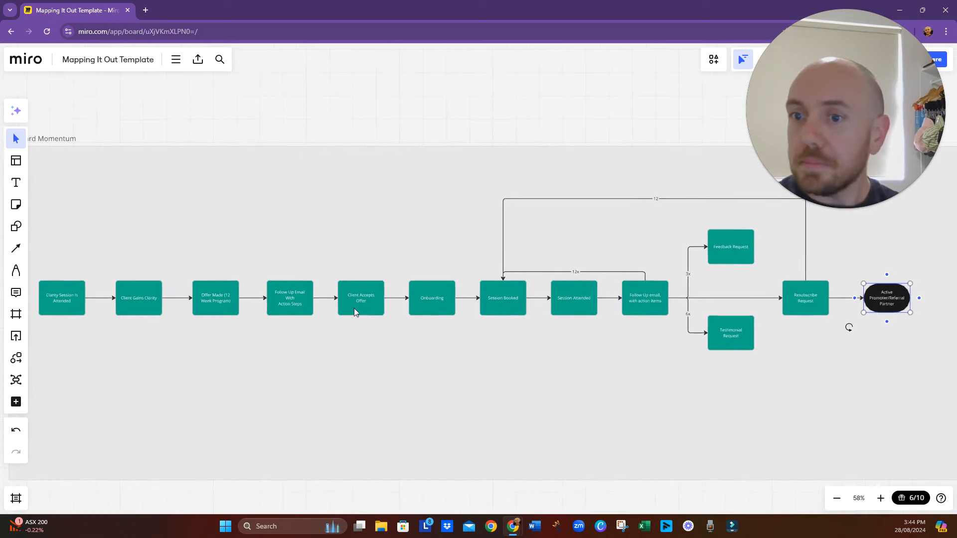
drag(261, 358, 319, 365)
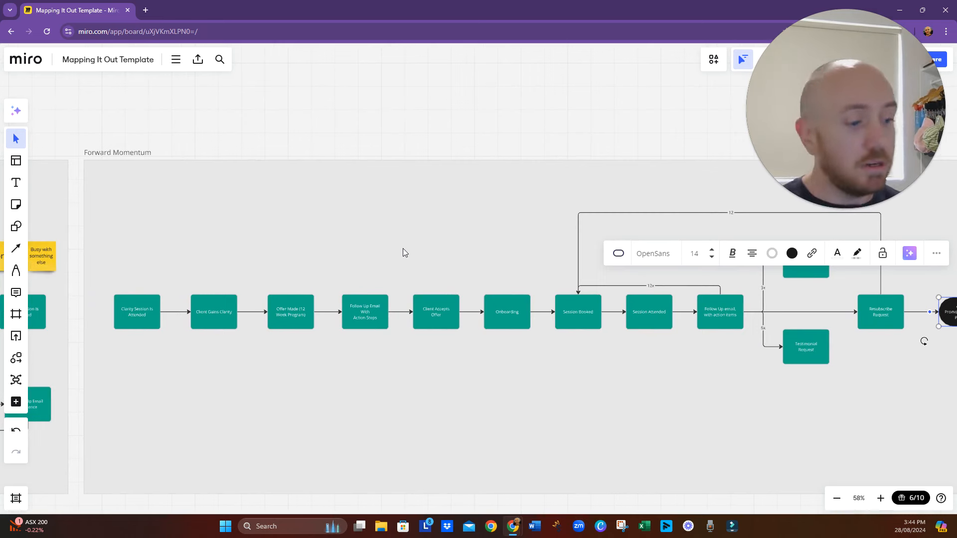
- Switch to the Keynote presentation, show the "Apply Inversion Thinking" and "Refine and Improve" points of "Refining the Mapping Process", and return to the Miro board
key(alt+Tab)
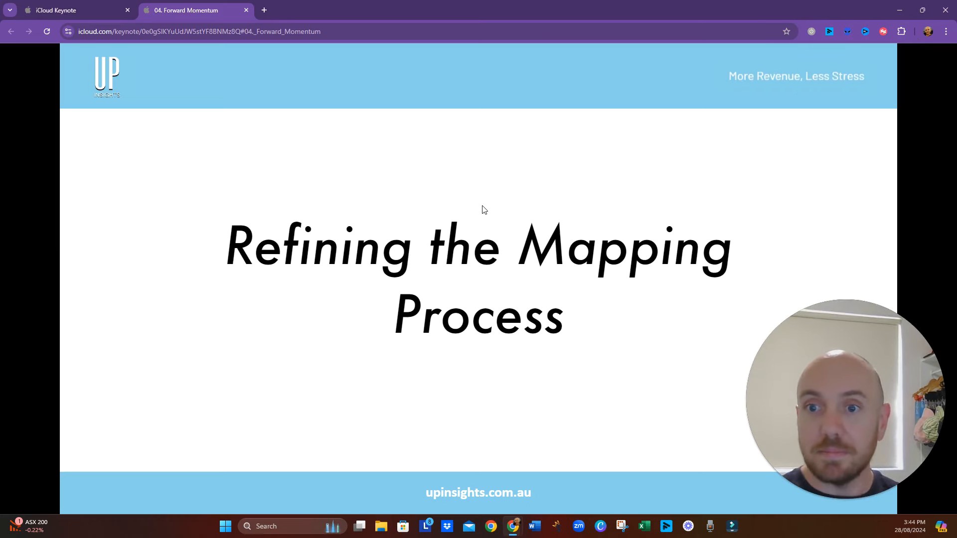
click(483, 207)
click(483, 318)
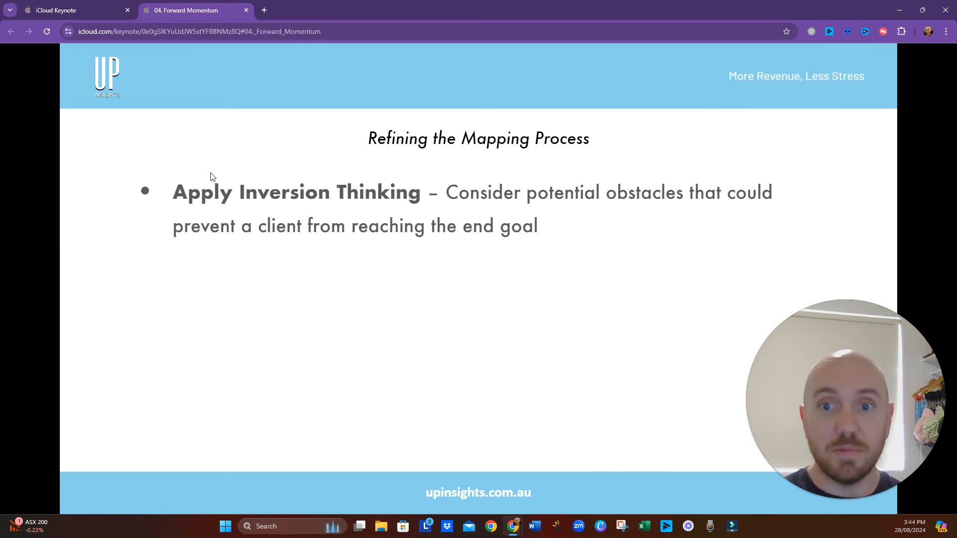
click(529, 306)
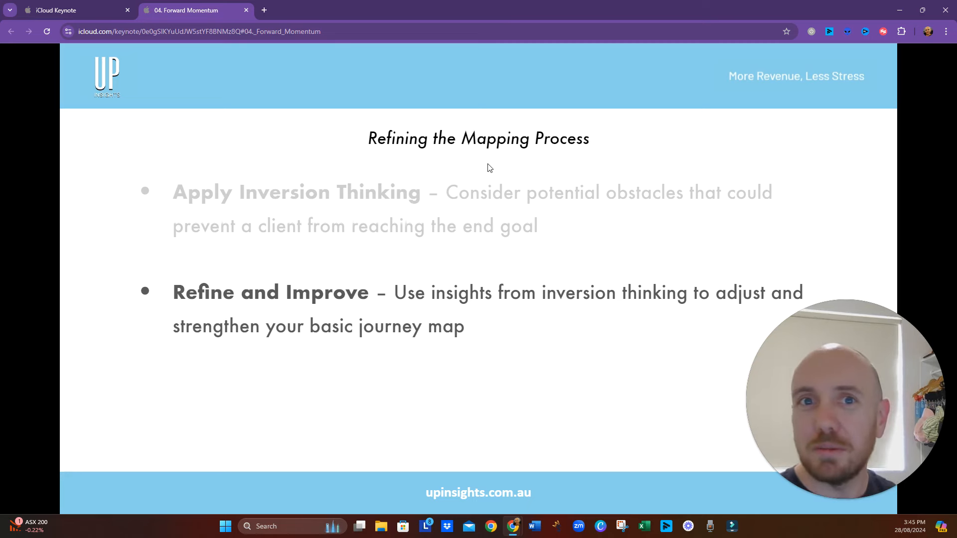
key(alt+Tab)
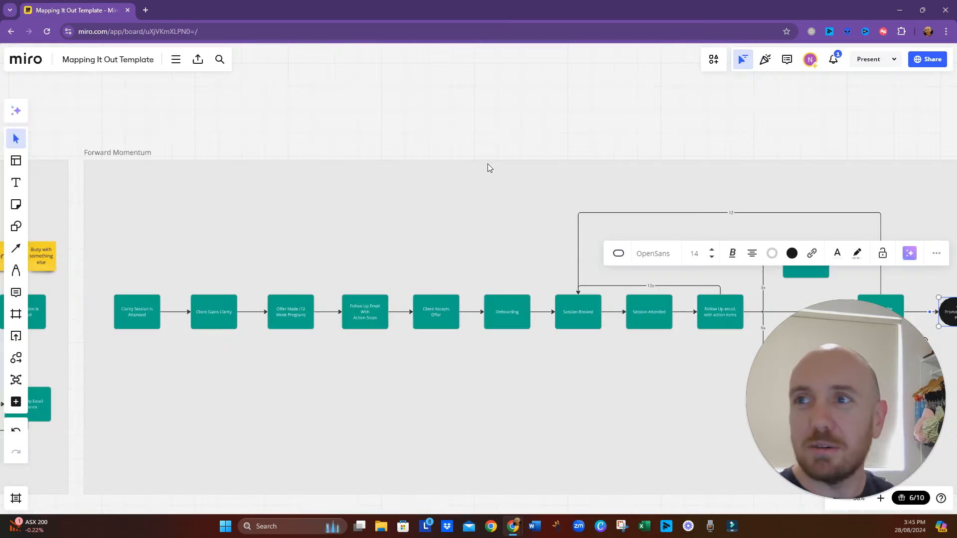
- Compare the first "Clarity Session Is Attended" box in Forward Momentum with the matching box in the preceding frame
click(371, 386)
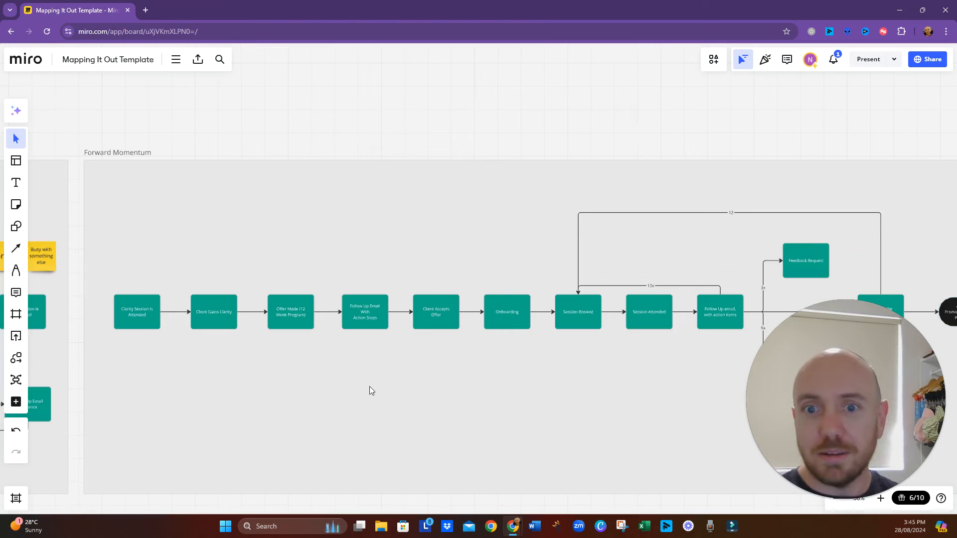
scroll(357, 385, up, 5)
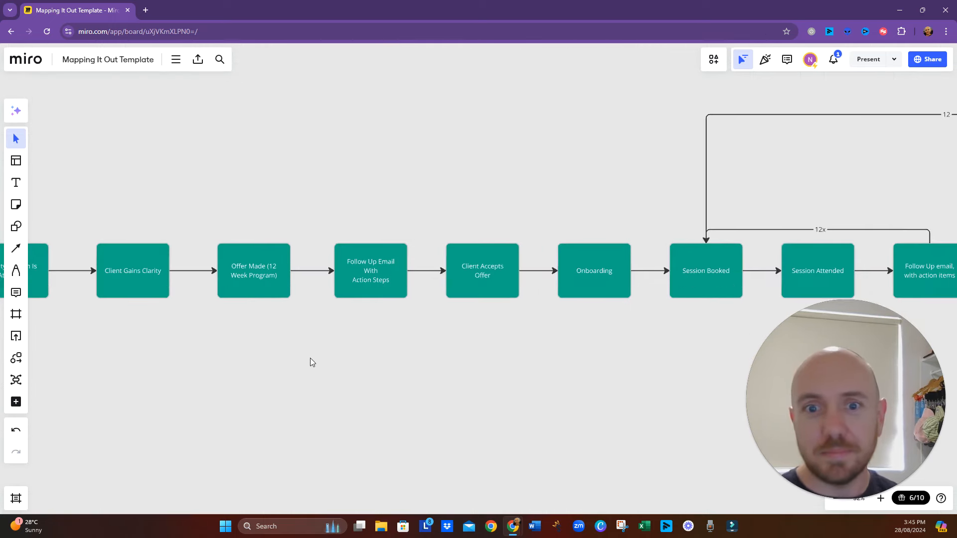
drag(244, 343, 381, 402)
click(332, 336)
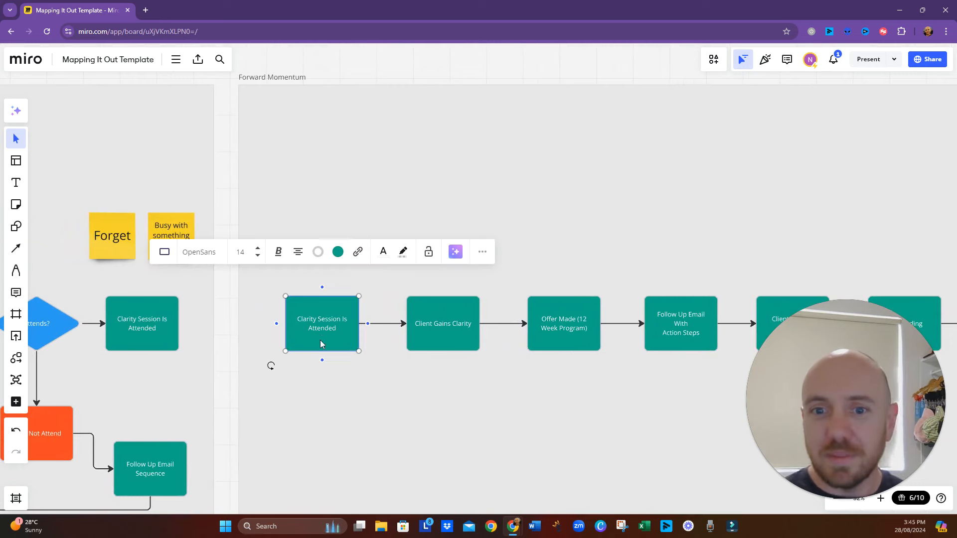
click(133, 328)
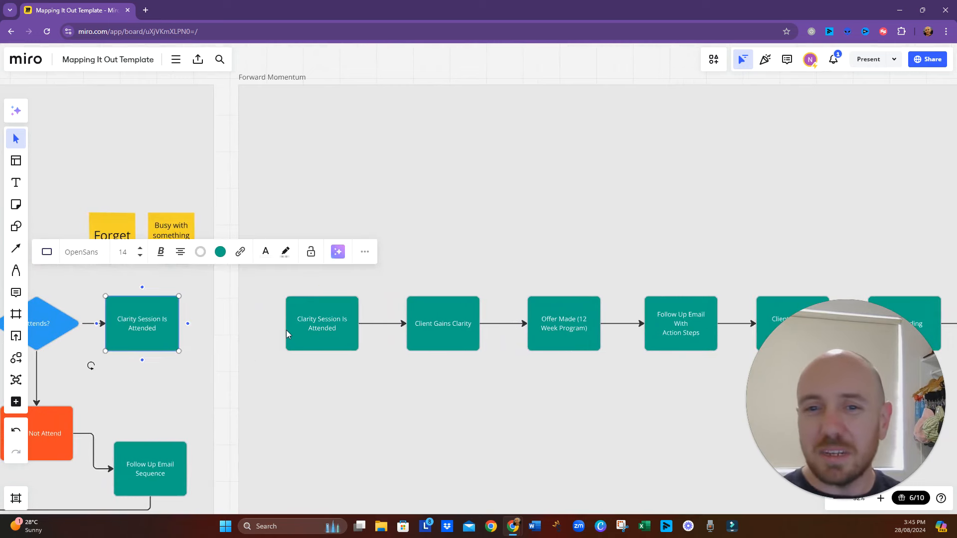
click(289, 331)
click(154, 334)
click(314, 338)
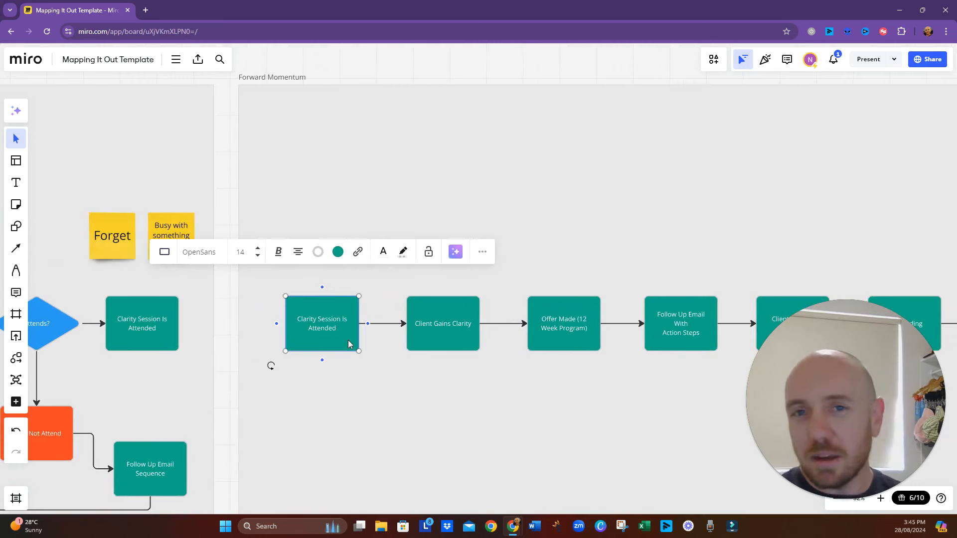
- Copy the "Forget" sticky note above "Clarity Session Is Attended" in Forward Momentum and relabel the copy "Miss Session"
click(121, 247)
drag(121, 247, 339, 245)
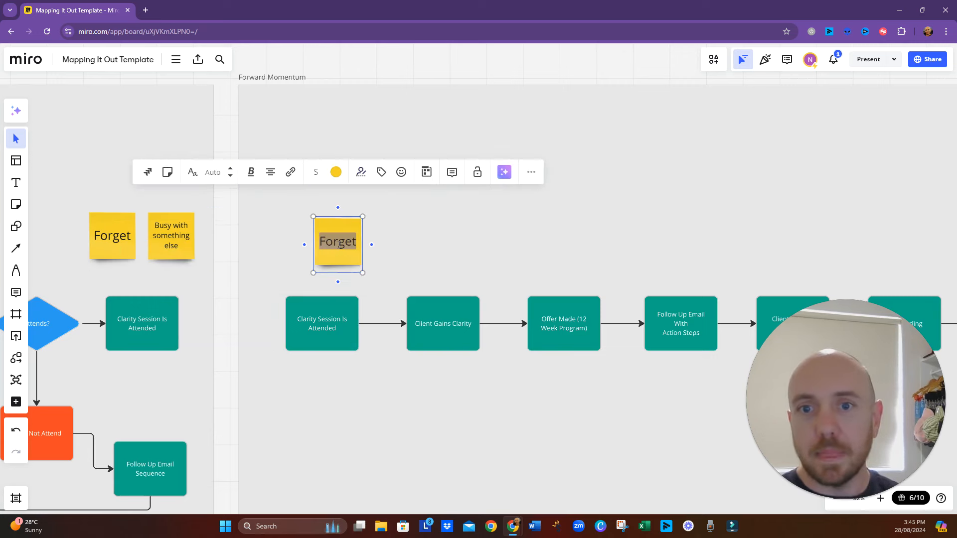
text(Miss)
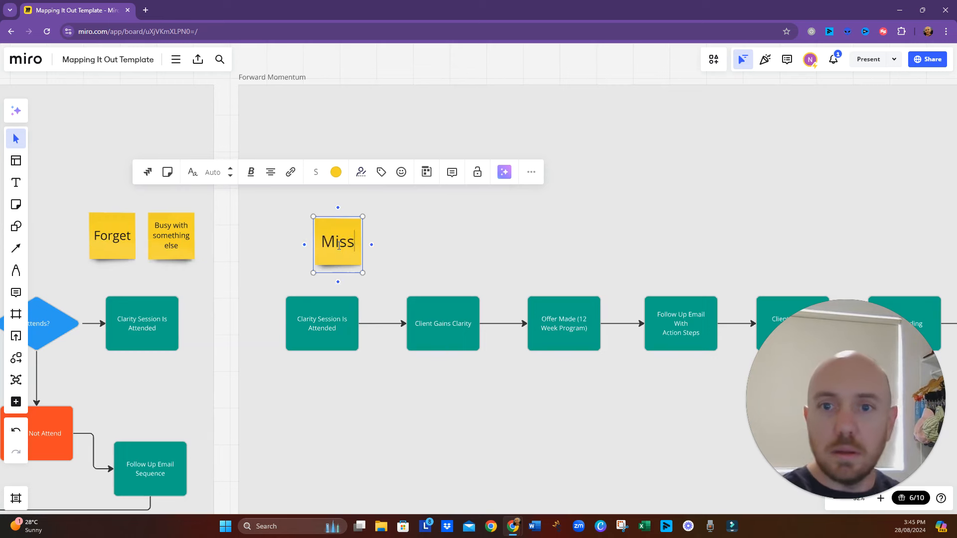
text( Session)
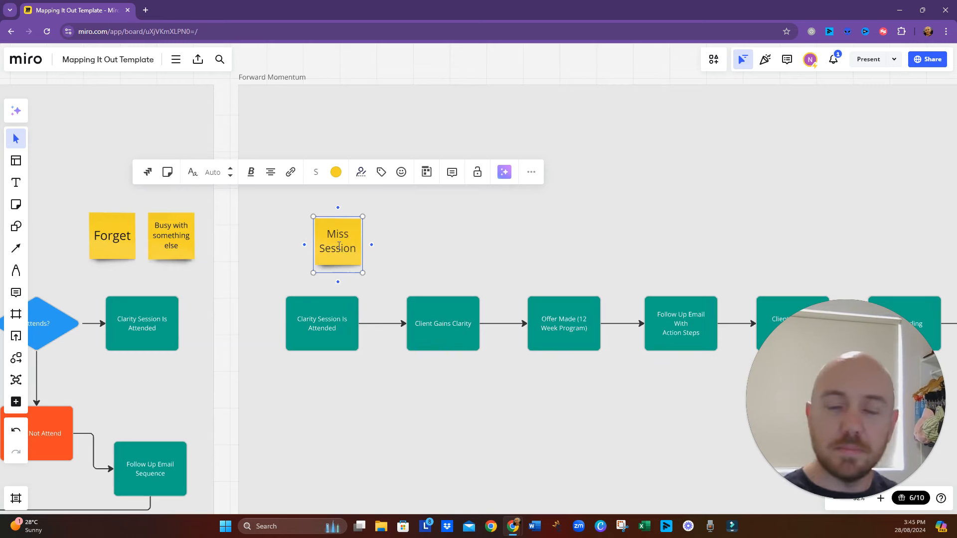
click(371, 248)
- Place a copy of the "Miss Session" sticky note above it and relabel the copy "Leave Early"
click(325, 247)
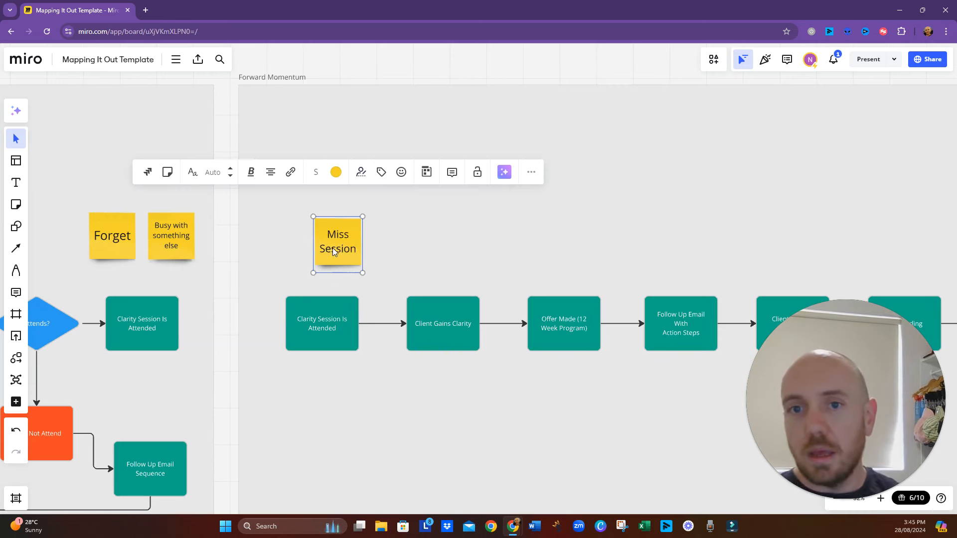
drag(333, 251, 325, 183)
double_click(324, 182)
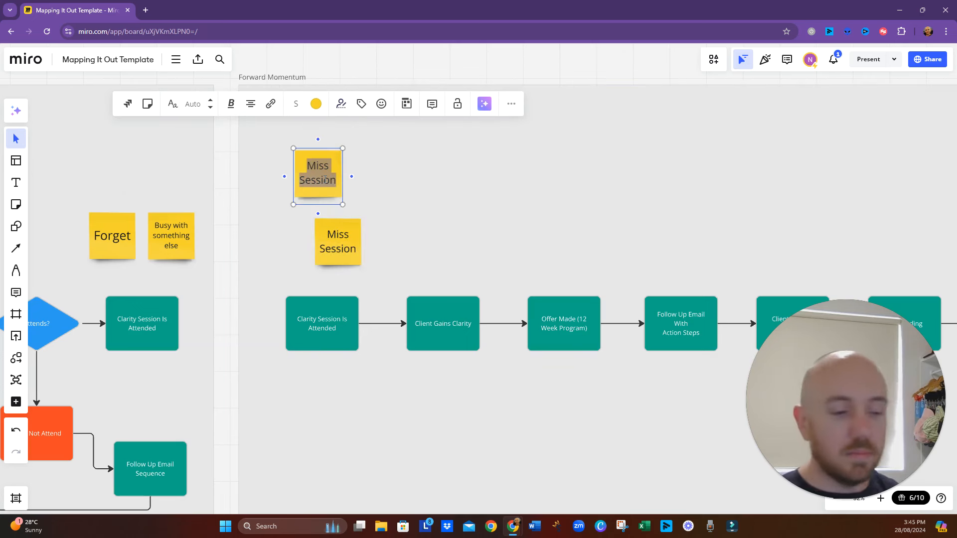
text(Leave E)
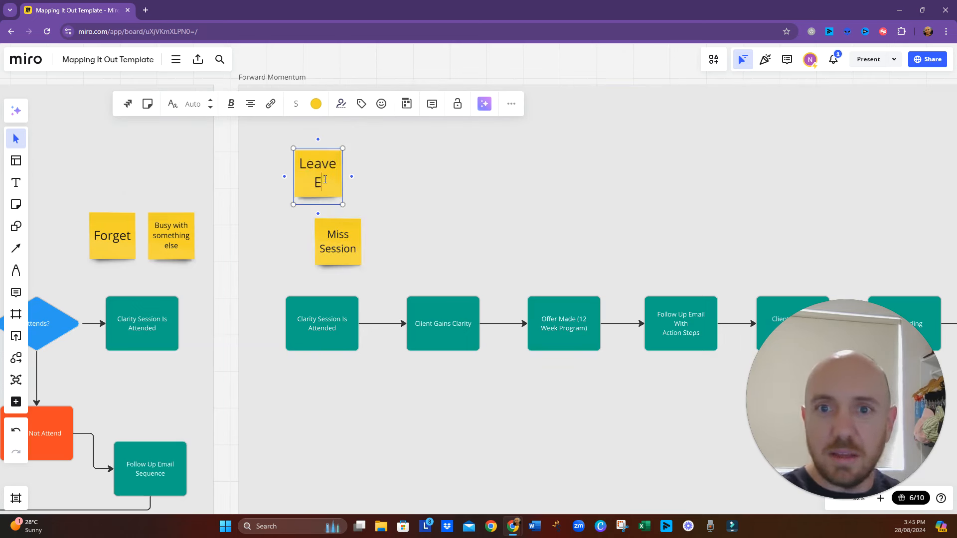
text(arly)
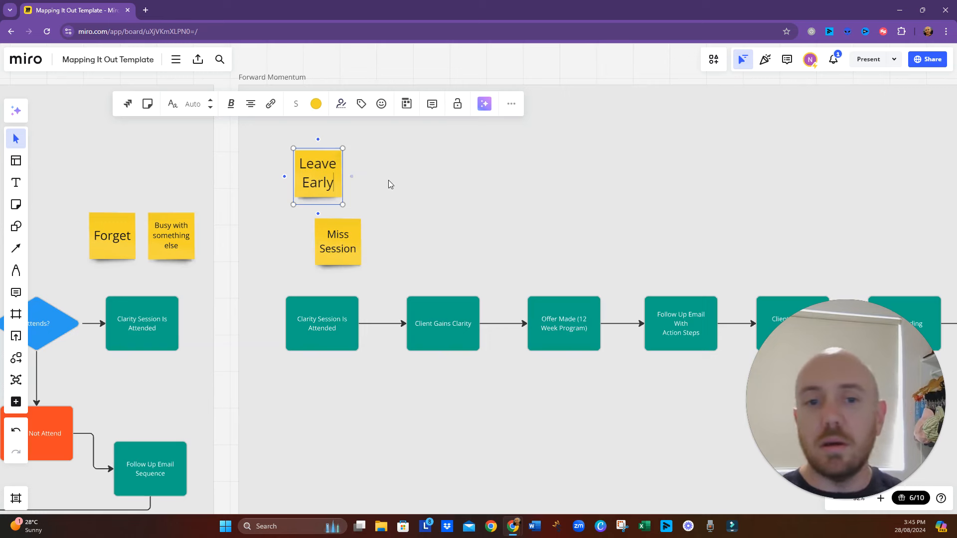
click(355, 198)
- Copy the "Leave Early" sticky note above "Client Gains Clarity" and relabel the copy "Bad Results"
click(332, 182)
drag(332, 181, 443, 250)
double_click(445, 251)
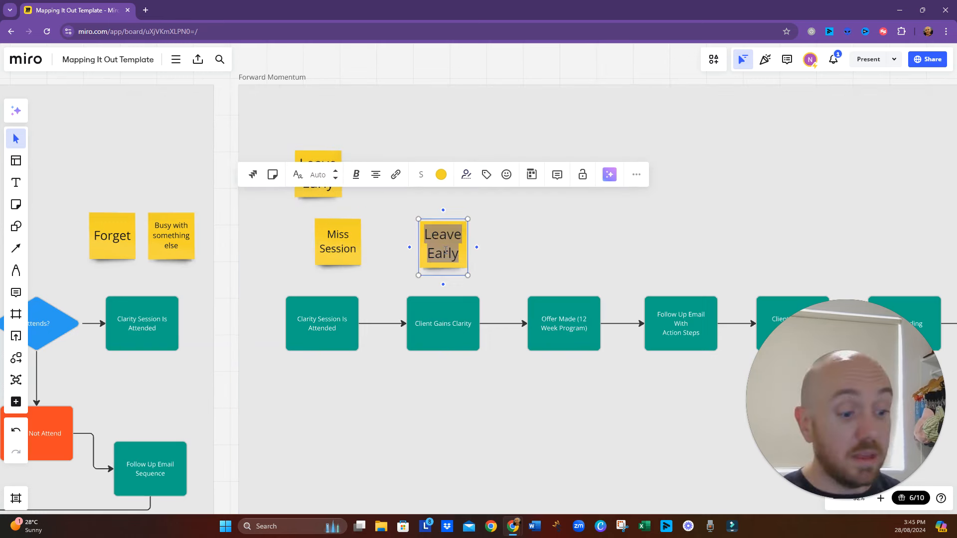
text(Bad Rest)
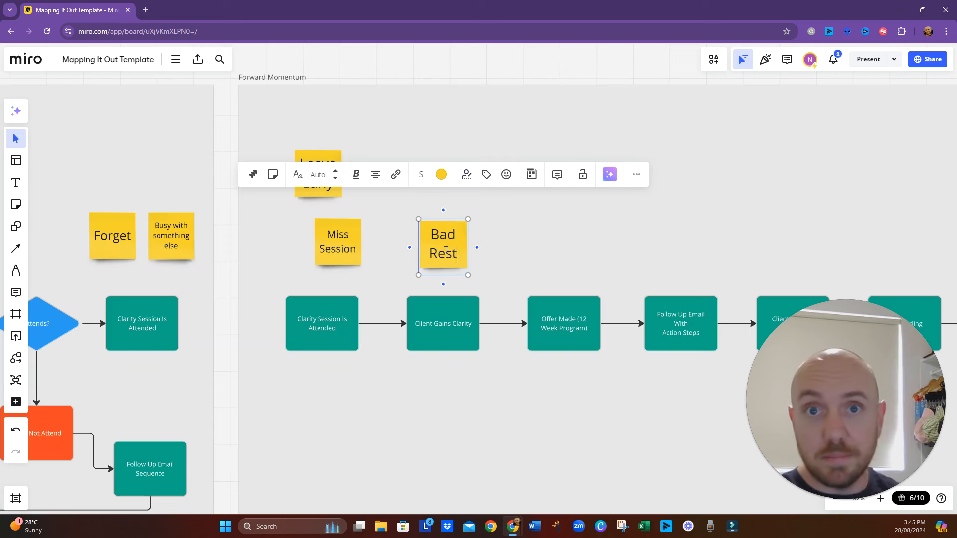
key(BackSpace)
text(ults)
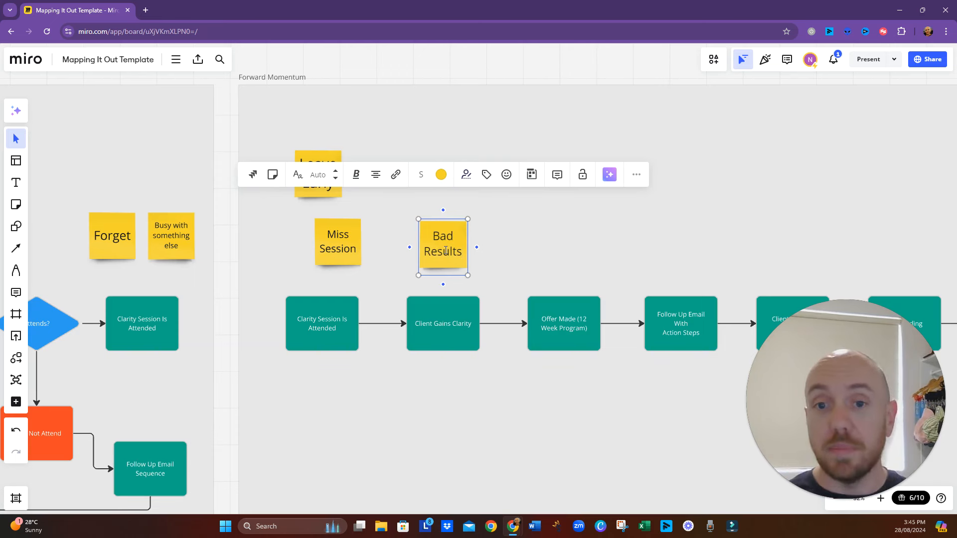
click(472, 378)
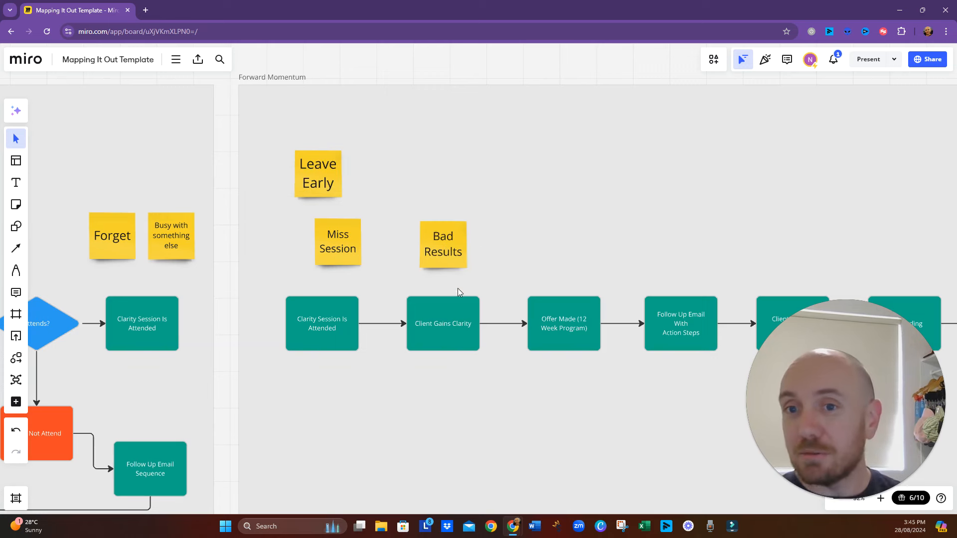
- Place a copy of the "Bad Results" sticky note above it and relabel the copy "Bad Fit"
click(453, 262)
drag(452, 262, 443, 186)
double_click(451, 186)
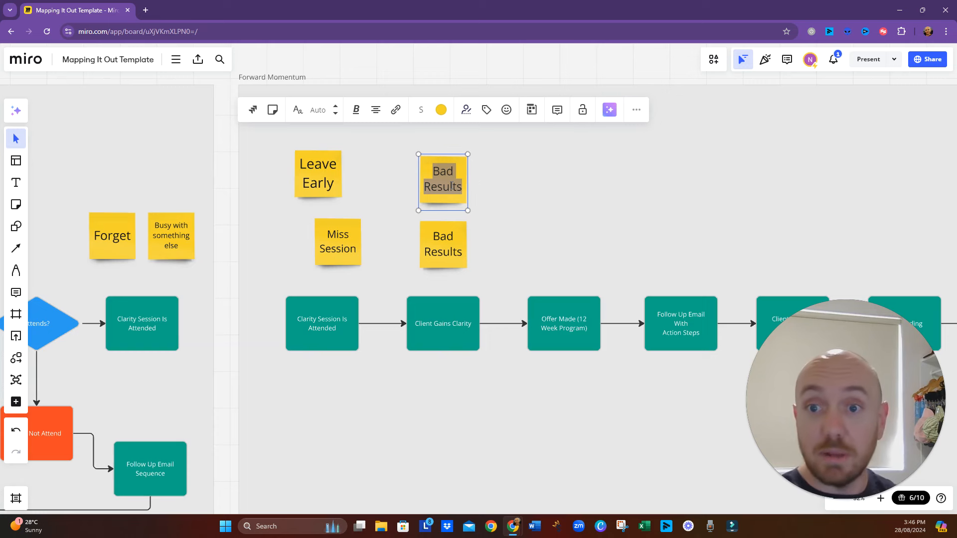
key(BackSpace)
text(Bad)
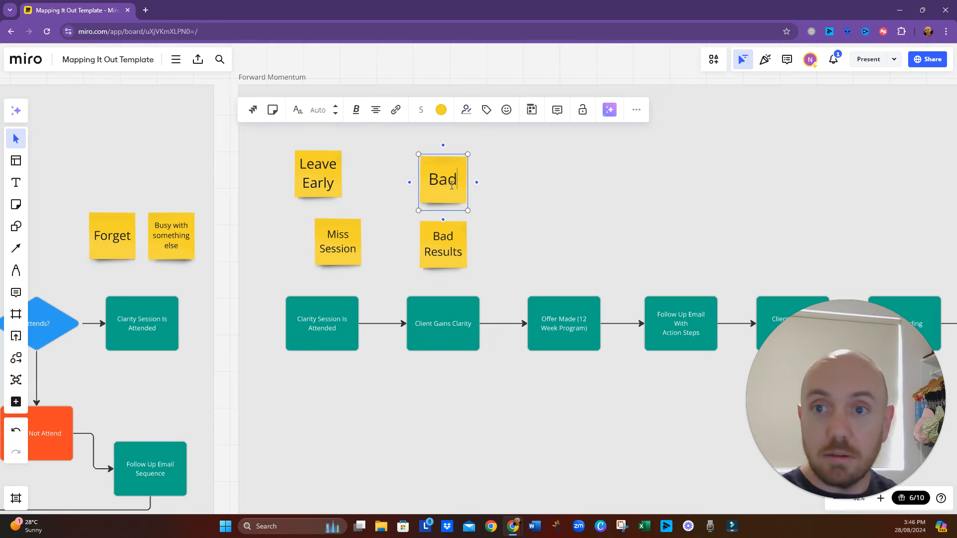
text( Fit)
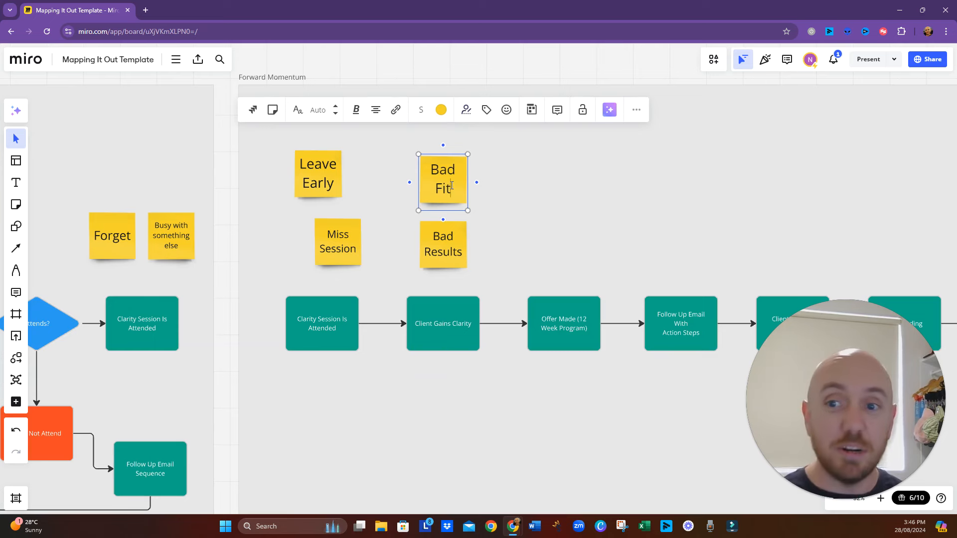
drag(566, 428, 354, 420)
click(282, 264)
click(249, 259)
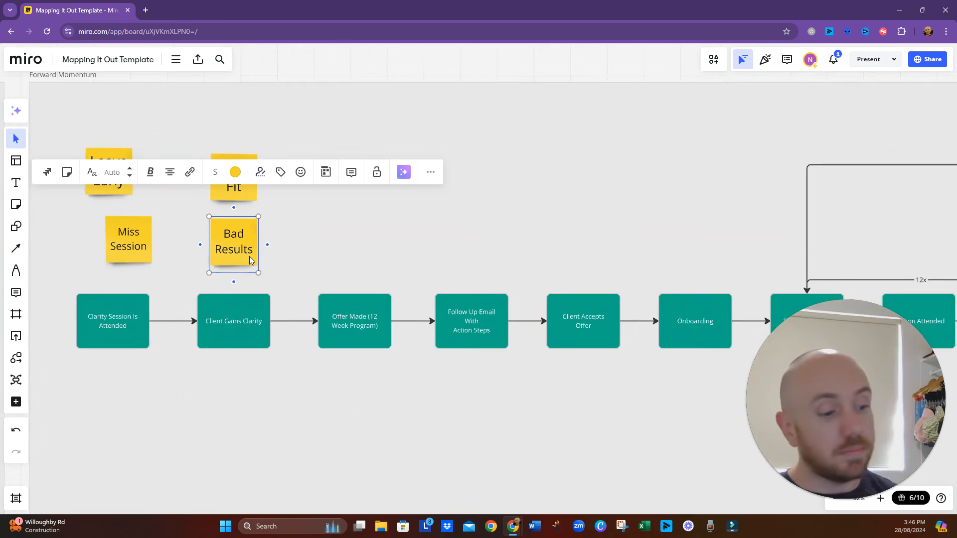
key(ctrl+d)
mouse_move(249, 257)
mouse_down()
mouse_move(374, 244)
mouse_move(361, 232)
mouse_move(285, 259)
mouse_move(259, 244)
mouse_up()
key(Delete)
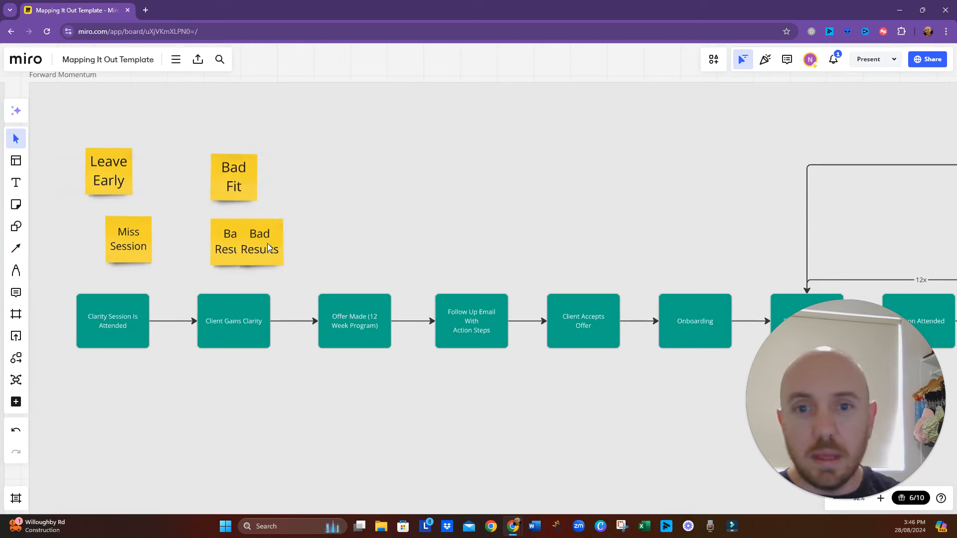
- Copy the "Bad Fit" sticky note and place the copy above "Offer Made (12 Week Program)" in Forward Momentum
click(247, 194)
key(ctrl+d)
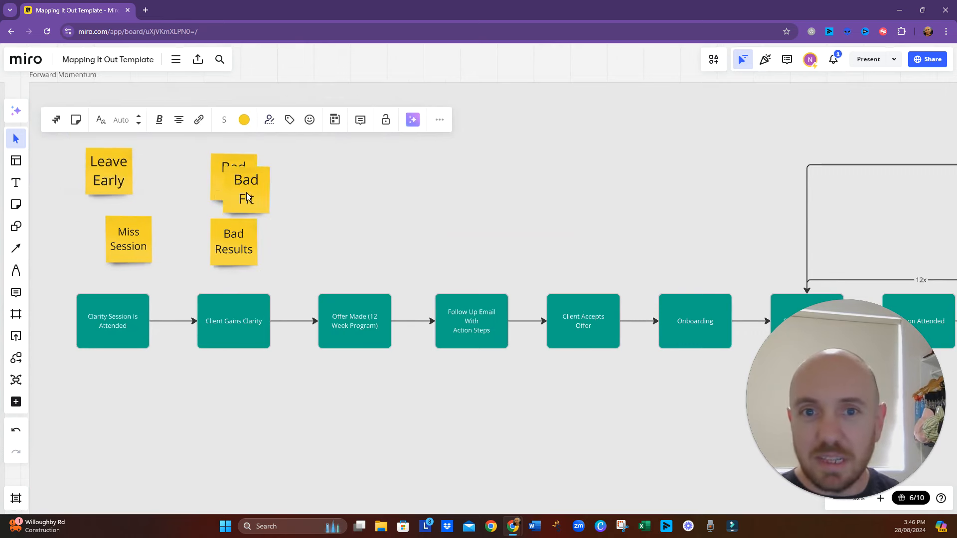
drag(246, 192, 356, 232)
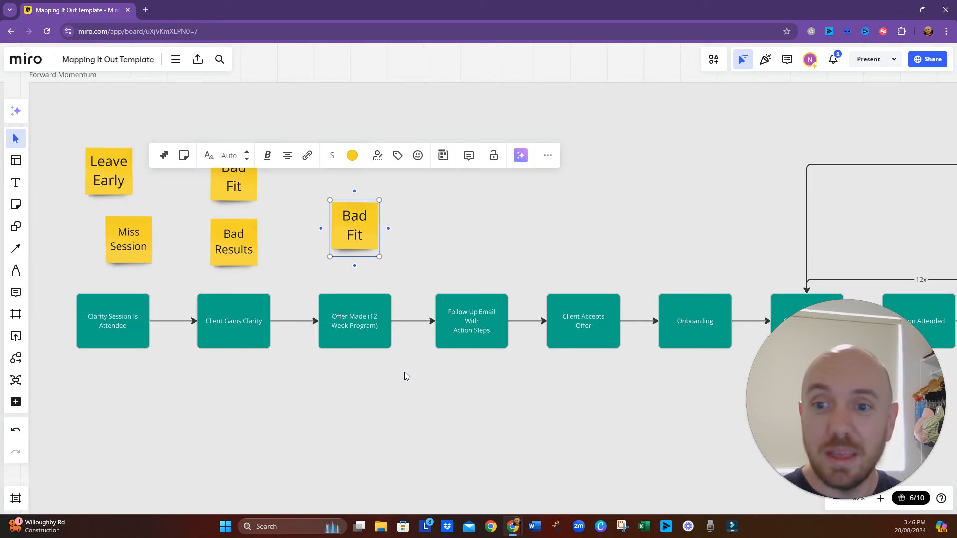
click(393, 241)
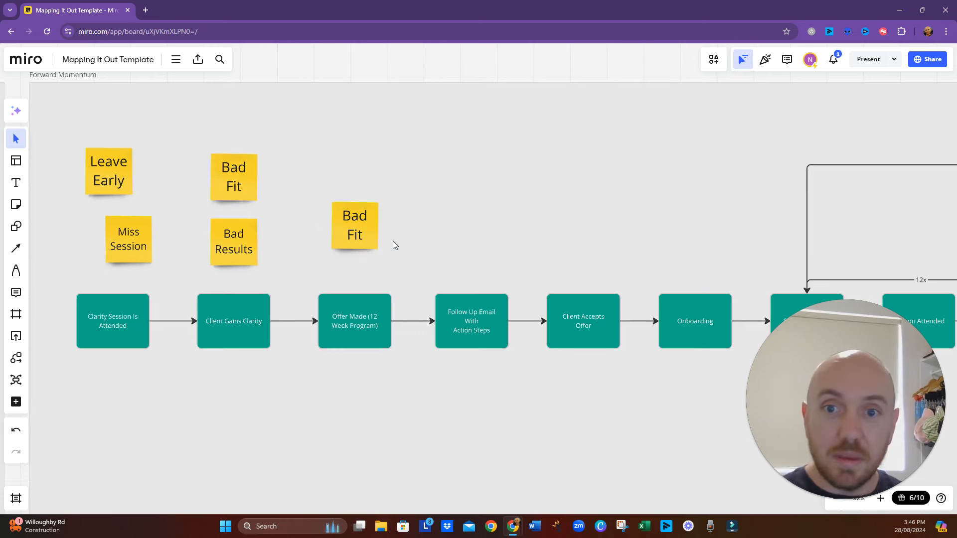
- Copy the "Bad Fit" sticky note above "Follow Up Email With Action Steps" and relabel the copy "Action Steps not taken"
click(370, 234)
key(ctrl+v)
drag(369, 234, 475, 244)
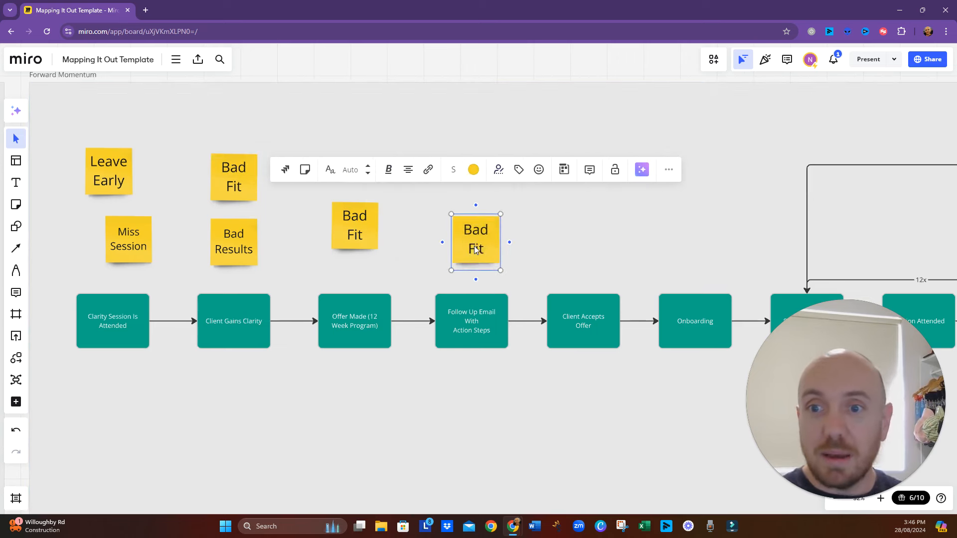
double_click(476, 247)
text(Actio)
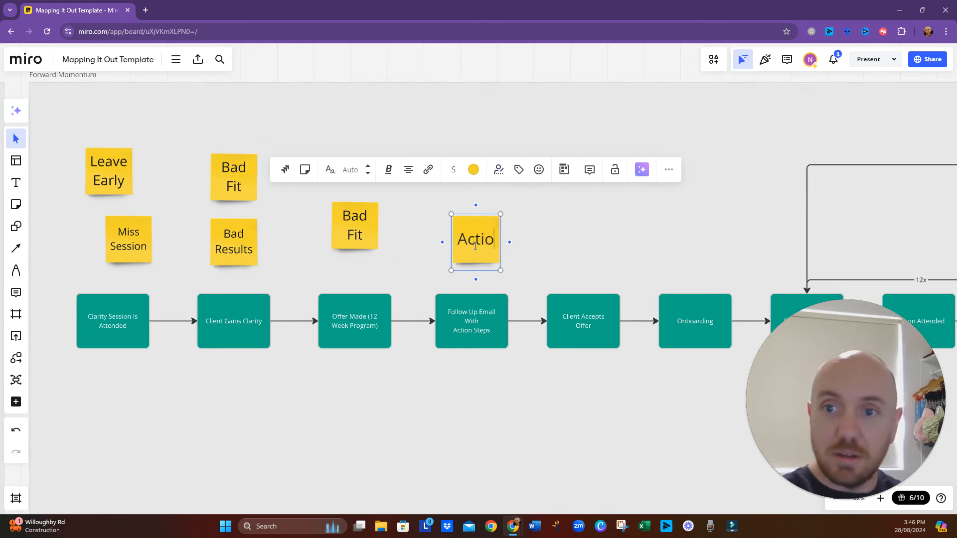
text(n Steps not)
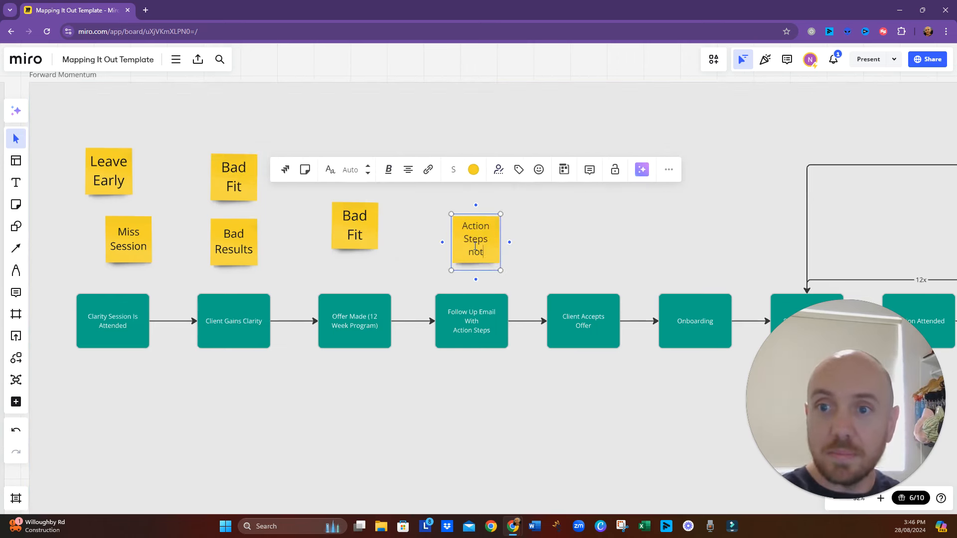
text( taken)
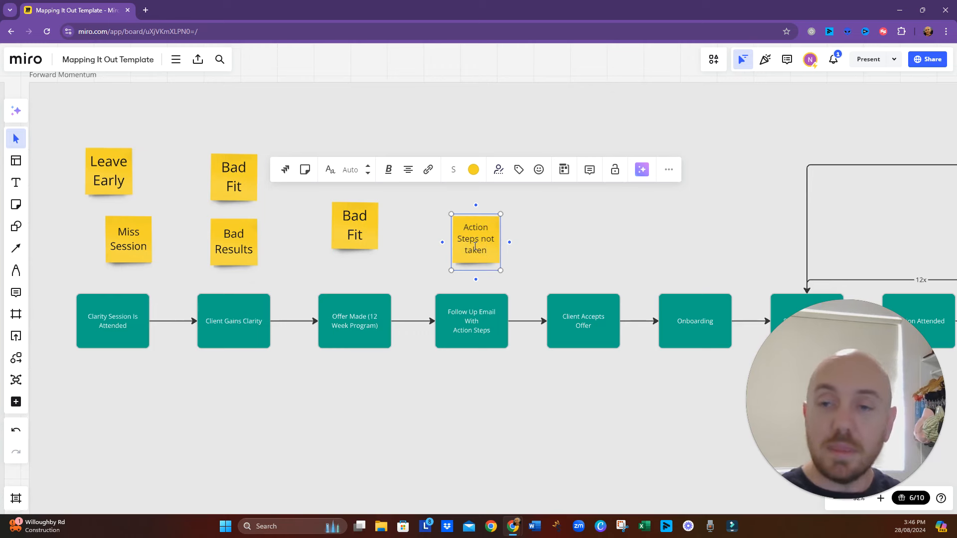
click(514, 441)
- Place a copy of the "Action Steps not taken" sticky note above it and start relabeling the copy with "Email"
click(476, 250)
key(ctrl+c)
key(ctrl+v)
drag(475, 249, 474, 178)
double_click(473, 177)
text(Email St)
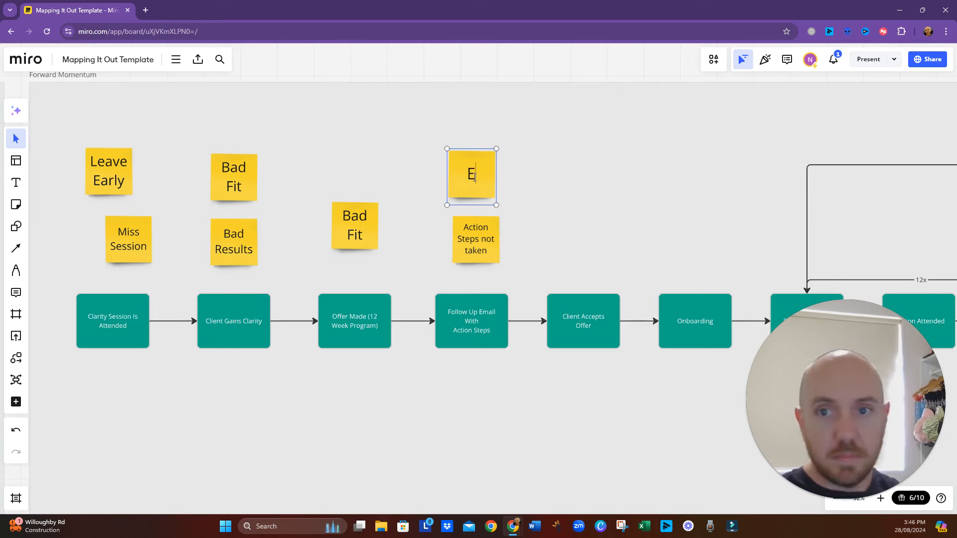
key(BackSpace)
key(BackSpace)
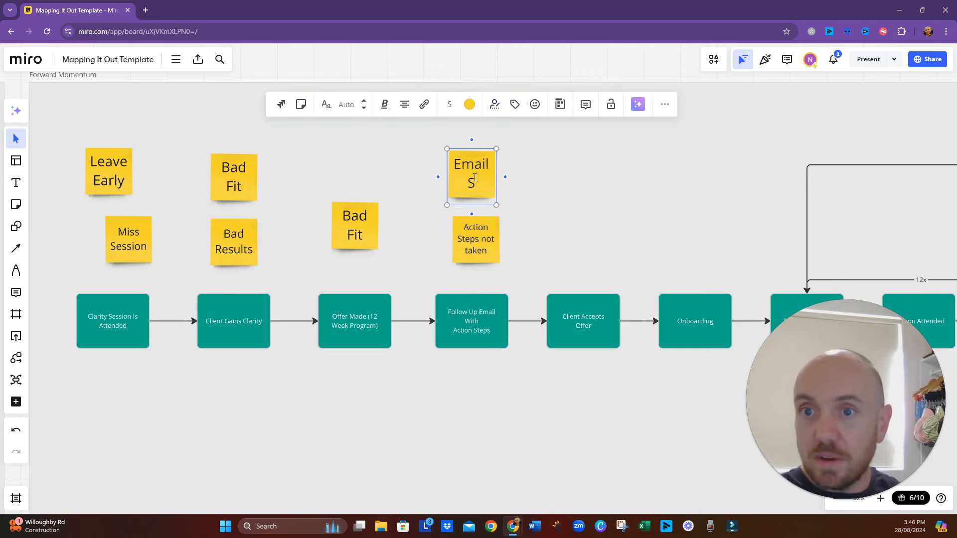
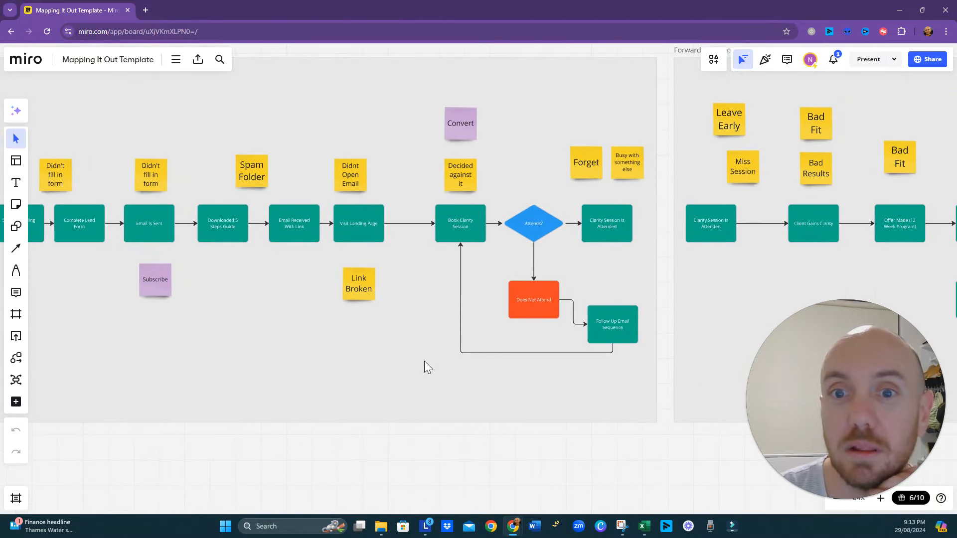
drag(425, 362, 228, 381)
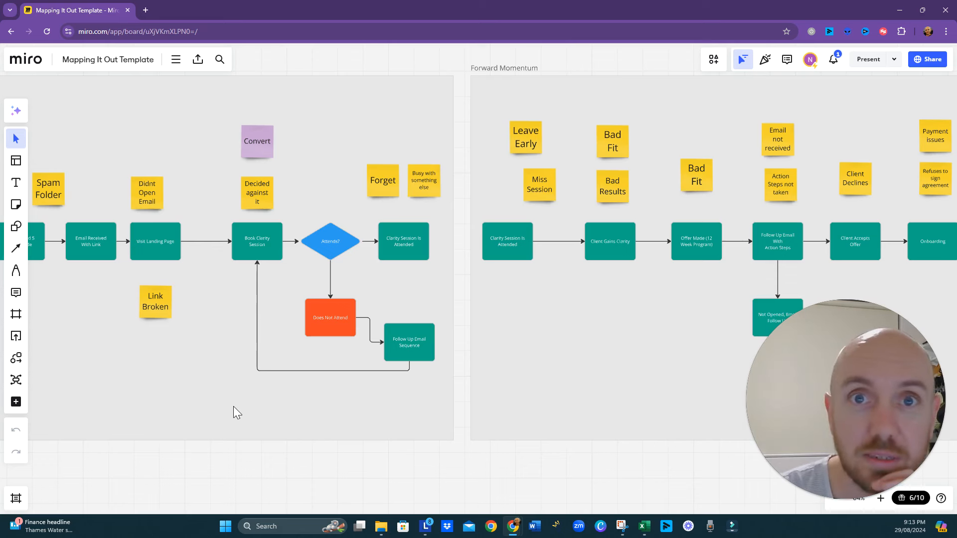
drag(206, 423, 214, 421)
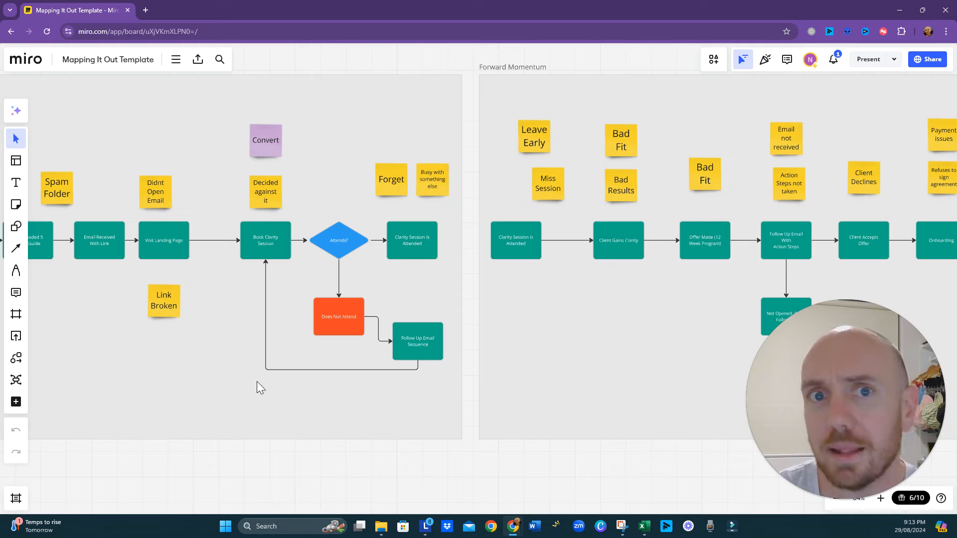
scroll(282, 405, down, 3)
scroll(283, 406, left, 4)
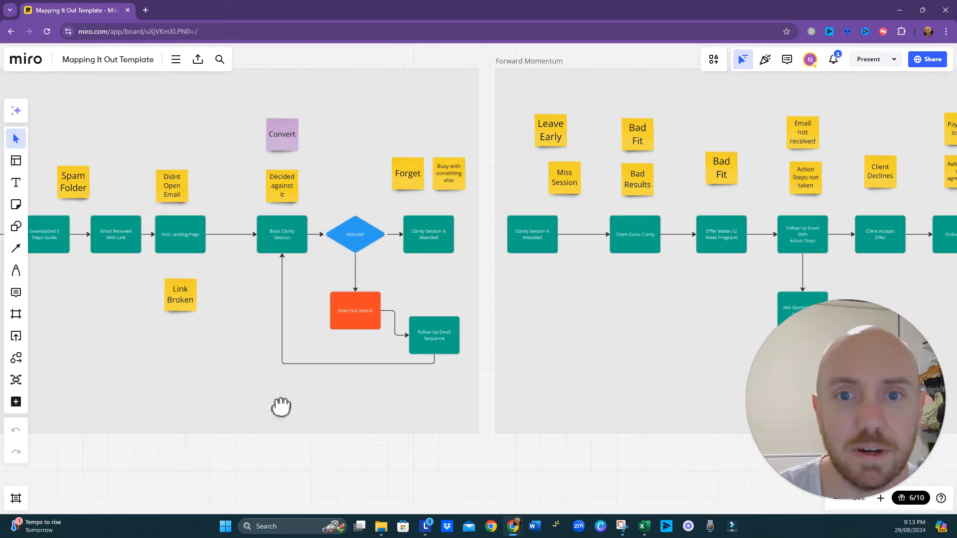
- Duplicate the Automation Template frame with its contents and place the copy below the Reverse Route frame
scroll(285, 394, down, 5)
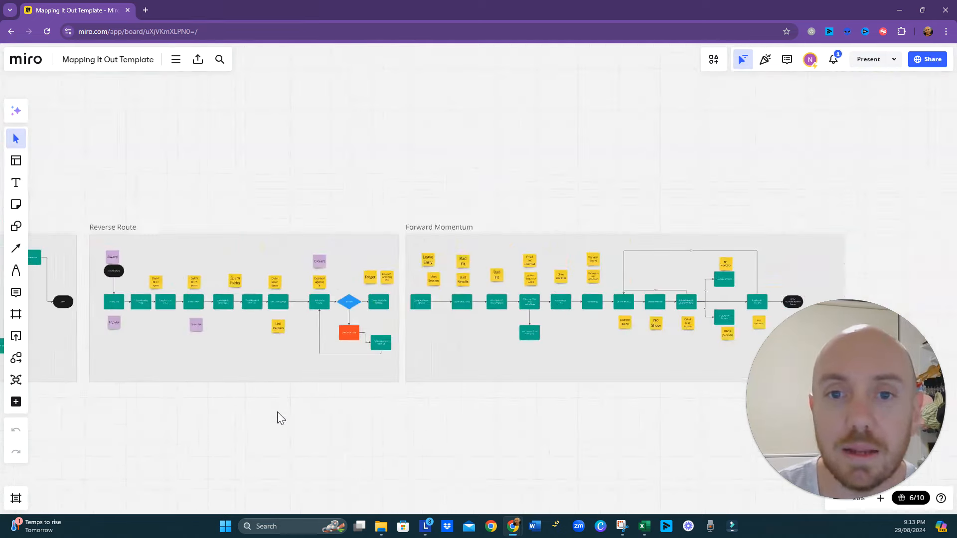
drag(268, 446, 424, 367)
drag(280, 406, 433, 319)
scroll(433, 321, up, 5)
scroll(434, 322, right, 2)
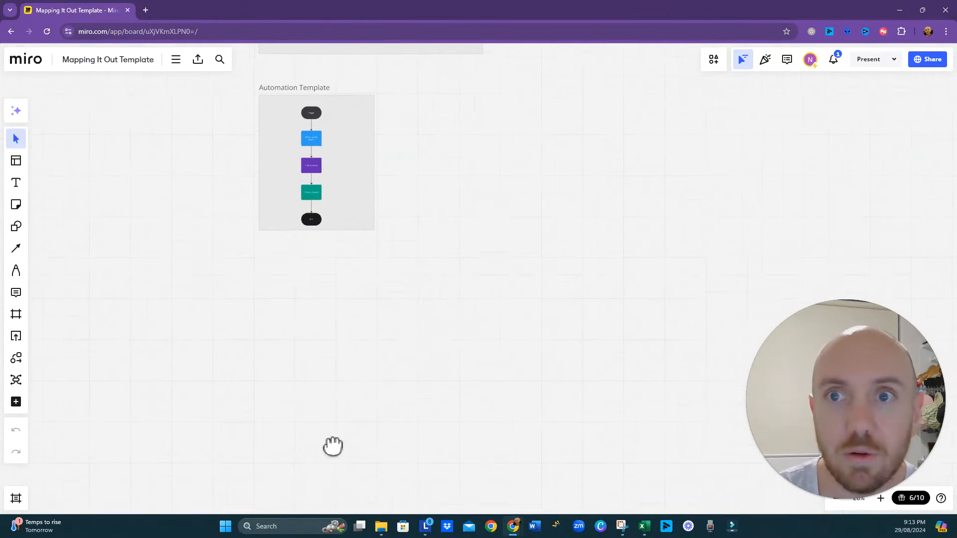
click(324, 281)
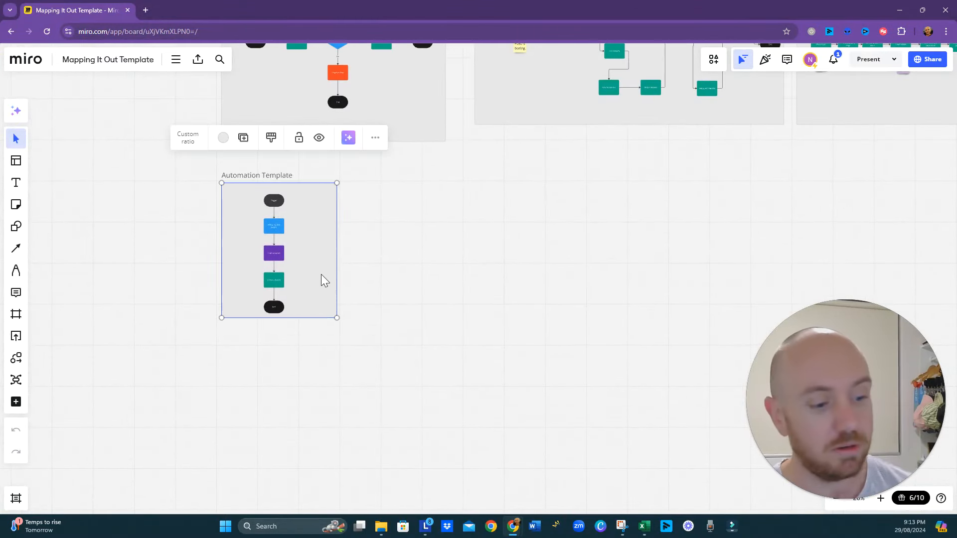
key(ctrl+d)
drag(337, 280, 880, 245)
drag(698, 263, 252, 361)
drag(517, 342, 394, 347)
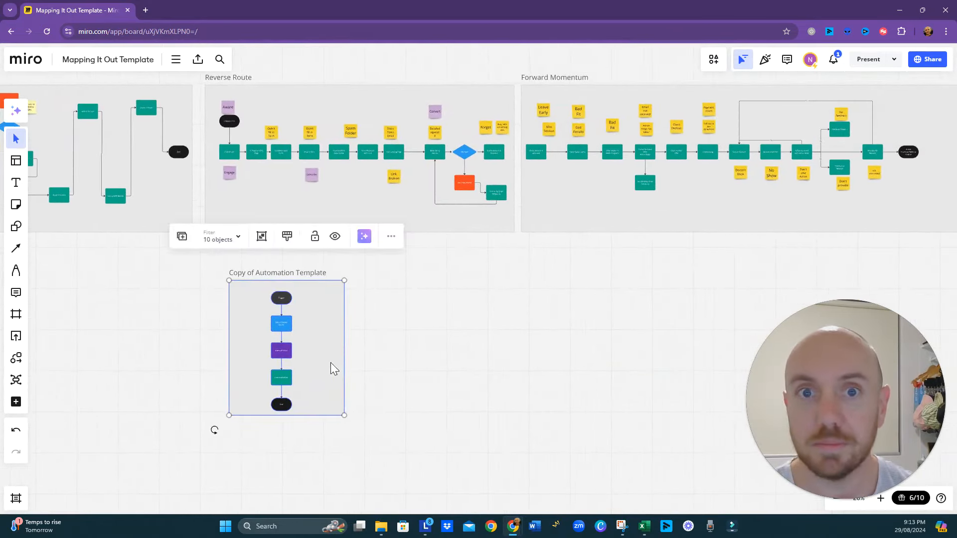
drag(330, 364, 442, 370)
scroll(436, 373, up, 4)
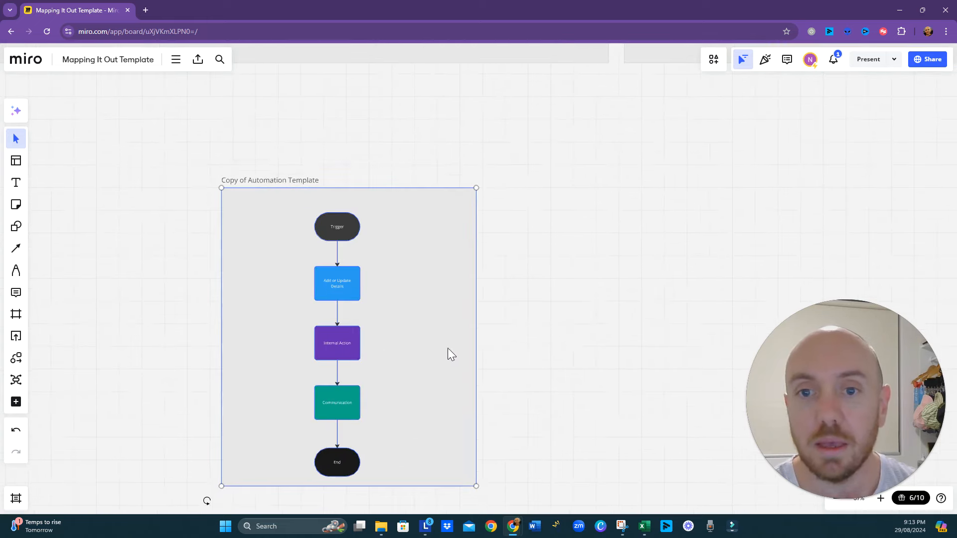
- Enlarge the Copy of Automation Template frame in width and height, leaving free space beside and below its flowchart
right_click(530, 417)
click(522, 455)
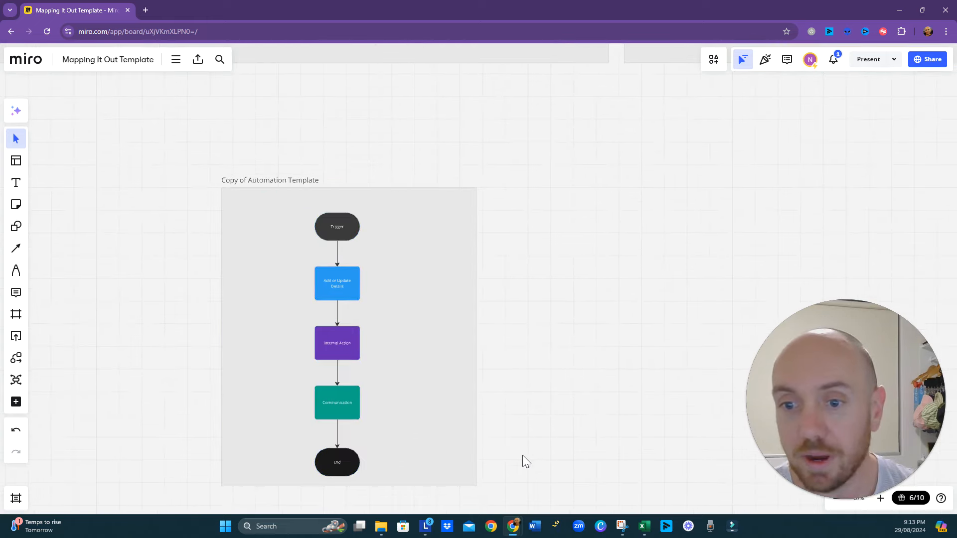
scroll(522, 455, down, 5)
scroll(544, 429, down, 3)
click(419, 314)
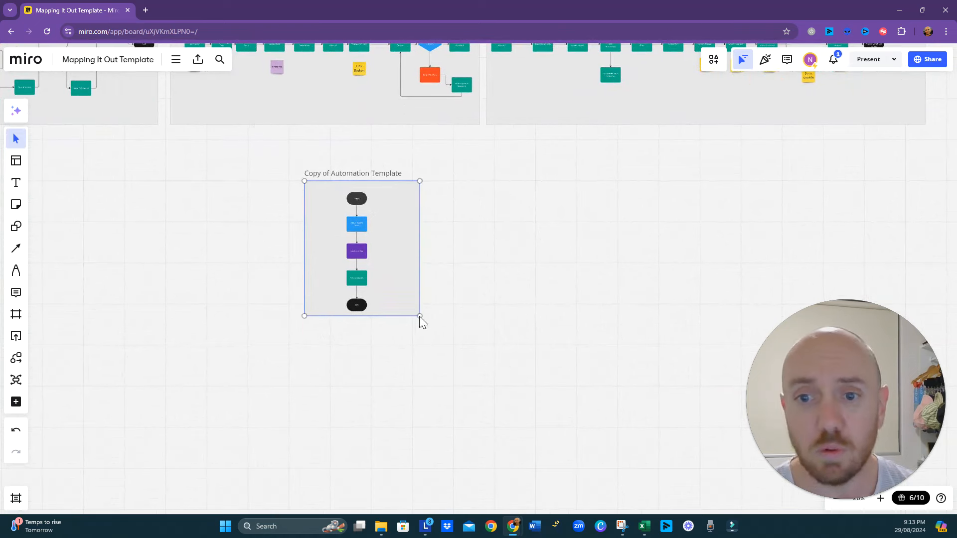
drag(420, 316, 478, 468)
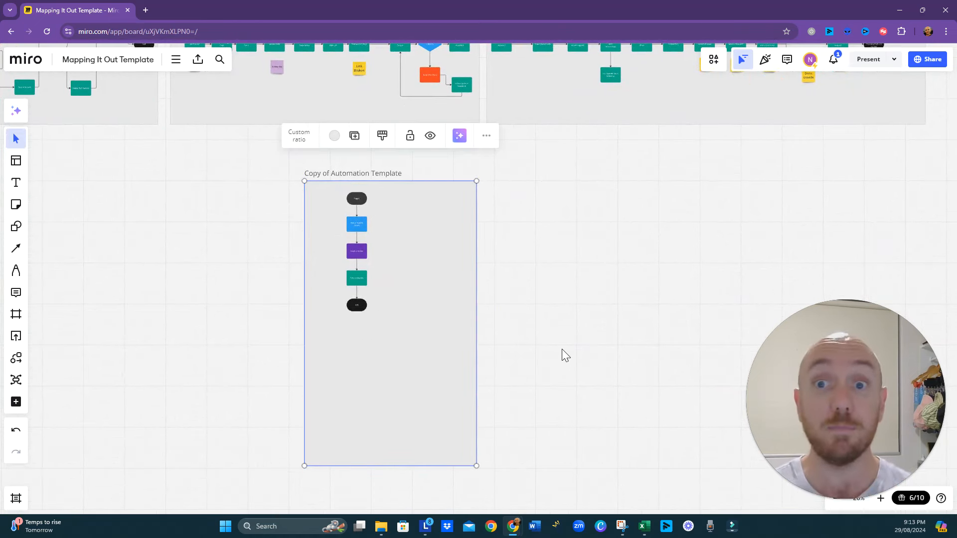
- Place a copy of the "Link Broken" sticky note inside the Copy of Automation Template frame and relabel it "GOAL - Attend Call"
drag(552, 231, 575, 357)
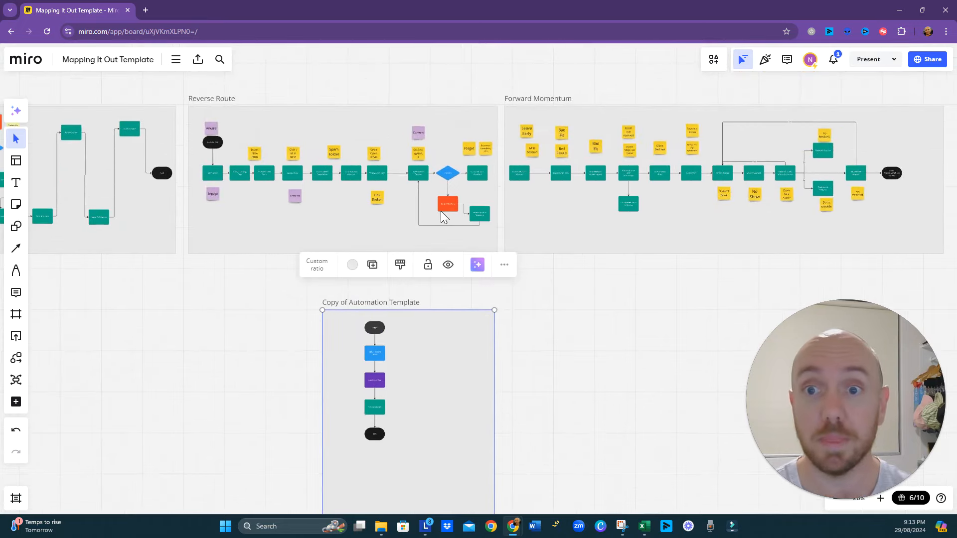
scroll(440, 211, up, 4)
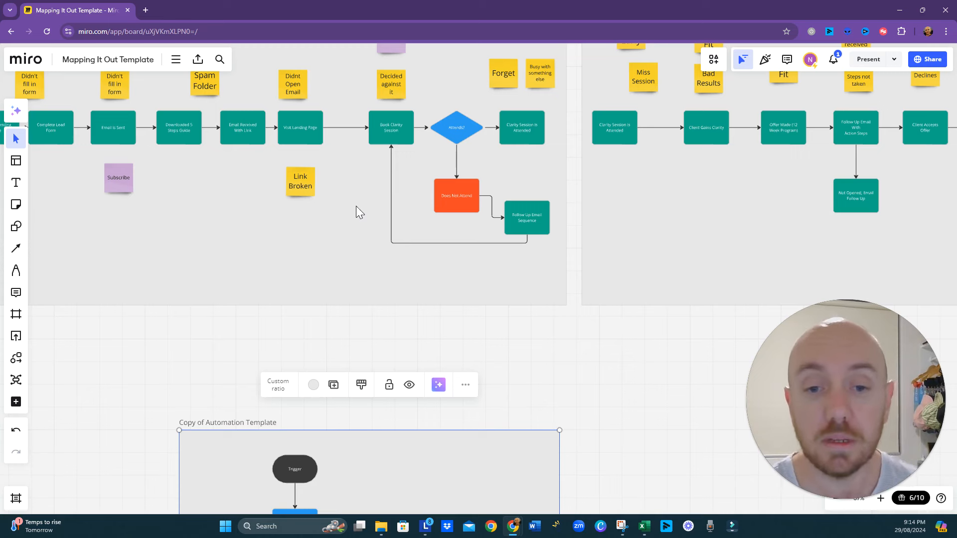
click(294, 186)
drag(298, 188, 497, 455)
key(ctrl+a)
text(GO)
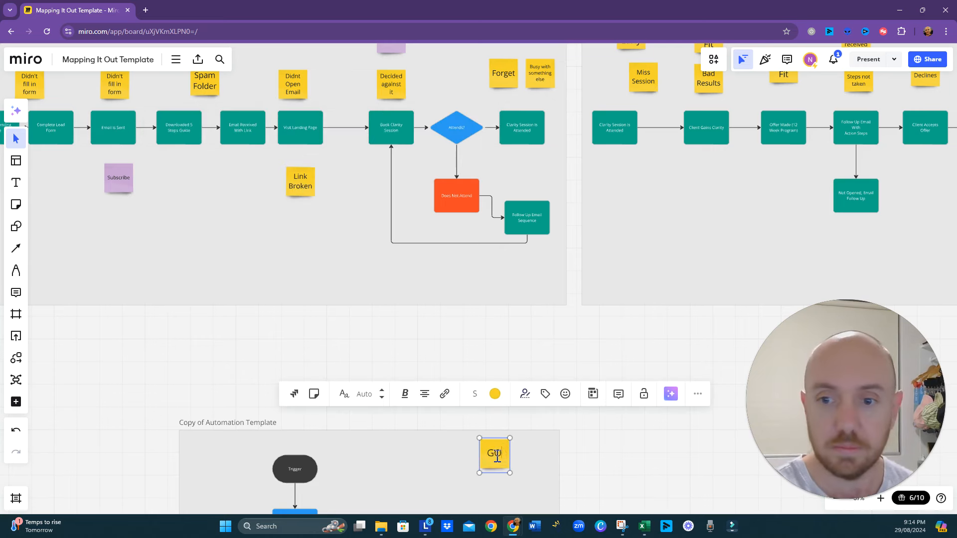
text(AL - Attend Call)
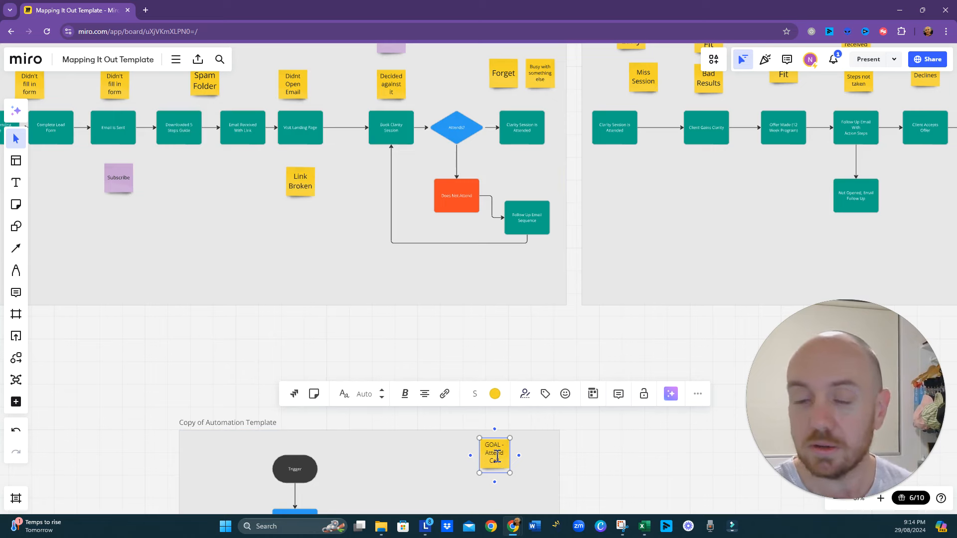
click(579, 459)
- Place a copy of the "GOAL - Attend Call" sticky note beside it and relabel the copy "GOAL - Follow Up if No Show"
scroll(580, 460, up, 3)
drag(580, 459, 601, 367)
drag(482, 363, 532, 379)
triple_click(522, 366)
click(521, 367)
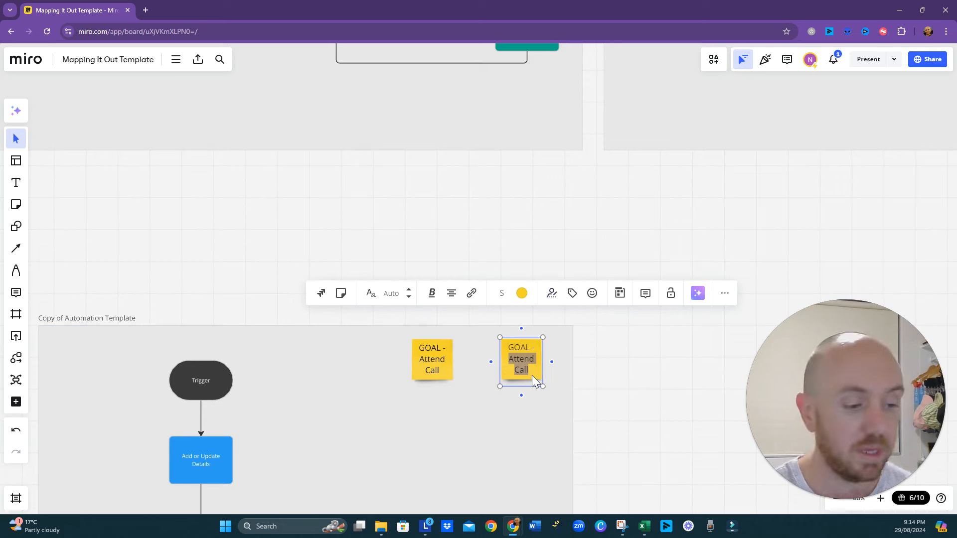
text(Follow Up )
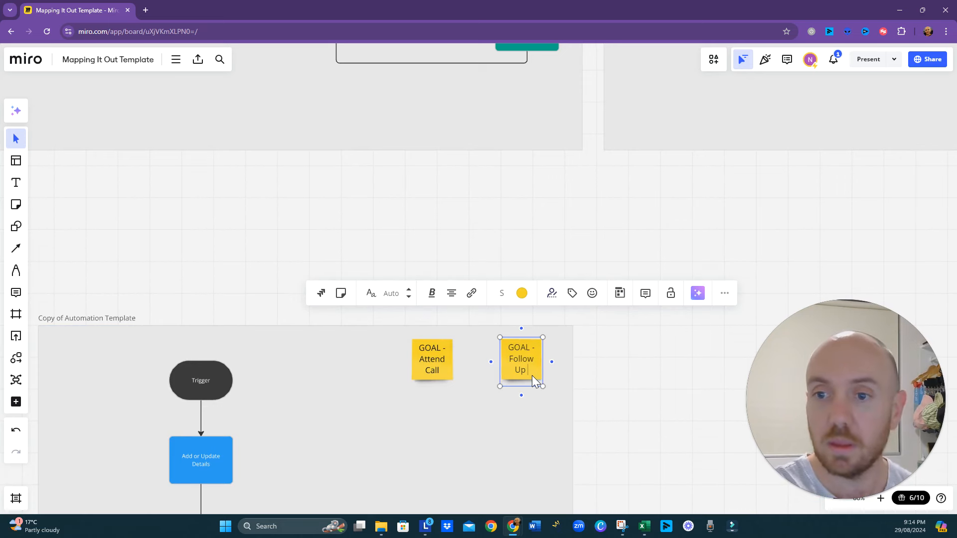
text(if No Show)
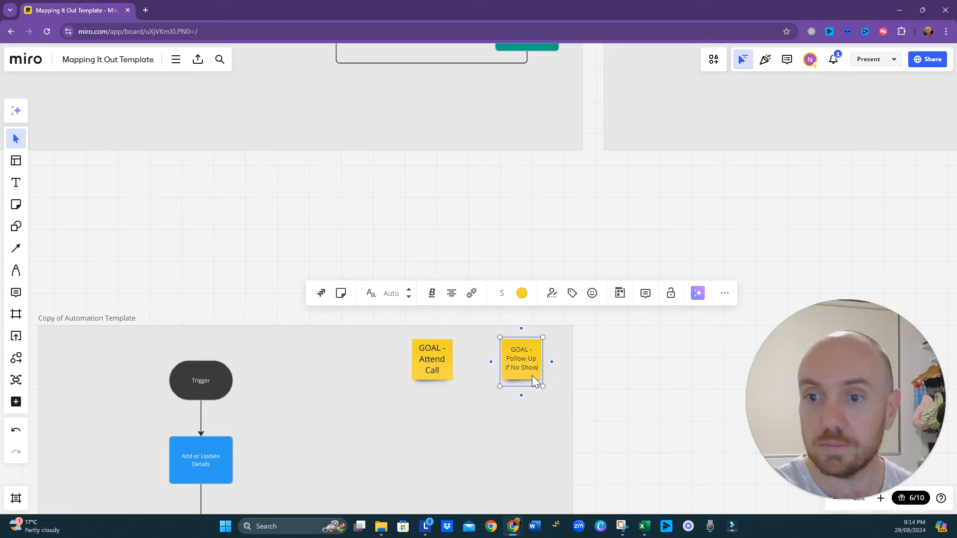
click(379, 367)
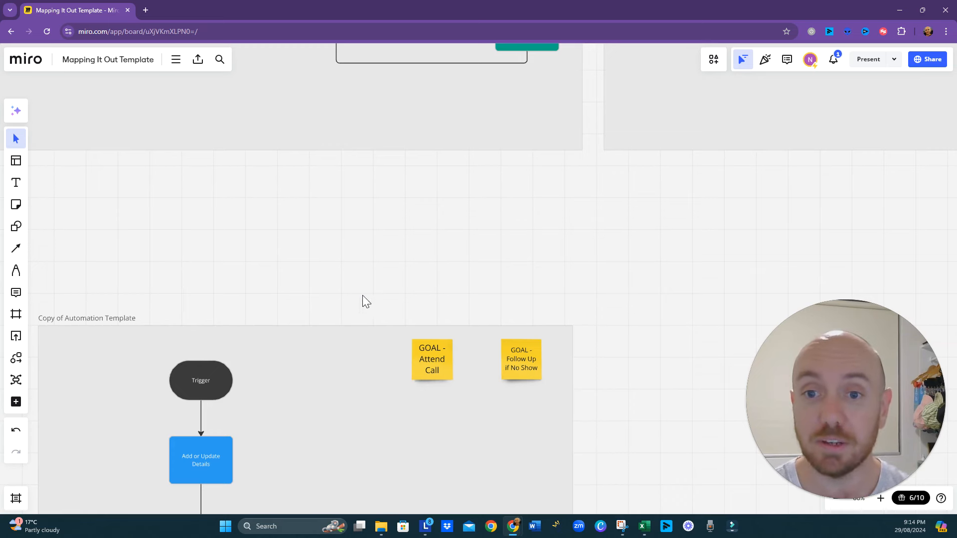
- Examine the Reverse Route flow between "Visit Landing Page" and "Book Clarity Session" to find where the automation should start
scroll(383, 257, down, 3)
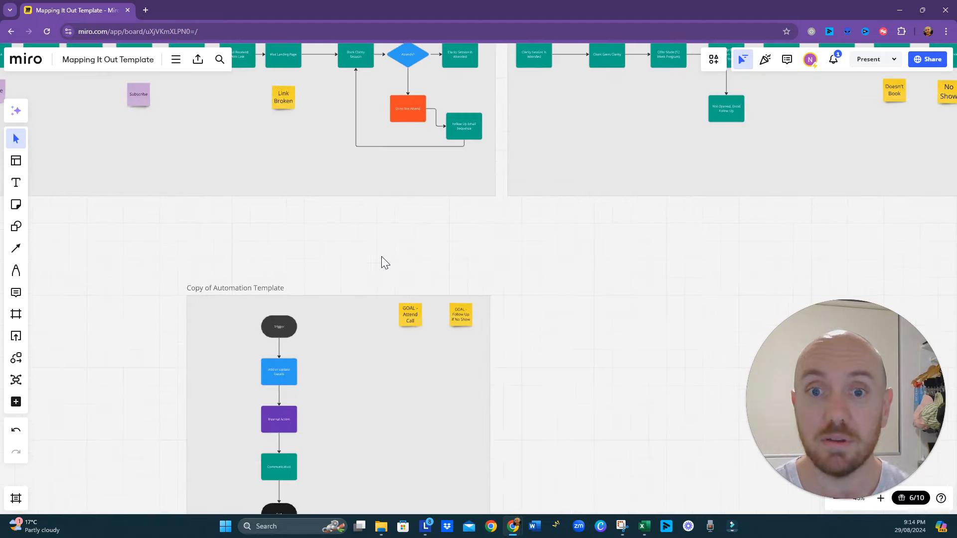
drag(363, 196, 372, 284)
scroll(369, 214, up, 4)
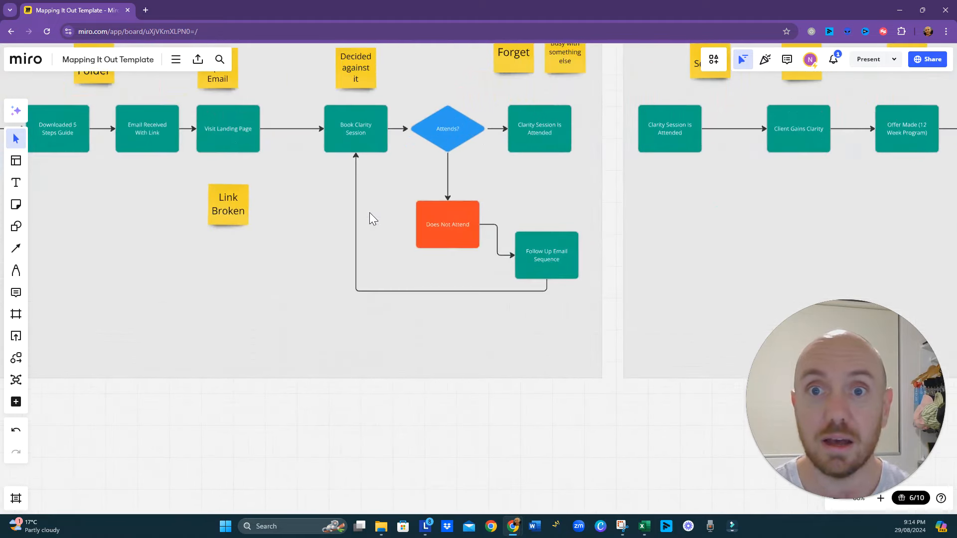
drag(370, 215, 387, 285)
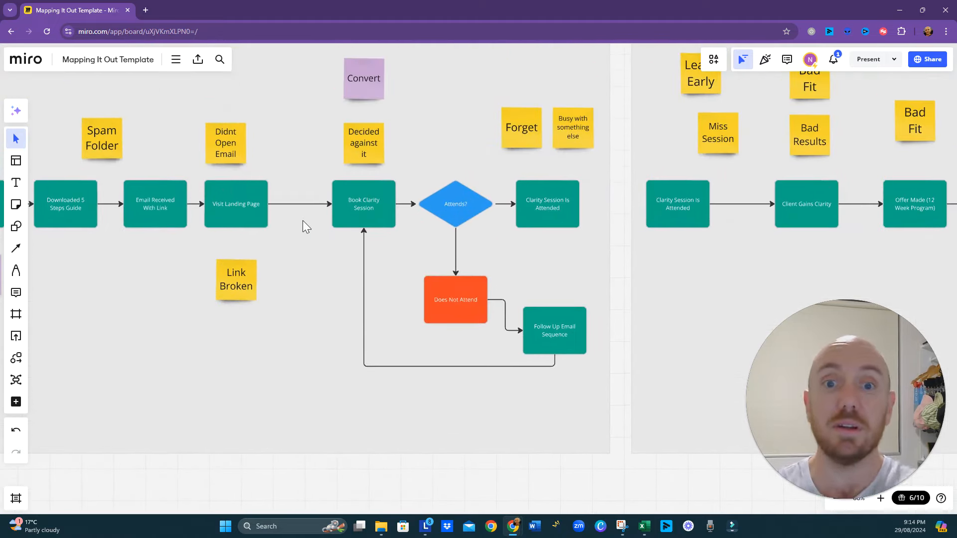
click(258, 208)
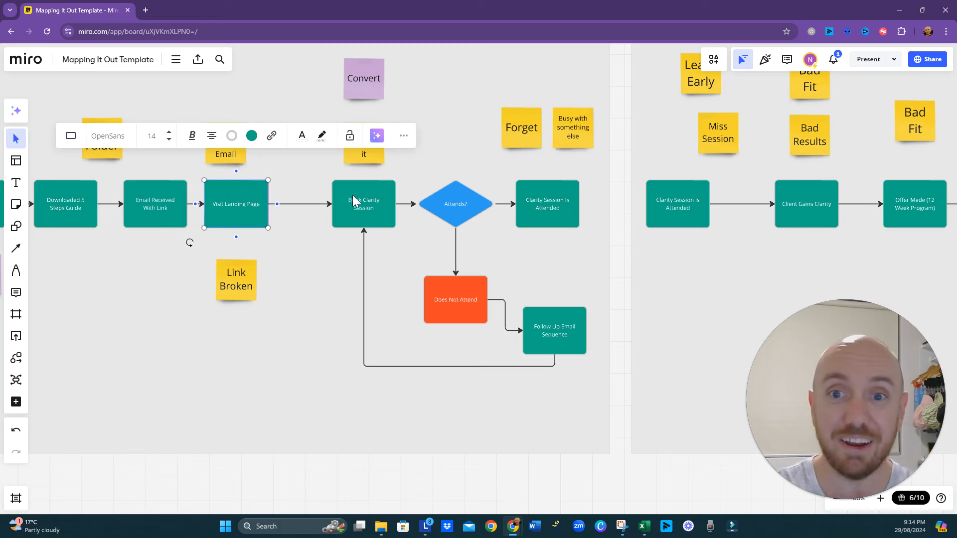
click(355, 202)
click(250, 208)
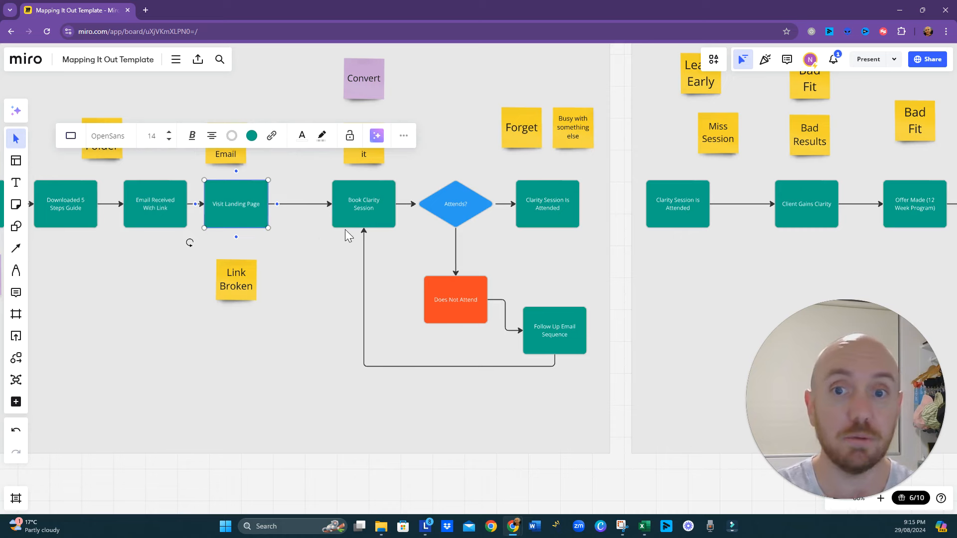
click(365, 214)
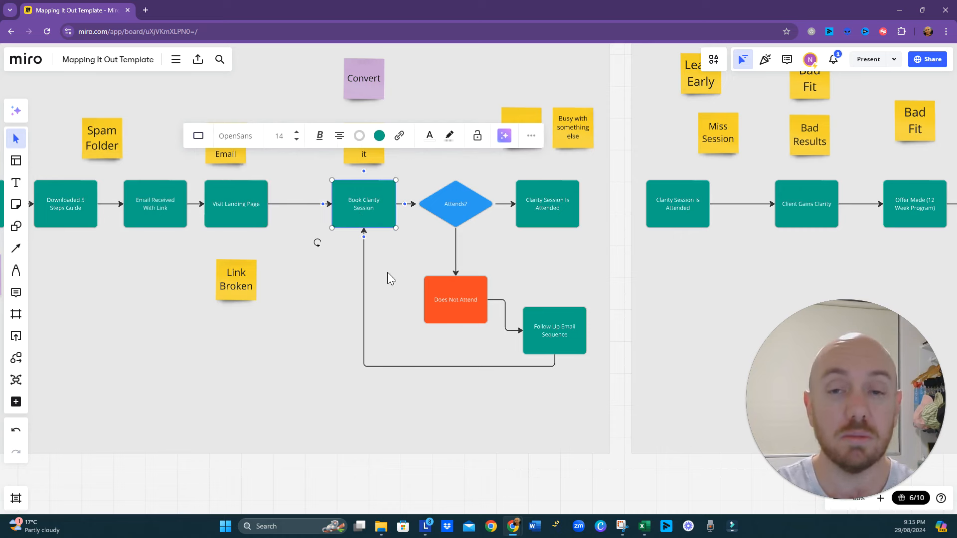
drag(391, 256, 374, 289)
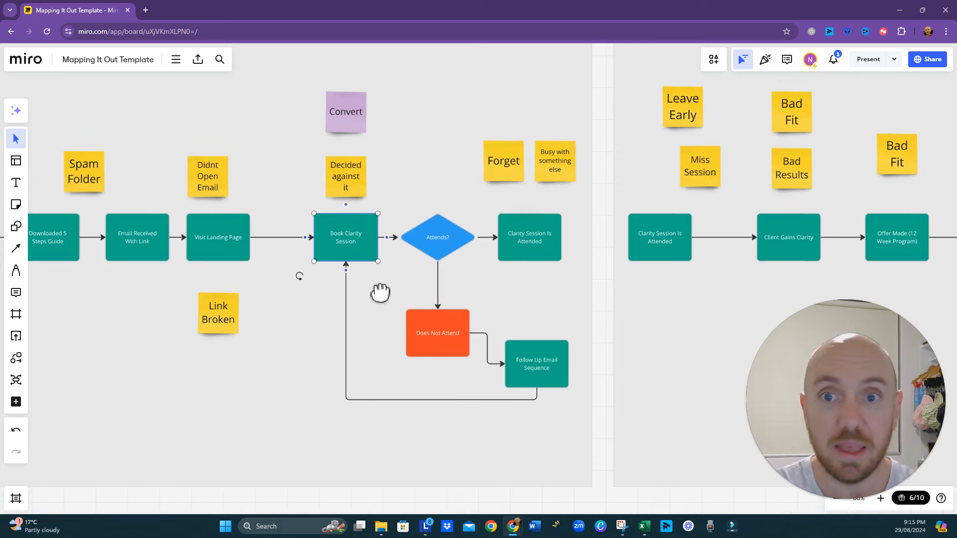
click(349, 340)
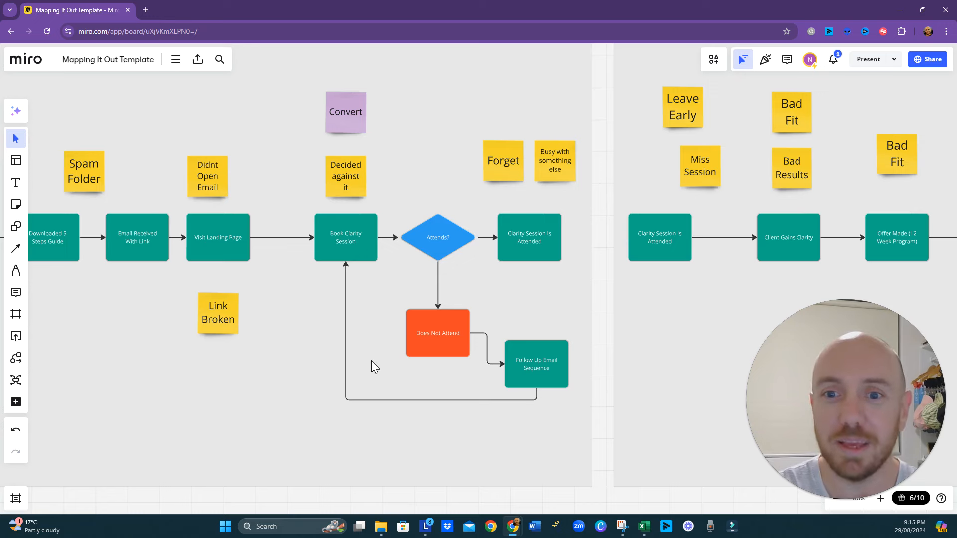
- Compare the copied template's Trigger shape with the "Book Clarity Session" step and the "Forget" obstacle in Reverse Route
scroll(371, 360, down, 5)
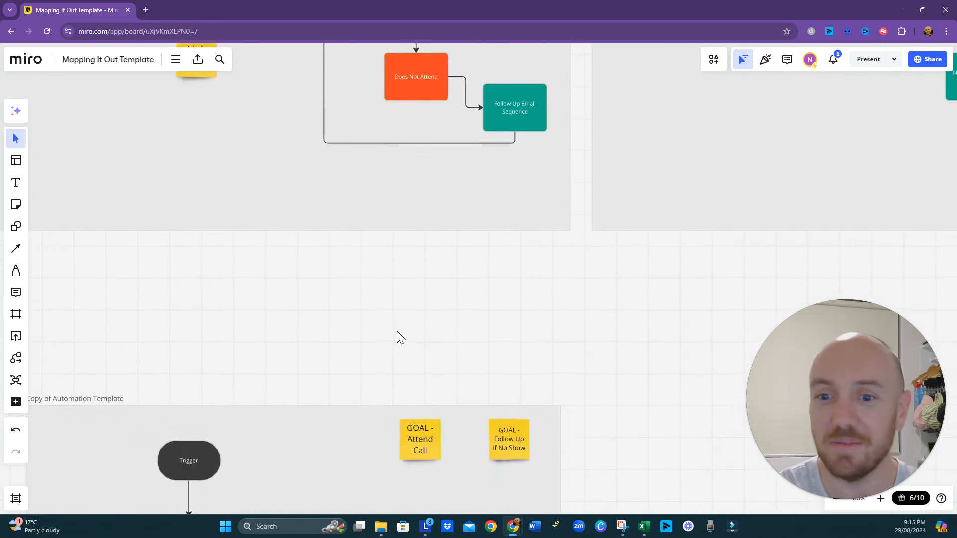
scroll(398, 331, down, 2)
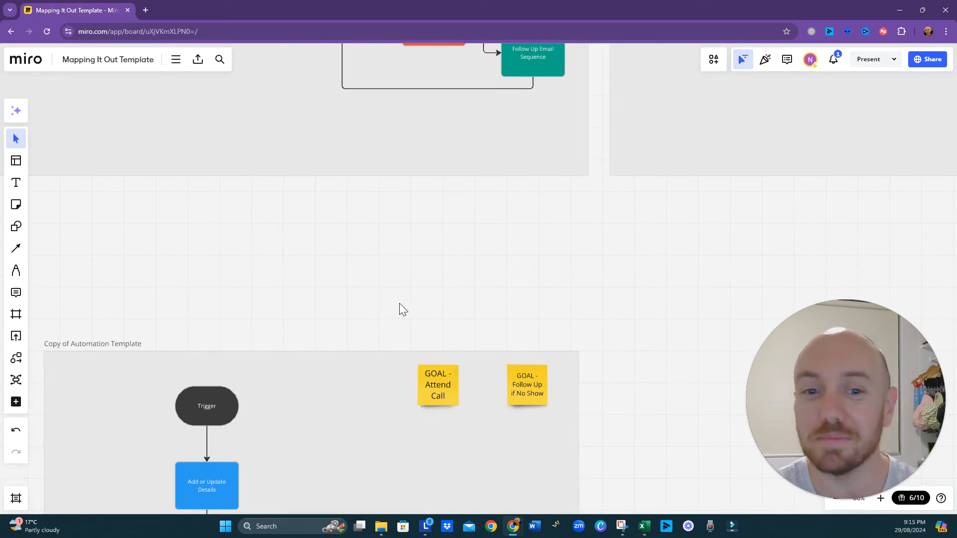
click(223, 406)
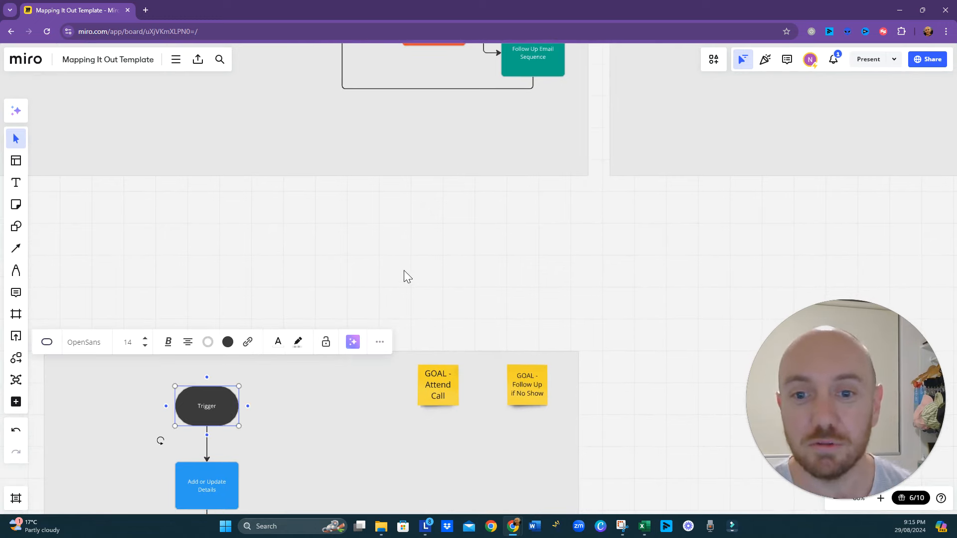
scroll(404, 270, up, 4)
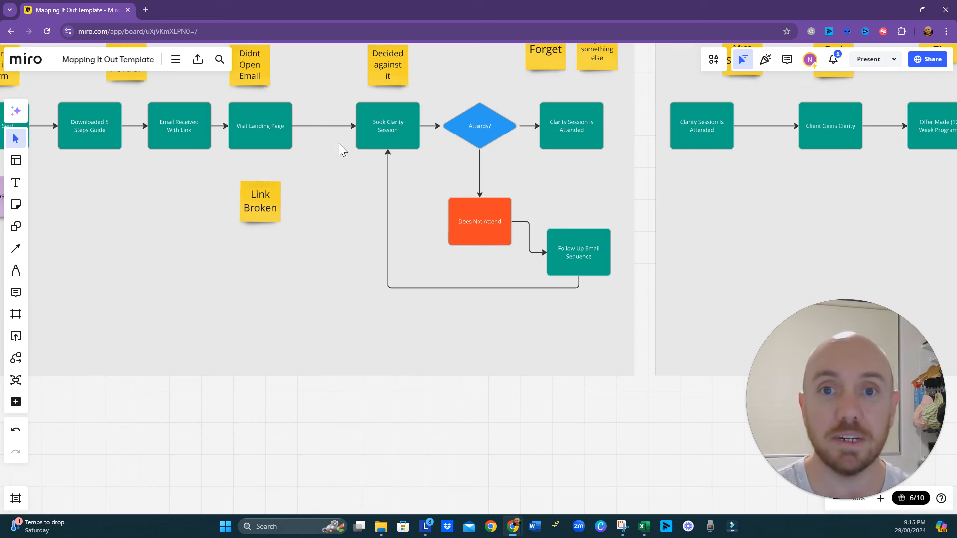
click(381, 133)
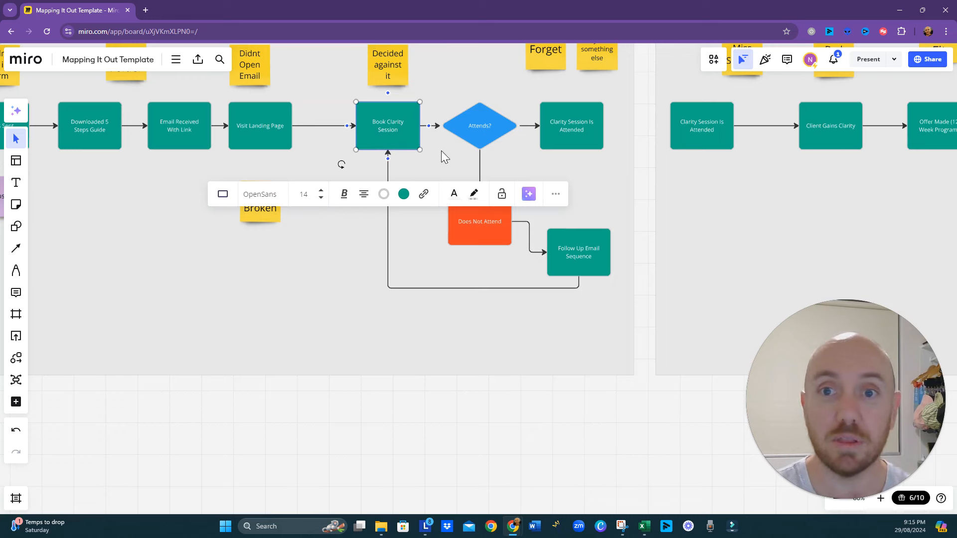
click(279, 129)
click(392, 126)
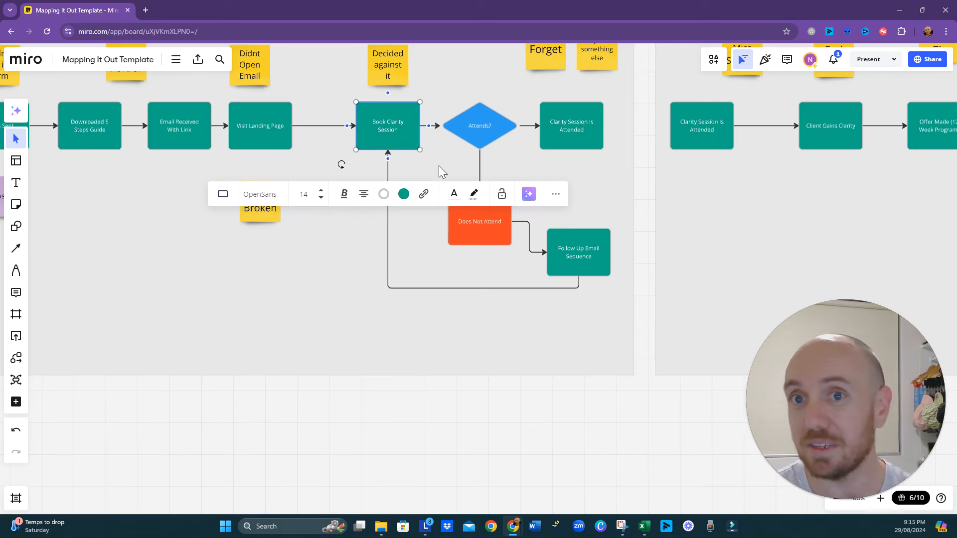
drag(438, 165, 370, 231)
click(334, 205)
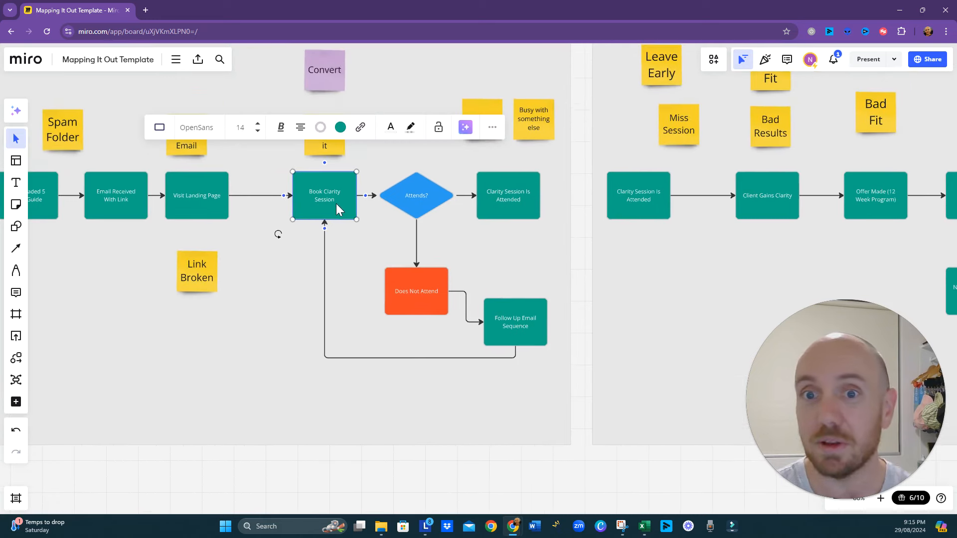
click(491, 105)
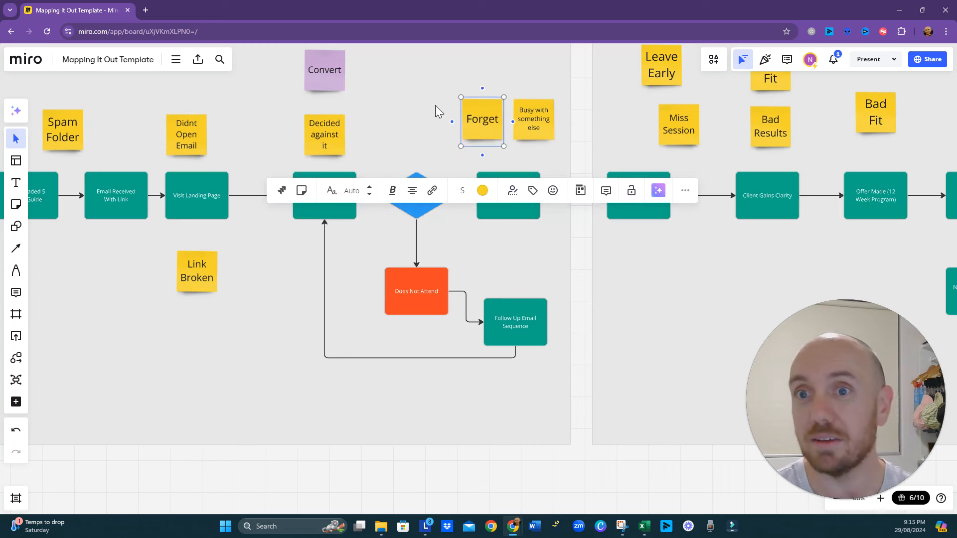
- Relabel the Trigger shape in the Copy of Automation Template frame as "Booked Session"
click(519, 269)
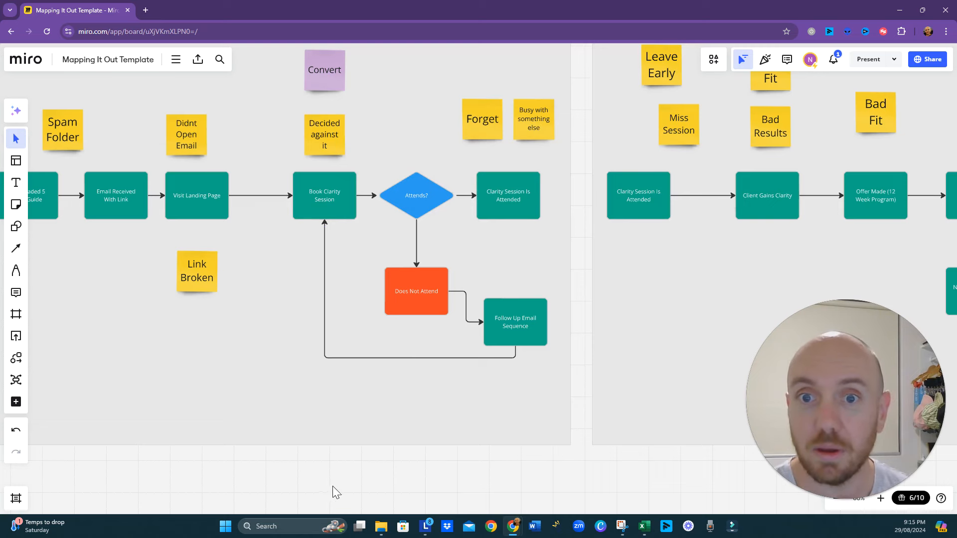
drag(336, 468, 412, 277)
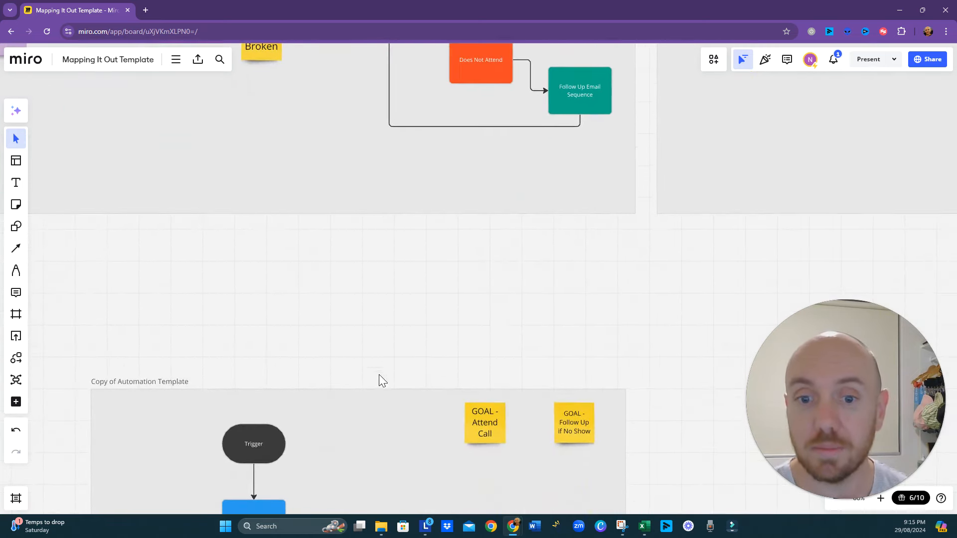
click(264, 445)
text(Booked Session)
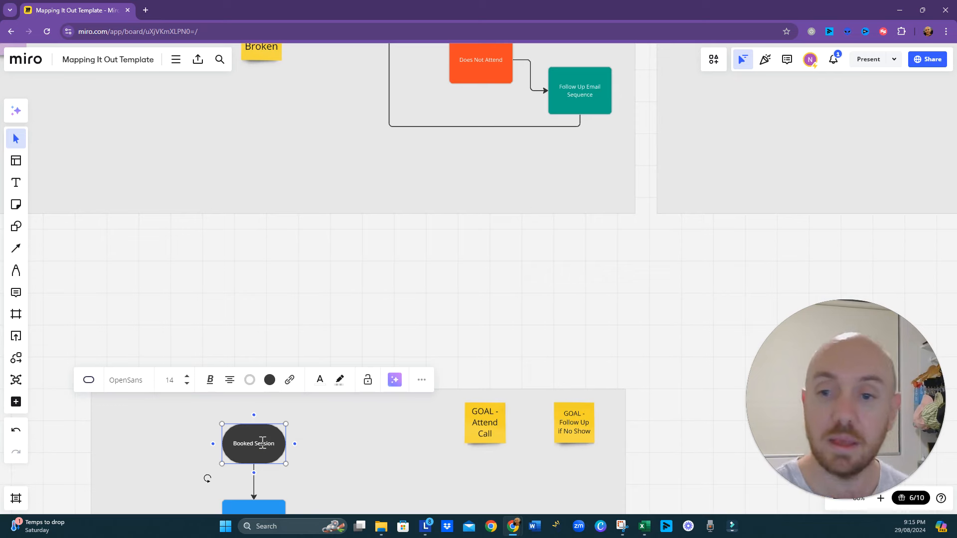
- Relabel the blue "Add or Update Details" box below "Booked Session" as "Add Tag - Call Booked"
scroll(308, 440, down, 1)
drag(333, 466, 350, 369)
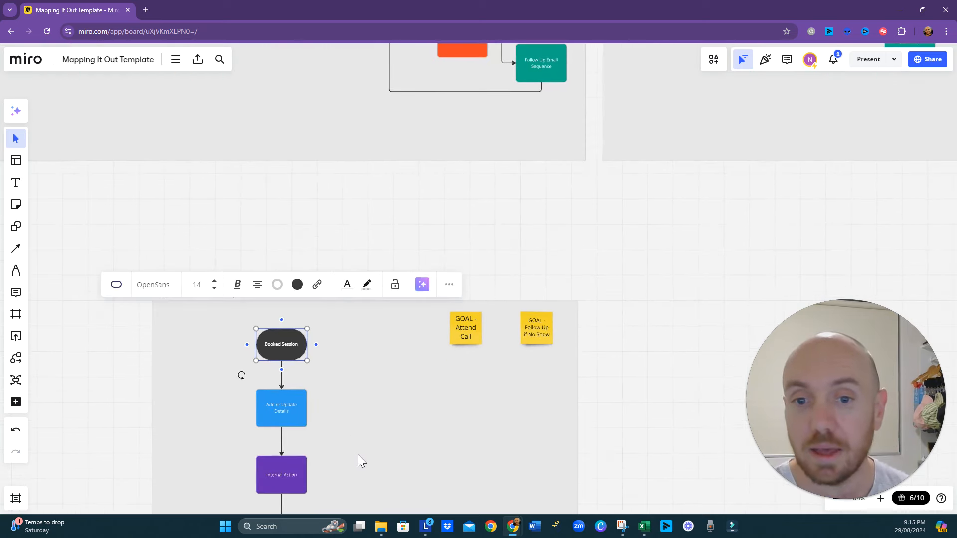
click(288, 412)
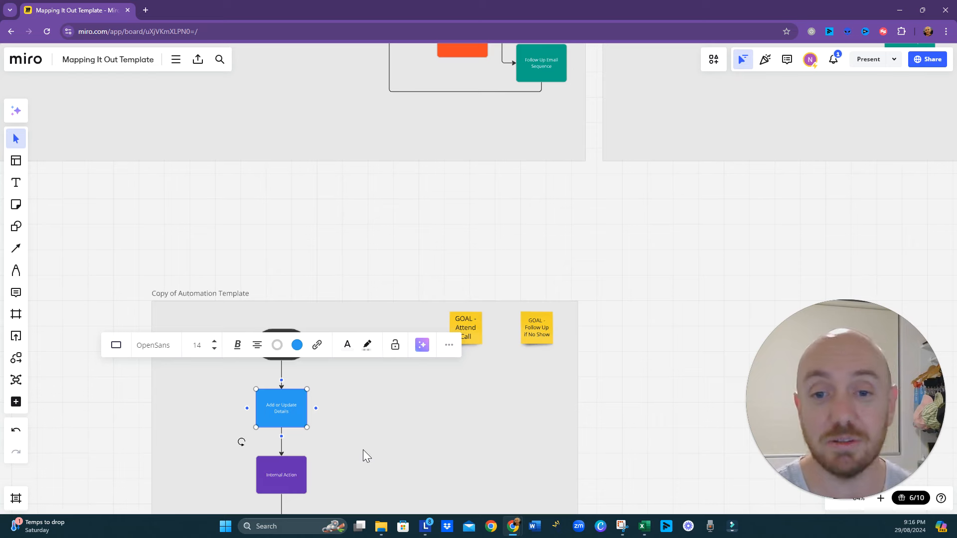
drag(363, 450, 359, 354)
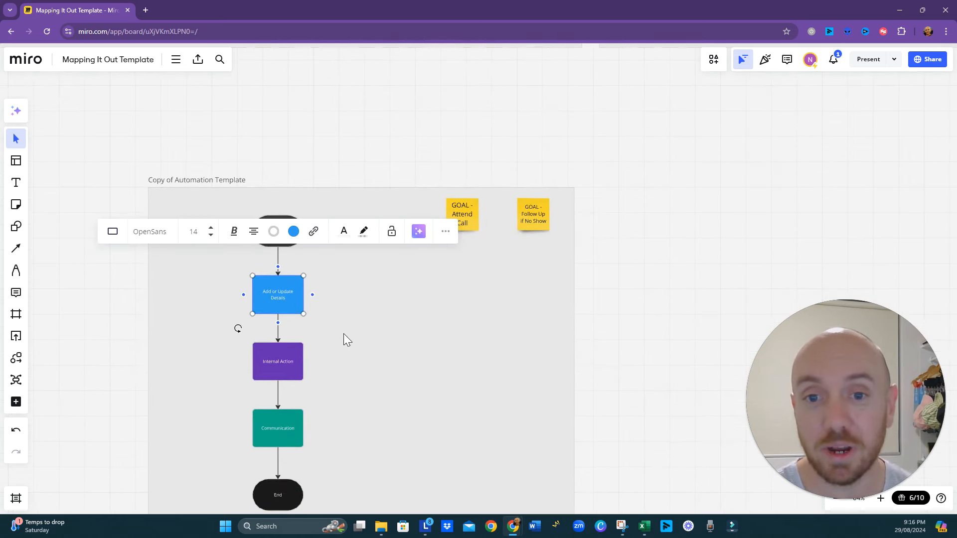
double_click(277, 299)
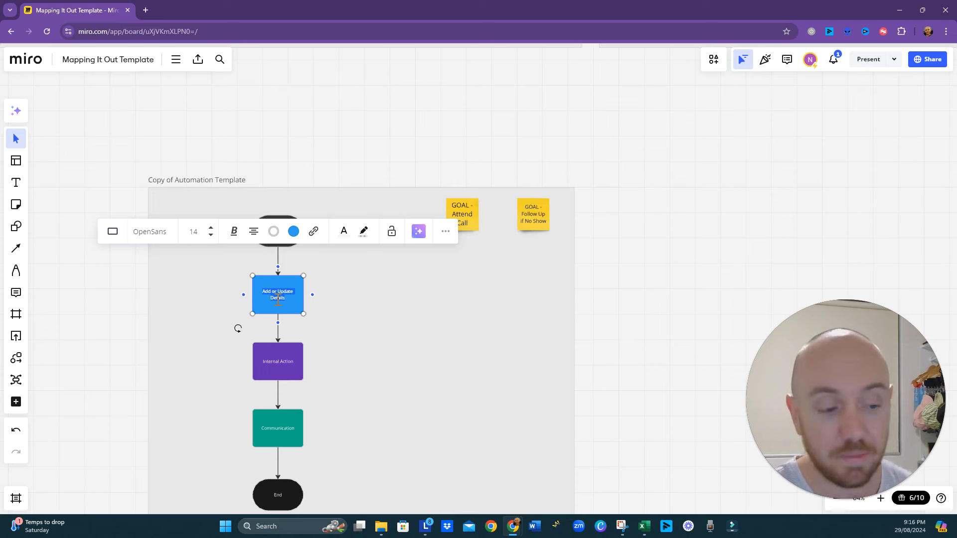
text(Add Tag - )
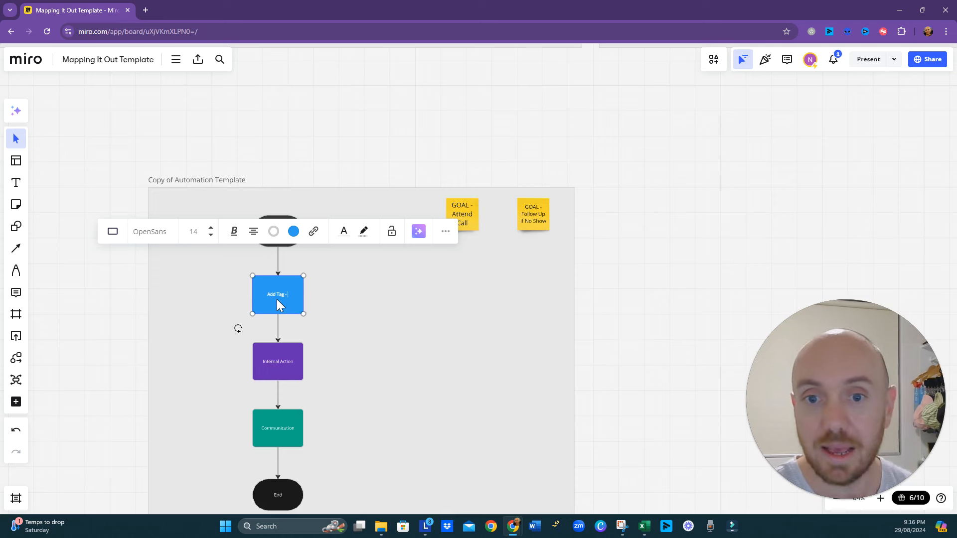
text(Call Bo)
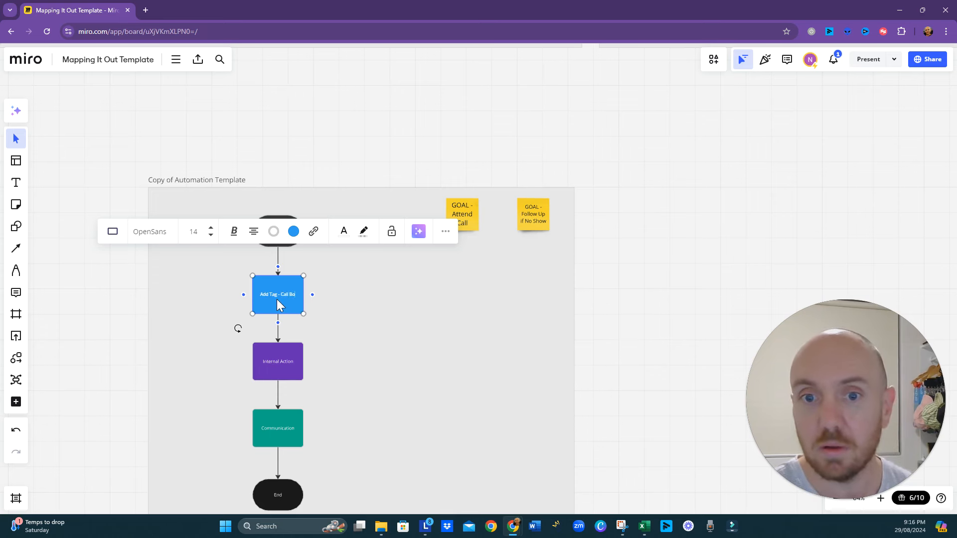
text(oked)
click(402, 369)
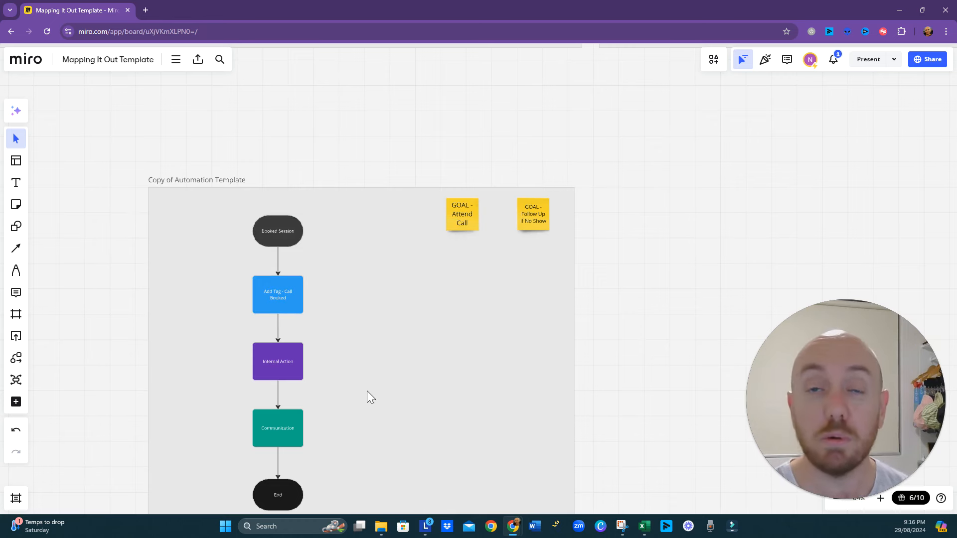
- Move the End, Communication and Internal Action shapes down to open a gap below "Add Tag - Call Booked"
drag(366, 405, 369, 306)
click(288, 400)
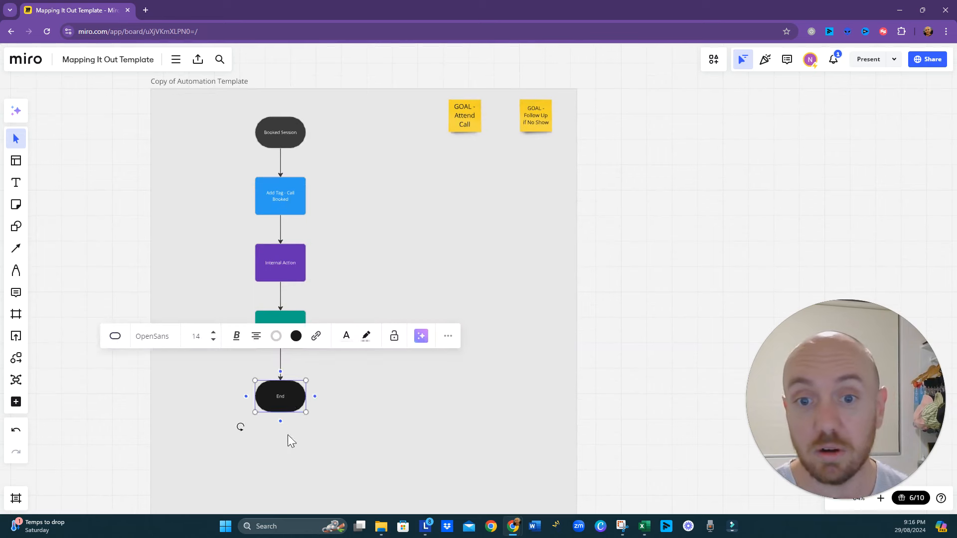
drag(288, 400, 285, 467)
click(289, 337)
drag(288, 335, 287, 393)
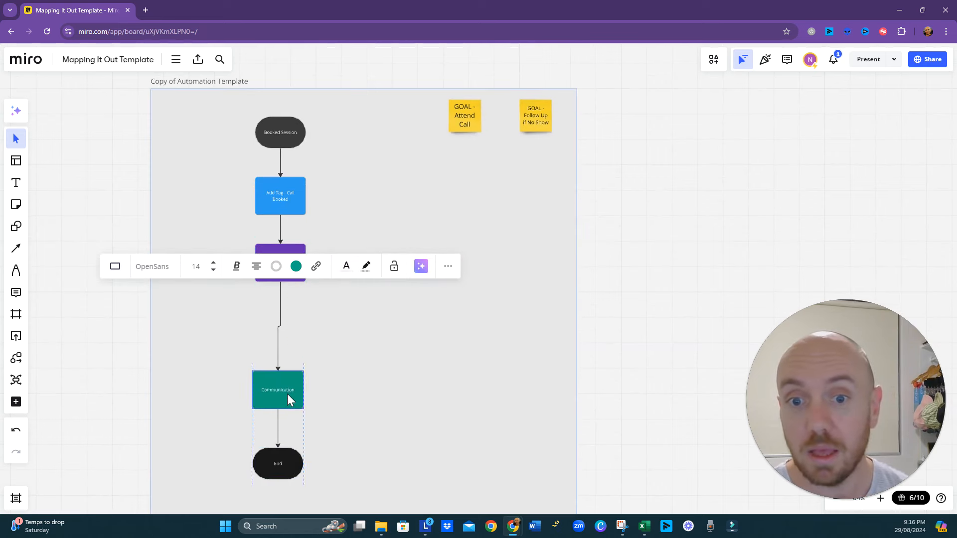
click(298, 265)
drag(298, 265, 287, 318)
click(391, 307)
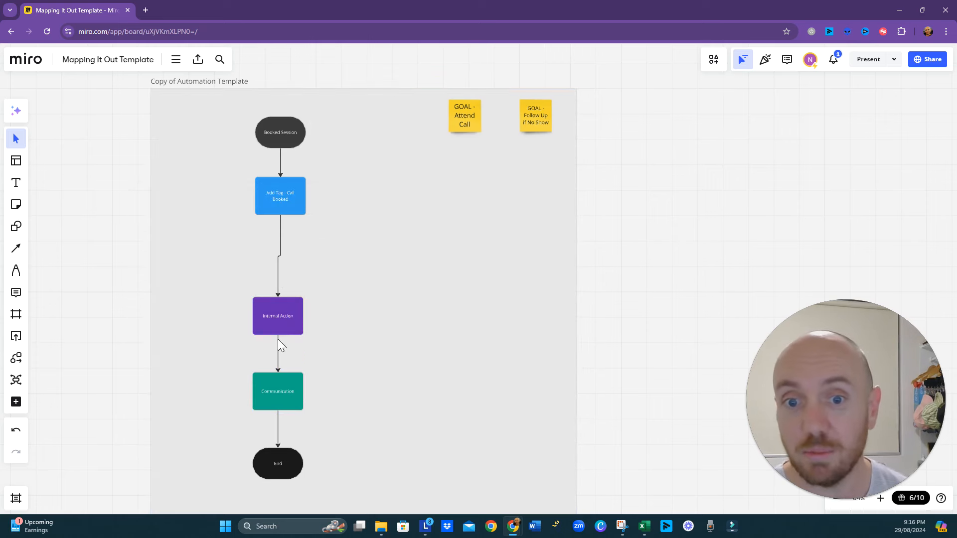
- Insert a rectangular process shape on the connector between "Add Tag - Call Booked" and "Internal Action" and fill it teal
click(280, 245)
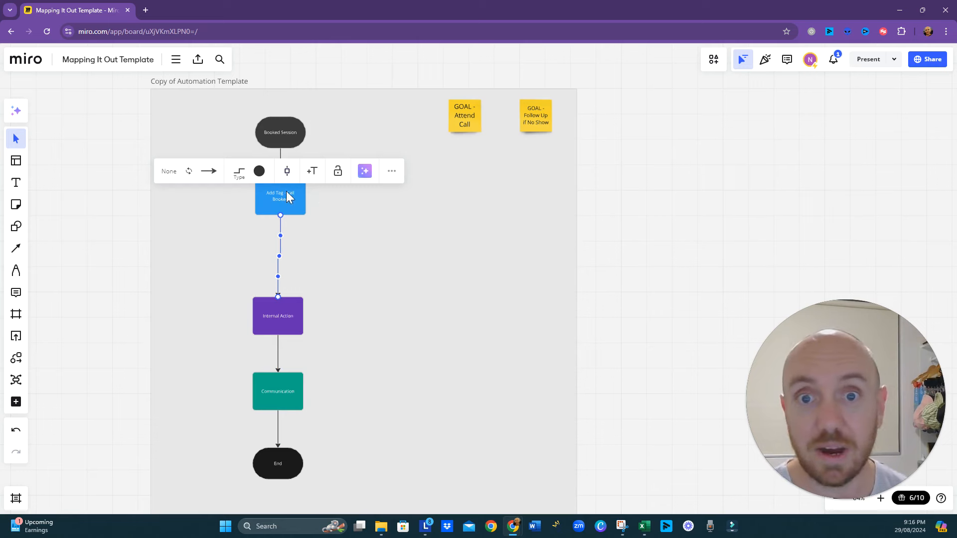
click(288, 174)
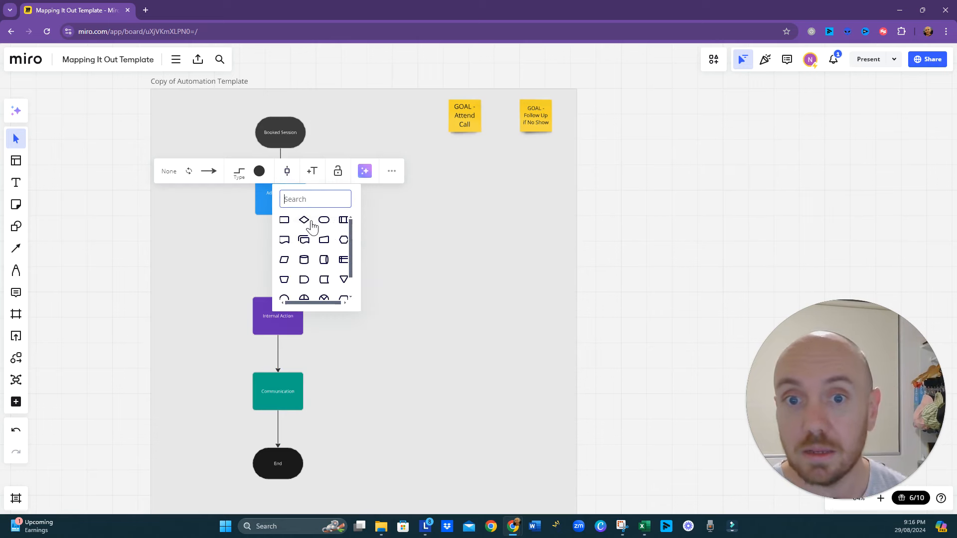
click(289, 223)
click(279, 192)
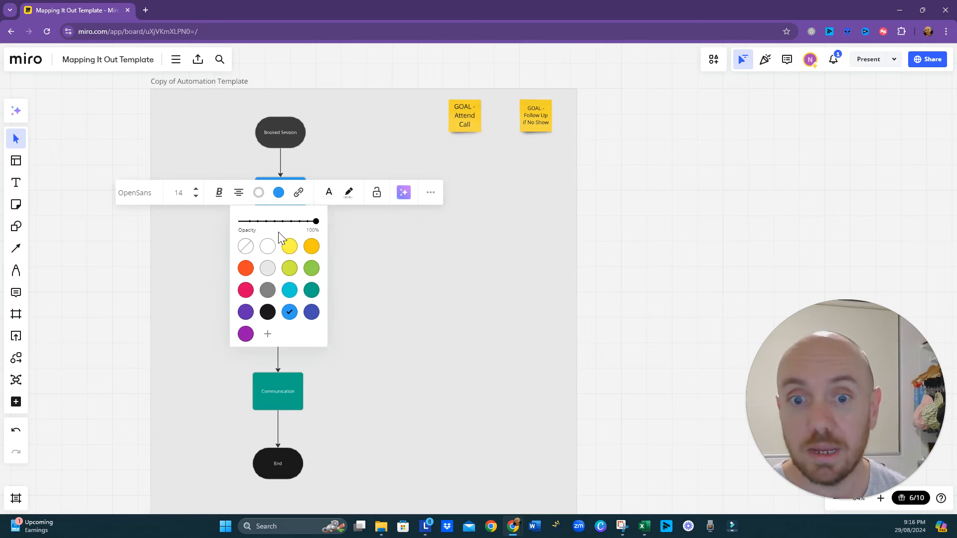
click(307, 293)
click(324, 284)
- Label the new teal box "Confirmation Email" and align it vertically with the "Add Tag - Call Booked" box
click(283, 258)
click(283, 258)
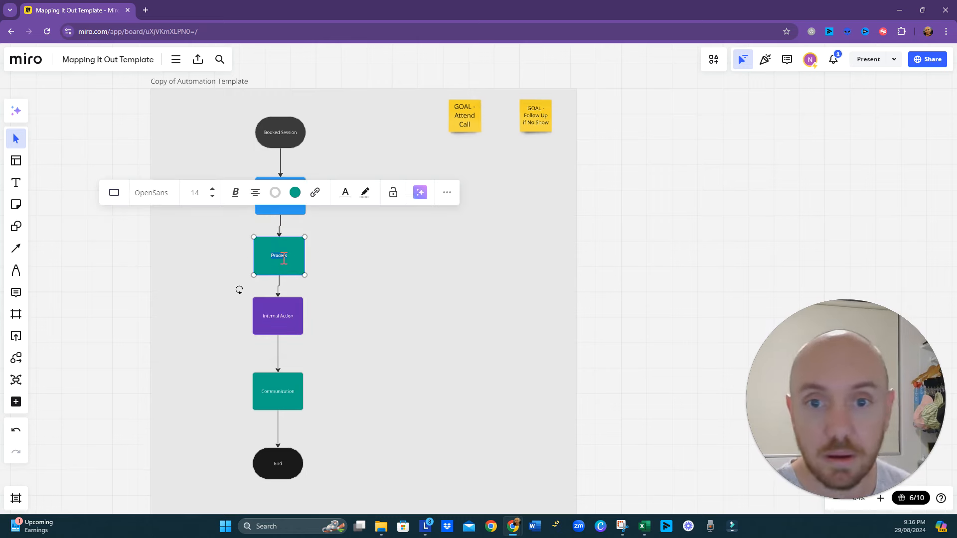
text(Confirmatio)
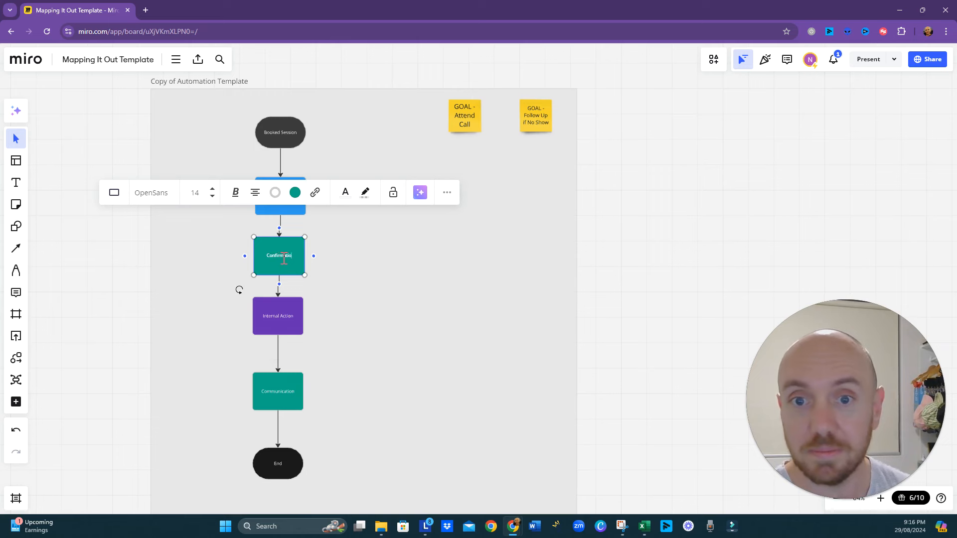
text(n Email)
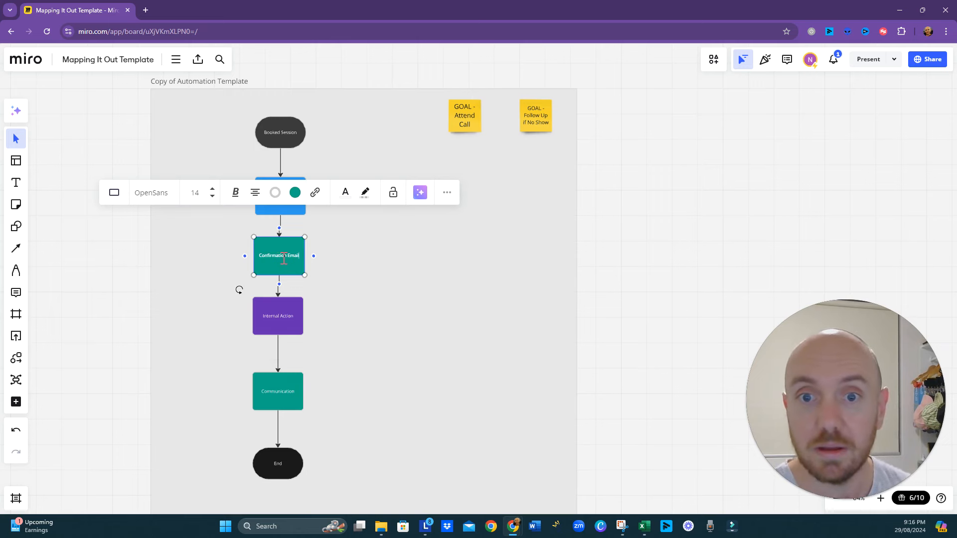
click(458, 207)
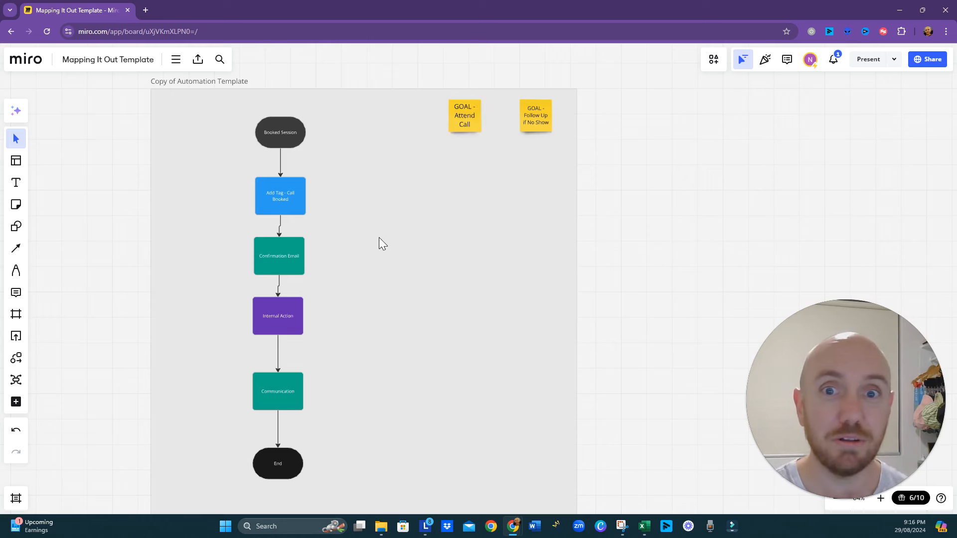
click(286, 259)
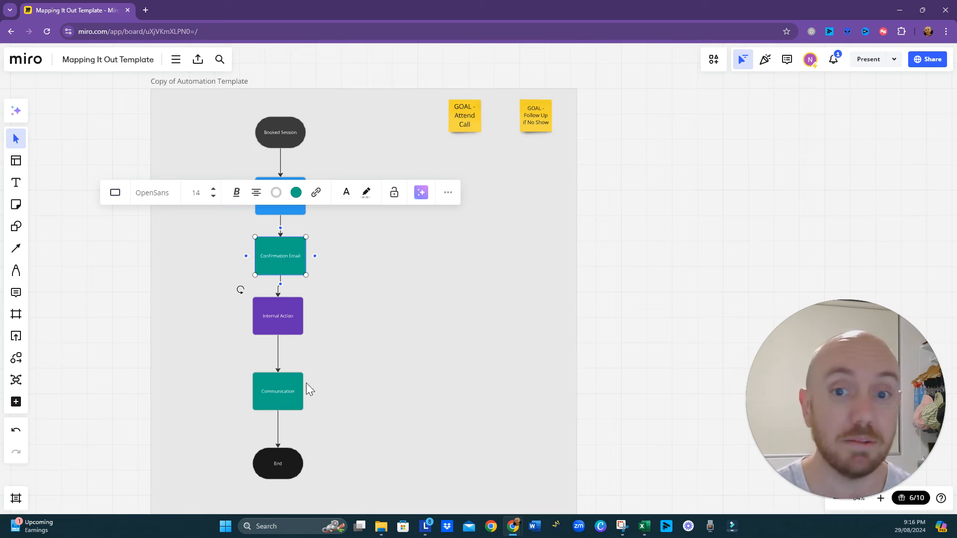
- Move the End and Communication shapes further down and align the Internal Action box under "Confirmation Email"
scroll(288, 460, down, 2)
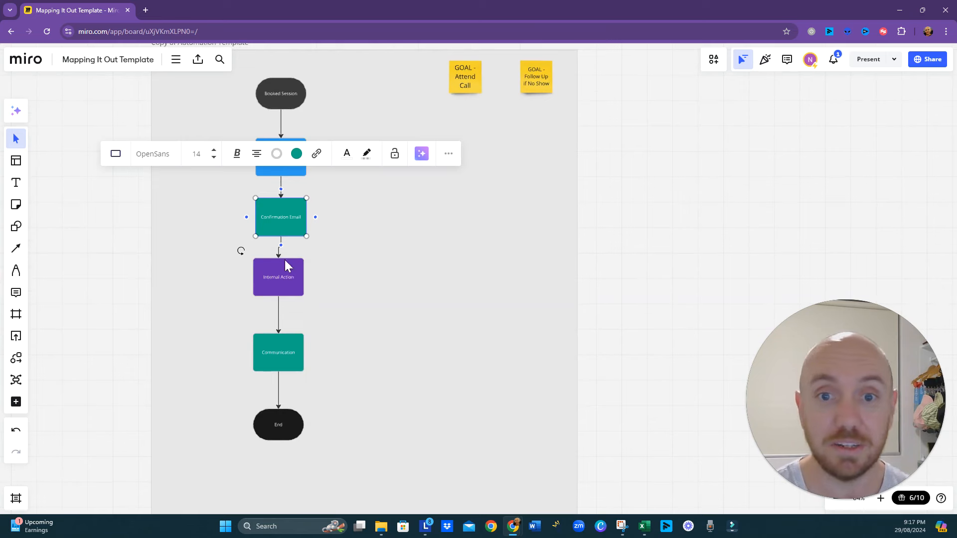
scroll(296, 421, down, 2)
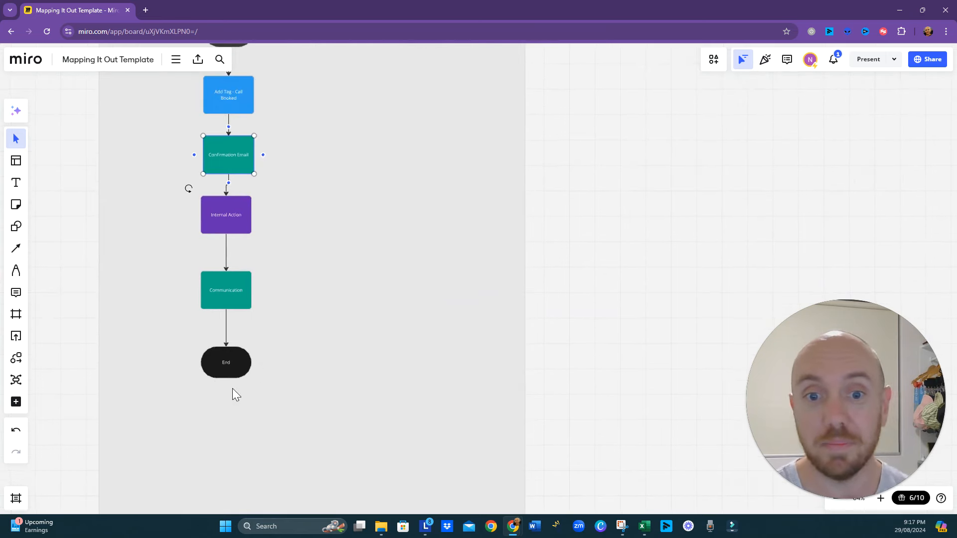
click(231, 373)
drag(232, 408, 229, 477)
click(236, 291)
drag(236, 291, 238, 370)
click(319, 231)
drag(238, 224, 240, 225)
click(315, 303)
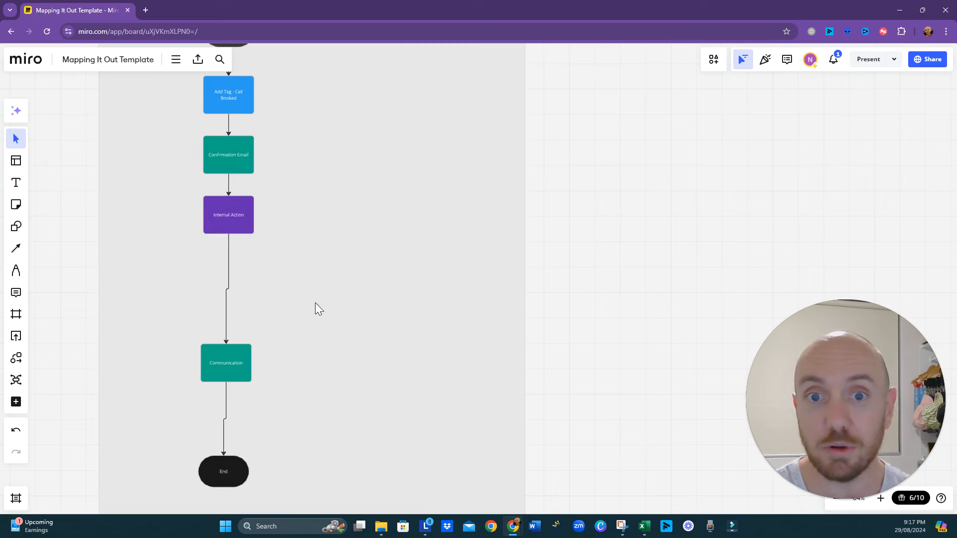
- Relabel the purple Internal Action box as "Wait until 24 hours before"
scroll(346, 301, up, 5)
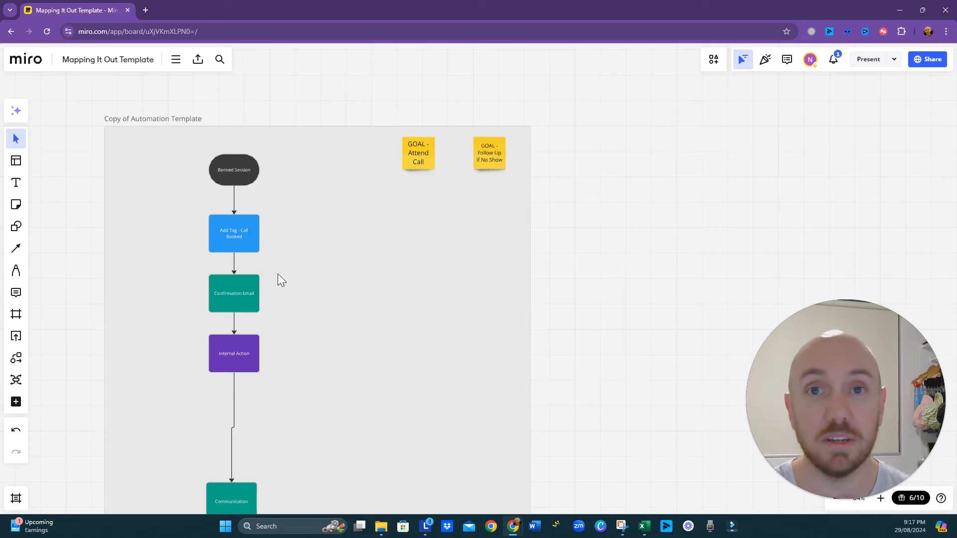
click(235, 355)
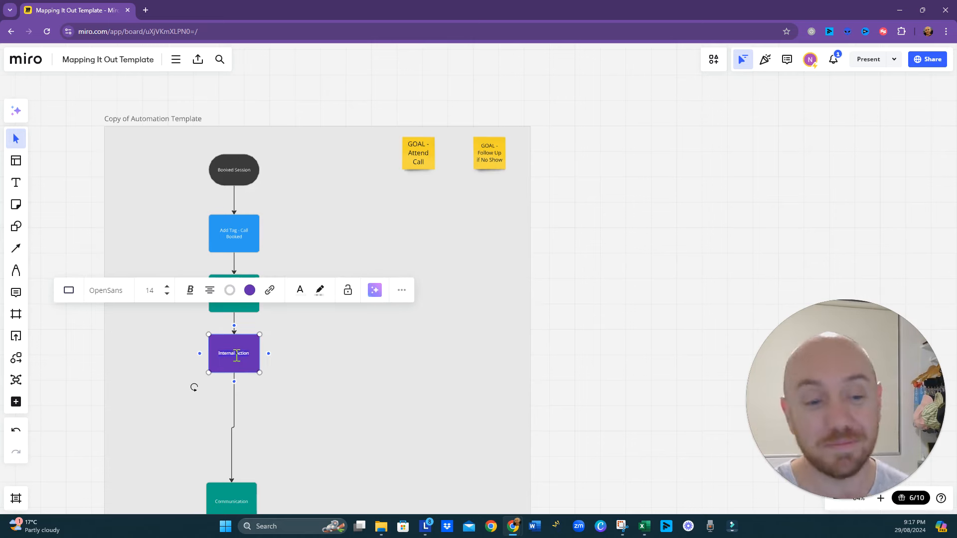
text(Wa)
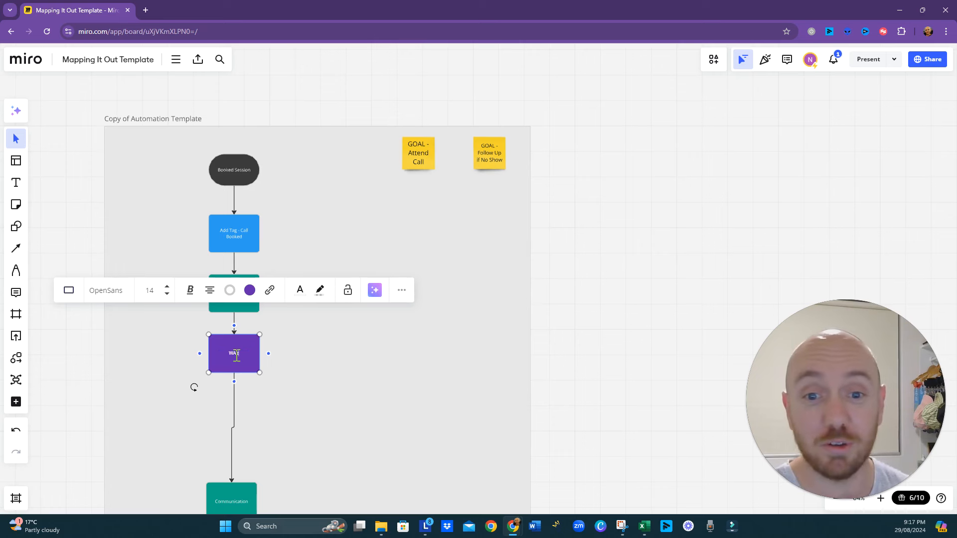
text(it until)
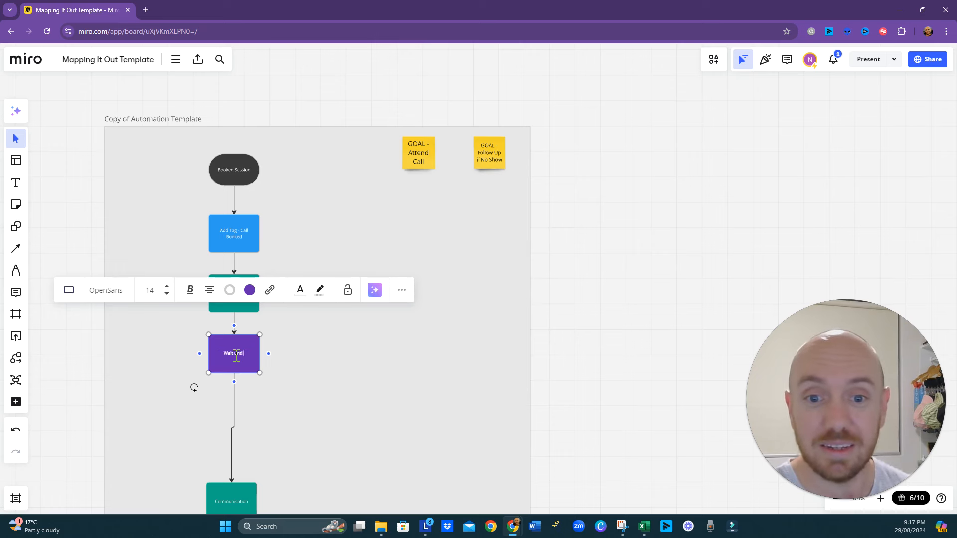
text( 24 hours before)
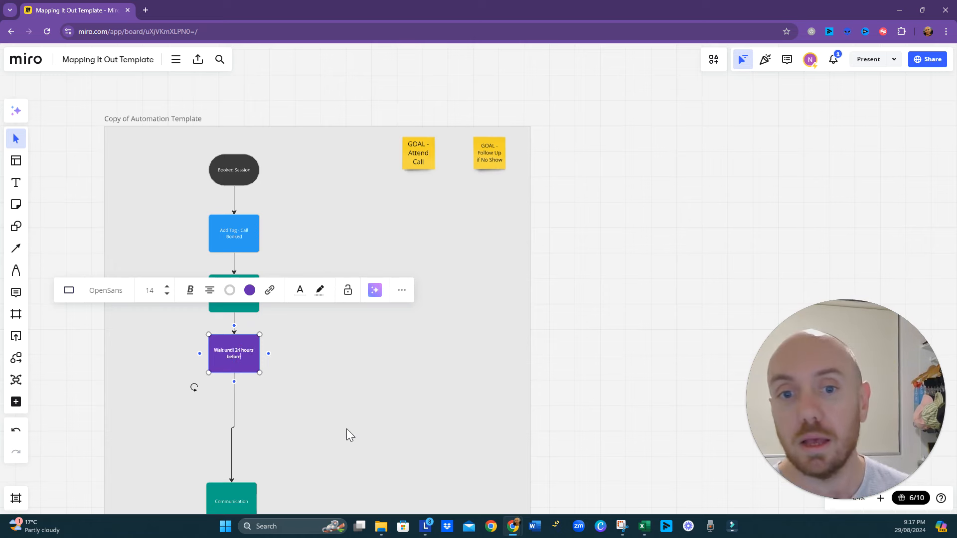
click(349, 409)
- Move the Communication box up directly below "Wait until 24 hours before" and relabel it "24 hour reminder"
drag(352, 391, 311, 351)
click(208, 453)
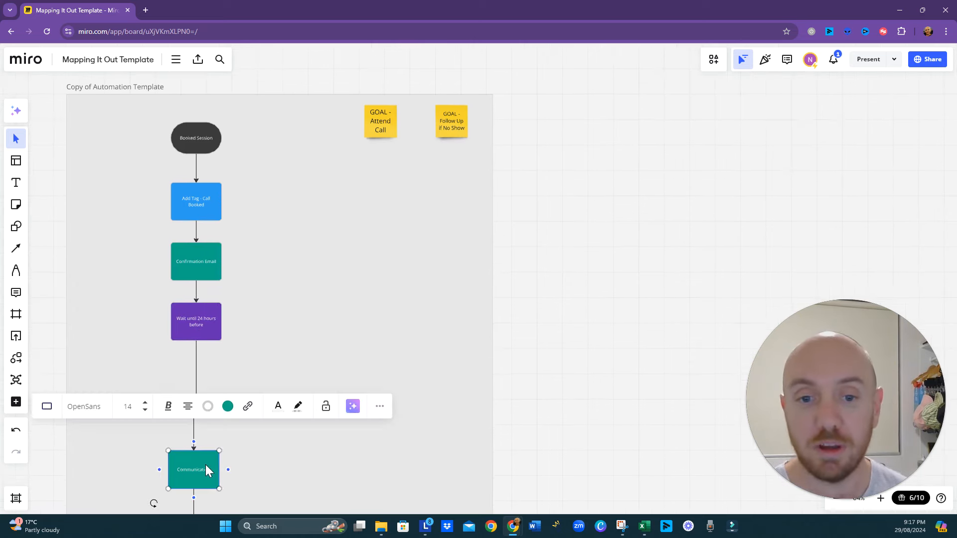
drag(205, 465, 207, 384)
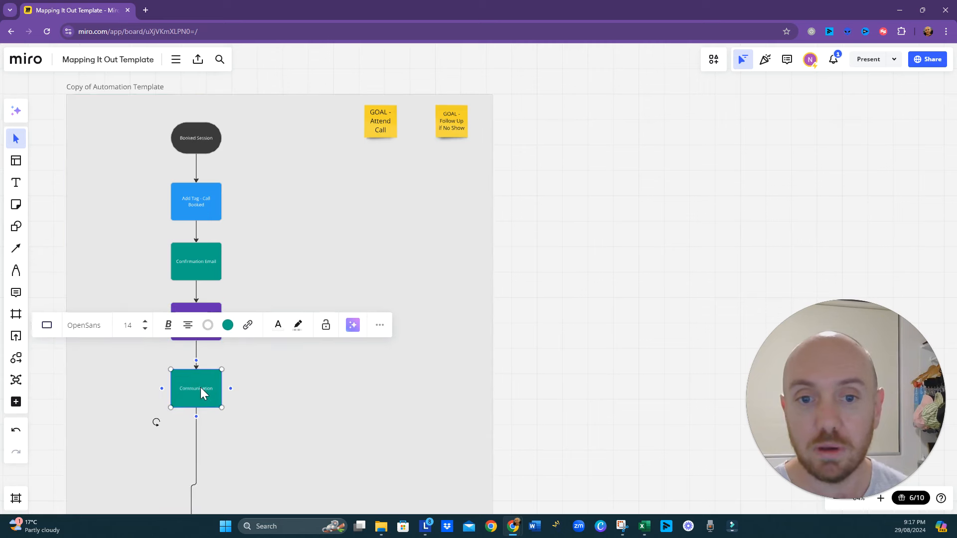
text(@s)
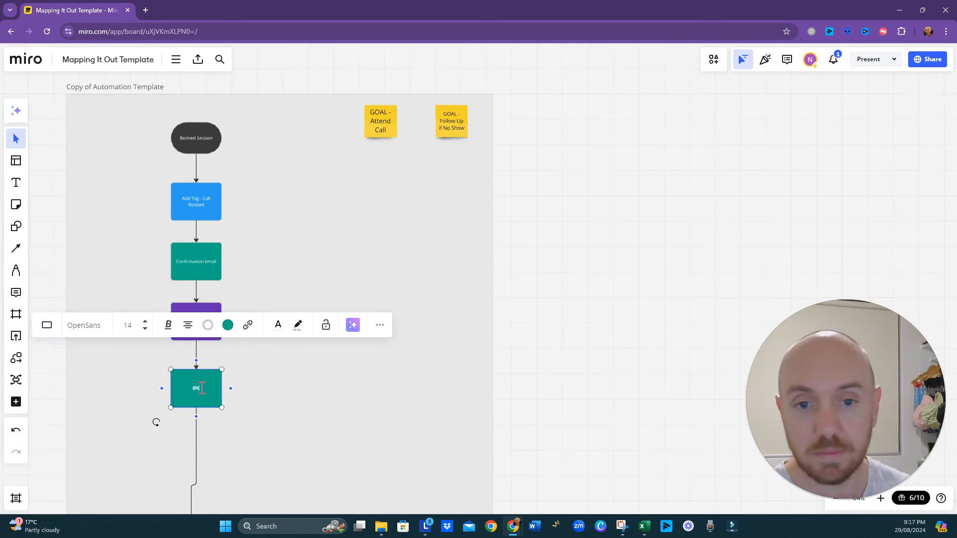
key(BackSpace)
text(24)
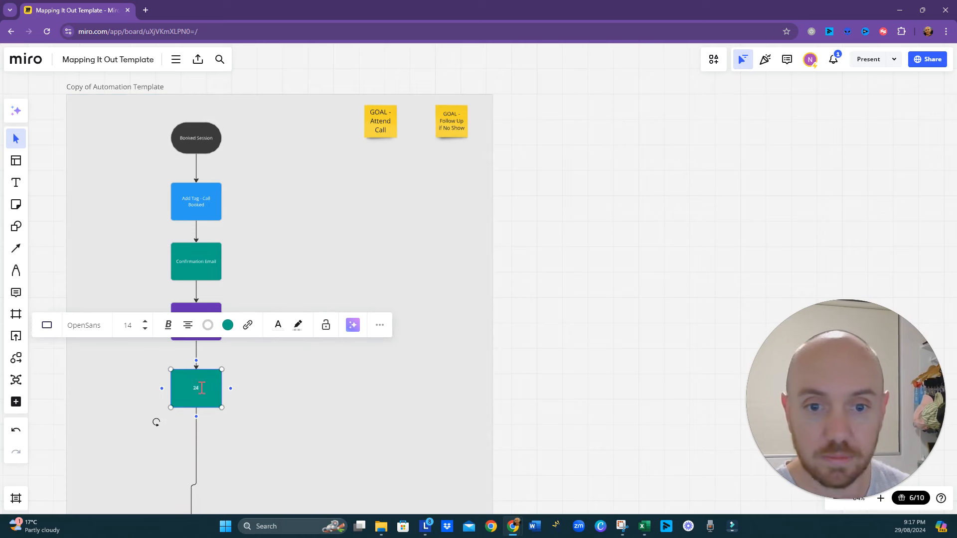
text( hour rem)
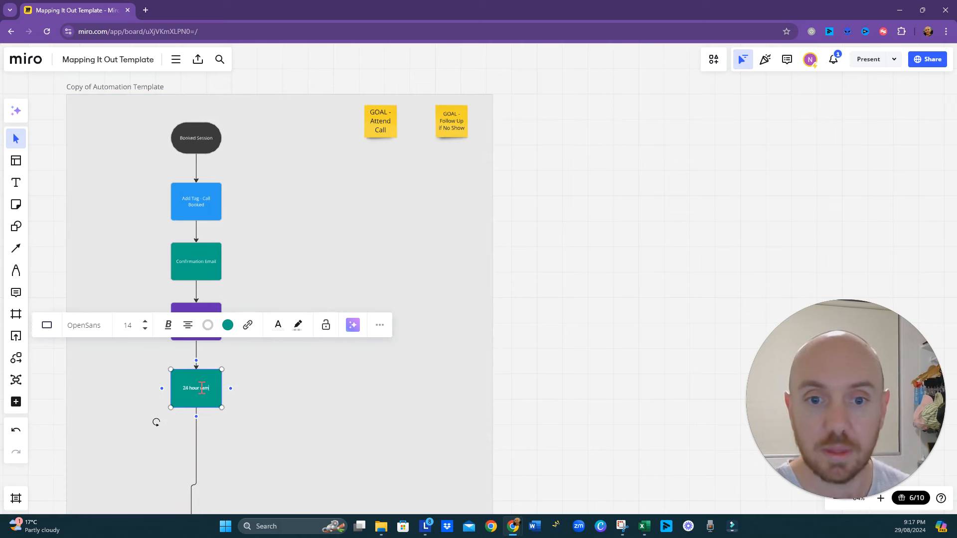
text(inder)
click(305, 434)
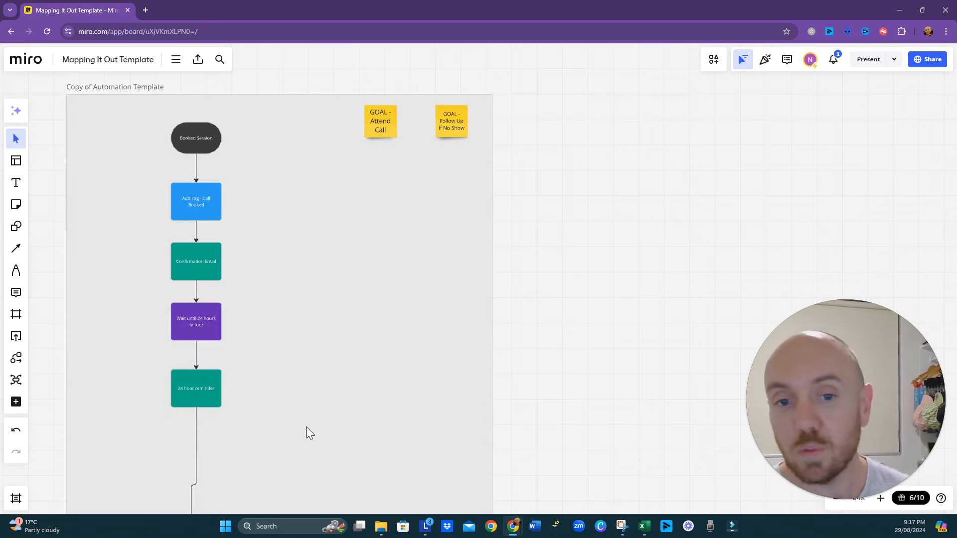
- Align the End shape vertically under the "24 hour reminder" box so its connector runs straight
drag(306, 434, 397, 346)
click(292, 498)
drag(291, 498, 295, 493)
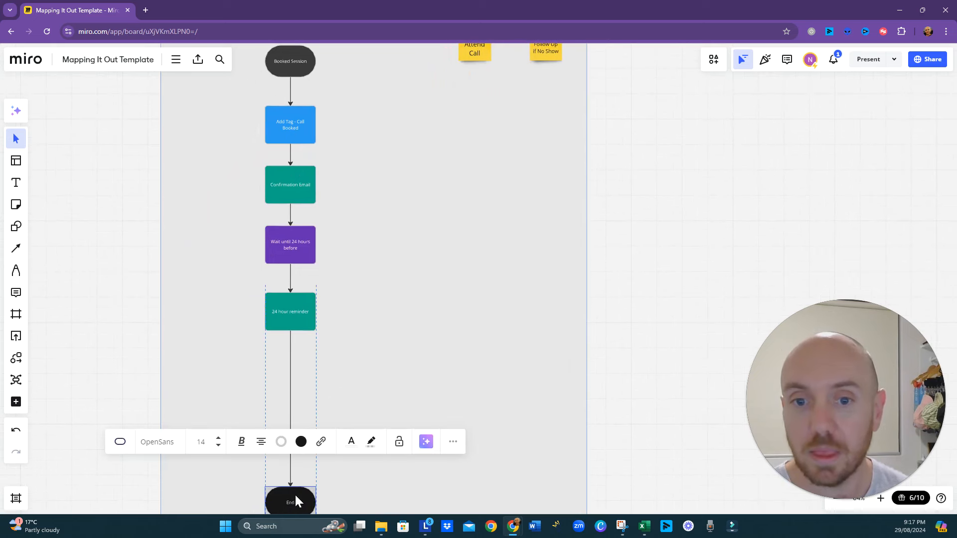
- Insert a process rectangle on the connector between "24 hour reminder" and End and fill it purple
click(306, 325)
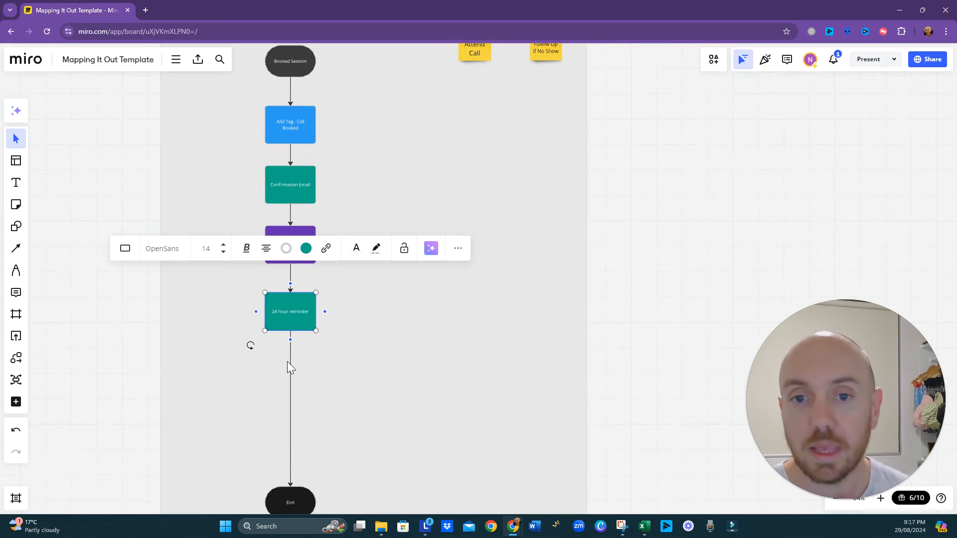
click(316, 381)
click(289, 344)
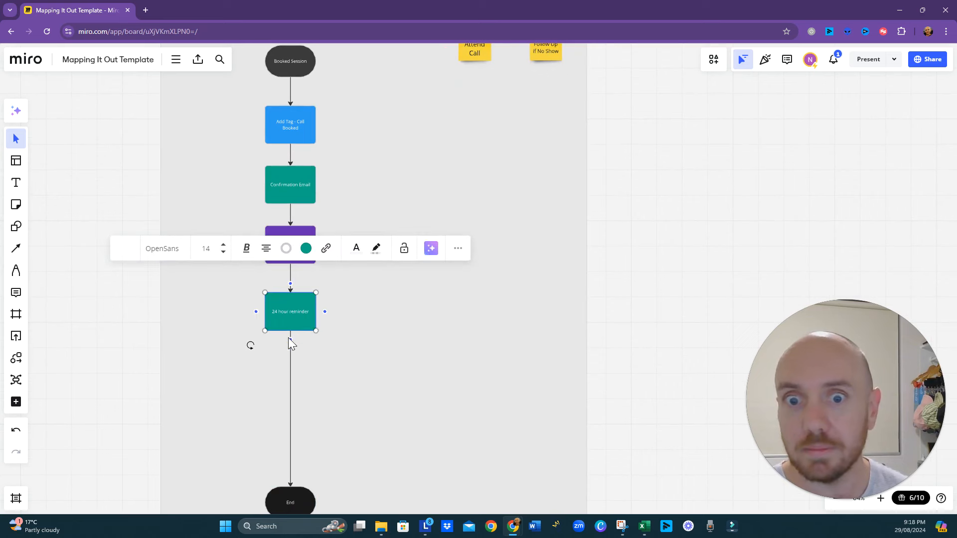
click(298, 288)
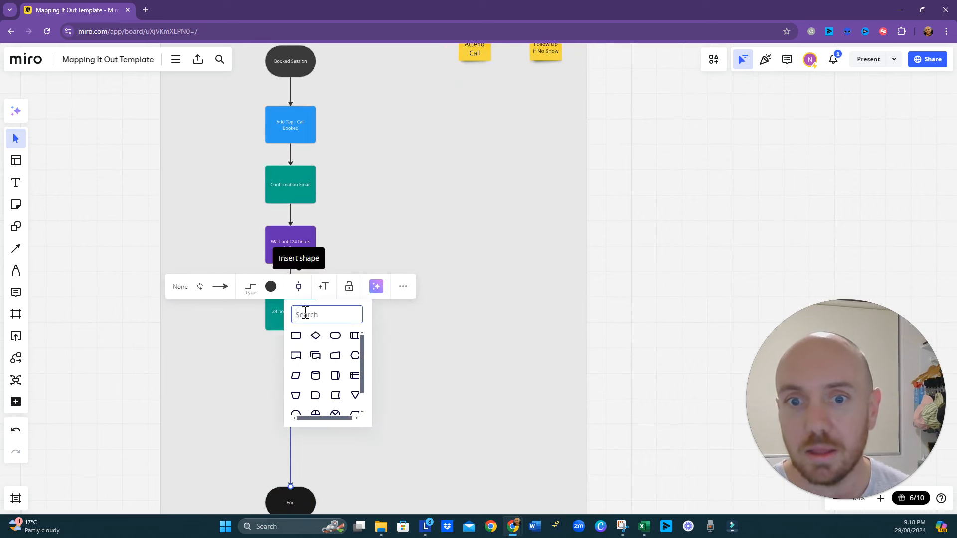
click(294, 336)
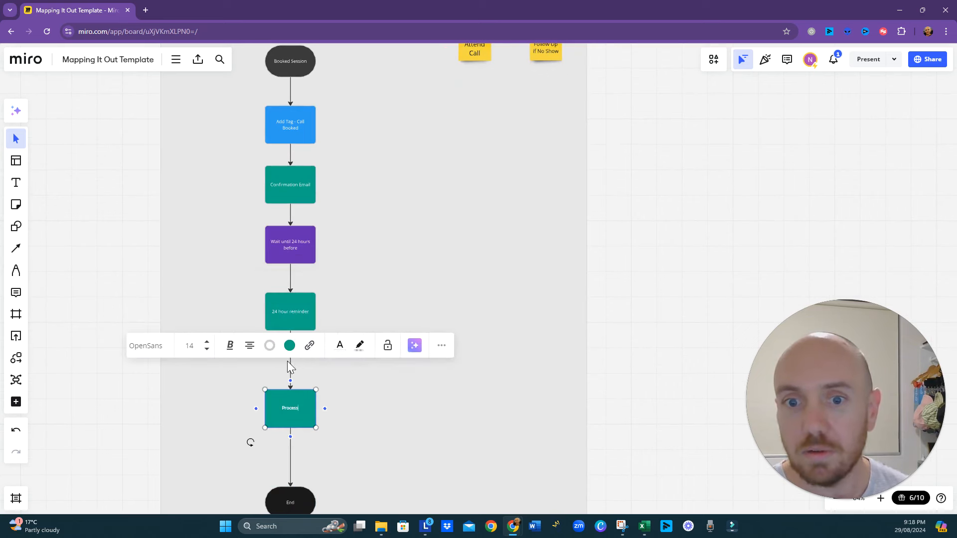
click(290, 346)
click(257, 465)
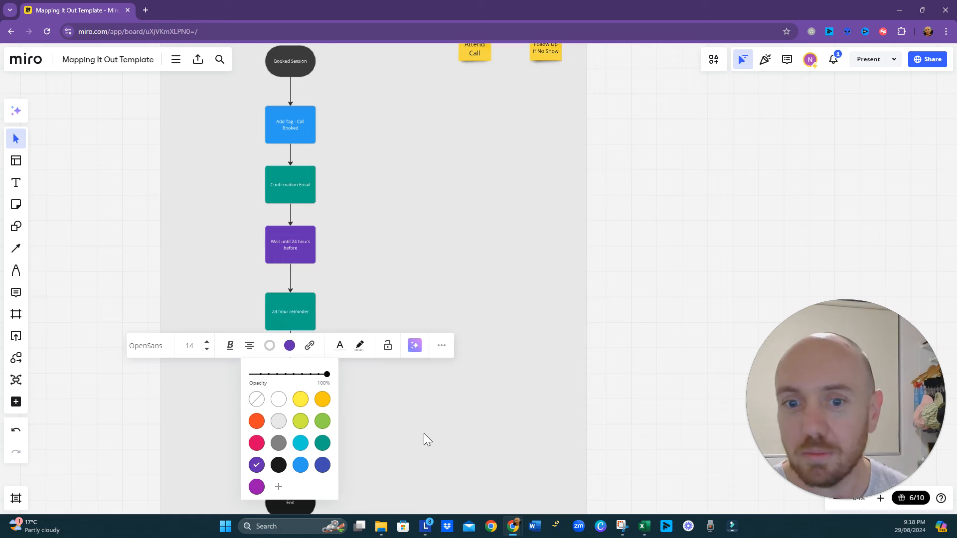
click(423, 433)
- Move the purple Process box up closer to "24 hour reminder" and relabel it "1 hour out"
scroll(372, 391, down, 2)
click(286, 381)
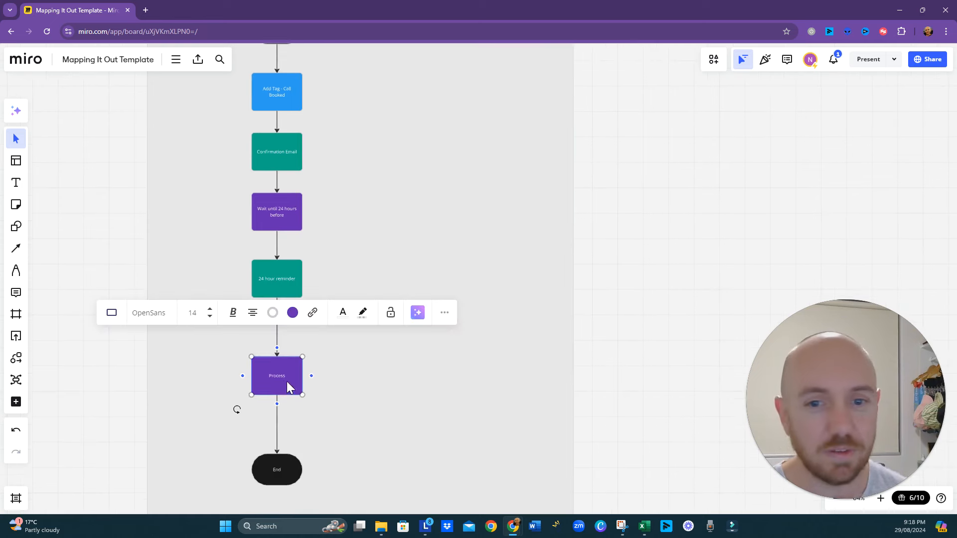
drag(277, 363, 277, 349)
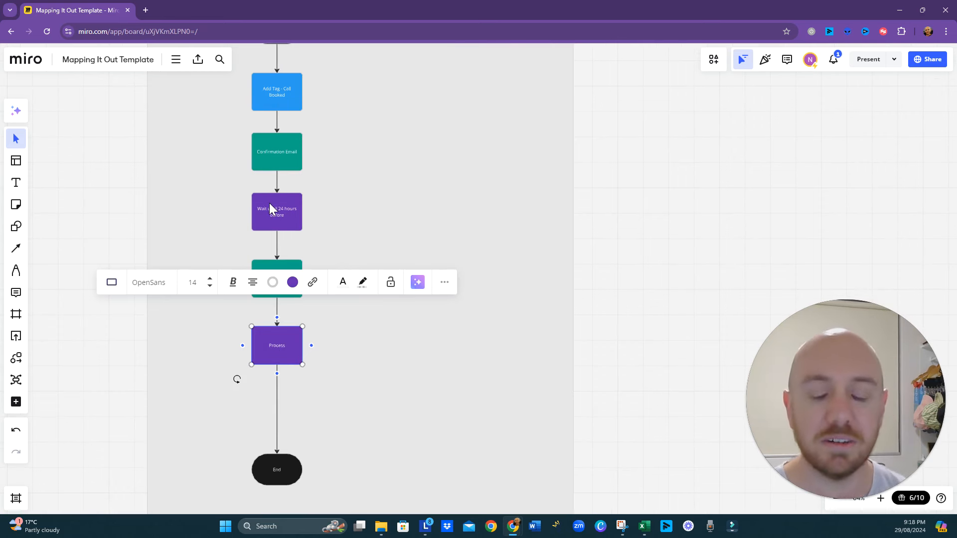
click(381, 251)
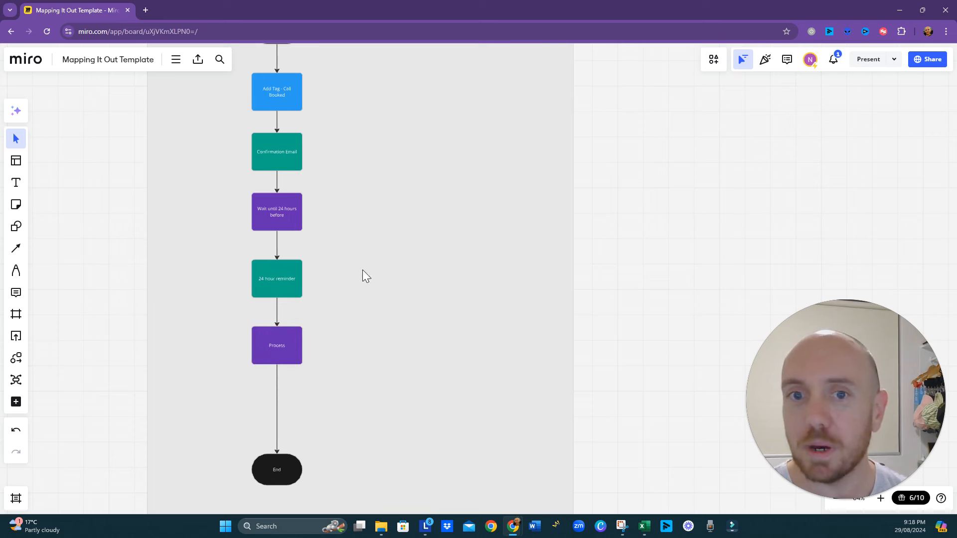
click(285, 351)
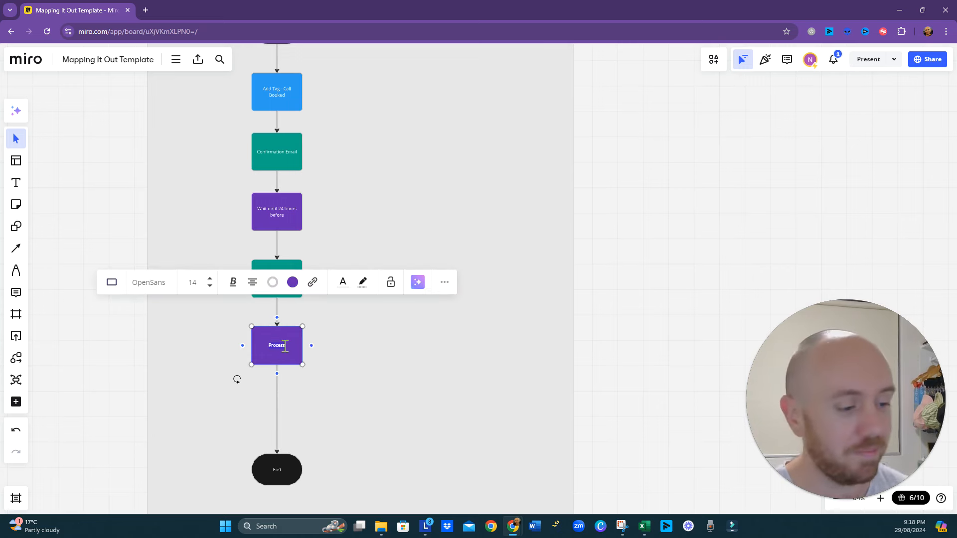
text(1 hour on)
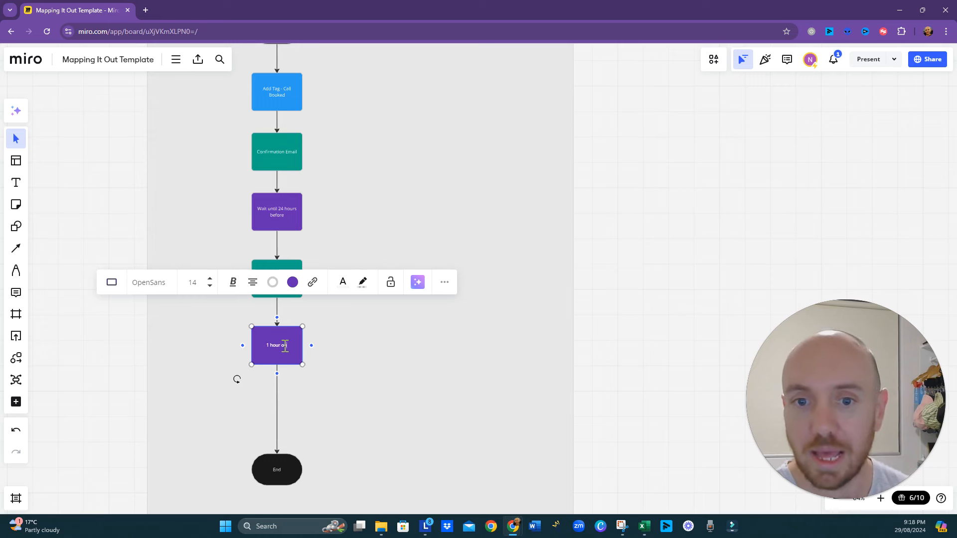
key(BackSpace)
text(ut)
click(378, 393)
- Move the End shape further down to make room below the "1 hour out" box
drag(378, 394, 368, 309)
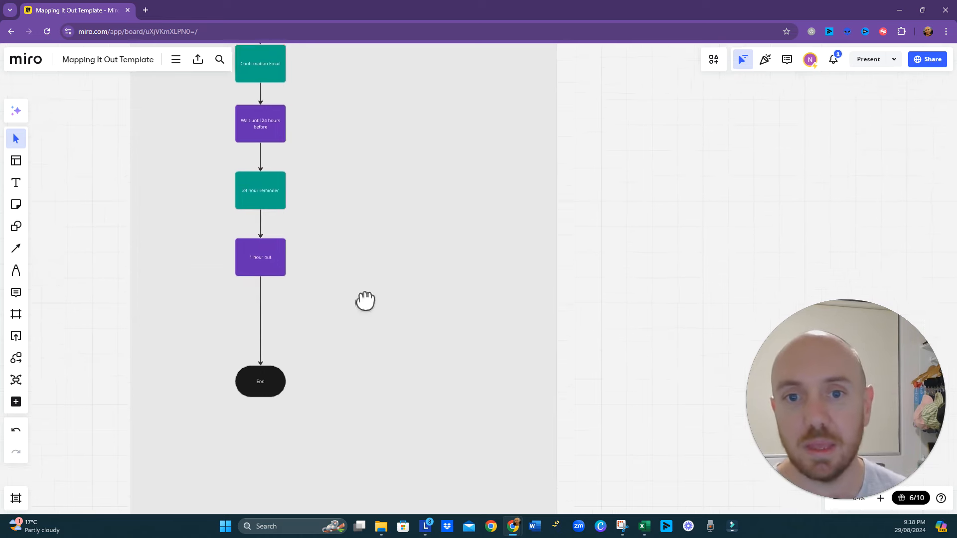
click(257, 371)
drag(258, 372, 258, 417)
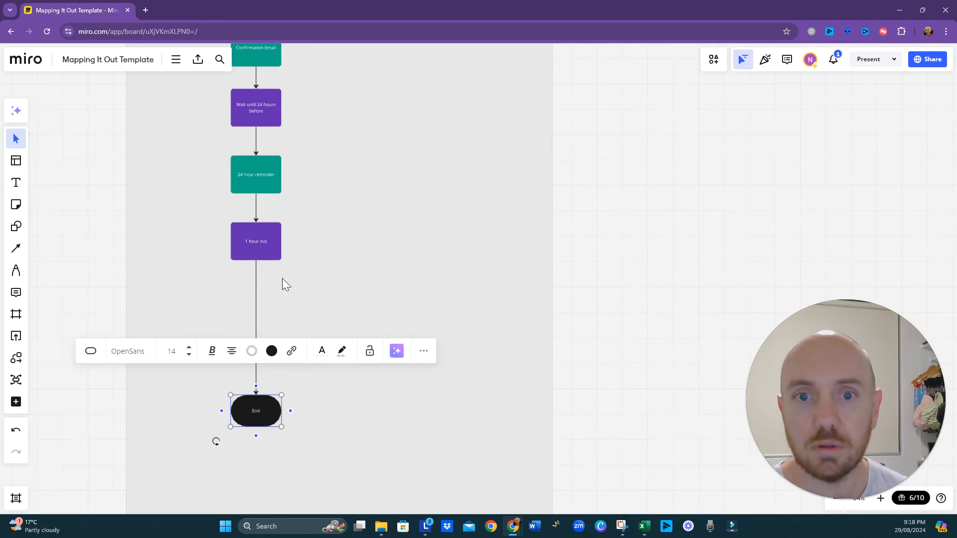
- Insert a process rectangle on the connector between "1 hour out" and End and fill it teal
click(256, 304)
click(264, 216)
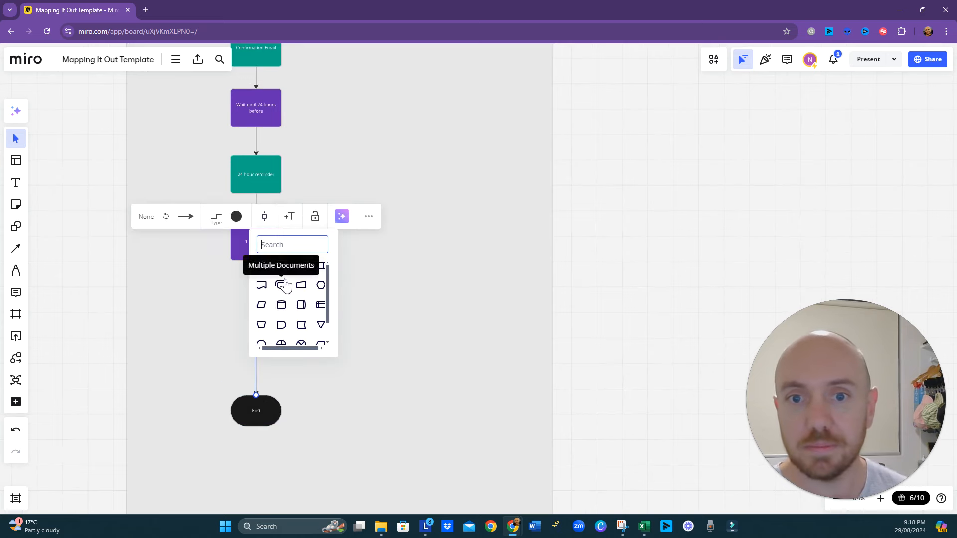
click(260, 278)
click(255, 265)
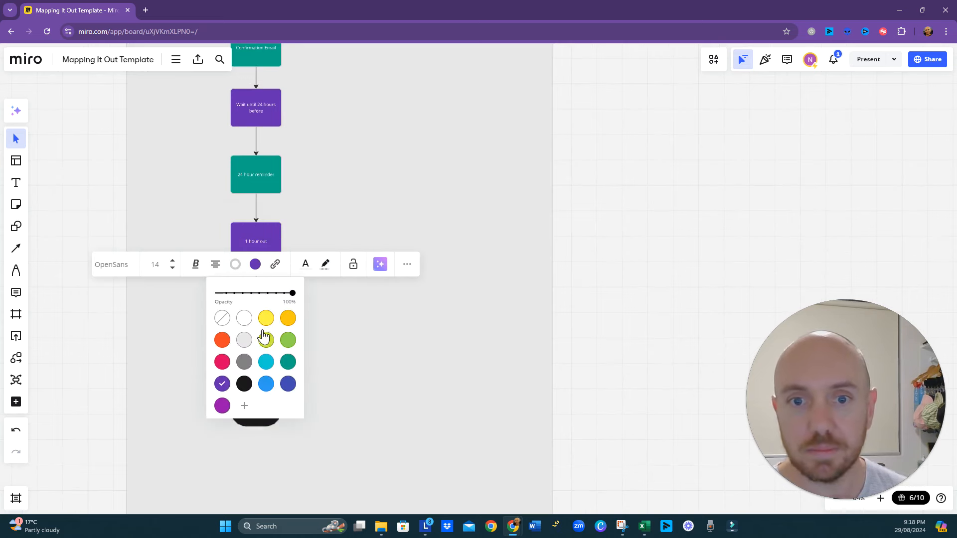
click(288, 362)
click(404, 377)
- Label the new teal box "1 hour reminder" and move it up closer to "1 hour out"
click(262, 331)
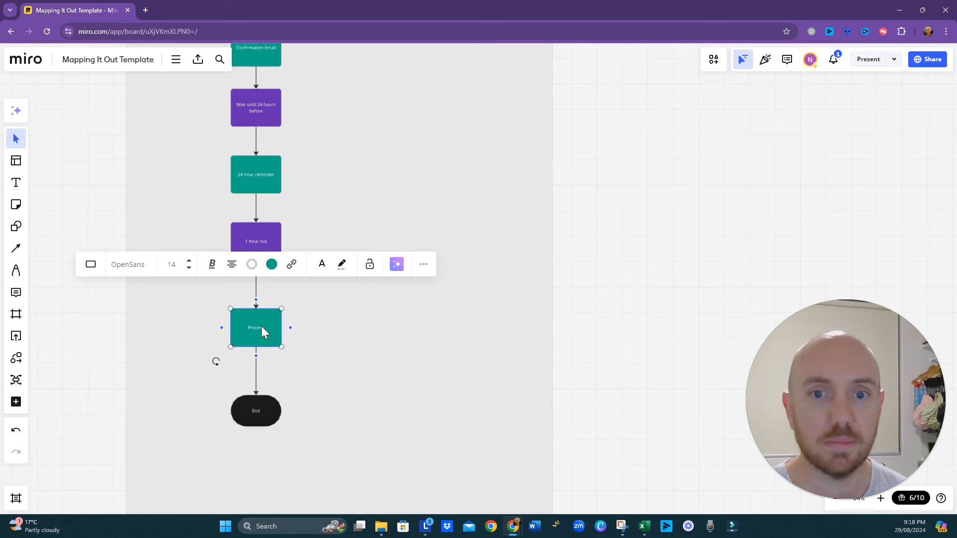
text(15)
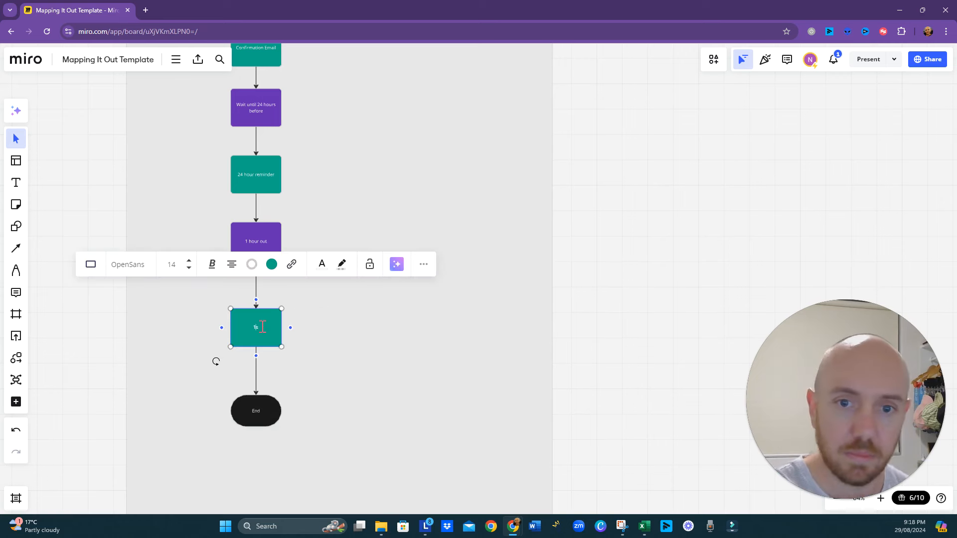
text( hour reminder)
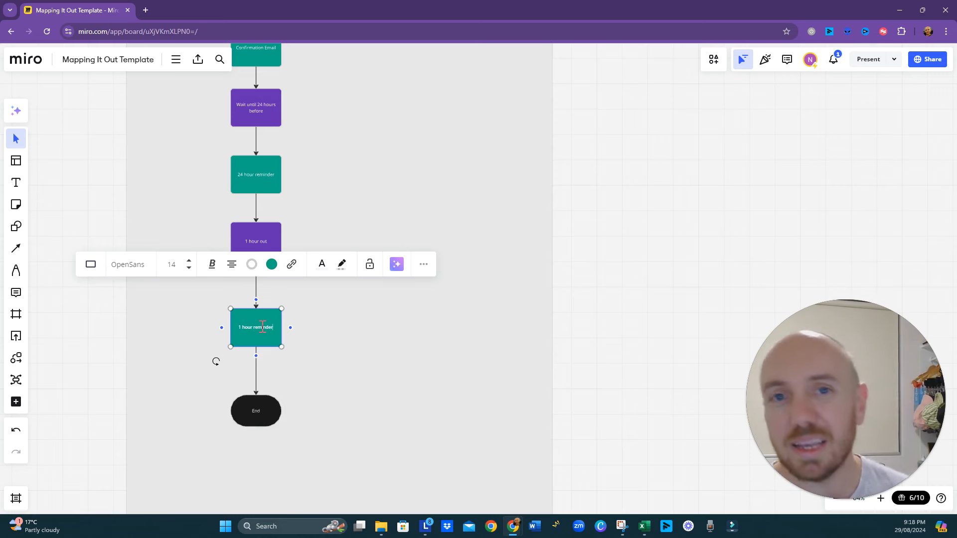
click(468, 198)
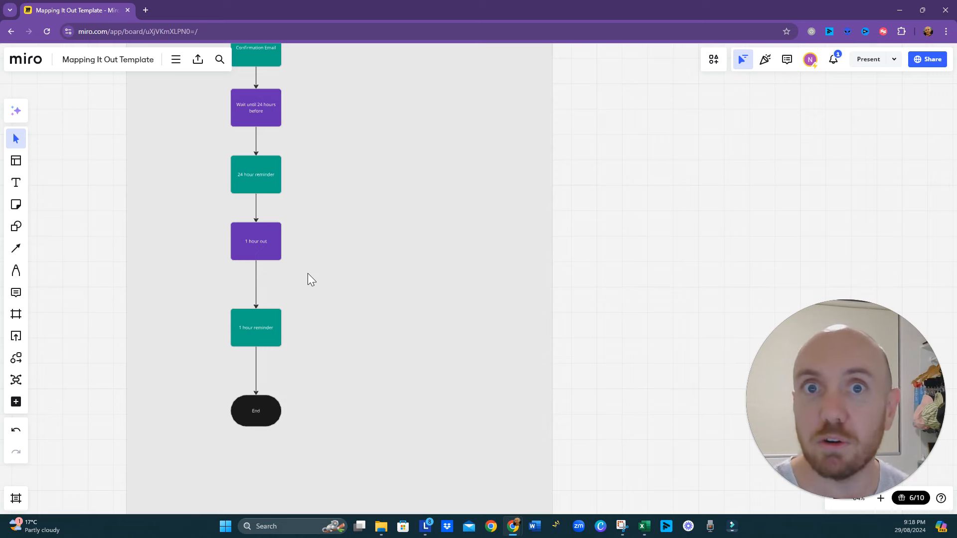
click(258, 329)
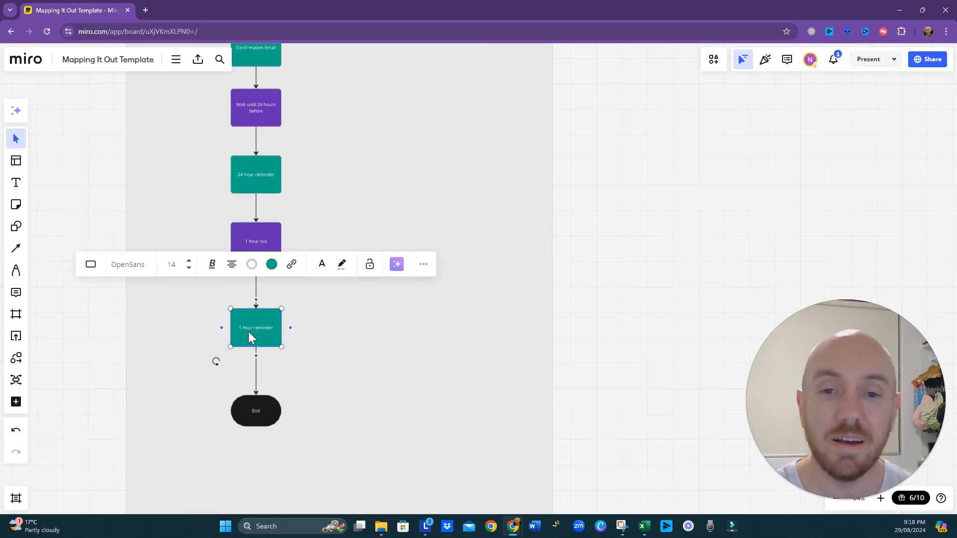
drag(258, 331, 258, 309)
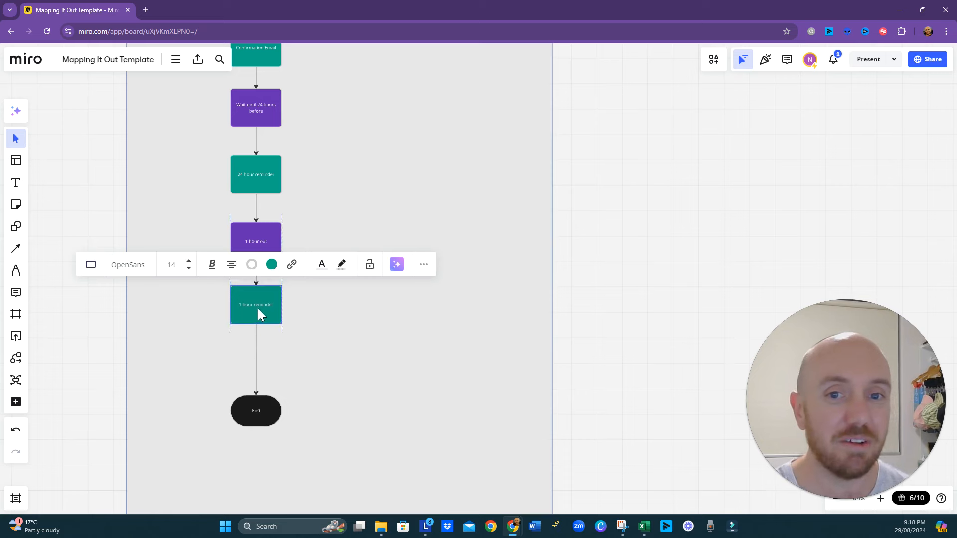
- Lower the End shape and insert a purple process rectangle on the connector between "1 hour reminder" and End
drag(253, 406, 250, 463)
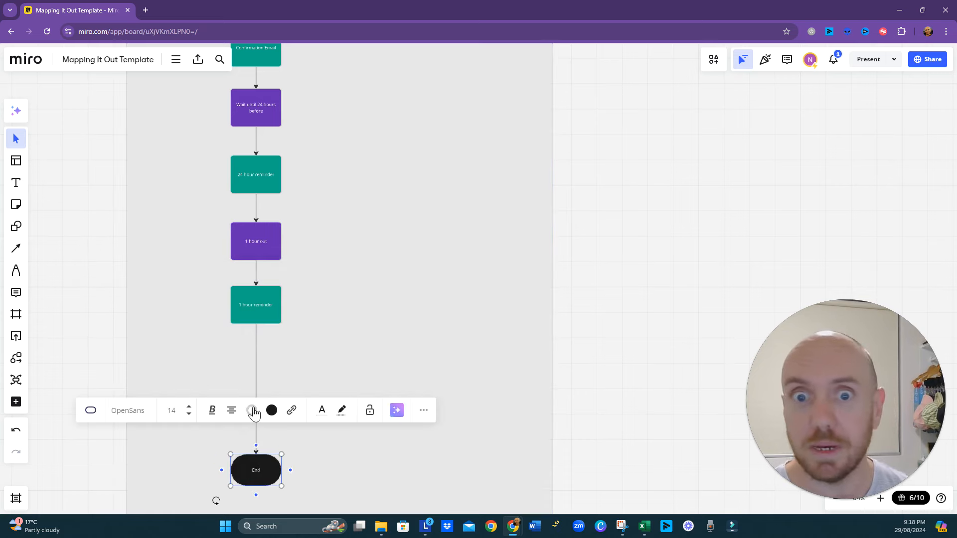
click(257, 357)
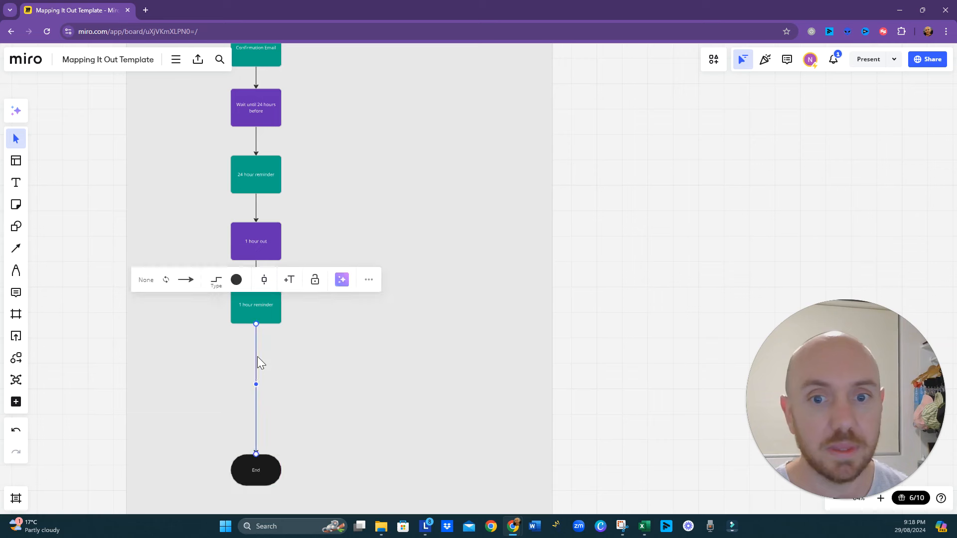
click(259, 287)
click(261, 329)
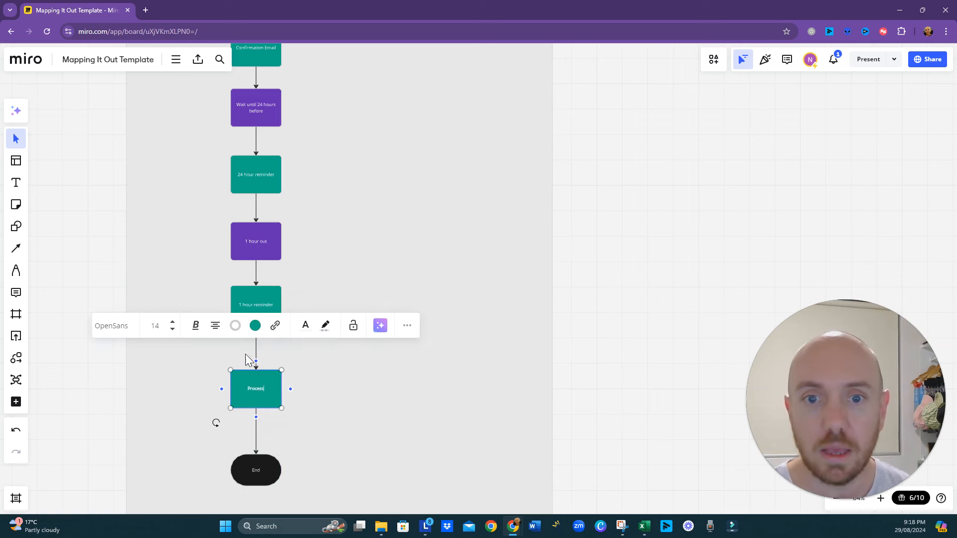
click(255, 326)
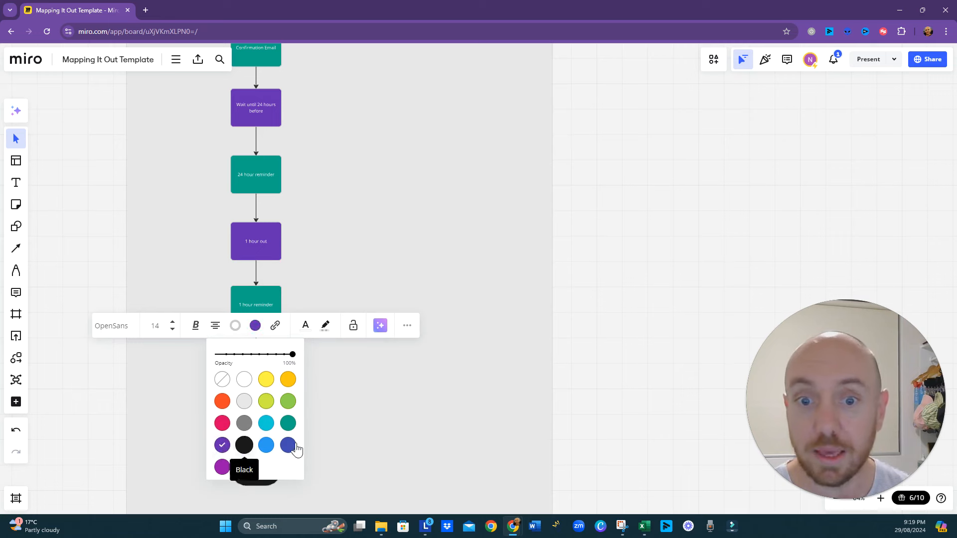
click(222, 445)
drag(339, 440, 366, 382)
- Move the new purple Process box up closer to "1 hour reminder" and relabel it "Wait 10 mins out"
click(296, 338)
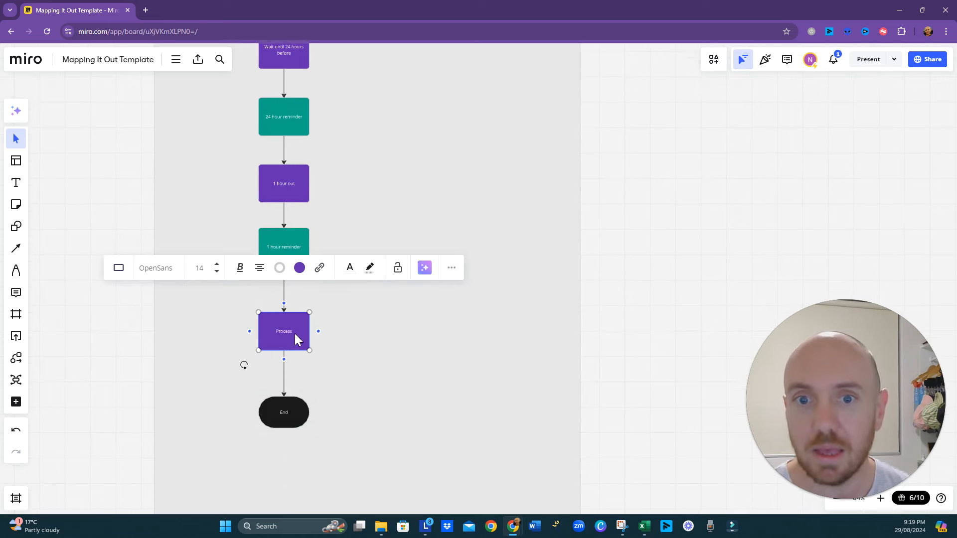
drag(295, 335, 289, 311)
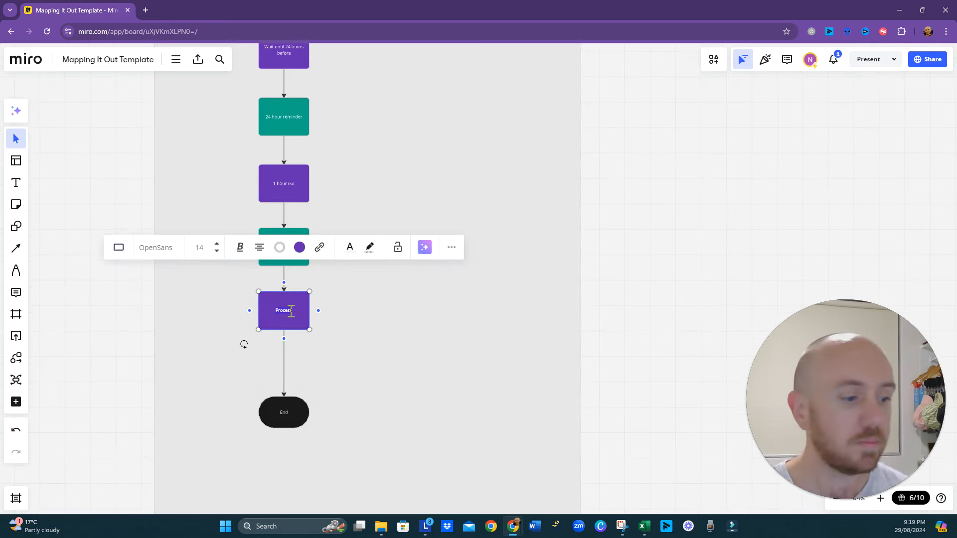
text(Wait 10)
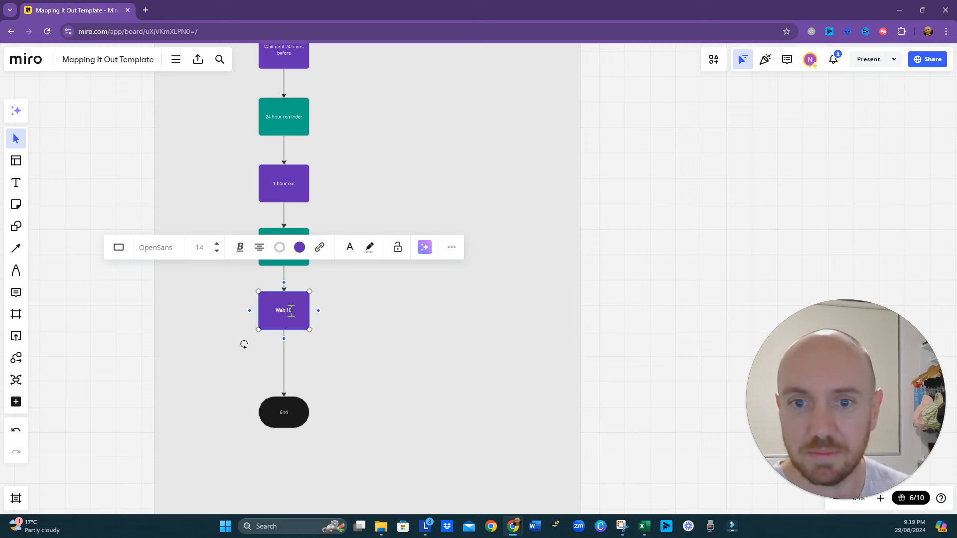
text( mins out)
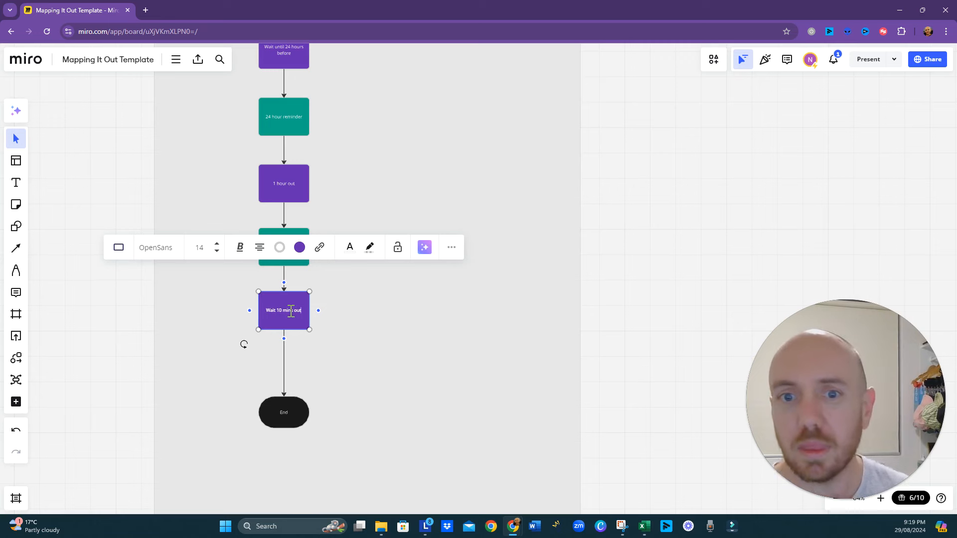
click(380, 347)
- Insert a process rectangle on the connector between "Wait 10 mins out" and End and fill it teal
scroll(372, 365, down, 2)
click(241, 357)
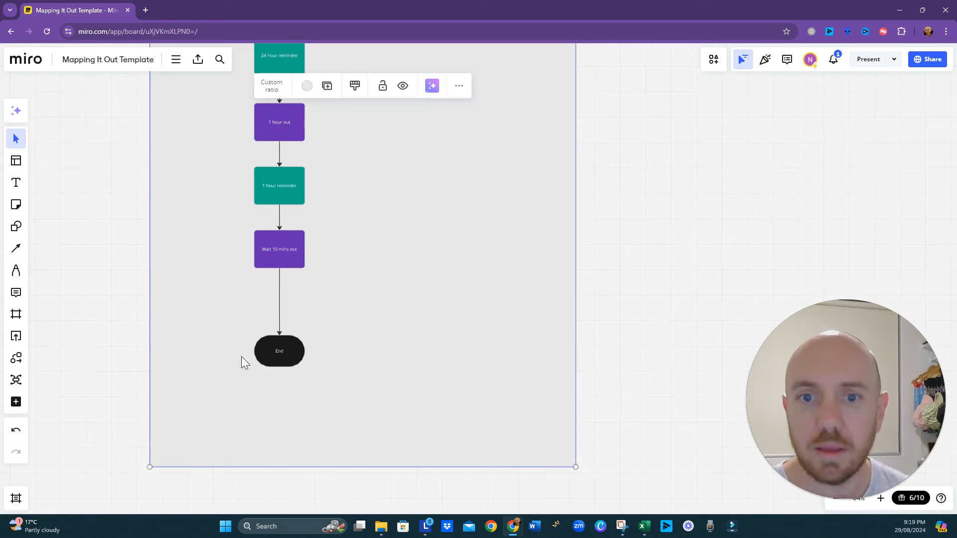
click(281, 203)
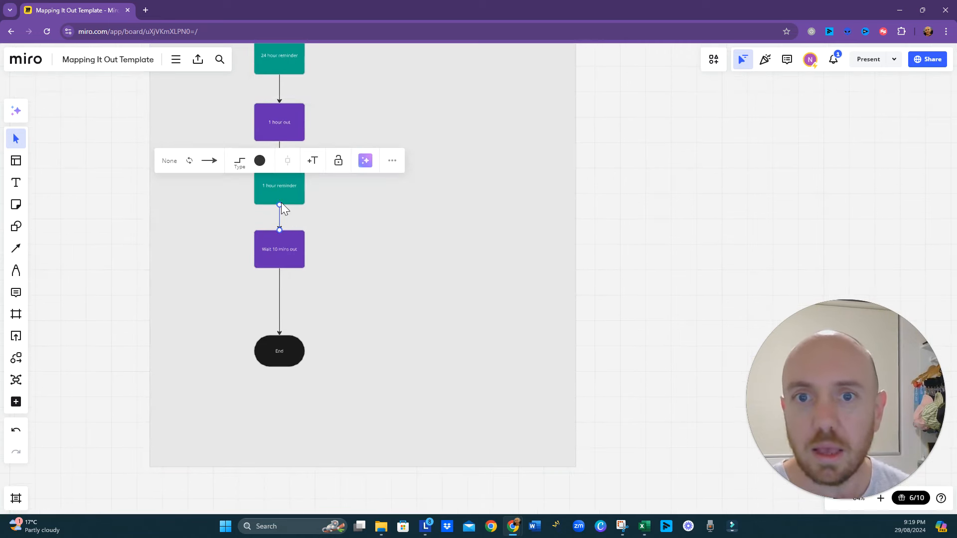
click(284, 198)
click(281, 304)
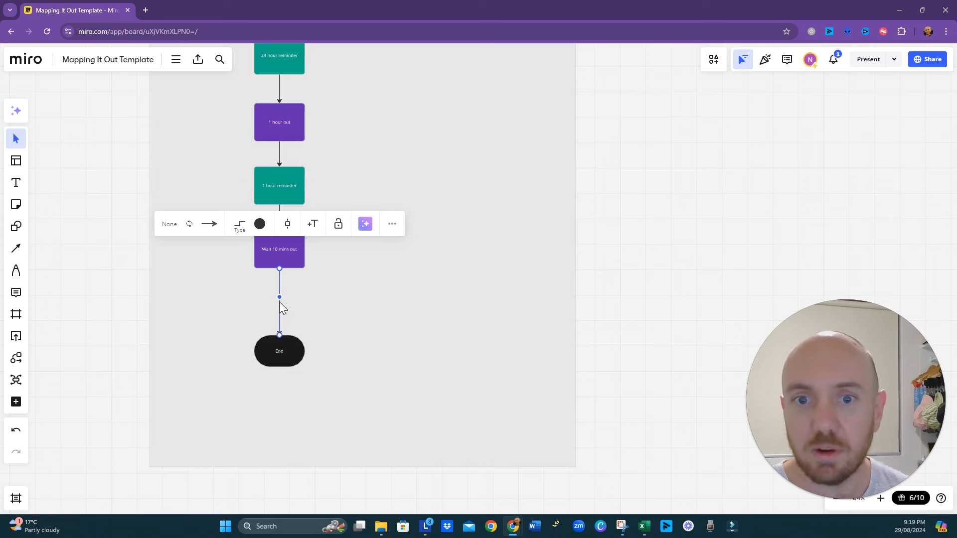
click(288, 224)
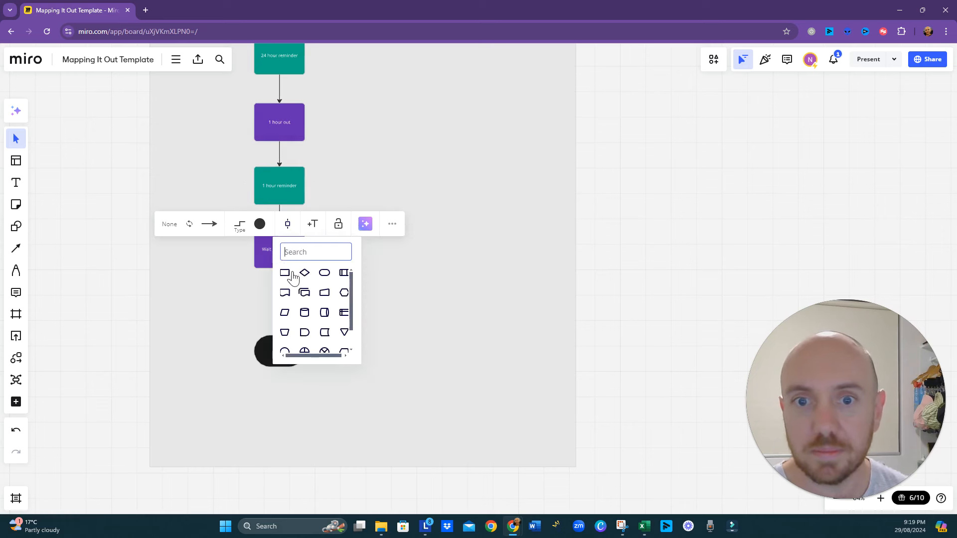
click(282, 272)
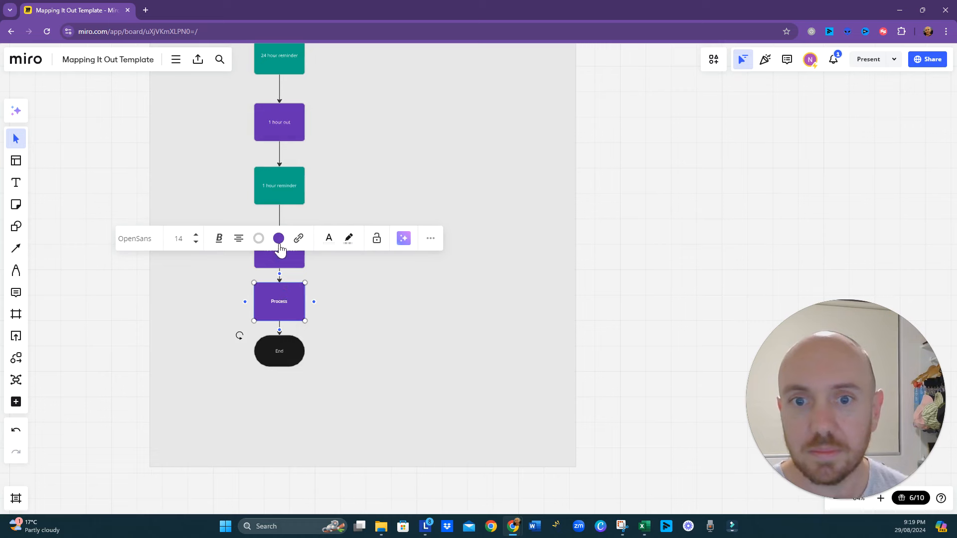
click(279, 239)
click(311, 336)
click(331, 327)
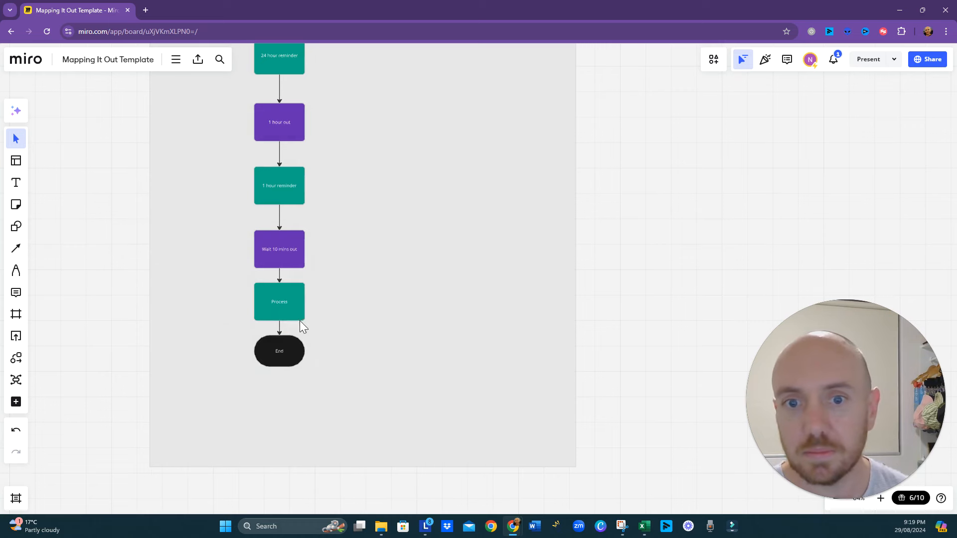
- Label the new teal box below "Wait 10 mins out" as "10 minute reminder"
double_click(286, 301)
text(1)
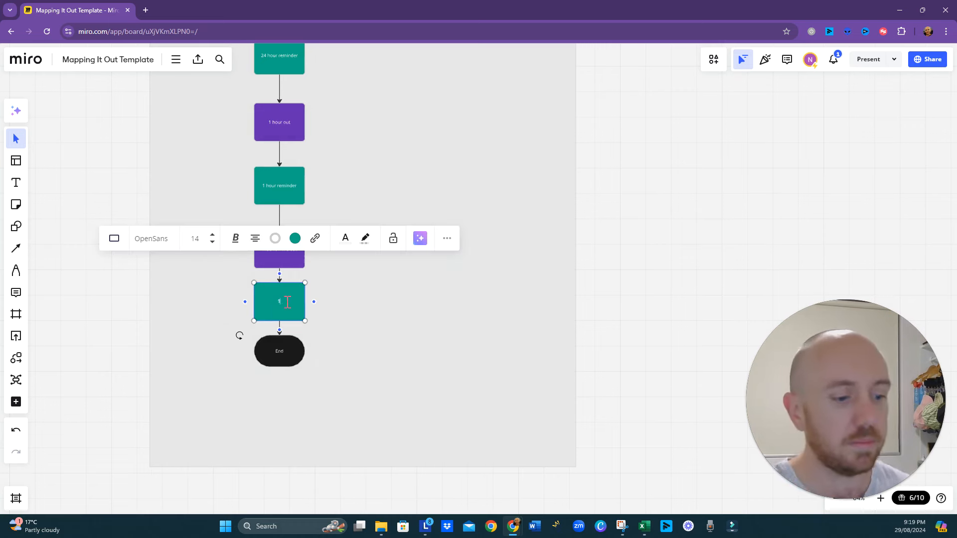
text(0 mnu)
key(BackSpace)
text(nute)
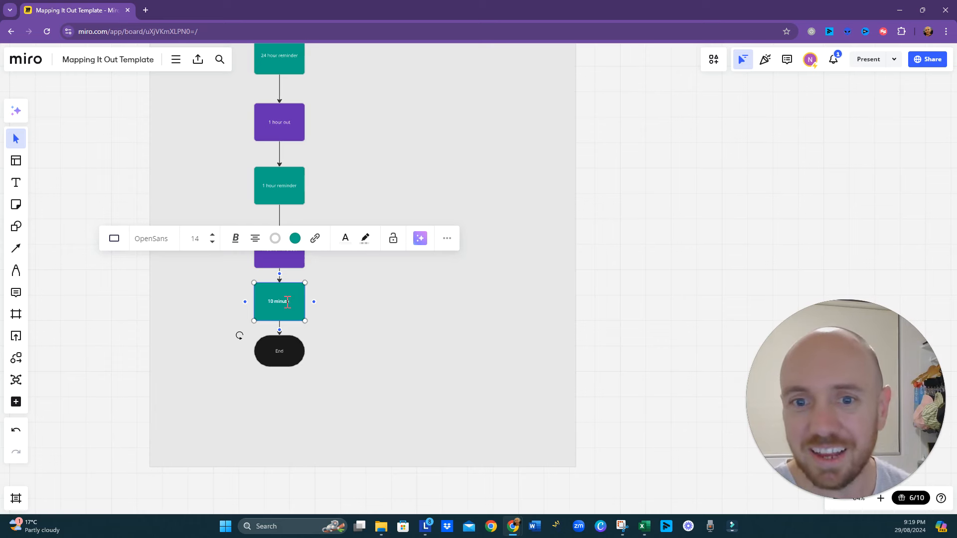
text(s reminder)
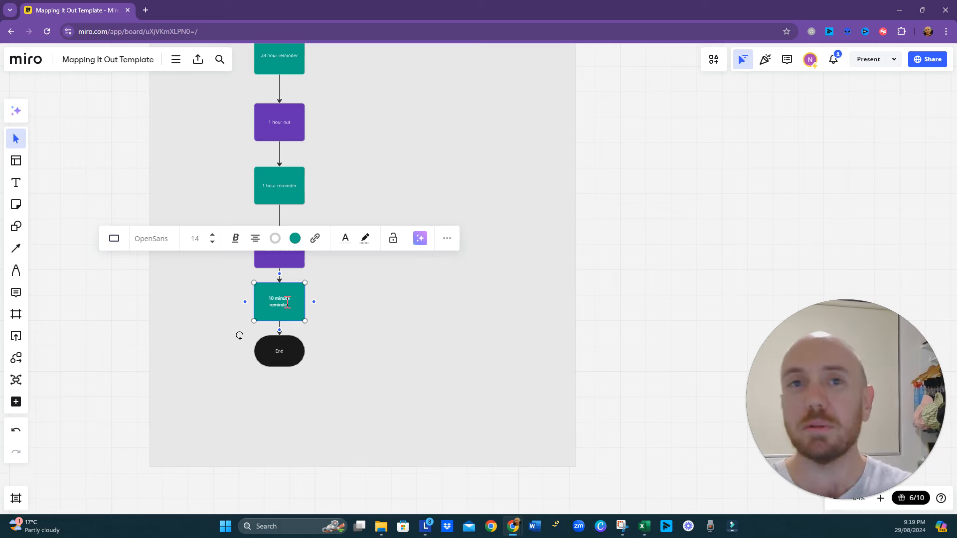
click(379, 371)
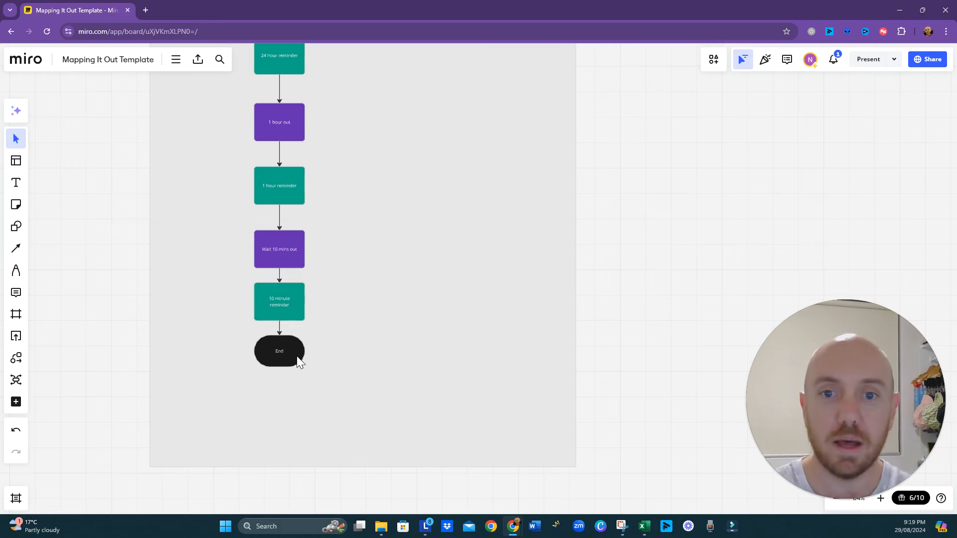
- Lower the End shape and the "10 minute reminder" box to space them evenly, aligning End with the column
drag(297, 356, 294, 387)
click(368, 236)
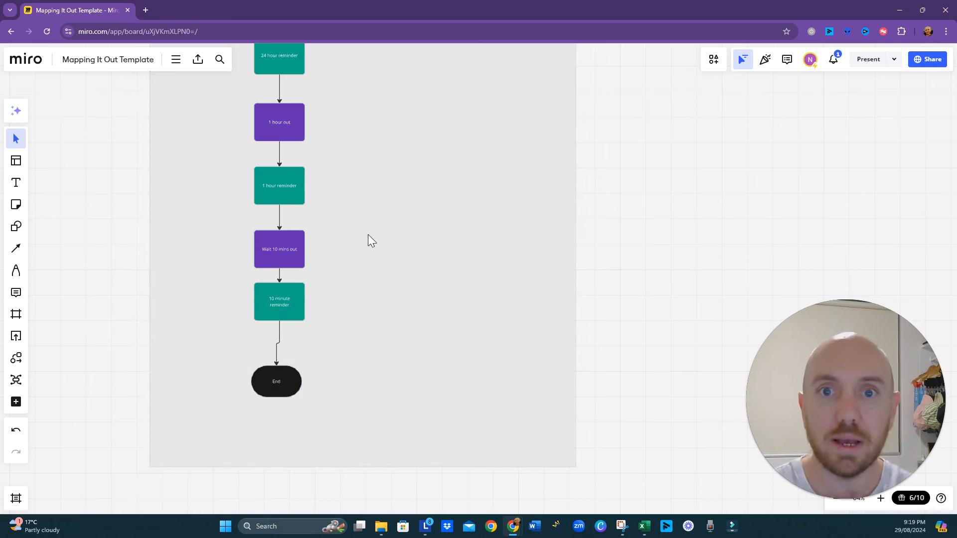
scroll(364, 234, up, 2)
scroll(377, 208, down, 3)
drag(397, 176, 399, 324)
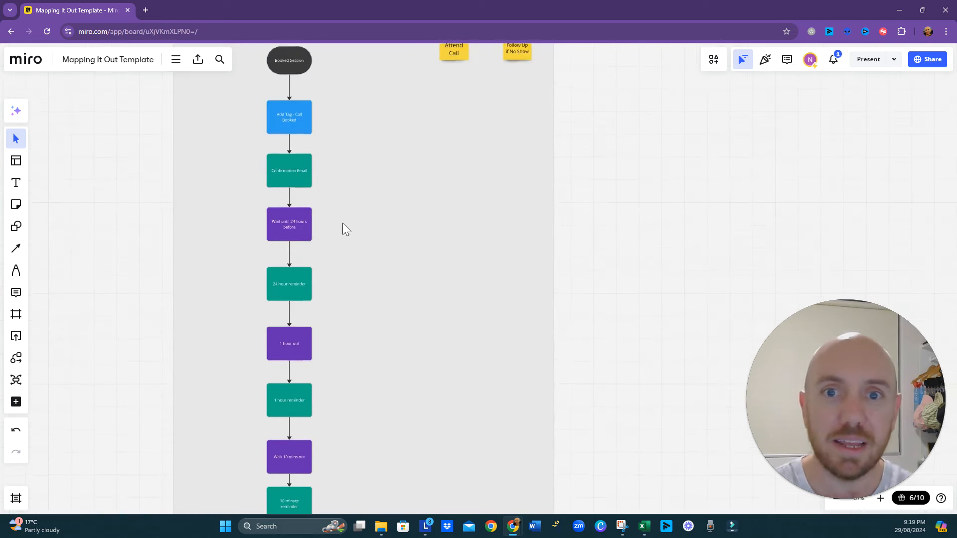
scroll(372, 346, down, 2)
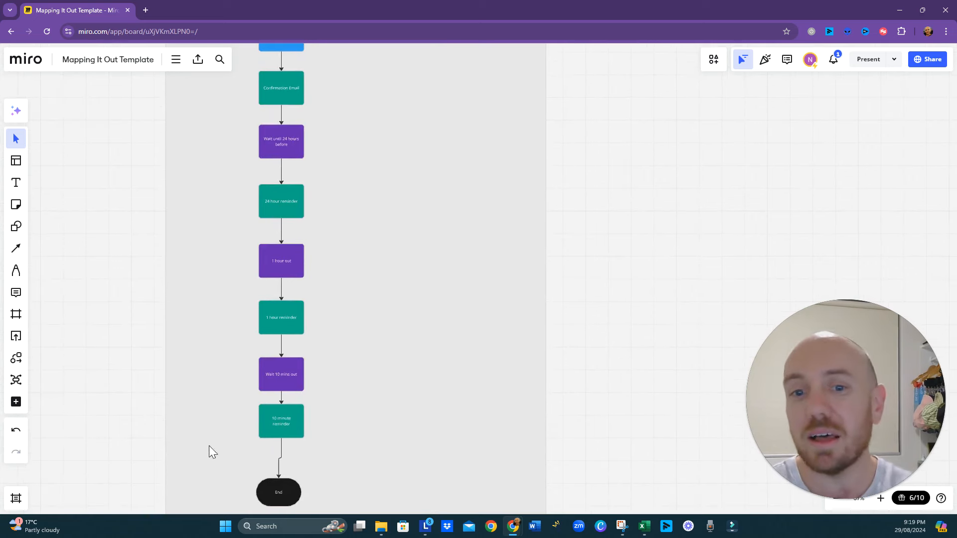
click(280, 428)
drag(285, 429, 284, 438)
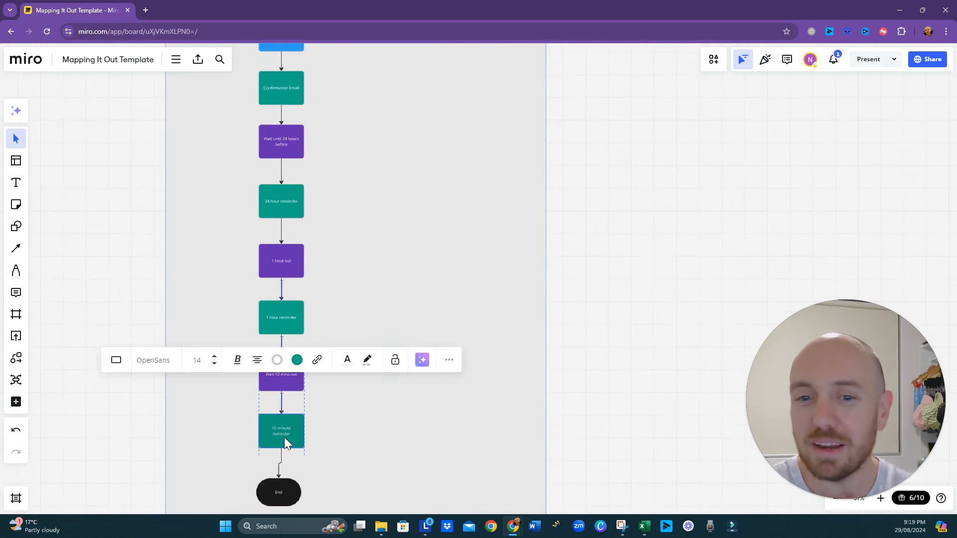
click(279, 486)
drag(277, 492, 281, 494)
click(374, 456)
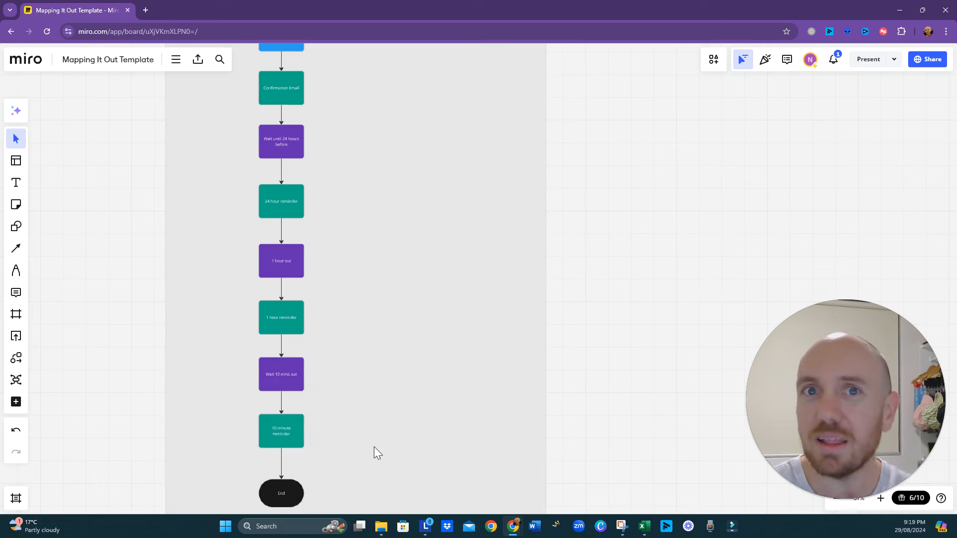
- Review the reminder sequence from the 24-hour wait down to the End shape
click(294, 432)
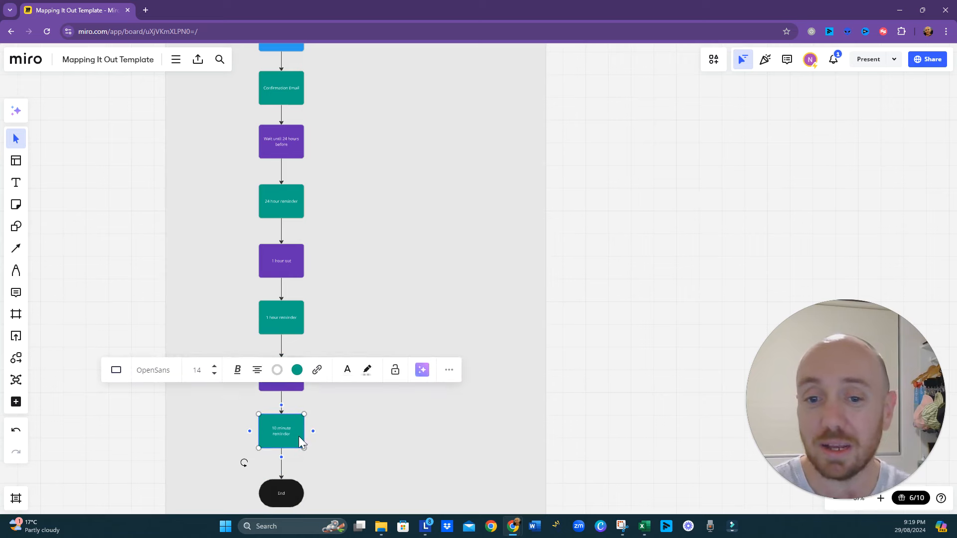
drag(354, 453, 349, 419)
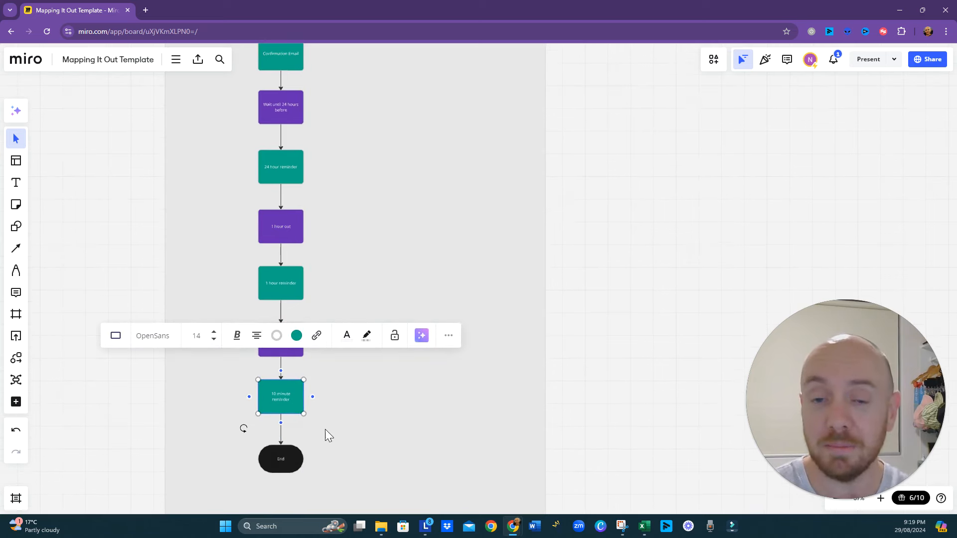
scroll(280, 402, up, 1)
scroll(281, 402, up, 4)
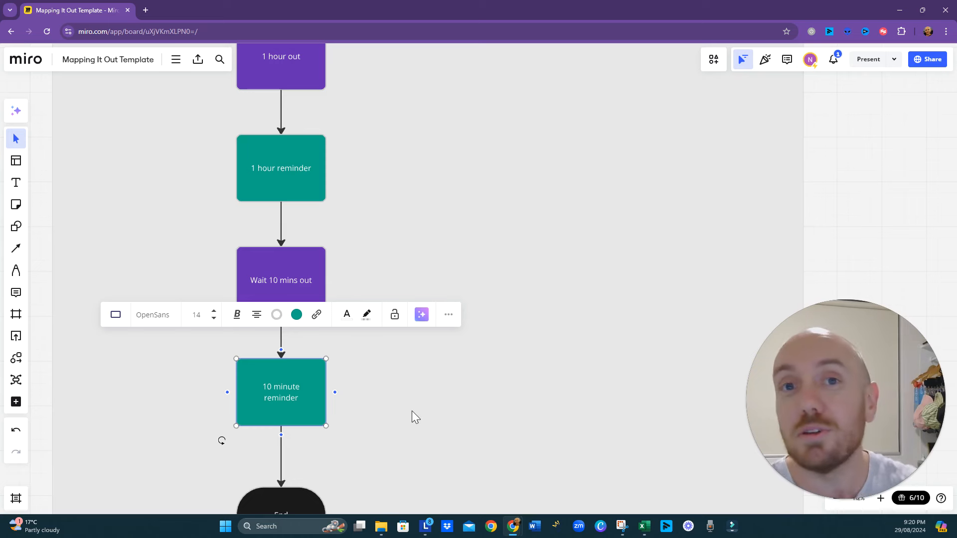
drag(412, 410, 406, 357)
scroll(406, 357, down, 2)
scroll(406, 358, down, 3)
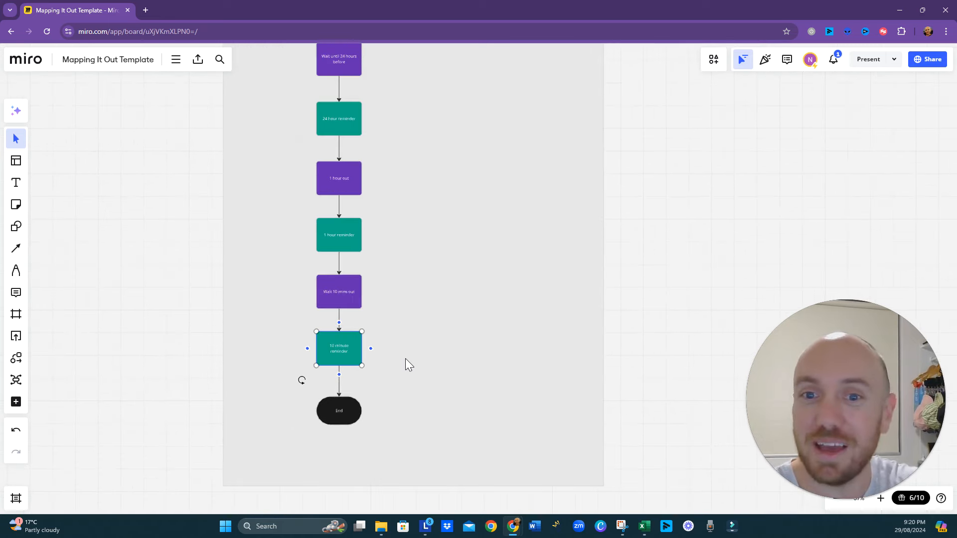
click(445, 190)
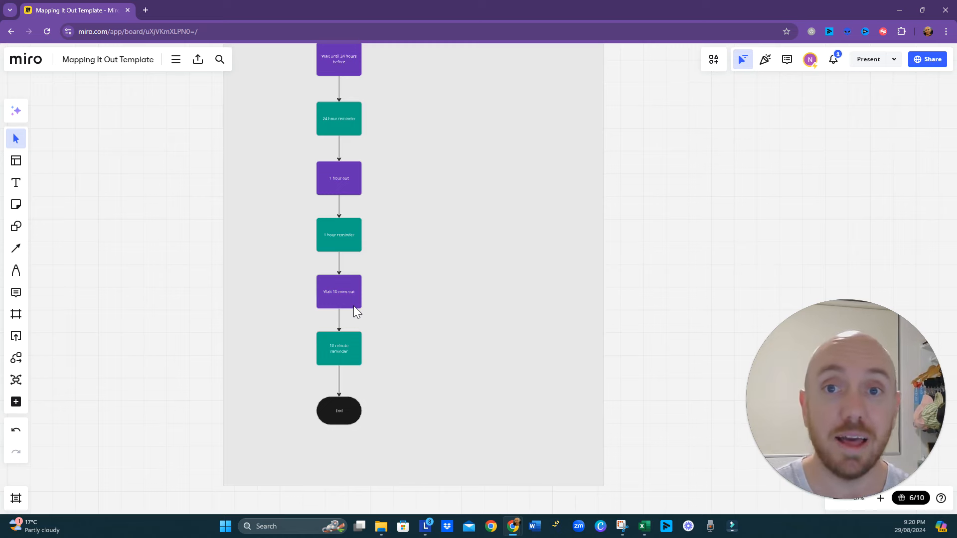
drag(404, 139, 400, 324)
drag(478, 337, 447, 259)
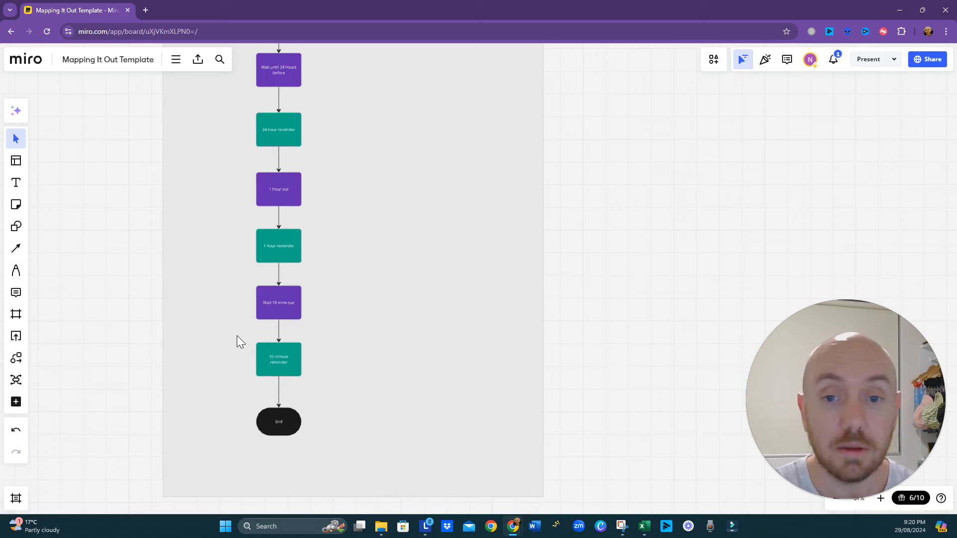
drag(244, 359, 227, 396)
drag(390, 190, 385, 160)
drag(343, 325, 334, 265)
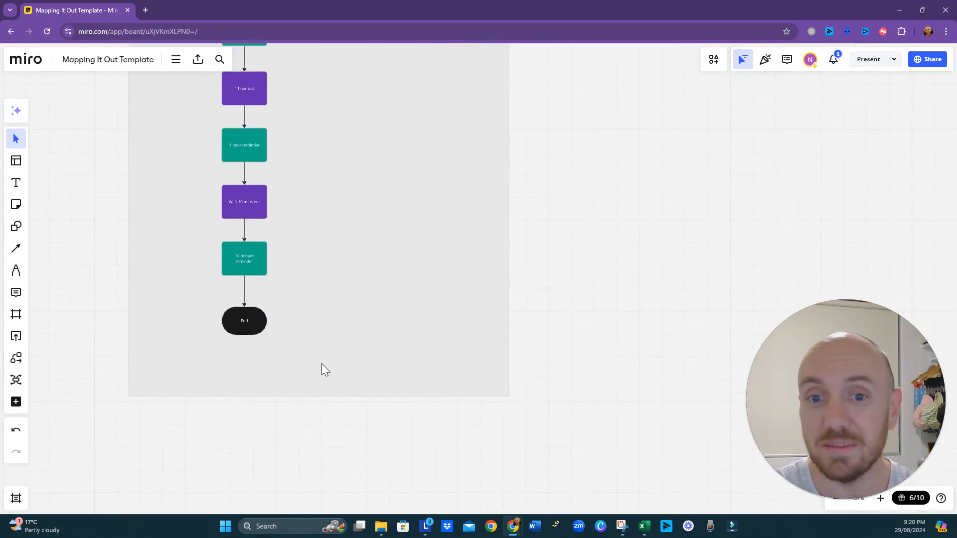
- Extend the frame downward and move the End shape lower to make room below "10 minute reminder"
click(328, 392)
drag(334, 395, 338, 513)
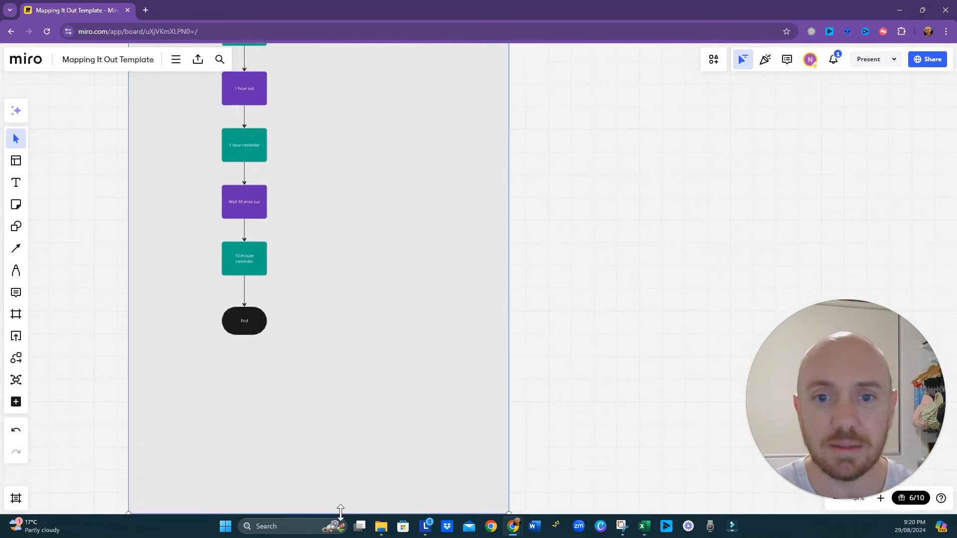
scroll(538, 405, down, 2)
click(243, 265)
drag(244, 264, 240, 368)
click(321, 243)
click(245, 368)
- Insert a decision diamond on the connector between "10 minute reminder" and End
click(250, 263)
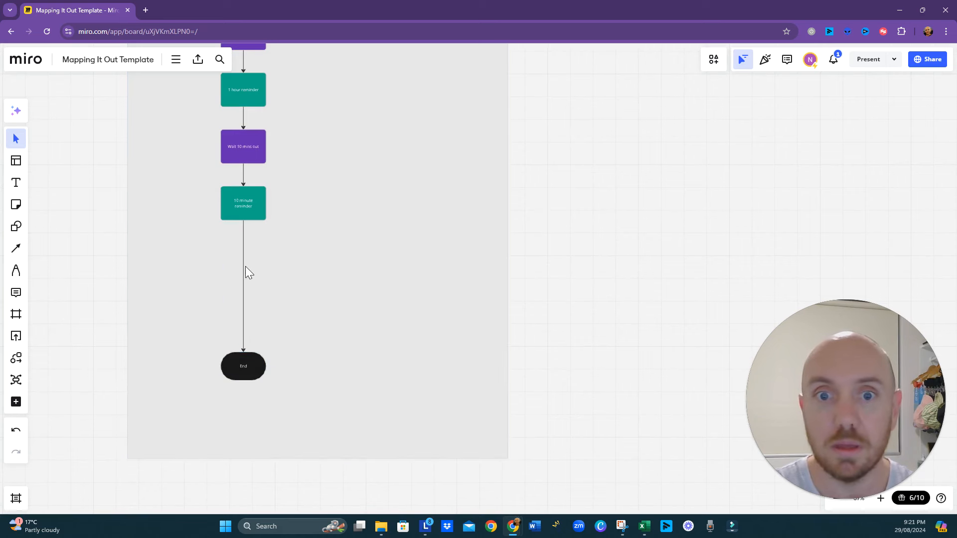
click(243, 273)
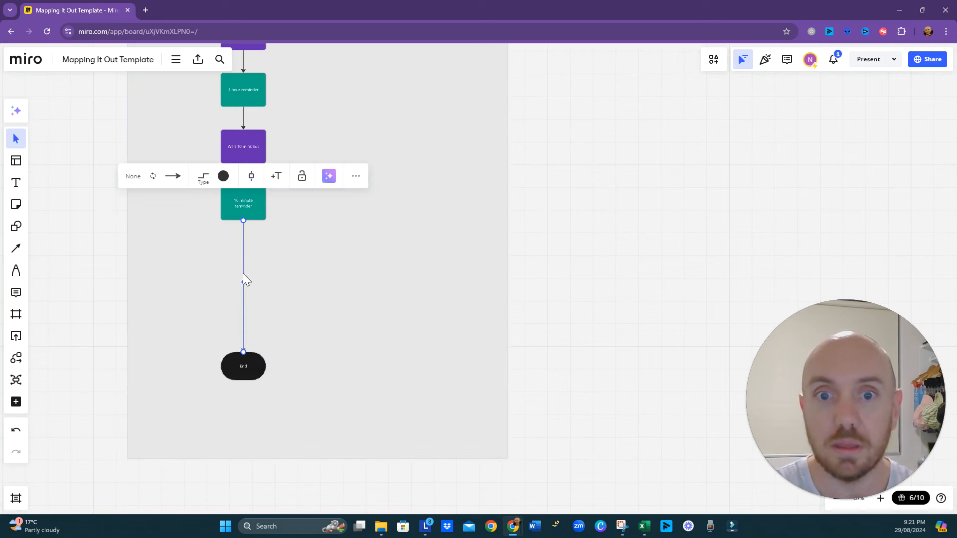
click(251, 176)
click(268, 225)
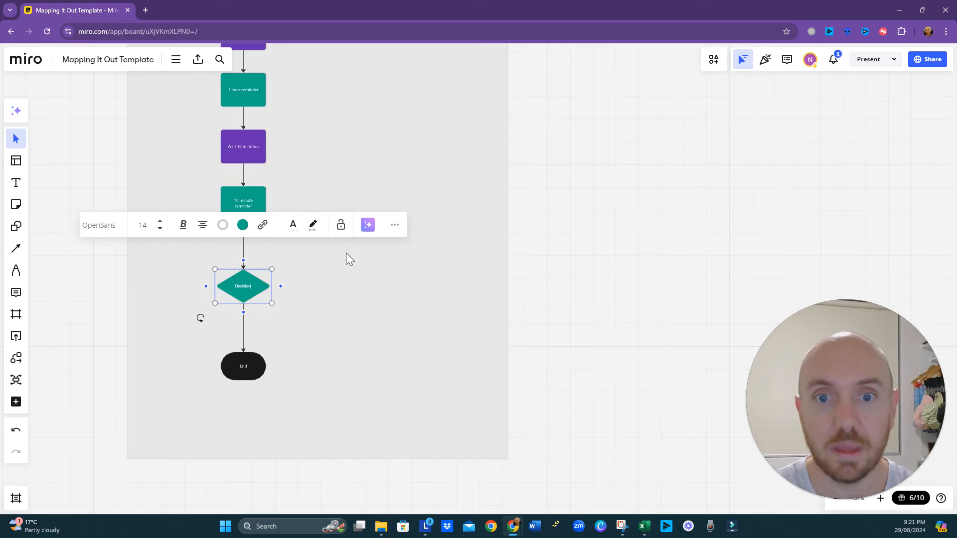
click(331, 317)
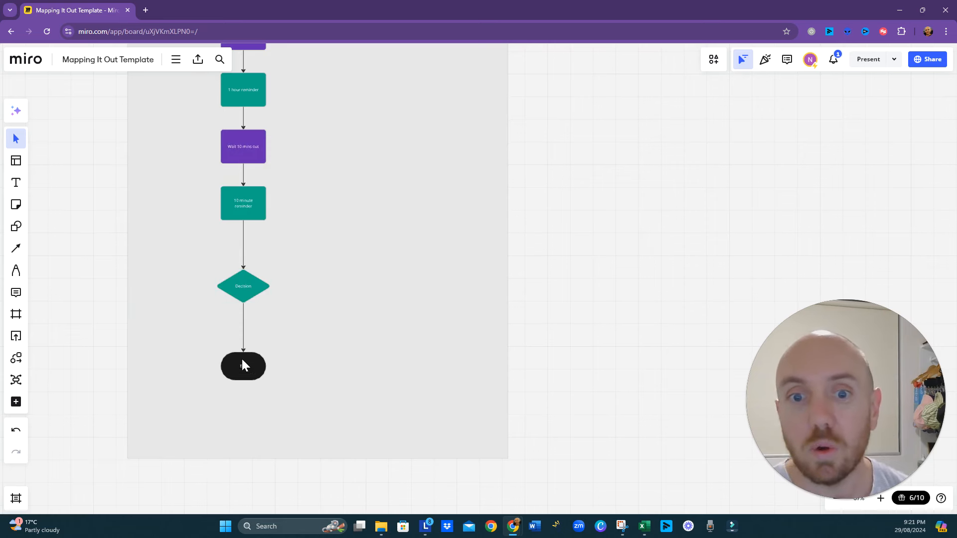
- Move the End shape and the Decision diamond further down to open a gap below "10 minute reminder"
click(247, 372)
drag(247, 369, 243, 397)
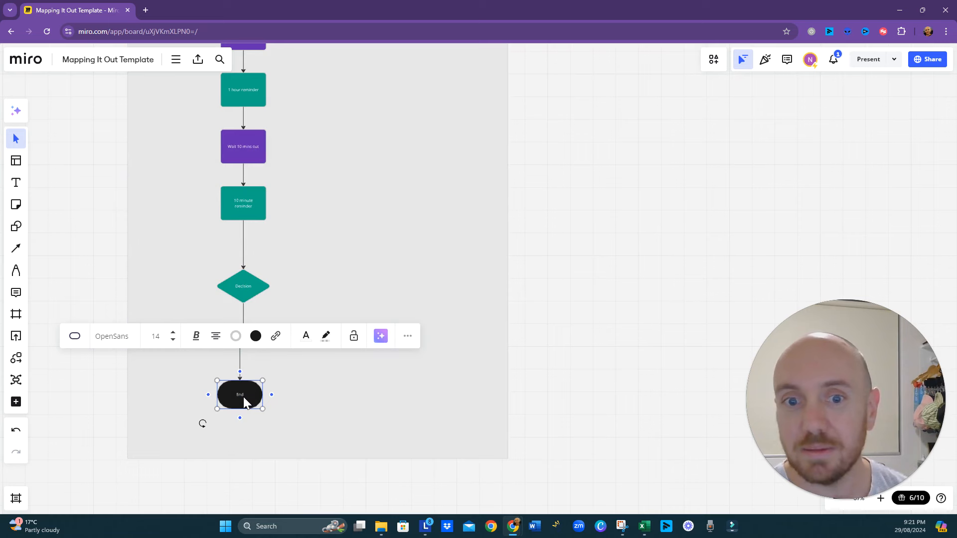
key(Escape)
click(249, 290)
drag(249, 290, 244, 316)
click(255, 155)
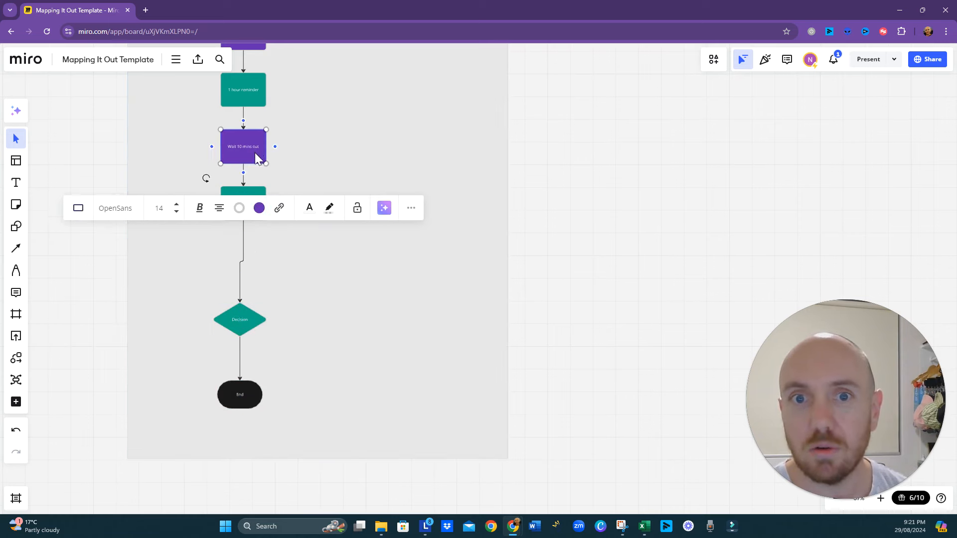
- Insert a process rectangle on the connector between "10 minute reminder" and the Decision diamond and fill it purple
click(244, 264)
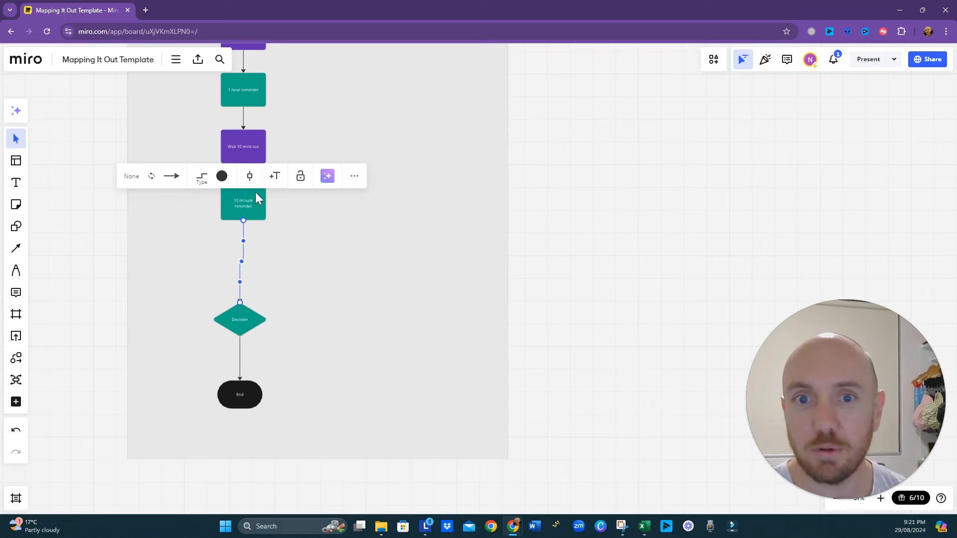
click(251, 178)
click(246, 224)
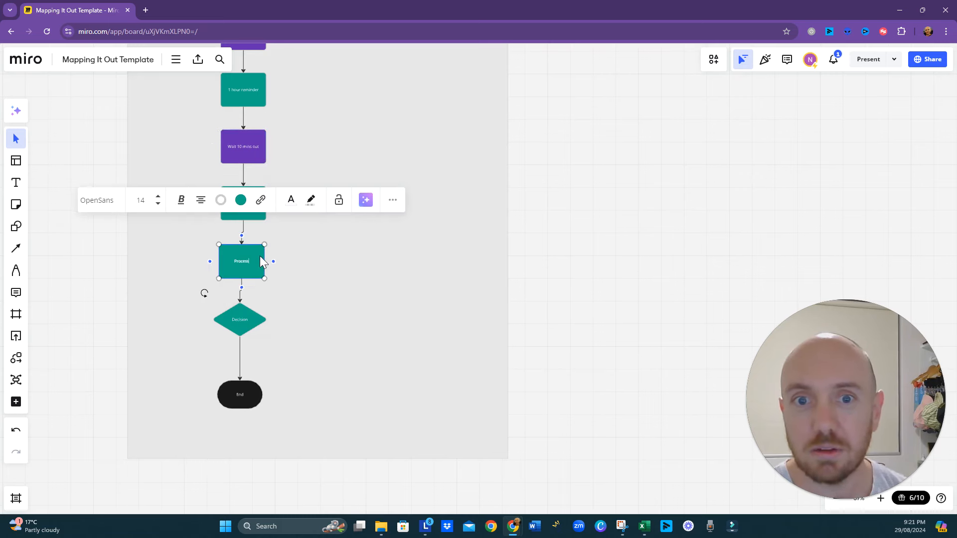
click(241, 200)
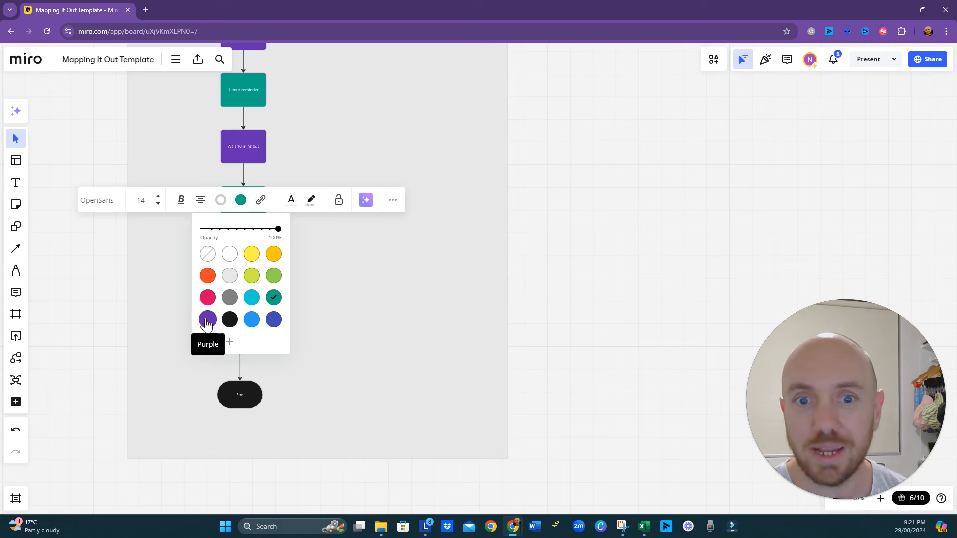
click(392, 291)
click(251, 260)
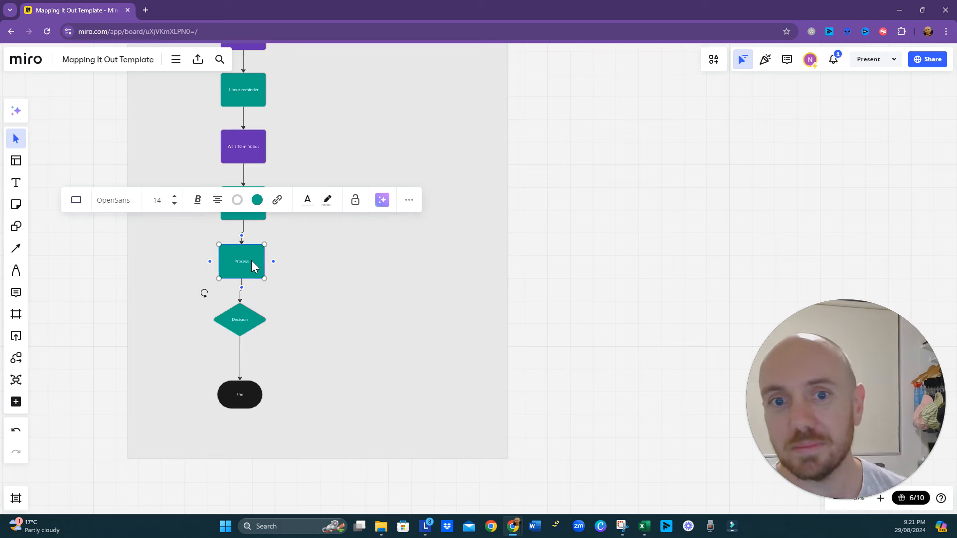
click(258, 200)
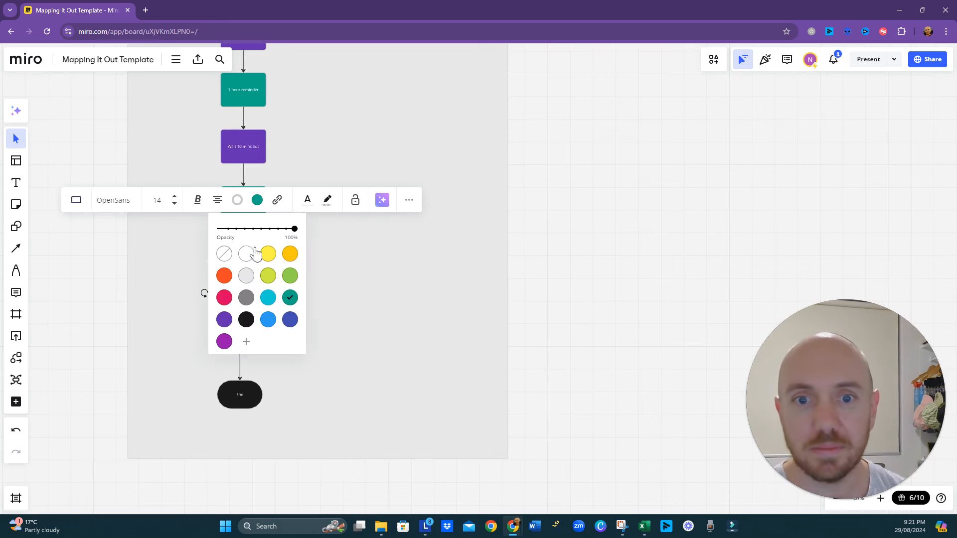
click(225, 320)
click(170, 303)
- Label the new purple Process box "Wait 2 hours"
click(238, 267)
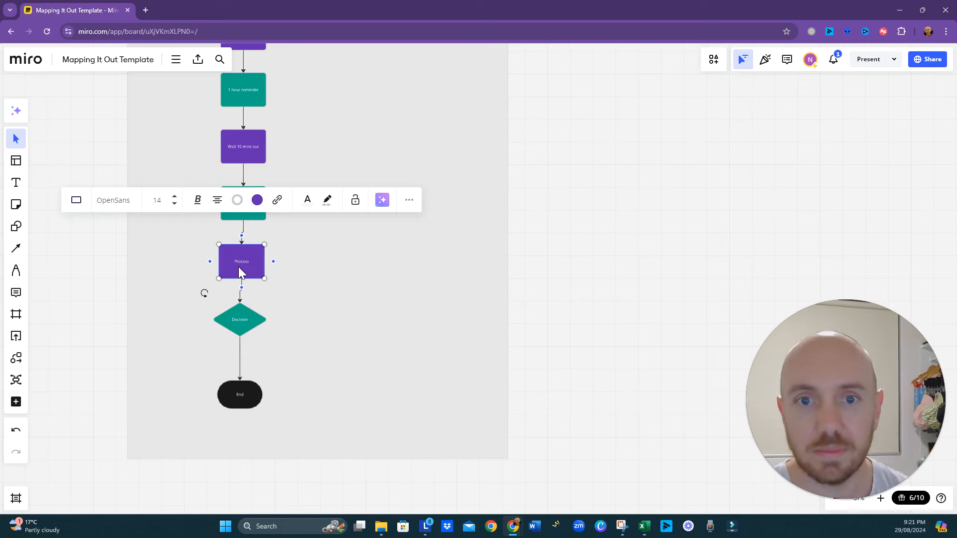
double_click(245, 263)
text(Wait 2 hours)
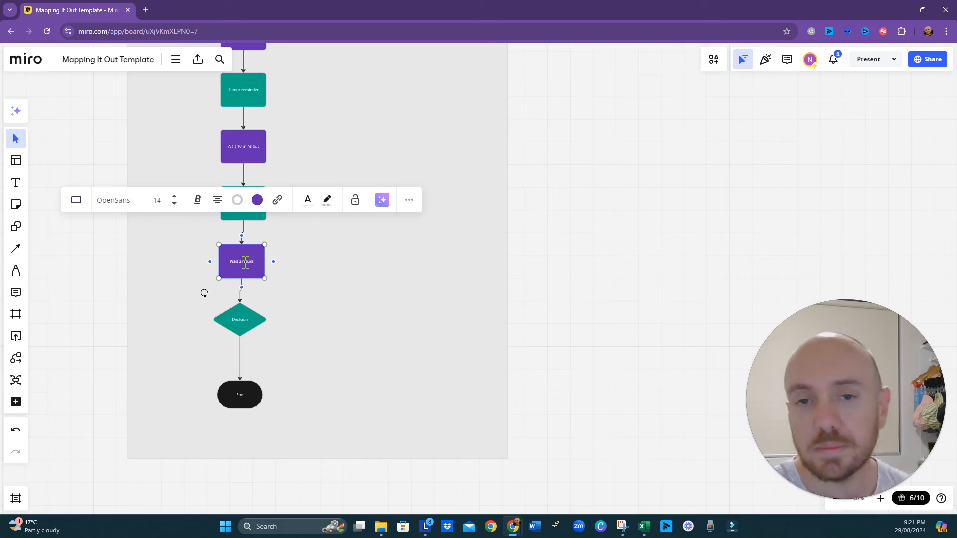
click(440, 295)
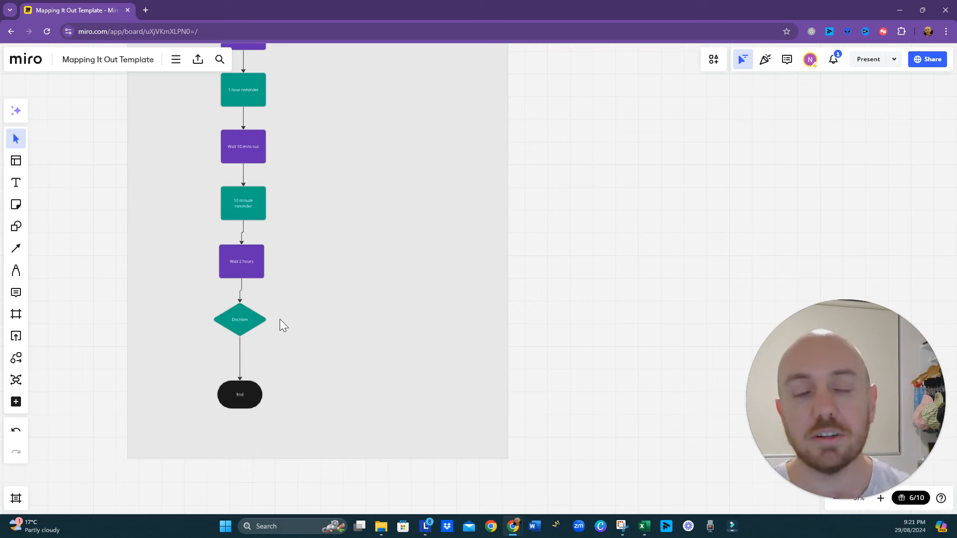
- Lower the End shape and the Decision diamond slightly to add space below "Wait 2 hours"
click(245, 314)
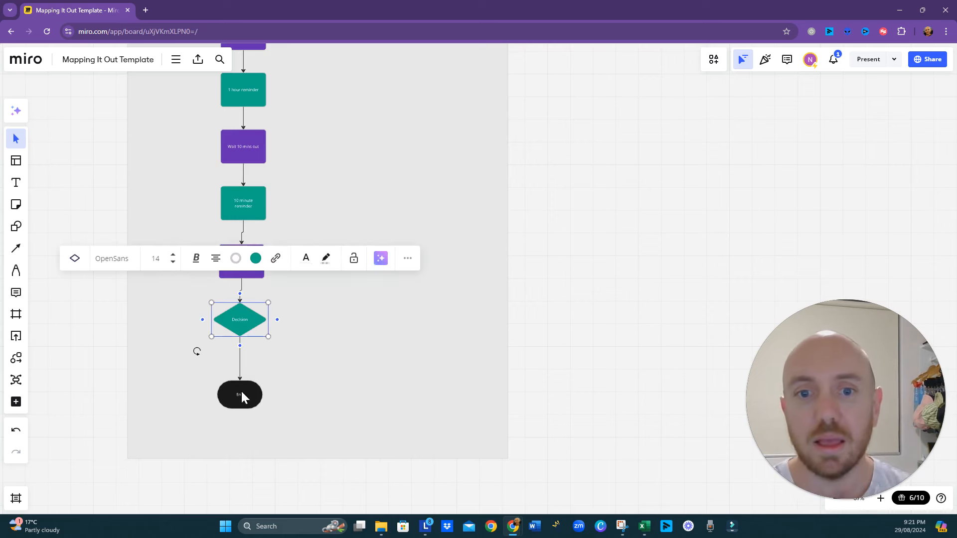
drag(240, 390, 240, 413)
click(243, 321)
drag(243, 322, 244, 336)
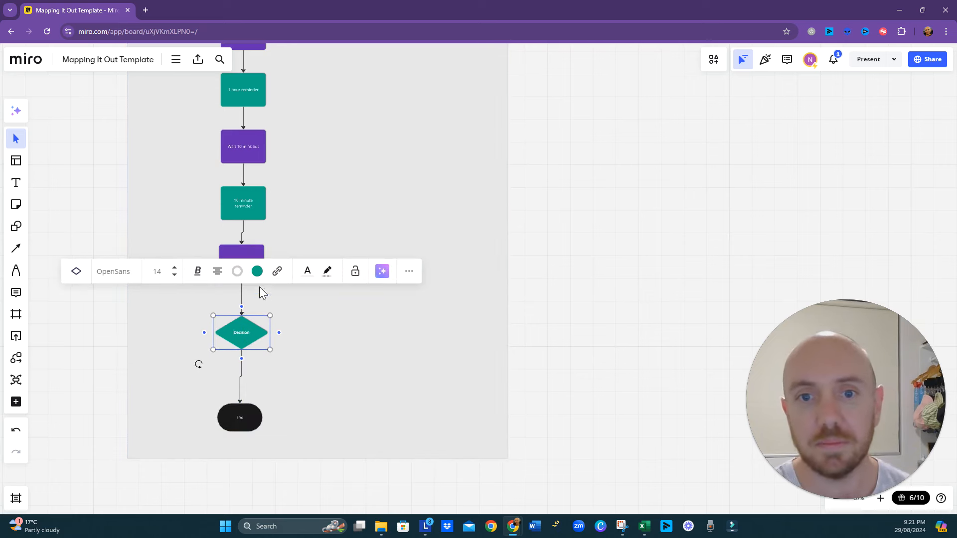
- Fill the Decision diamond blue and label it "Session attended?"
click(257, 271)
click(268, 391)
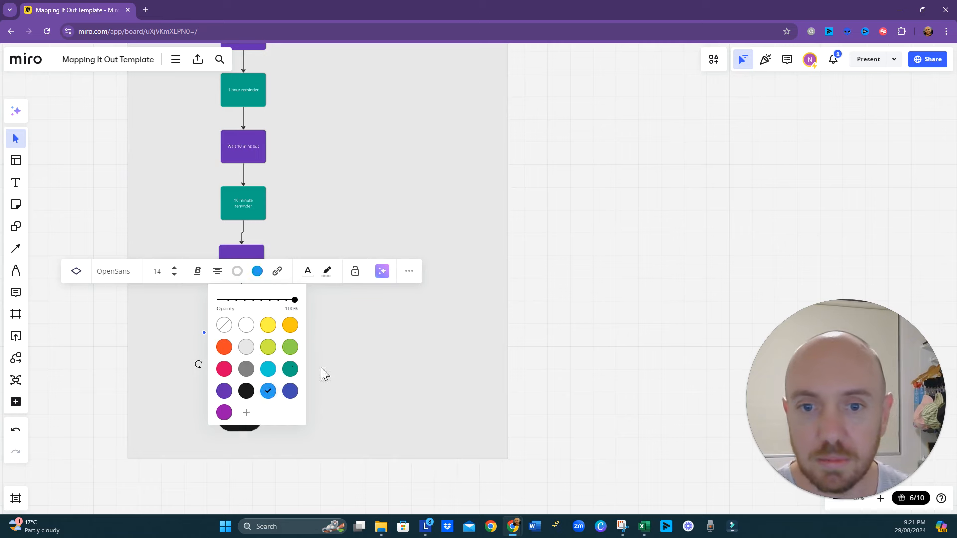
click(304, 332)
double_click(240, 335)
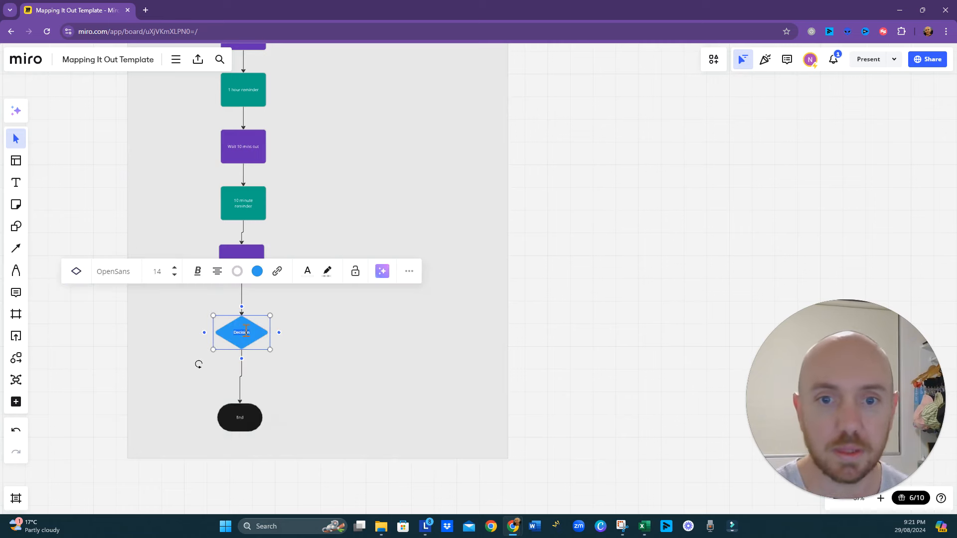
text(Appli)
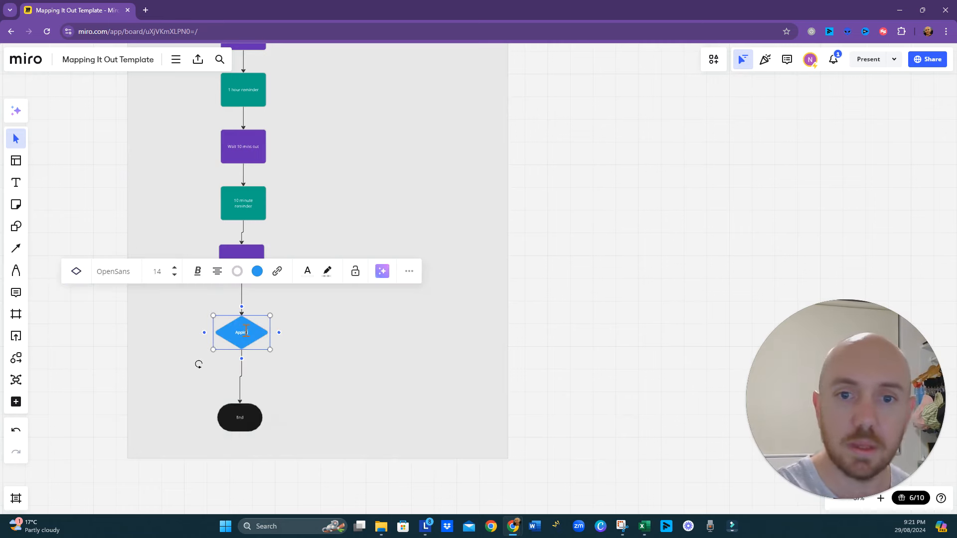
key(BackSpace)
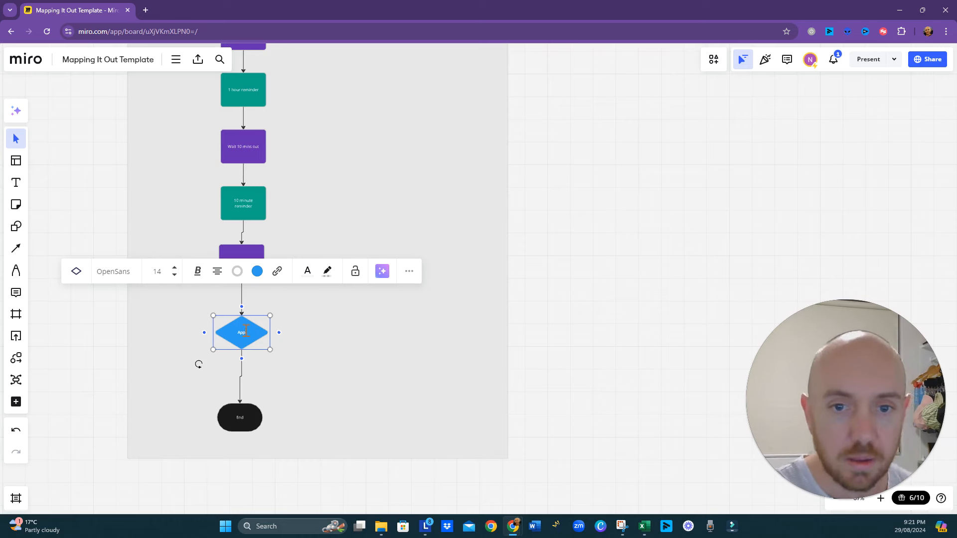
text(Sess)
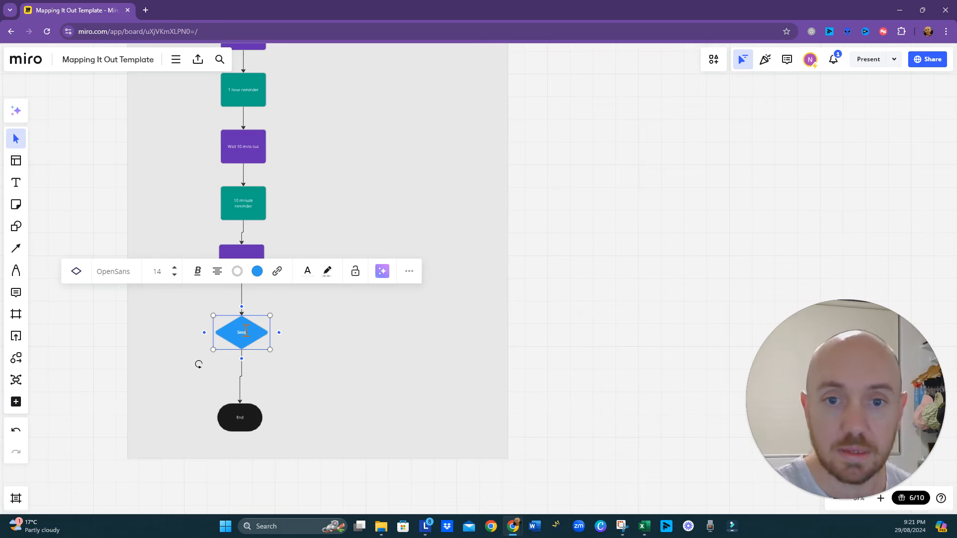
text(ion attended?)
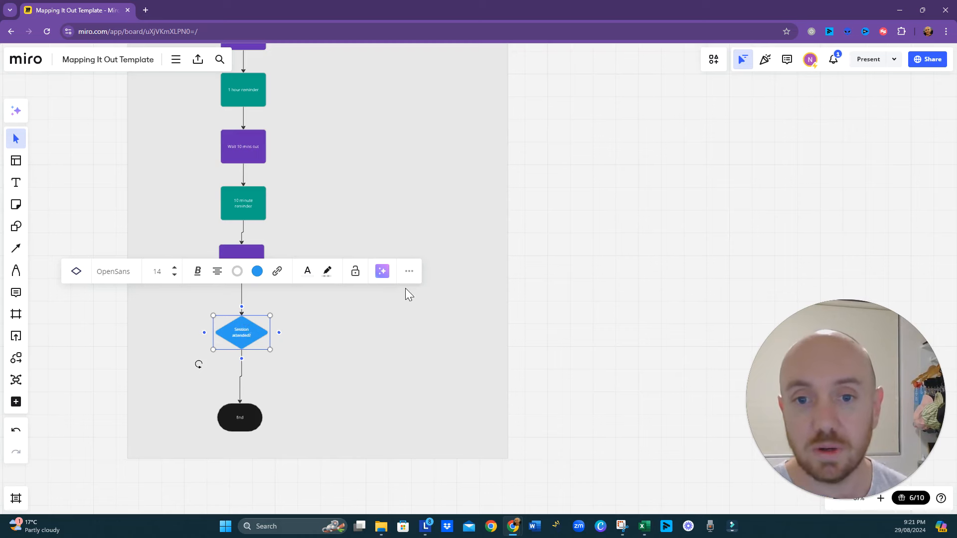
click(343, 377)
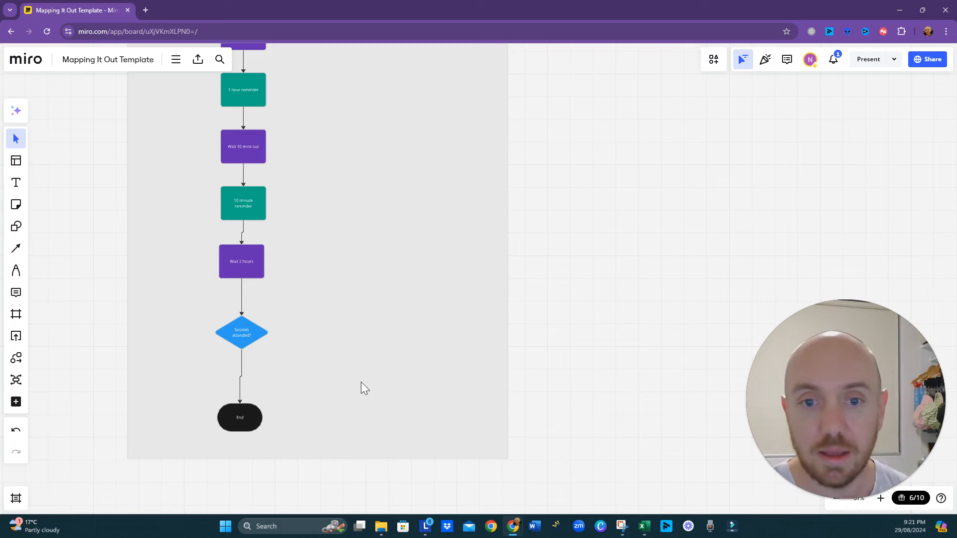
- Extend the frame's lower edge downward and move the End shape further below the "Session attended?" diamond
drag(361, 382, 385, 276)
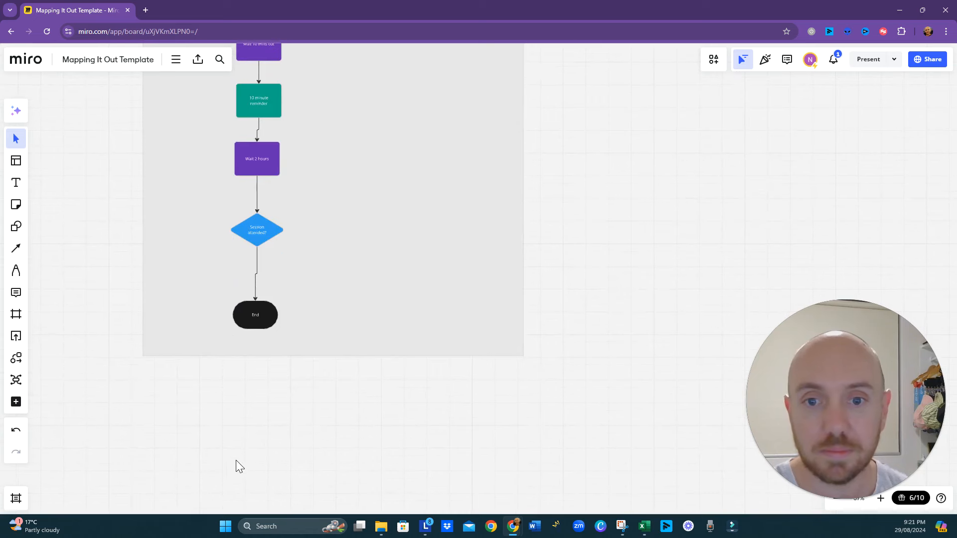
click(318, 353)
drag(317, 355, 305, 533)
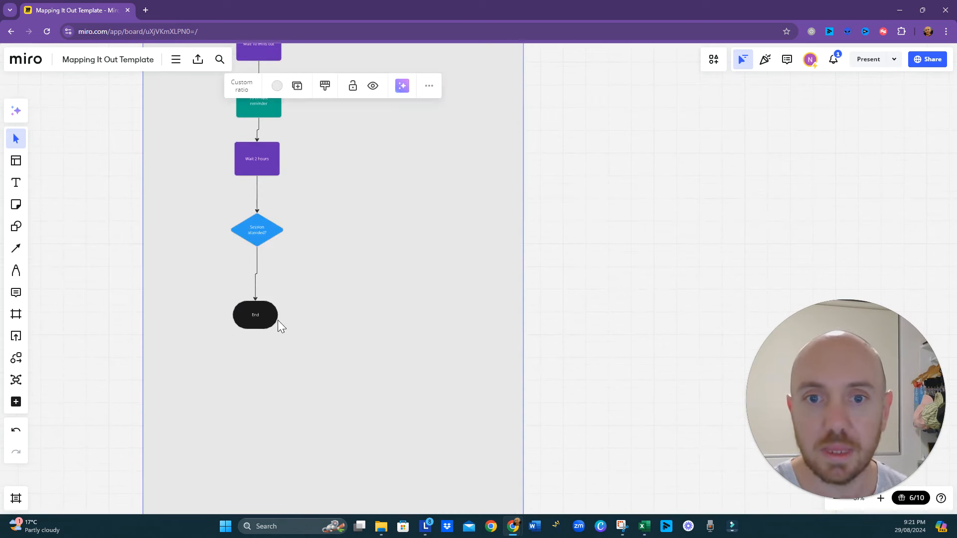
drag(257, 314, 255, 400)
- Add the text "yes" to the connector between the "Session attended?" diamond and the End shape
click(258, 289)
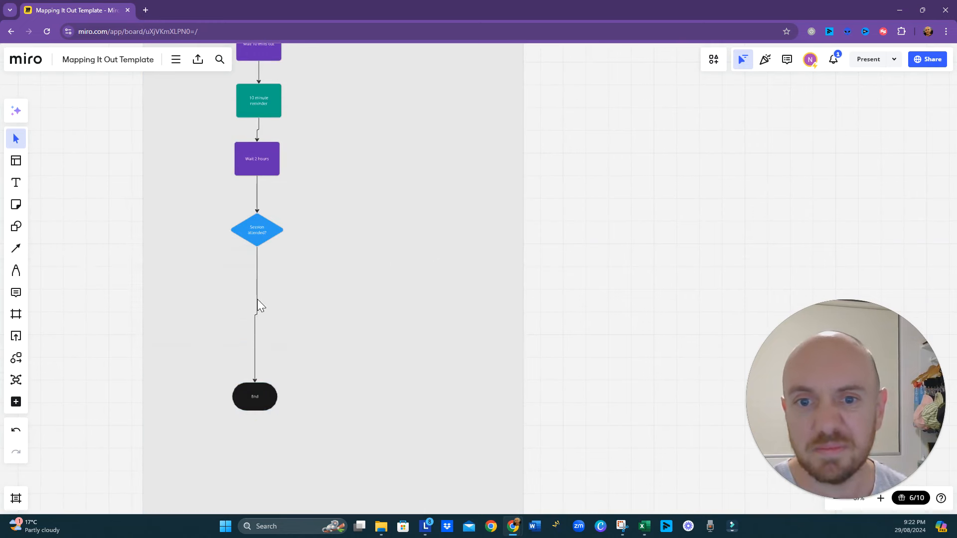
click(289, 202)
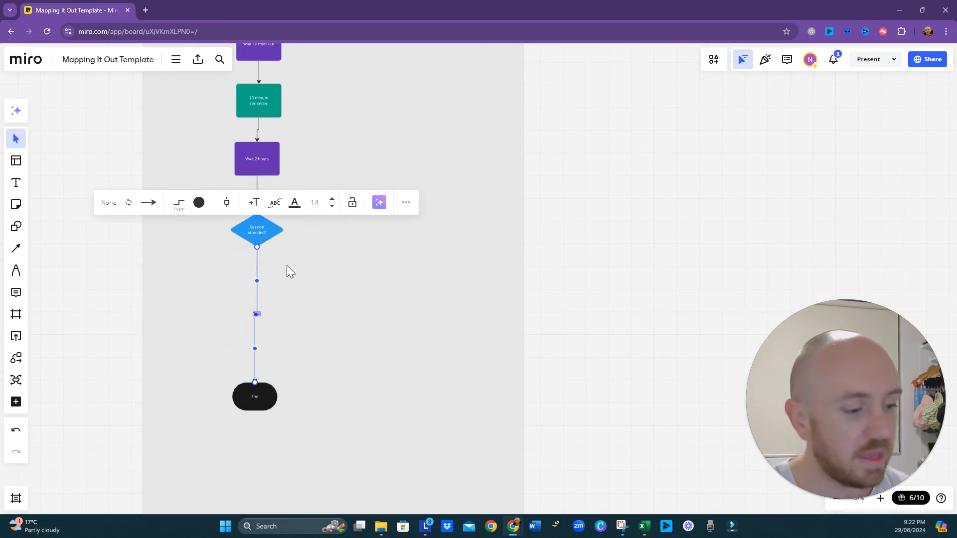
text(yes)
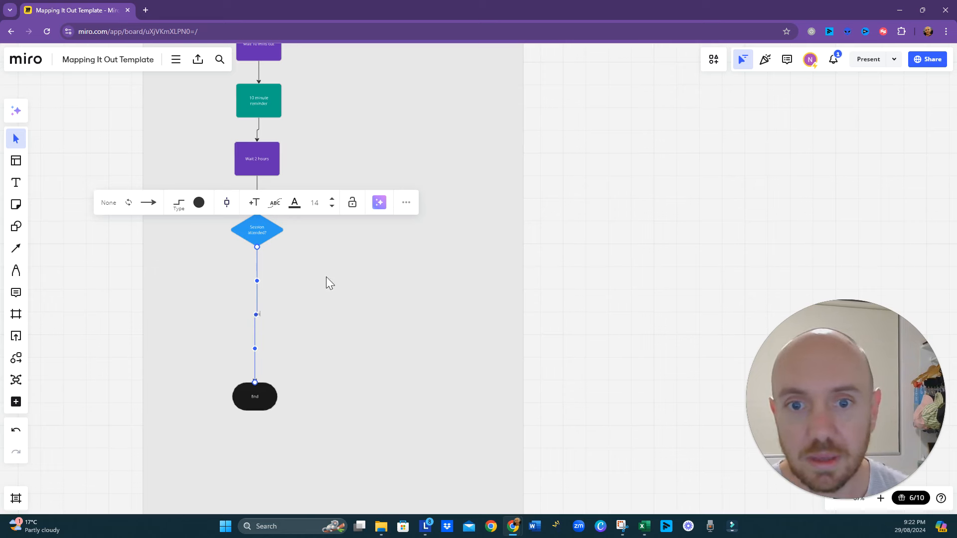
click(334, 305)
click(261, 316)
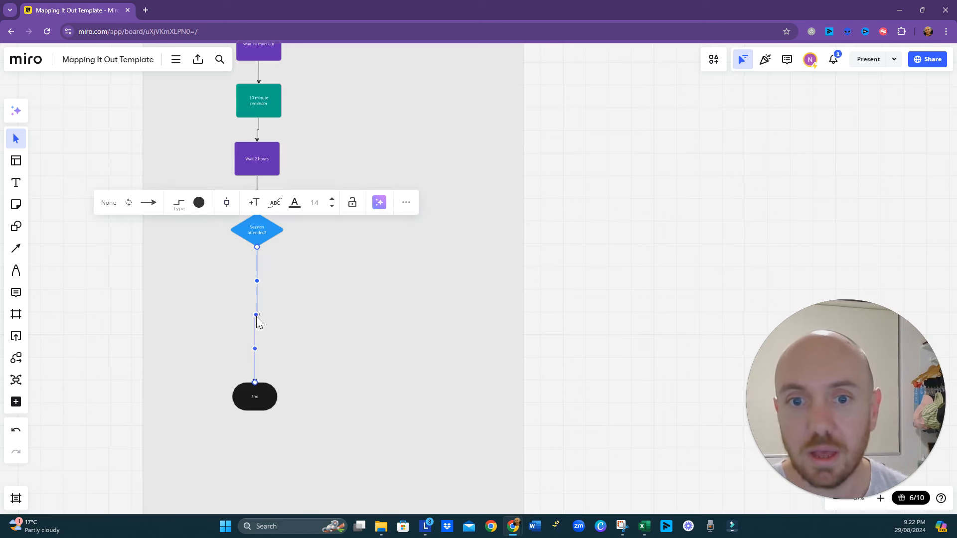
click(293, 337)
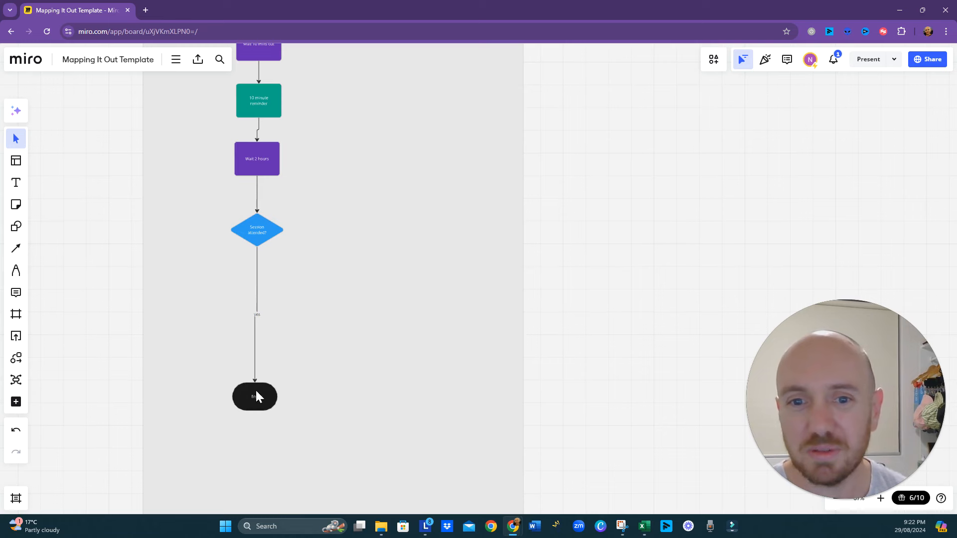
- Insert a Process rectangle on the "yes" connector above the End shape and label it "Action Steps"
click(255, 357)
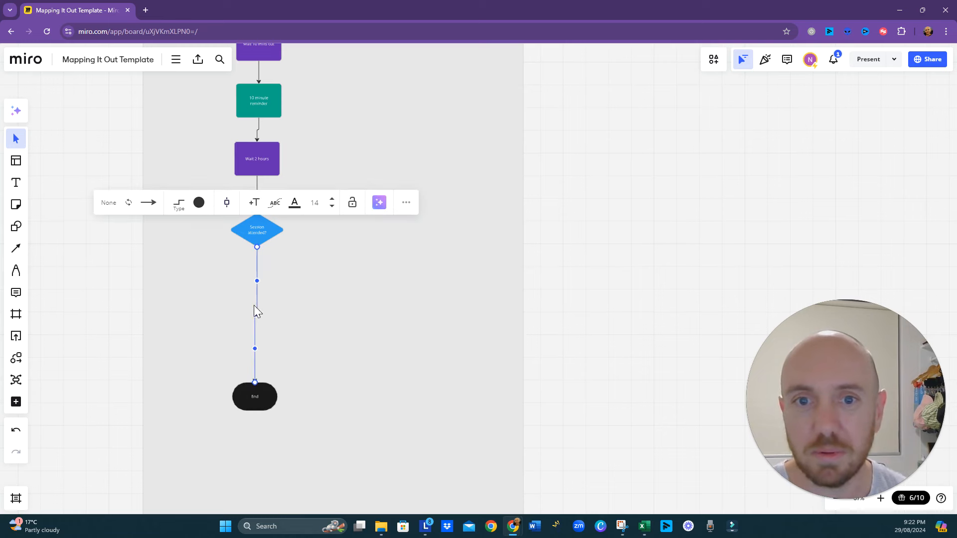
click(227, 203)
click(224, 251)
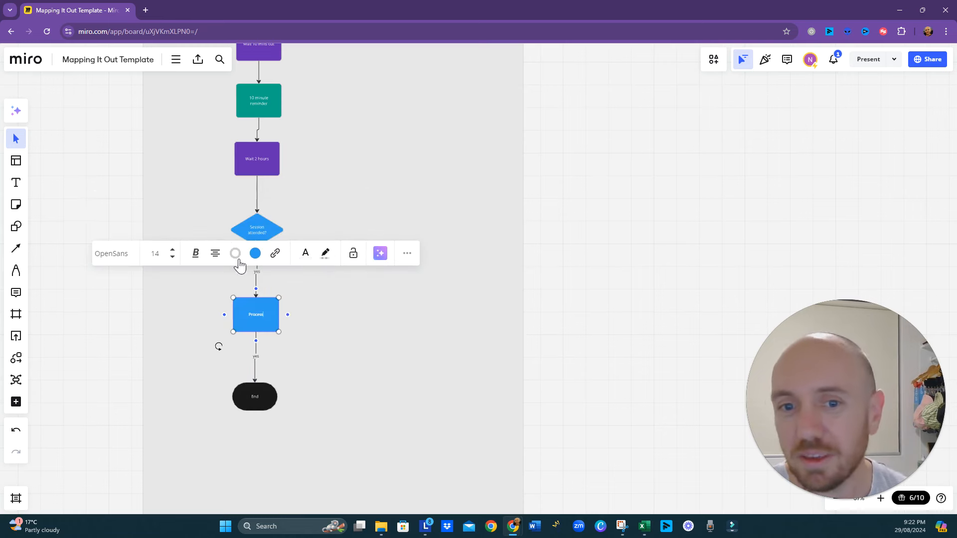
double_click(260, 318)
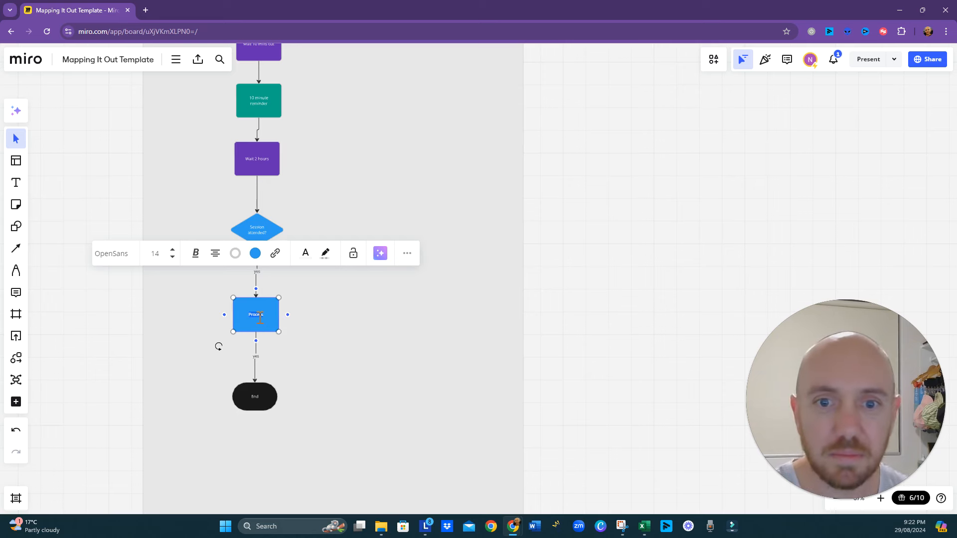
text(Thank)
key(BackSpace)
key(BackSpace)
key(BackSpace)
key(BackSpace)
text(c)
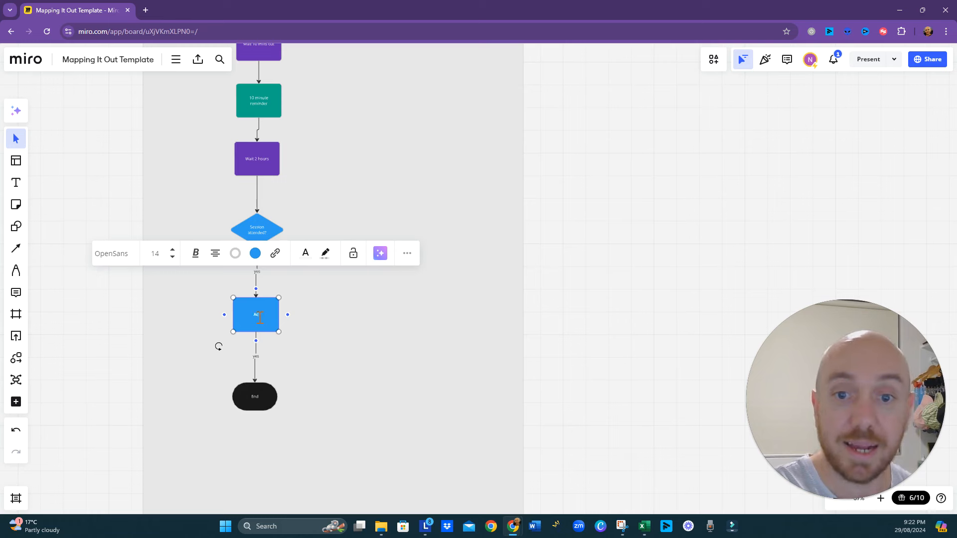
text(tion Steps)
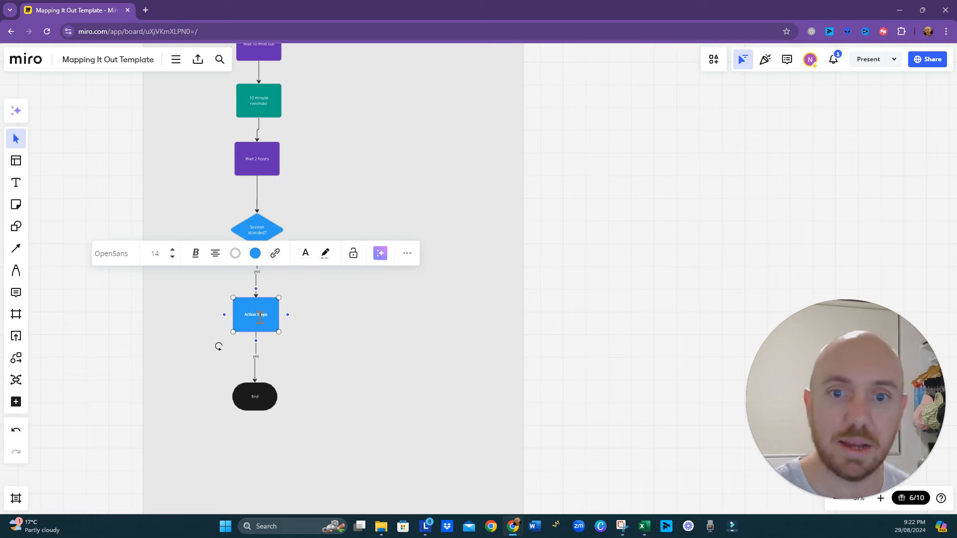
click(339, 348)
- Change the fill of the "Action Steps" box to teal green
click(256, 319)
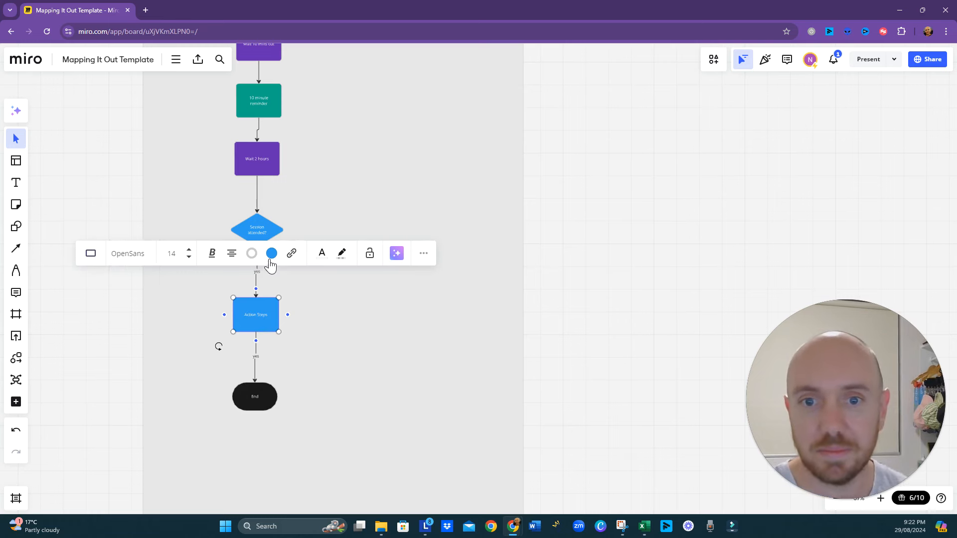
click(272, 253)
click(304, 351)
click(365, 331)
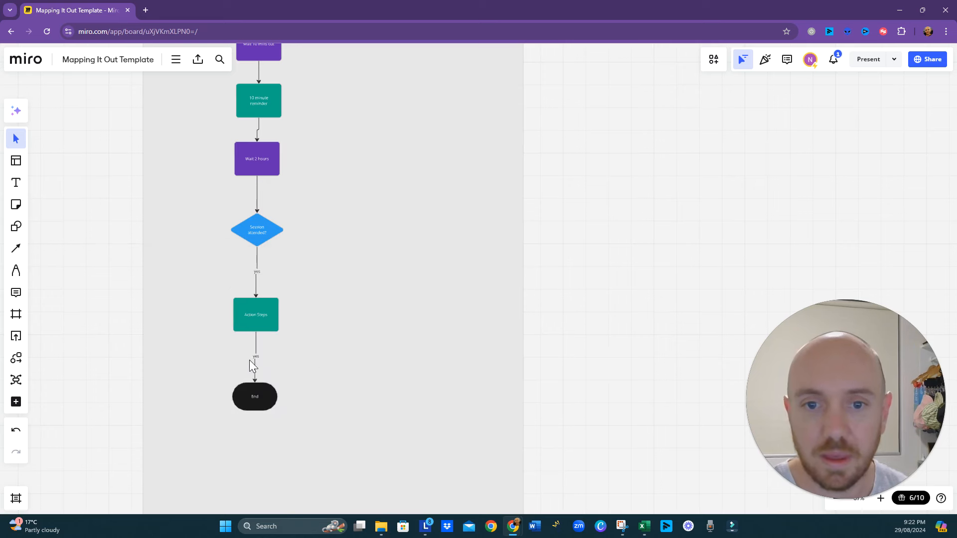
click(256, 355)
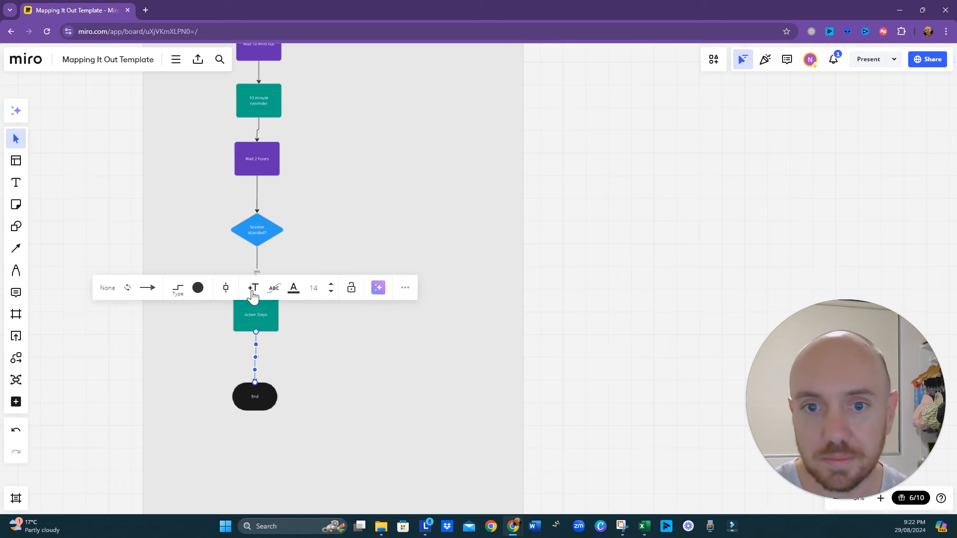
click(309, 350)
click(257, 356)
click(313, 346)
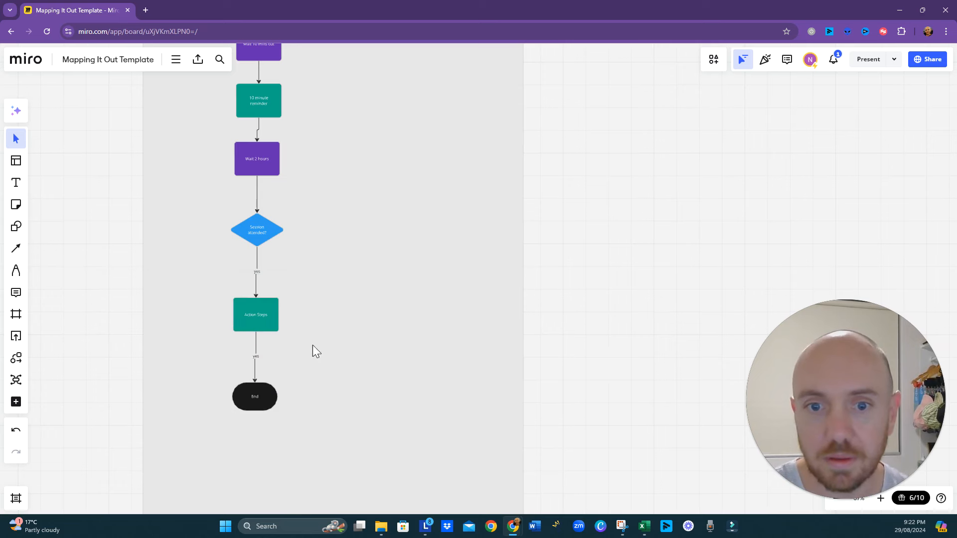
- Add a connected shape to the right of the "Session attended?" diamond and label its connector "No"
click(277, 238)
click(294, 230)
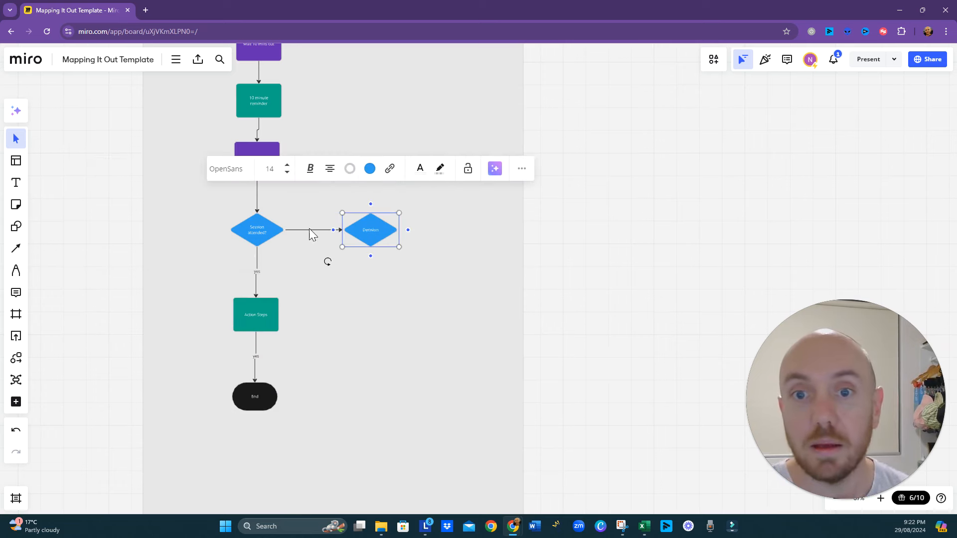
click(311, 230)
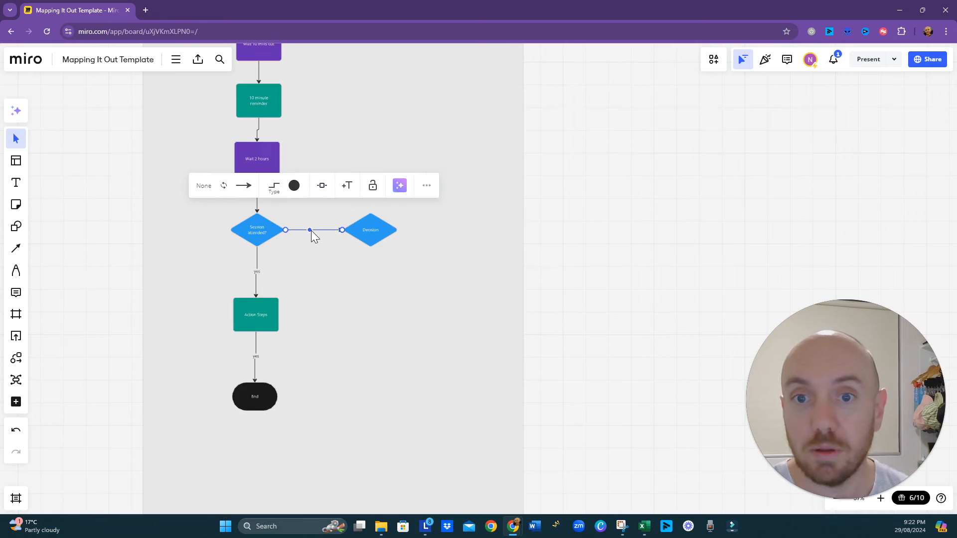
click(345, 186)
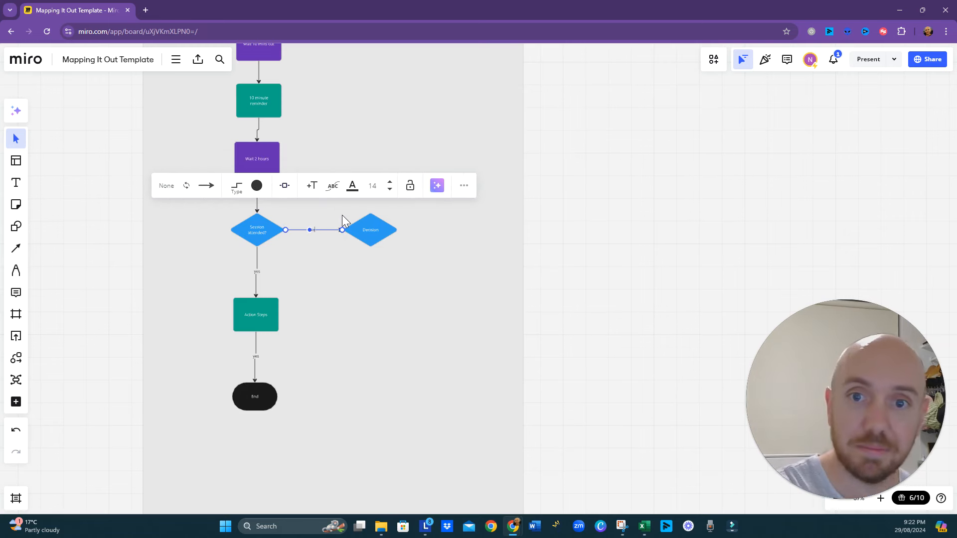
text(No)
click(390, 280)
- Fill the new Decision diamond on the "No" branch teal green and change its shape to a Process rectangle
click(380, 241)
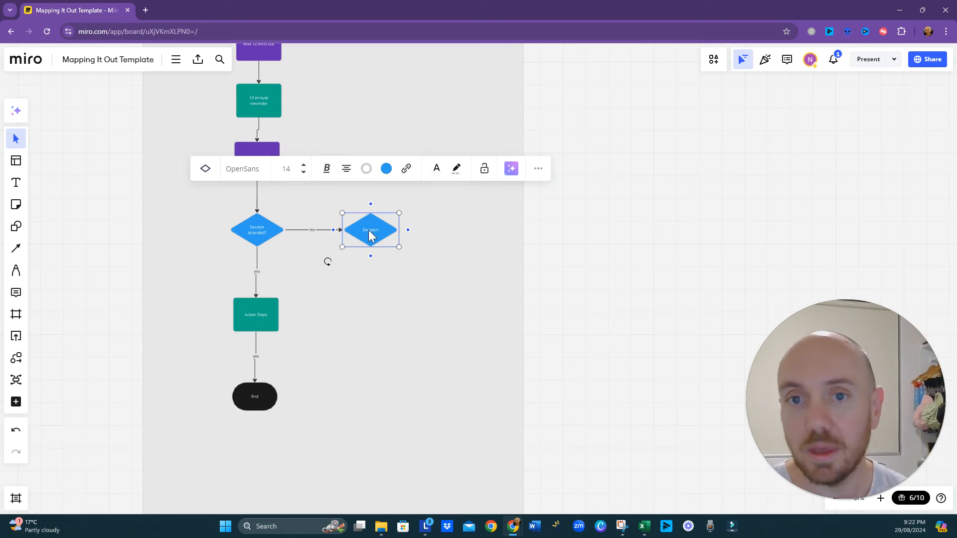
click(386, 169)
click(420, 266)
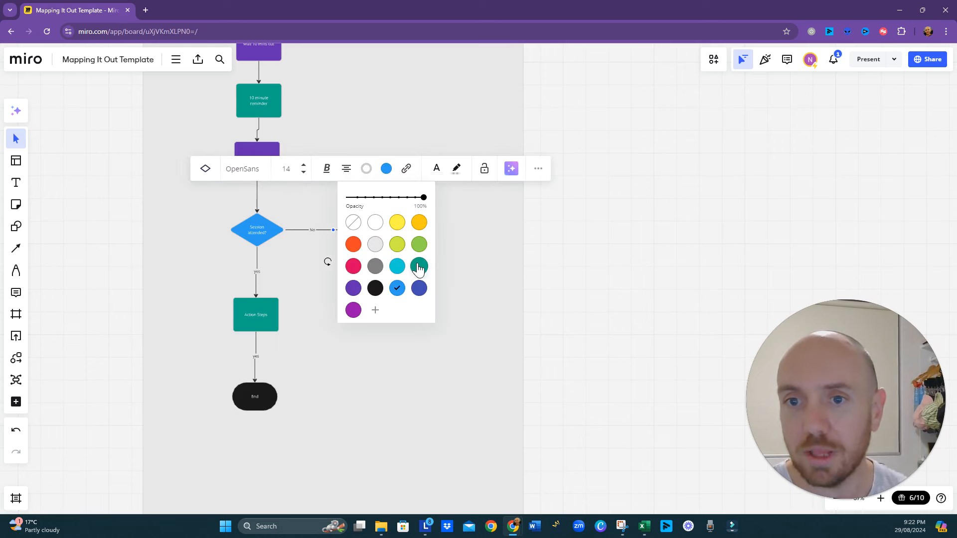
click(204, 170)
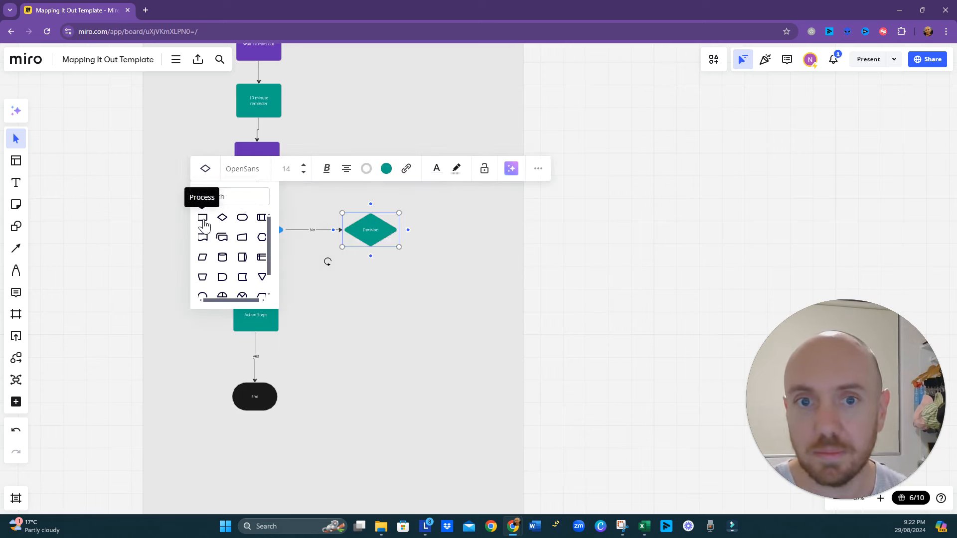
click(202, 218)
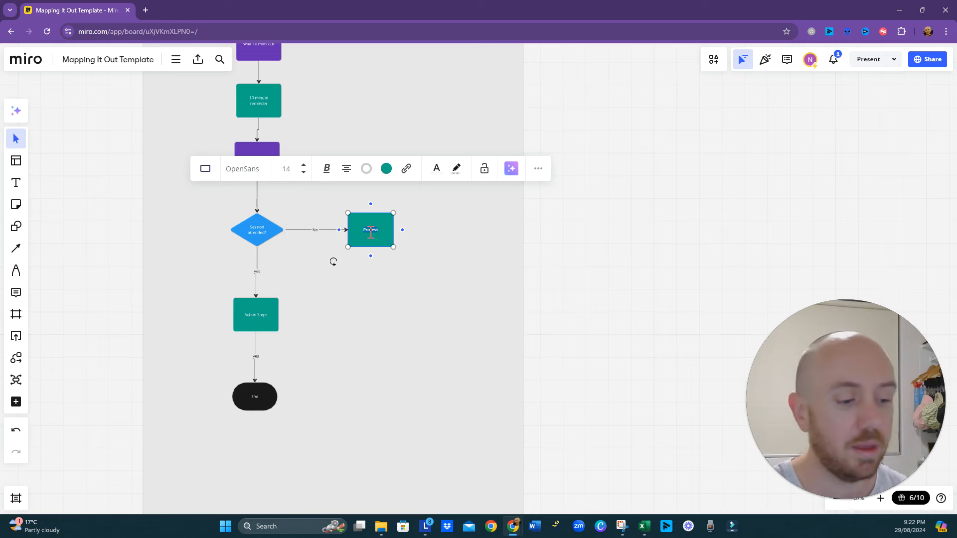
- Label the Process box on the "No" branch "We missed you - Rebooking Email"
text(We missed you -)
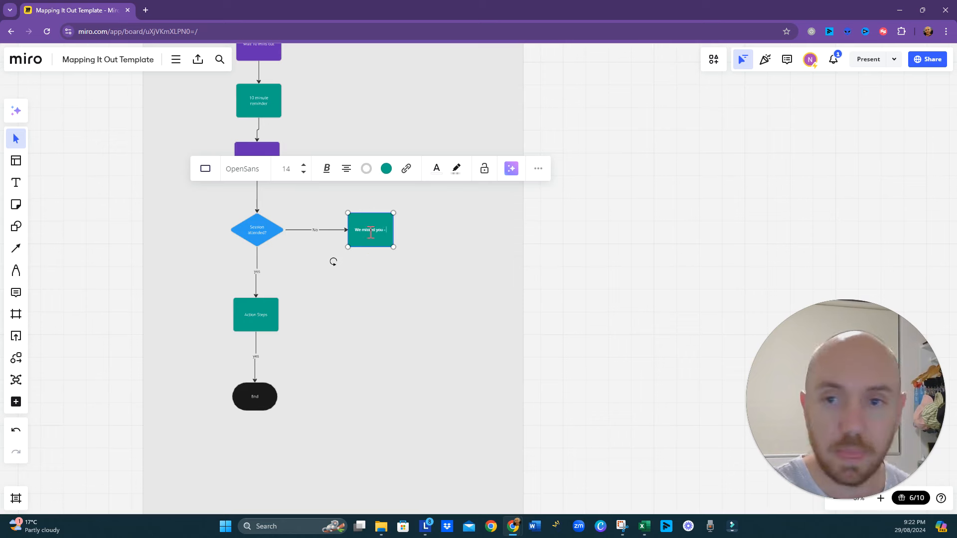
text( Rebooking Email)
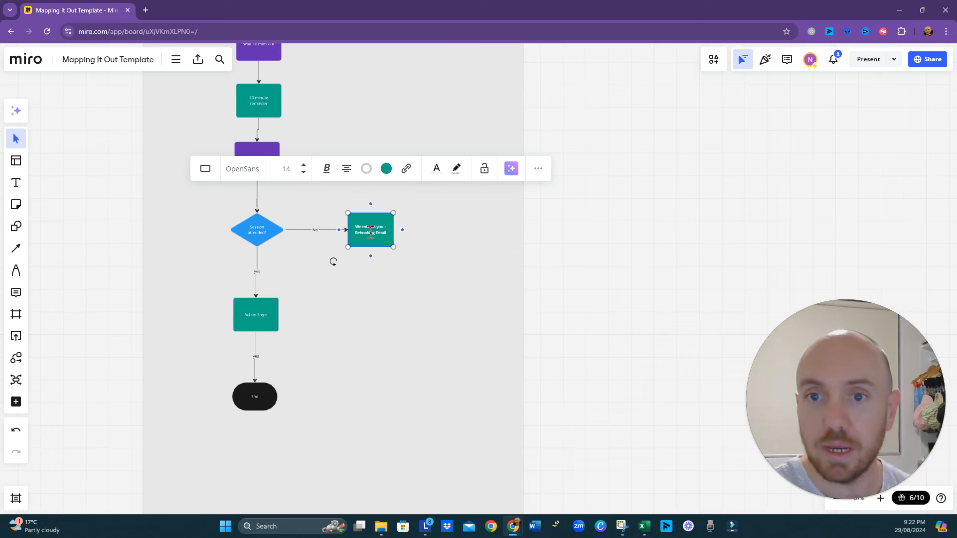
click(358, 351)
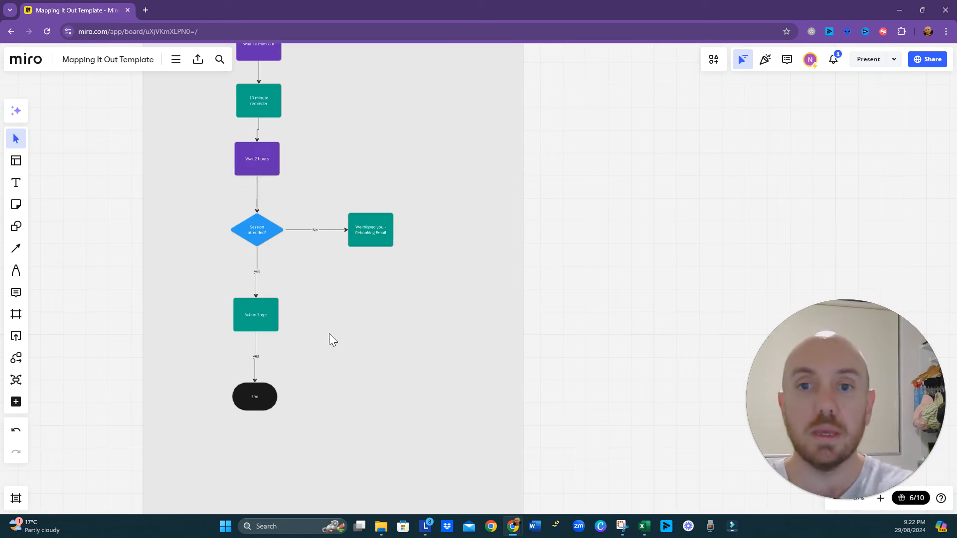
drag(362, 271, 348, 290)
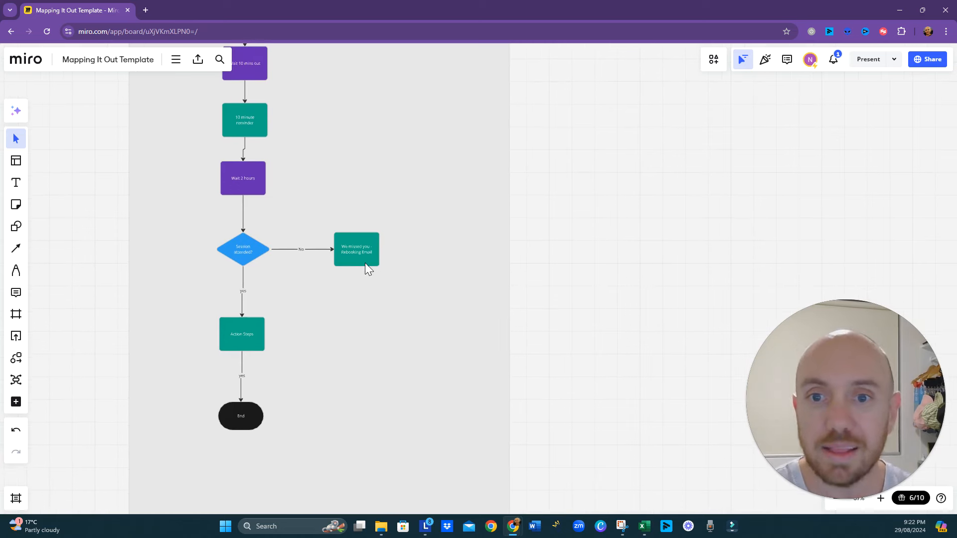
click(364, 265)
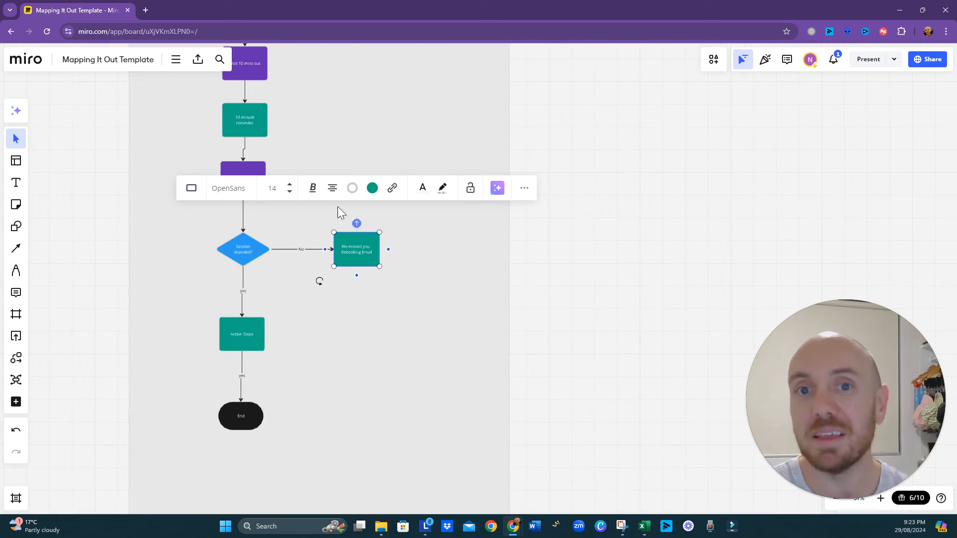
- Compare the automation's attended and no-show branches with the clarity session stages on the customer journey map
scroll(337, 206, up, 5)
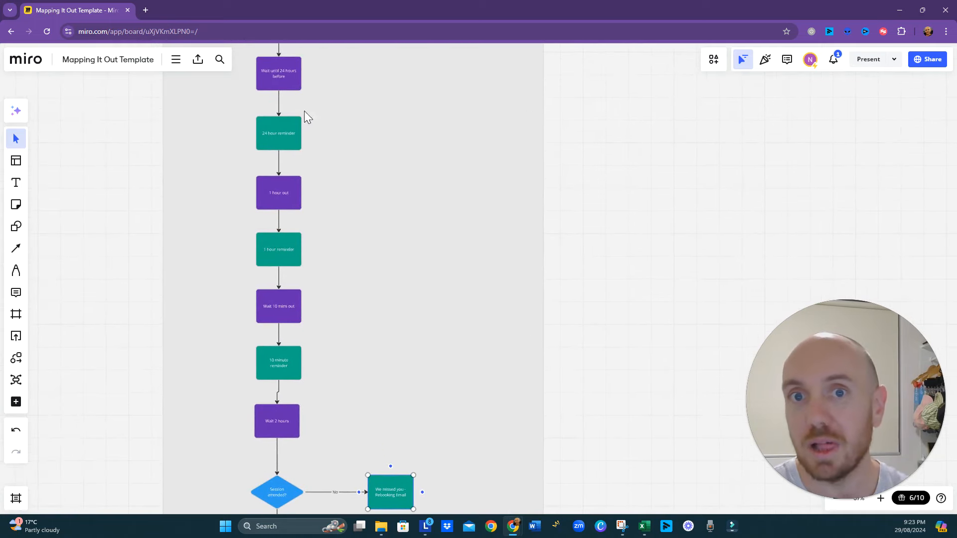
scroll(360, 352, down, 5)
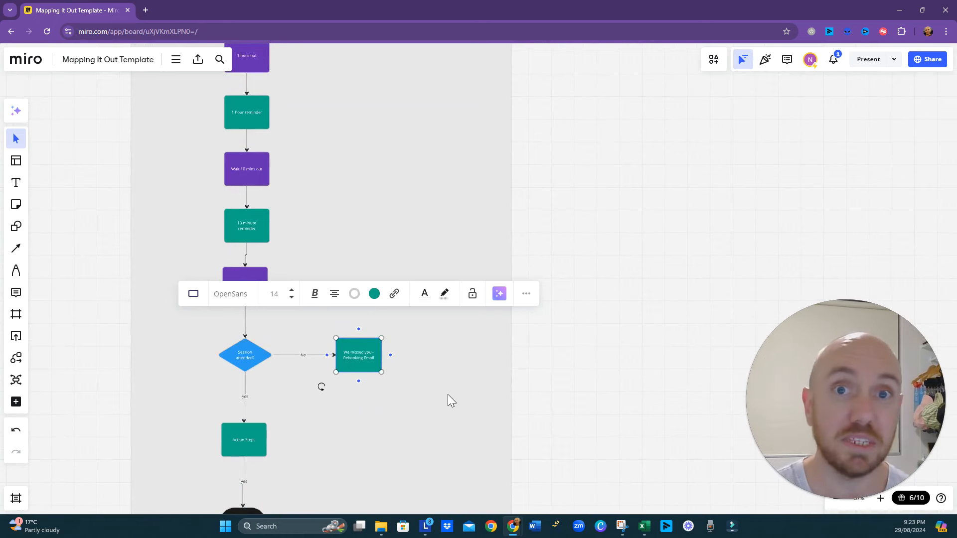
drag(372, 456, 408, 391)
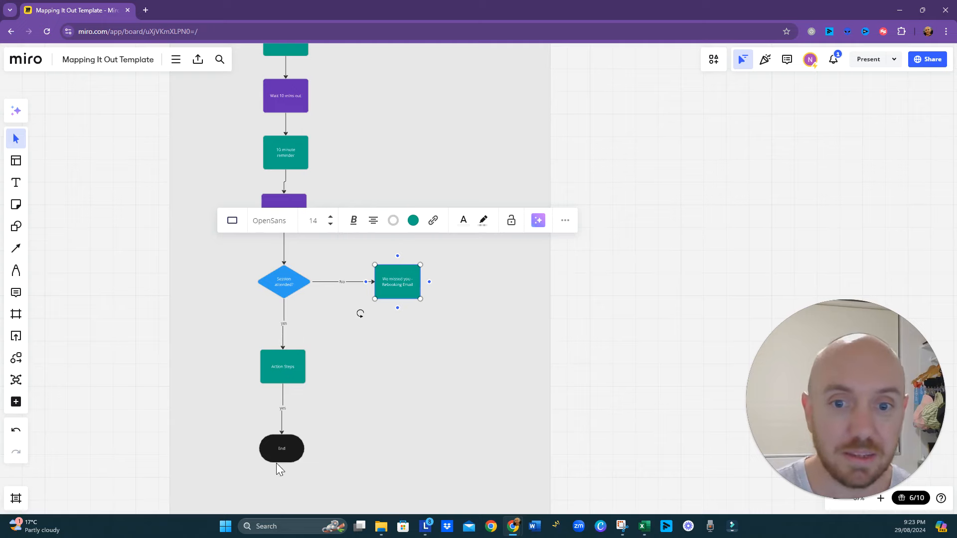
scroll(471, 328, down, 3)
drag(498, 112, 454, 349)
drag(540, 113, 512, 303)
scroll(443, 204, up, 4)
scroll(442, 207, up, 2)
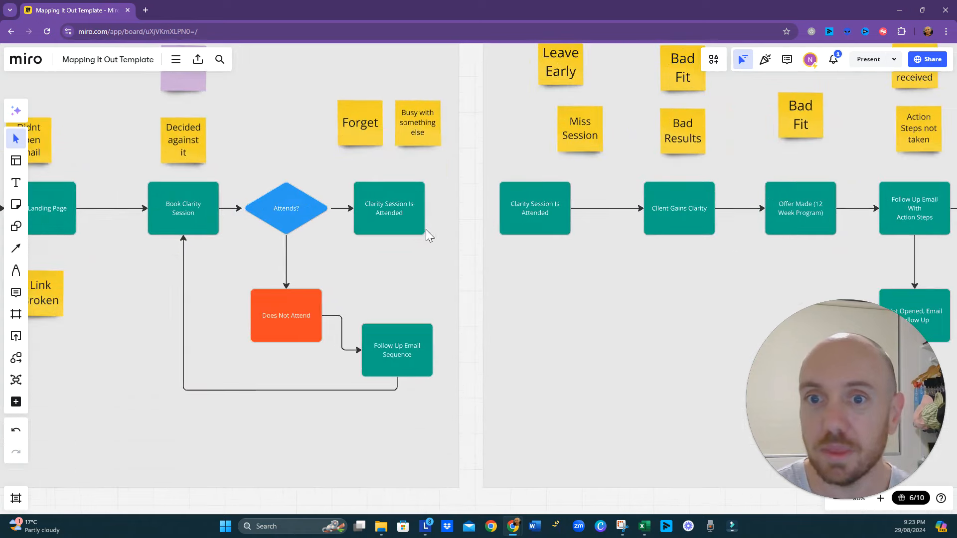
drag(593, 262, 452, 268)
drag(648, 241, 629, 278)
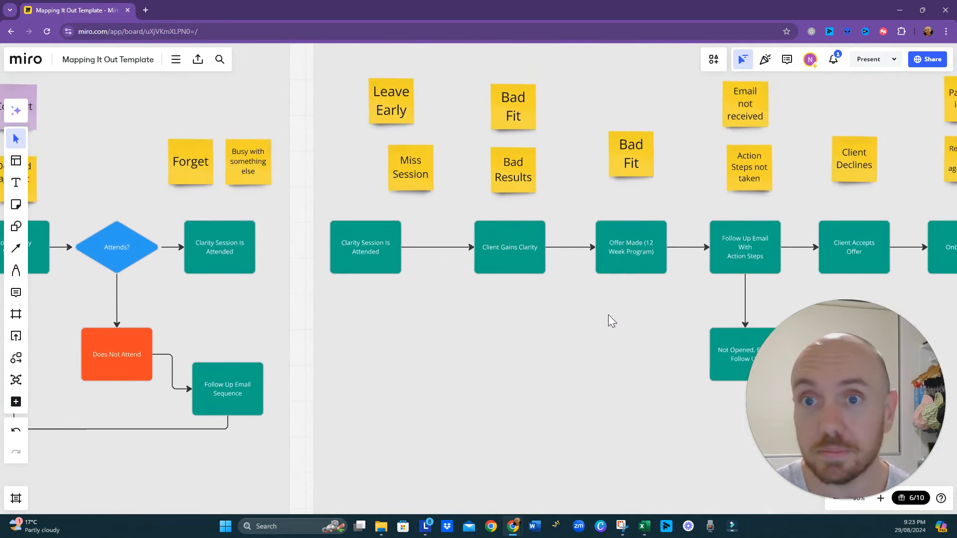
scroll(350, 381, down, 15)
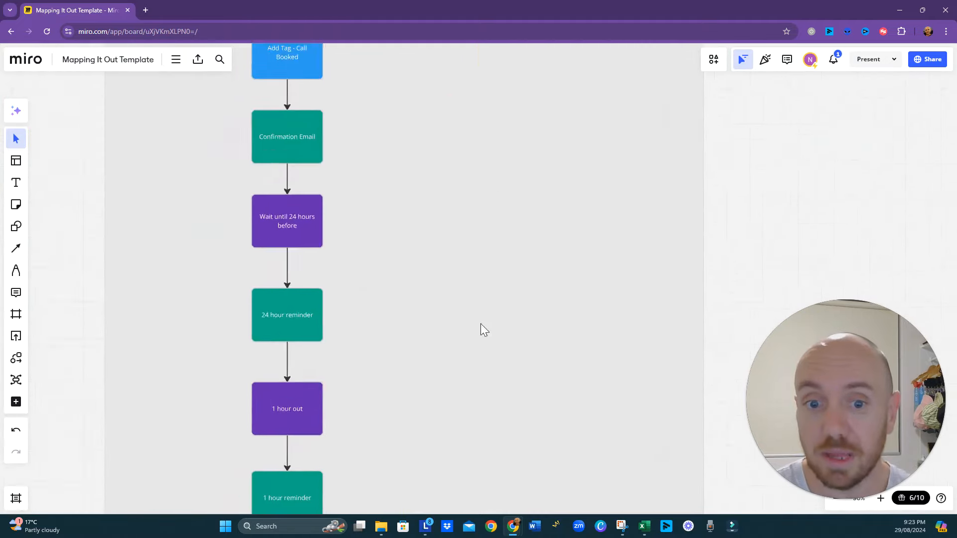
scroll(436, 177, down, 12)
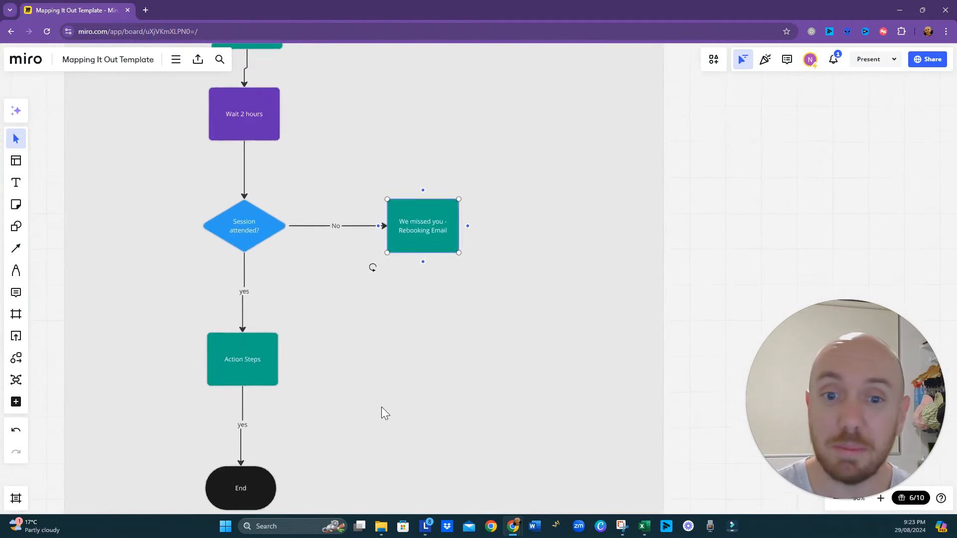
scroll(348, 281, down, 1)
scroll(361, 348, up, 3)
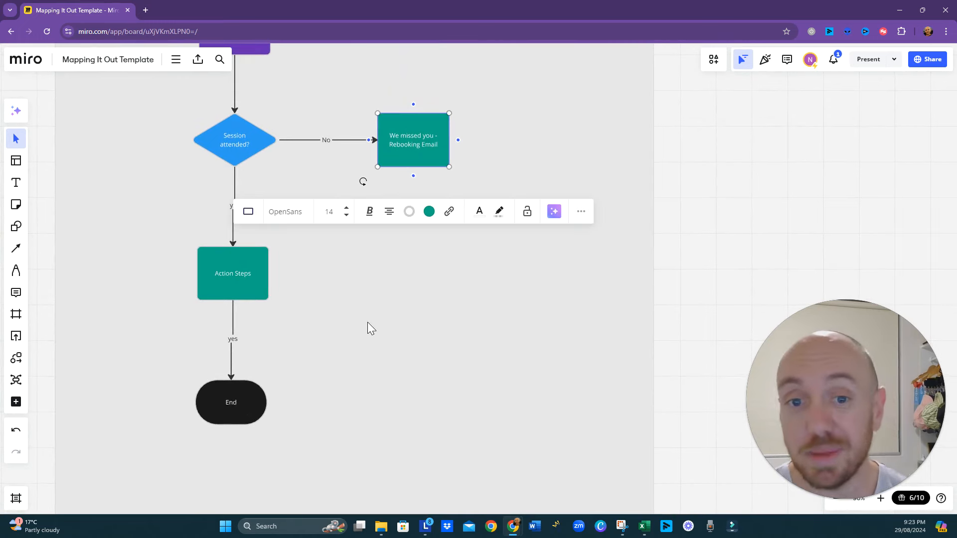
- Review the whole automation flow from the "Booked Session" start through the reminders to the "End" shape
scroll(367, 322, down, 5)
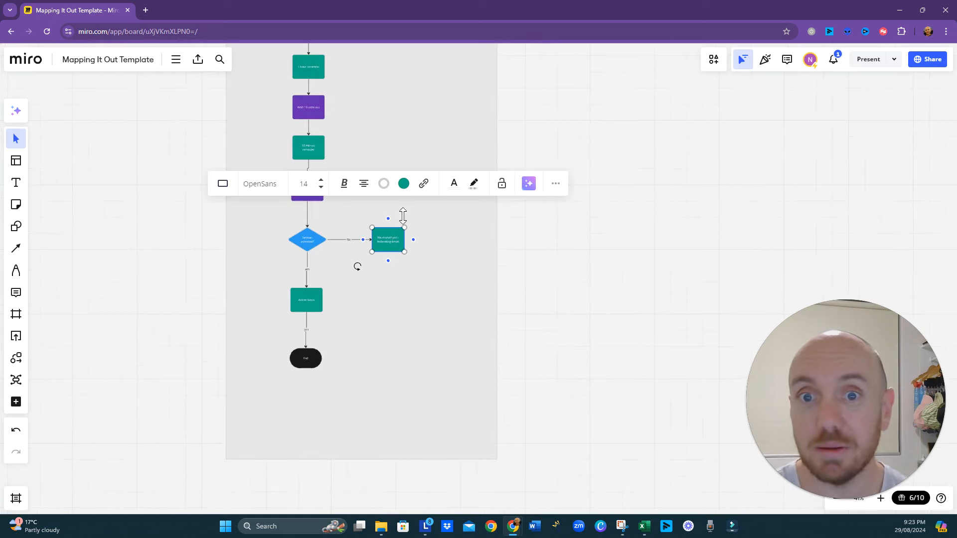
click(413, 123)
drag(413, 123, 391, 298)
scroll(381, 226, up, 3)
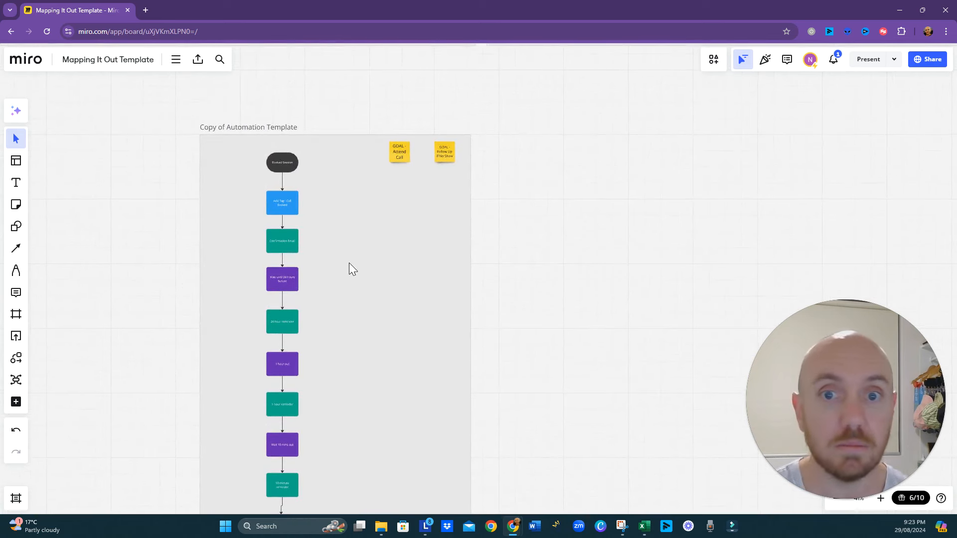
drag(361, 325, 371, 286)
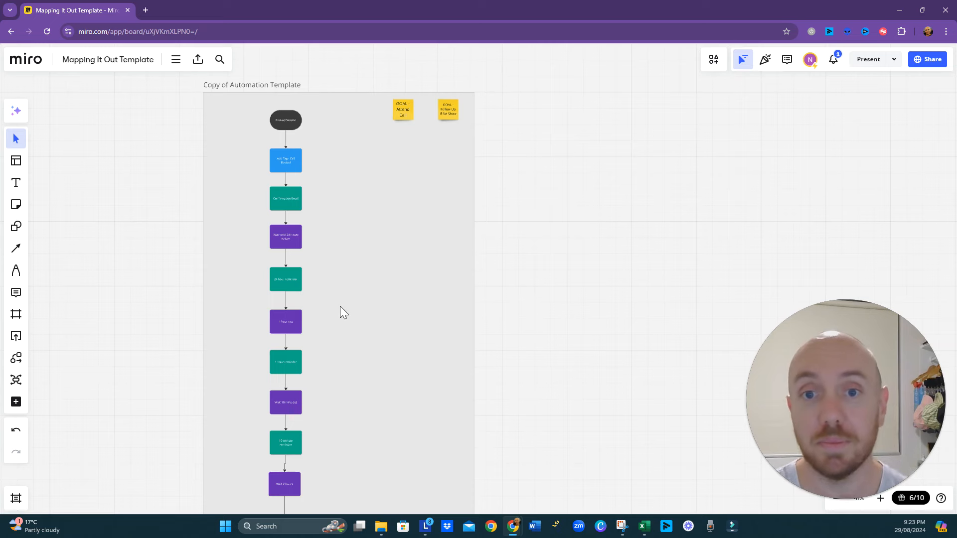
drag(342, 413, 321, 277)
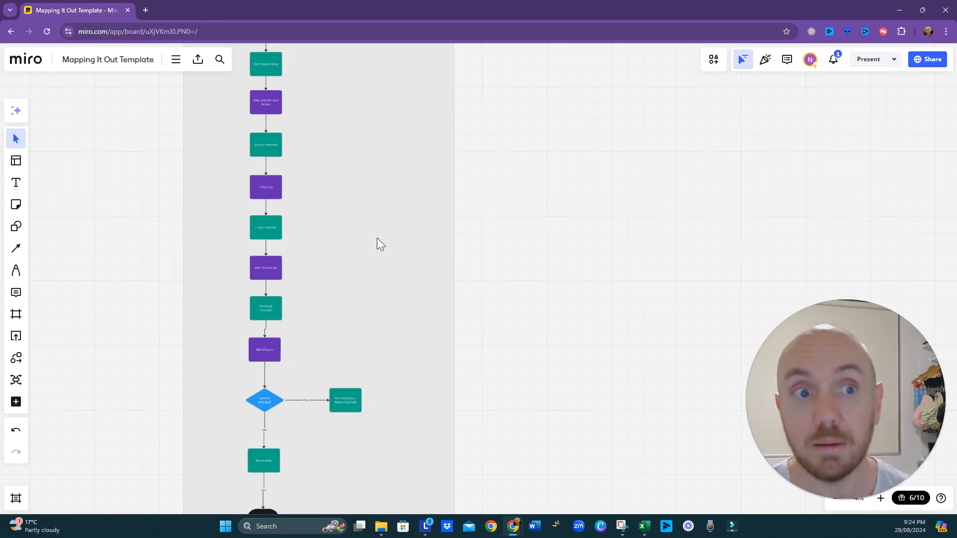
drag(378, 269, 367, 204)
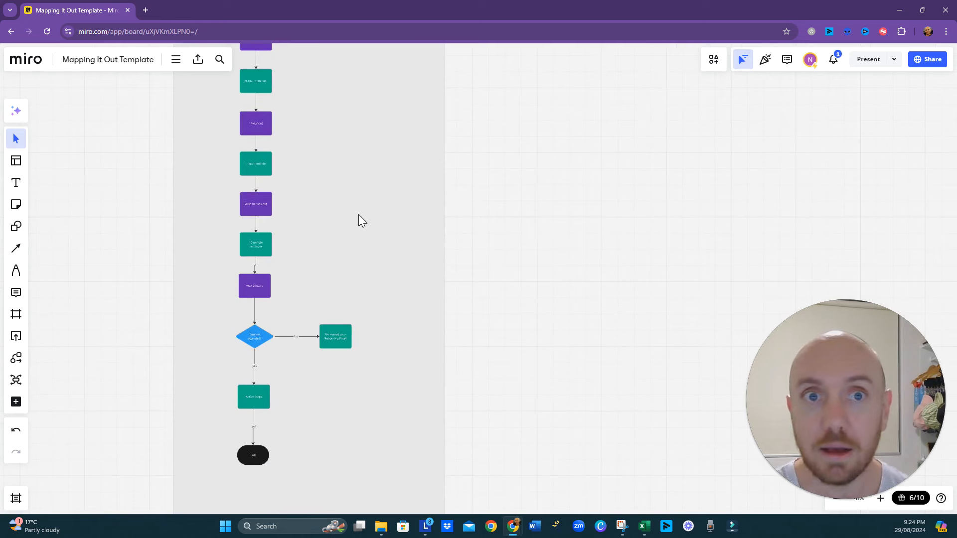
mouse_move(513, 526)
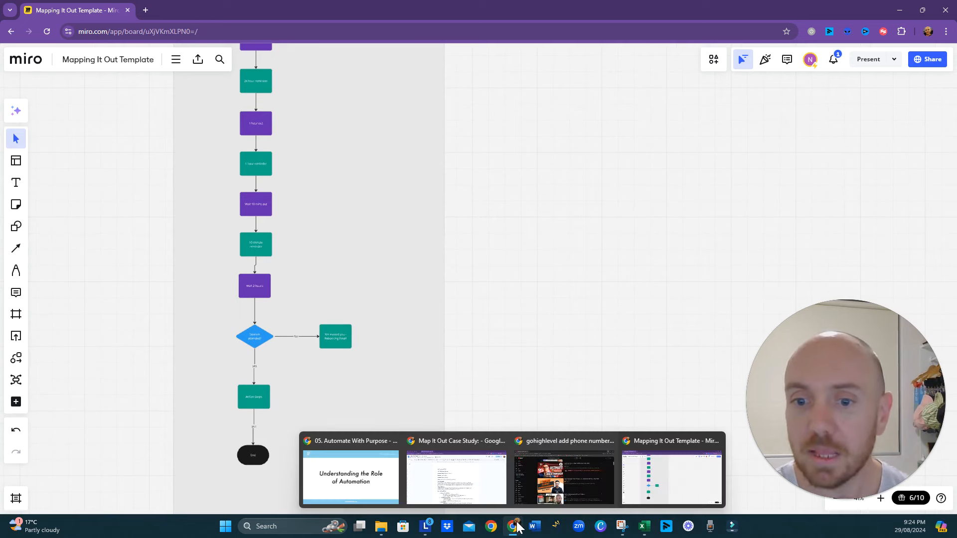
click(387, 479)
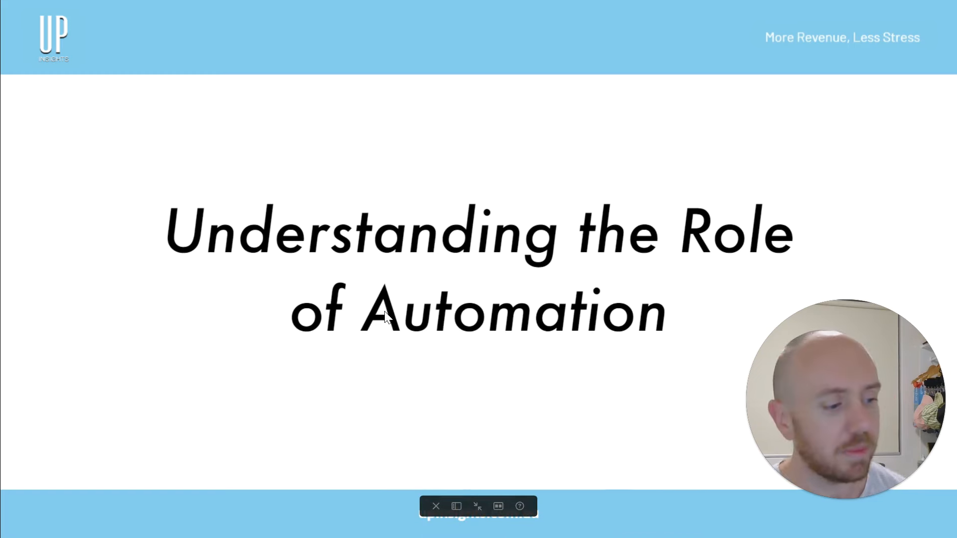
key(alt+Tab)
- Add a connected Process box to the right of the "We missed you - Rebooking Email" box and fill it blue
drag(336, 201, 369, 408)
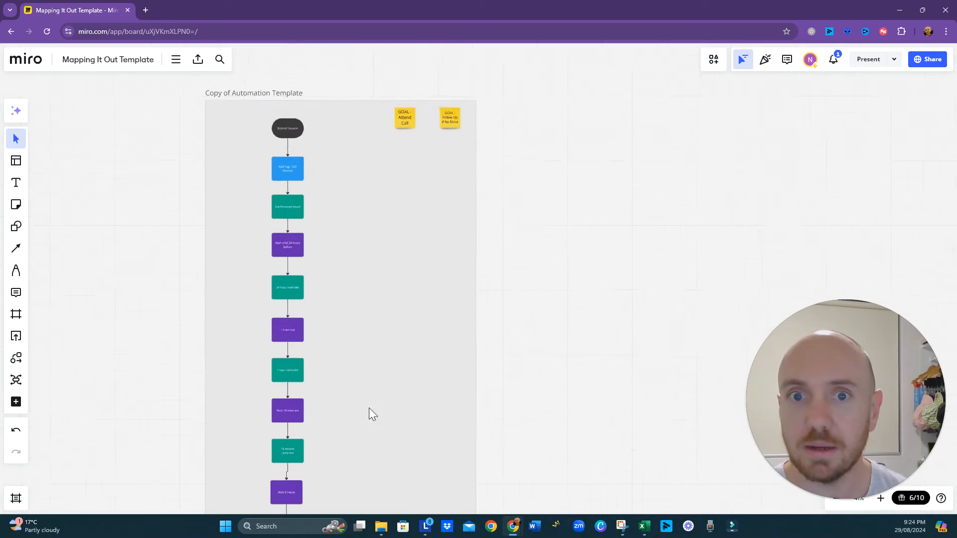
scroll(424, 196, up, 5)
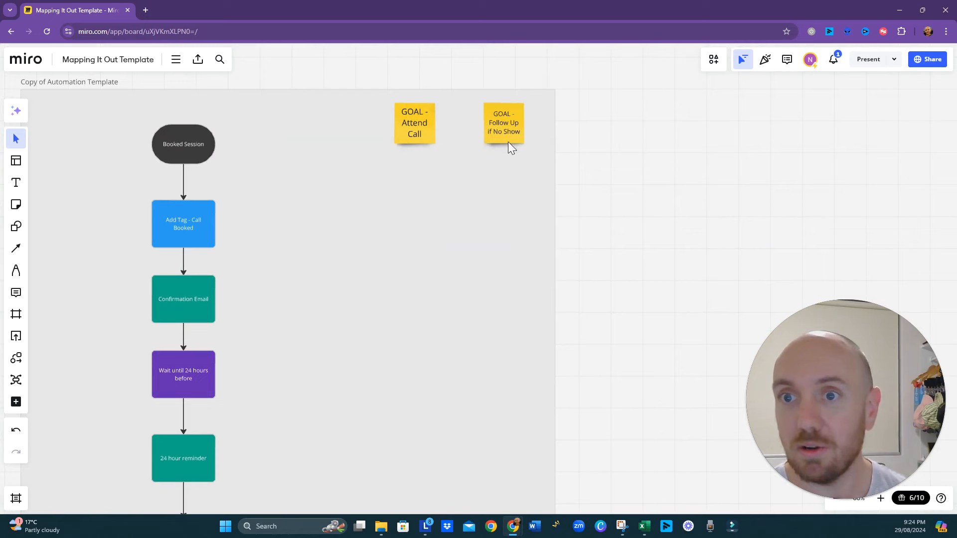
drag(263, 296, 352, 268)
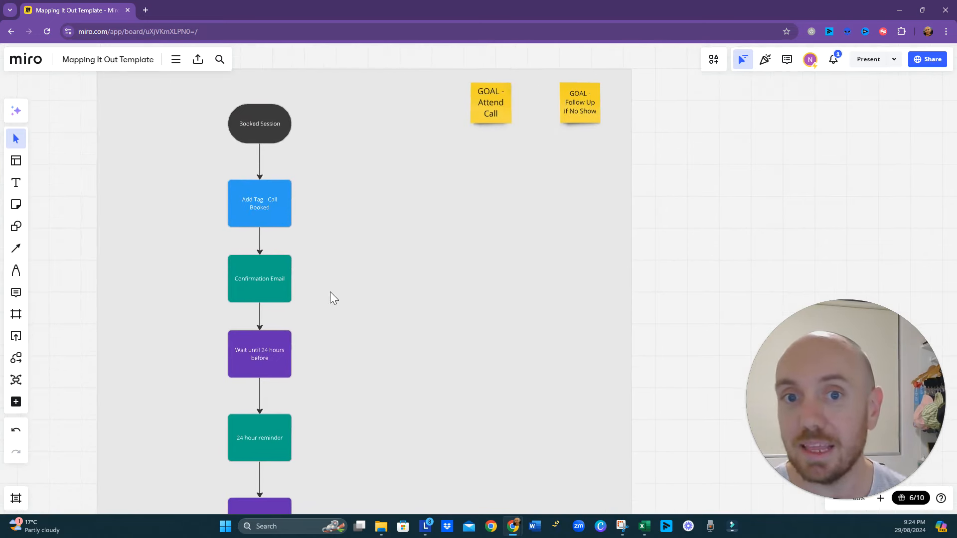
scroll(336, 348, down, 15)
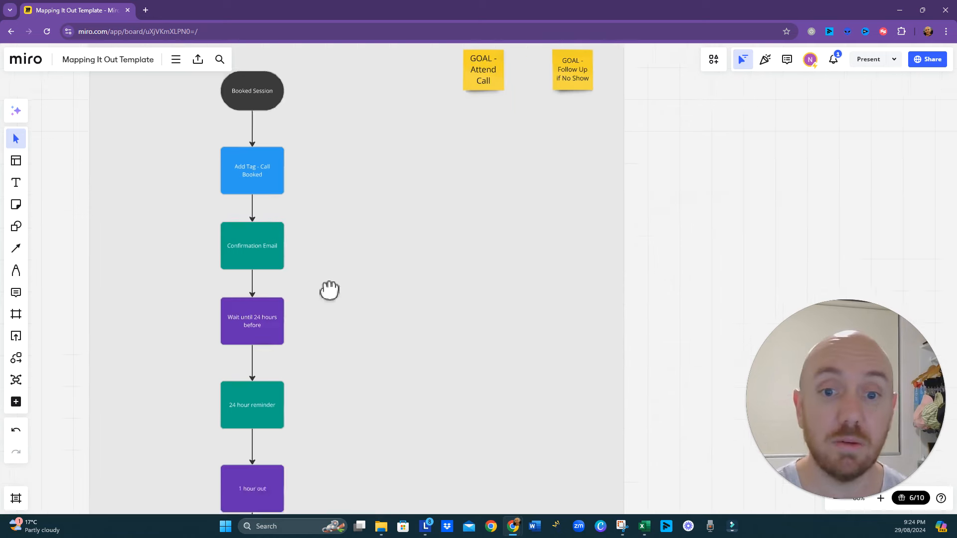
scroll(351, 329, down, 1)
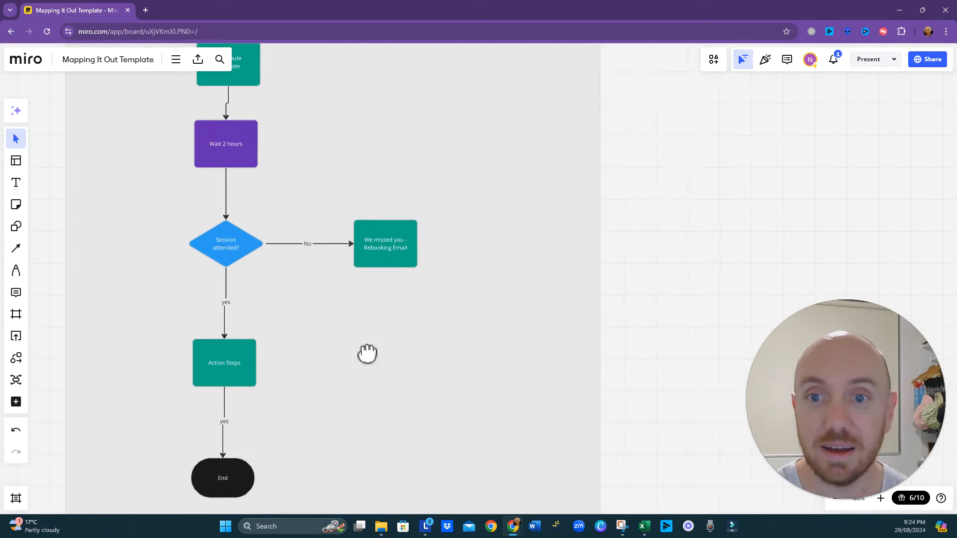
click(398, 261)
click(429, 247)
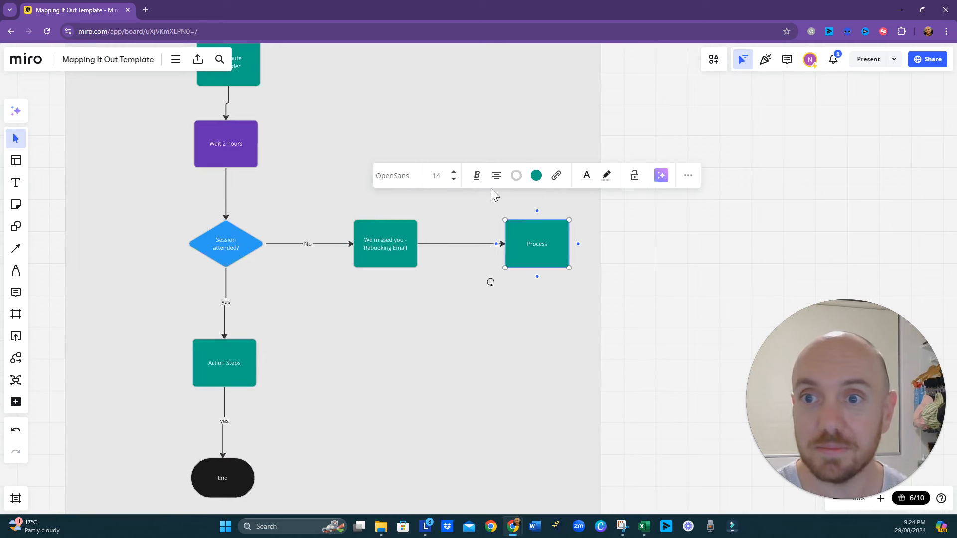
click(537, 177)
click(548, 296)
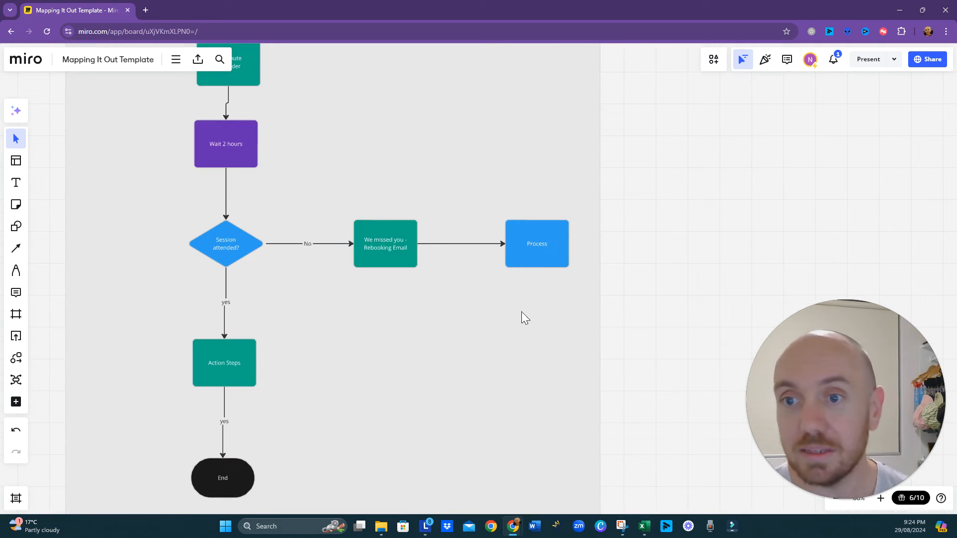
- Label the blue Process box after the rebooking email "Call Missed Tag"
double_click(535, 246)
text(Call Missed)
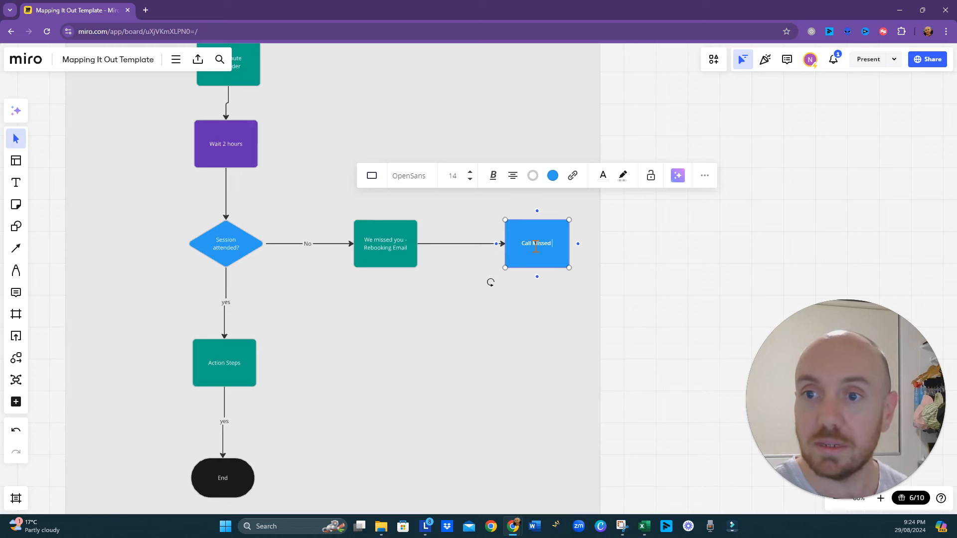
text( Tag)
click(269, 399)
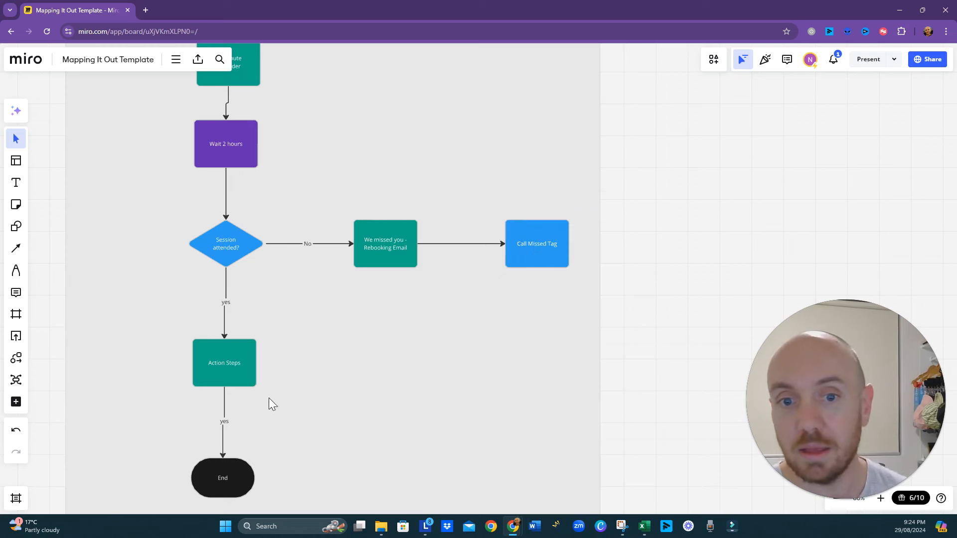
- Insert a Process box on the connector between "Action Steps" and "End" and fill it blue
click(241, 375)
scroll(319, 414, down, 2)
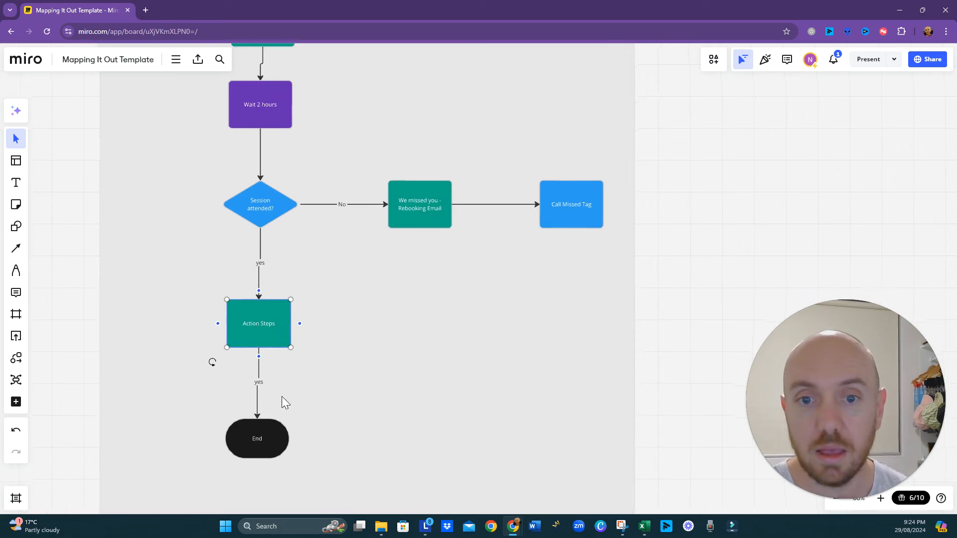
click(261, 380)
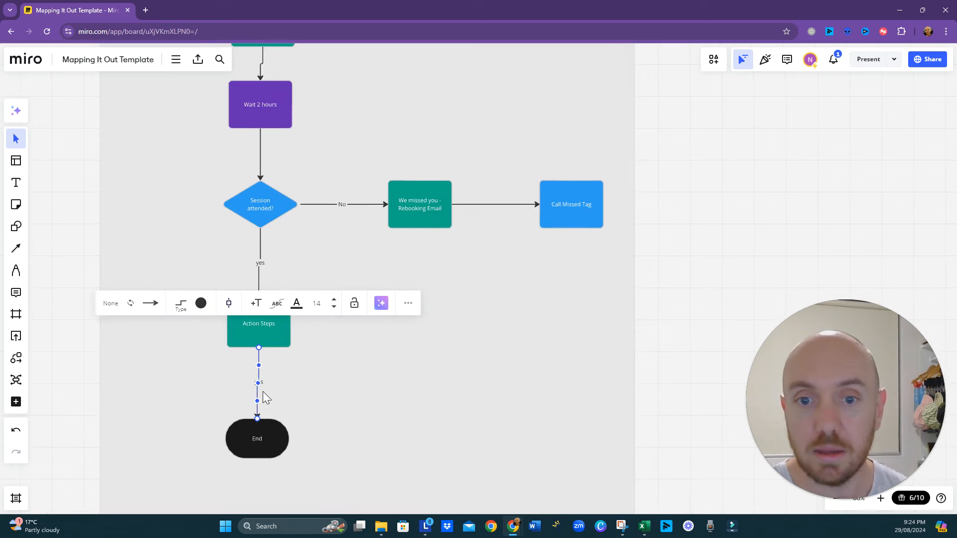
click(229, 305)
click(226, 352)
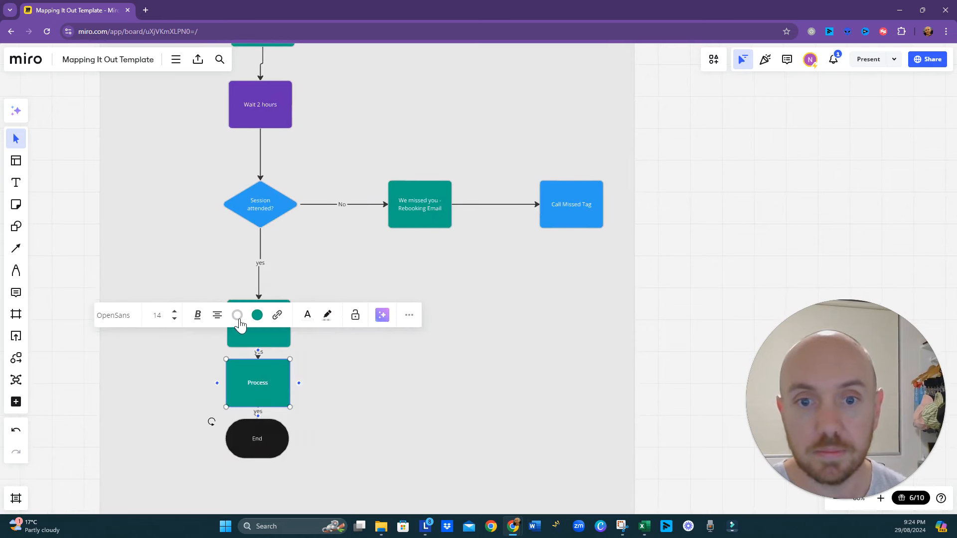
click(257, 319)
click(272, 433)
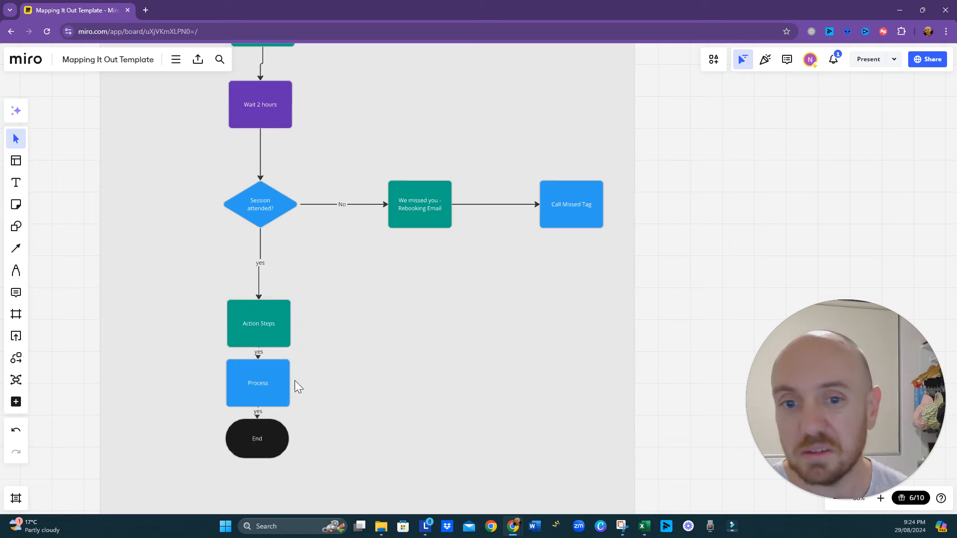
- Label the blue Process box below "Action Steps" "call Showed Tag"
double_click(259, 384)
text(call Showed Tag)
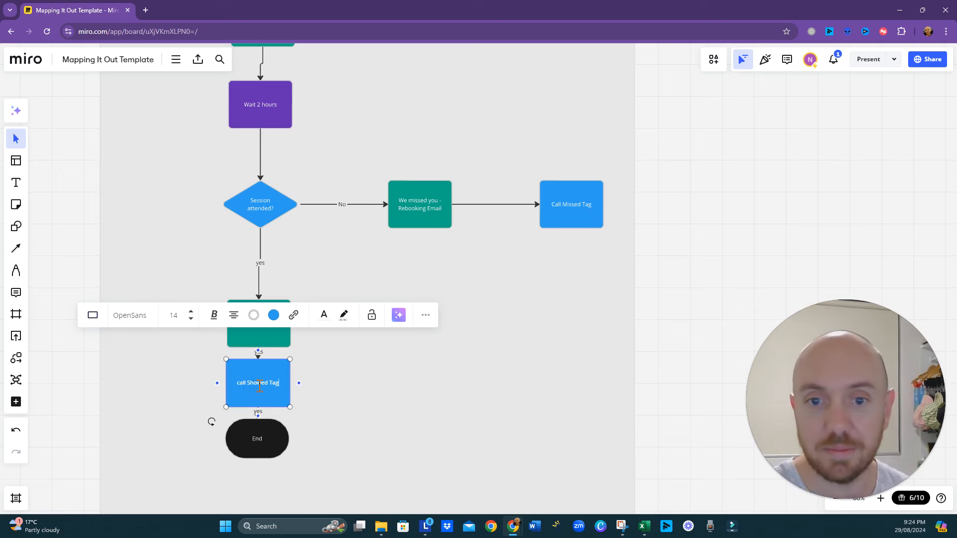
click(361, 390)
- Space out the "yes" branch by moving the "End" shape lower and the "Action Steps" box higher
click(265, 437)
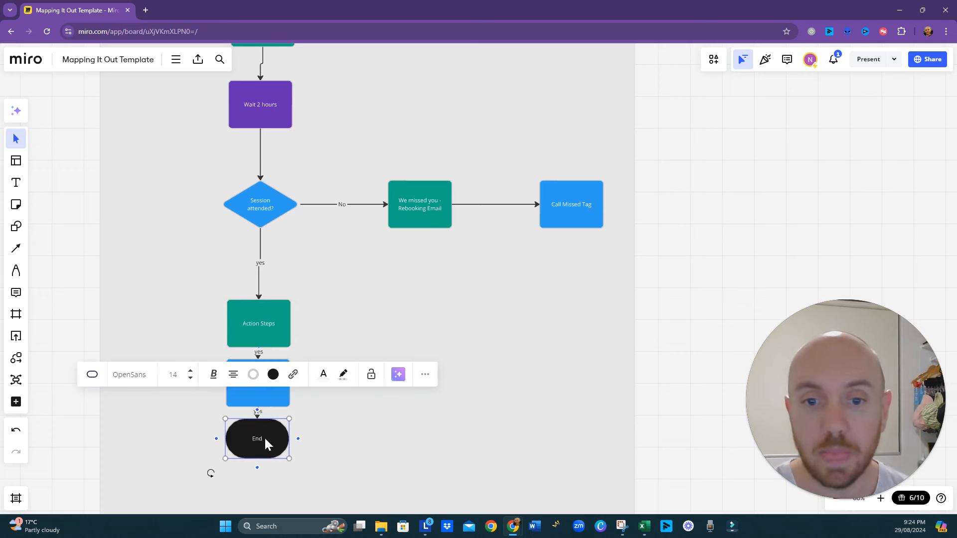
drag(264, 436, 258, 485)
click(277, 326)
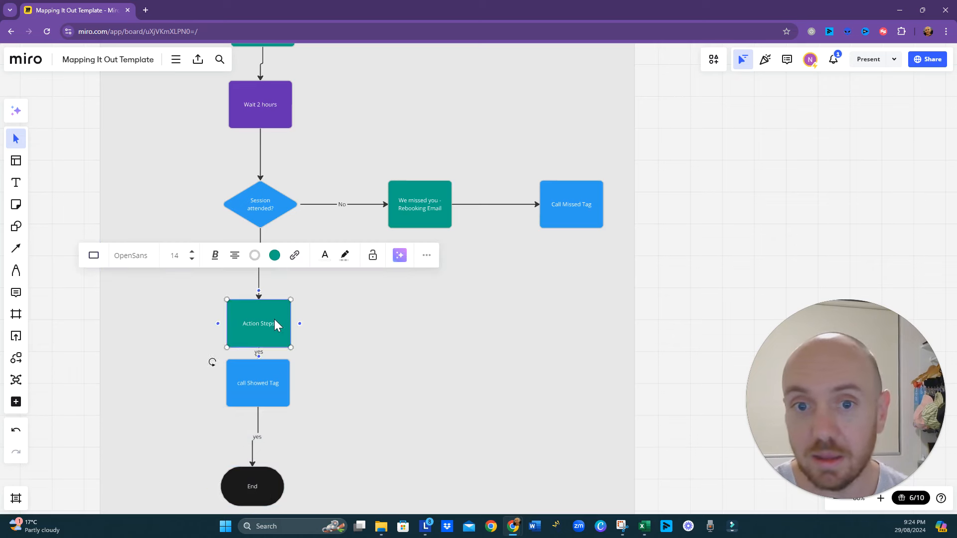
drag(274, 319, 295, 297)
click(406, 314)
- Review the automation flow from the reminders through the tagged attended and no-show branches
scroll(398, 349, up, 3)
drag(393, 403, 392, 431)
scroll(354, 180, down, 5)
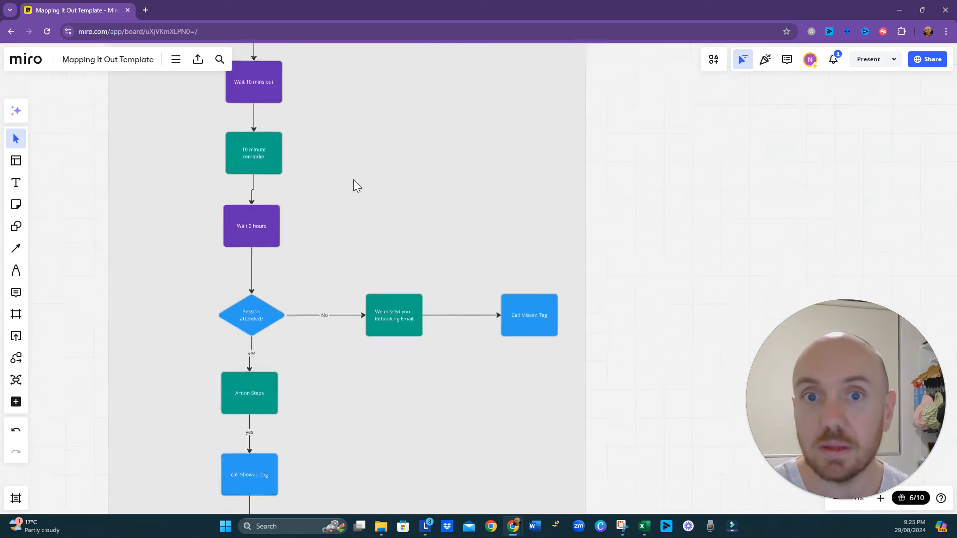
drag(347, 109, 366, 267)
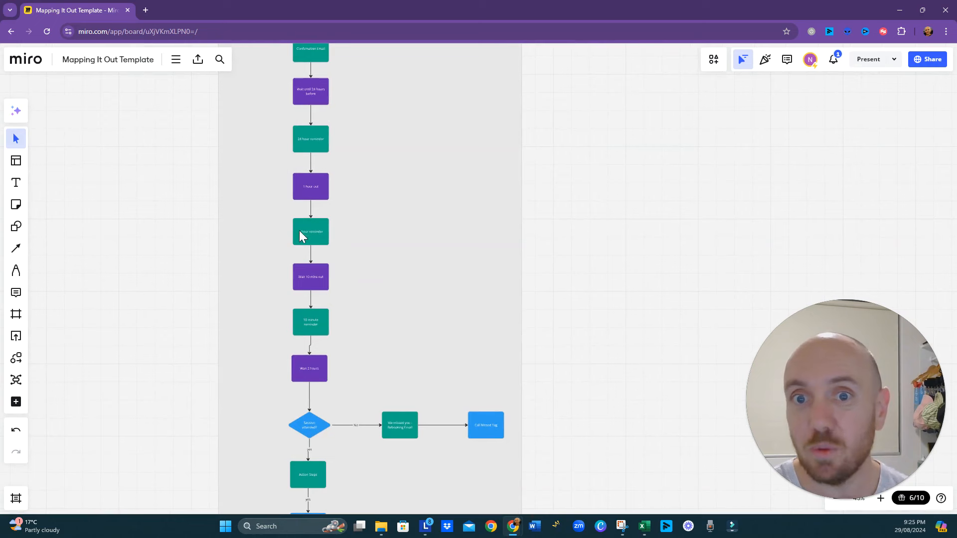
drag(407, 423, 384, 349)
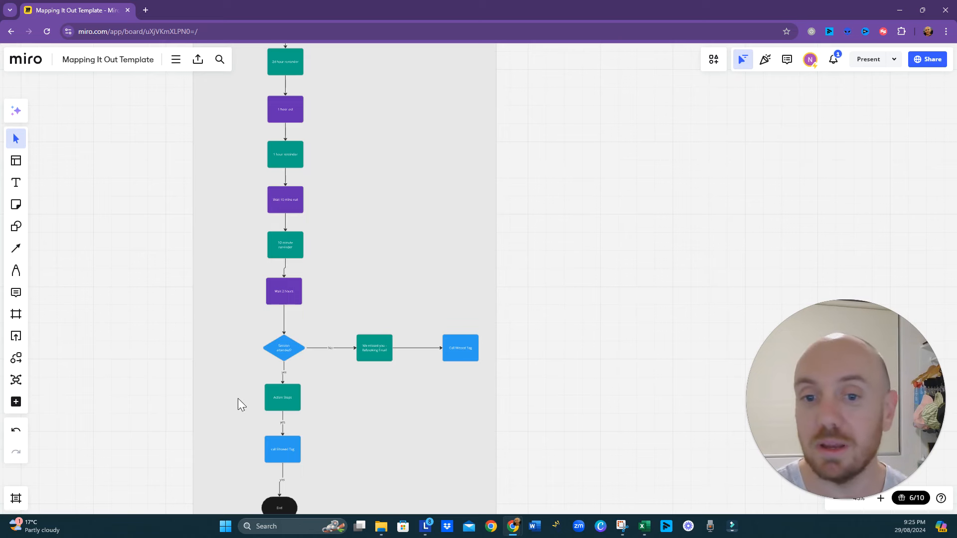
scroll(244, 418, down, 1)
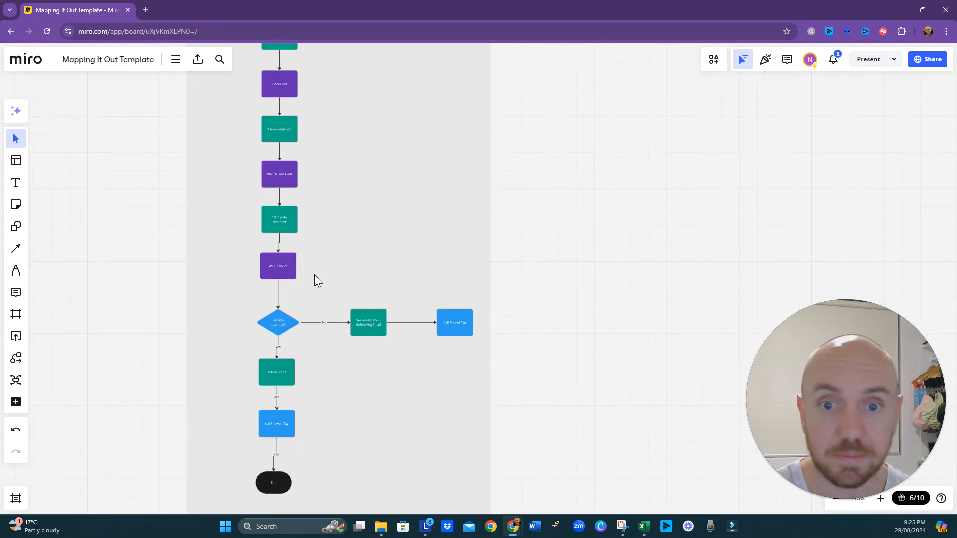
- Review the full automation flow in the Copy of Automation Template frame, from the booked session to the attendance decision and its branches
scroll(342, 220, up, 5)
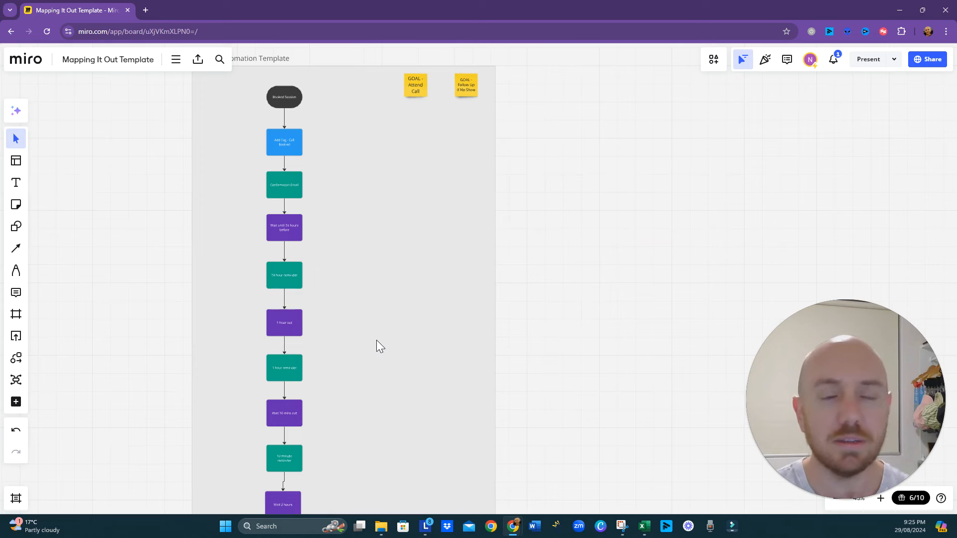
scroll(376, 340, down, 3)
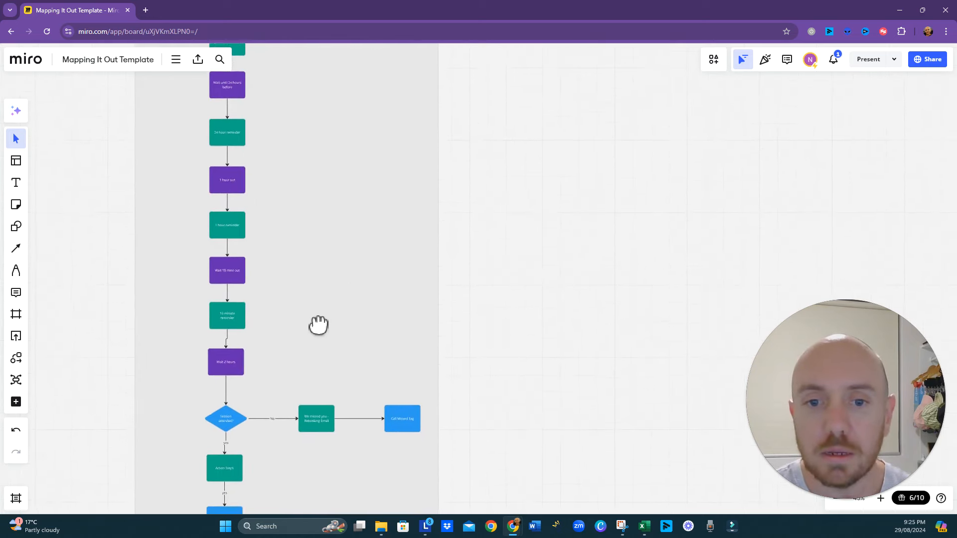
drag(319, 325, 320, 289)
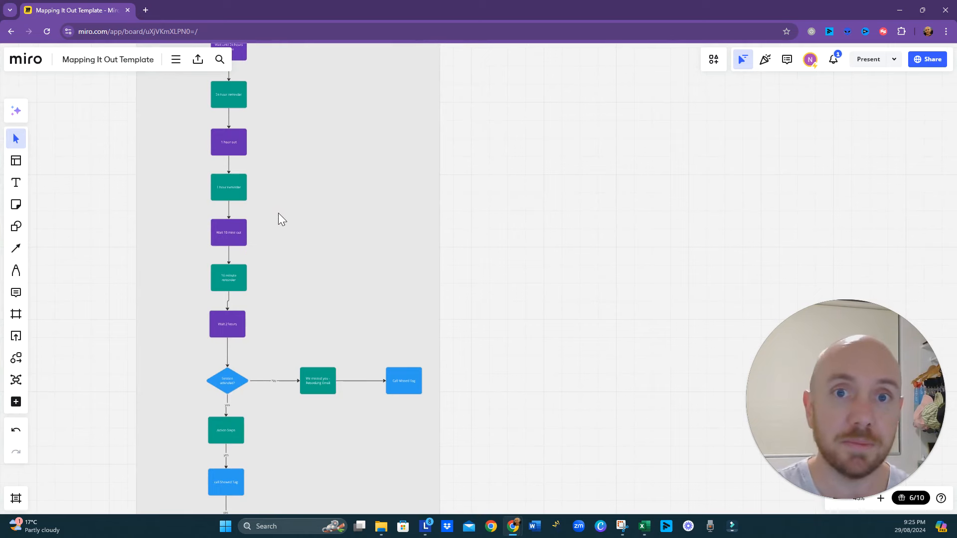
scroll(282, 249, up, 4)
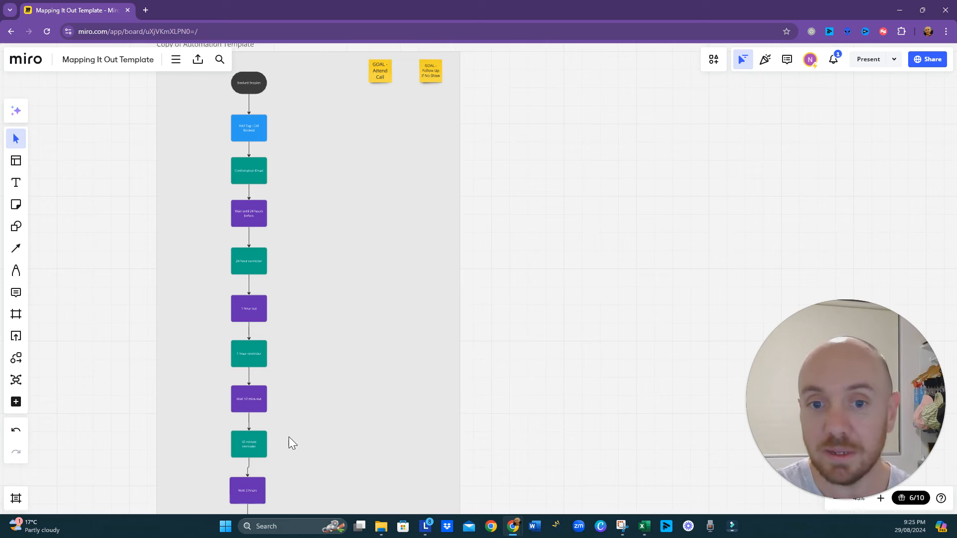
drag(289, 437, 295, 342)
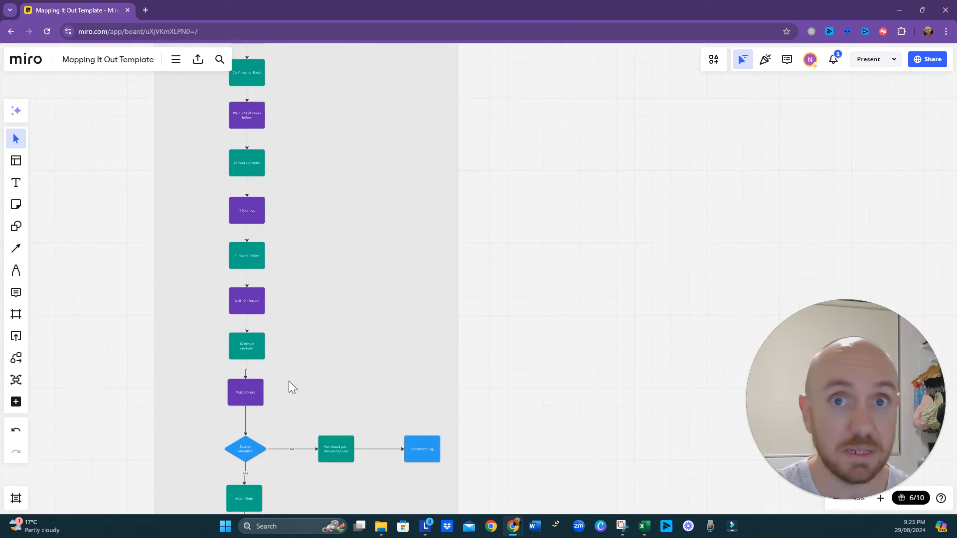
drag(286, 163, 314, 334)
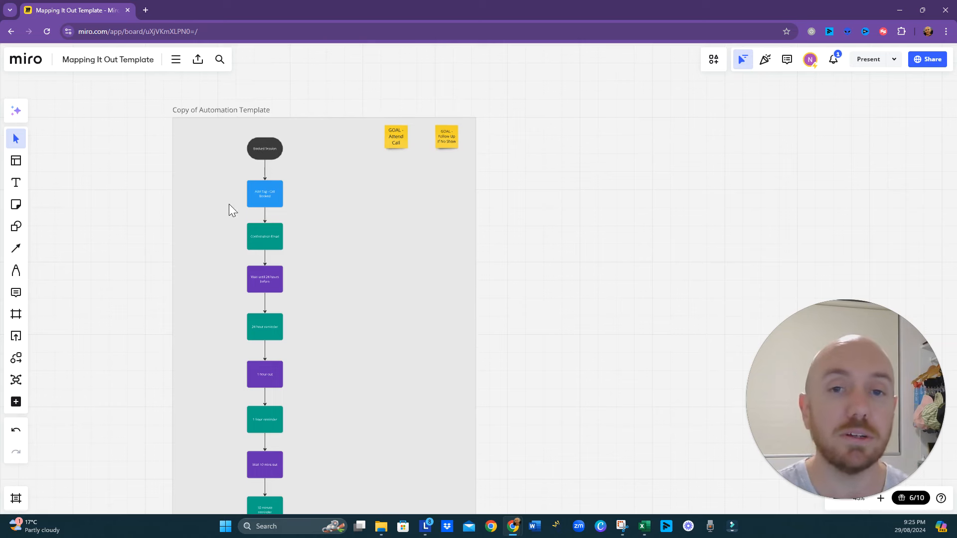
drag(358, 319, 312, 200)
drag(298, 315, 304, 277)
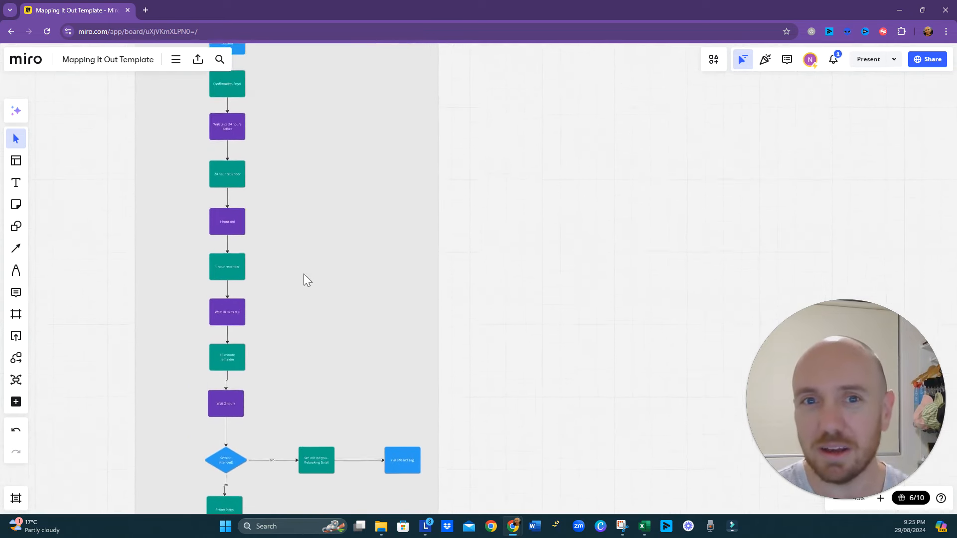
drag(274, 160, 280, 251)
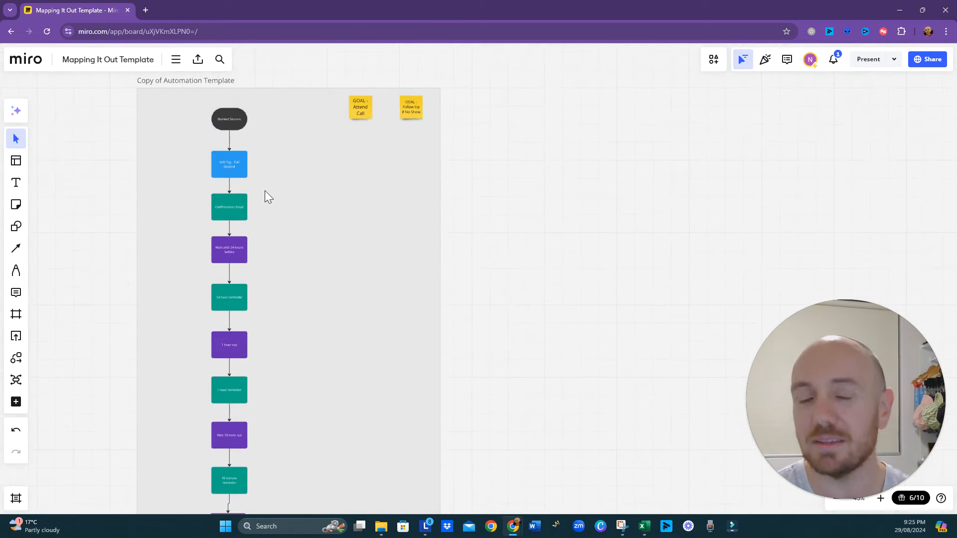
drag(311, 246, 316, 277)
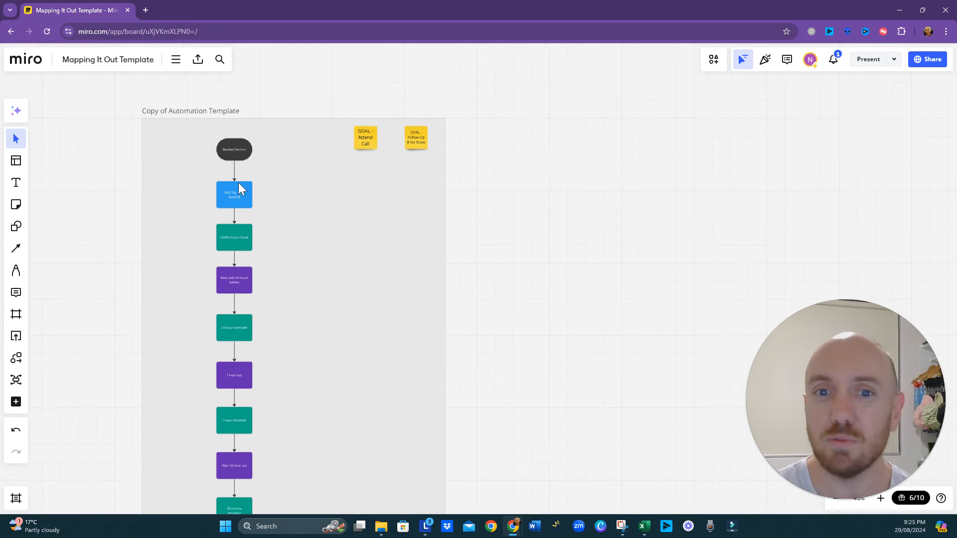
- Examine the whole automation frame alongside the Reverse Route and Forward Momentum process maps on the board
scroll(292, 274, down, 5)
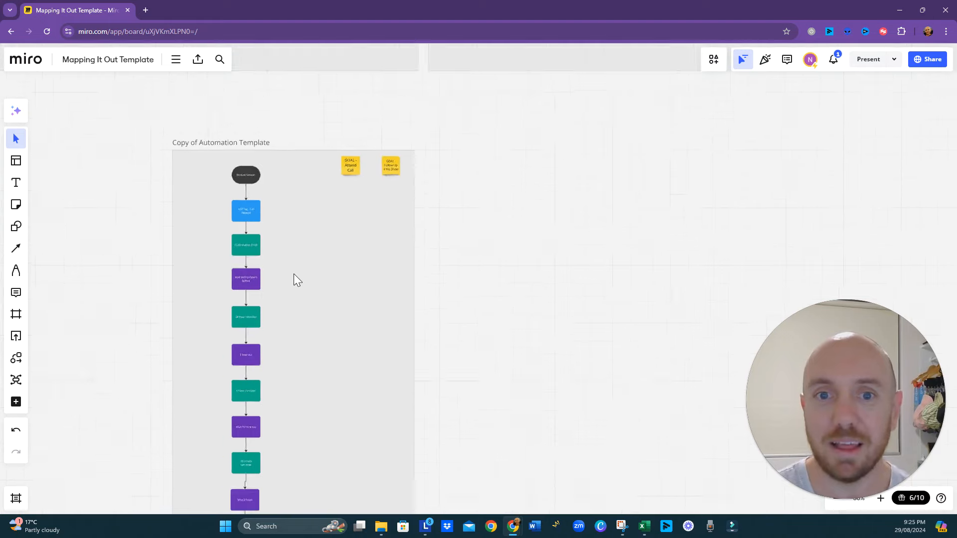
drag(309, 303, 306, 273)
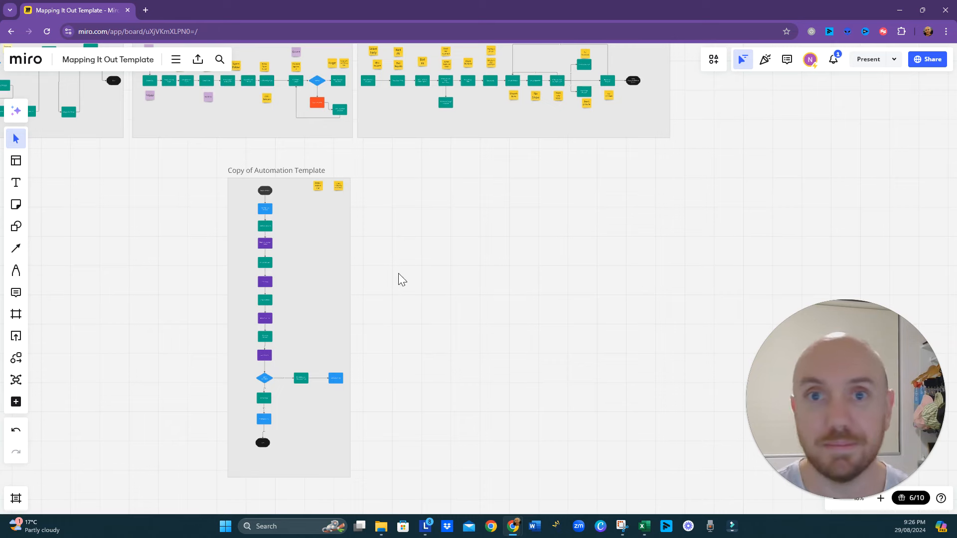
scroll(360, 306, up, 3)
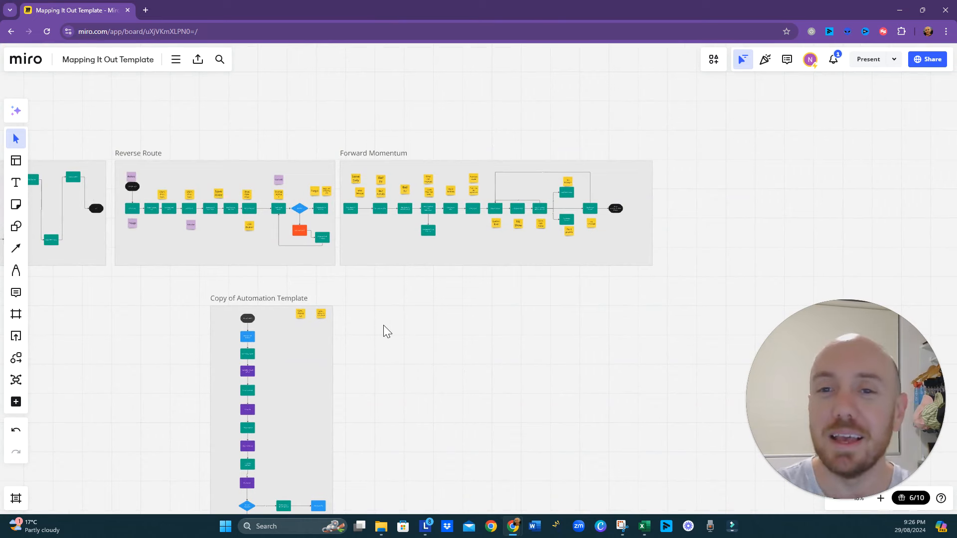
drag(384, 326, 366, 333)
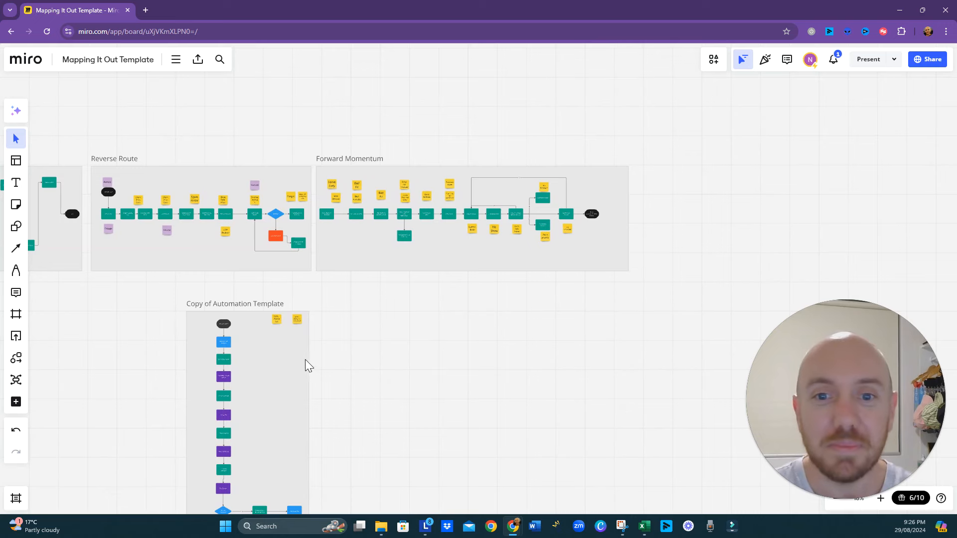
scroll(301, 347, up, 3)
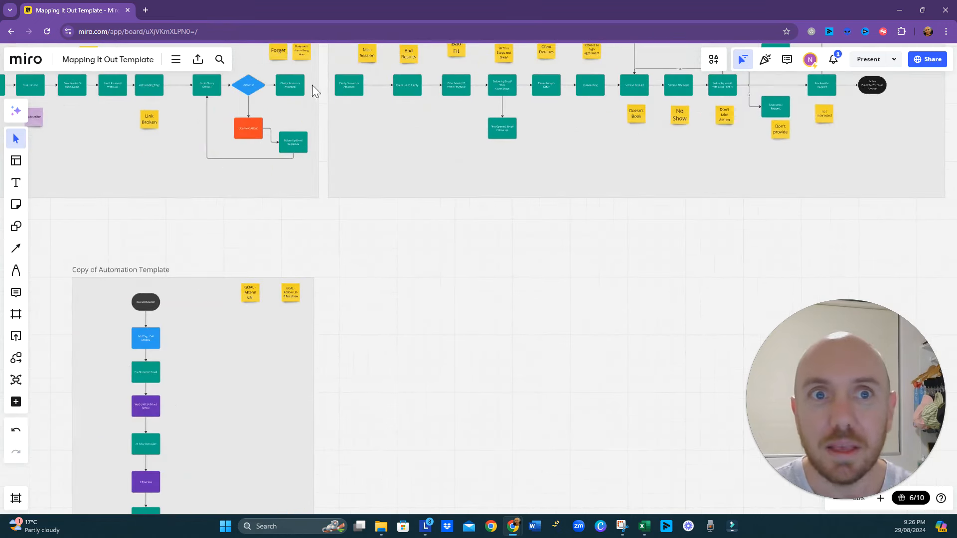
- Switch from the Miro board to the slide presentation and advance past the "Understanding the Role of Automation" title slide
click(895, 12)
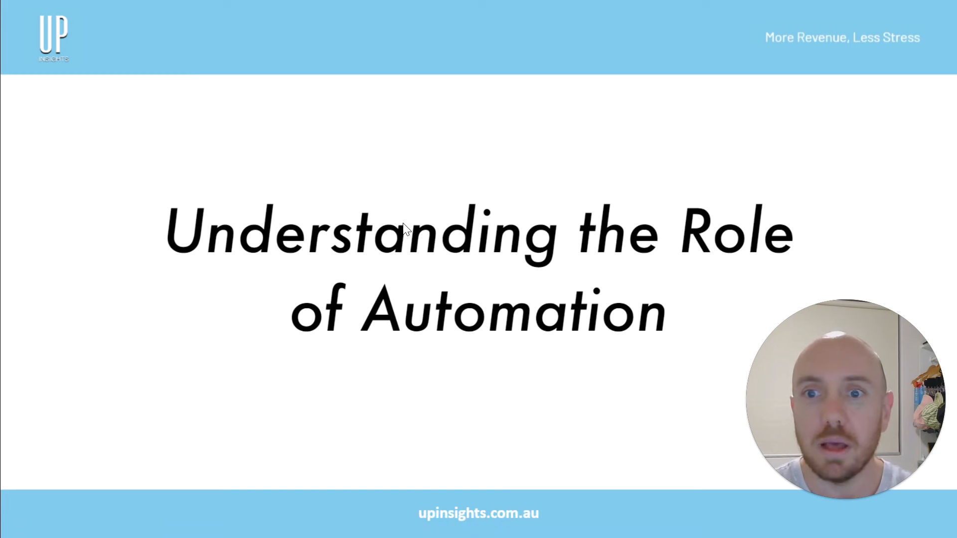
click(402, 156)
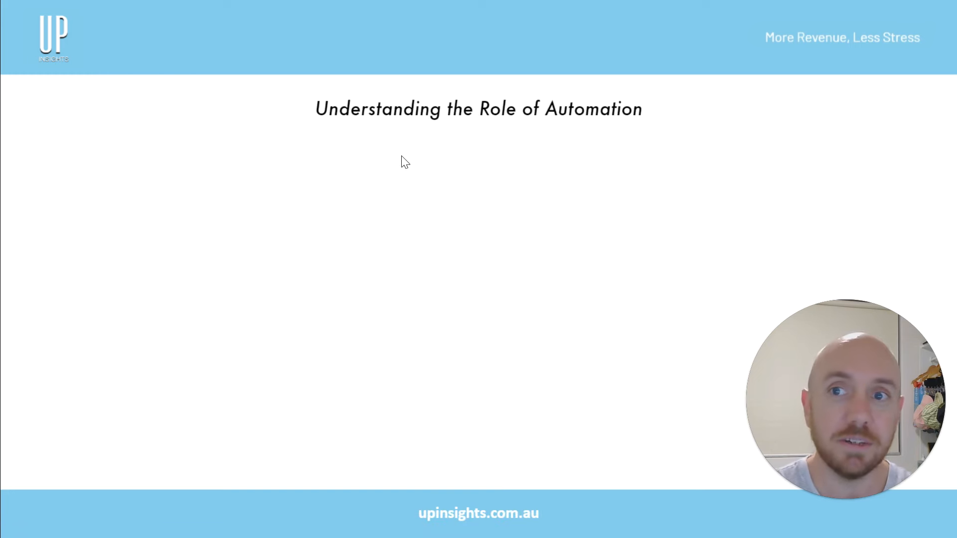
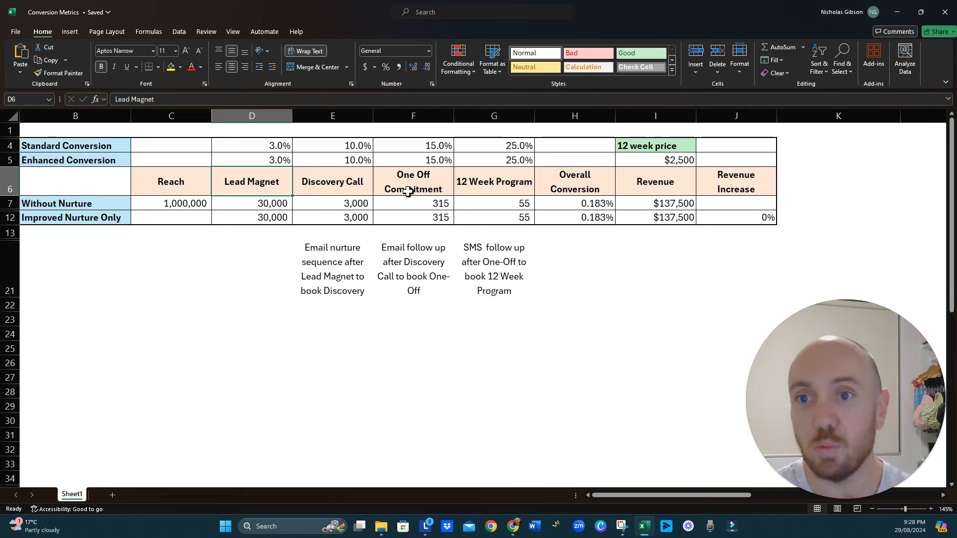
- Review the Enhanced Conversion rates and Without Nurture figures for each funnel stage, including the overall conversion
click(517, 159)
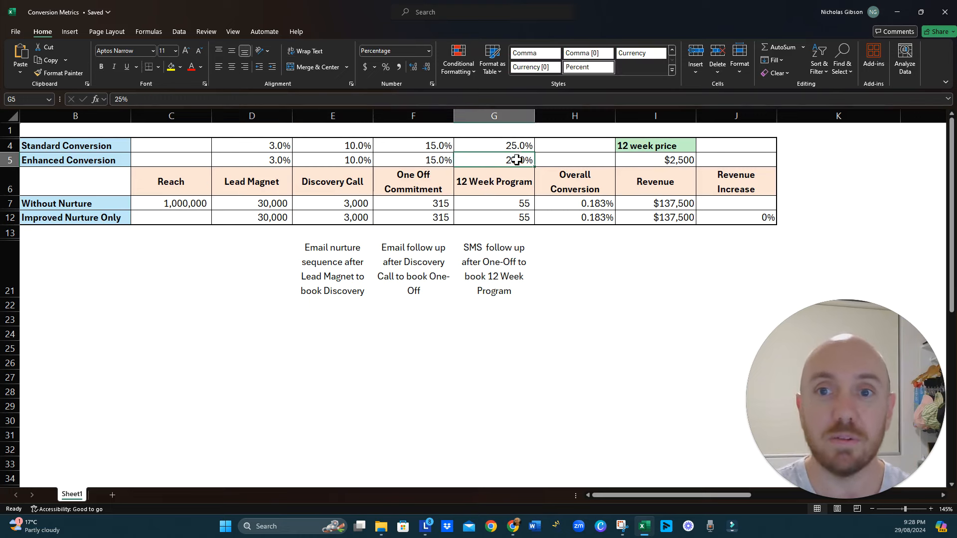
click(438, 160)
click(350, 160)
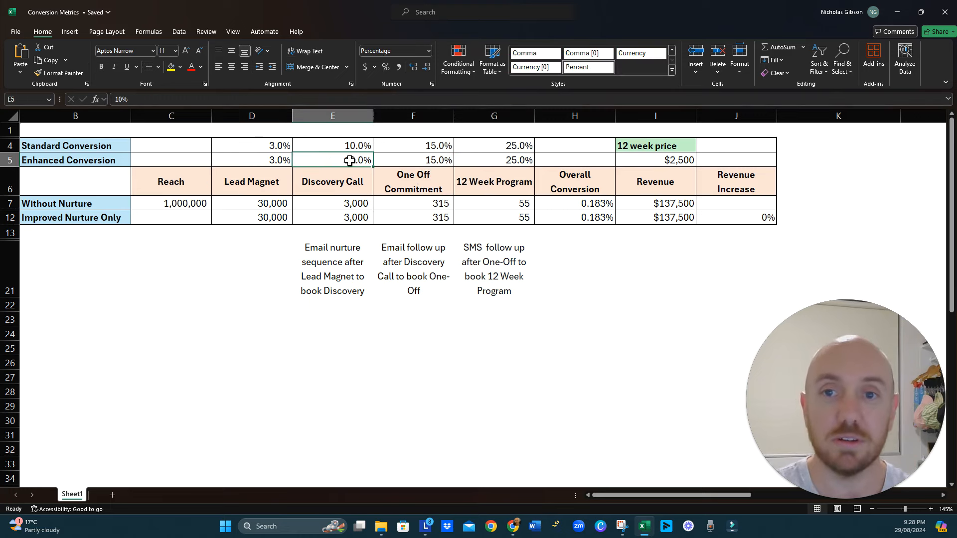
click(244, 164)
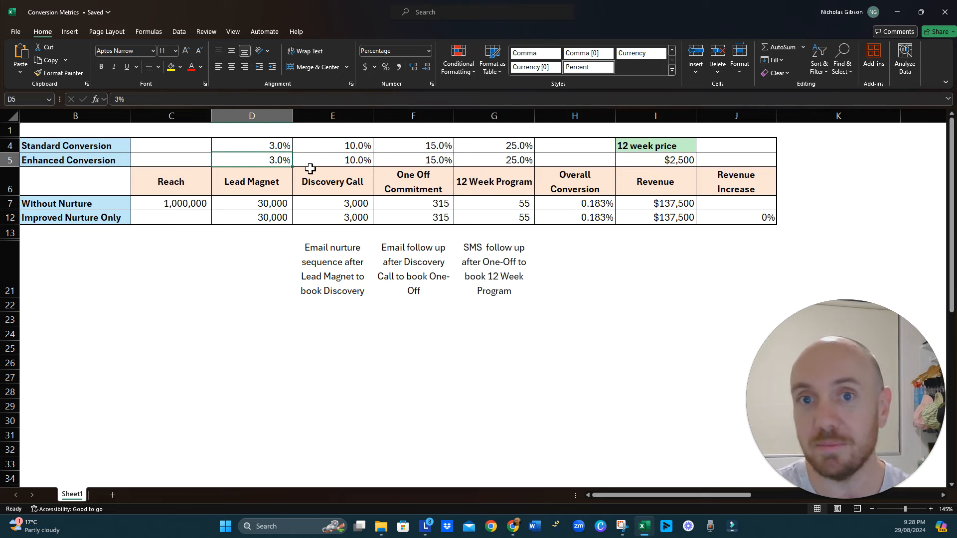
click(348, 162)
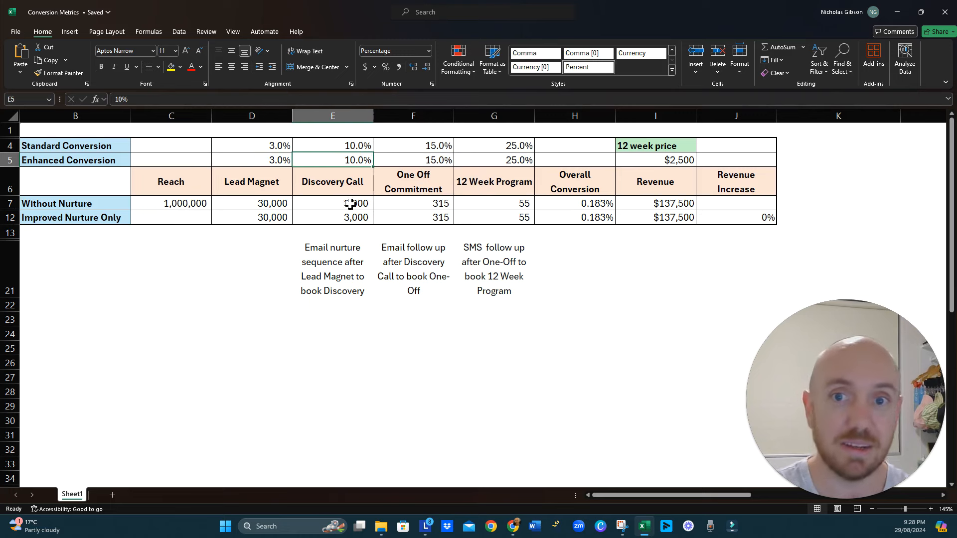
click(423, 161)
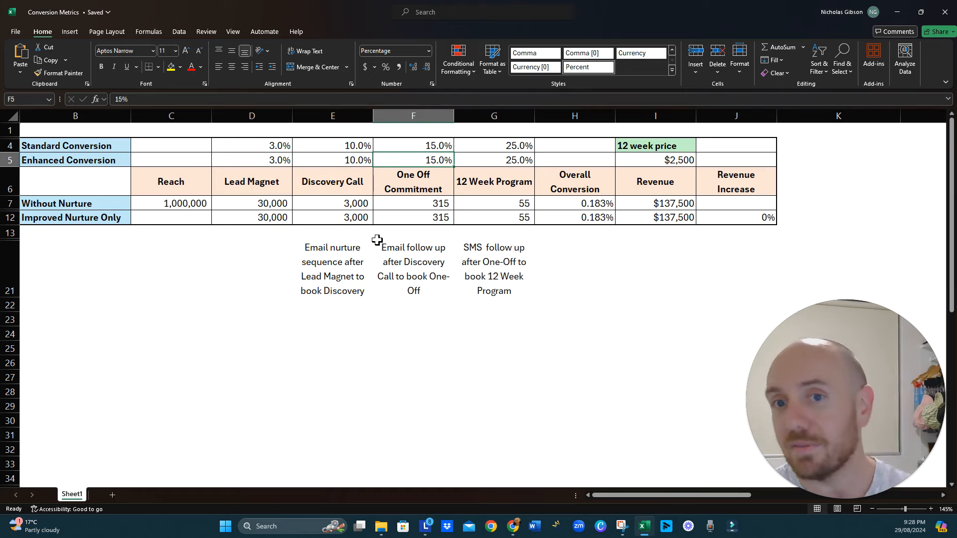
click(439, 203)
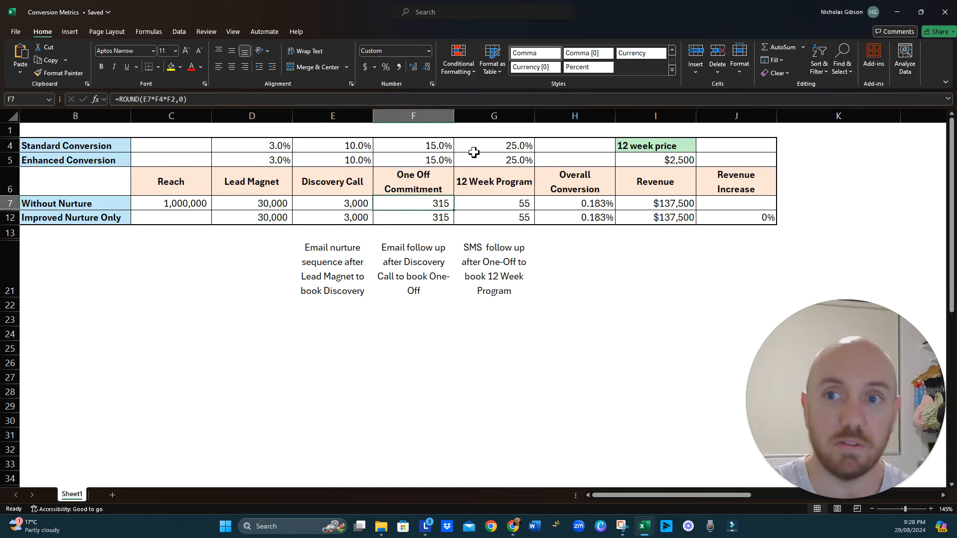
click(518, 160)
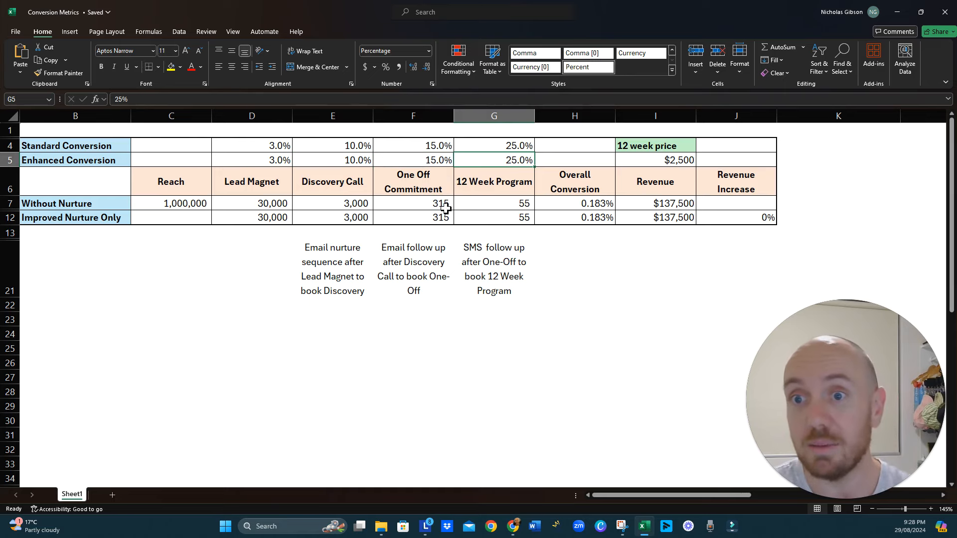
click(519, 203)
click(557, 203)
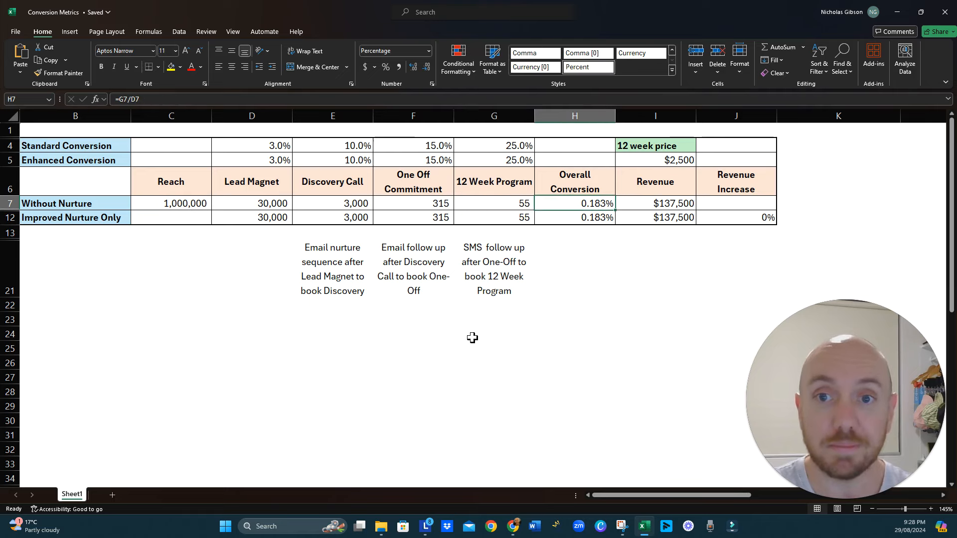
click(354, 160)
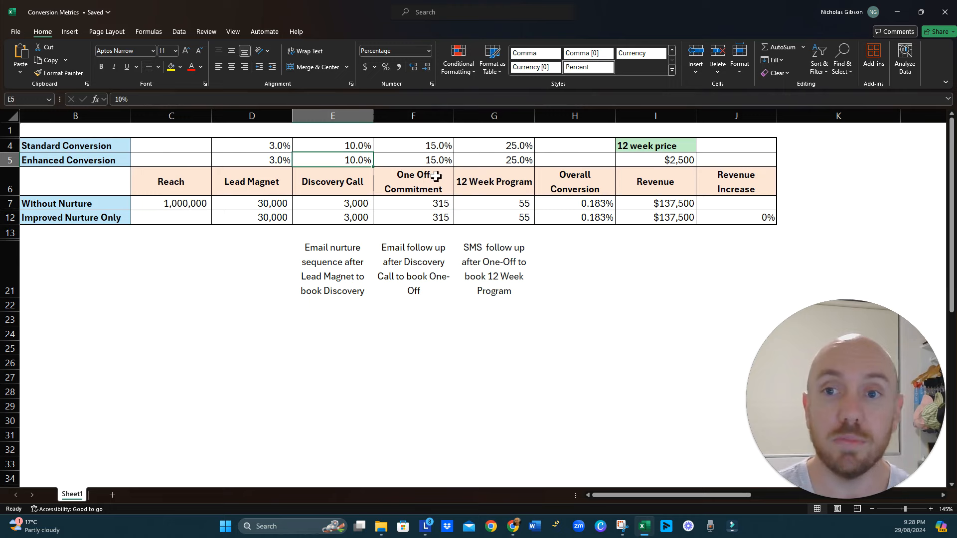
- Set the Enhanced Conversion rate for One Off Commitment to 17.5%
click(428, 162)
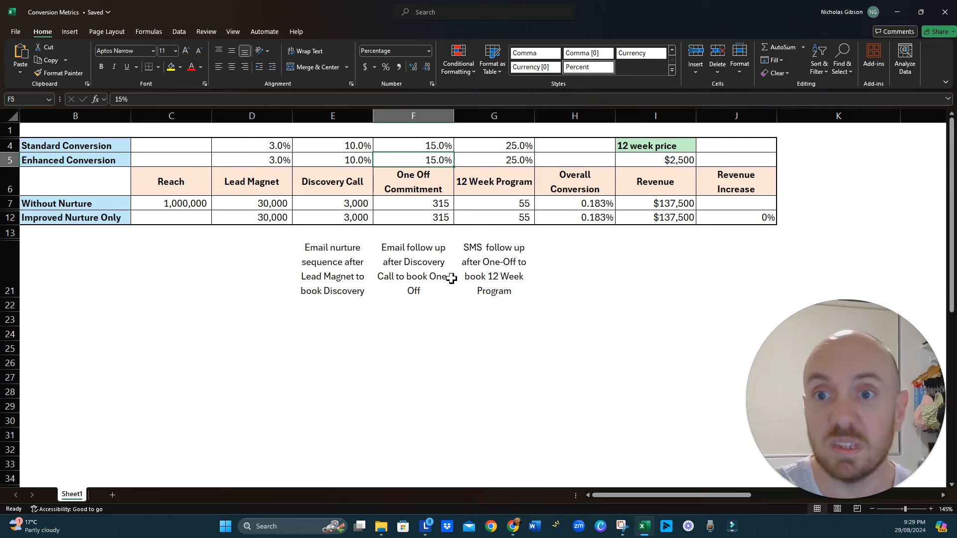
text(17.5)
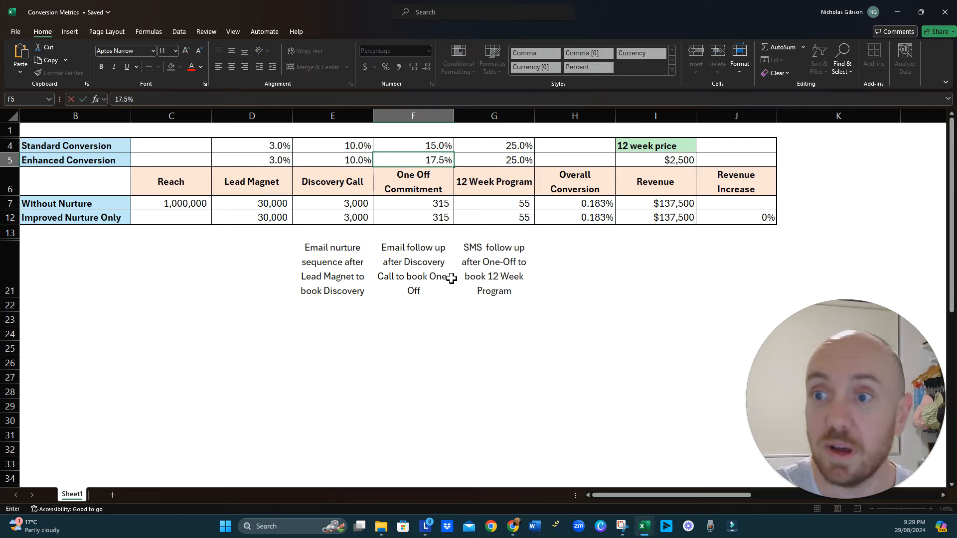
key(Return)
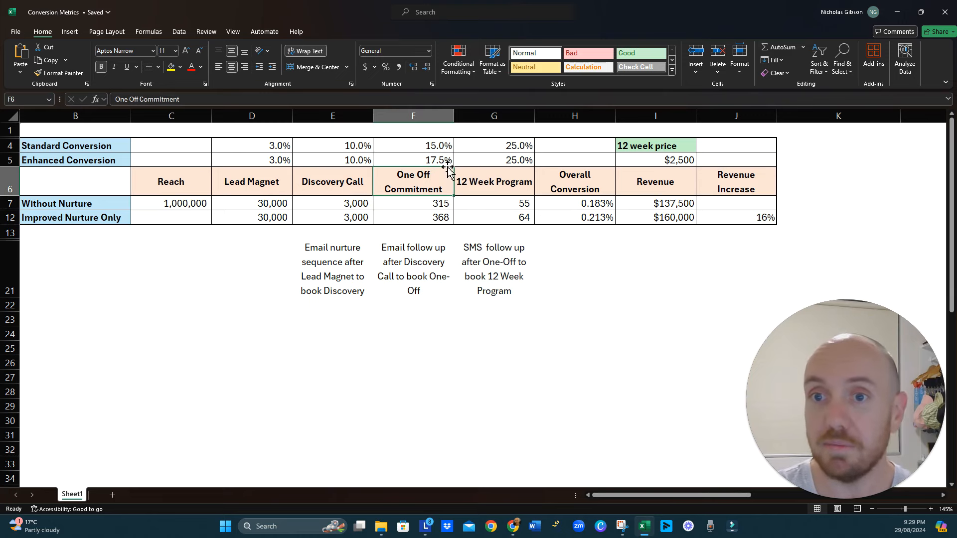
- Examine the Improved Nurture Only results for One Off Commitment and 12 Week Program, the 12 week price and the Without Nurture revenue
click(488, 206)
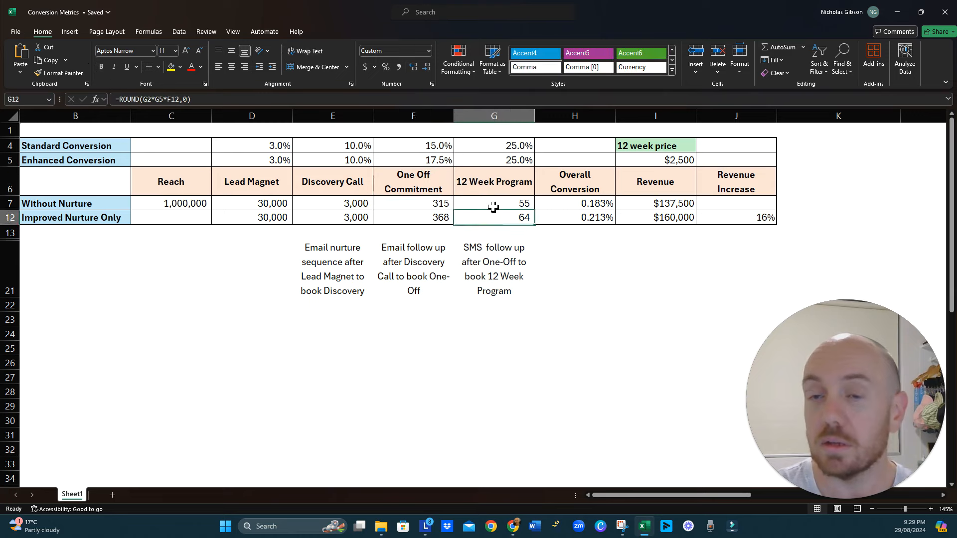
click(441, 219)
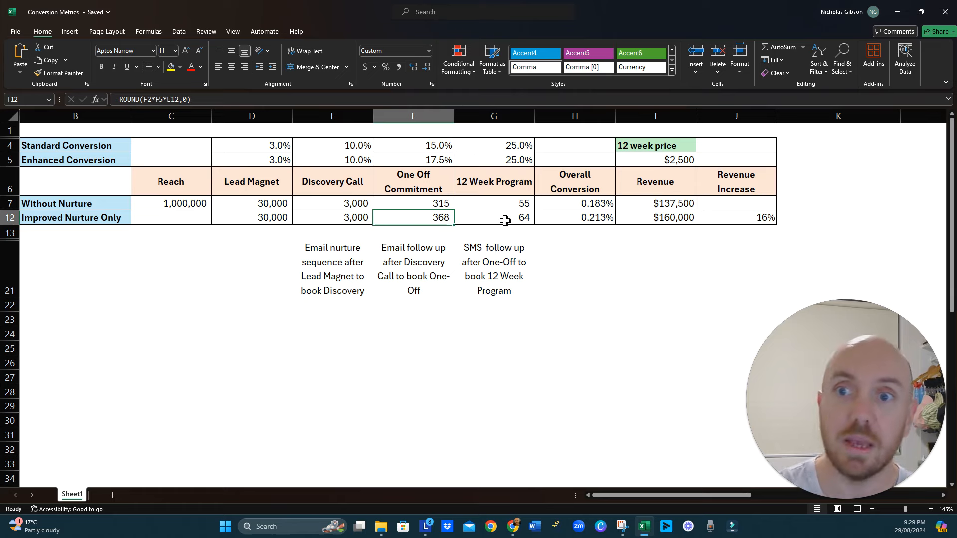
click(504, 220)
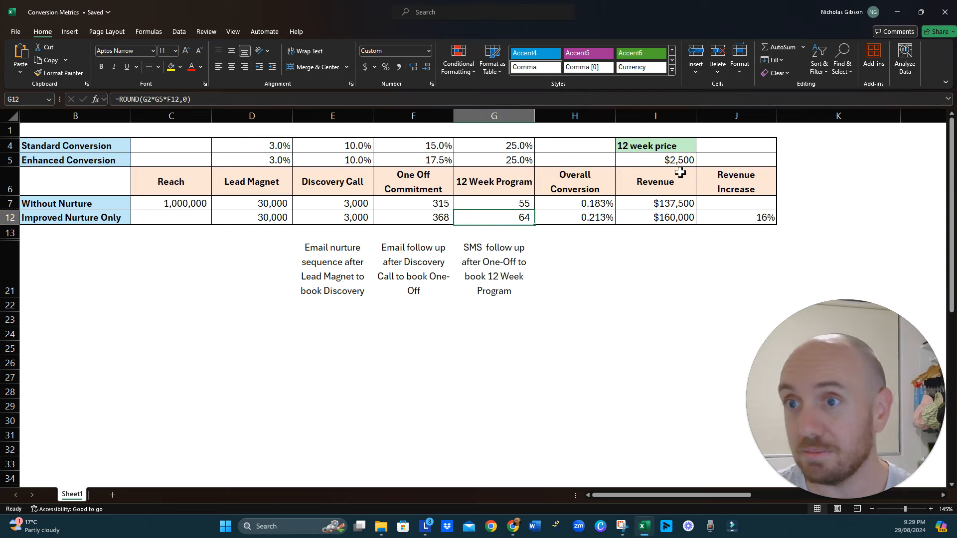
click(658, 160)
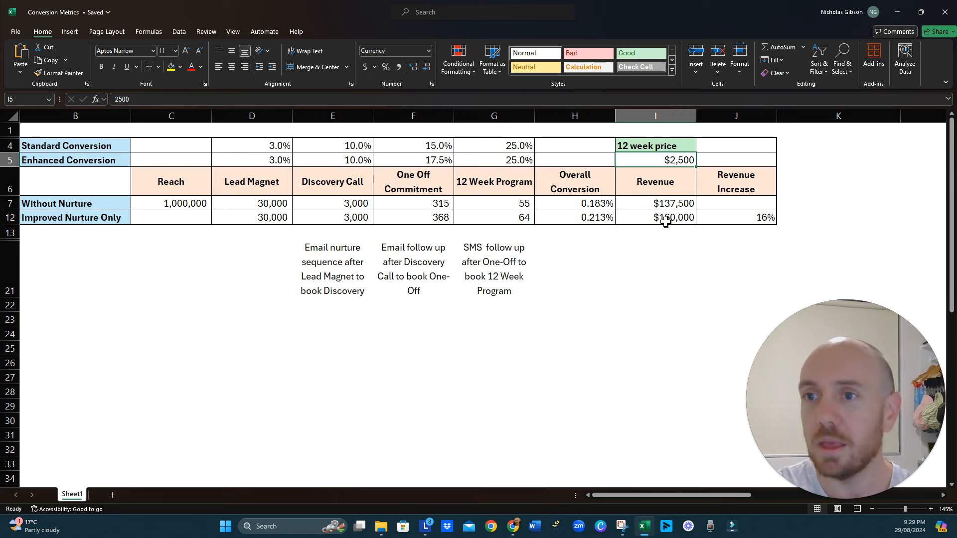
click(673, 205)
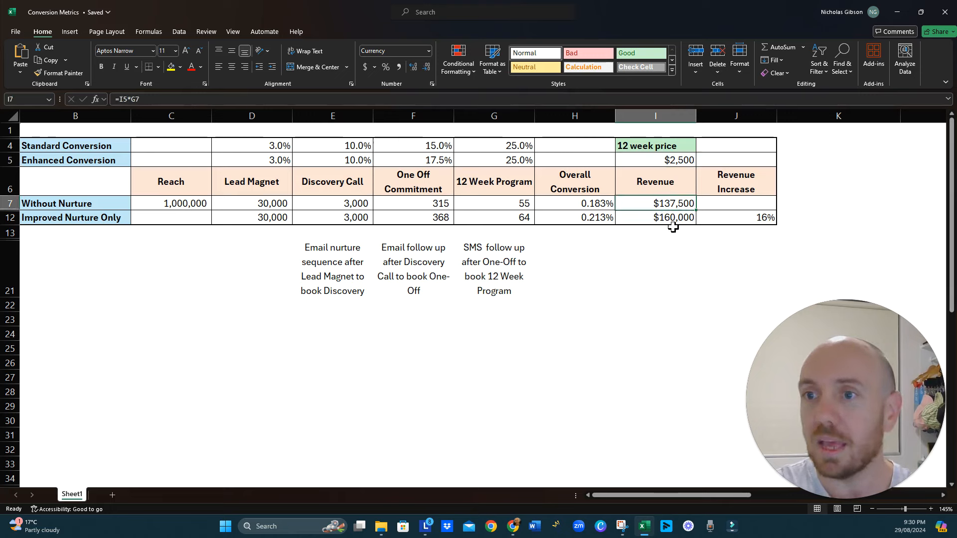
click(439, 163)
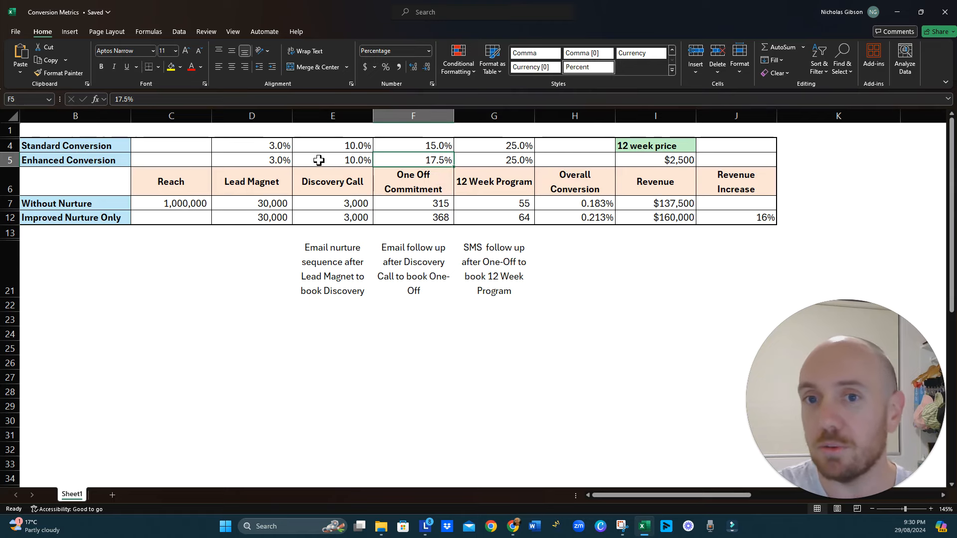
- Set the Enhanced Conversion rate for 12 Week Program to 27.5% and check the Improved Nurture Only revenue
click(498, 160)
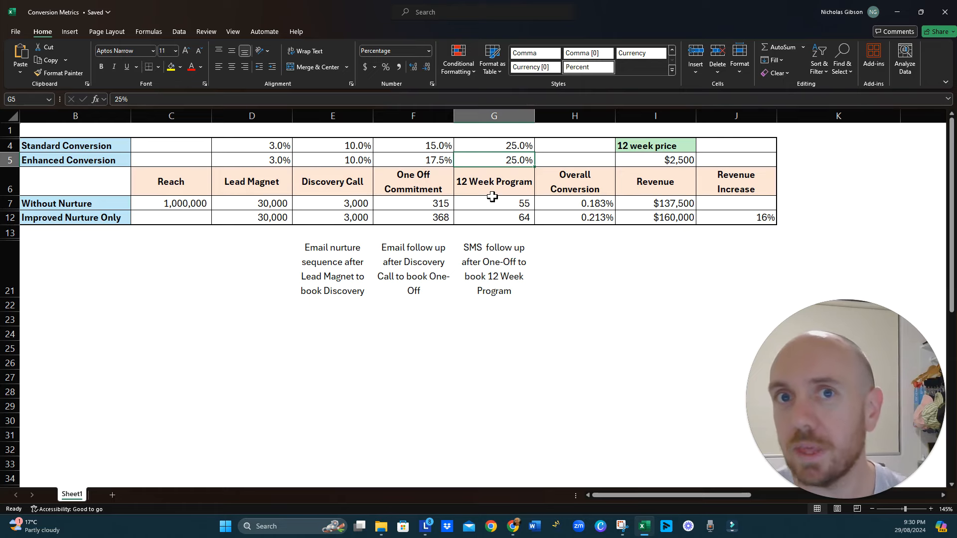
text(2.7)
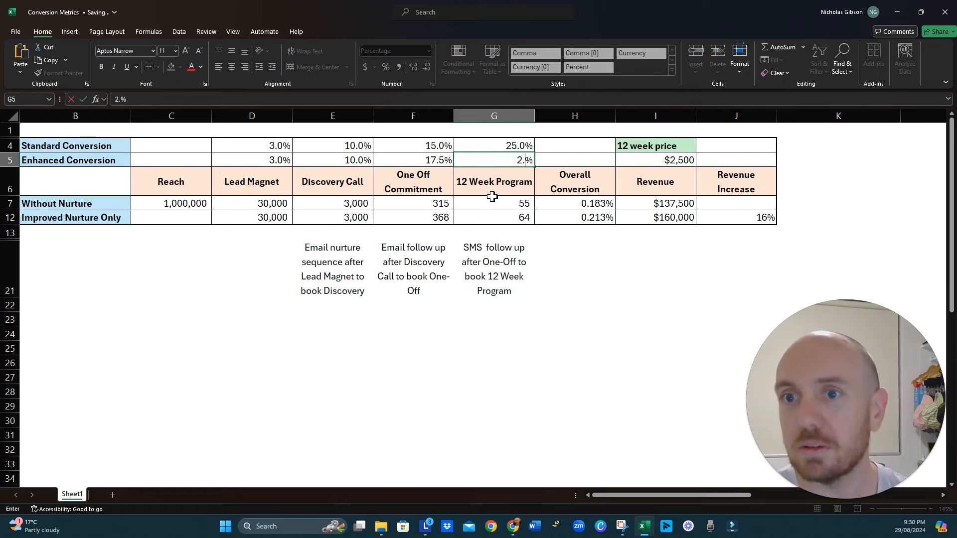
key(BackSpace)
key(BackSpace)
text(7)
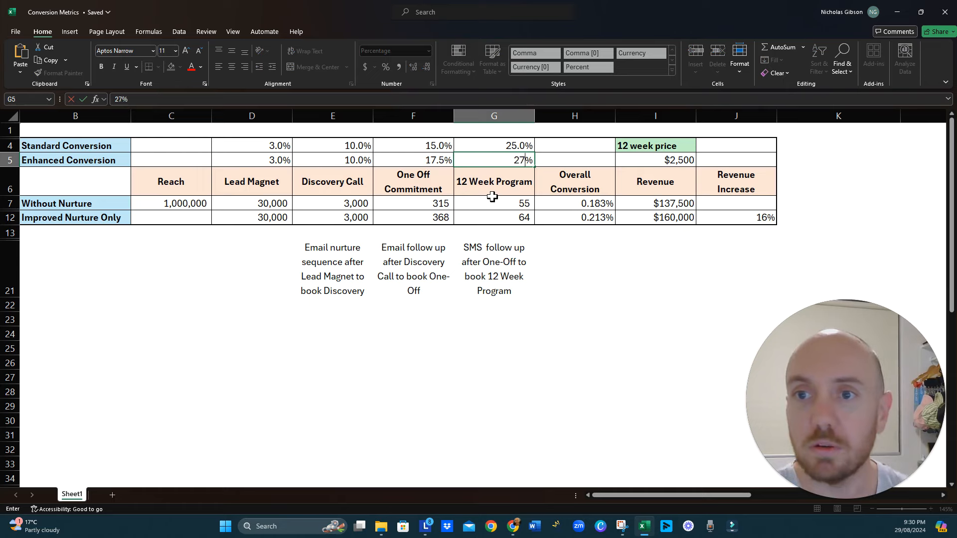
text(.5)
key(Return)
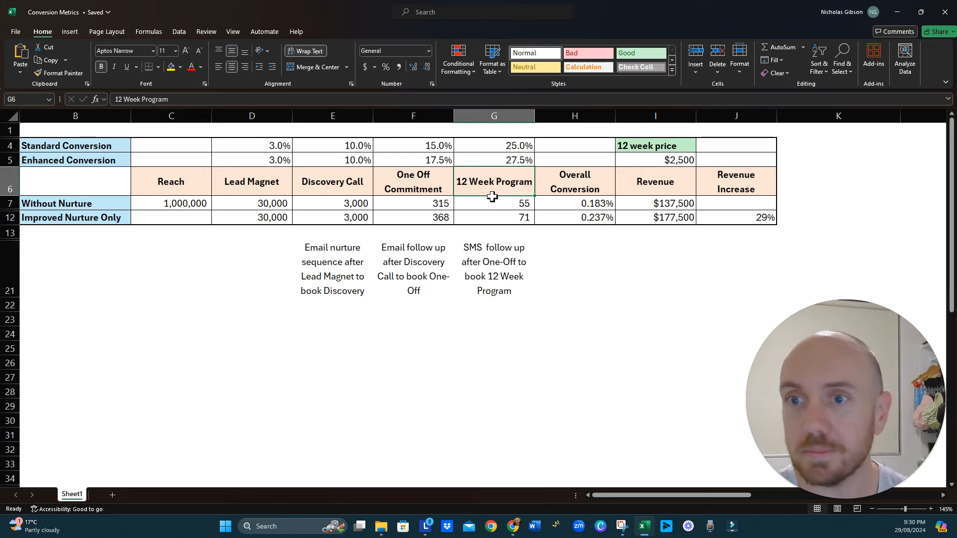
click(673, 222)
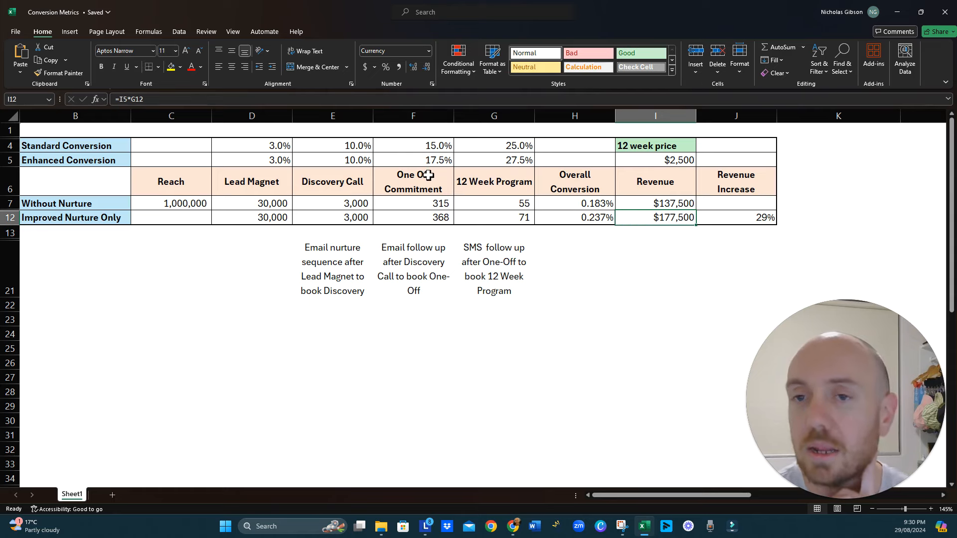
- Set the Enhanced Conversion rate for Discovery Call to 12.5% and check the revenue increase
click(334, 162)
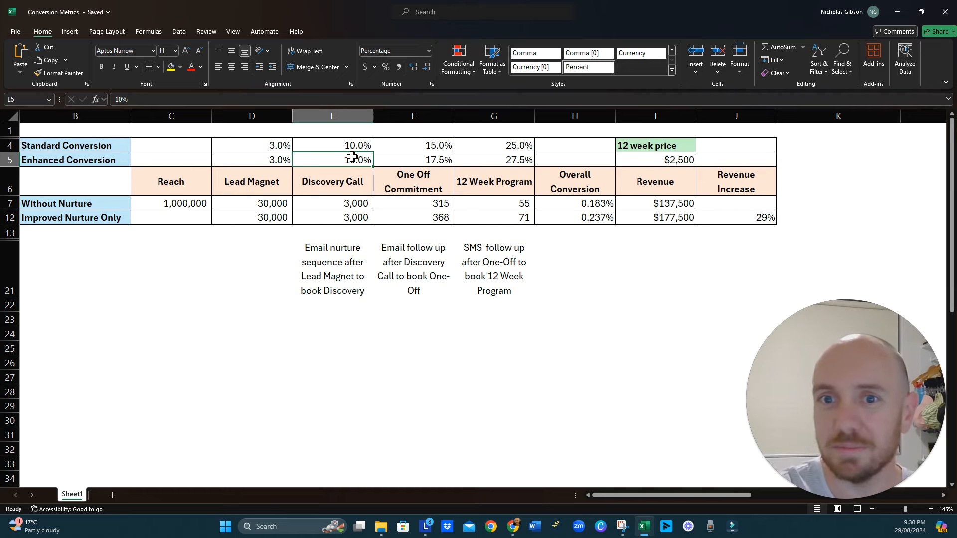
text(1.25)
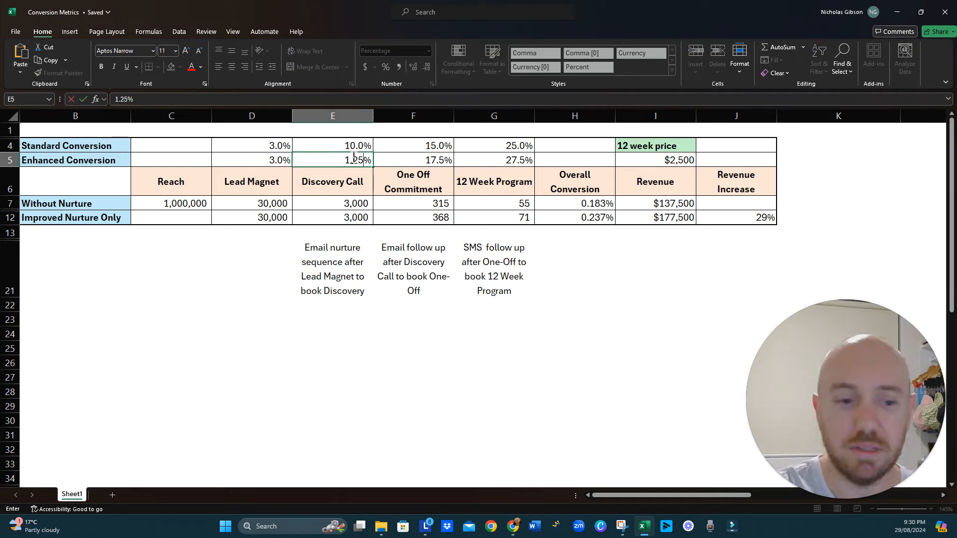
key(BackSpace)
key(BackSpace)
text(2)
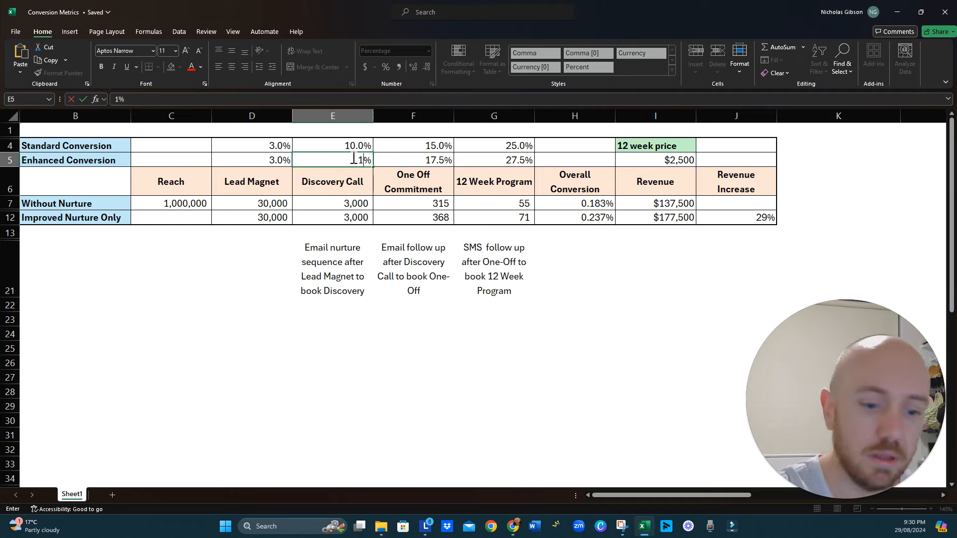
text(.5)
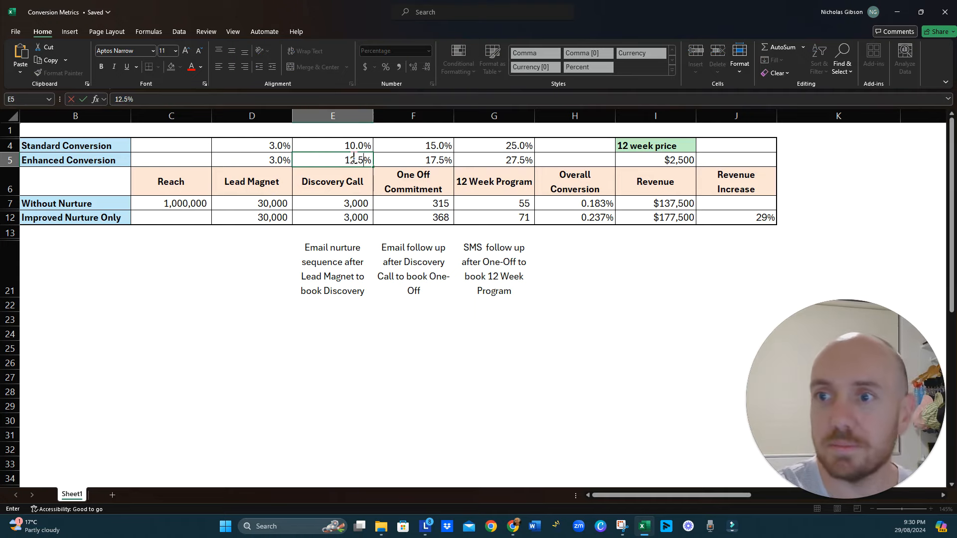
key(Return)
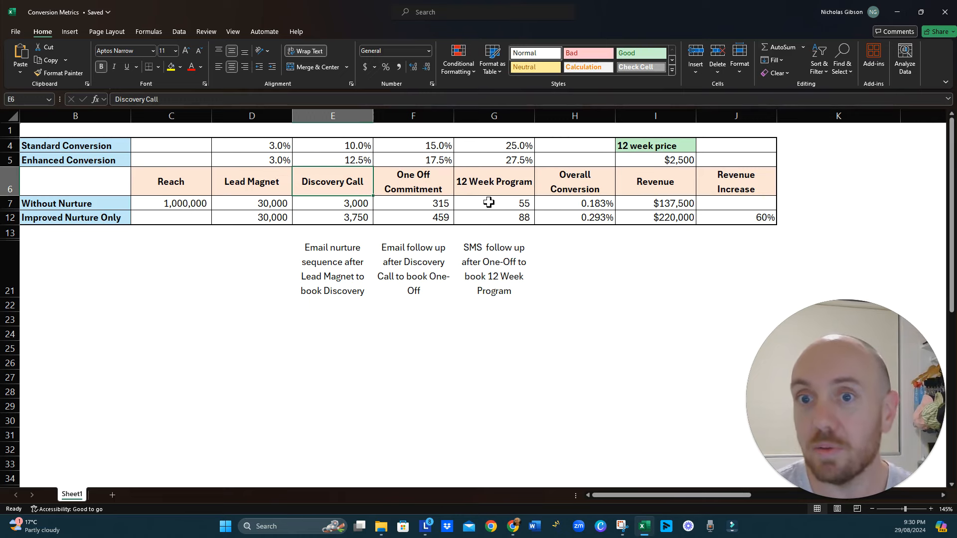
click(746, 218)
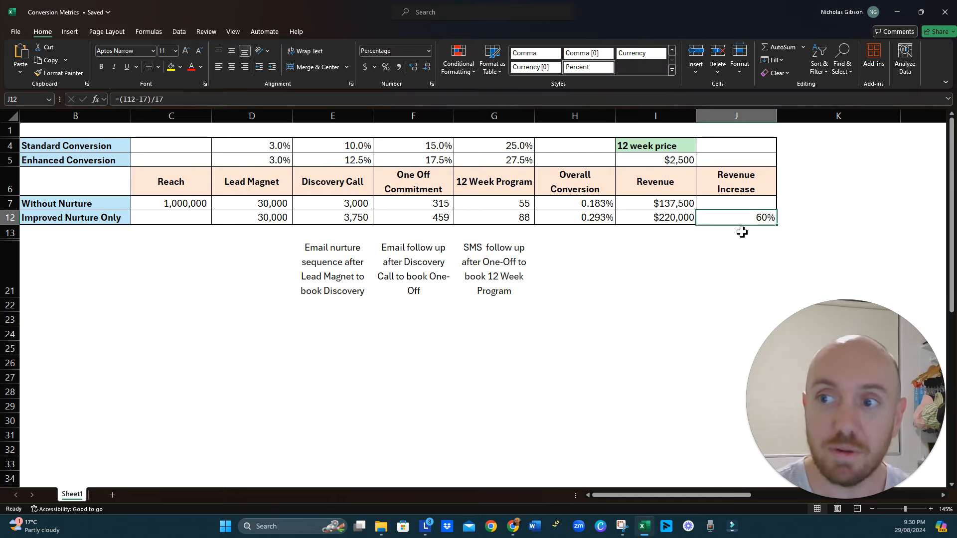
- Copy the Standard Conversion rates for Discovery Call, One Off Commitment and 12 Week Program over the Enhanced Conversion rates
click(360, 150)
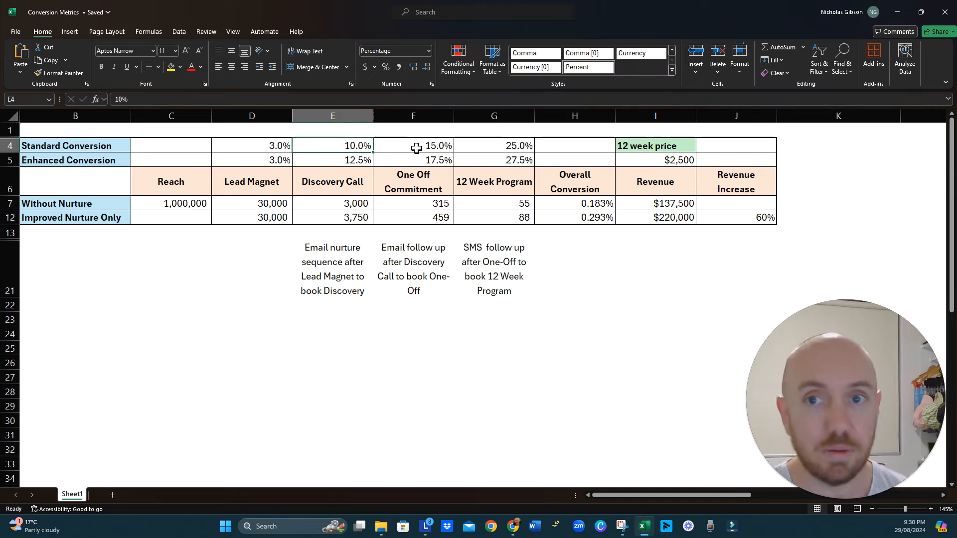
shift+click(504, 153)
key(ctrl+c)
click(357, 160)
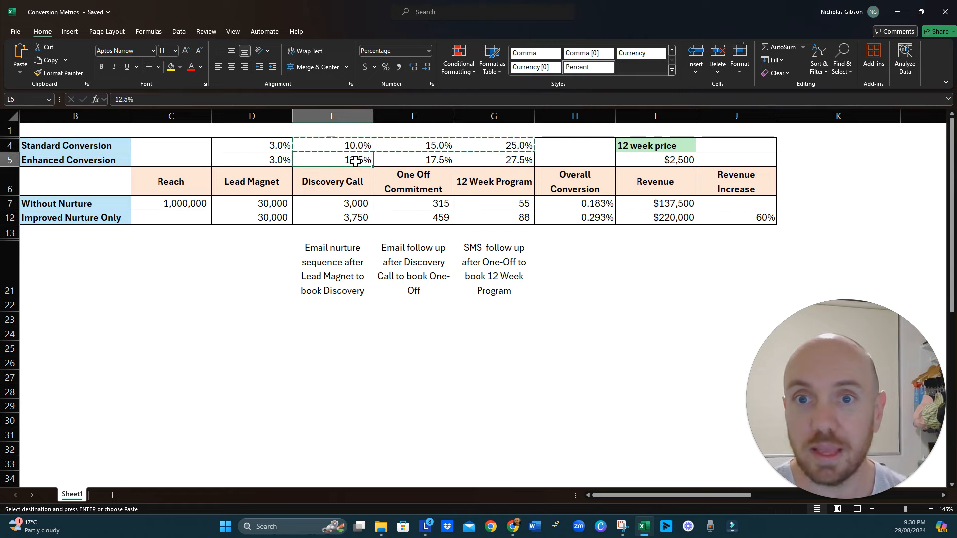
key(shift+Right)
key(shift+Right)
key(ctrl+v)
- Set the Enhanced Conversion rate for 12 Week Program to 50%
click(504, 165)
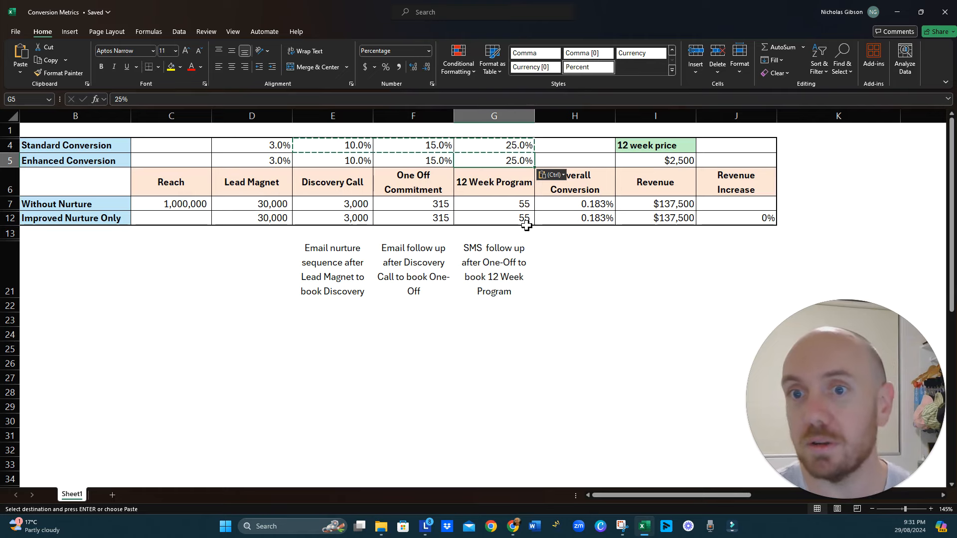
text(50)
key(Return)
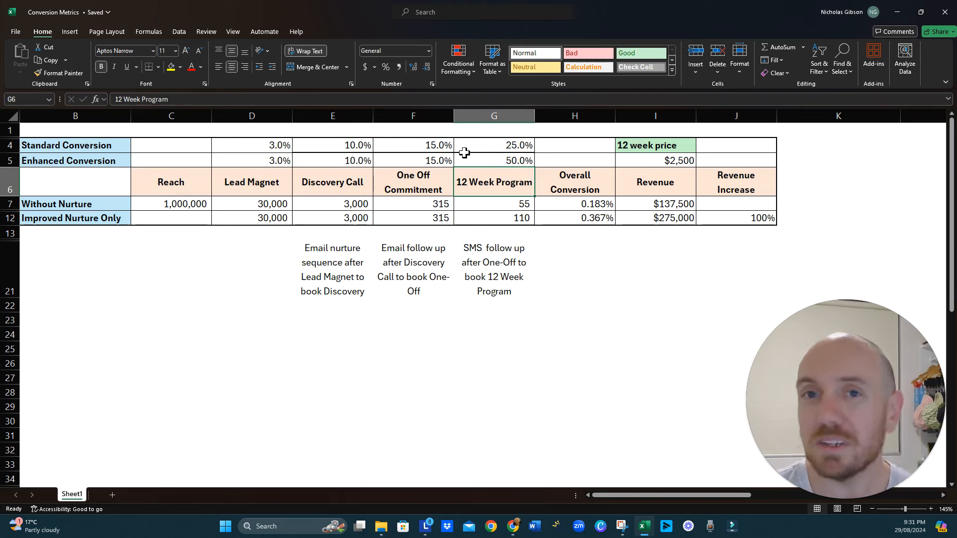
- Set the Enhanced Conversion rate for 12 Week Program to 40% and return to the slide presentation
click(507, 160)
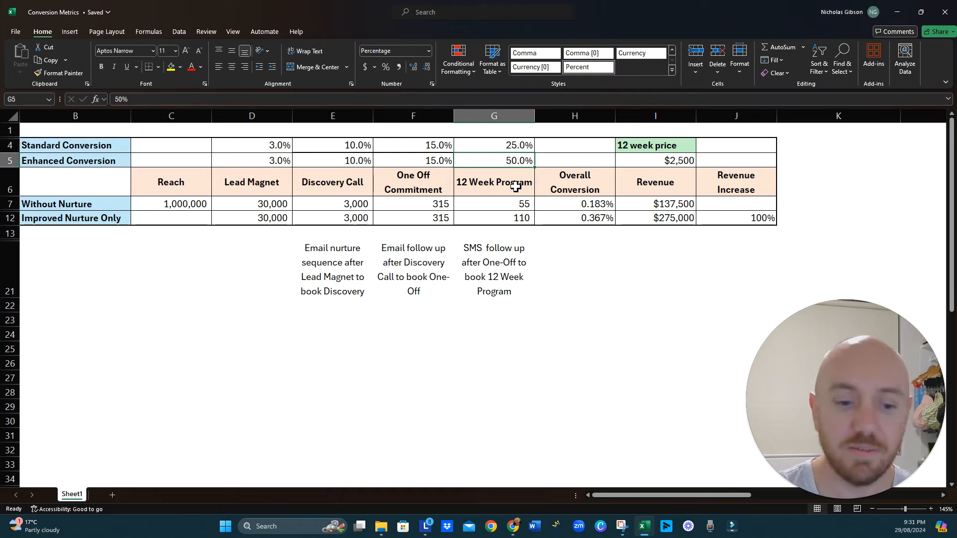
text(40)
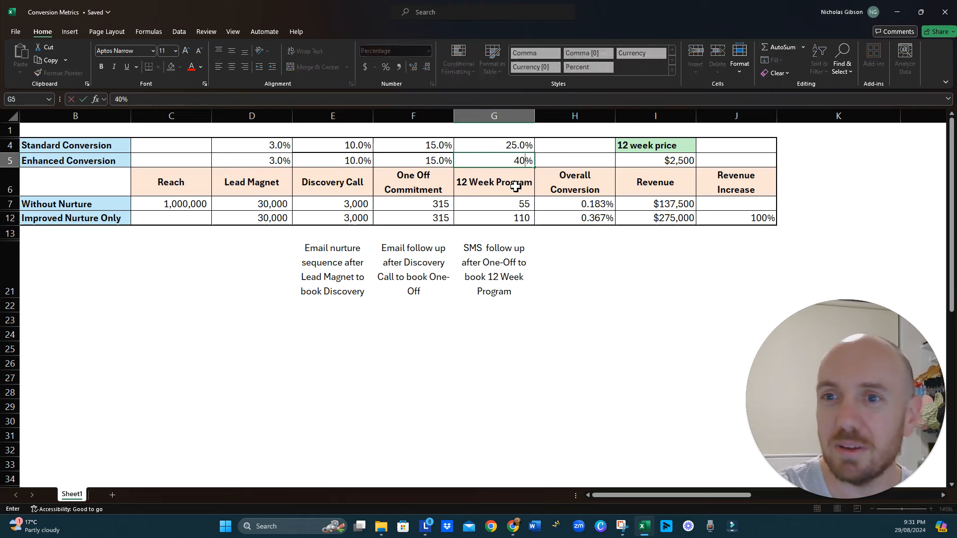
key(Return)
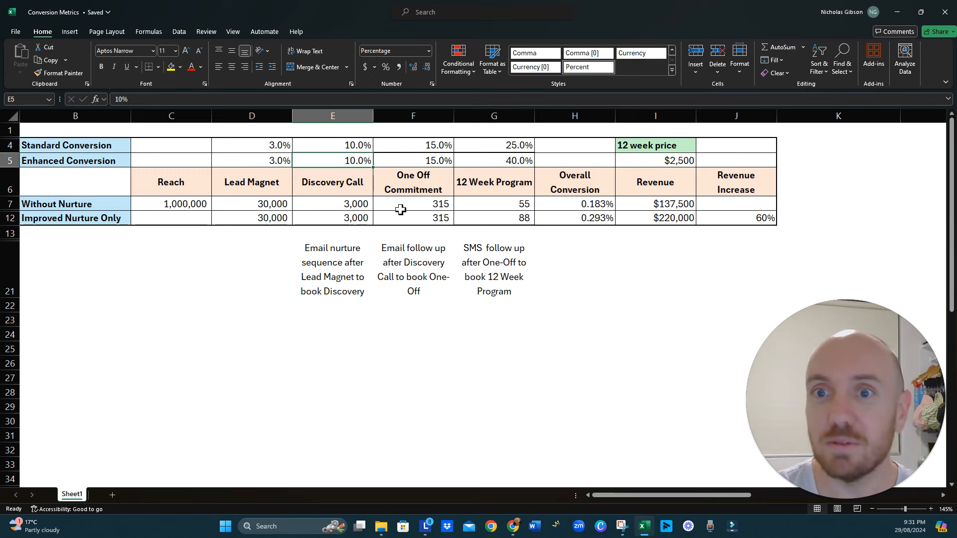
click(896, 16)
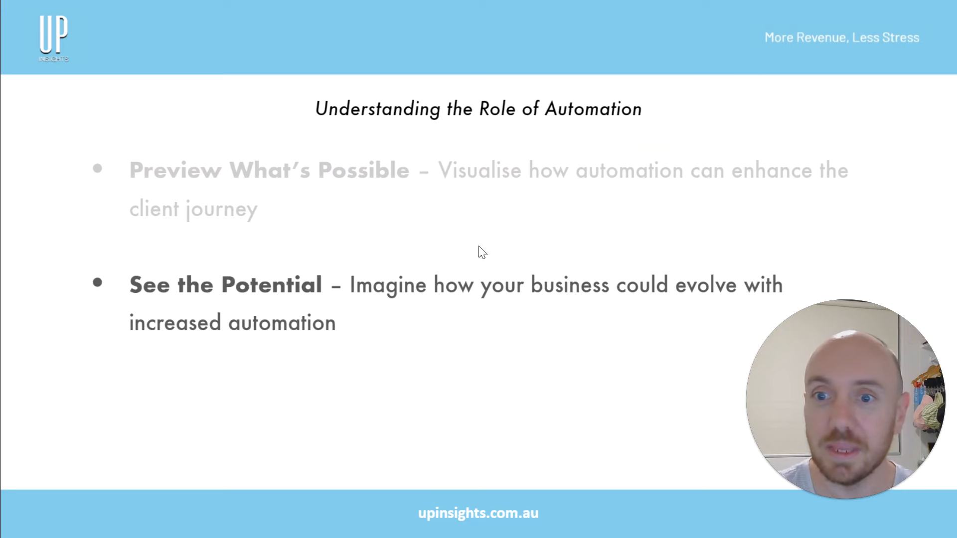
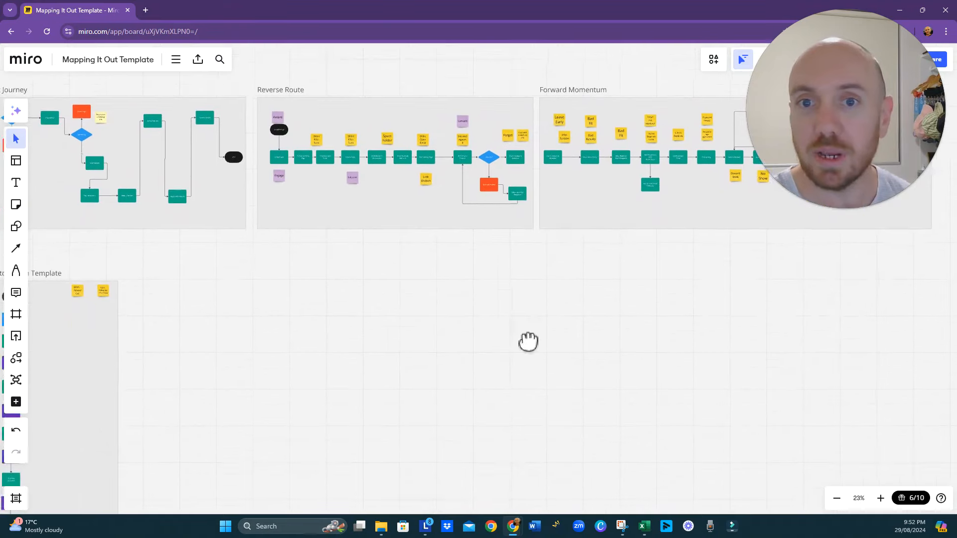
- Duplicate the Reverse Route frame and place the copy below the original frames, beside the automation template copy
click(426, 235)
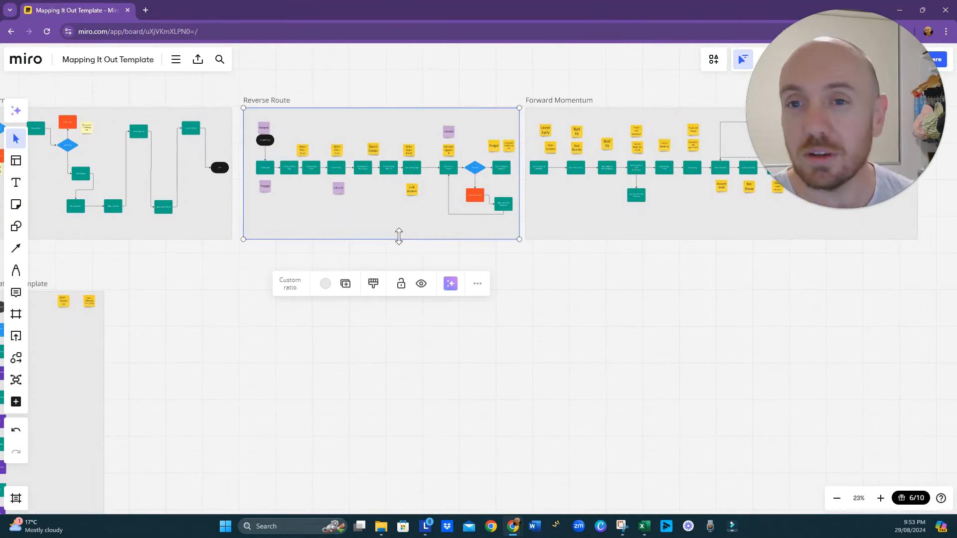
key(ctrl+d)
drag(395, 290, 311, 385)
drag(572, 458, 396, 345)
scroll(396, 345, down, 3)
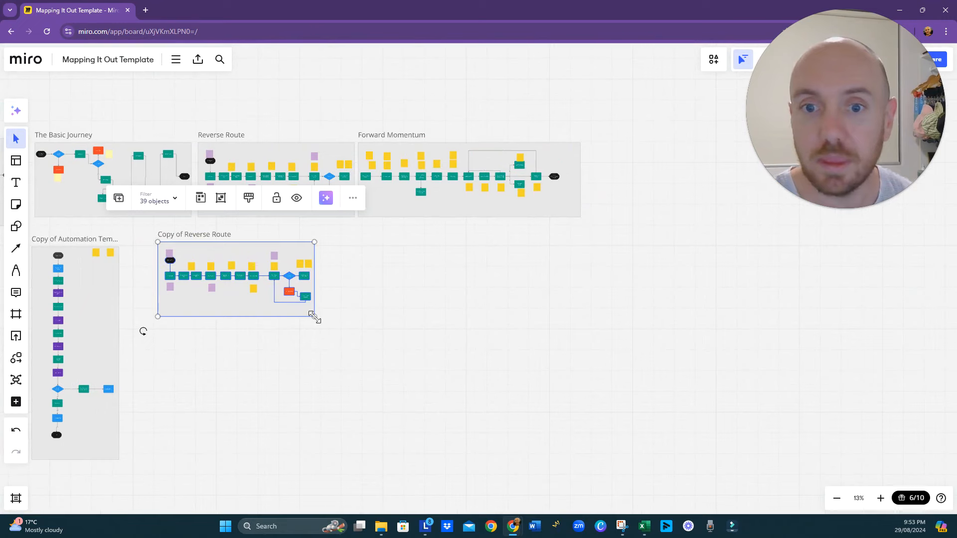
- Scale the copied Reverse Route flow down to about two thirds of its size and enlarge only its frame to make room around it
drag(314, 317, 247, 318)
click(232, 314)
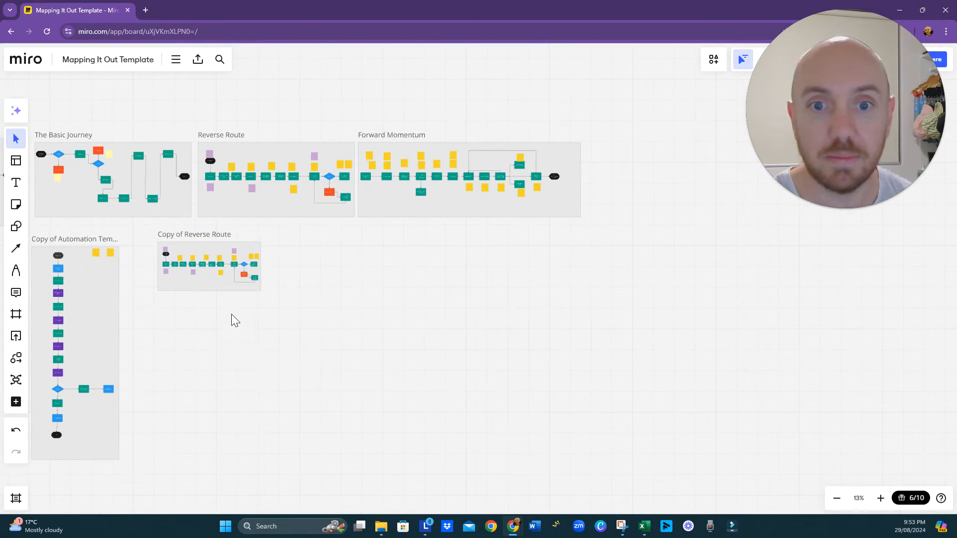
click(252, 289)
drag(260, 291, 577, 468)
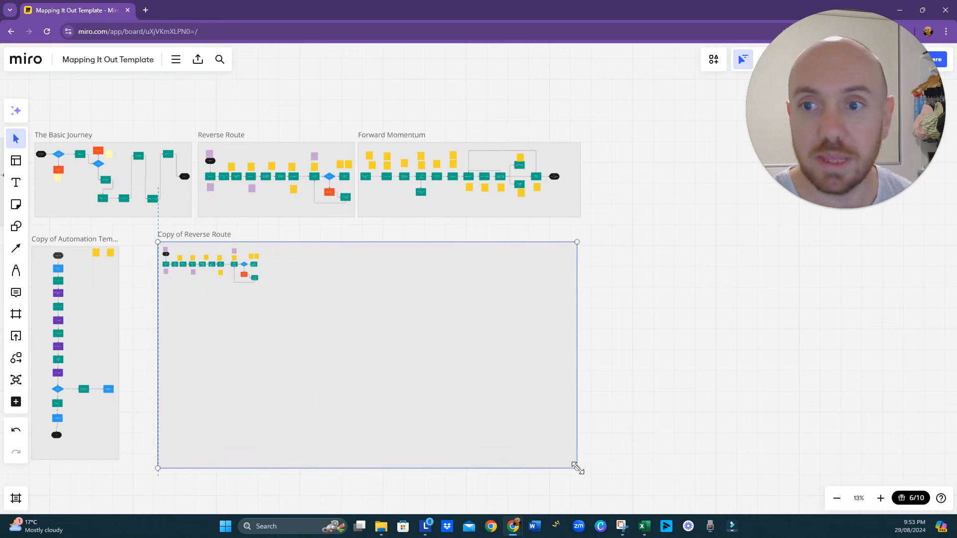
- Copy all shapes and sticky notes of the Forward Momentum flow into the enlarged frame, directly after the Reverse Route flow
click(521, 218)
scroll(516, 211, up, 5)
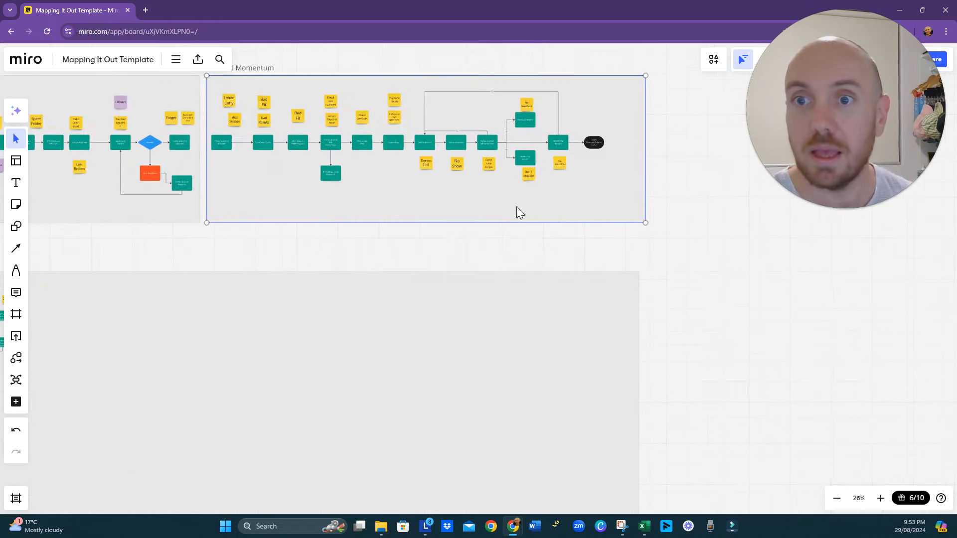
key(Escape)
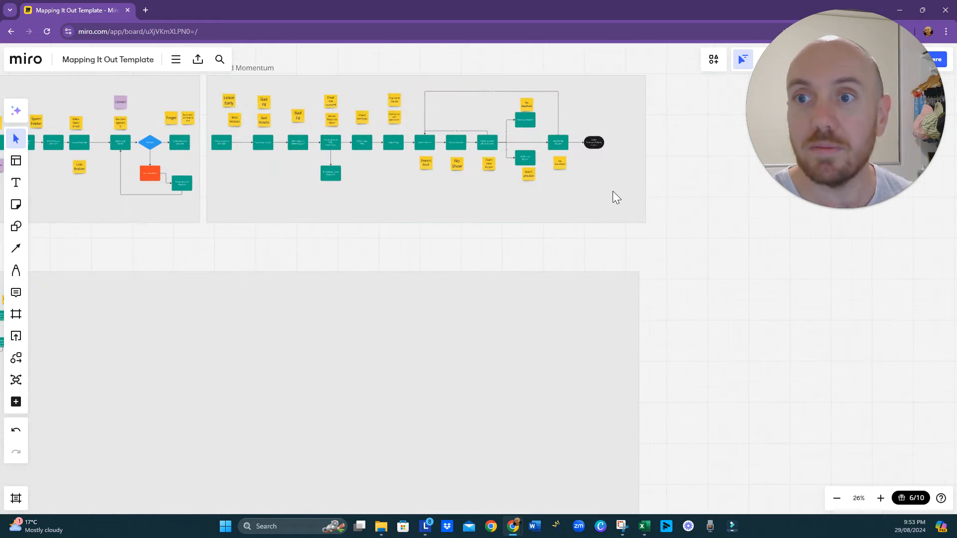
drag(608, 193, 214, 91)
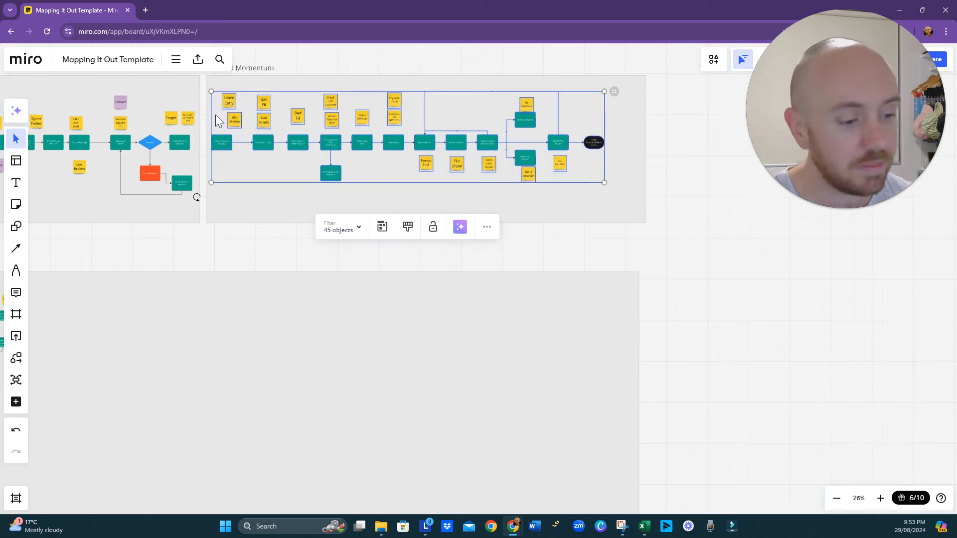
drag(213, 361, 342, 294)
click(265, 287)
key(ctrl+v)
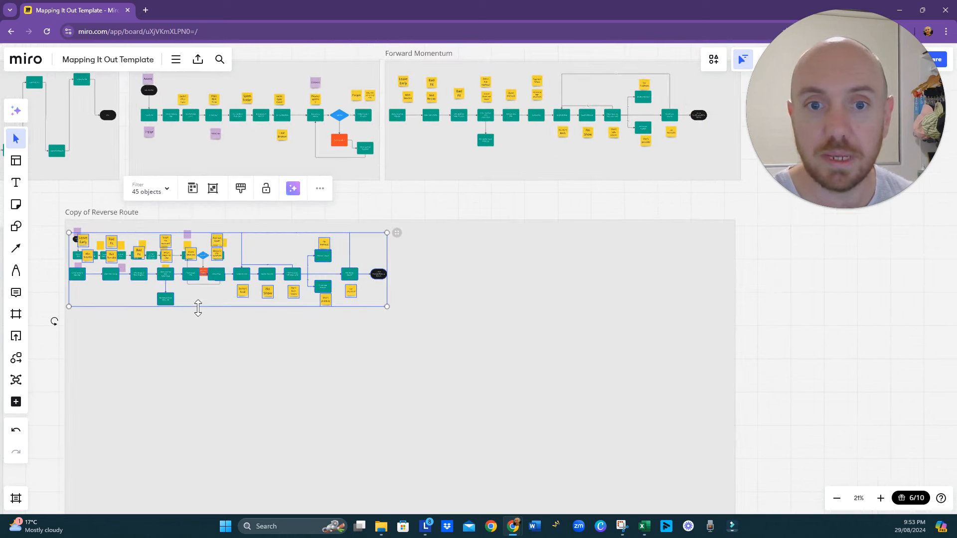
drag(247, 277, 421, 266)
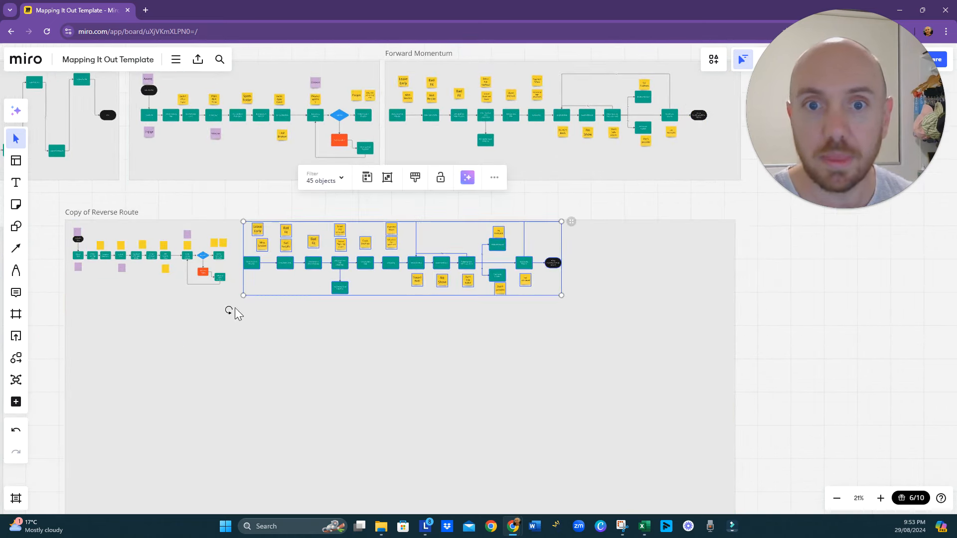
- Join the two flows by linking the Attends? decision to the larger Clarity Session Is Attended box and deleting the smaller duplicate
scroll(235, 303, up, 5)
scroll(313, 330, down, 3)
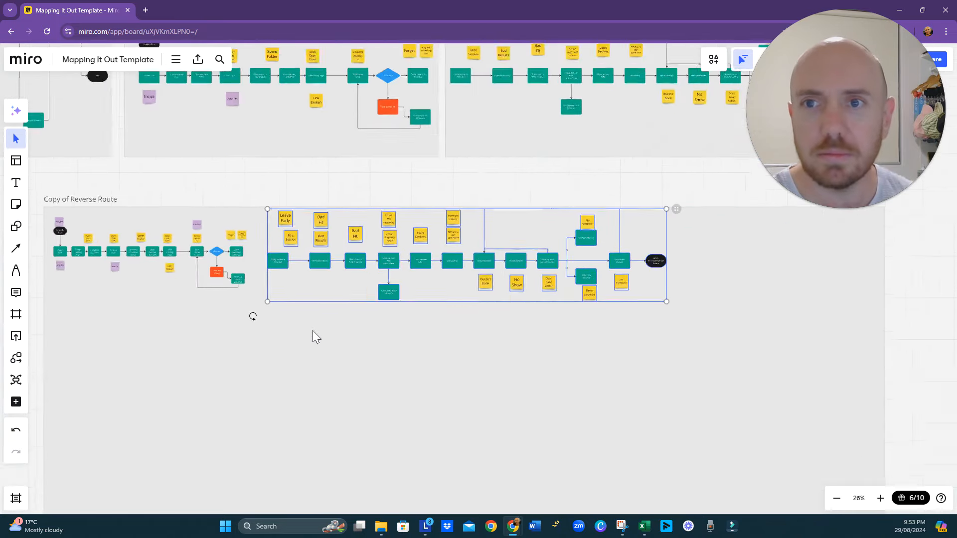
scroll(312, 330, down, 1)
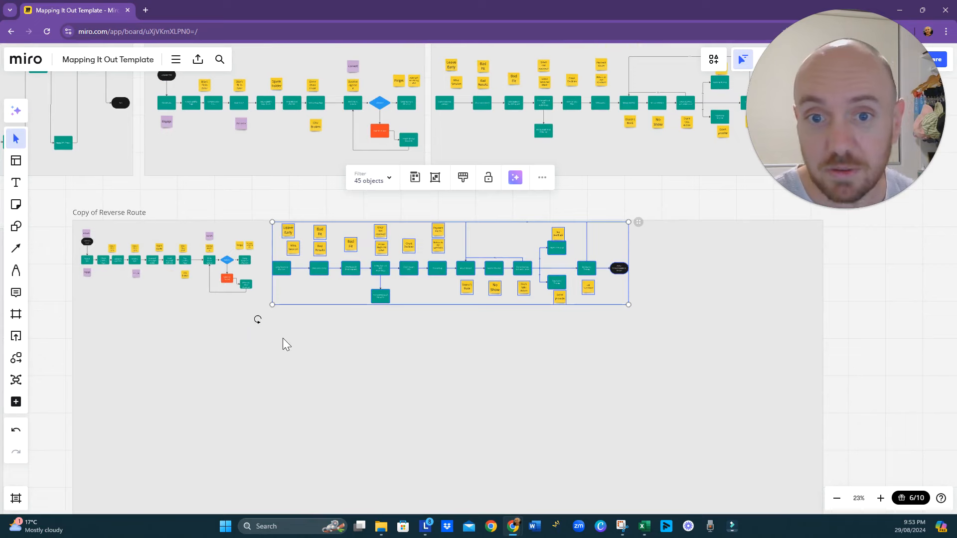
scroll(269, 276, up, 6)
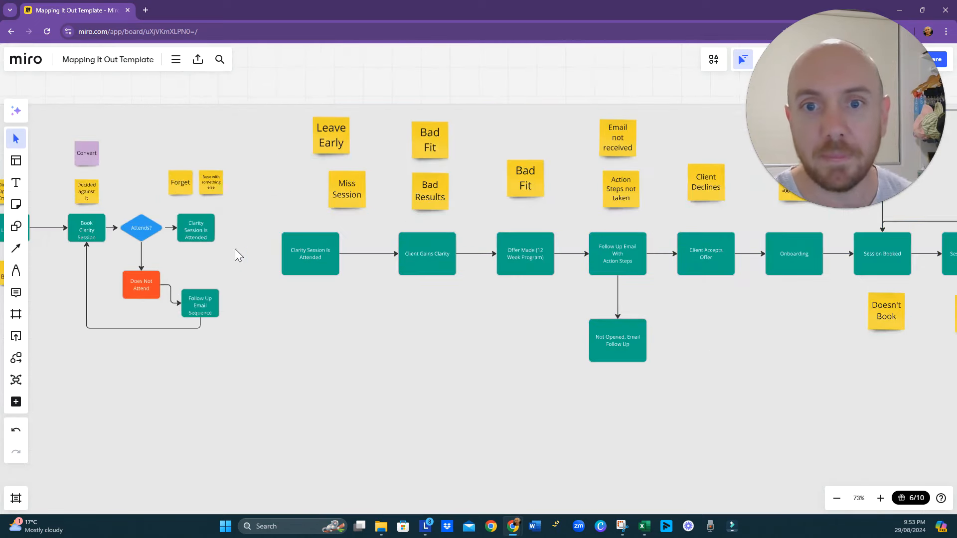
click(201, 228)
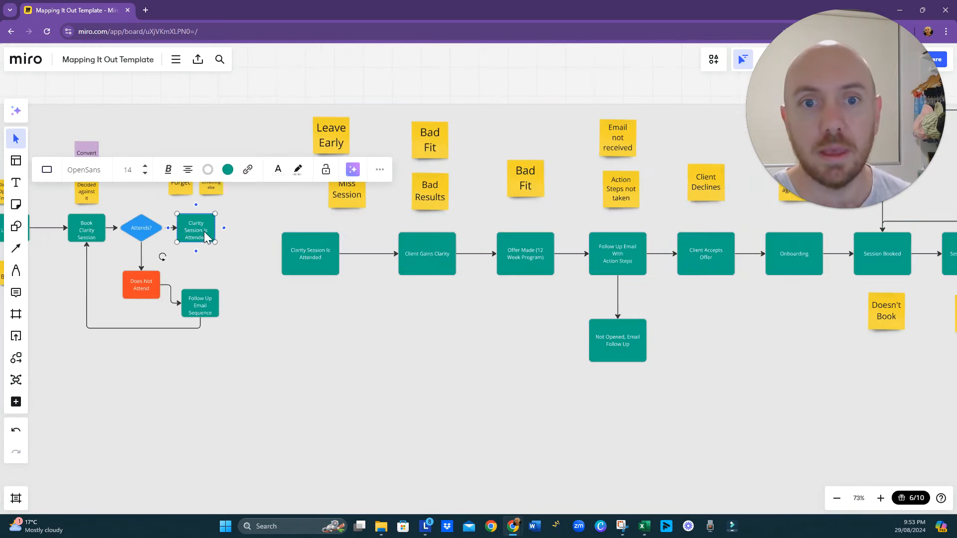
click(234, 262)
click(209, 236)
drag(209, 234, 292, 264)
key(Delete)
click(265, 388)
drag(265, 388, 435, 379)
scroll(439, 348, down, 4)
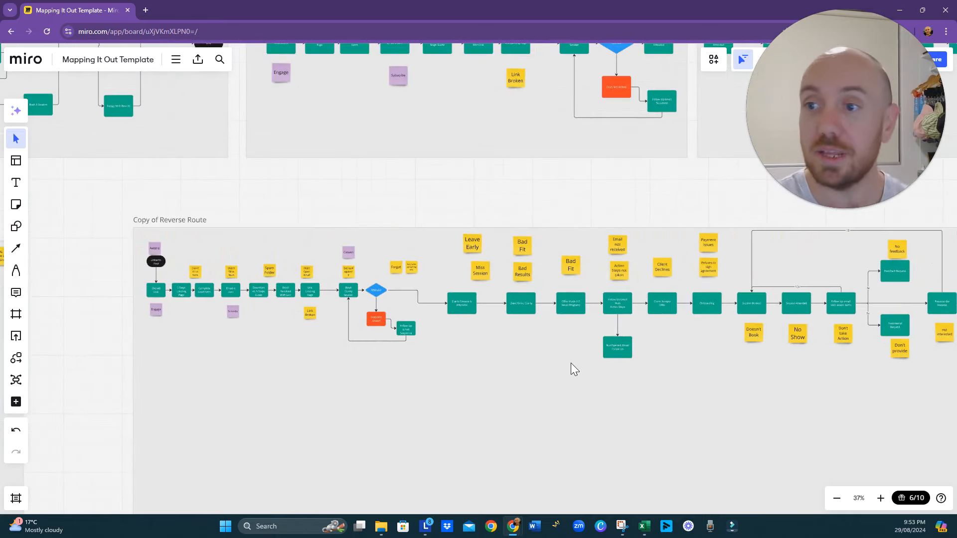
- Scale up the Reverse Route part of the combined flow to roughly match the box size of the Forward Momentum part
drag(474, 364, 507, 366)
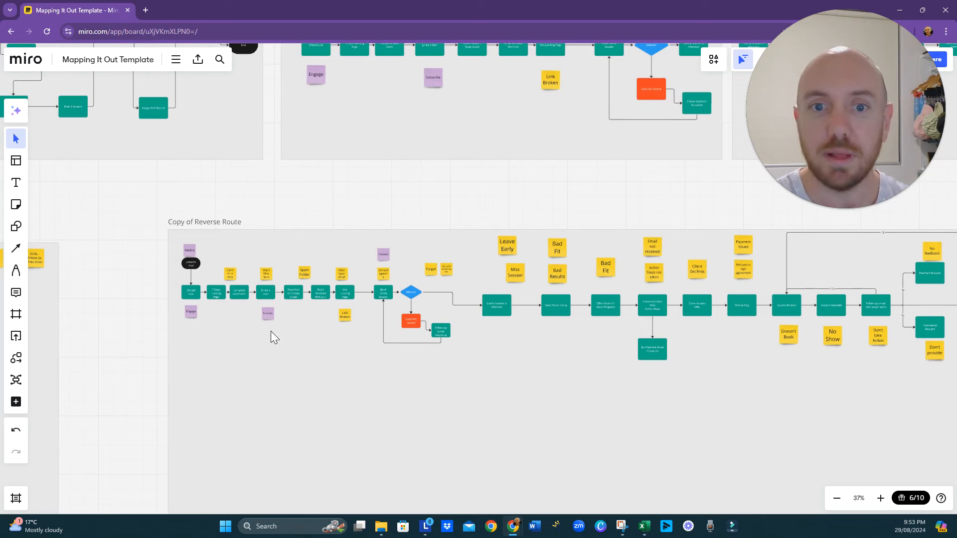
scroll(359, 327, down, 5)
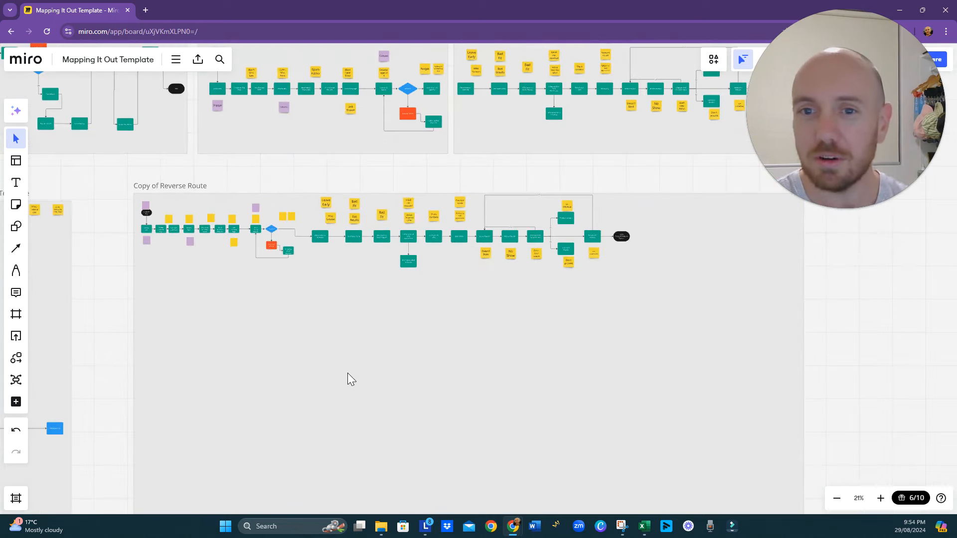
scroll(348, 374, down, 2)
drag(347, 387, 363, 338)
drag(319, 232, 184, 175)
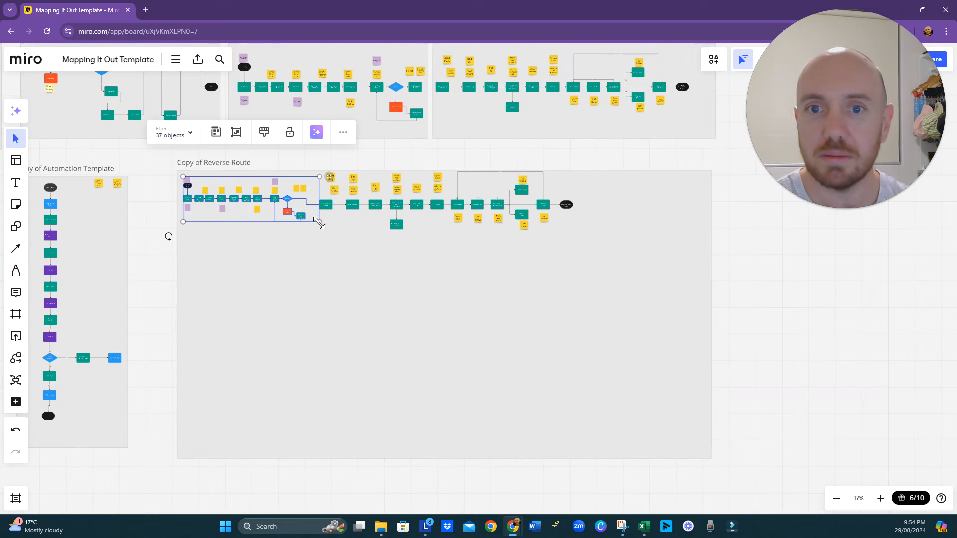
drag(319, 225, 391, 282)
- Shift the Clarity Session Is Attended and Client Gains Clarity boxes with their sticky notes along the flow, clear of the Attends? decision
scroll(406, 253, up, 3)
scroll(277, 202, up, 3)
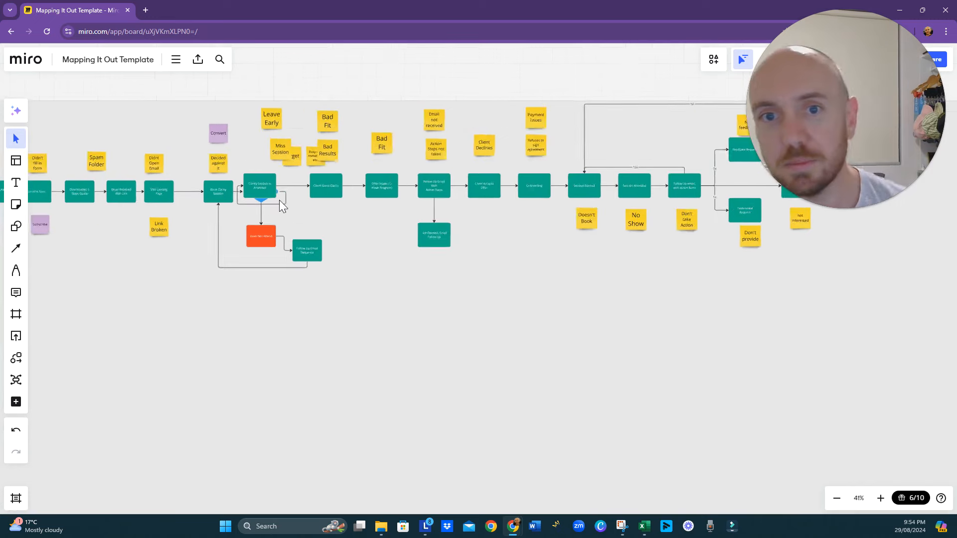
click(271, 187)
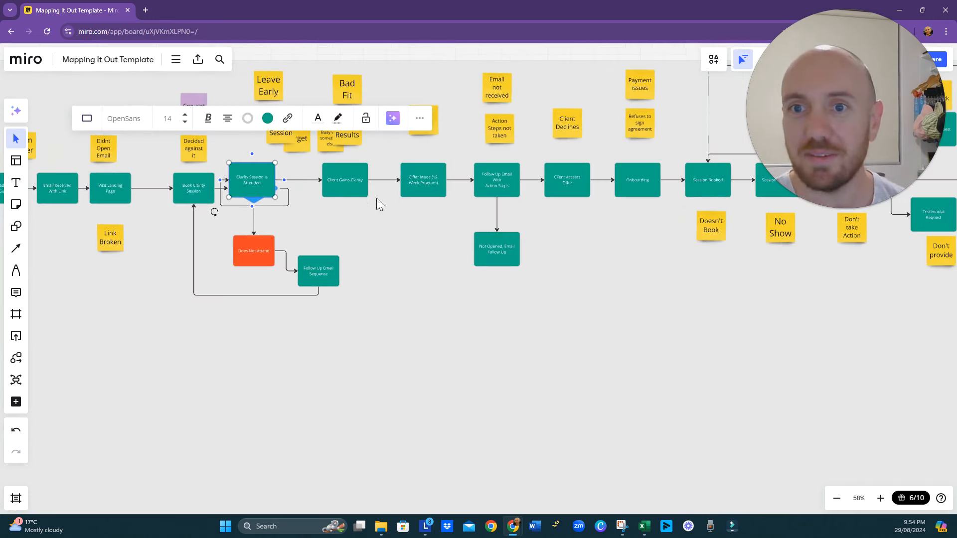
shift+click(346, 185)
click(334, 237)
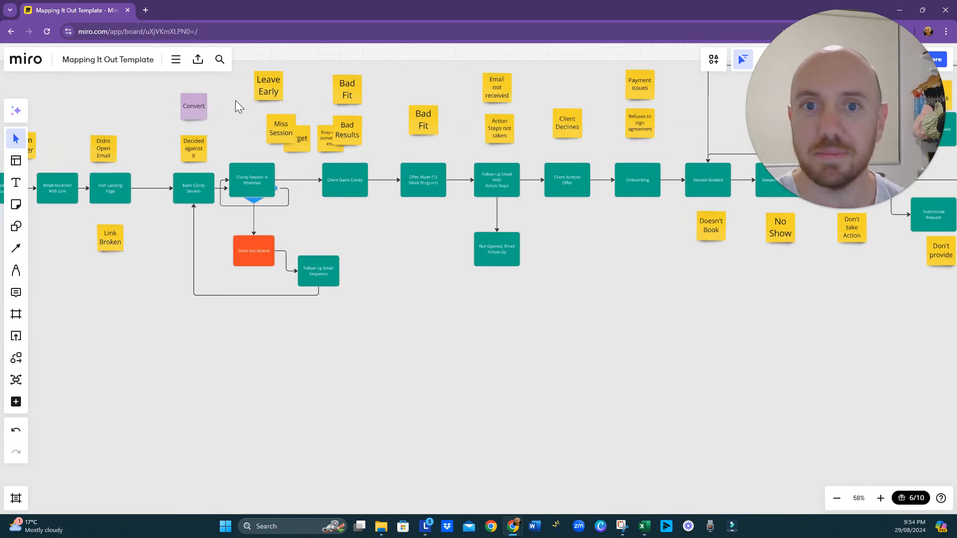
drag(236, 100, 361, 171)
drag(262, 178, 337, 187)
drag(595, 253, 498, 229)
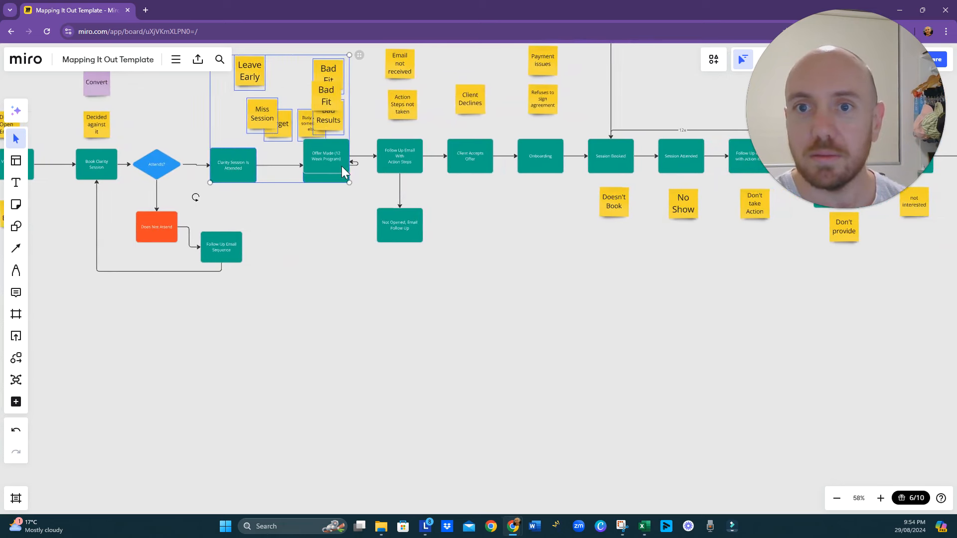
- Move the two follow-up email boxes below the main line and place the Offer Made box after Client Gains Clarity
drag(398, 215, 478, 280)
drag(393, 148, 451, 229)
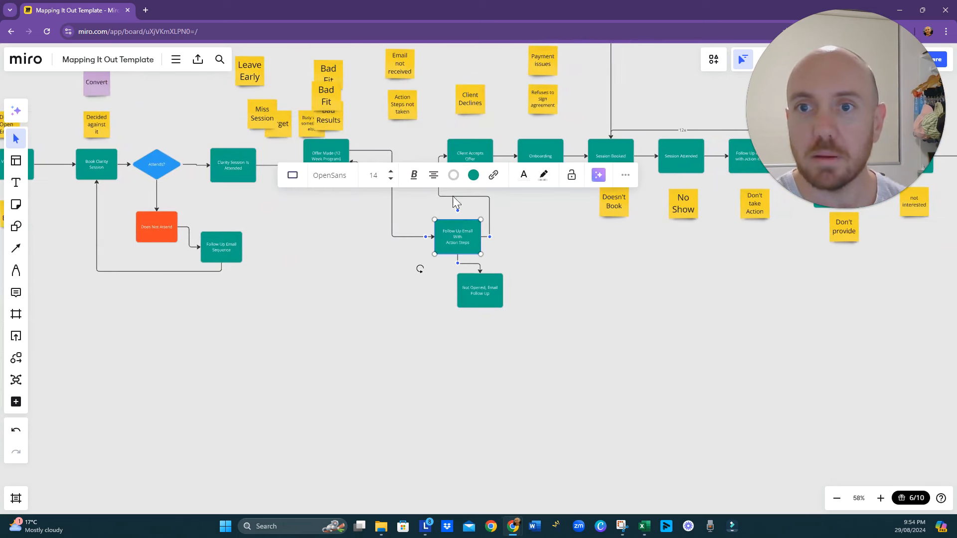
drag(331, 154, 403, 163)
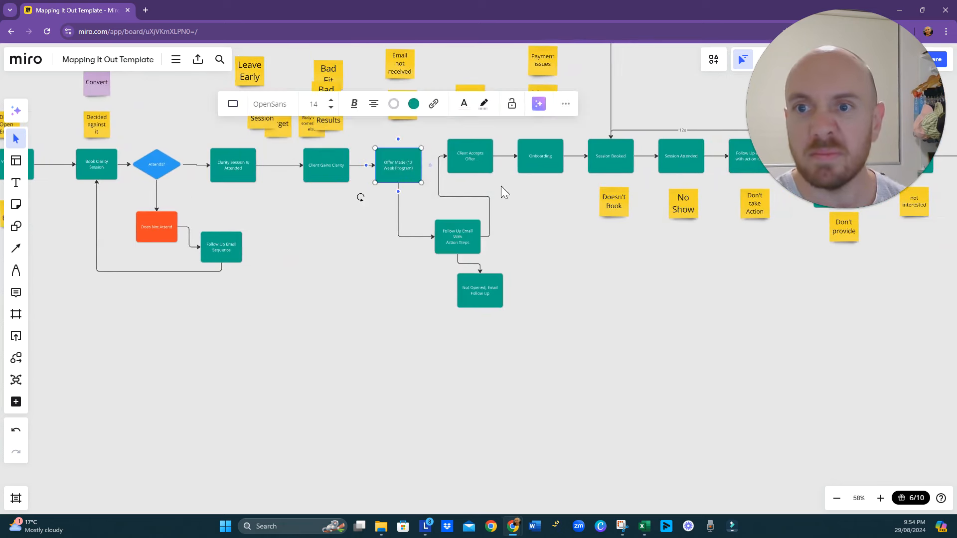
- Shift the Complete Lead Form and 5 Steps Landing Page boxes closer to Email is Sent, widening the gap after Clicked Link
drag(529, 233, 361, 302)
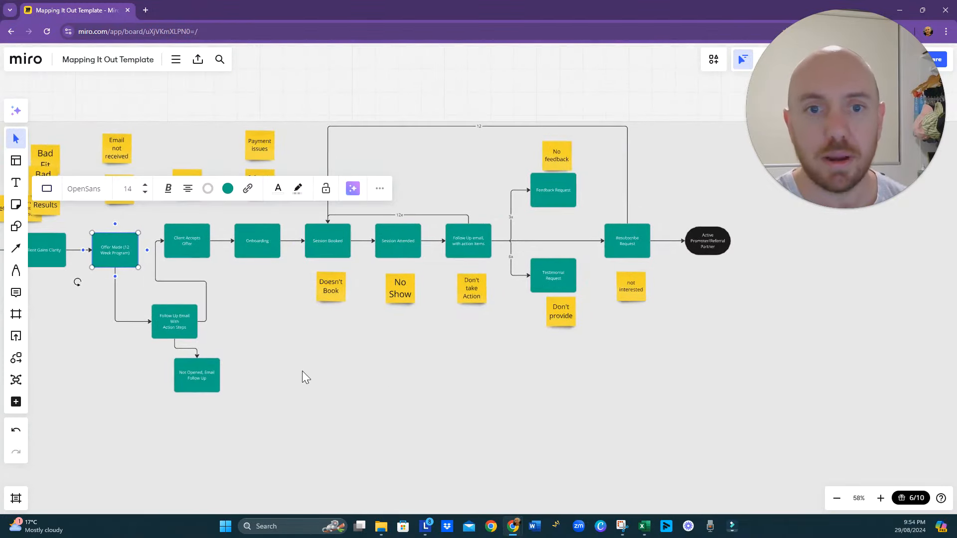
scroll(291, 373, left, 10)
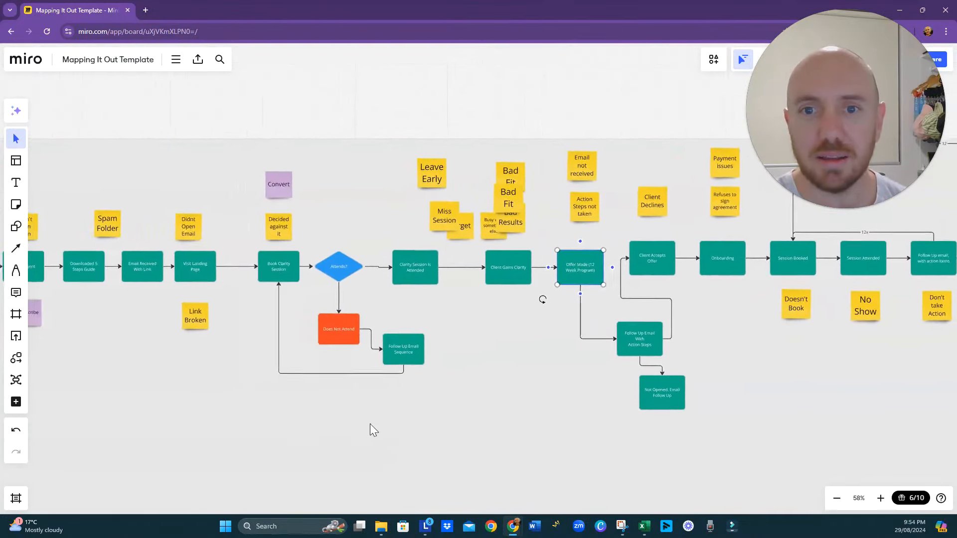
scroll(303, 375, left, 3)
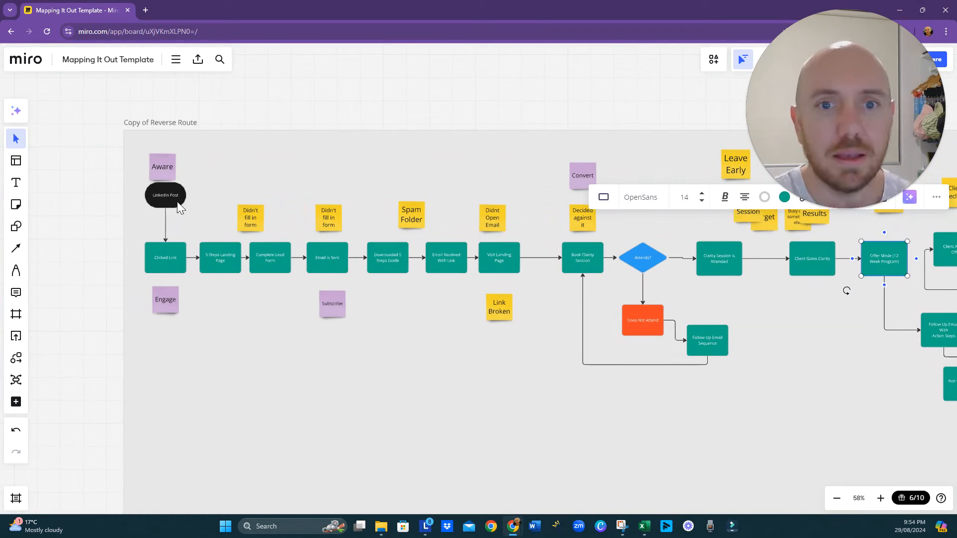
drag(182, 223, 214, 232)
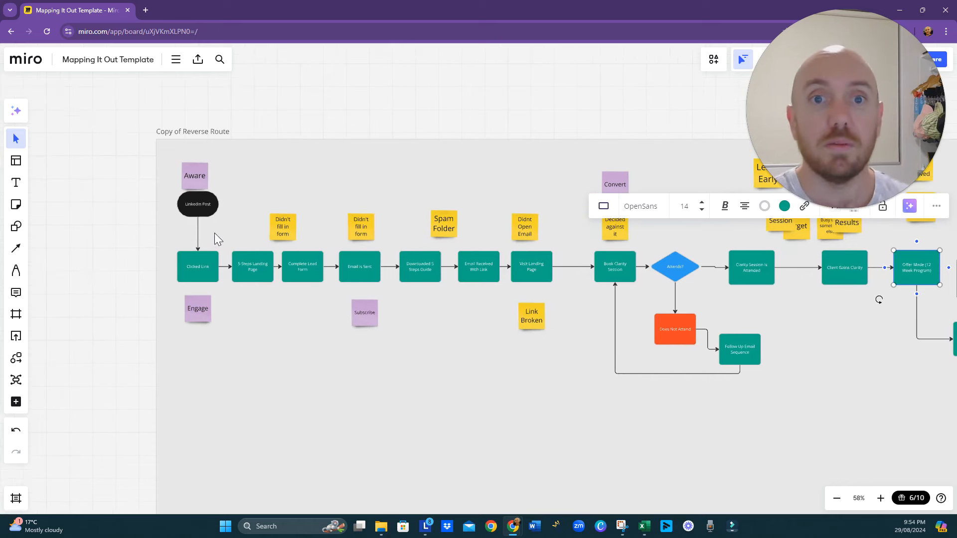
scroll(241, 293, up, 5)
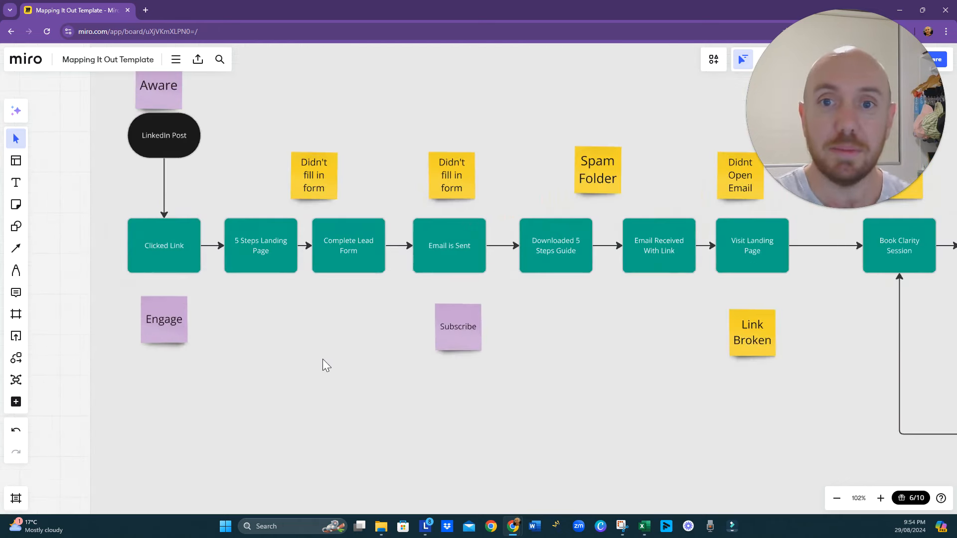
click(324, 185)
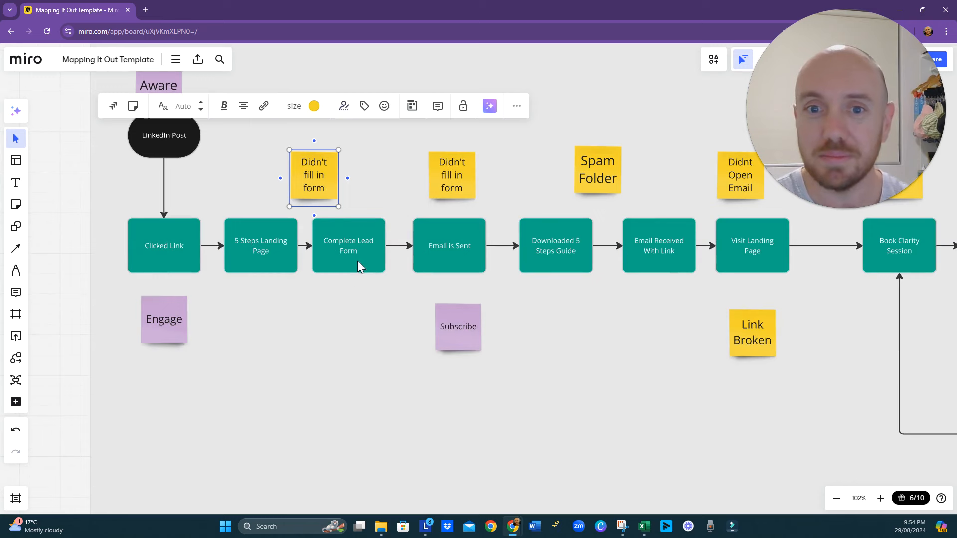
drag(358, 261, 378, 252)
drag(280, 253, 298, 253)
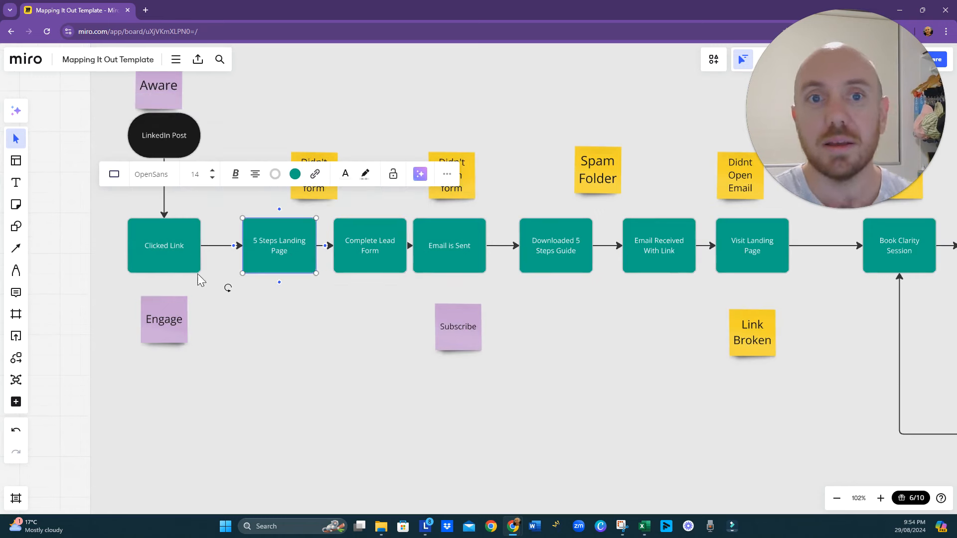
scroll(226, 319, up, 1)
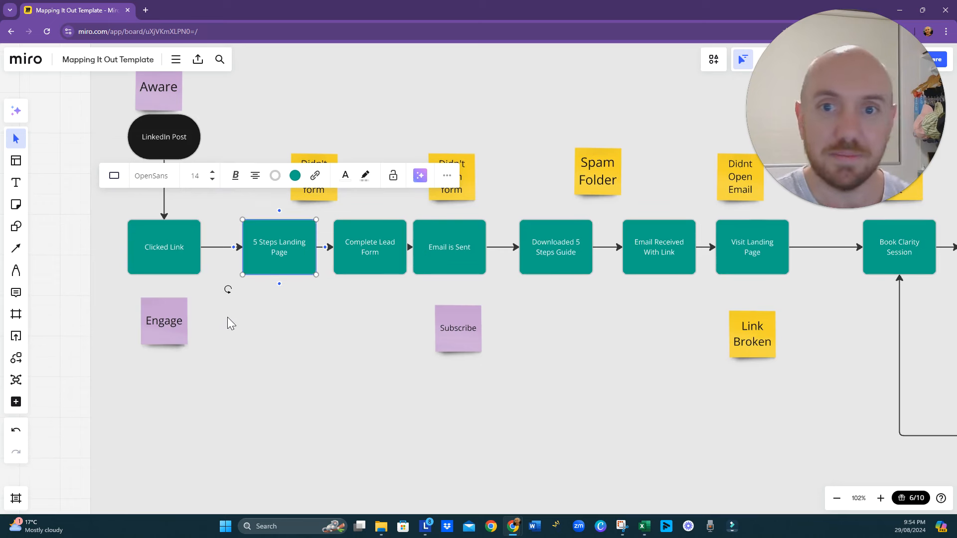
click(197, 332)
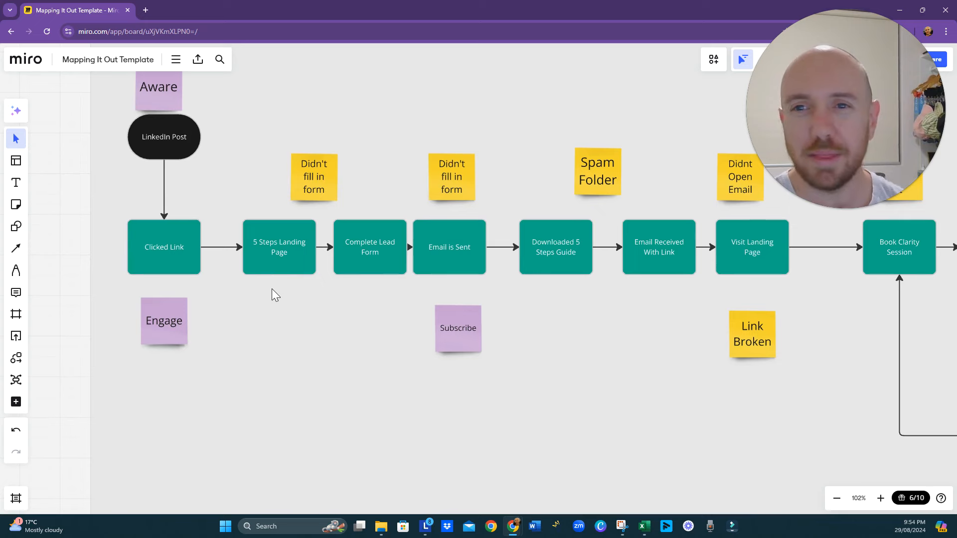
- Move the Clicked Link box down well below the main line and delete the Engage sticky note
drag(391, 334, 277, 326)
drag(484, 385, 593, 402)
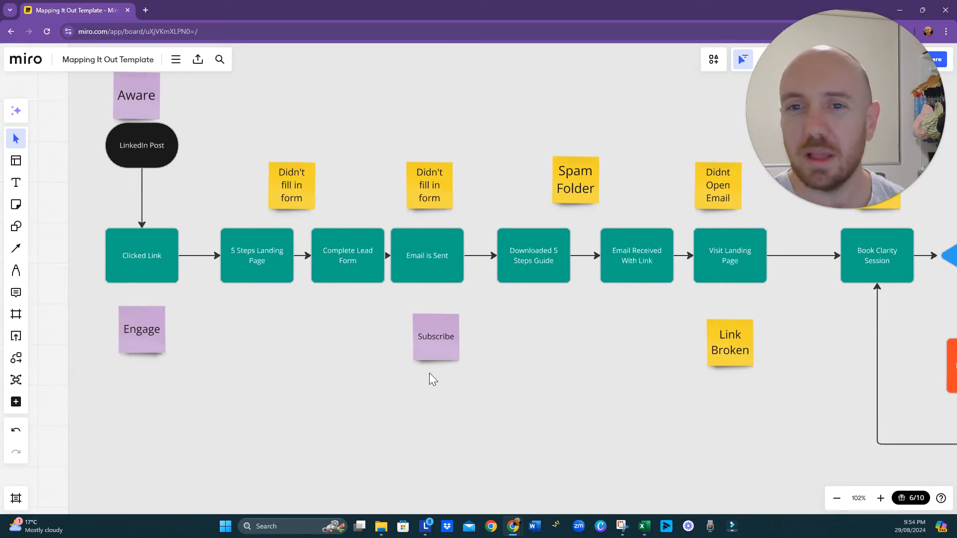
scroll(388, 349, down, 3)
scroll(338, 371, up, 4)
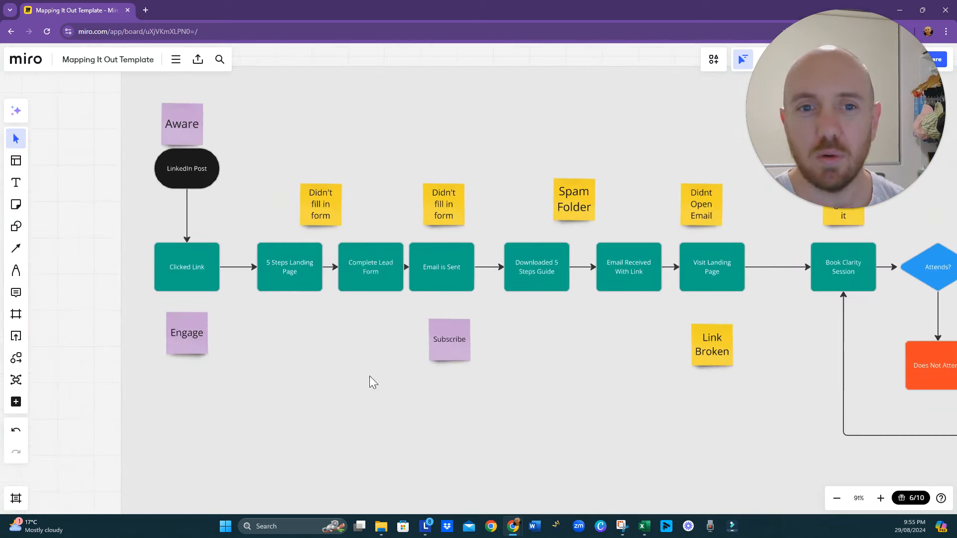
drag(201, 264, 186, 394)
click(192, 337)
key(Delete)
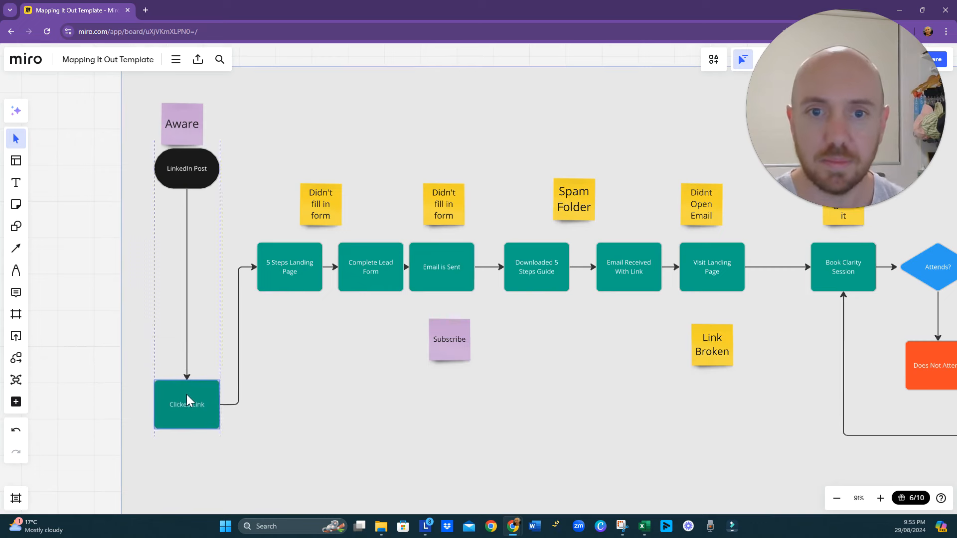
- Extend the Copy of Reverse Route frame outward at its start and move the LinkedIn Post shape there, near the main line
right_click(295, 402)
scroll(294, 404, down, 5)
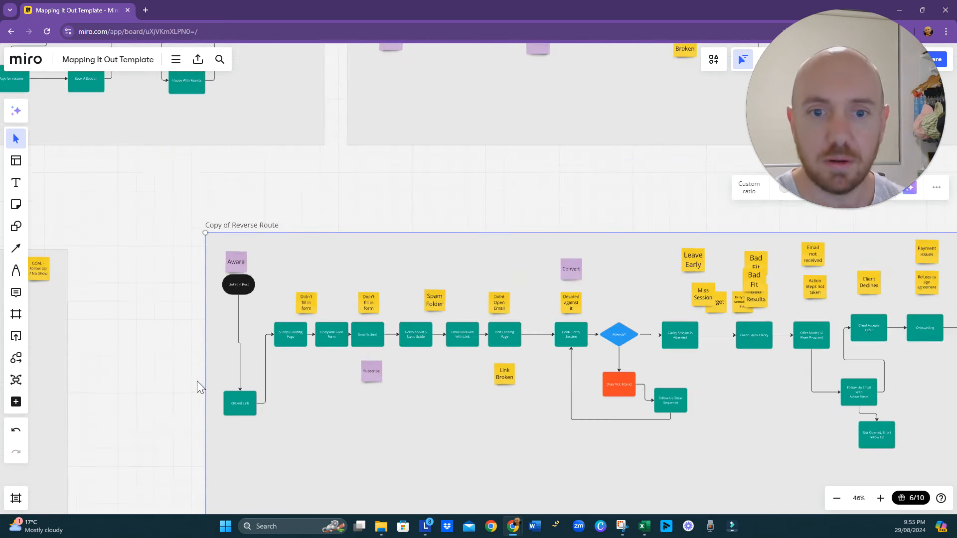
drag(204, 380, 130, 376)
drag(224, 293, 155, 340)
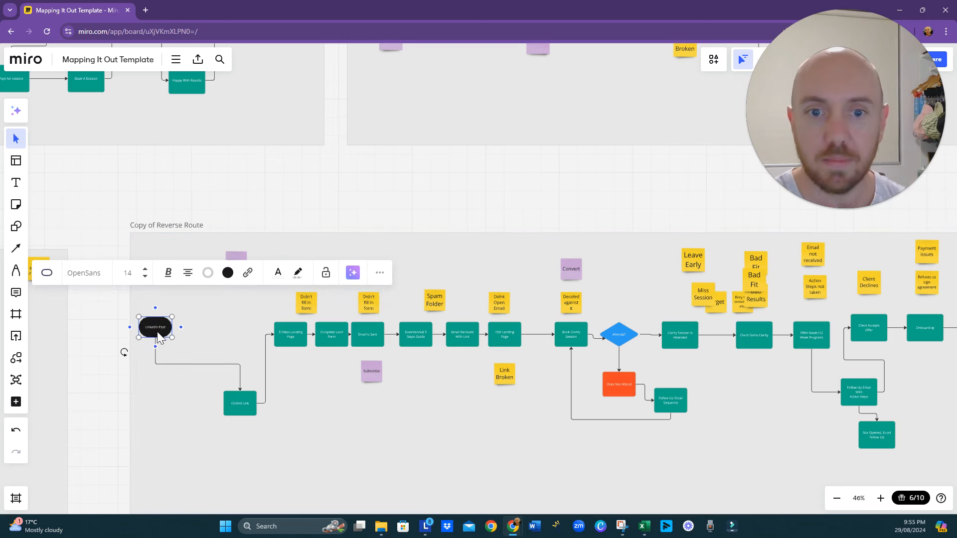
click(221, 364)
- Move the Clicked Link box up into the main line, just before the 5 Steps Landing Page box
drag(240, 391, 214, 333)
click(202, 409)
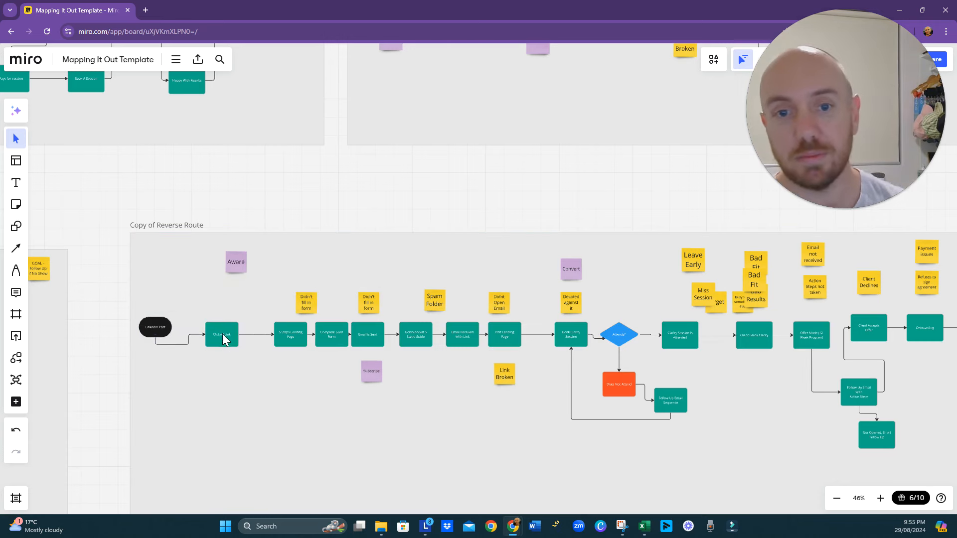
click(212, 337)
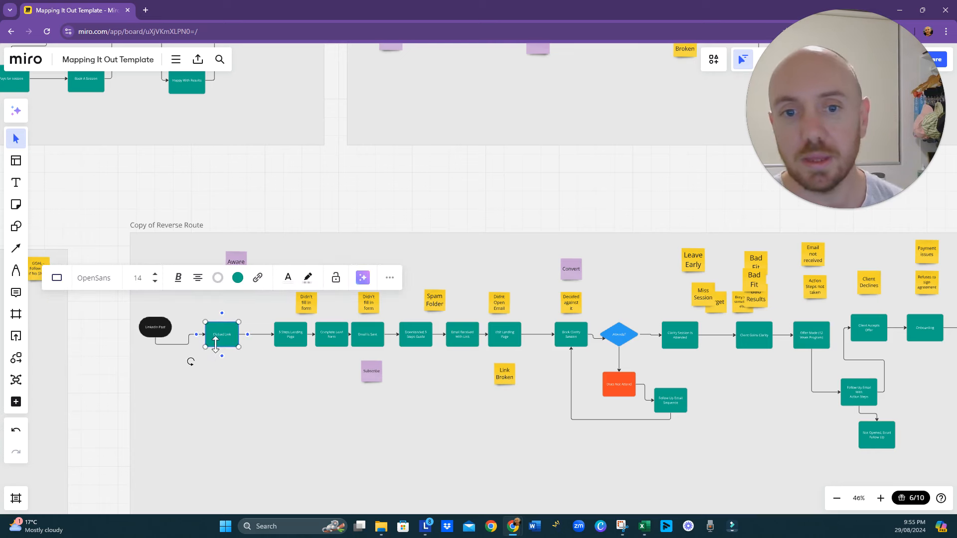
click(228, 364)
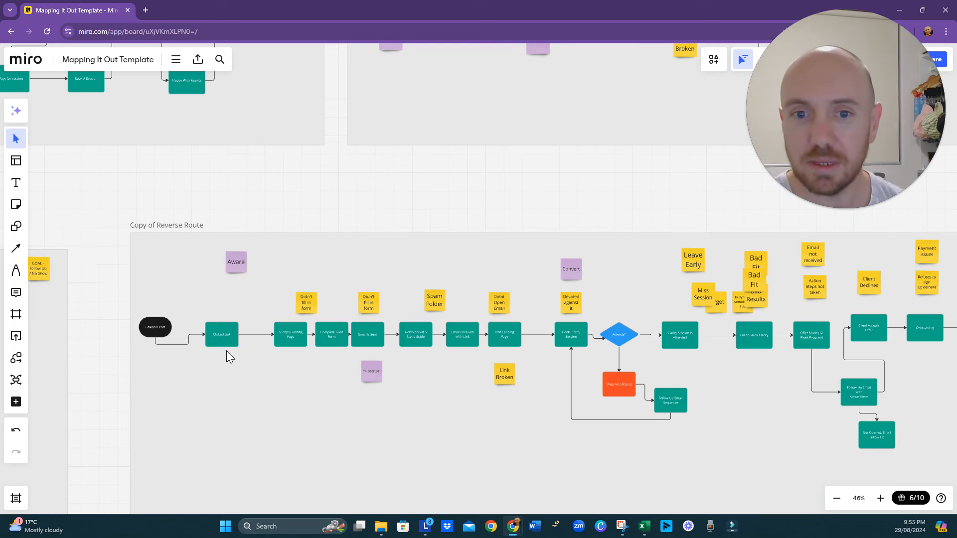
drag(231, 336, 249, 334)
- Insert a decision diamond between LinkedIn Post and Clicked Link and fill it with blue
click(198, 344)
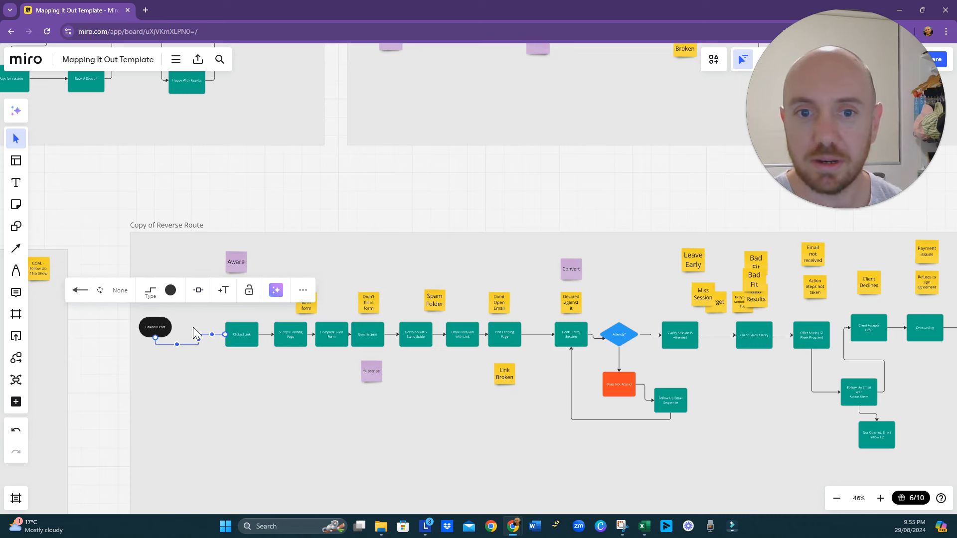
click(199, 290)
click(215, 339)
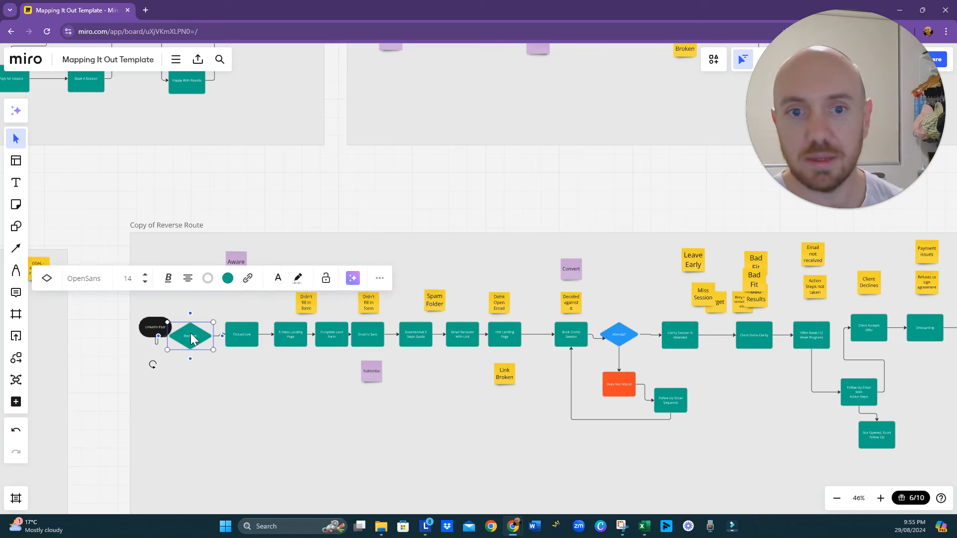
click(192, 336)
click(228, 278)
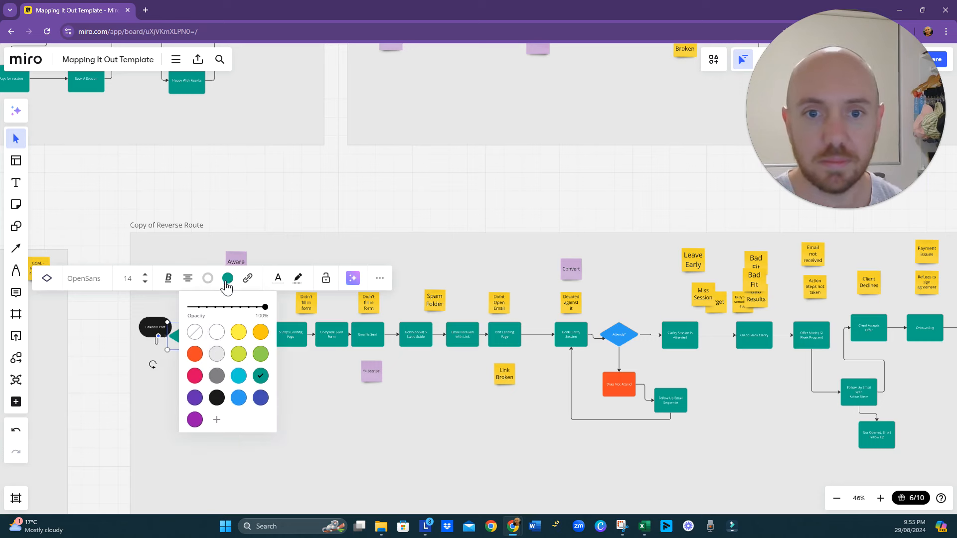
click(239, 398)
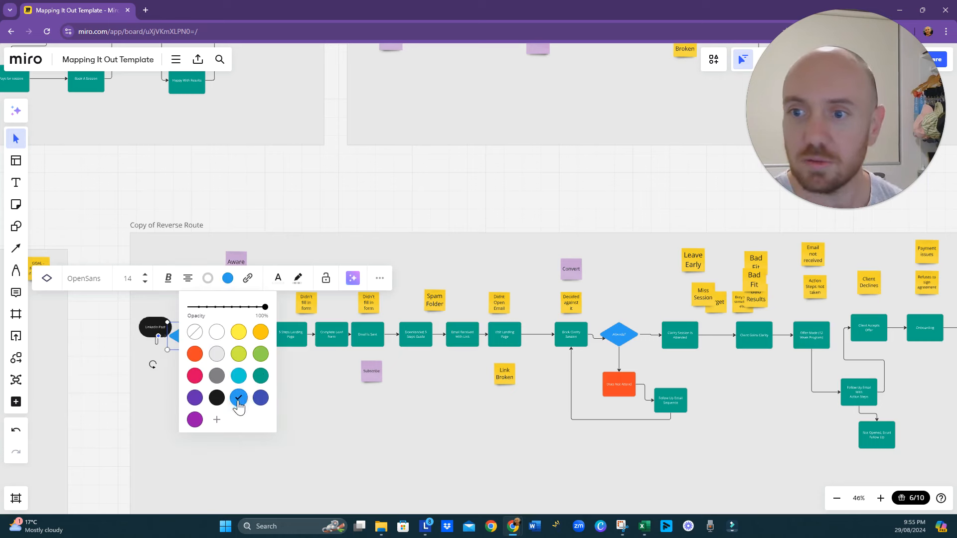
click(317, 404)
- Label the new diamond "Clicked?" and its connector to the Clicked Link box "Y"
double_click(192, 337)
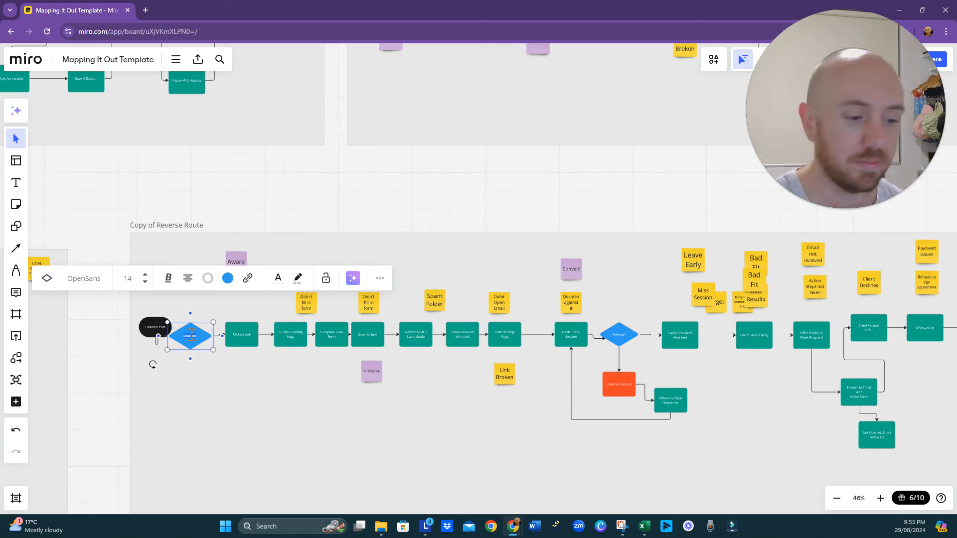
text(Clicked?)
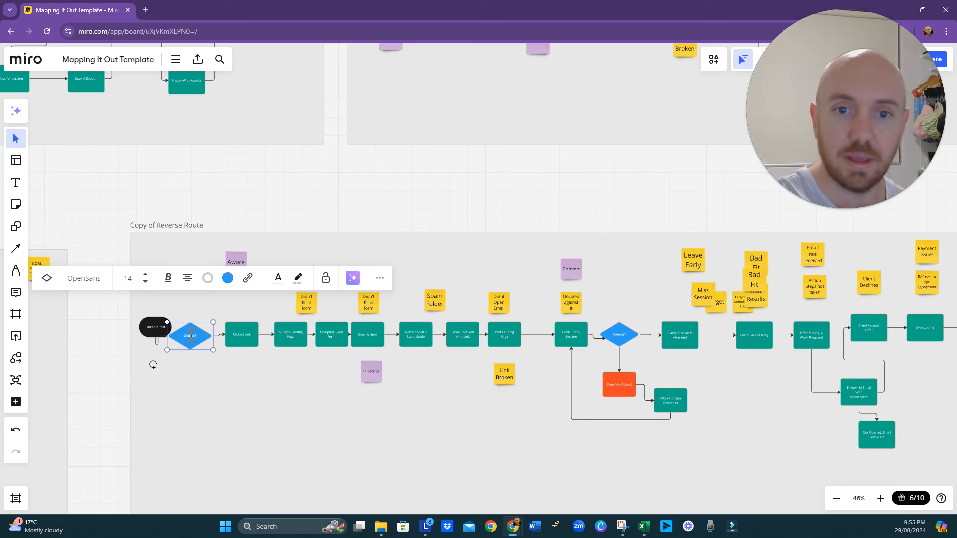
click(275, 388)
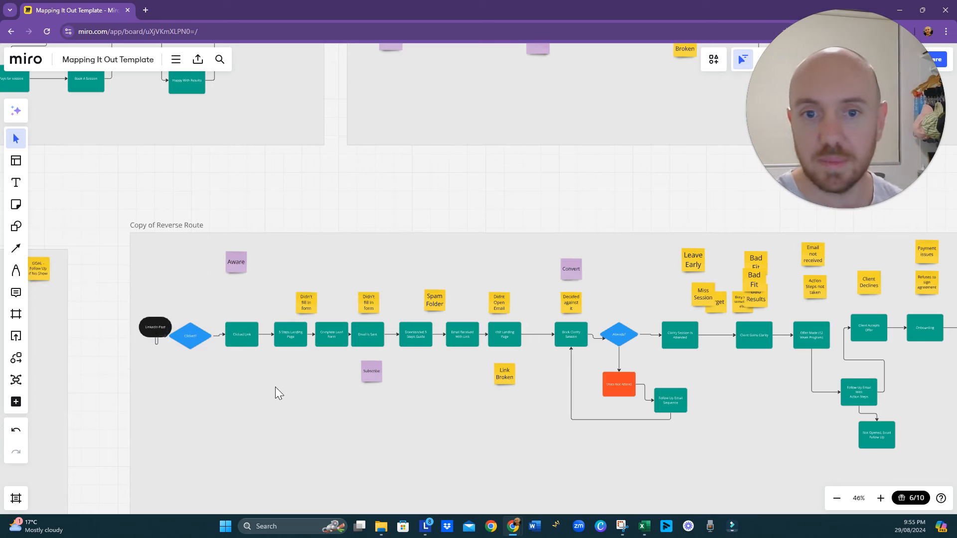
click(219, 336)
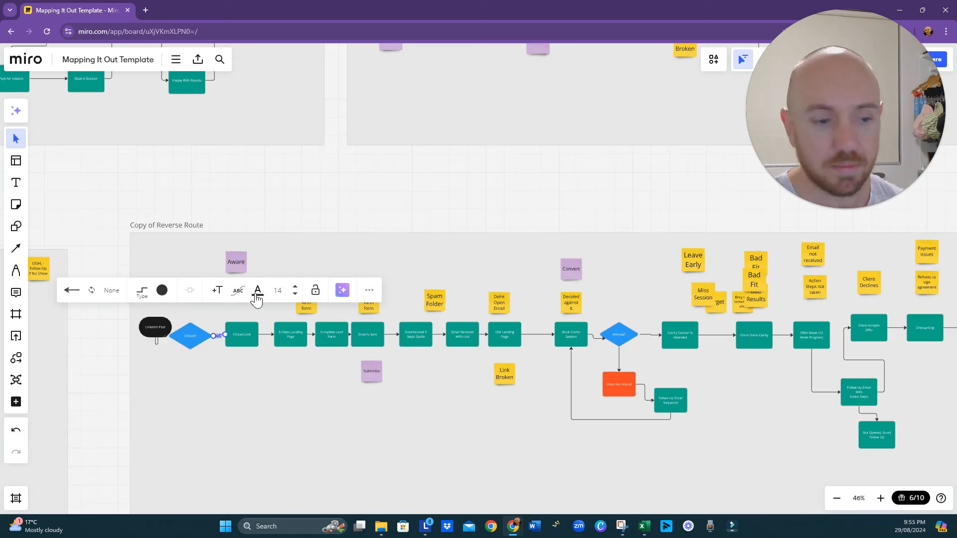
click(220, 390)
- Move the LinkedIn Post shape up and away from the Clicked? diamond so they no longer overlap
scroll(209, 364, up, 5)
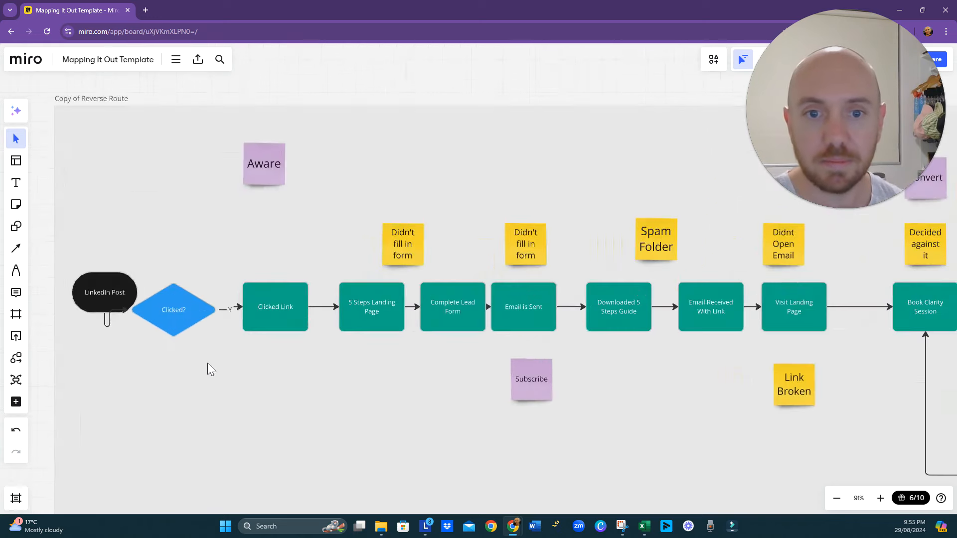
click(109, 298)
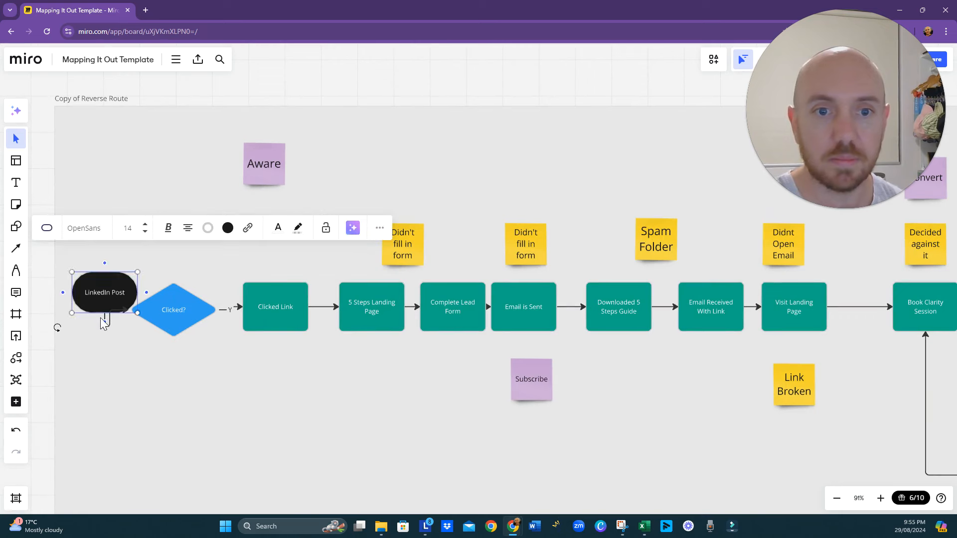
drag(109, 298, 91, 276)
- Add a connected shape below the Clicked? diamond, fill it orange-red and change it to a rectangle
click(181, 321)
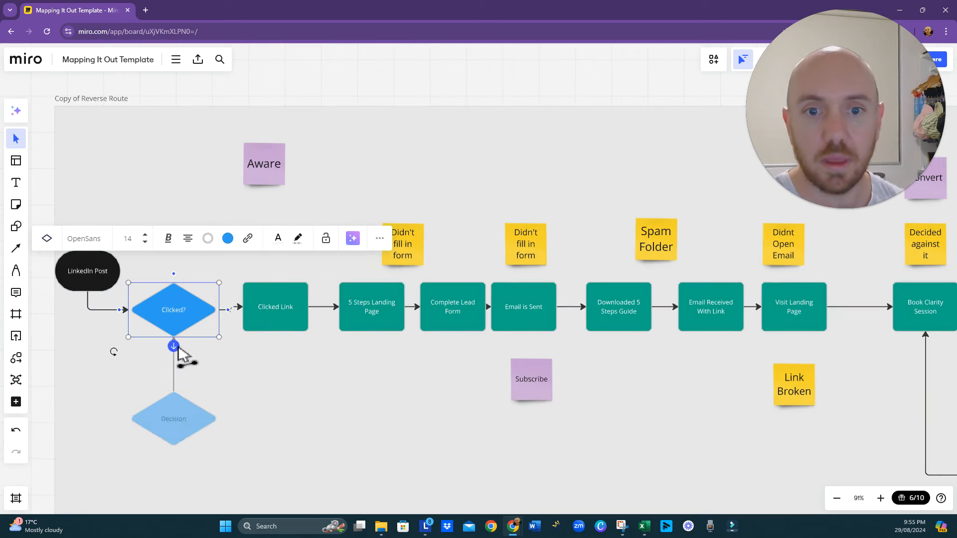
click(174, 346)
click(195, 347)
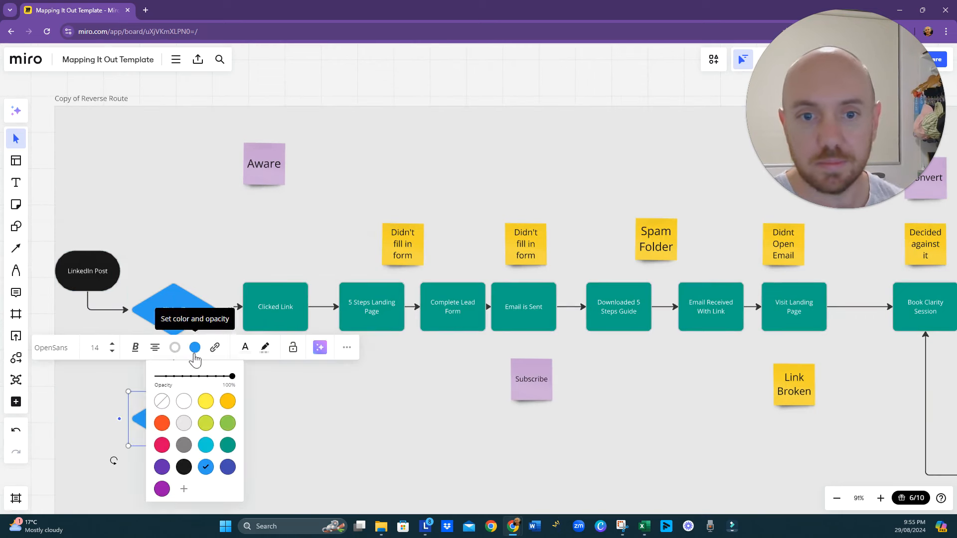
click(162, 424)
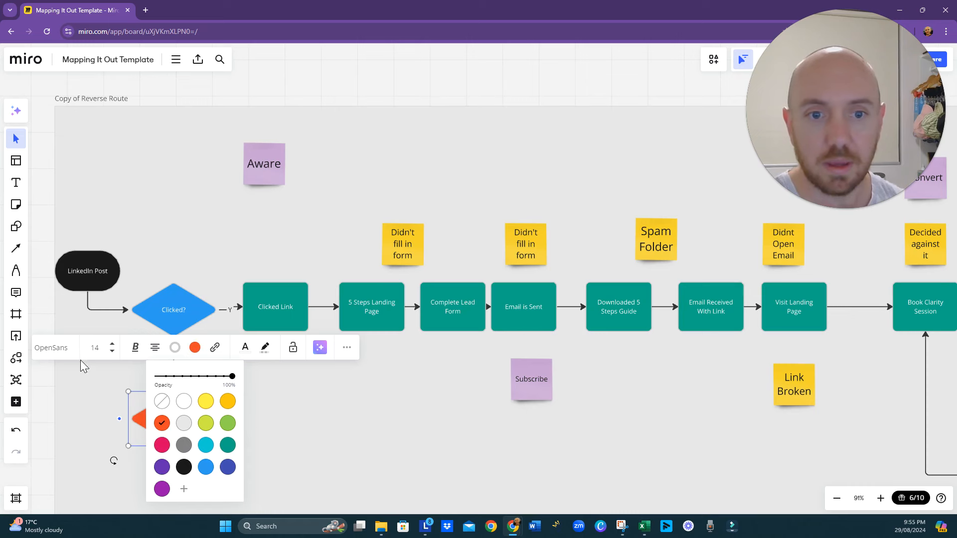
click(195, 347)
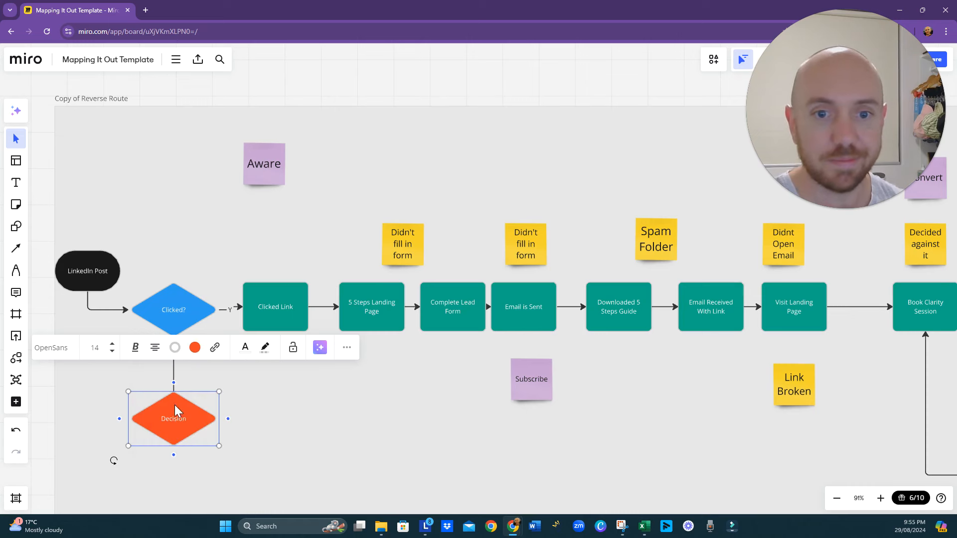
click(46, 351)
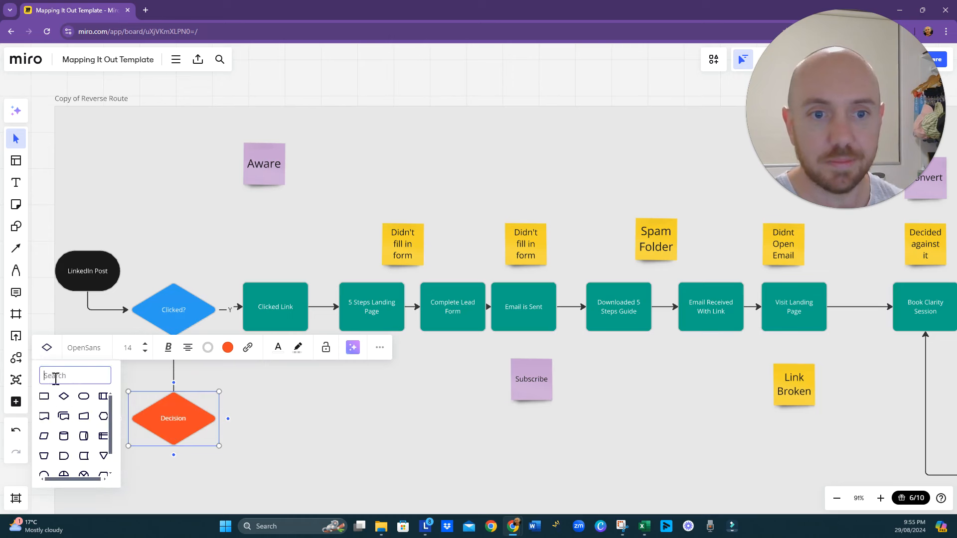
click(43, 397)
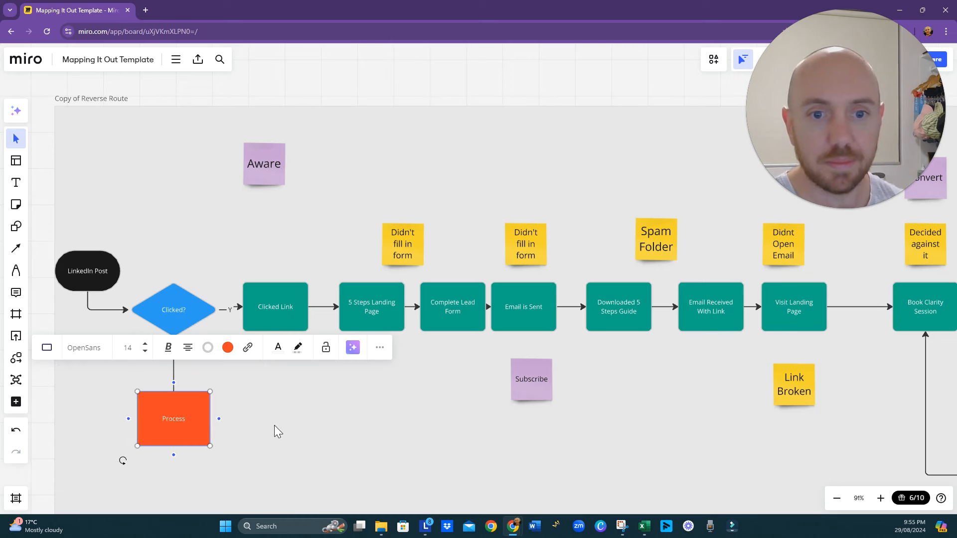
- Make the connector arrow run from the Clicked? diamond down to the orange-red rectangle and label it "N"
click(174, 369)
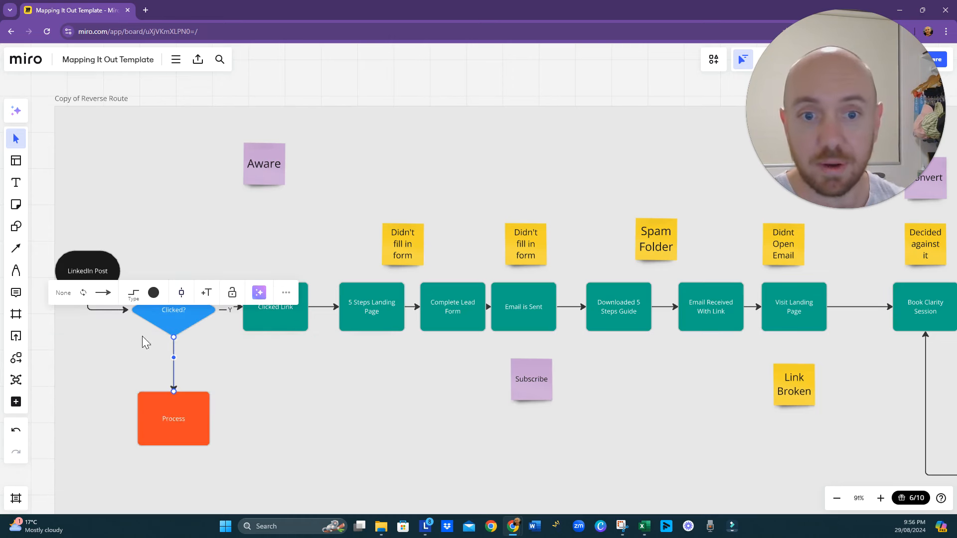
click(206, 293)
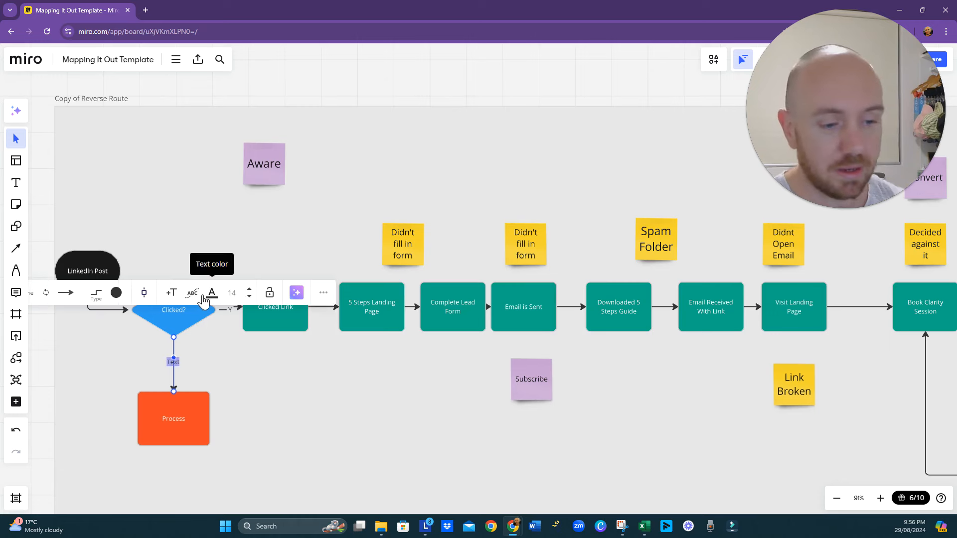
text(N)
click(265, 420)
- Label the orange-red rectangle below the Clicked? diamond "Didn't Click"
scroll(284, 436, down, 1)
scroll(284, 436, left, 1)
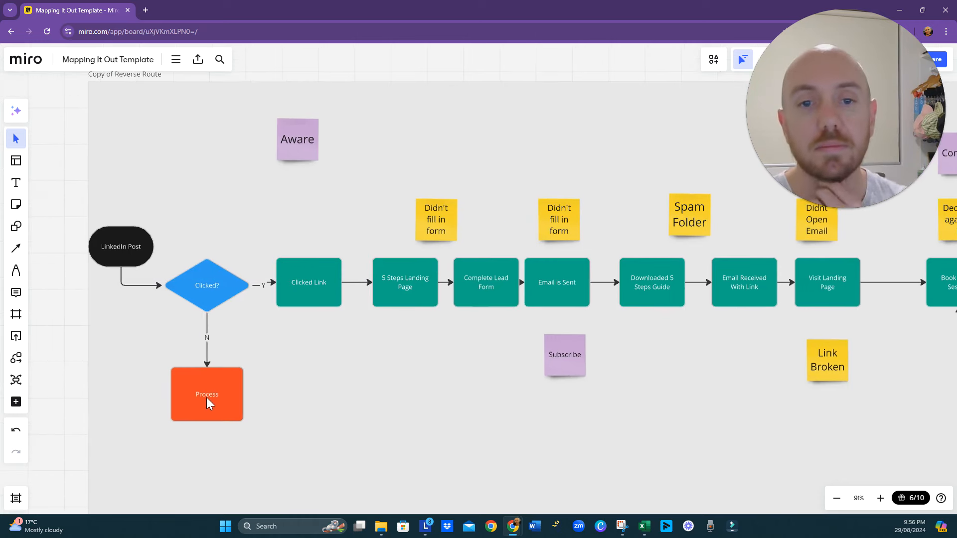
double_click(208, 397)
text(Didn)
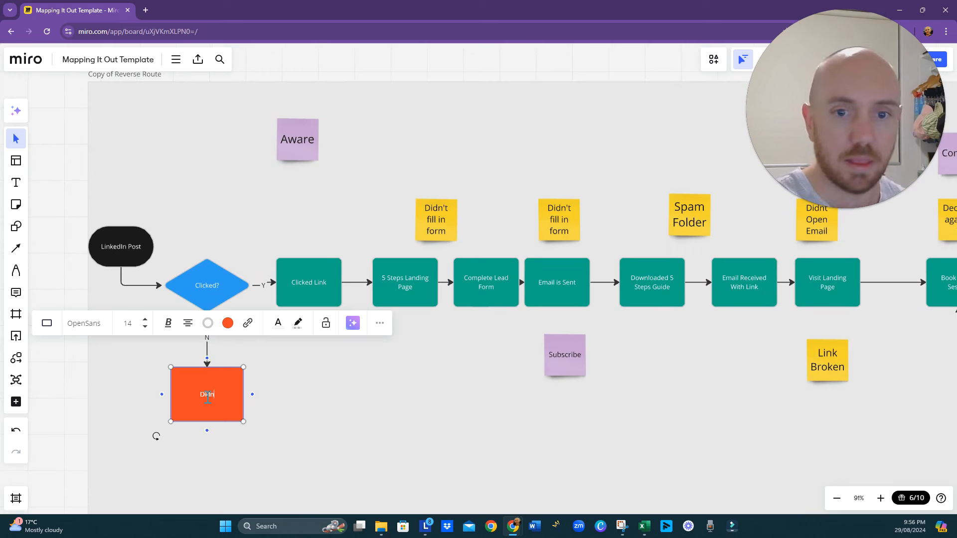
text('t Click)
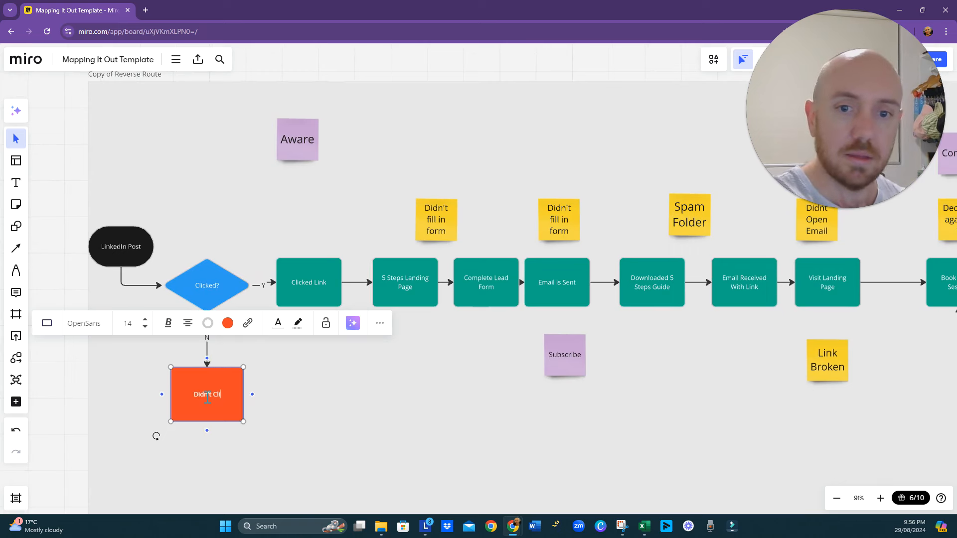
click(314, 469)
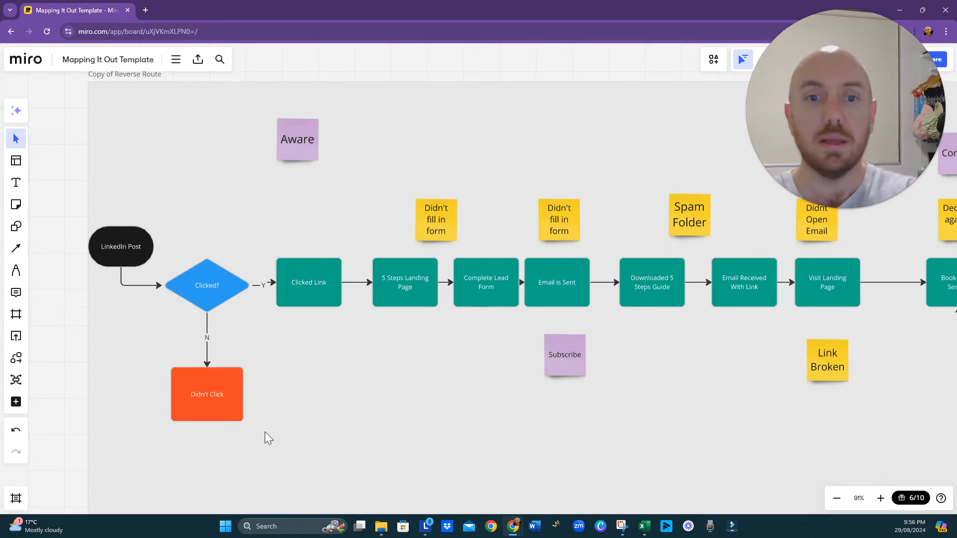
- Nudge the Clicked Link box so it lines up with the Clicked? diamond
click(143, 253)
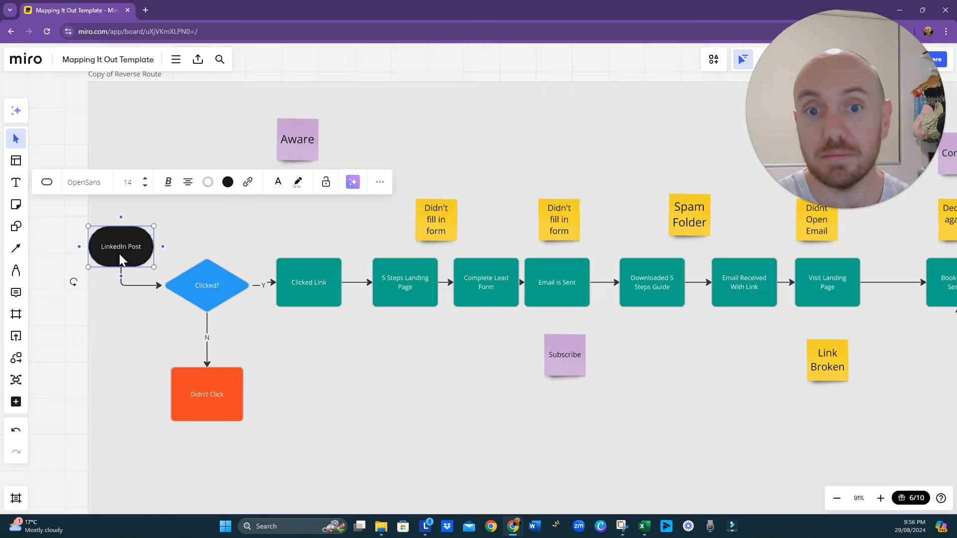
click(301, 278)
drag(301, 278, 304, 283)
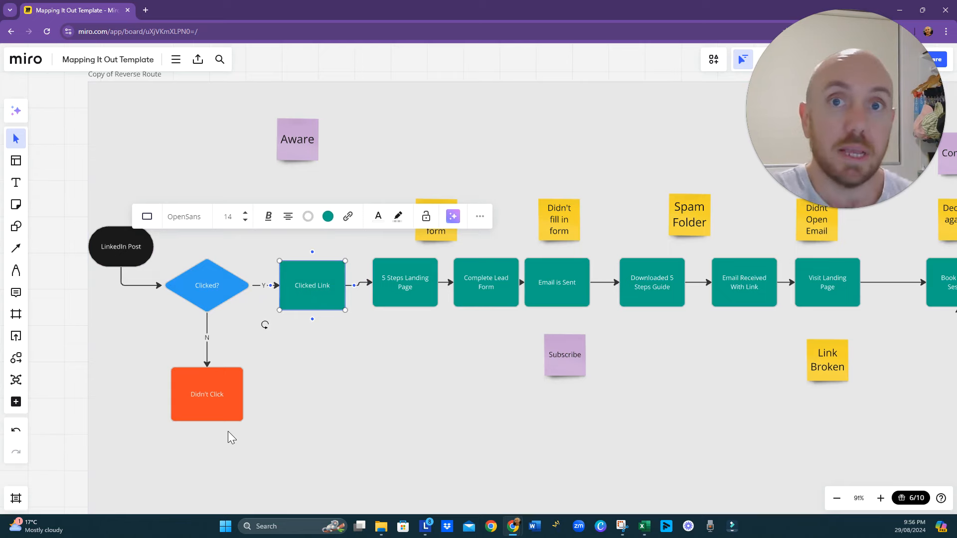
- Shift everything from 5 Steps Landing Page onward further along the flow, leaving a wide gap after Clicked Link
scroll(283, 382, down, 10)
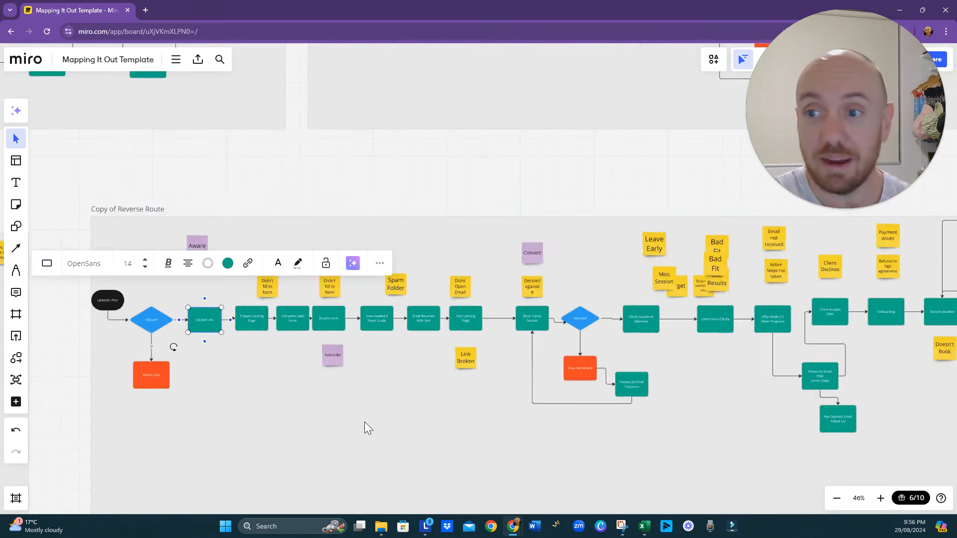
scroll(367, 424, right, 3)
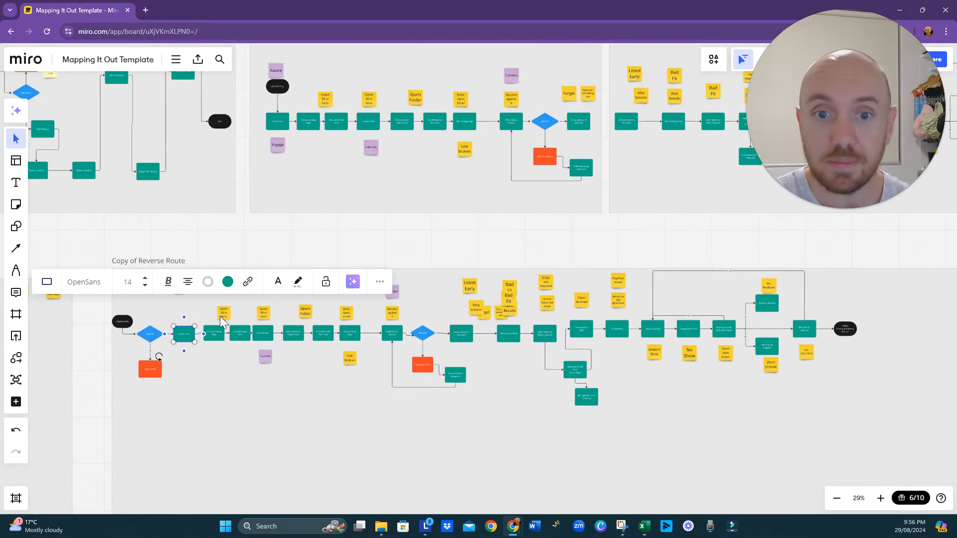
drag(206, 278, 850, 436)
drag(740, 336, 863, 339)
drag(806, 442, 617, 442)
drag(707, 335, 734, 337)
drag(358, 480, 602, 465)
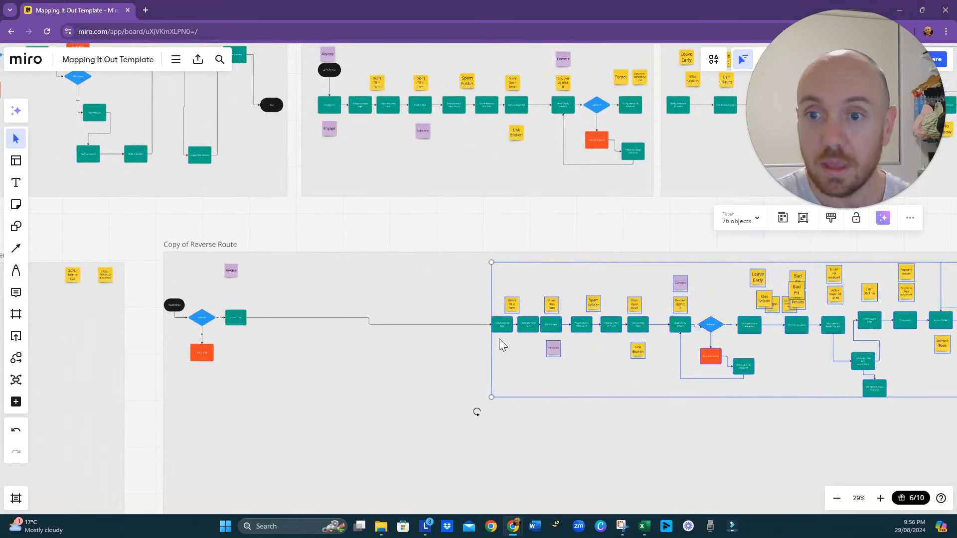
mouse_move(503, 328)
mouse_down()
mouse_move(375, 328)
mouse_move(516, 329)
mouse_up()
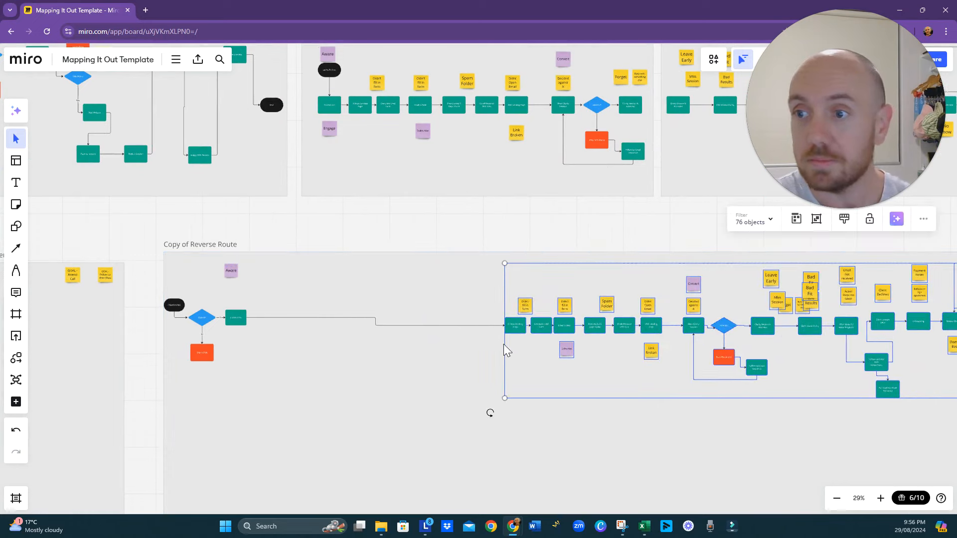
- Move the 5 Steps Landing Page box back towards Clicked Link, level with it and with a gap between them
drag(429, 454, 187, 423)
click(298, 446)
drag(273, 373, 367, 395)
drag(367, 322, 195, 314)
drag(167, 355, 265, 396)
scroll(217, 373, up, 5)
drag(423, 325, 358, 327)
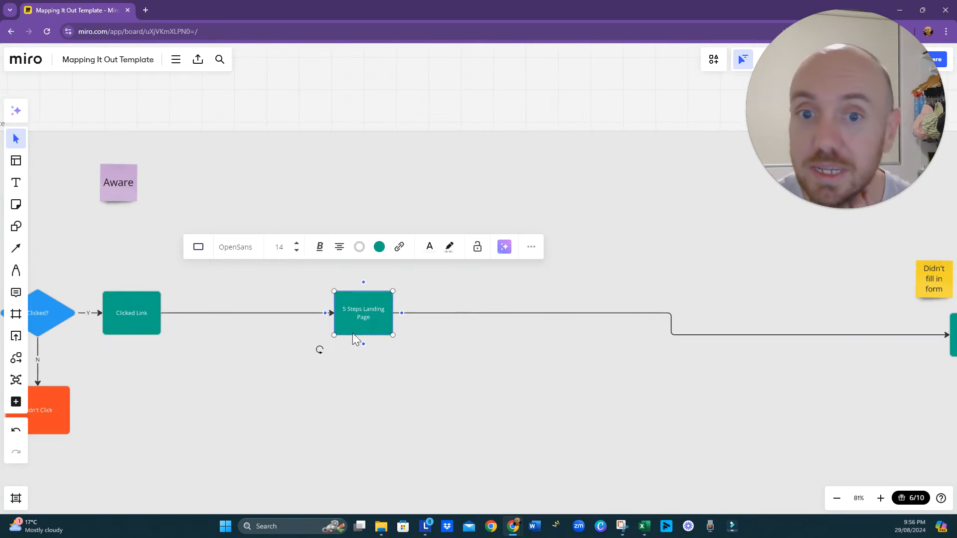
scroll(300, 414, left, 5)
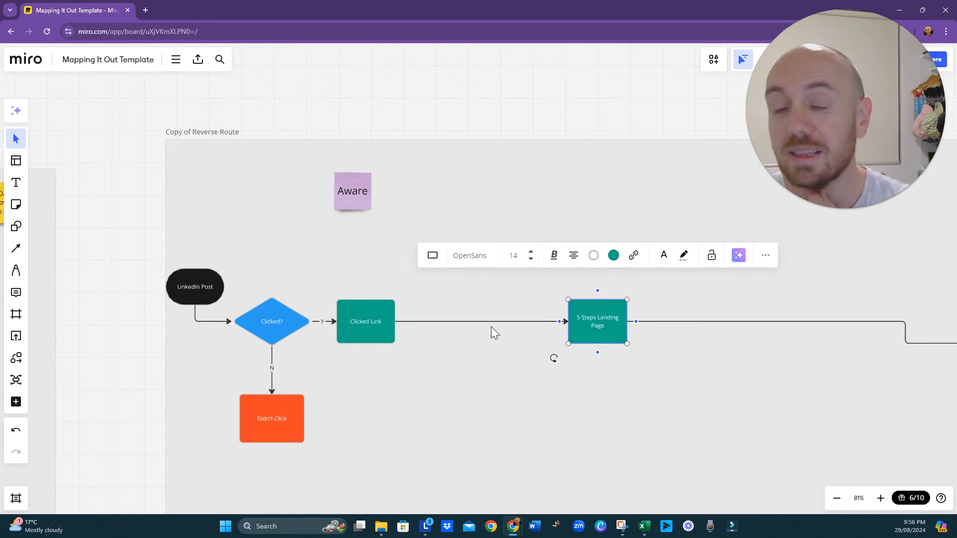
- Move the Complete Lead Form box back towards 5 Steps Landing Page, level with it and with a wide gap between them
scroll(599, 356, down, 3)
scroll(662, 402, right, 5)
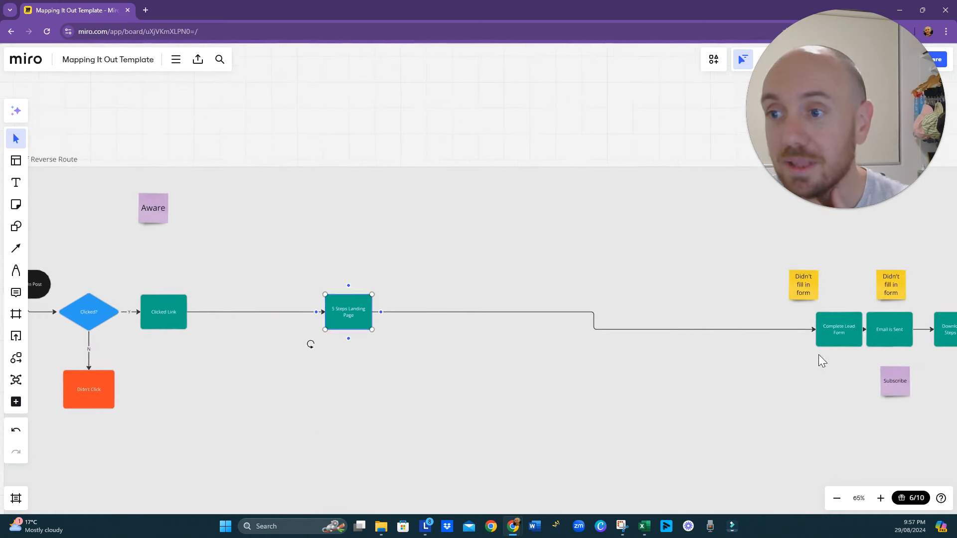
drag(848, 324, 604, 312)
- Insert a decision diamond on the connector between Clicked Link and 5 Steps Landing Page and fill it blue
scroll(403, 403, left, 2)
click(313, 325)
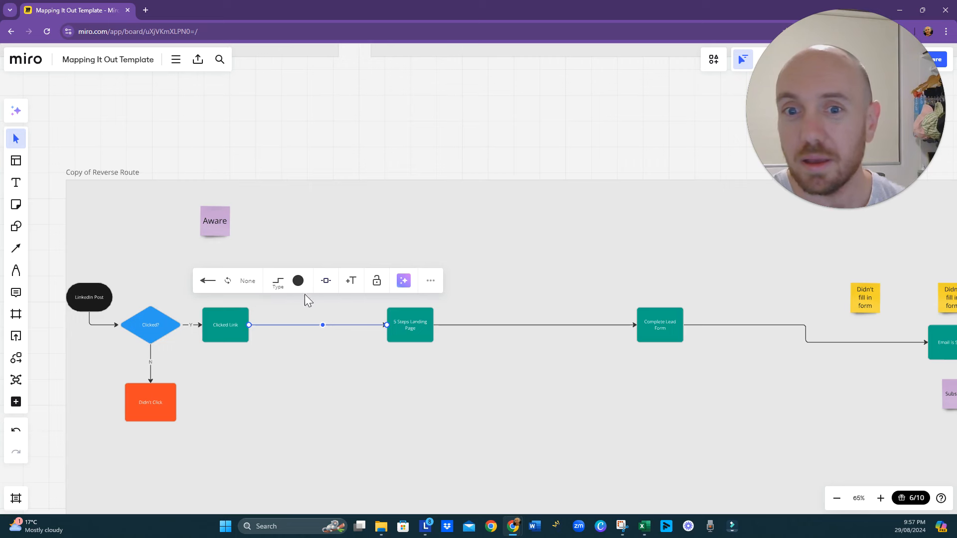
click(326, 280)
click(343, 329)
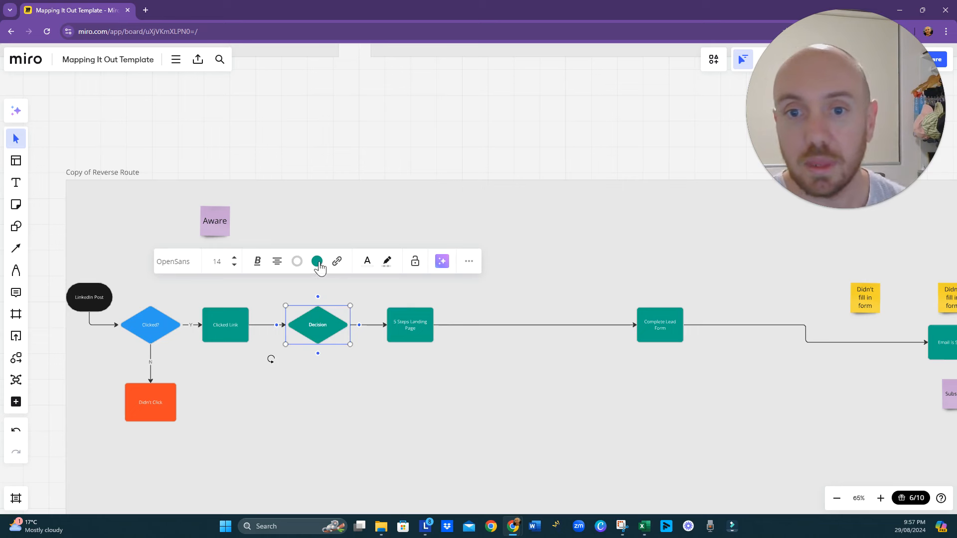
click(317, 261)
click(328, 380)
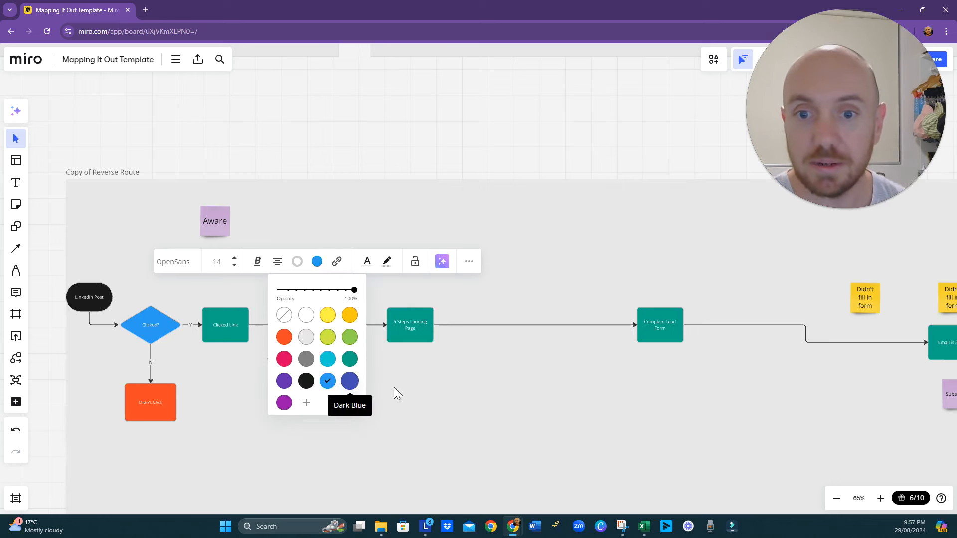
click(394, 387)
- Label the new diamond after Clicked Link "Page Loads"
click(321, 333)
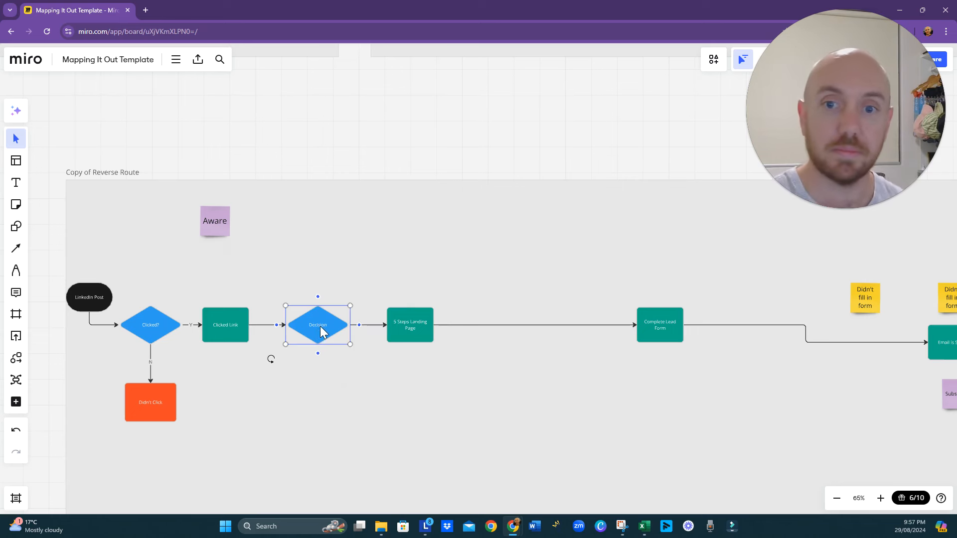
double_click(320, 327)
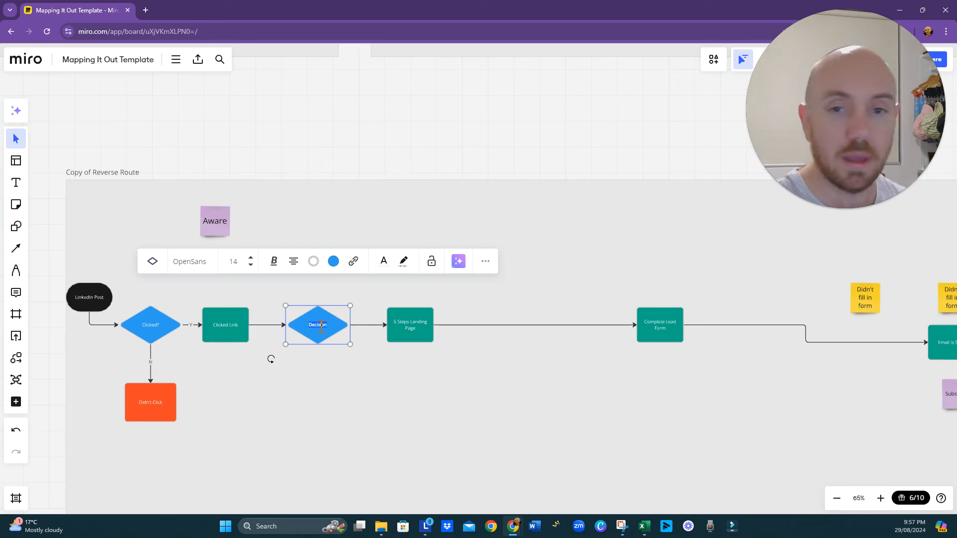
text(E)
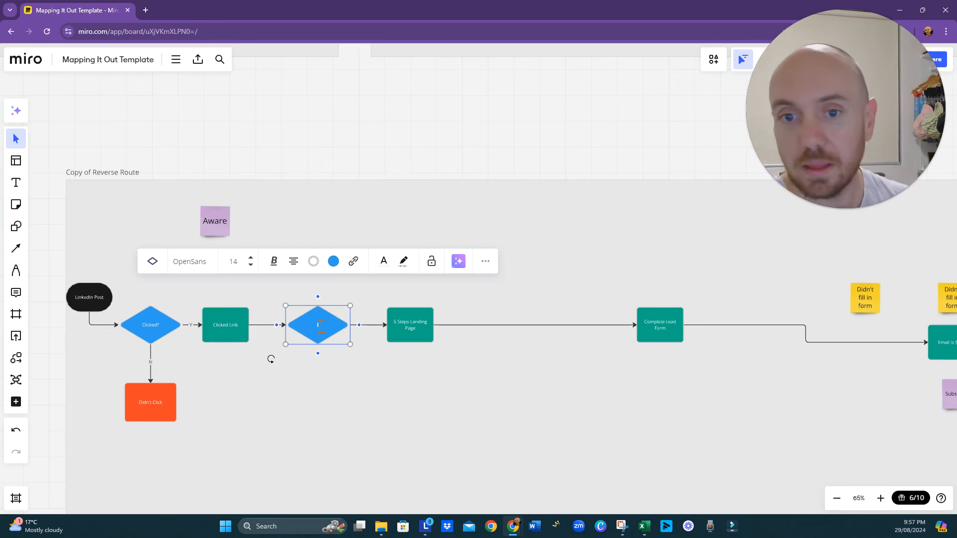
text(age Loads)
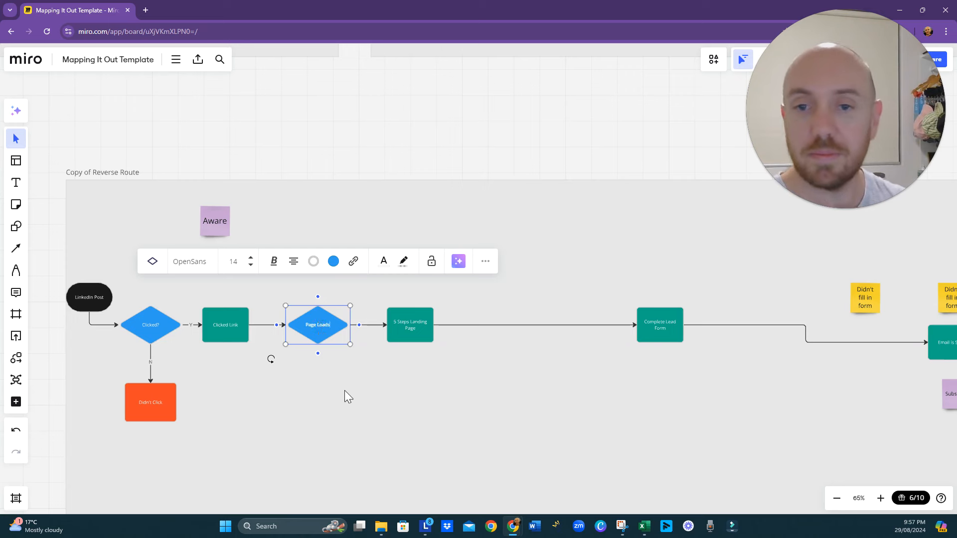
click(345, 393)
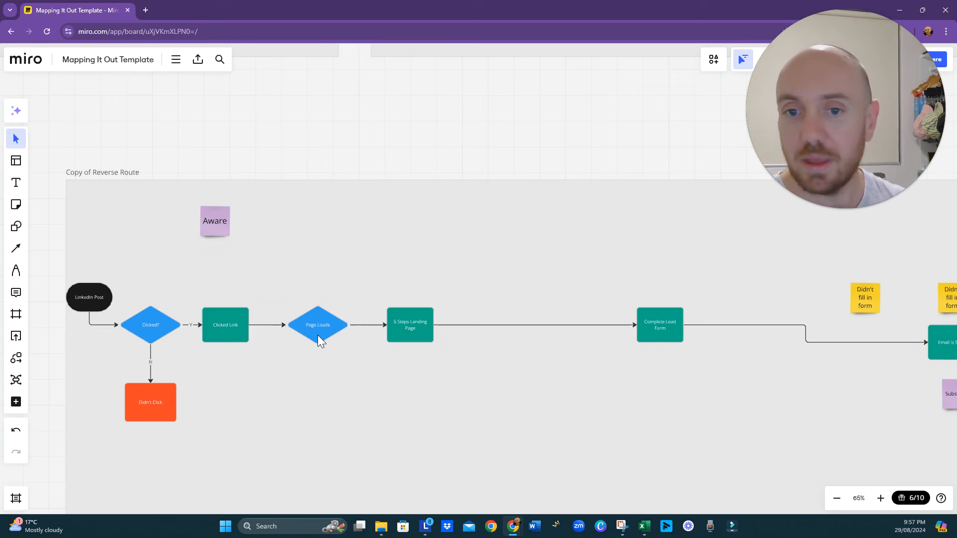
- Add a connected shape below the Page Loads diamond, fill it orange-red and change it to a rectangle
click(318, 335)
click(318, 353)
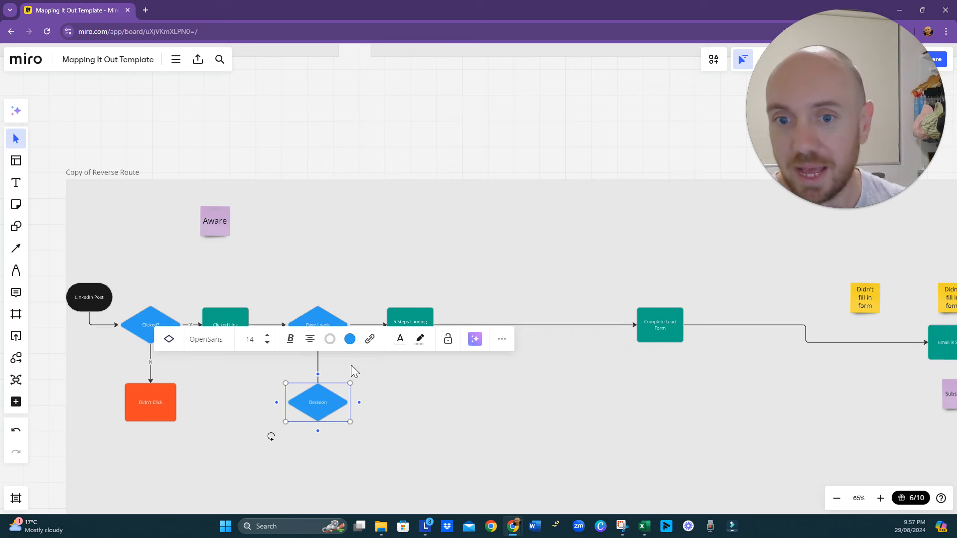
click(350, 339)
click(317, 414)
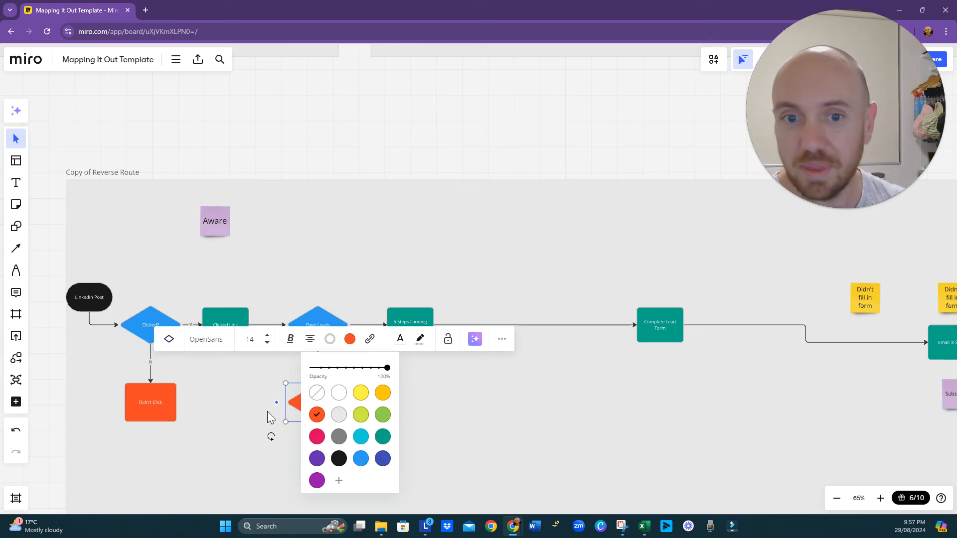
click(172, 343)
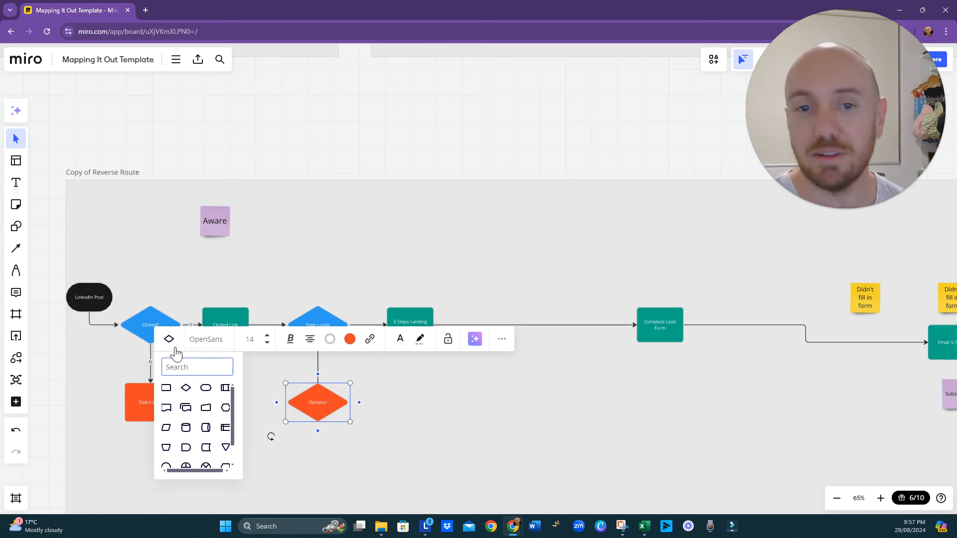
click(166, 388)
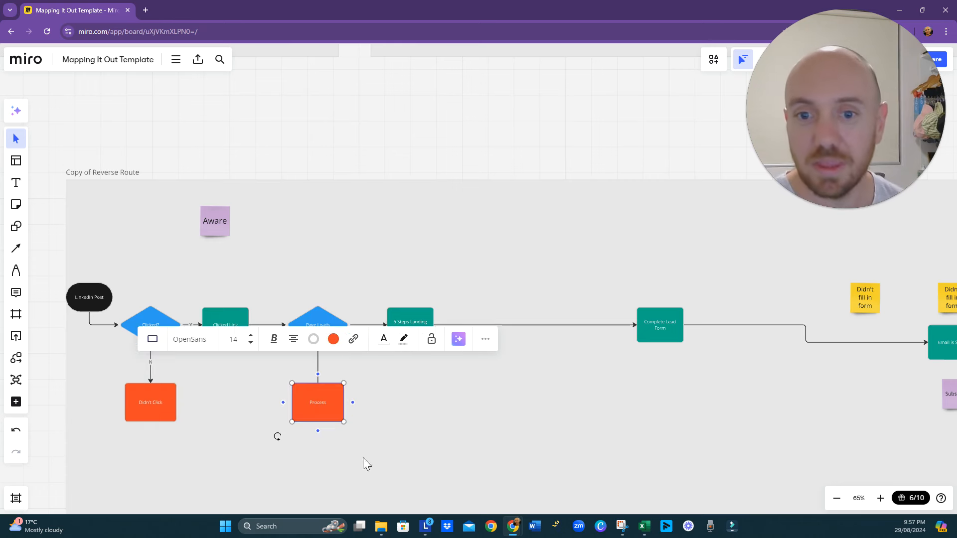
- Label the orange-red rectangle below the Page Loads diamond "Didn't Load"
double_click(322, 406)
text(Di)
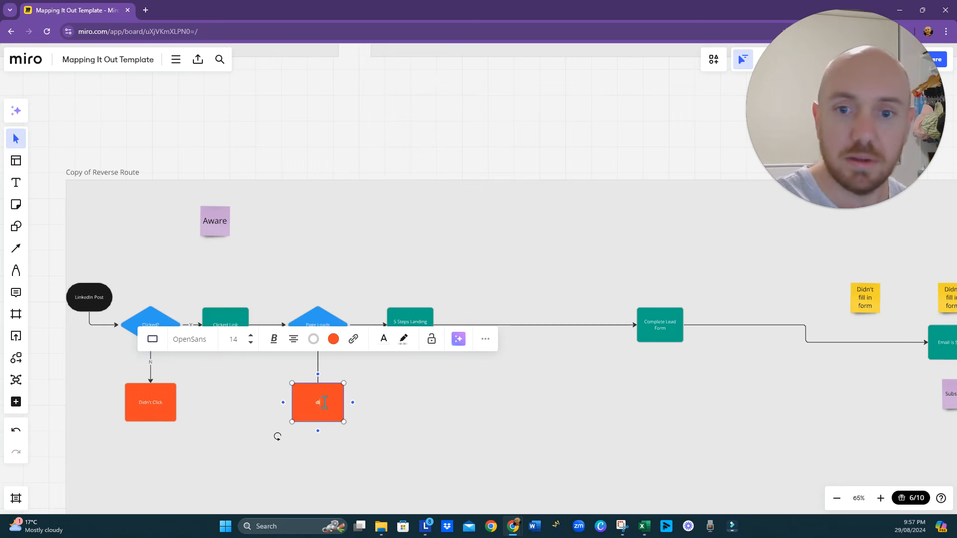
text(dn't)
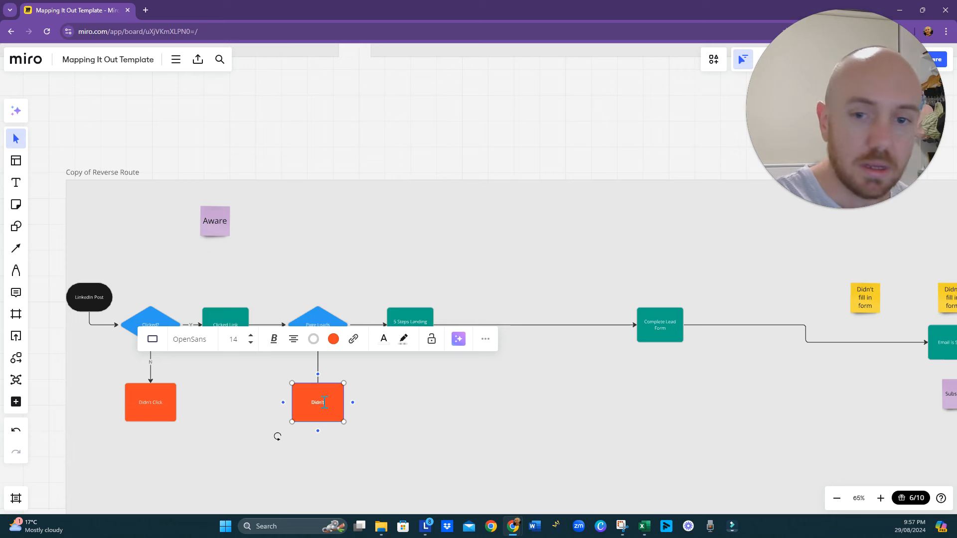
text( Leaoad)
click(480, 443)
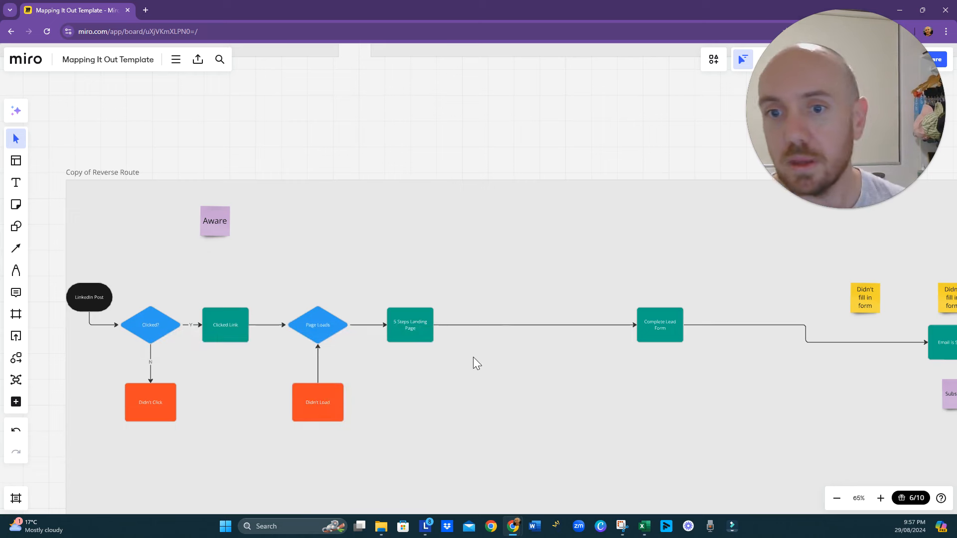
- Point the lower Page Loads arrow at Didn't Load, labelling that branch "N" and the one to 5 Steps Landing Page "Y"
drag(474, 357, 422, 350)
click(265, 363)
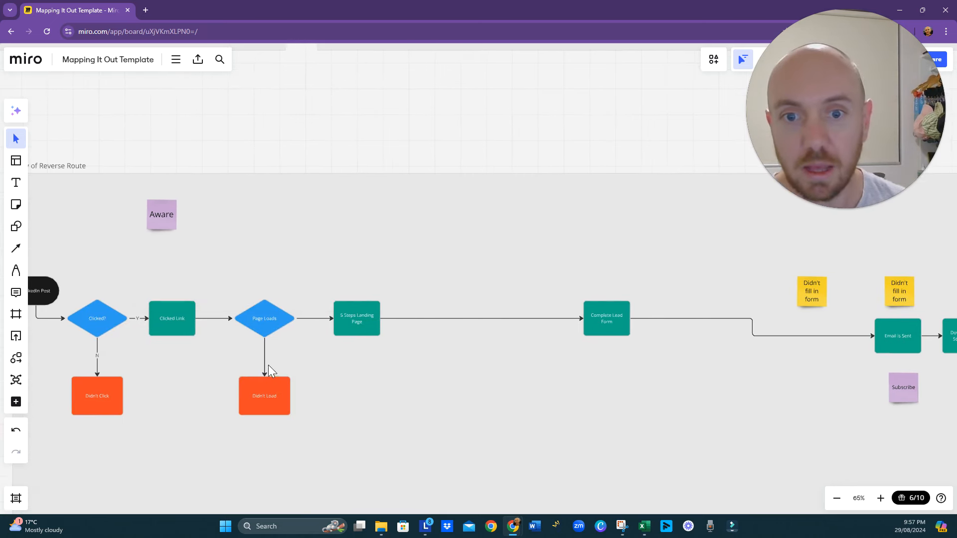
double_click(264, 357)
text(N)
click(321, 346)
double_click(313, 318)
text(Y)
click(468, 408)
- Bring the Complete Lead Form box closer to 5 Steps Landing Page, leaving room for a diamond between them
drag(469, 407, 434, 400)
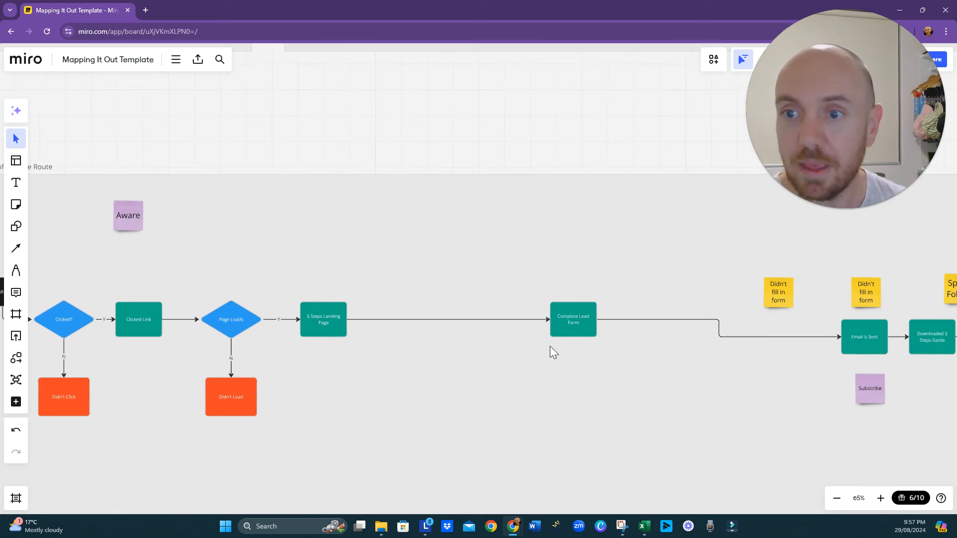
click(576, 330)
drag(573, 322, 507, 325)
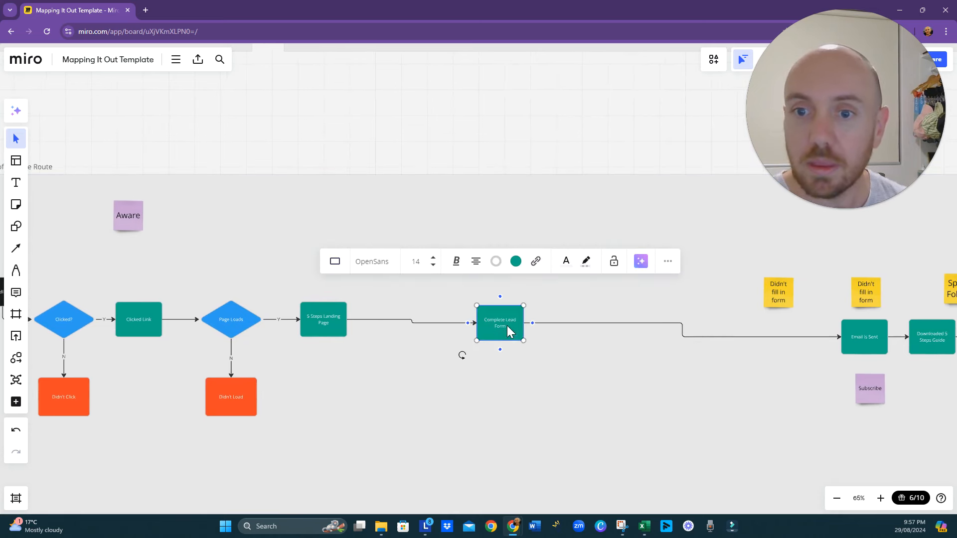
- Insert a blue decision diamond on the connector between 5 Steps Landing Page and Complete Lead Form
click(416, 323)
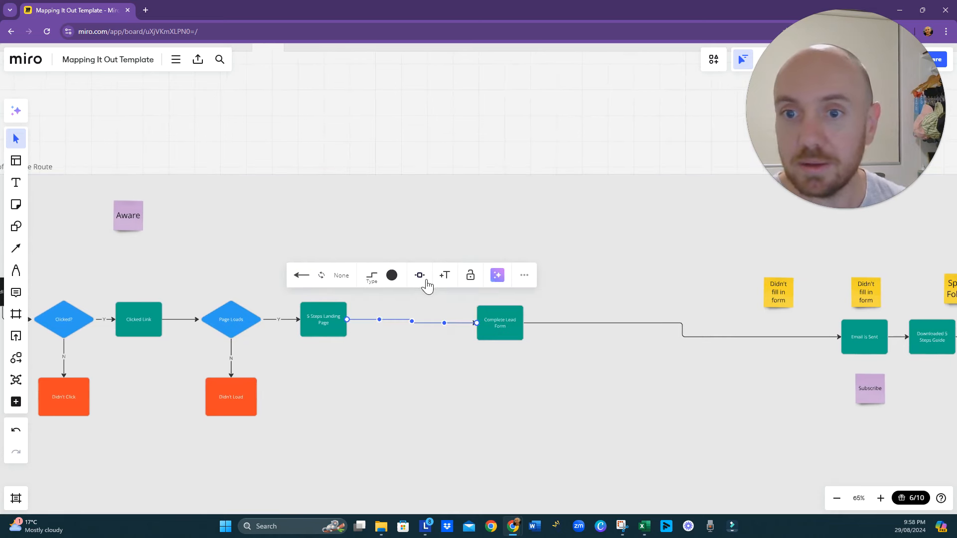
click(420, 277)
click(437, 325)
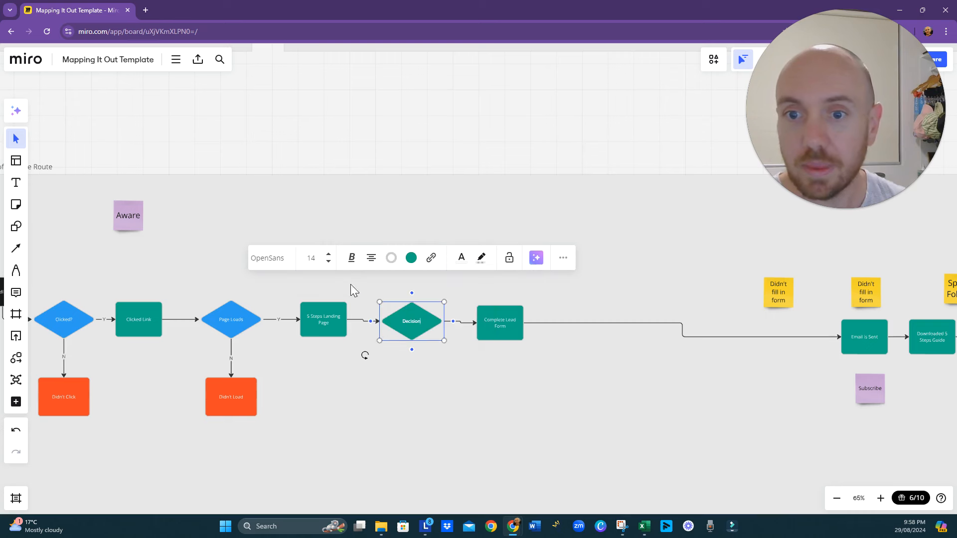
click(444, 258)
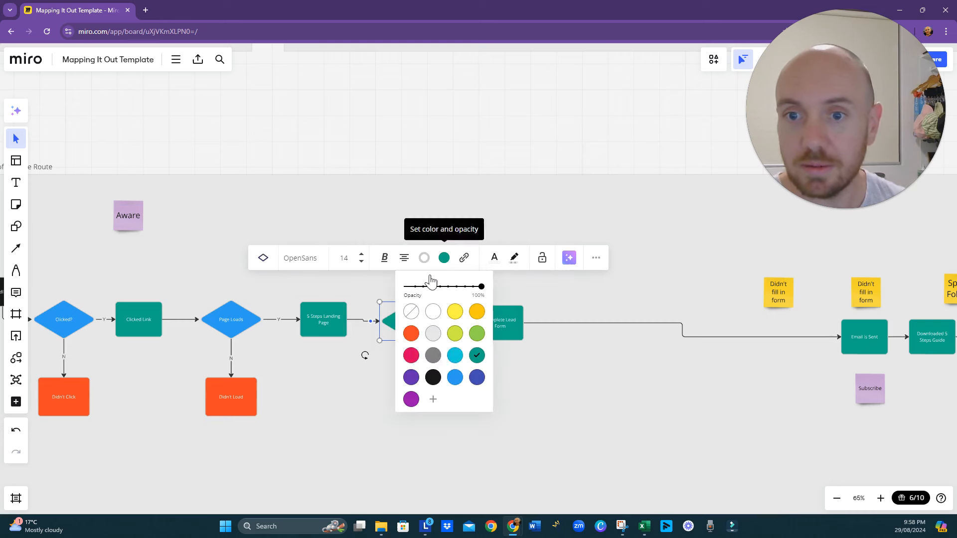
click(454, 378)
click(536, 415)
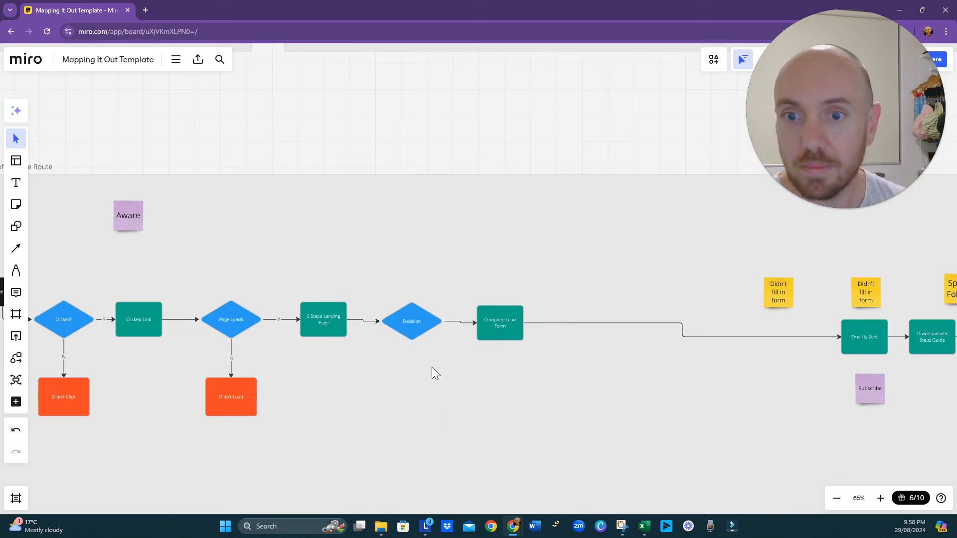
- Label the diamond before Complete Lead Form "Entered Details?"
click(415, 324)
click(415, 323)
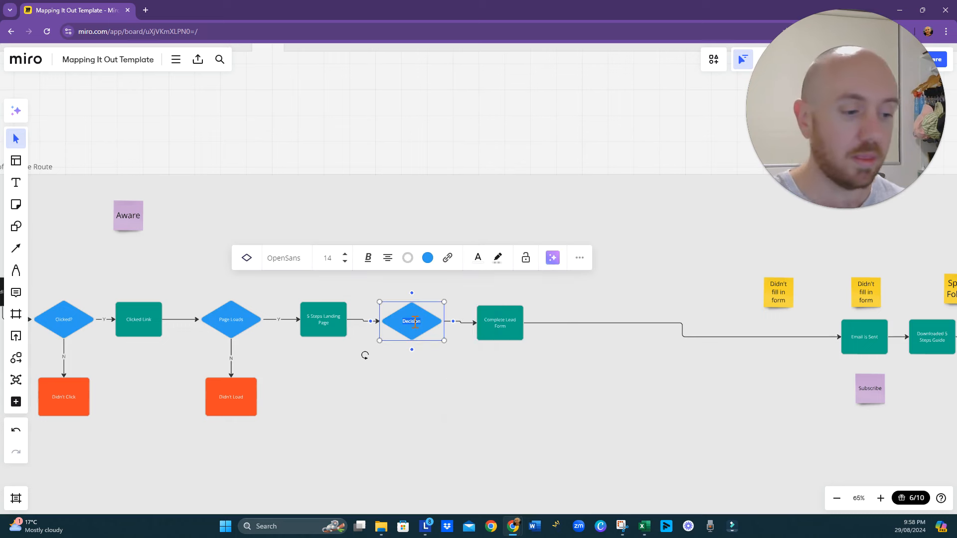
text(Entered)
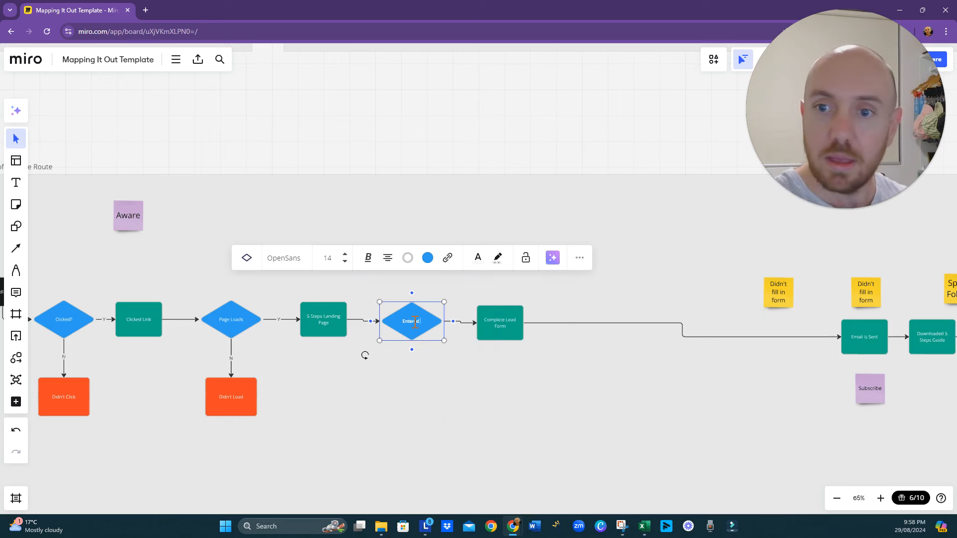
text( Details?)
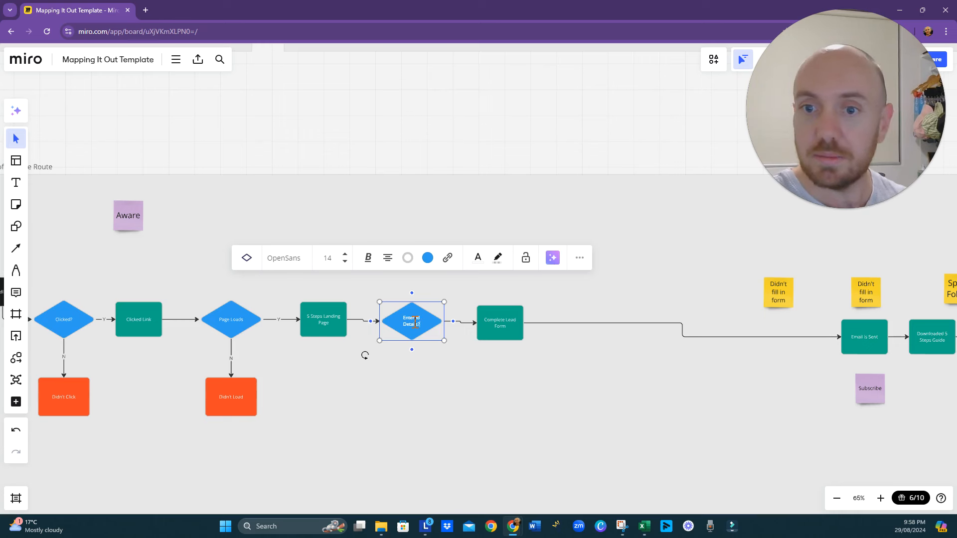
click(491, 400)
- Add a connected orange-red rectangle below the Entered Details? diamond
click(416, 333)
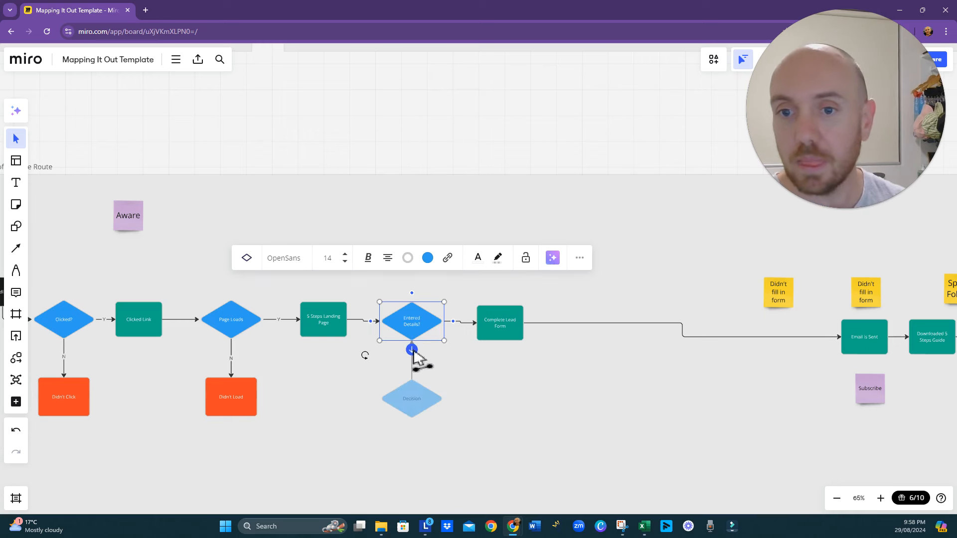
click(414, 351)
click(428, 335)
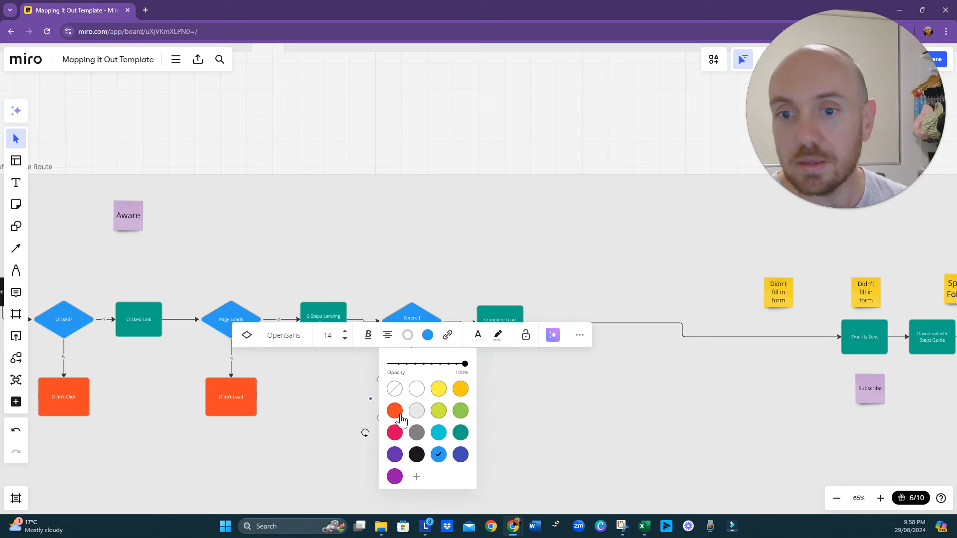
click(395, 411)
click(246, 335)
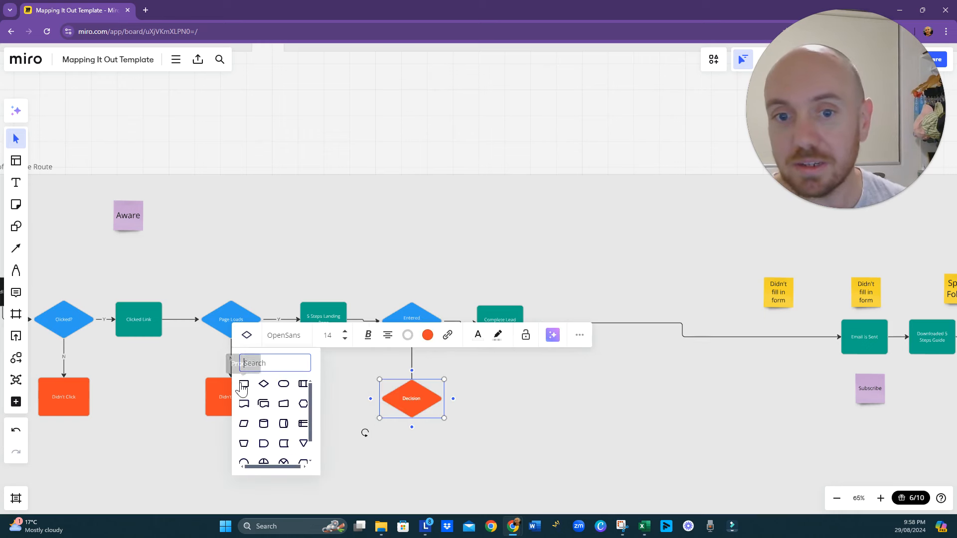
click(243, 392)
click(541, 405)
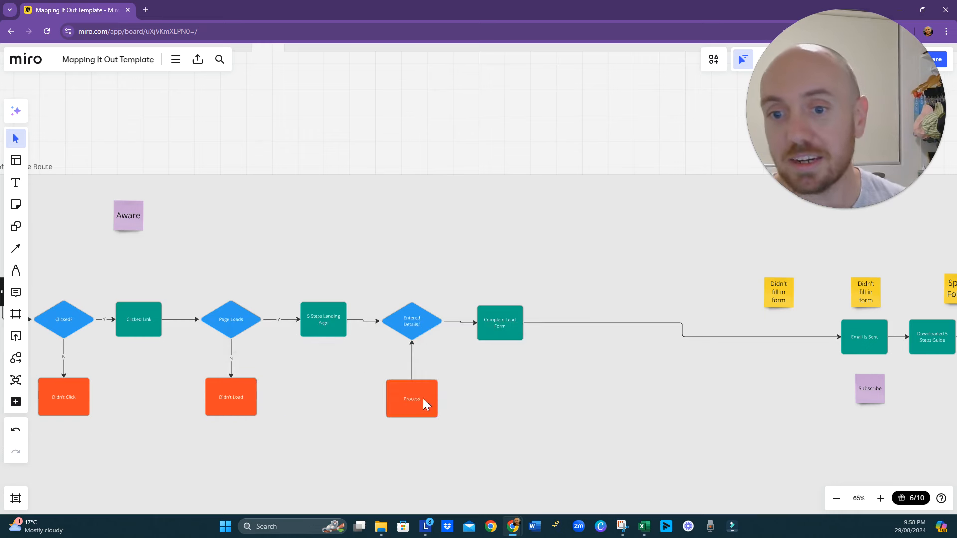
- Label the orange-red rectangle below the Entered Details? diamond "Didn' Complete"
click(423, 402)
double_click(420, 399)
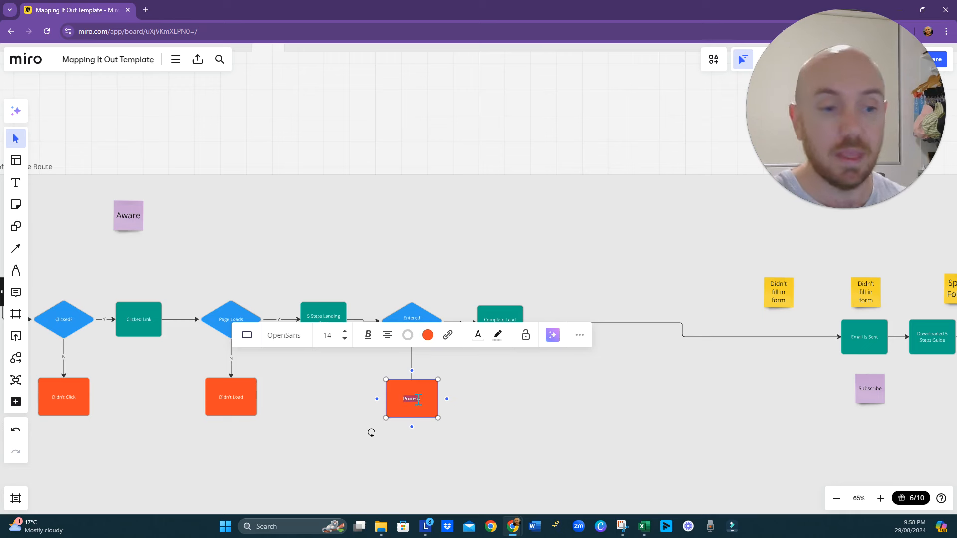
text(Didn' Complete)
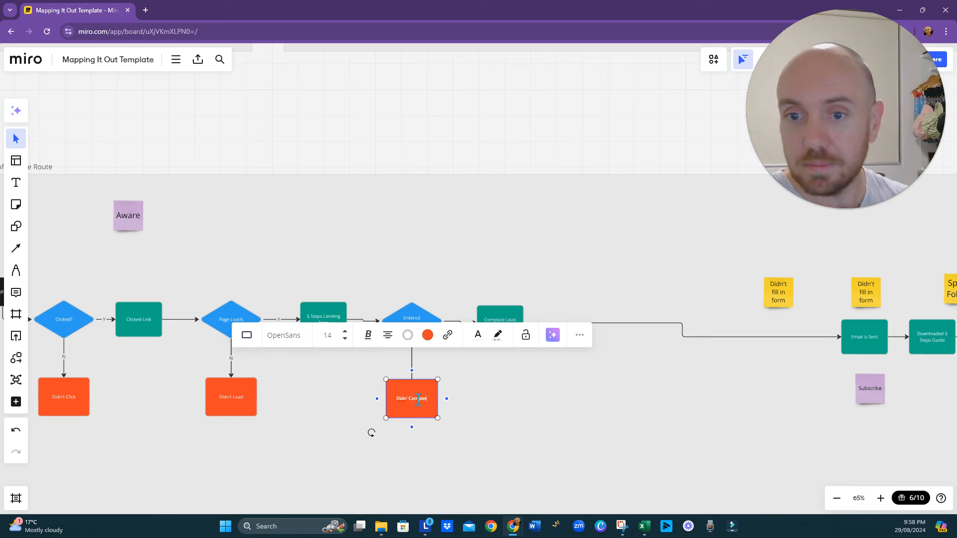
text(te)
click(524, 449)
- Move the Email is Sent box back towards Complete Lead Form, level with it and with a gap between them
drag(563, 429, 464, 423)
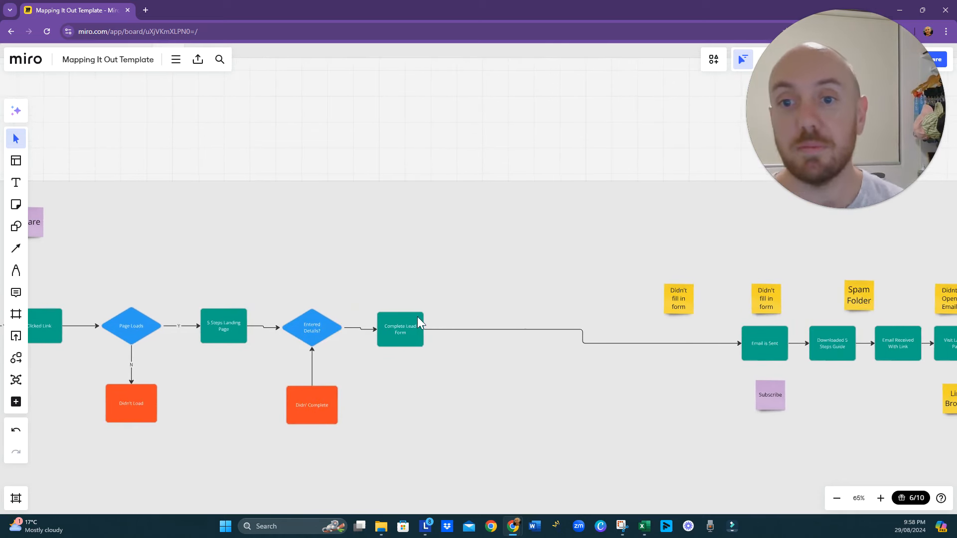
click(582, 333)
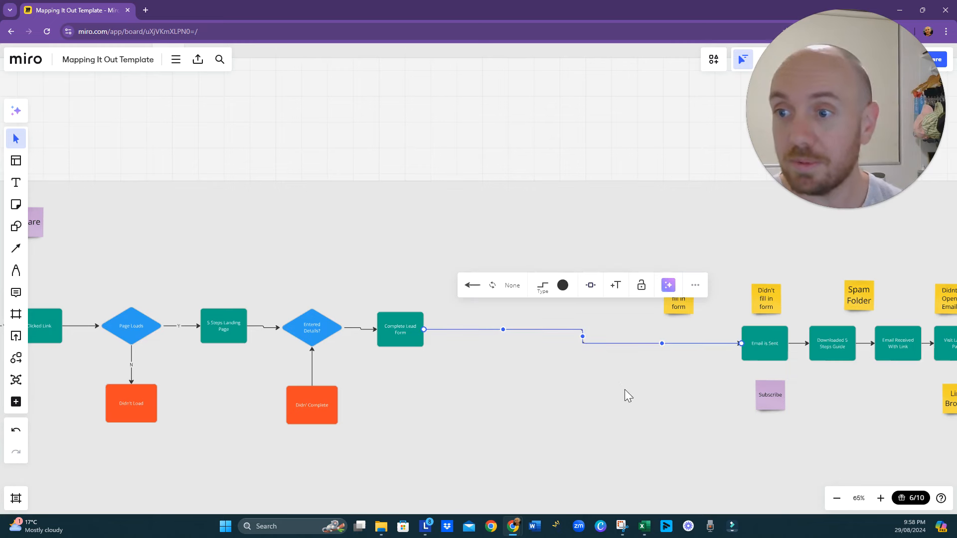
drag(626, 393, 564, 400)
click(696, 344)
drag(696, 351, 563, 336)
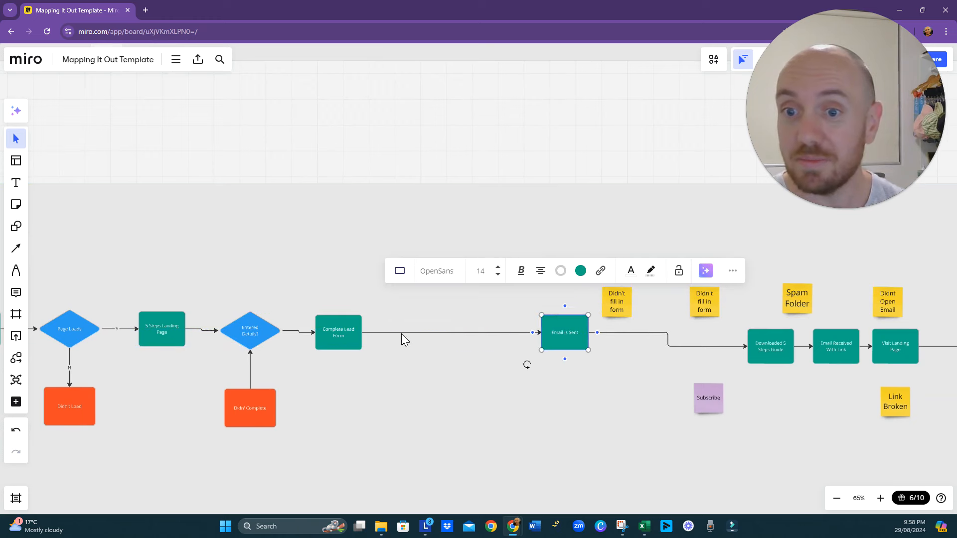
- Nudge the Complete Lead Form box up slightly and reverse the connector so it runs from Entered Details? to Didn' Complete
click(337, 330)
drag(337, 330, 337, 327)
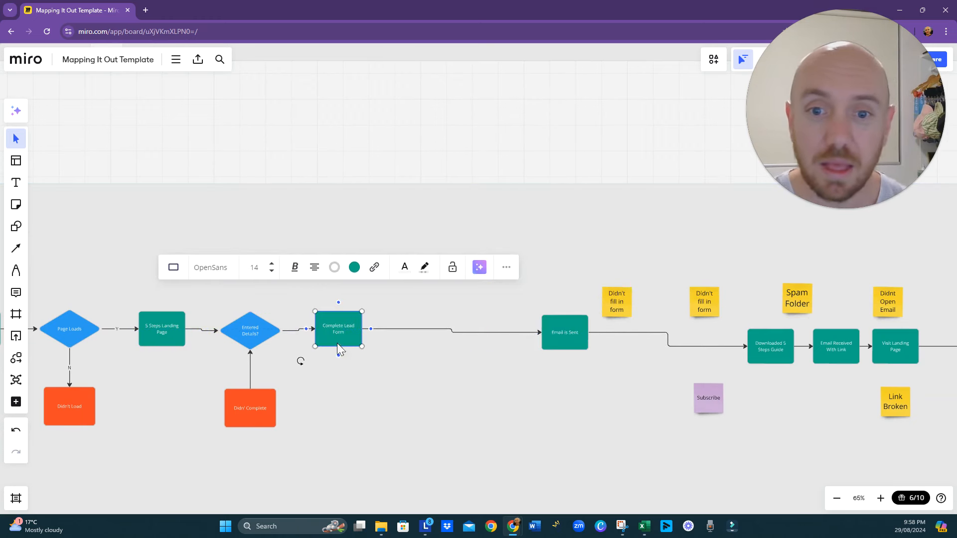
click(249, 380)
click(160, 306)
click(327, 401)
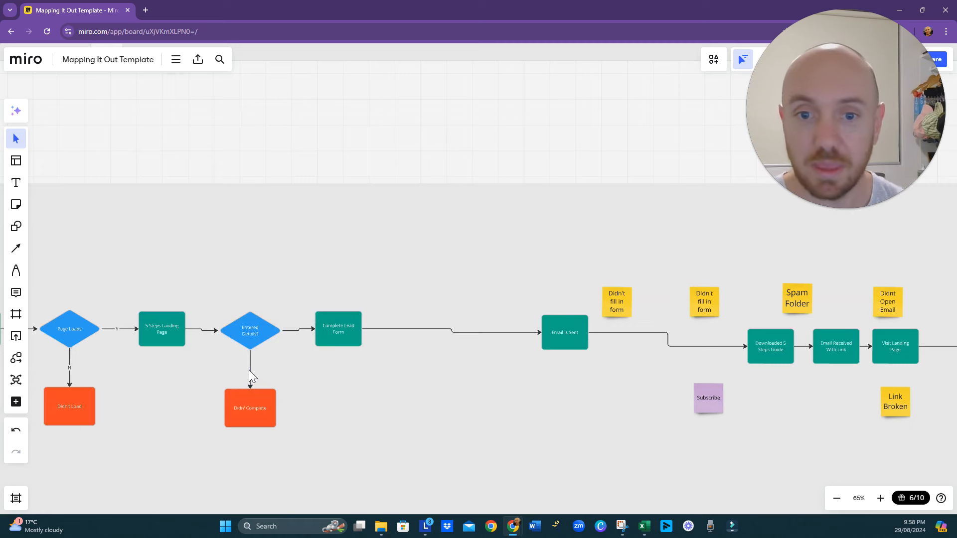
click(250, 371)
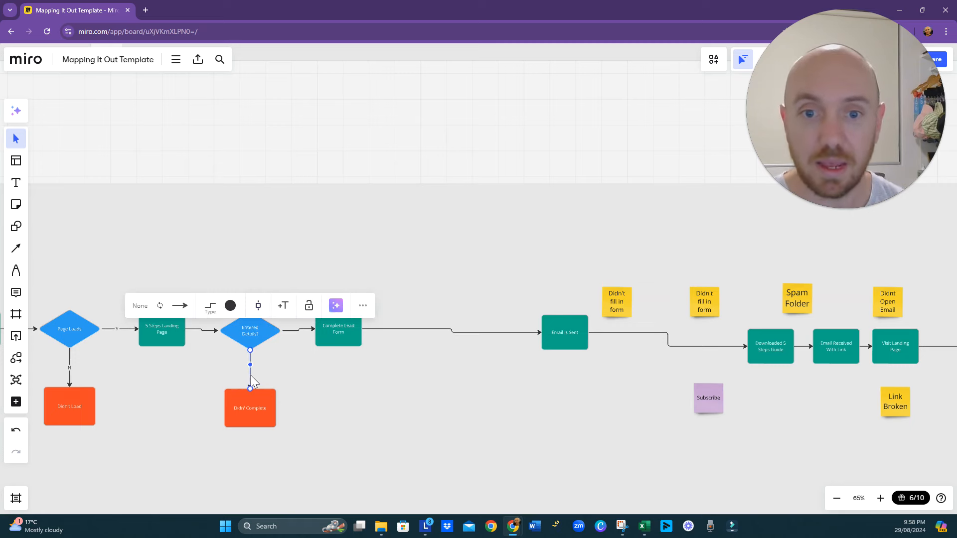
- Change the label of the box after Complete Lead Form to "Email is Received"
click(574, 337)
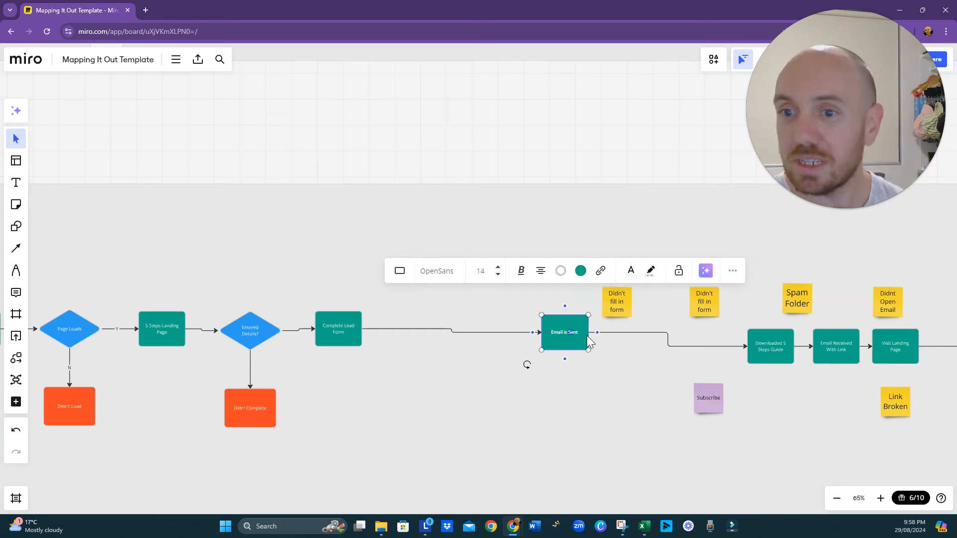
text(Received)
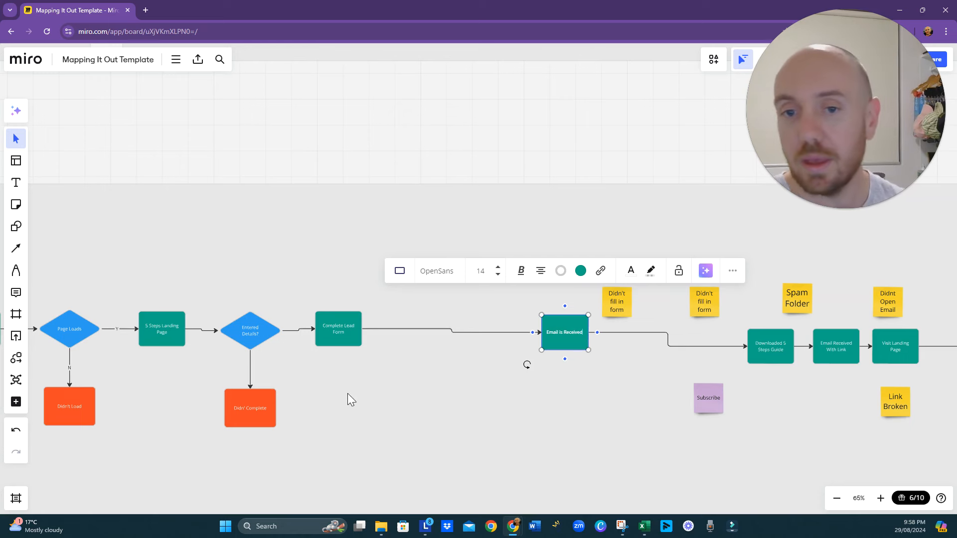
click(418, 359)
- Insert a blue decision diamond into the connector between Complete Lead Form and Email is Received
click(447, 329)
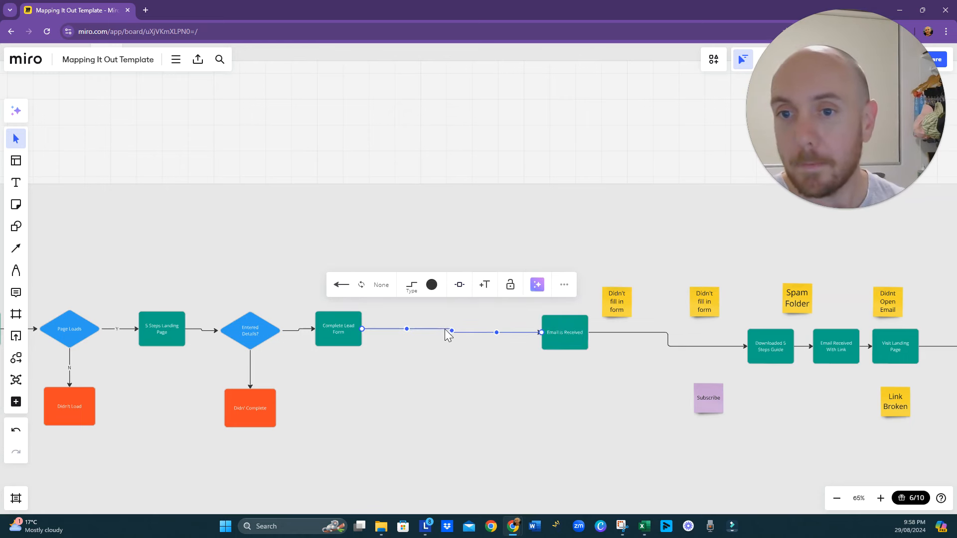
click(460, 285)
click(476, 339)
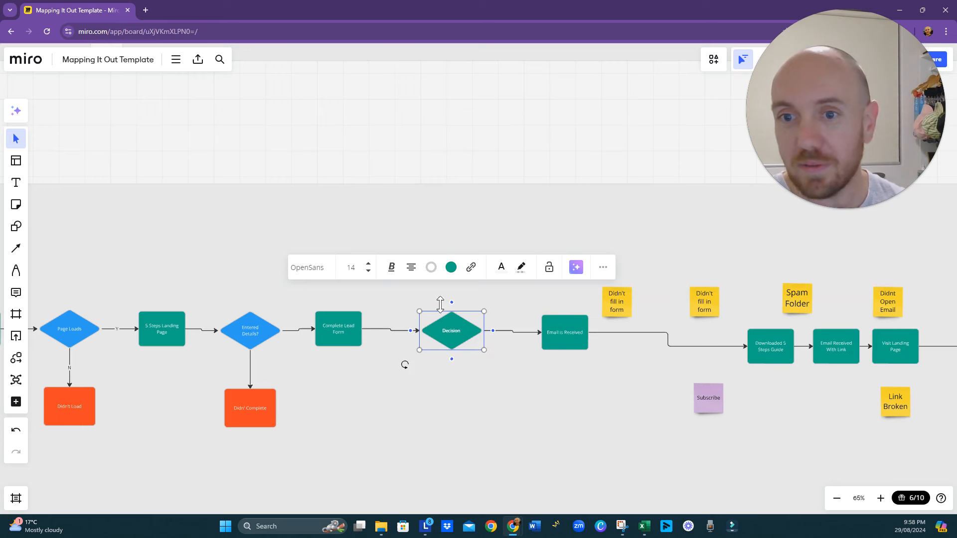
click(451, 267)
click(462, 387)
click(404, 327)
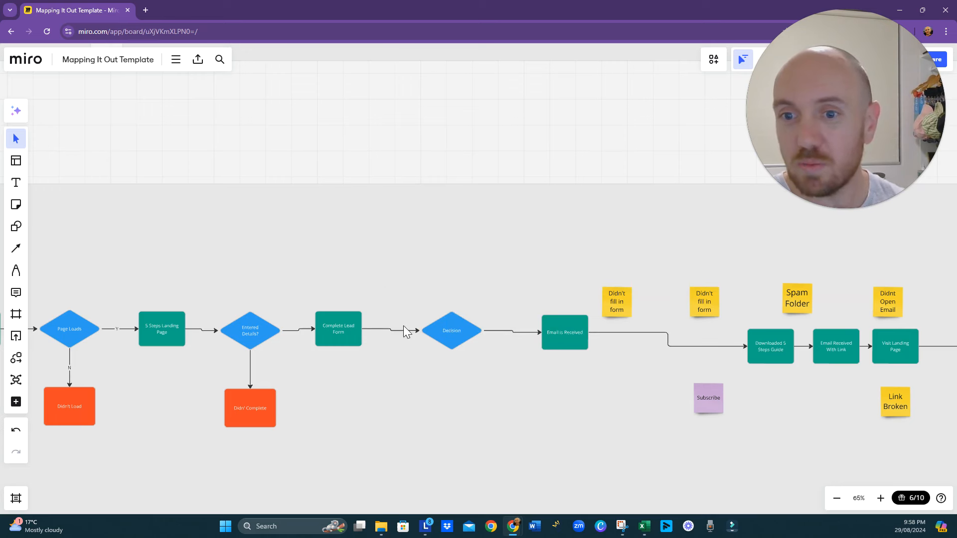
- Label the diamond before Email is Received "Email Received"
click(456, 336)
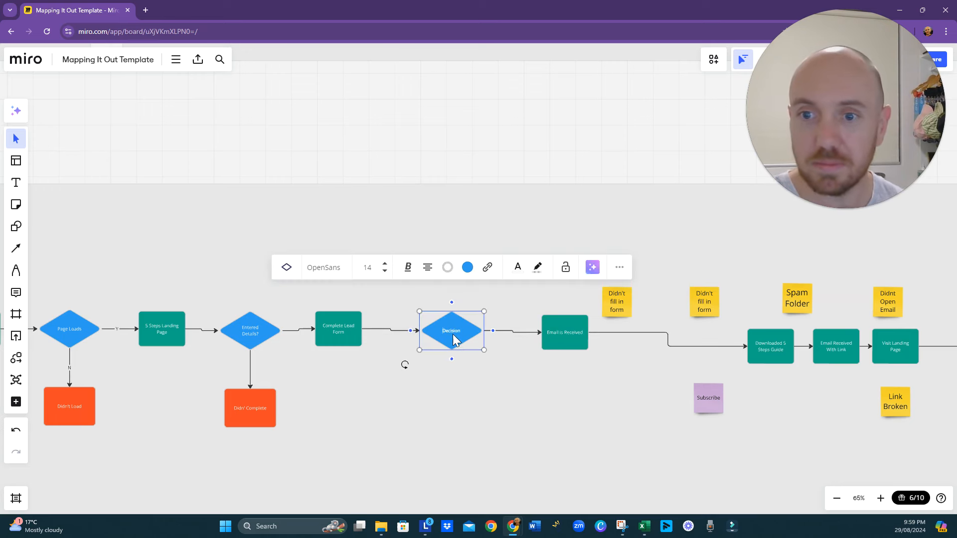
double_click(454, 340)
text(Email Received)
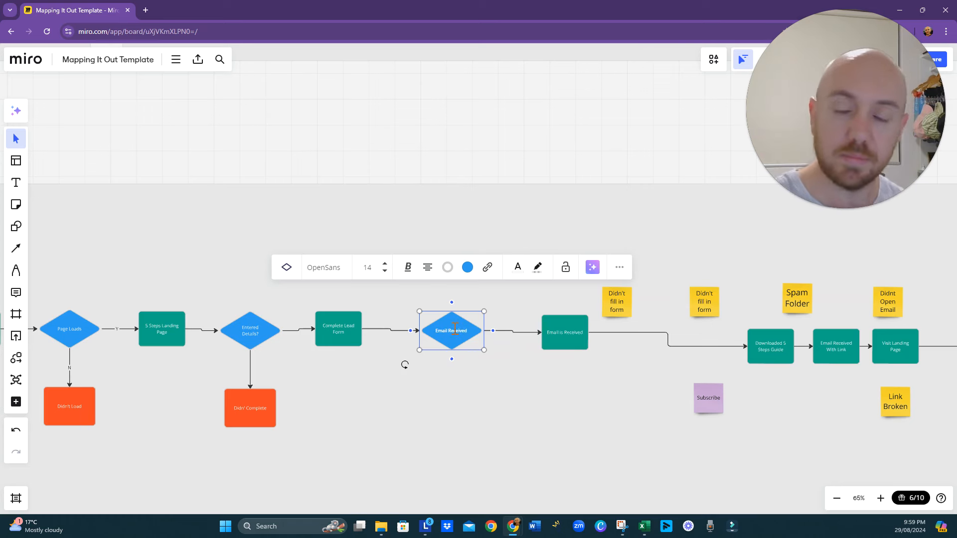
- Add a connected orange-red rectangle below the Email Received diamond
click(451, 359)
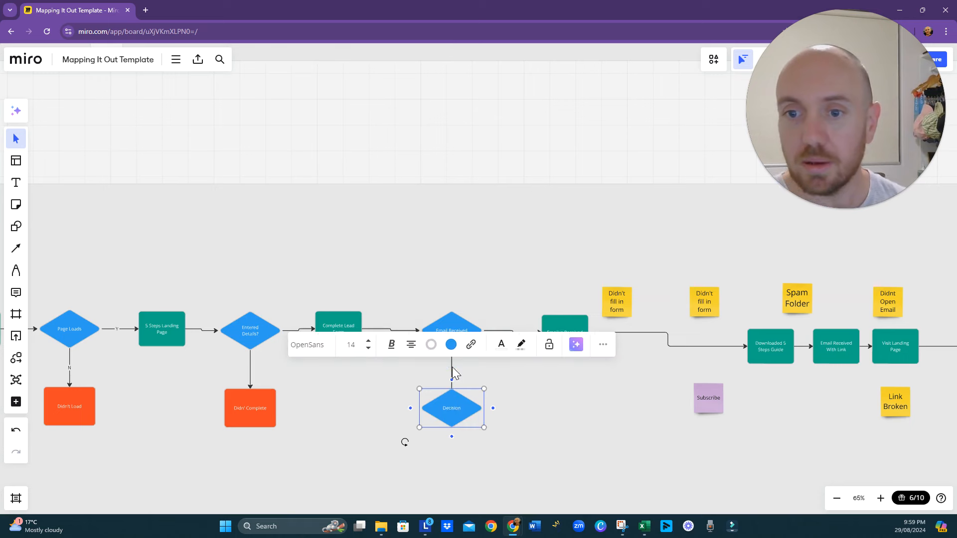
click(484, 345)
click(450, 420)
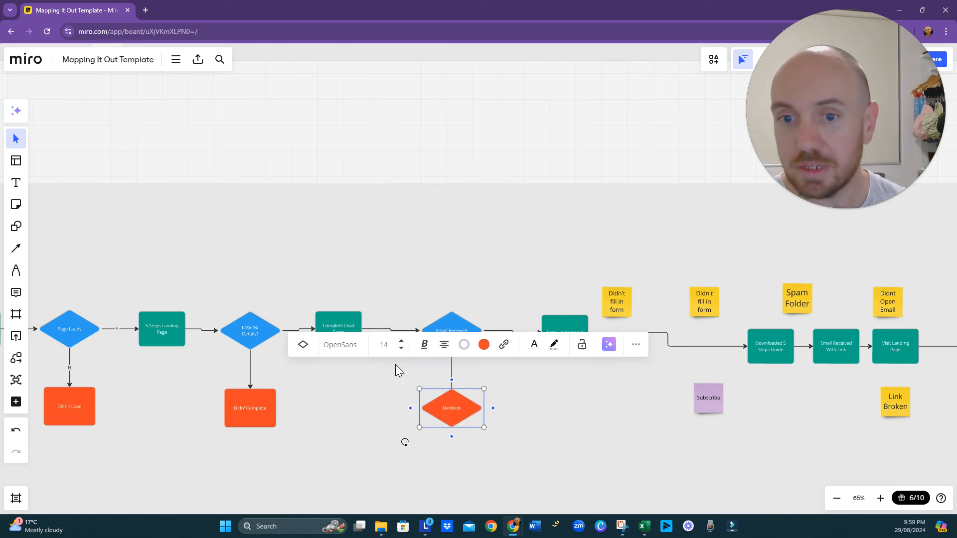
click(304, 347)
click(305, 395)
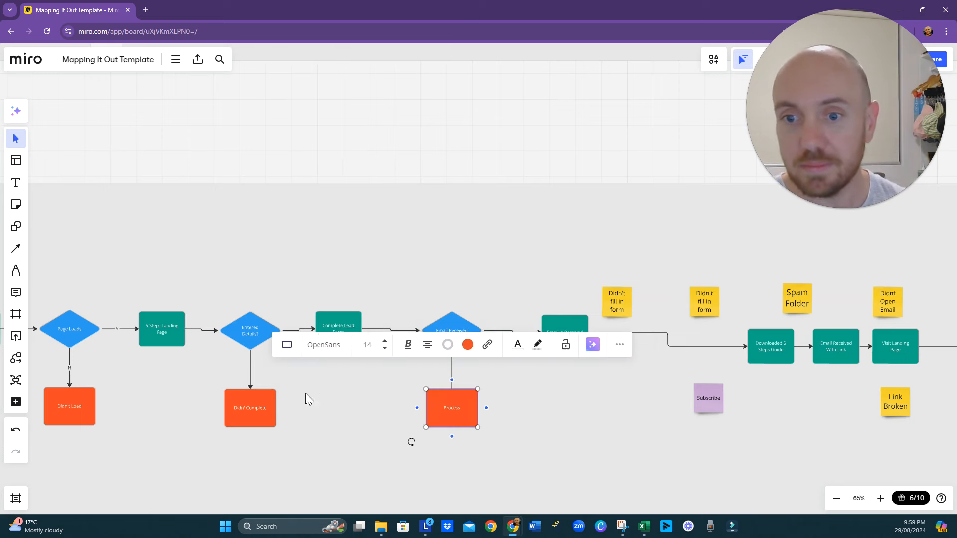
- Label the orange-red rectangle below the Email Received diamond "Email Not Receive"
double_click(455, 414)
text(B)
text(mail N)
text(Ot Receive)
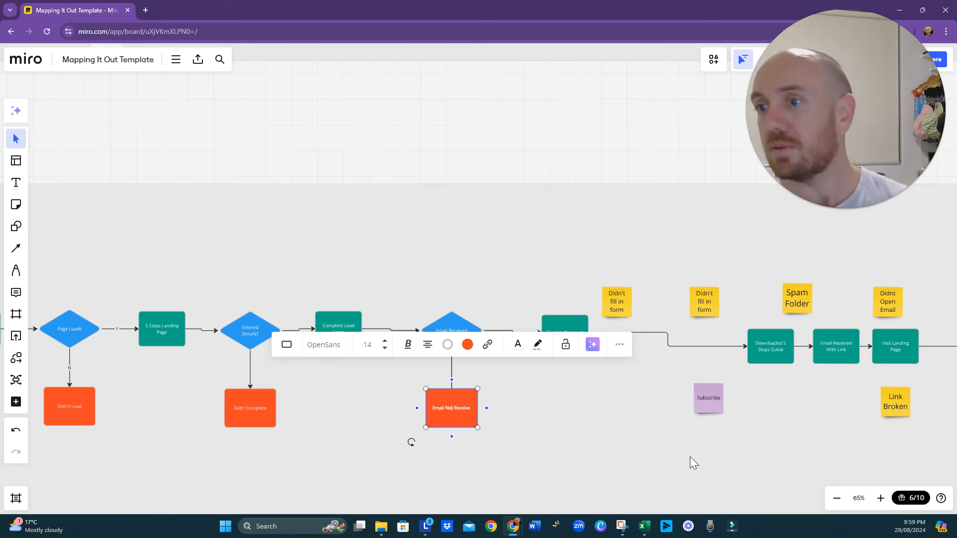
click(665, 444)
- Examine the rest of the journey after Email is Received, including the clarity session, offer acceptance, onboarding and session stages
scroll(570, 337, right, 6)
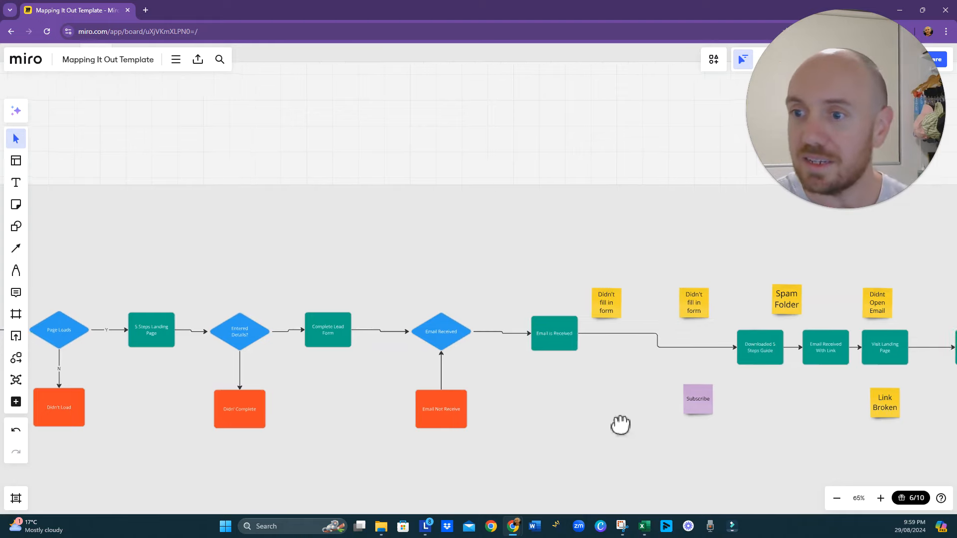
scroll(556, 444, right, 8)
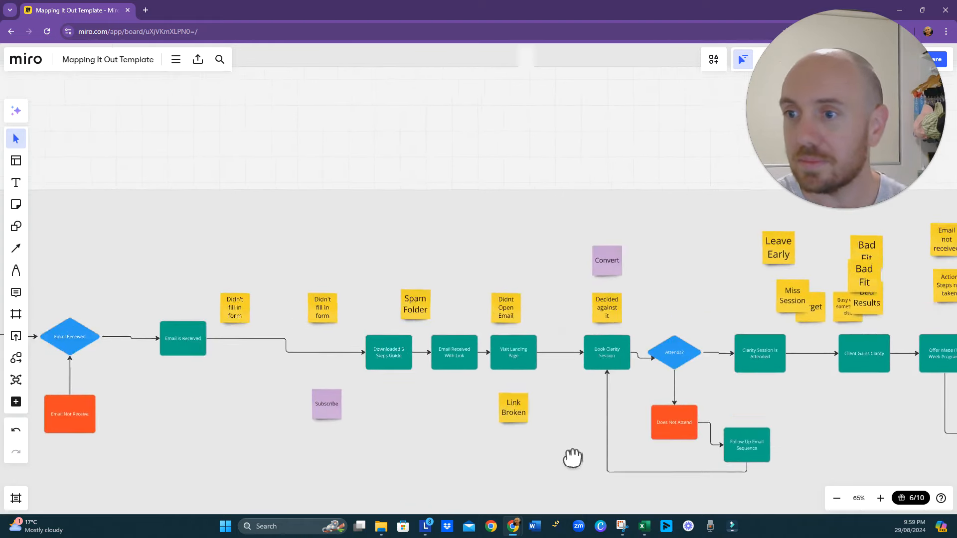
drag(570, 401, 489, 403)
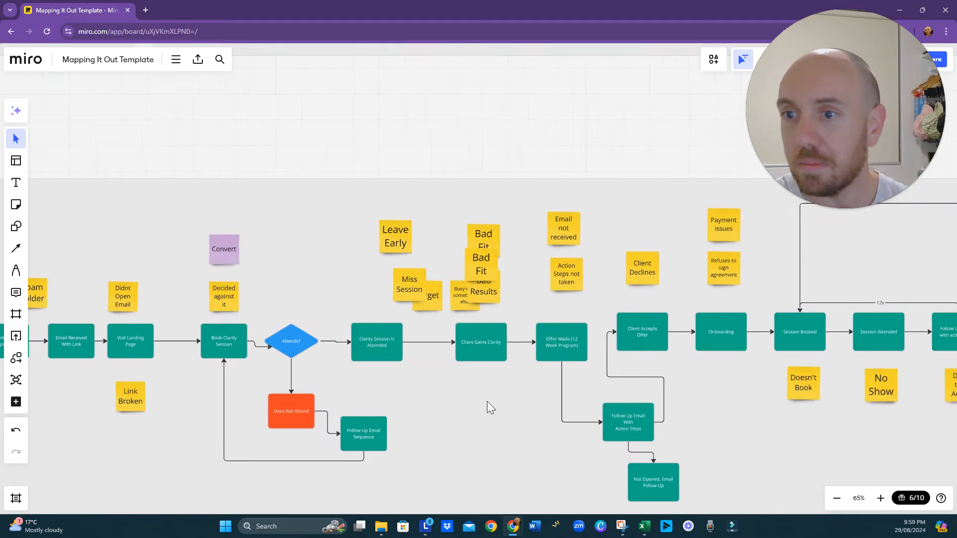
drag(725, 433, 459, 425)
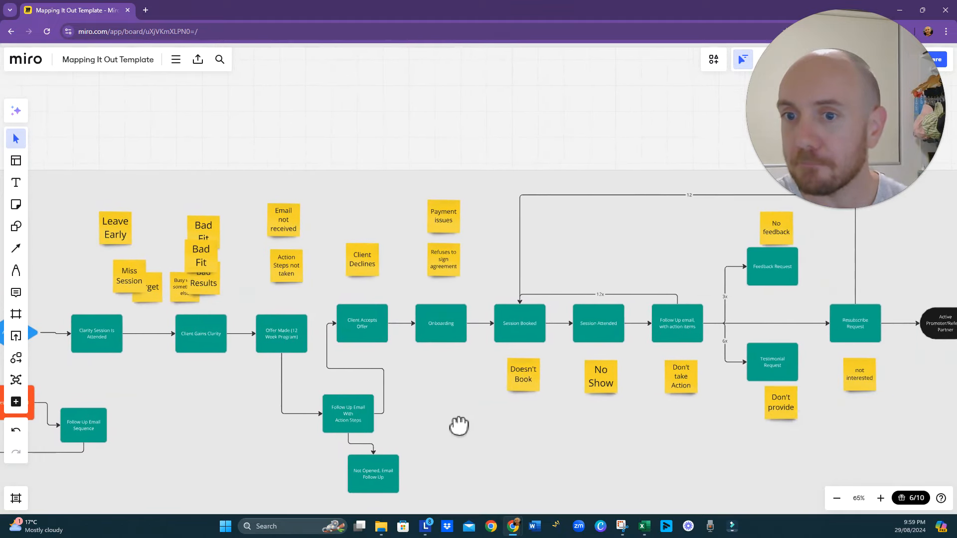
click(441, 334)
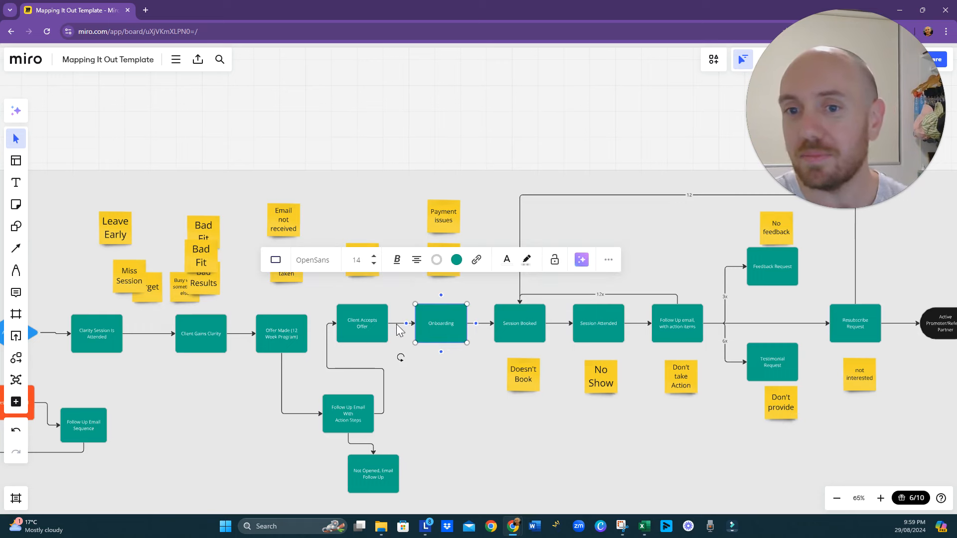
mouse_move(445, 352)
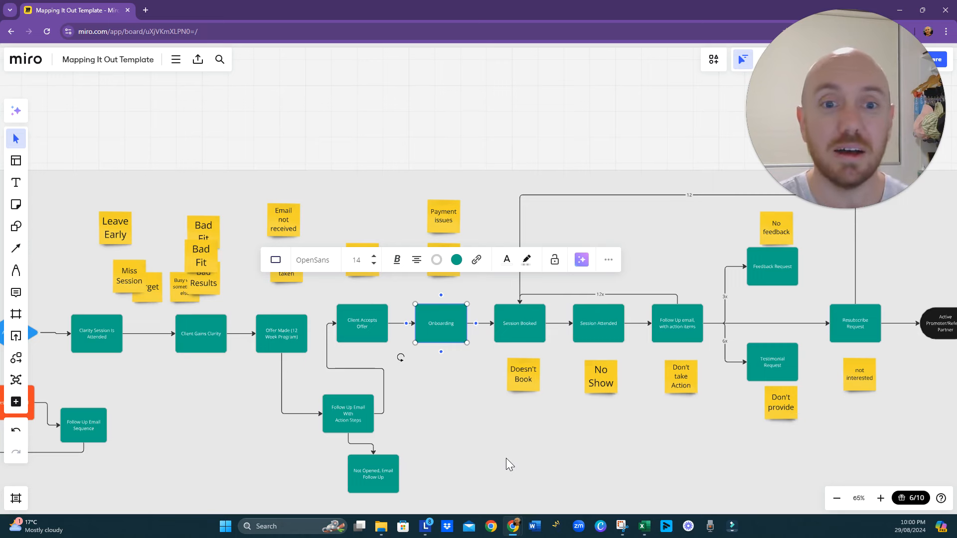
click(369, 331)
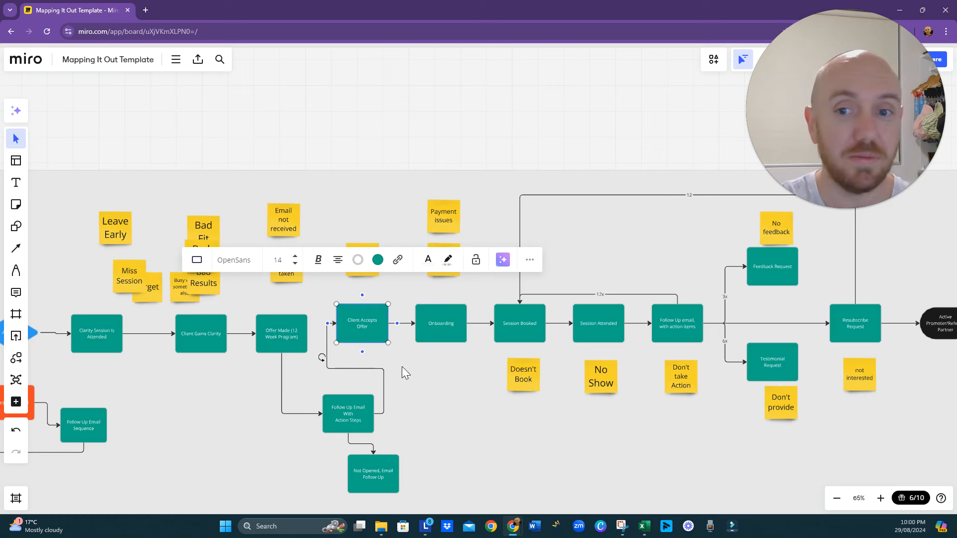
click(452, 337)
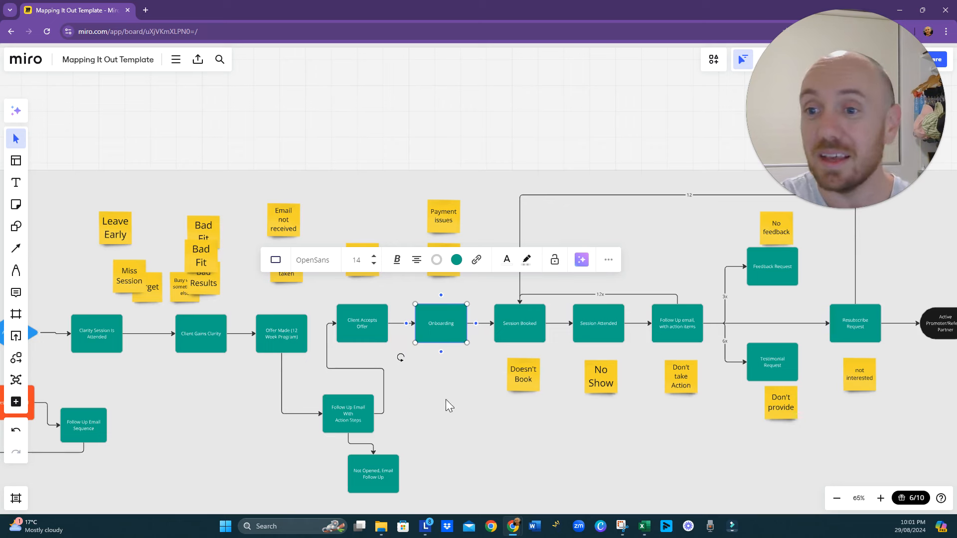
drag(446, 399, 519, 430)
drag(331, 424, 432, 388)
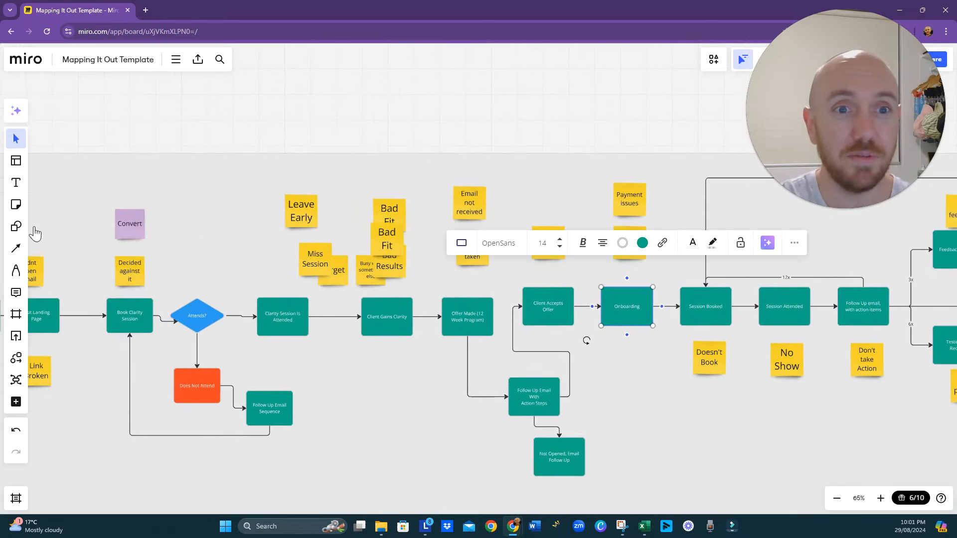
drag(246, 357, 334, 367)
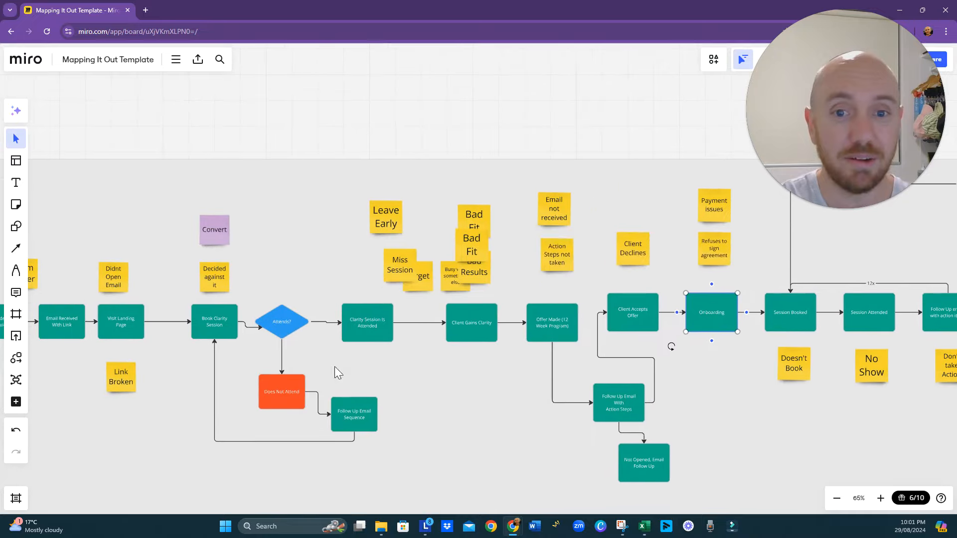
- Shift the Attends? diamond slightly away from Book Clarity Session
click(280, 325)
drag(280, 325, 288, 328)
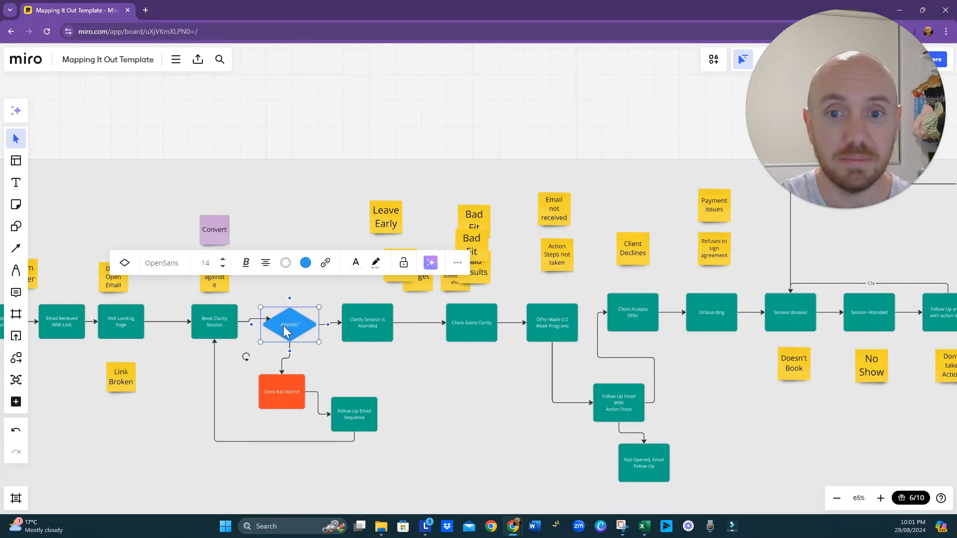
click(254, 321)
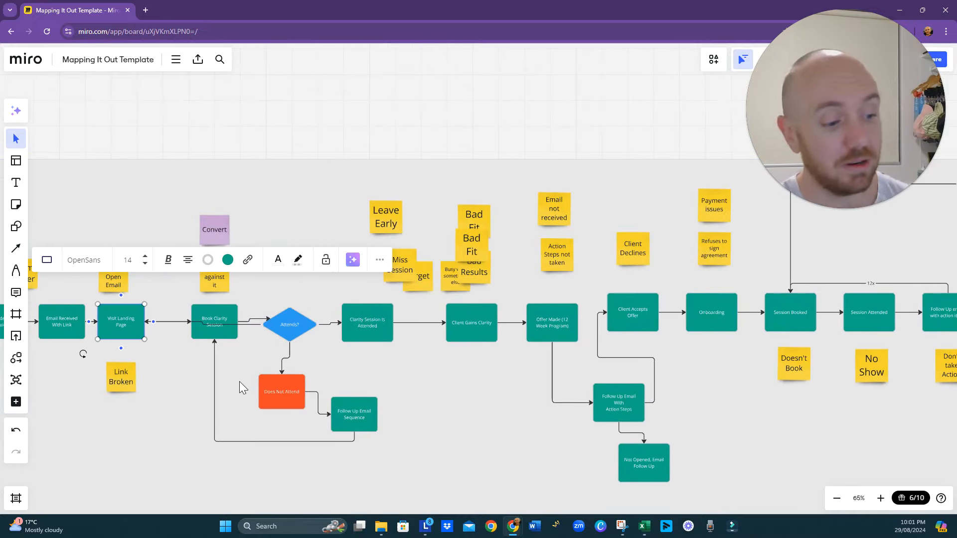
- Reverse the connector so it runs from the Email Received diamond to Email Not Receive
scroll(234, 415, left, 5)
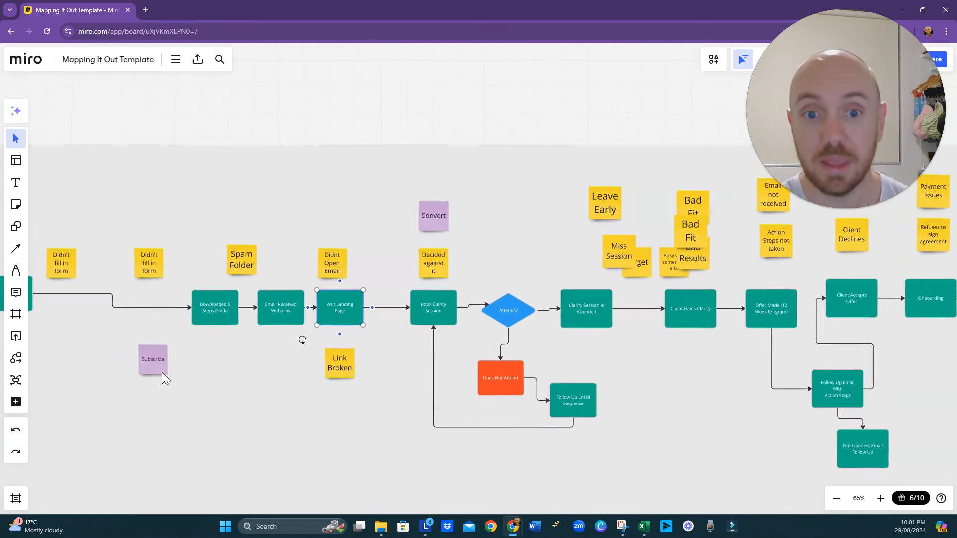
scroll(156, 379, left, 6)
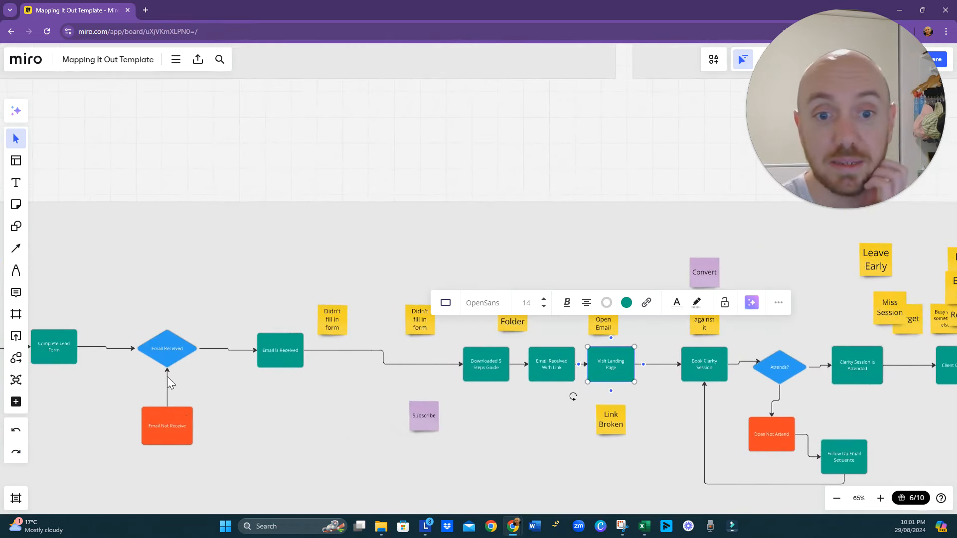
click(166, 385)
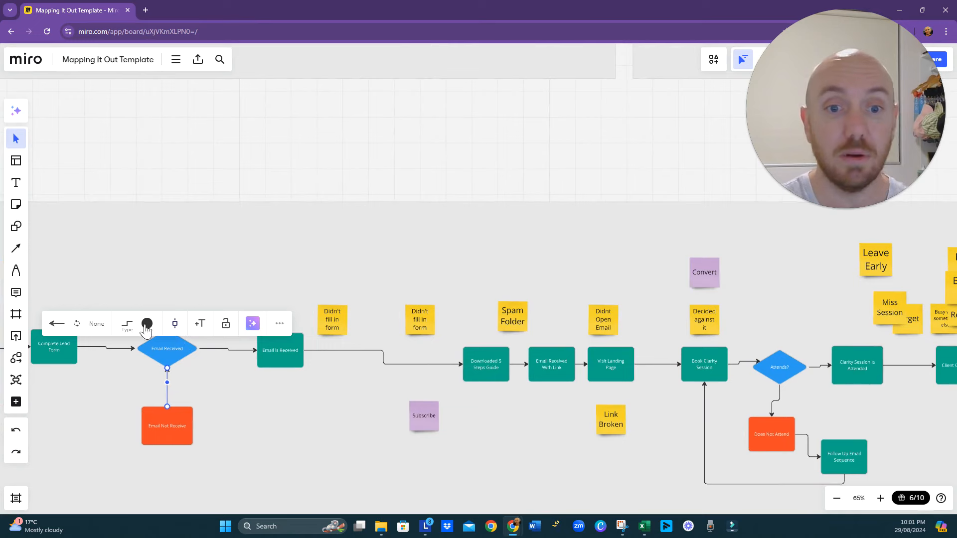
click(244, 424)
- Move Downloaded 5 Steps Guide closer to Email is Received and place Email Received With Link about midway between it and Visit Landing Page
scroll(299, 429, left, 5)
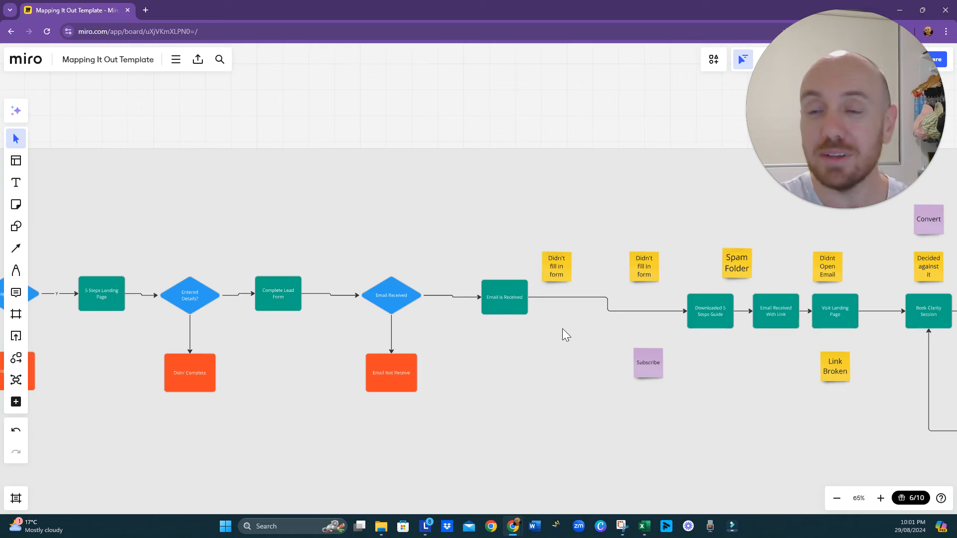
drag(554, 334, 342, 364)
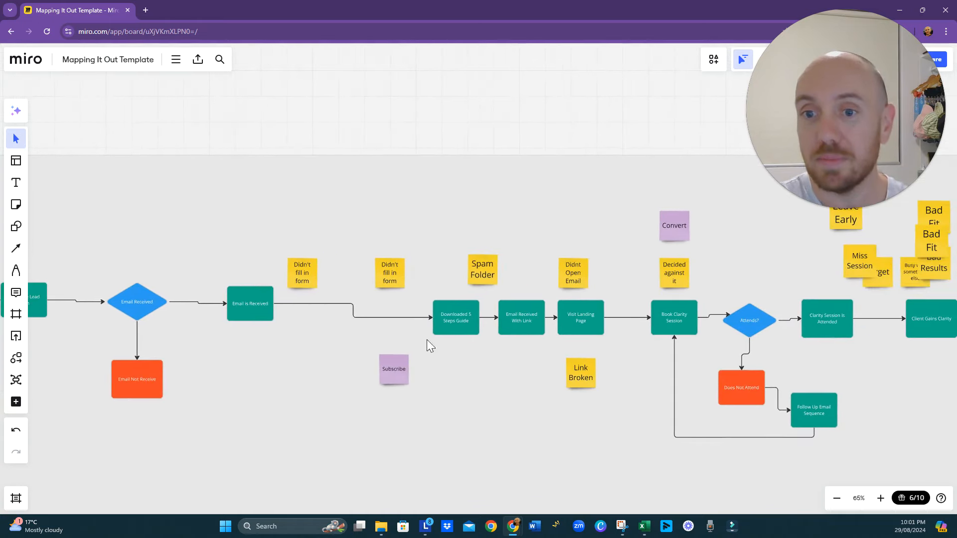
click(456, 321)
drag(456, 321, 393, 319)
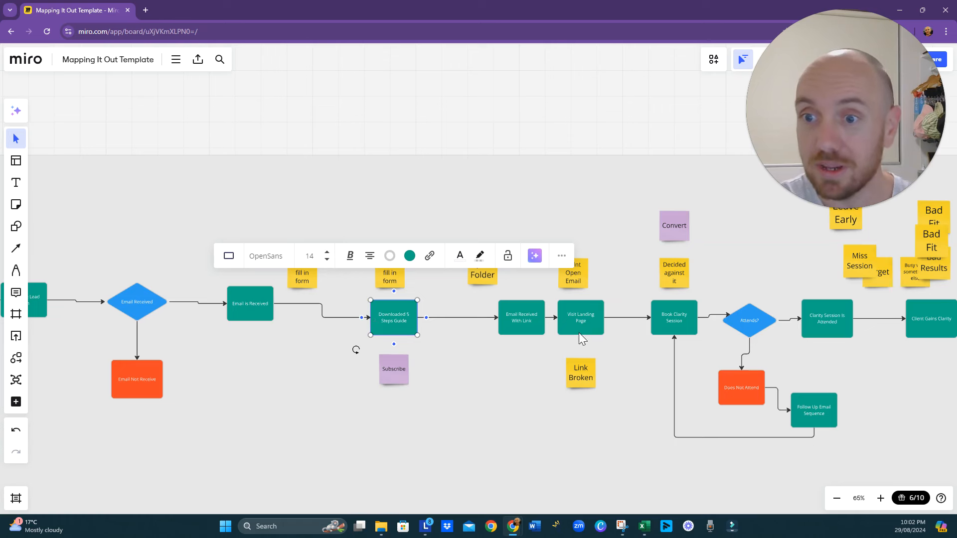
drag(533, 327, 480, 321)
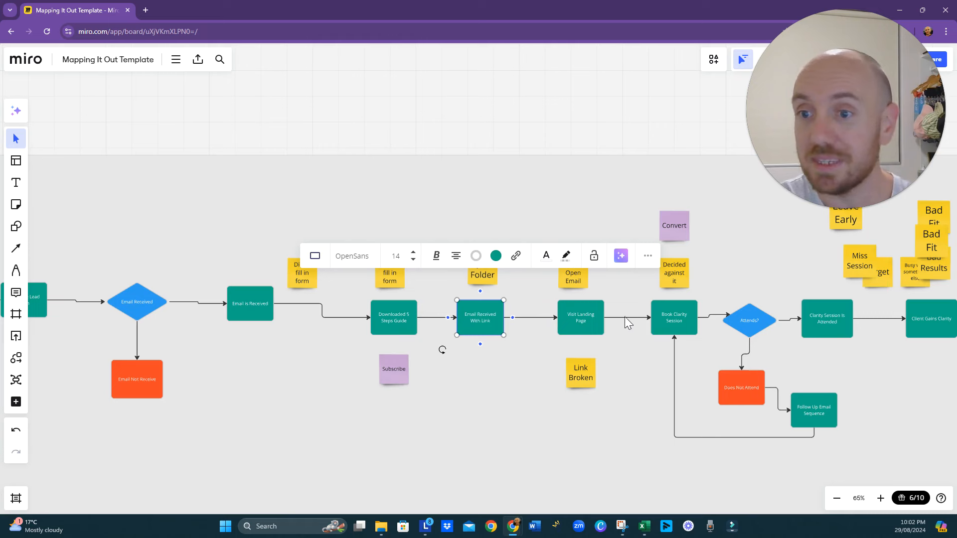
click(576, 319)
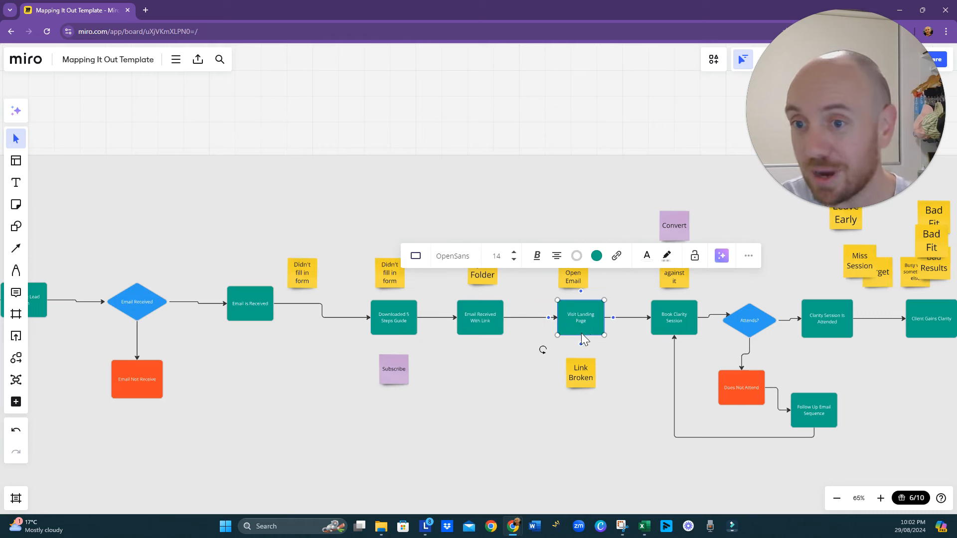
drag(255, 420, 423, 436)
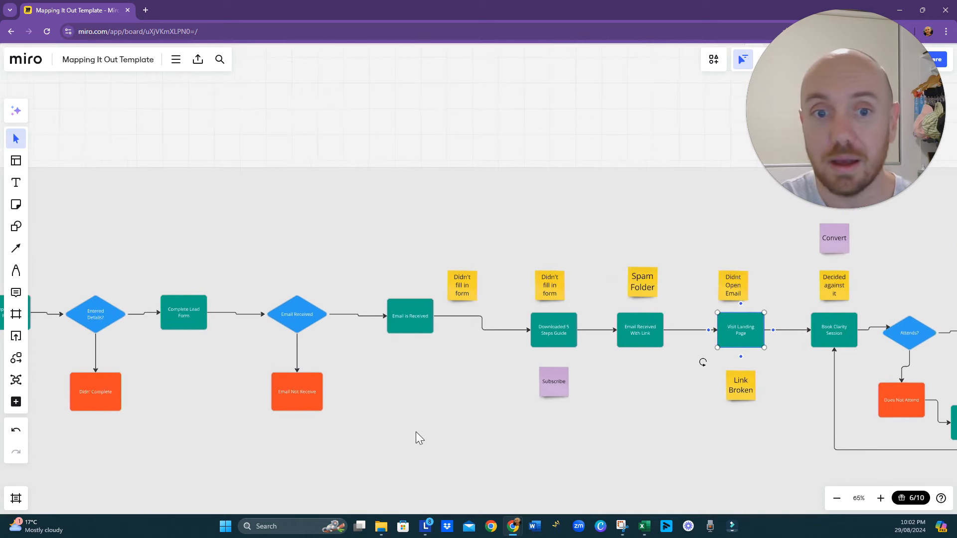
- Shift Visit Landing Page closer to Email Received With Link and insert a decision diamond on its connector to Book Clarity Session
drag(534, 440, 404, 431)
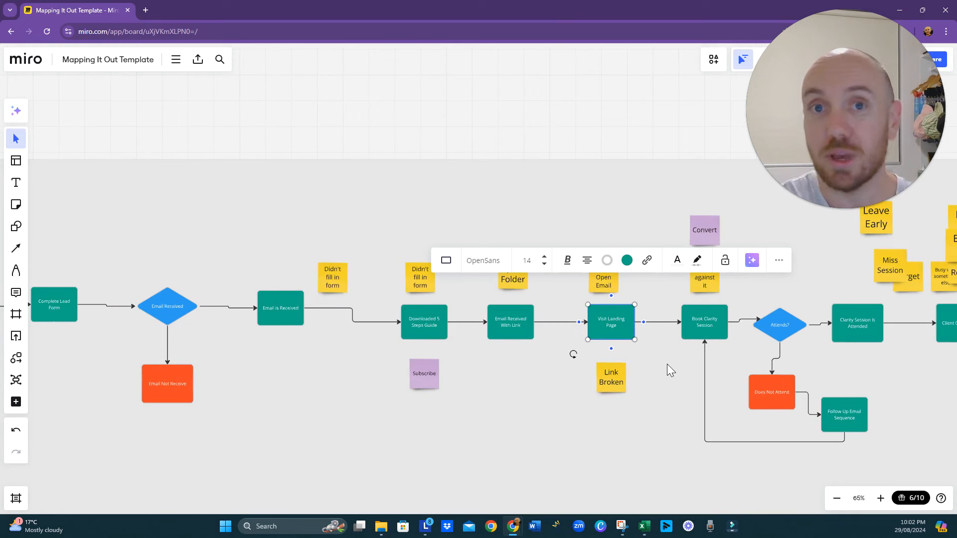
mouse_move(625, 332)
mouse_down()
mouse_move(595, 338)
mouse_move(633, 322)
mouse_move(636, 330)
mouse_up()
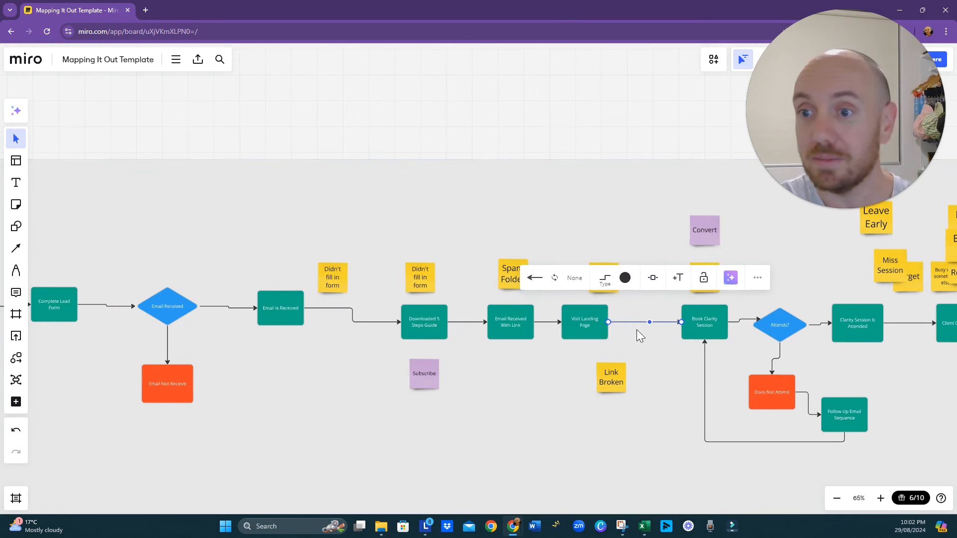
click(670, 327)
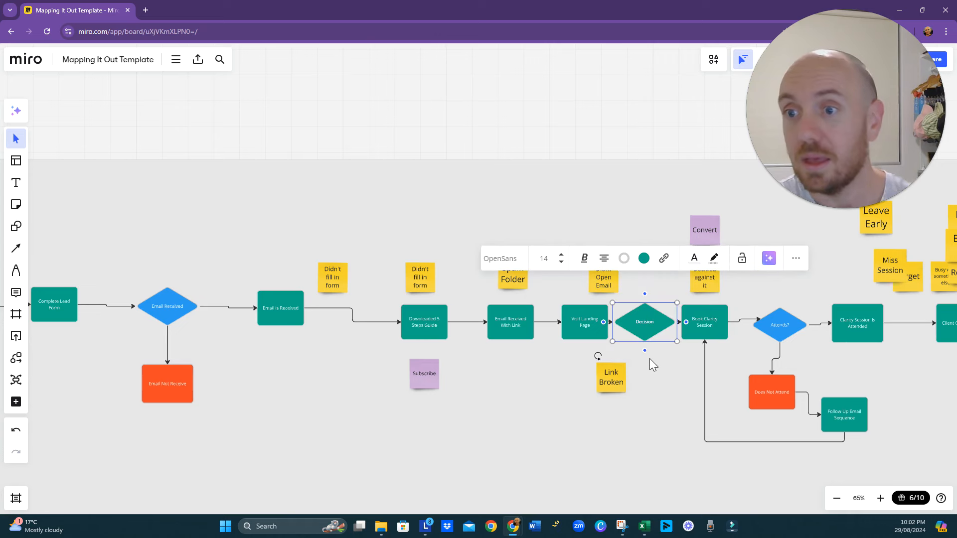
- Fill the new decision diamond with blue and label it Booked Clarity Session
click(650, 328)
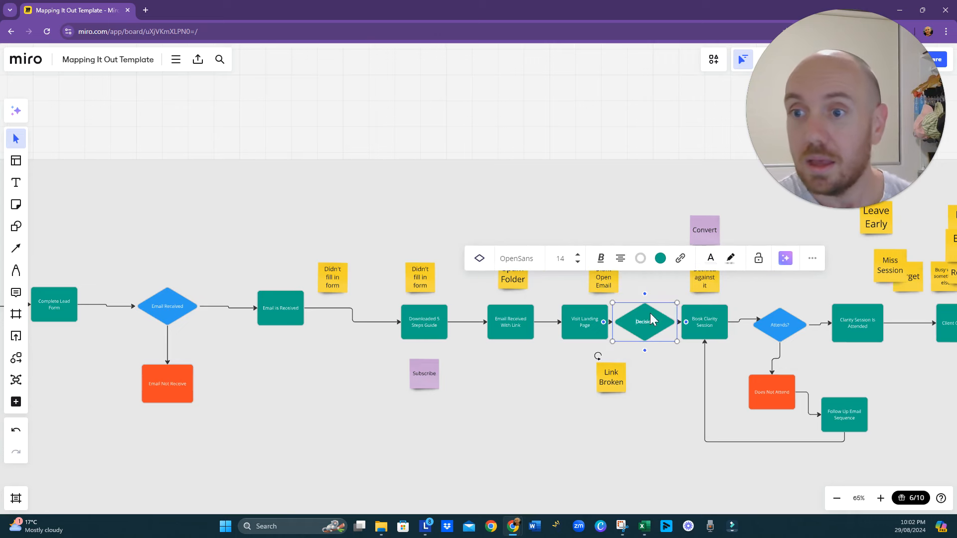
click(660, 258)
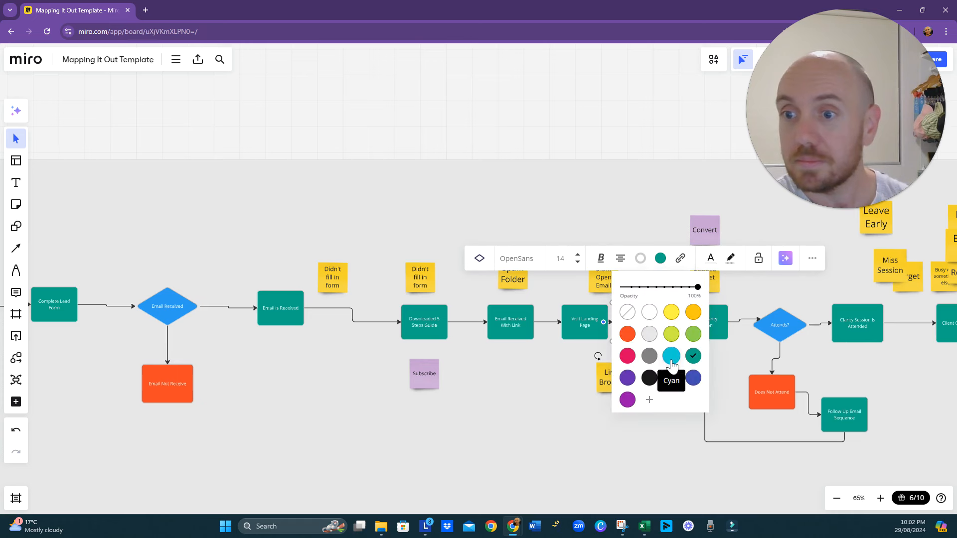
click(573, 345)
click(642, 322)
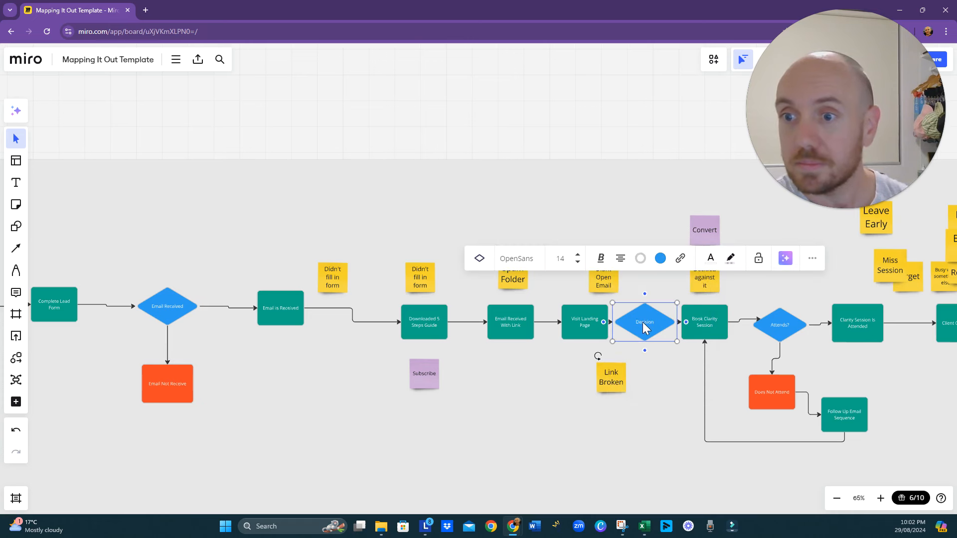
text(Booked)
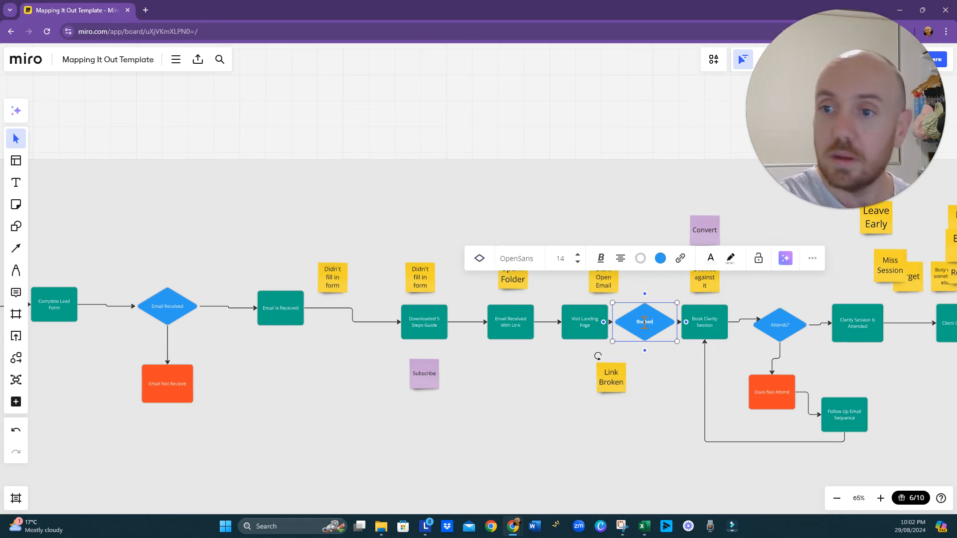
text( Clarity)
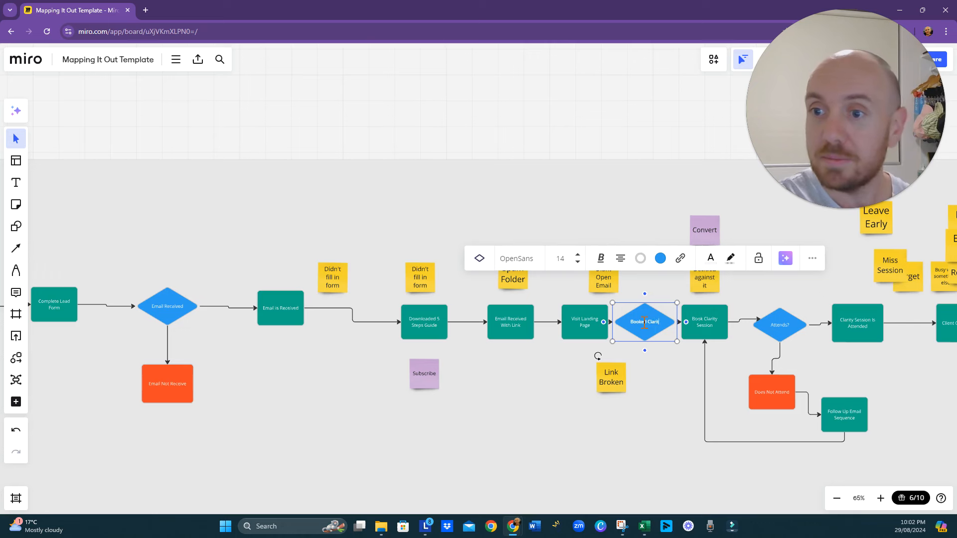
text( Session)
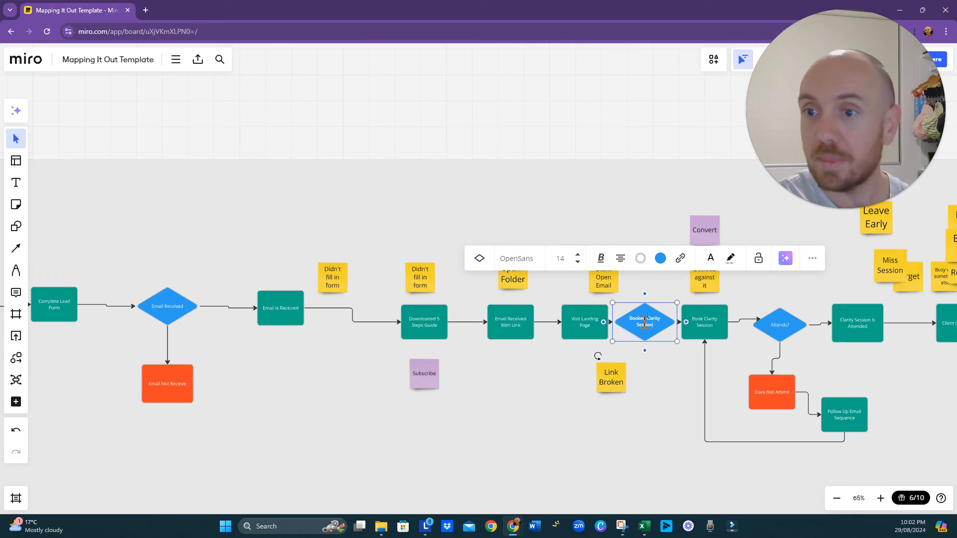
click(645, 349)
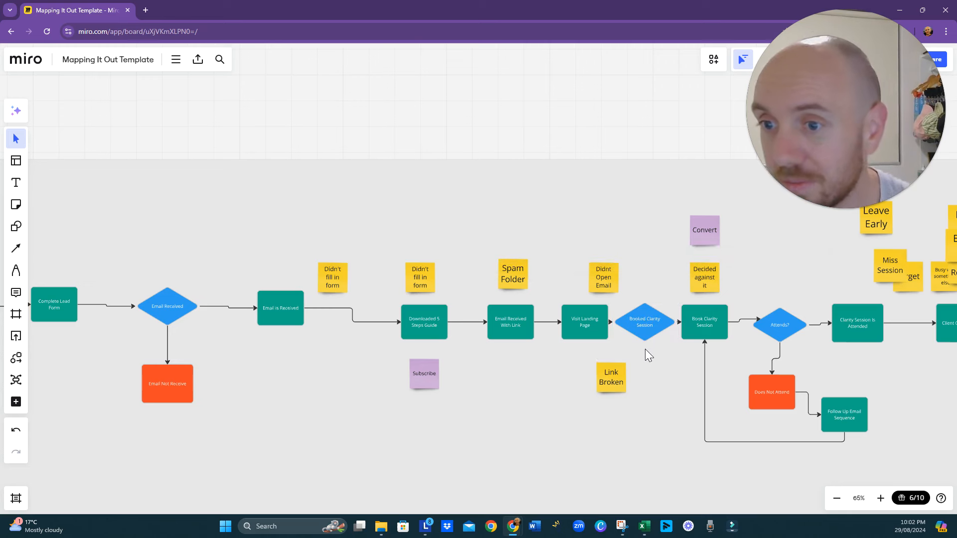
- Even out the spacing around the Booked Clarity Session diamond and move the Link Broken note under Visit Landing Page
drag(599, 336, 580, 331)
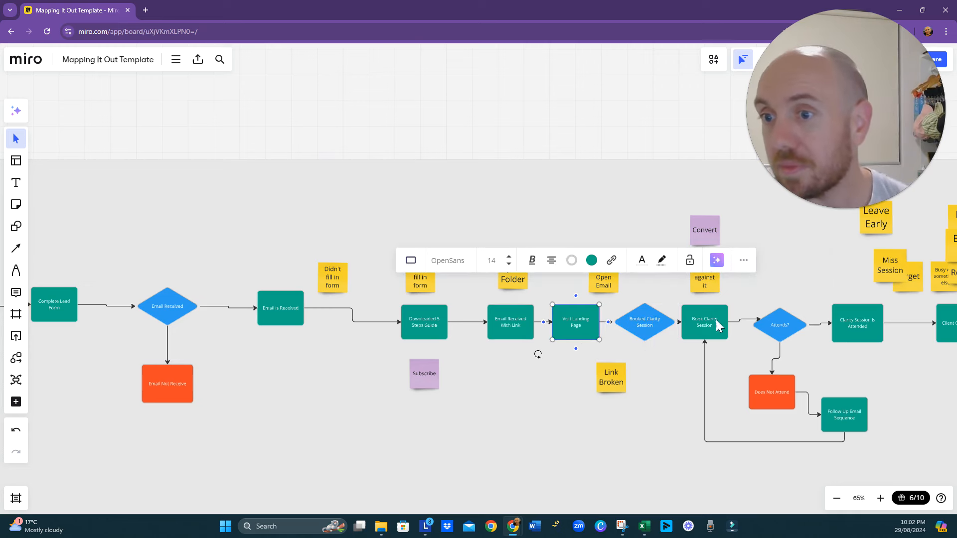
drag(654, 325, 648, 329)
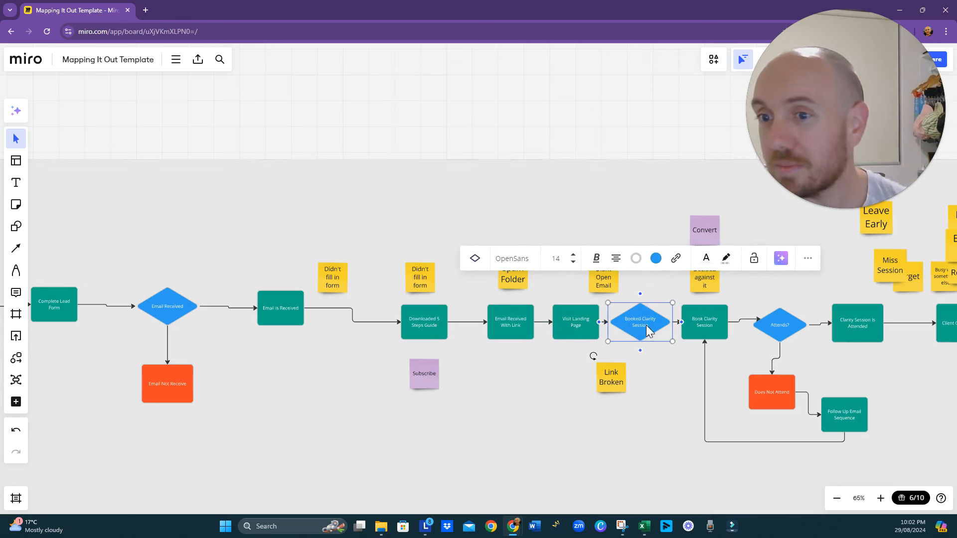
scroll(658, 412, down, 2)
drag(658, 411, 514, 425)
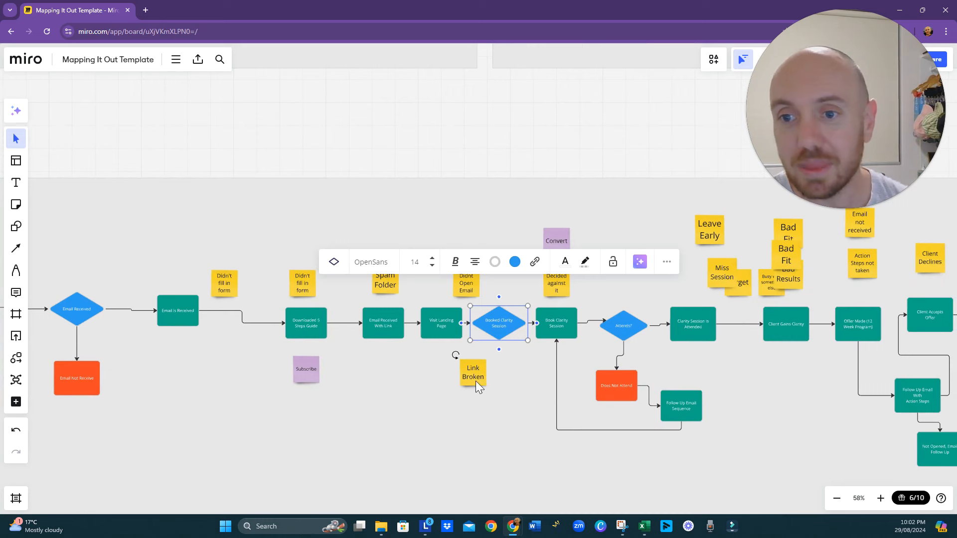
drag(476, 381, 430, 385)
click(507, 402)
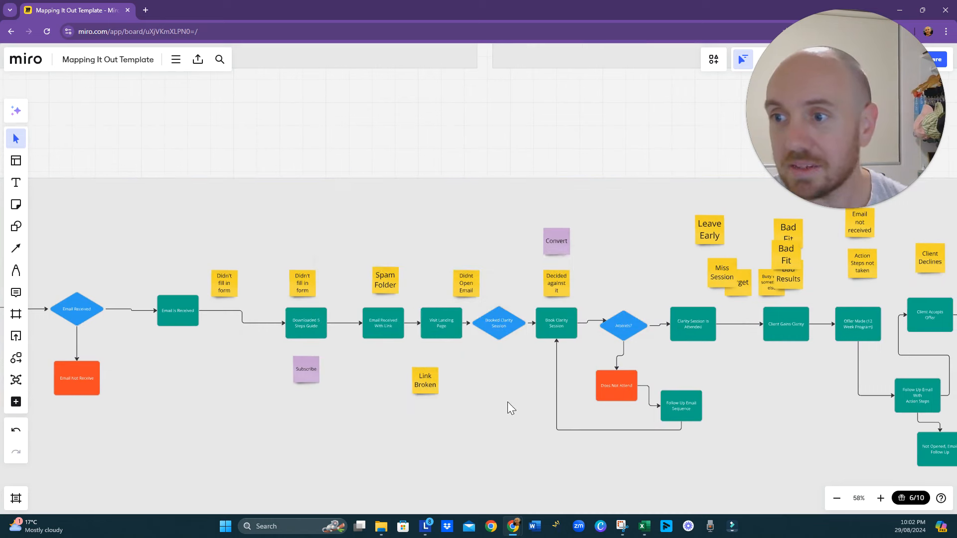
- Add a connected shape below the Booked Clarity Session diamond, change it to a Process box and fill it with orange
click(501, 336)
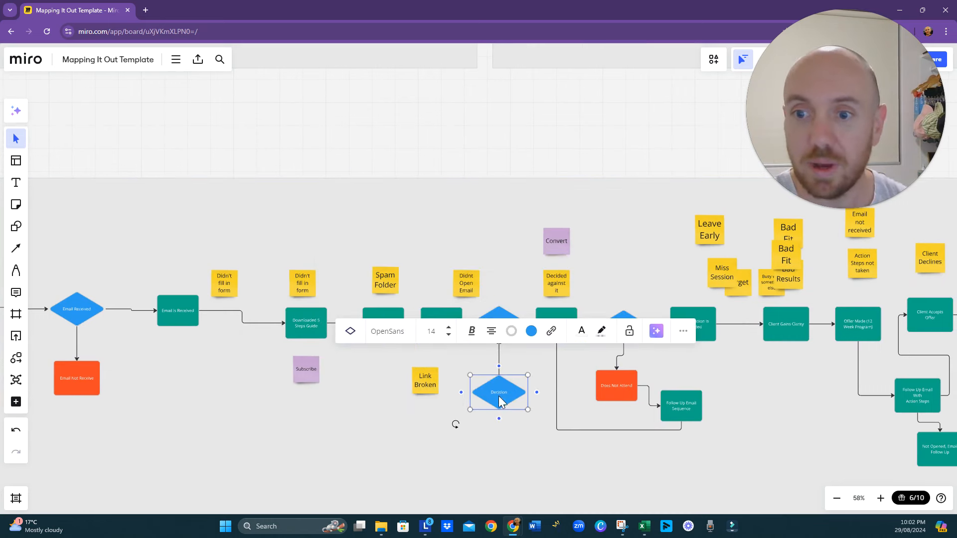
click(351, 332)
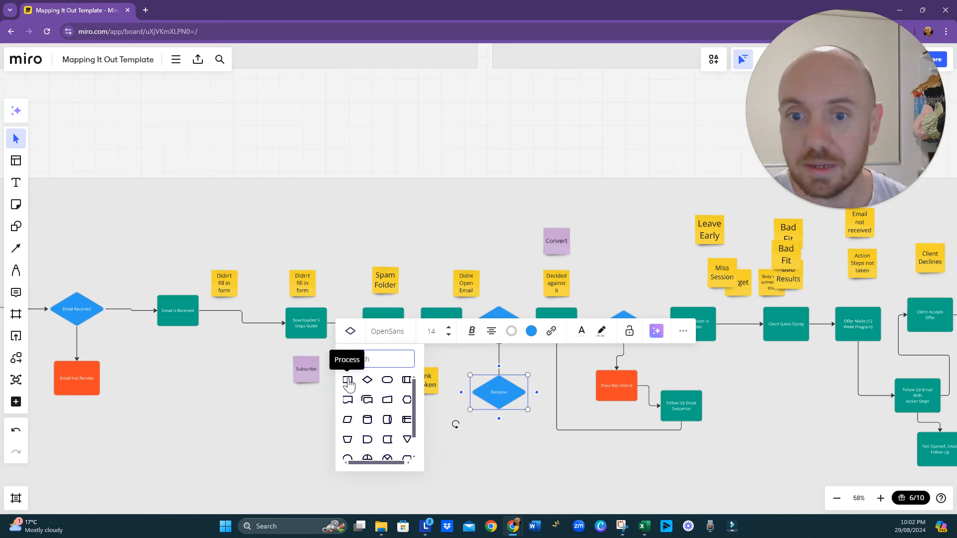
click(349, 380)
click(515, 331)
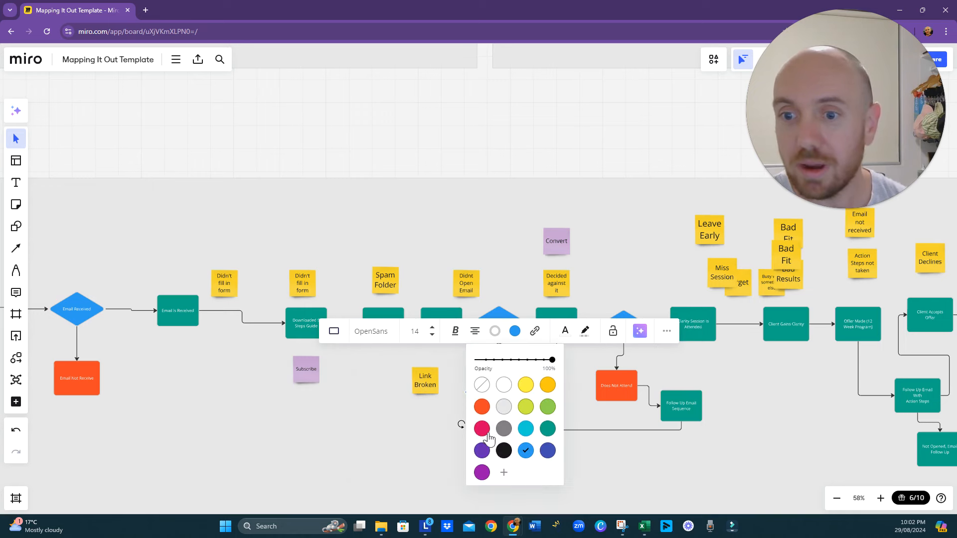
click(482, 412)
click(410, 436)
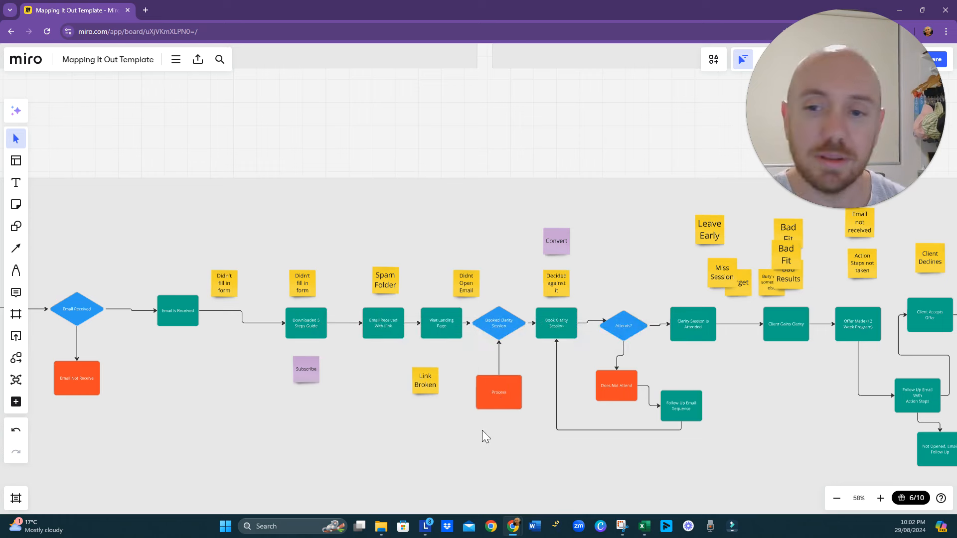
double_click(500, 395)
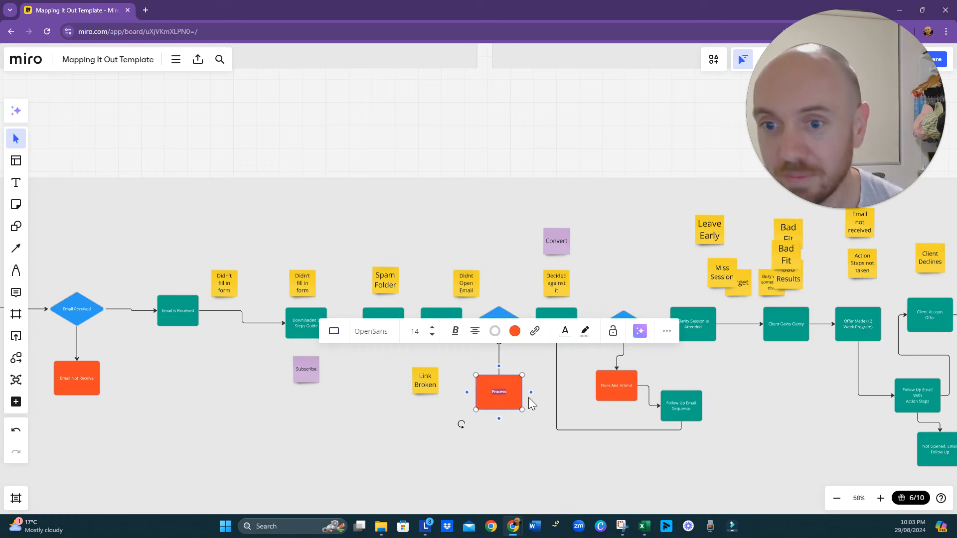
click(255, 439)
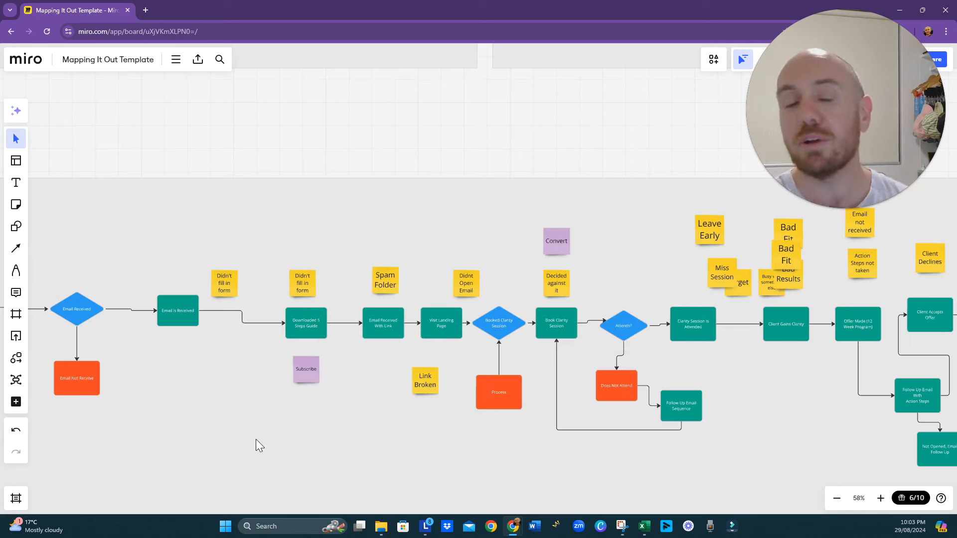
- Draw a connector from the Didn' Complete box up to Complete Lead Form
drag(164, 393, 401, 376)
drag(230, 397, 330, 420)
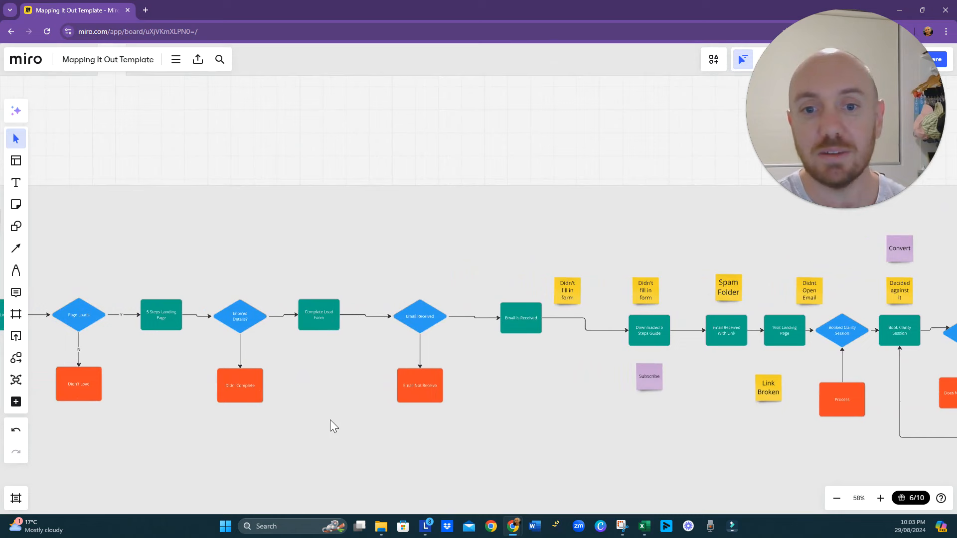
click(242, 392)
click(268, 389)
click(261, 385)
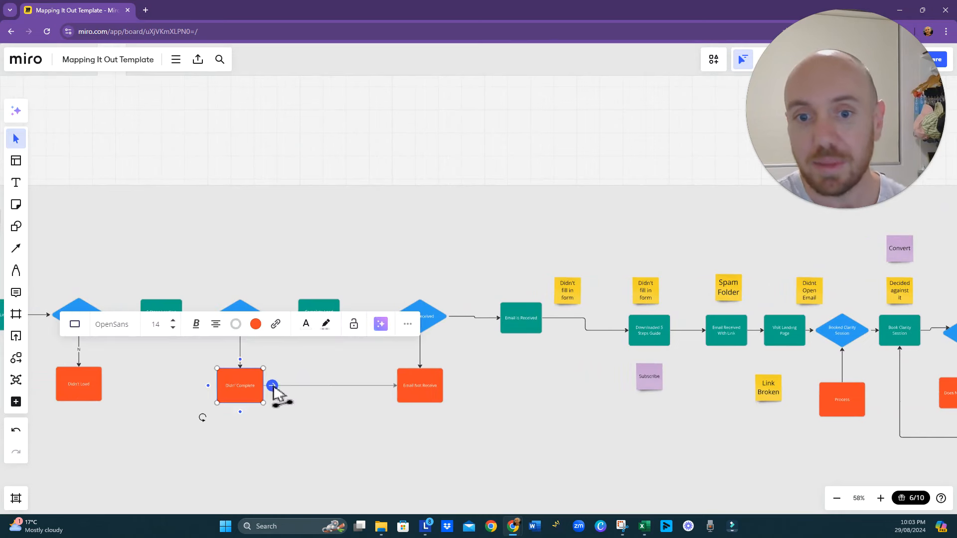
drag(273, 387, 325, 341)
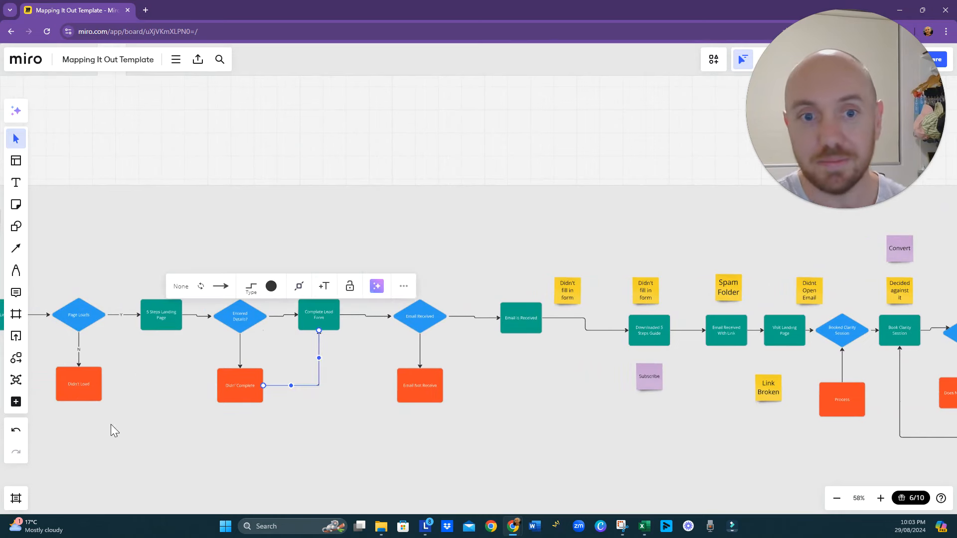
- Draw a connector from the Didn't Load box up to 5 Steps Landing Page
drag(110, 429, 253, 466)
click(249, 404)
drag(273, 395, 326, 342)
click(276, 448)
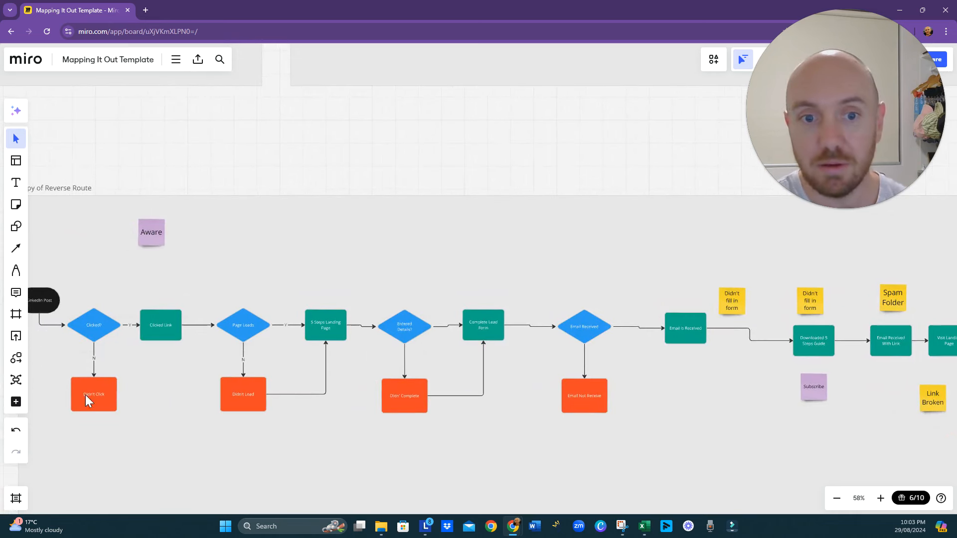
- Draw a connector from the Didn't Click box up to Clicked Link
click(101, 396)
drag(118, 395, 160, 342)
click(311, 466)
drag(158, 417, 199, 374)
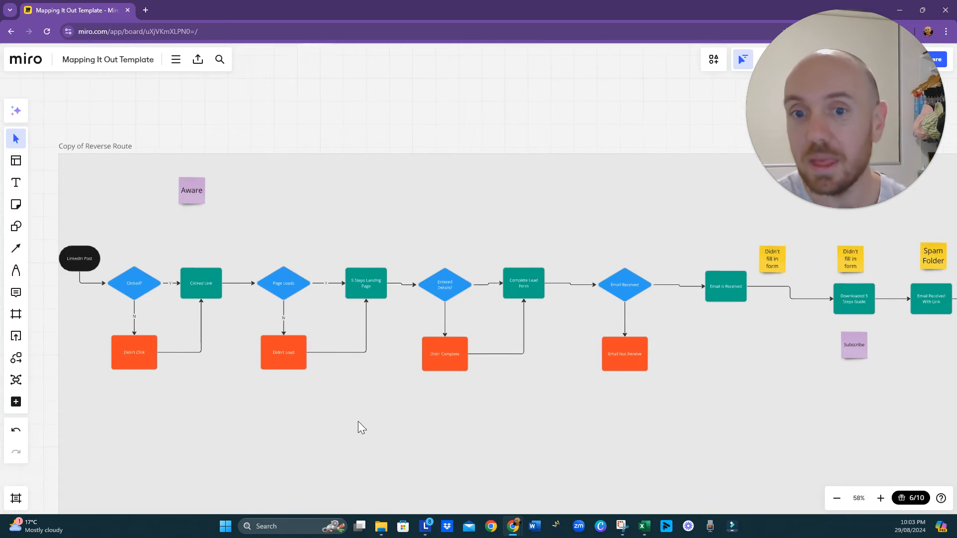
drag(362, 390, 314, 395)
click(234, 296)
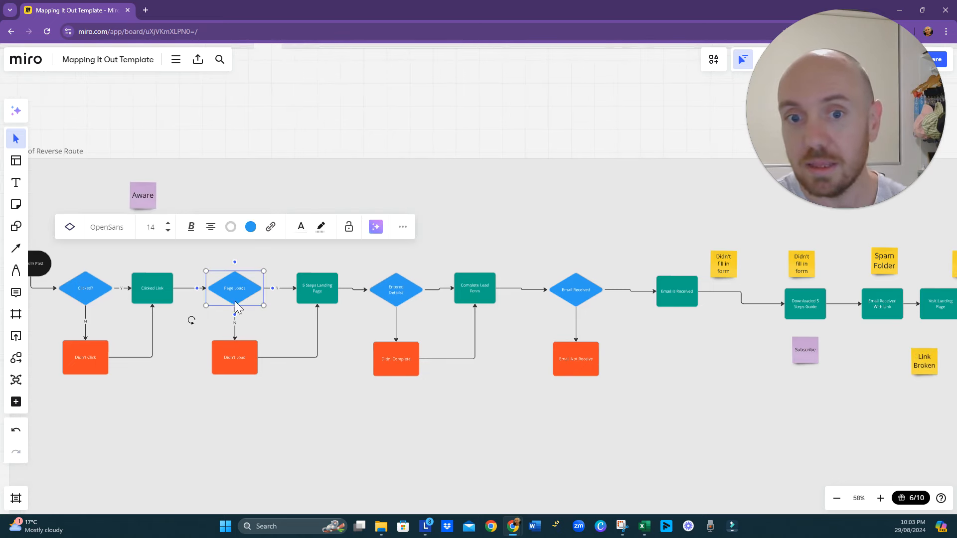
click(240, 364)
click(269, 438)
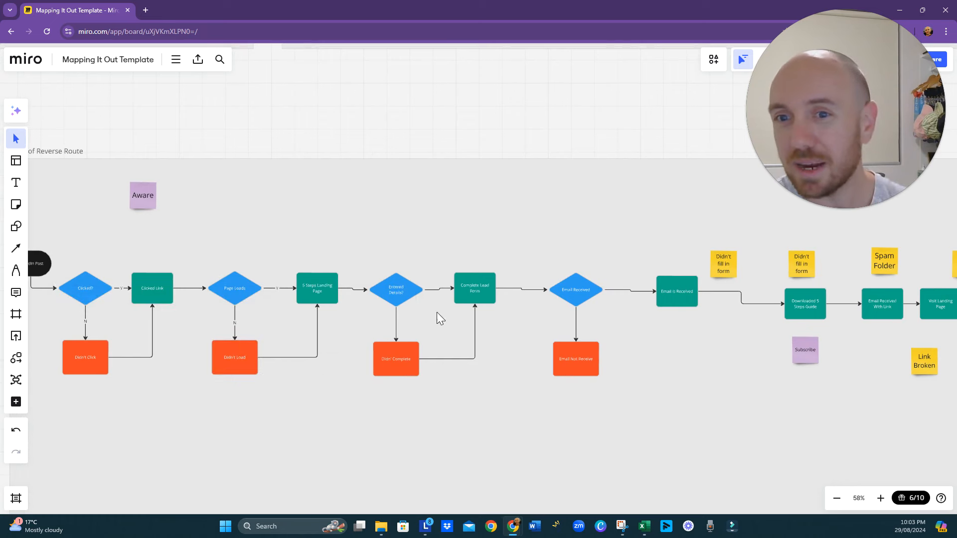
- Draw a long connector from the underside of Didn't Load to the lower point of the Booked Clarity Session diamond
drag(685, 329, 618, 340)
click(171, 308)
click(181, 342)
drag(172, 378, 854, 322)
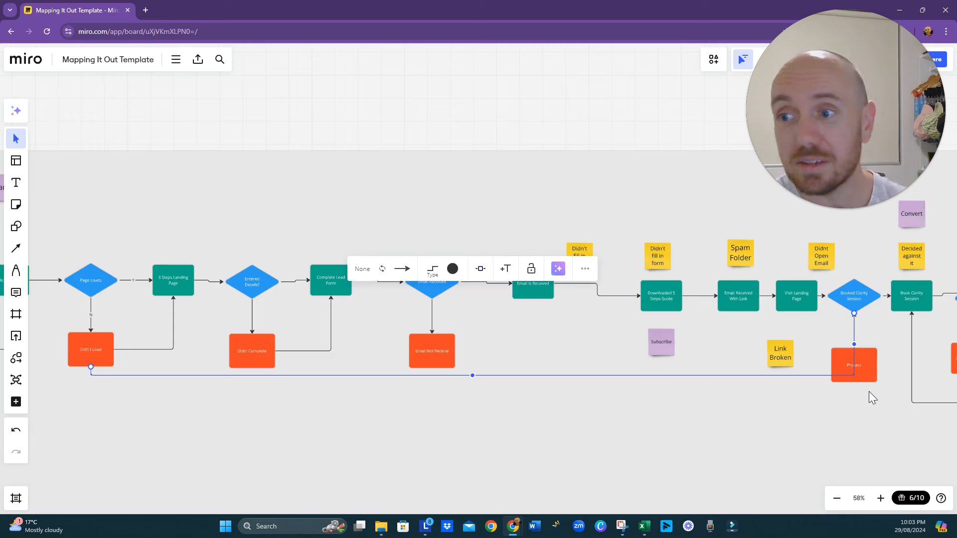
- Move the orange Process box lower and reattach its connector to the diamond's point facing Book Clarity Session
click(867, 369)
drag(866, 369, 888, 419)
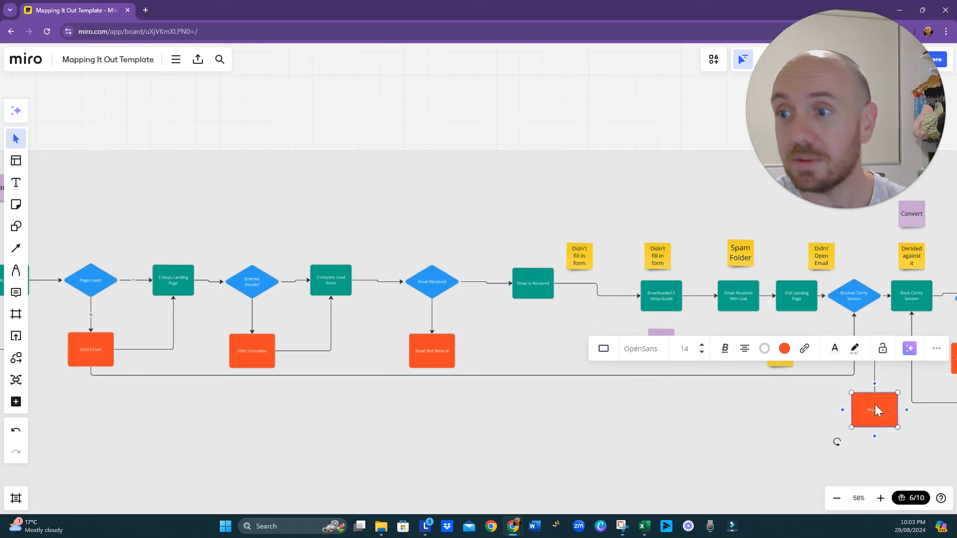
click(854, 314)
mouse_move(855, 315)
mouse_down()
mouse_move(873, 302)
mouse_move(854, 316)
mouse_up()
click(868, 353)
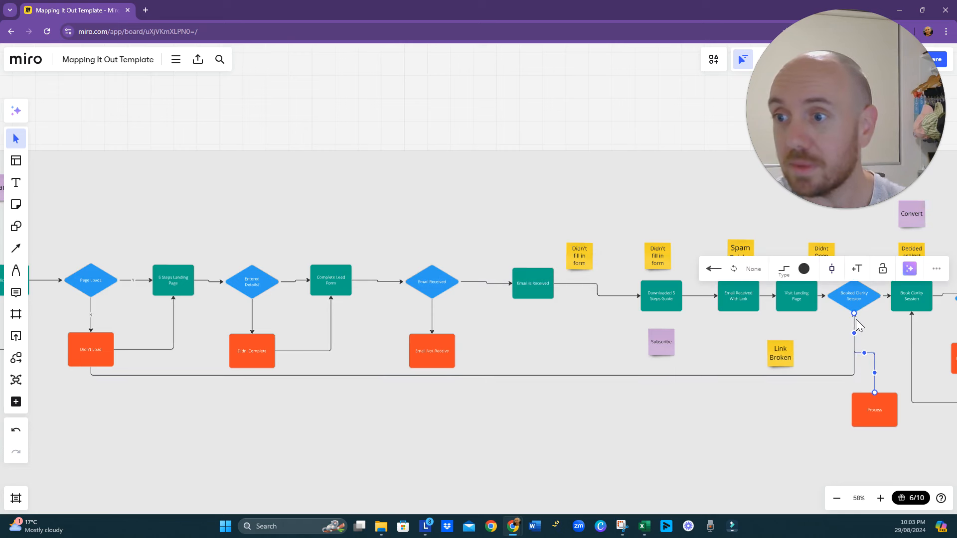
drag(854, 317, 880, 300)
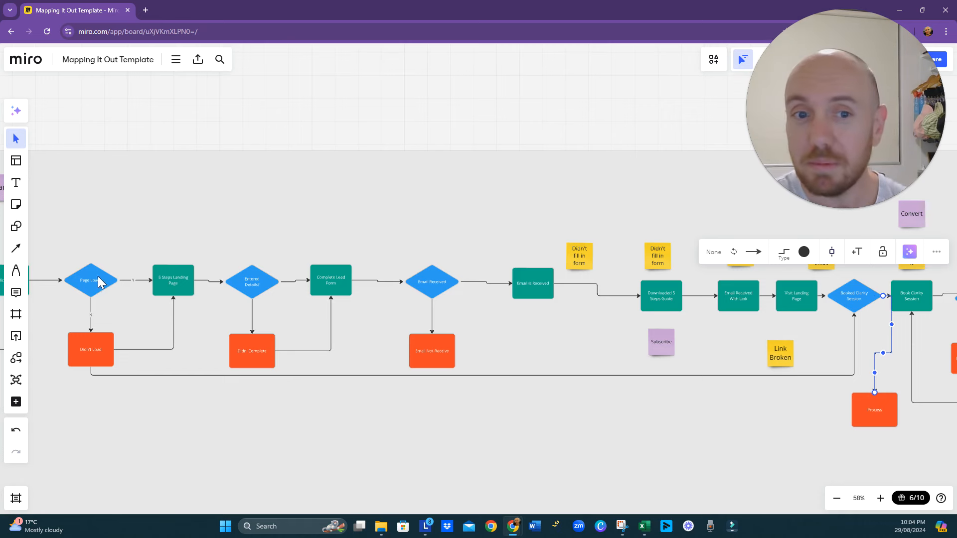
drag(115, 307, 236, 319)
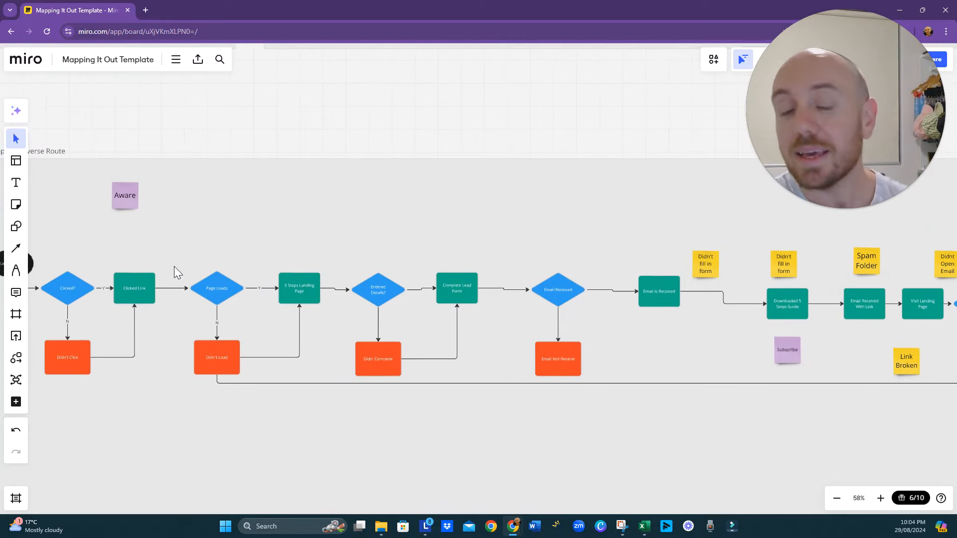
drag(174, 267, 354, 264)
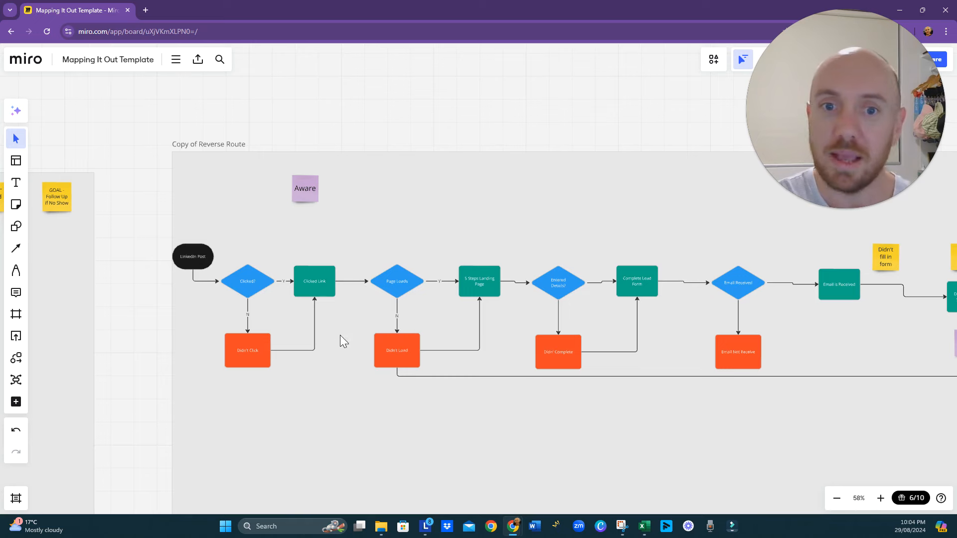
drag(362, 338, 125, 330)
scroll(286, 340, down, 2)
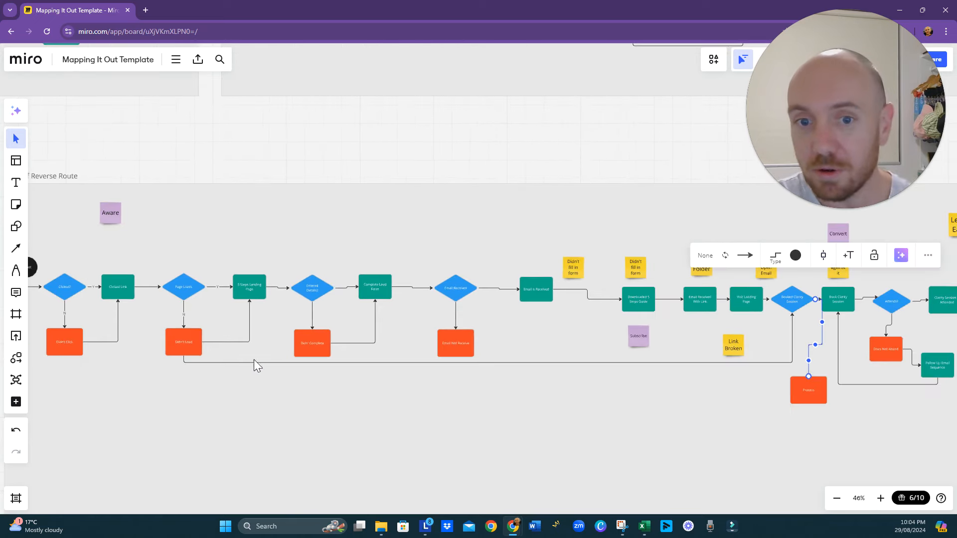
drag(256, 382, 319, 361)
click(498, 342)
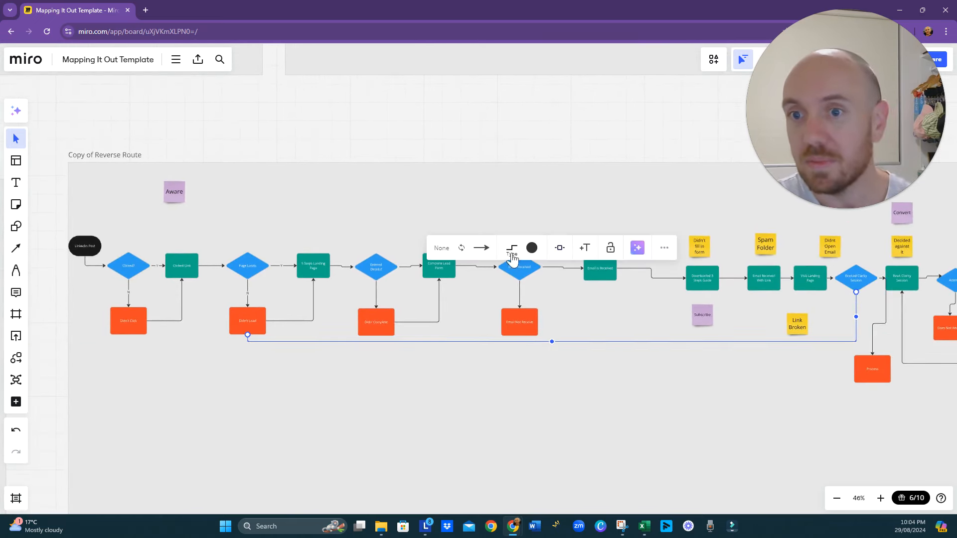
click(532, 248)
click(544, 319)
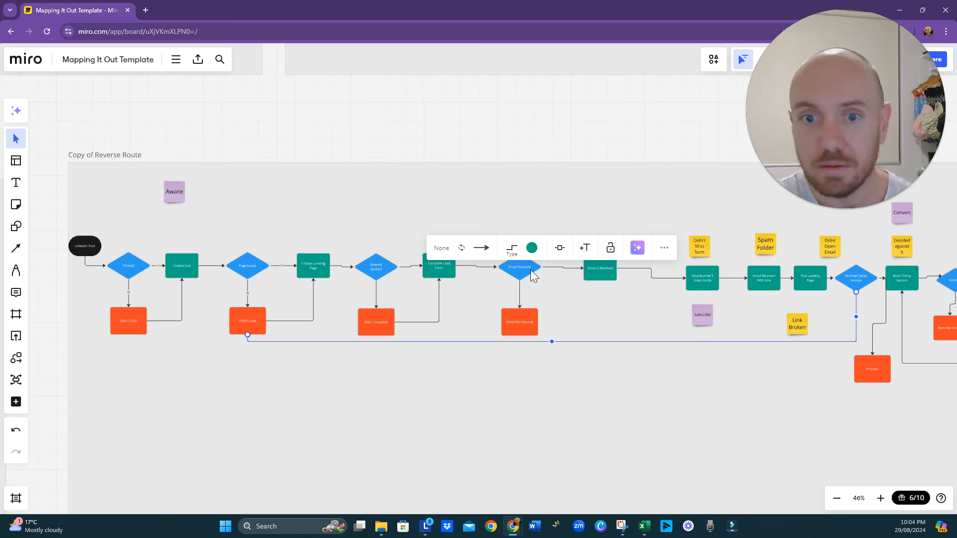
click(532, 248)
click(496, 338)
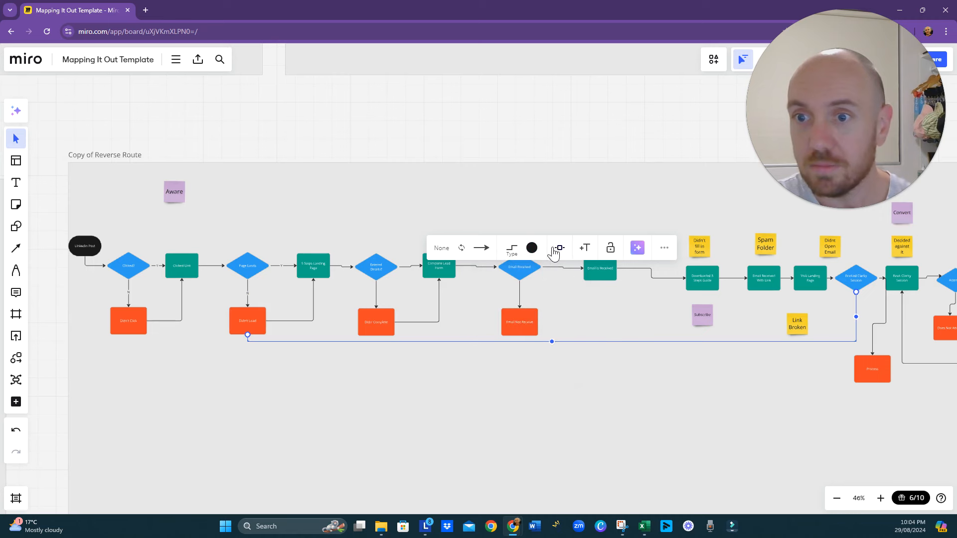
- Insert a process box into the long connector from Didn't Load and move it below the Email Not Receive box
click(559, 248)
click(557, 297)
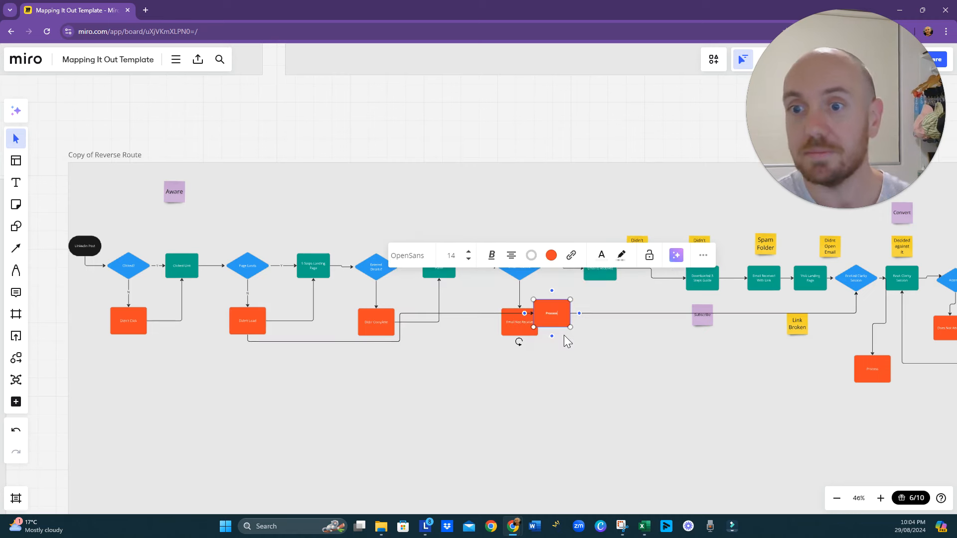
drag(552, 316, 556, 373)
- Fill the new box on the long connector with dark green and label it "Ig Reall"
click(571, 312)
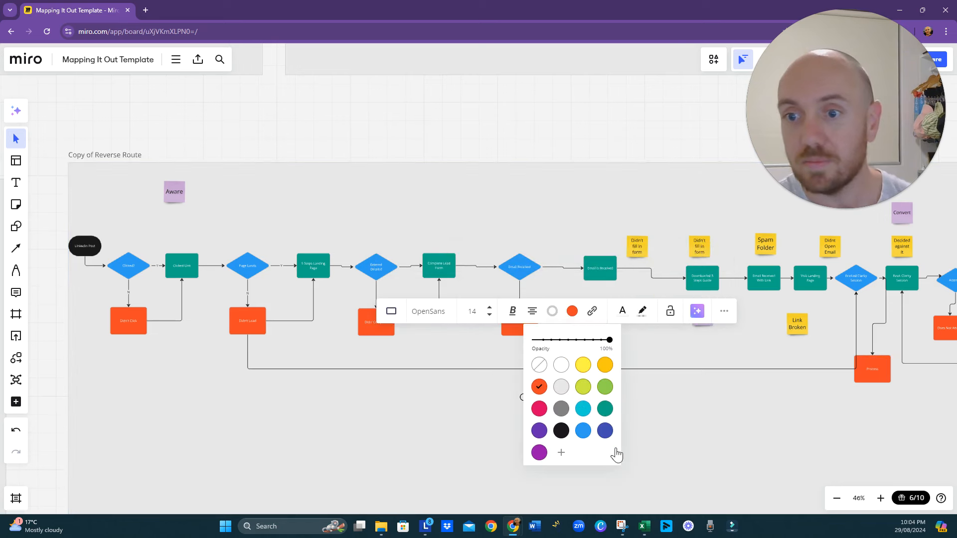
click(608, 414)
click(650, 408)
double_click(556, 369)
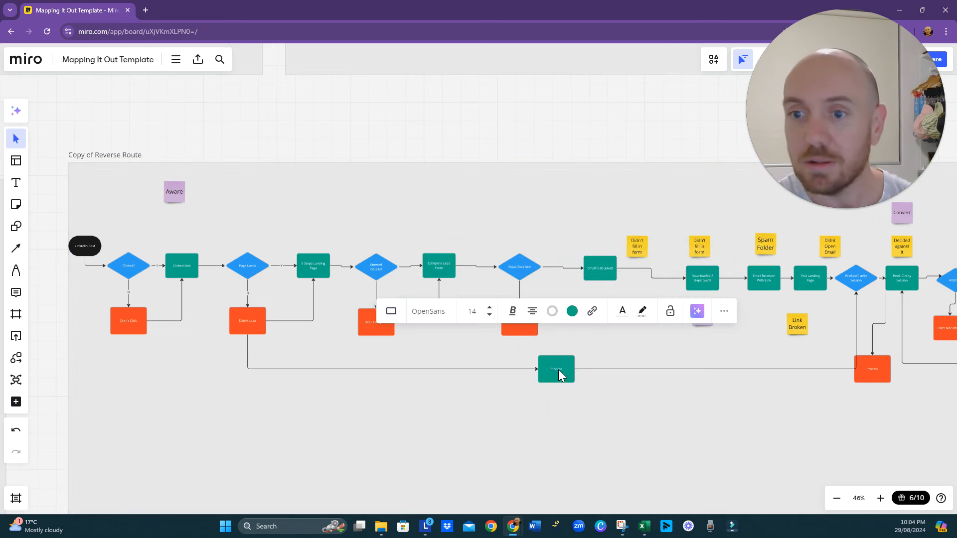
text(Ig Re)
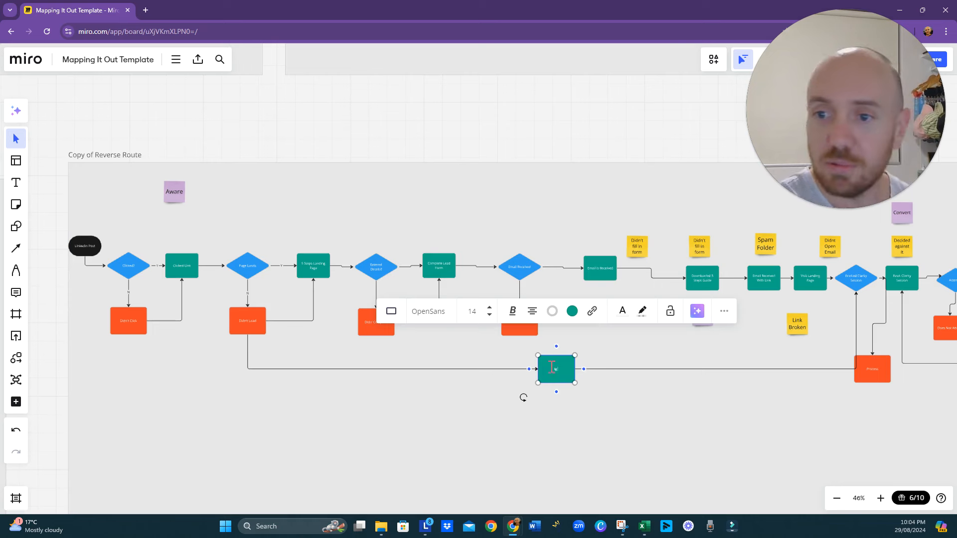
text(el)
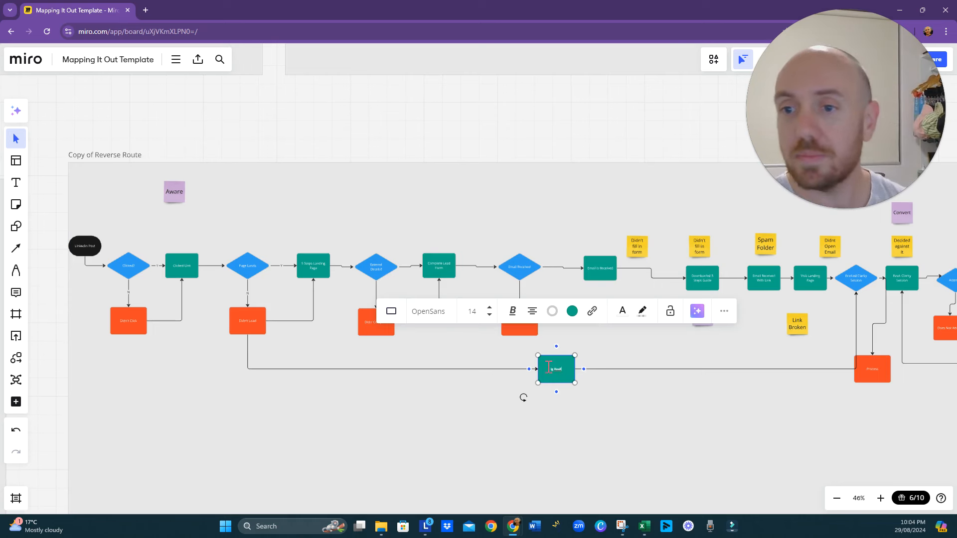
click(612, 432)
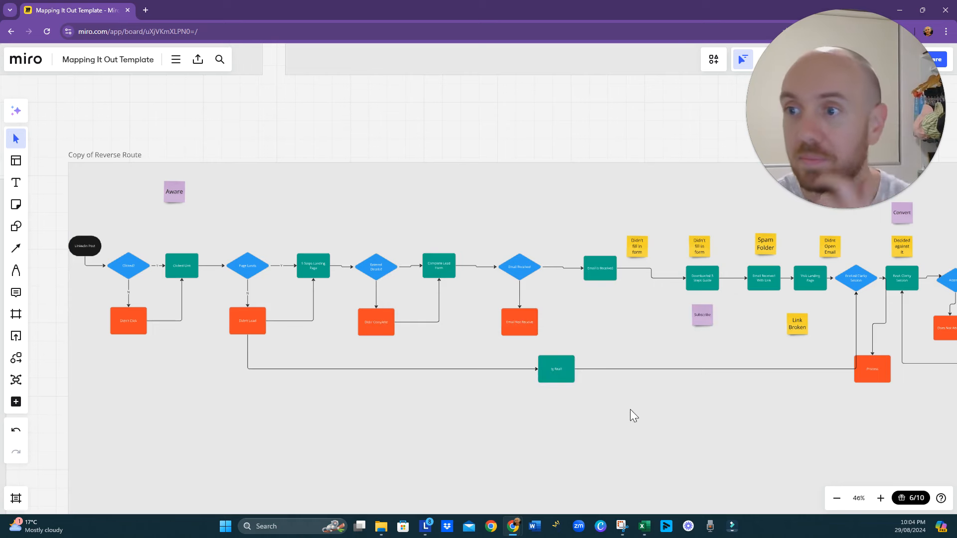
- Reattach the arrow end of the Ig Reall box's outgoing connector to the underside of Visit Landing Page
right_click(673, 409)
click(669, 424)
drag(668, 423, 483, 392)
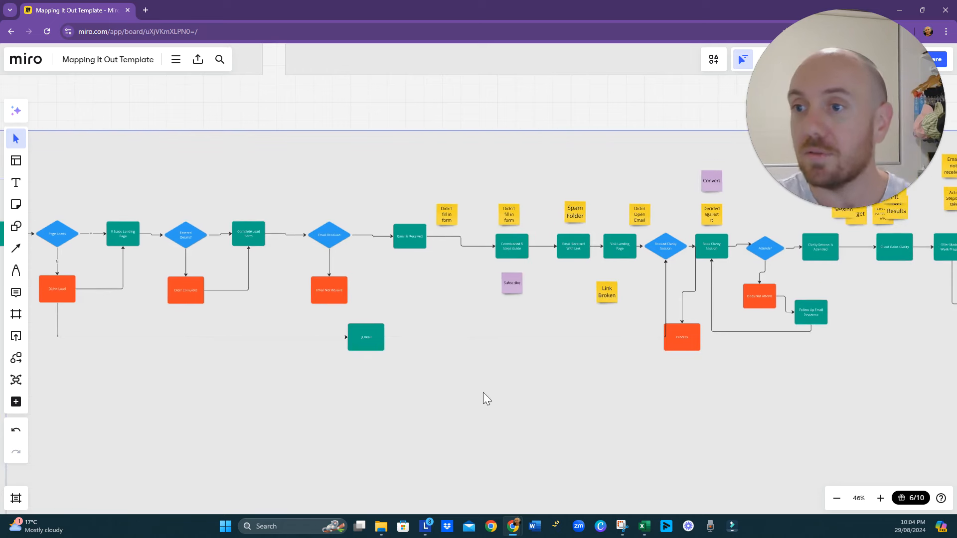
click(665, 261)
drag(665, 261, 624, 259)
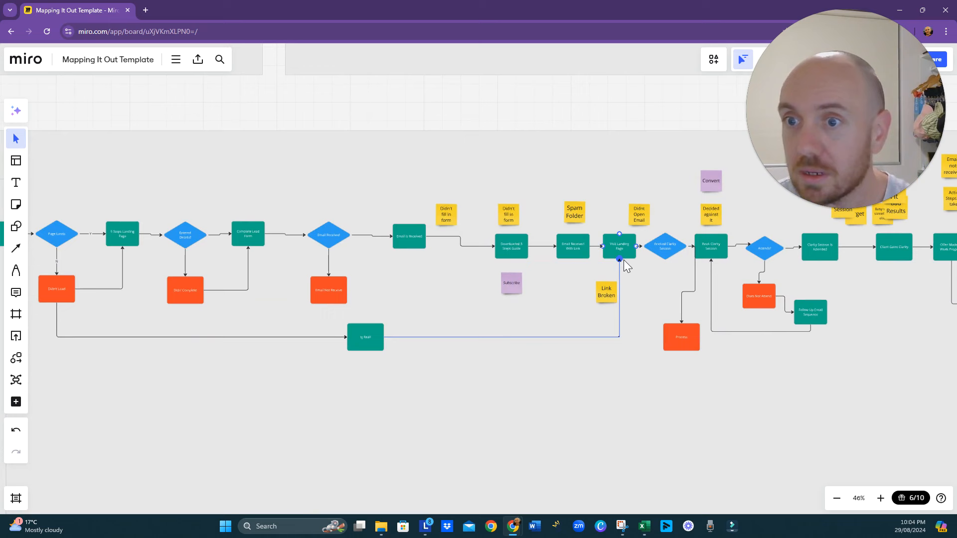
- Move the Link Broken note beneath Email Received With Link and reattach the orange Process box's connector to the lower point of Booked Clarity Session
click(604, 295)
drag(604, 295, 572, 292)
click(635, 289)
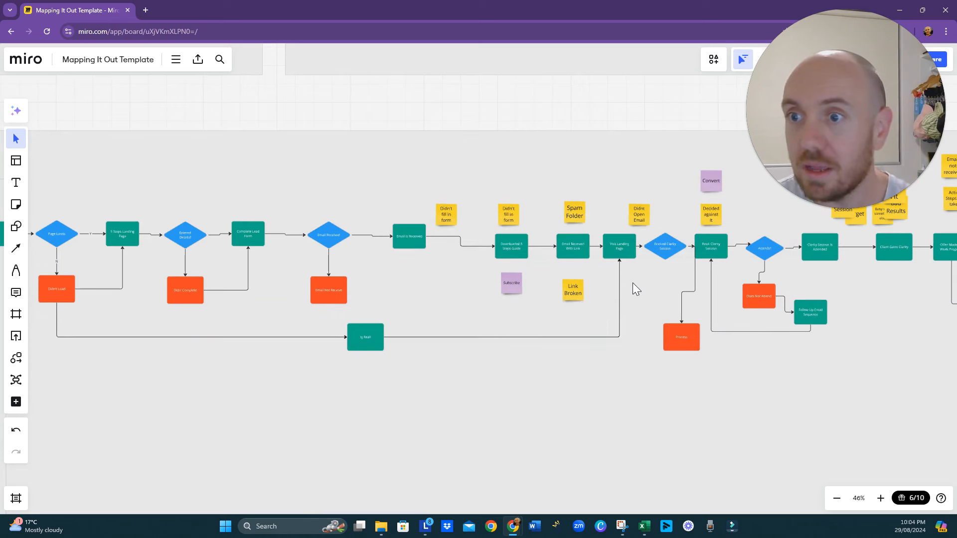
click(695, 259)
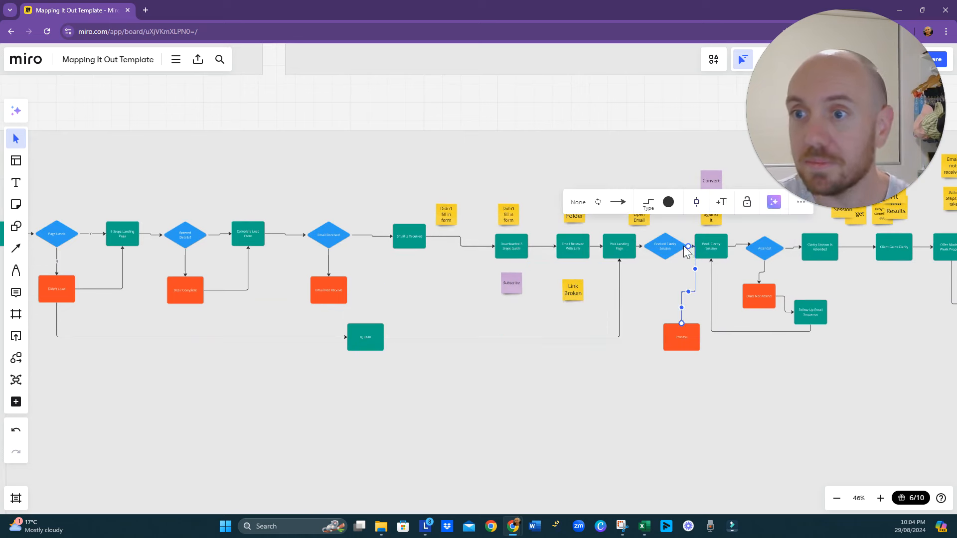
drag(687, 247, 664, 262)
- Move the Copy of Reverse Route frame clear of the neighbouring frame with the GOAL notes
drag(393, 425, 494, 433)
drag(184, 397, 297, 414)
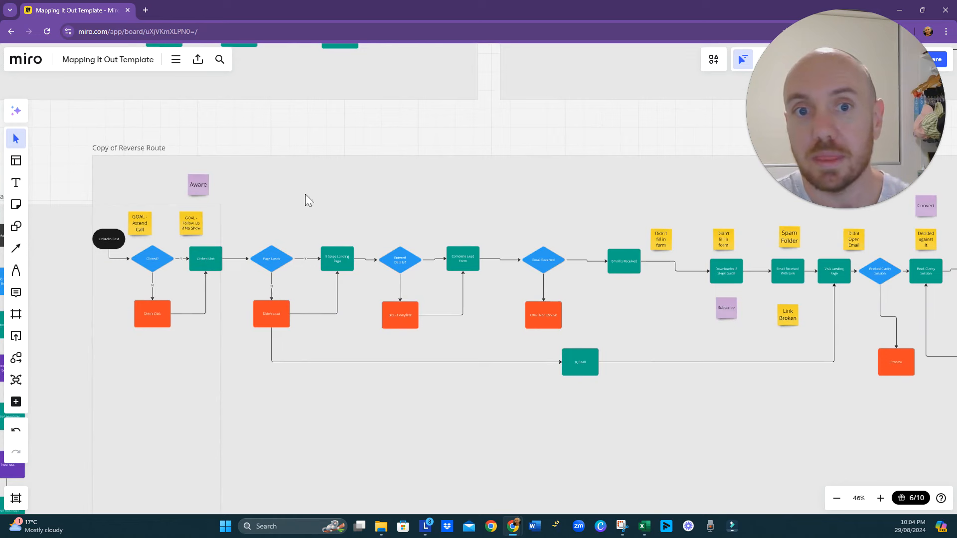
drag(305, 194, 484, 226)
click(371, 200)
mouse_move(371, 199)
mouse_down()
mouse_move(399, 214)
mouse_move(527, 203)
mouse_up()
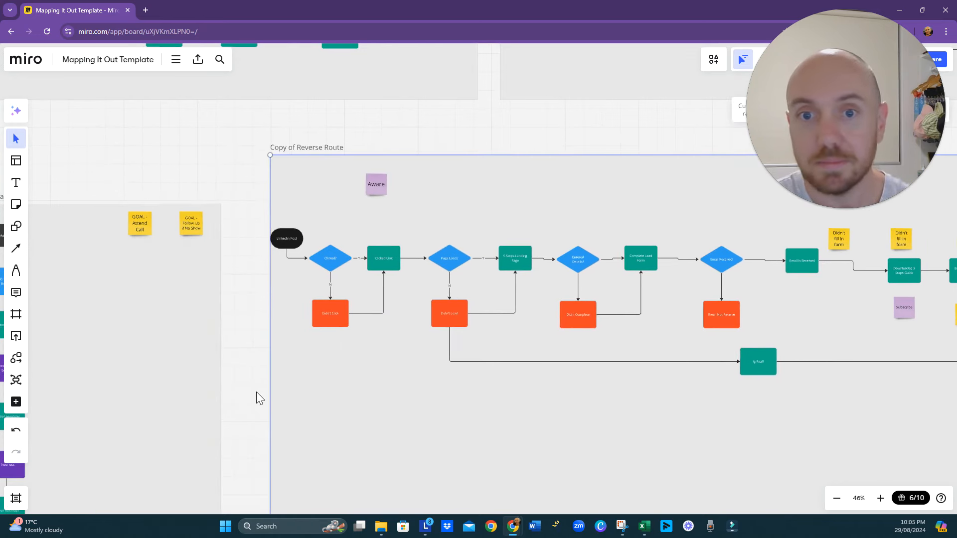
- Review the combined journey from LinkedIn Post to the clarity session, following its decision points, drop-off boxes and return connectors
drag(255, 396, 70, 376)
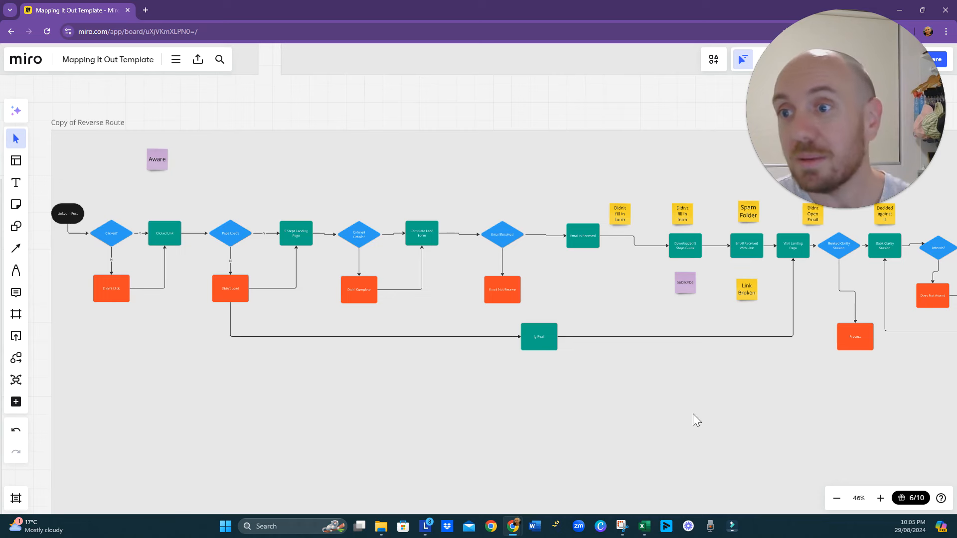
drag(693, 413, 584, 418)
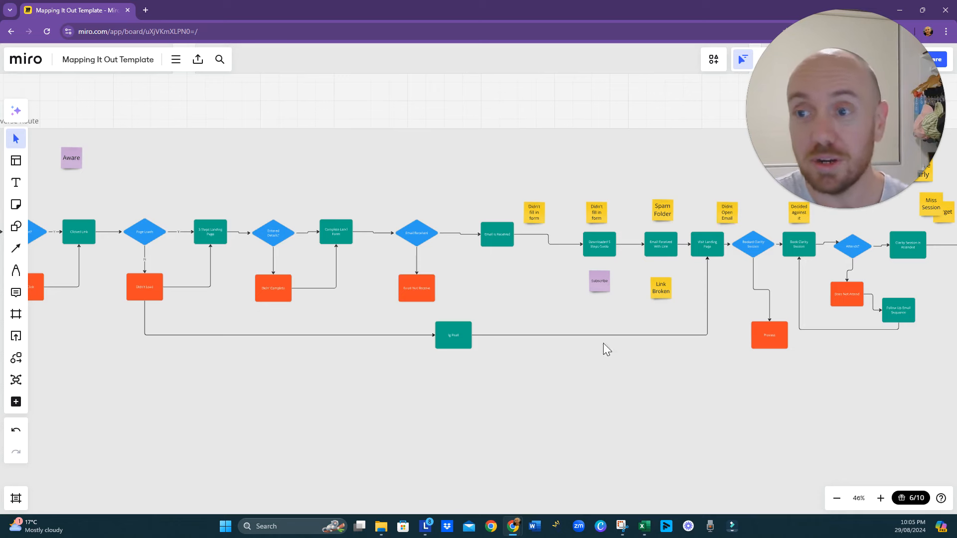
drag(163, 325, 323, 326)
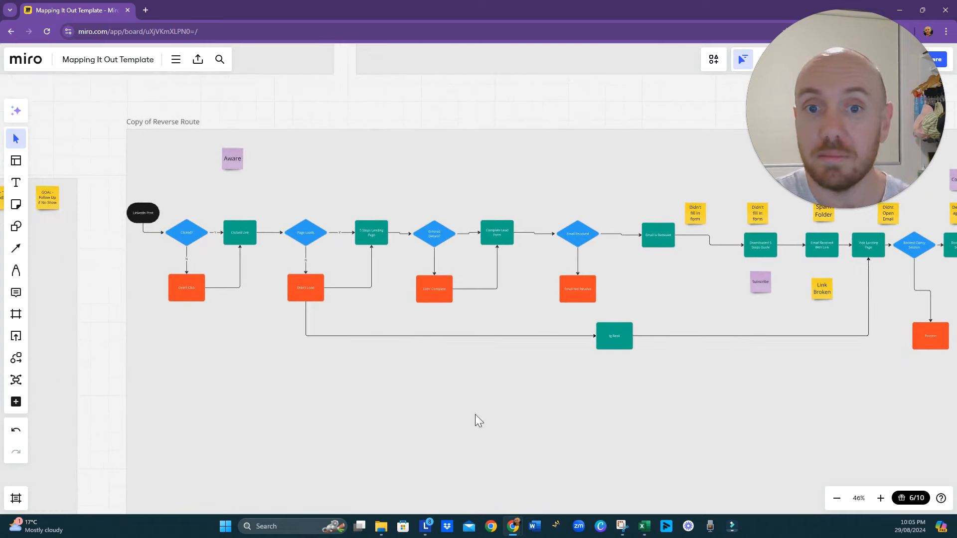
drag(638, 410, 555, 384)
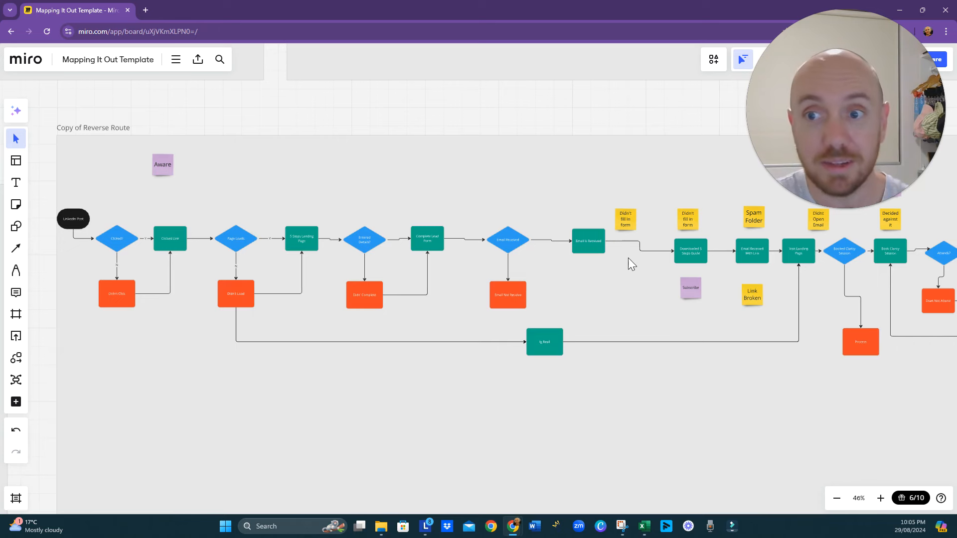
drag(646, 297, 499, 306)
scroll(620, 312, right, 3)
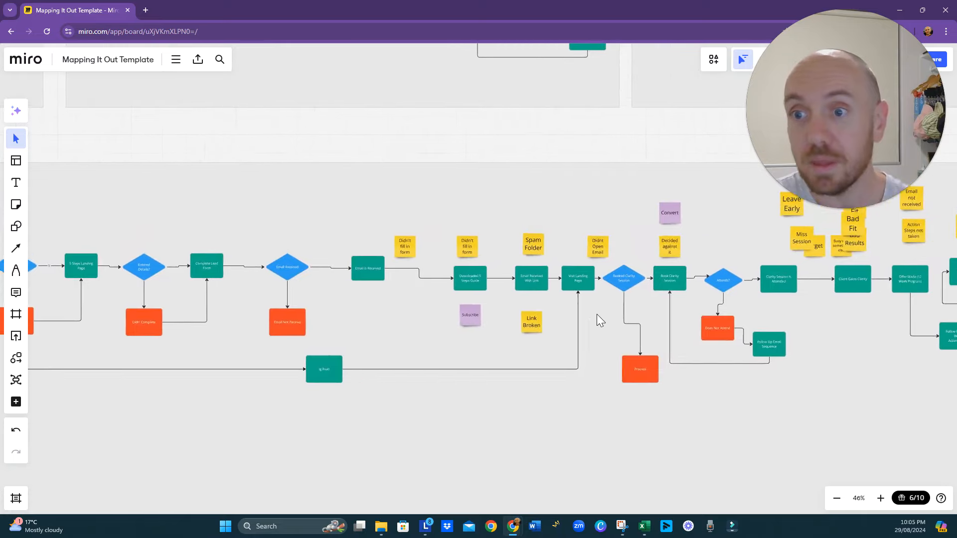
scroll(562, 300, up, 5)
drag(563, 300, 500, 331)
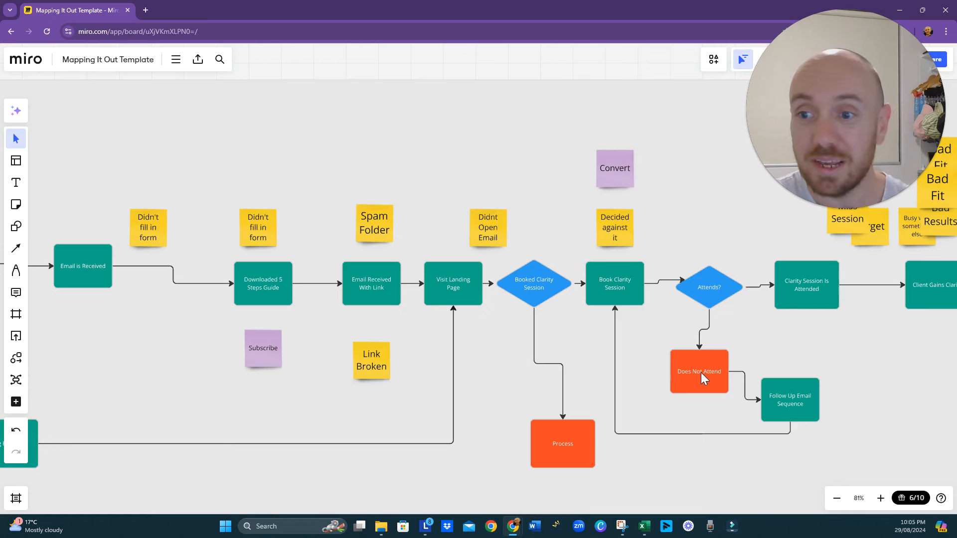
scroll(694, 372, down, 5)
scroll(701, 392, down, 1)
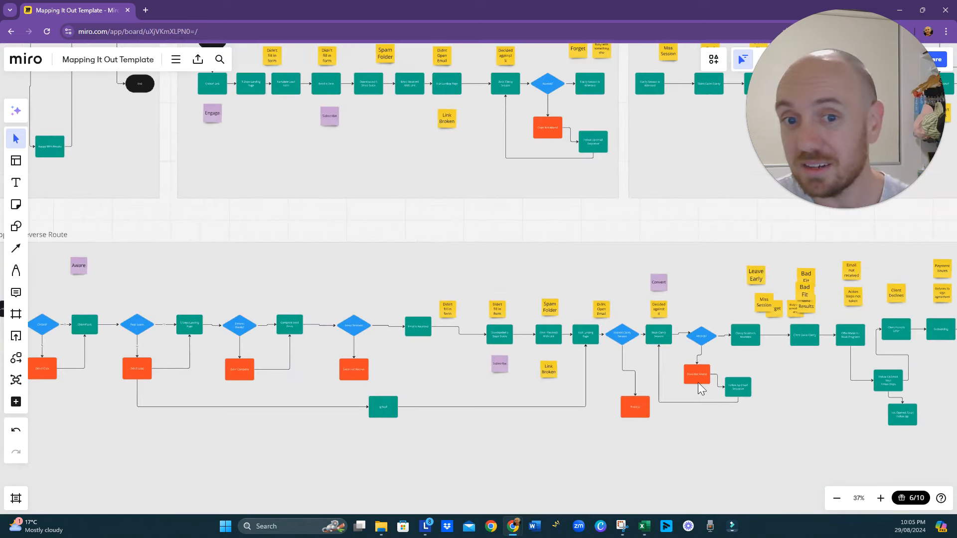
drag(545, 444, 596, 421)
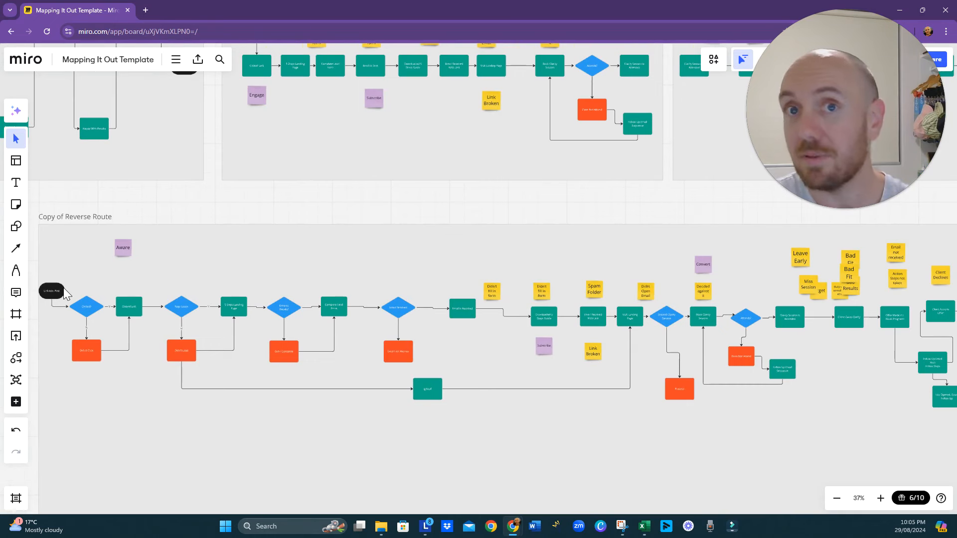
- Nudge the Entered Details? diamond into line with 5 Steps Landing Page and Complete Lead Form so its connectors run straight
click(289, 308)
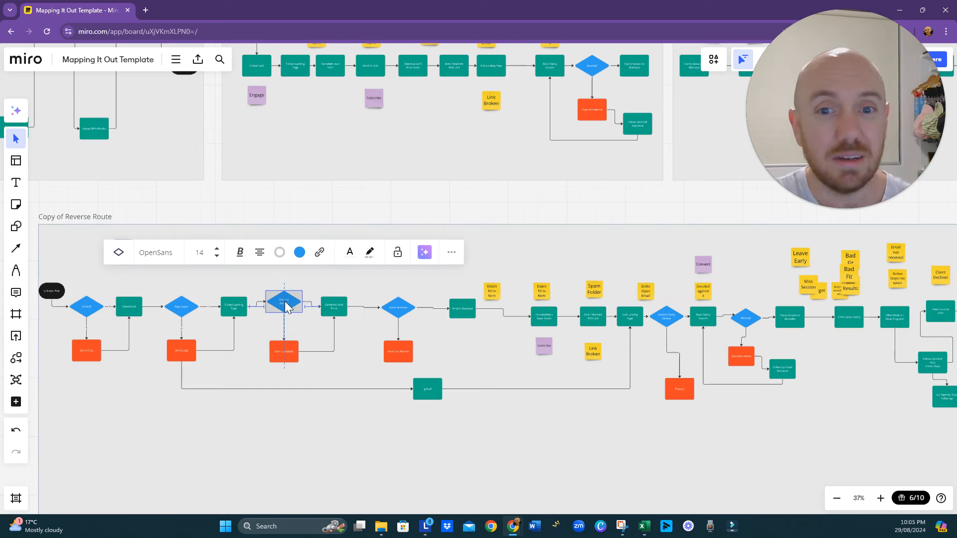
drag(285, 308, 286, 306)
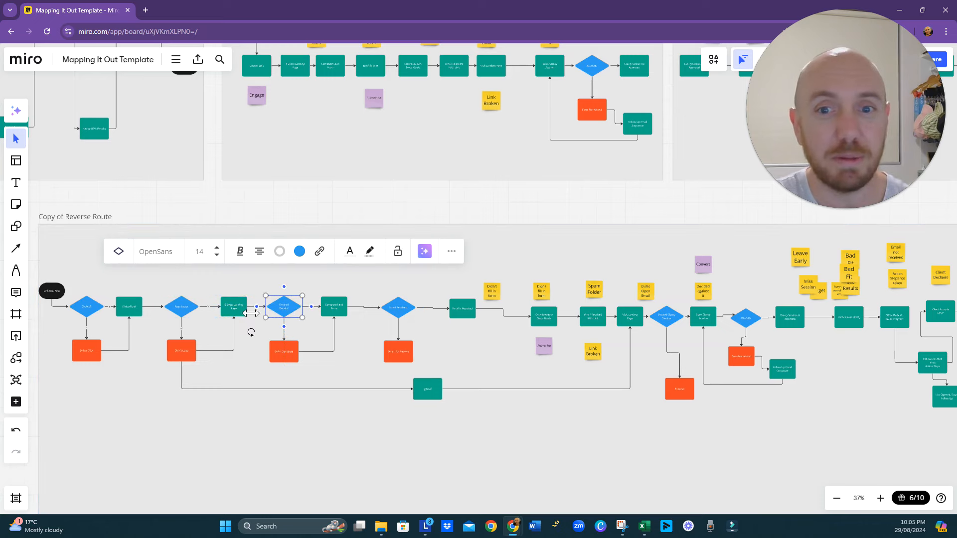
scroll(243, 311, up, 5)
drag(241, 375, 281, 378)
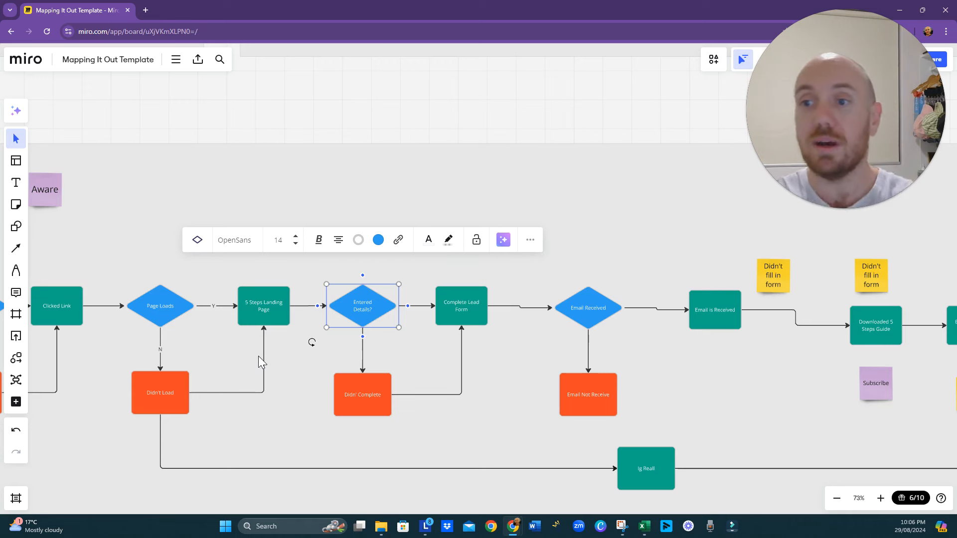
- Examine the clarity session, offer and follow-up email part of the combined map, including its drop-off notes and branches
scroll(329, 364, down, 5)
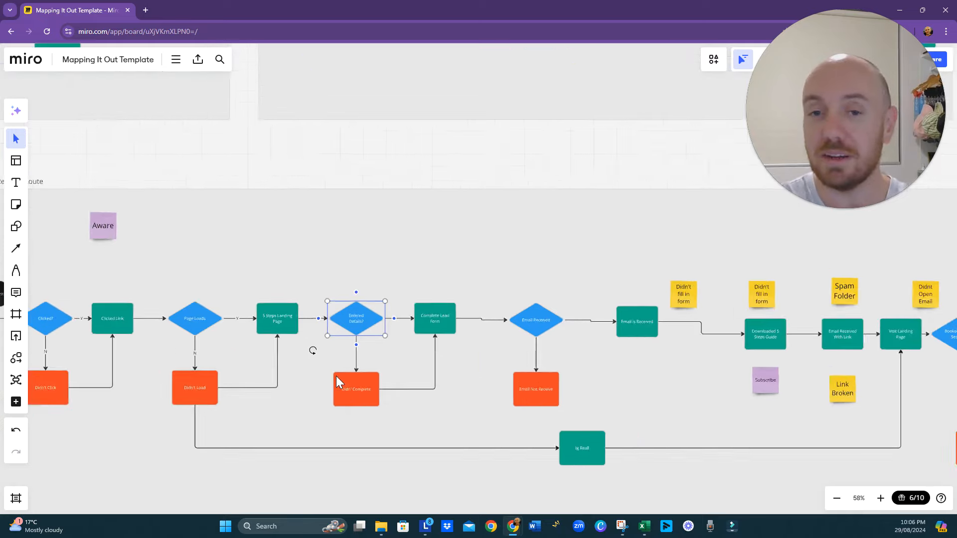
scroll(337, 391, down, 2)
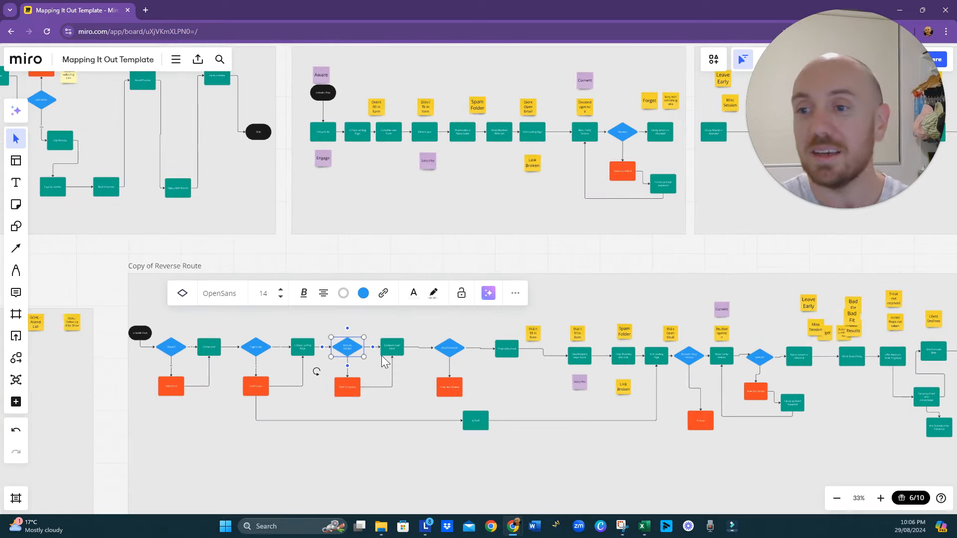
drag(836, 408, 671, 414)
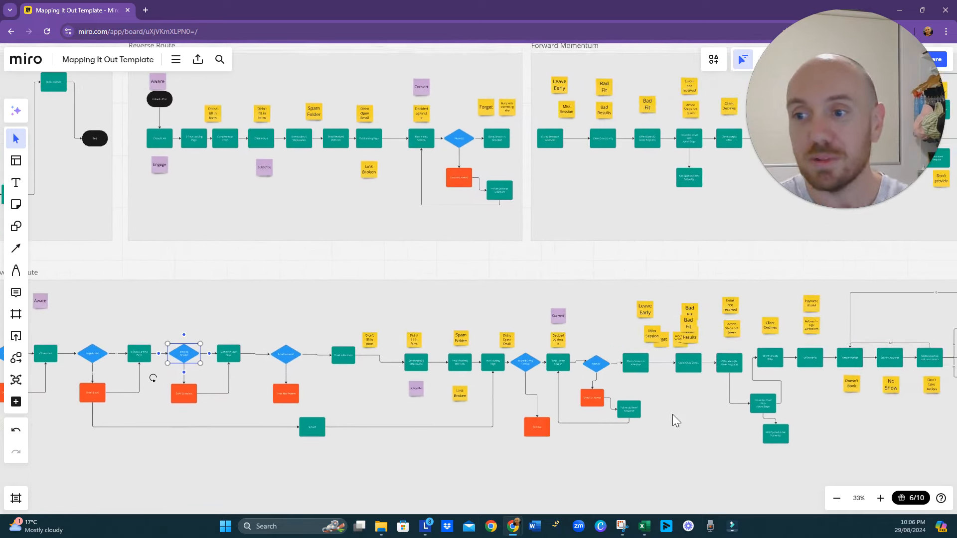
scroll(717, 427, up, 8)
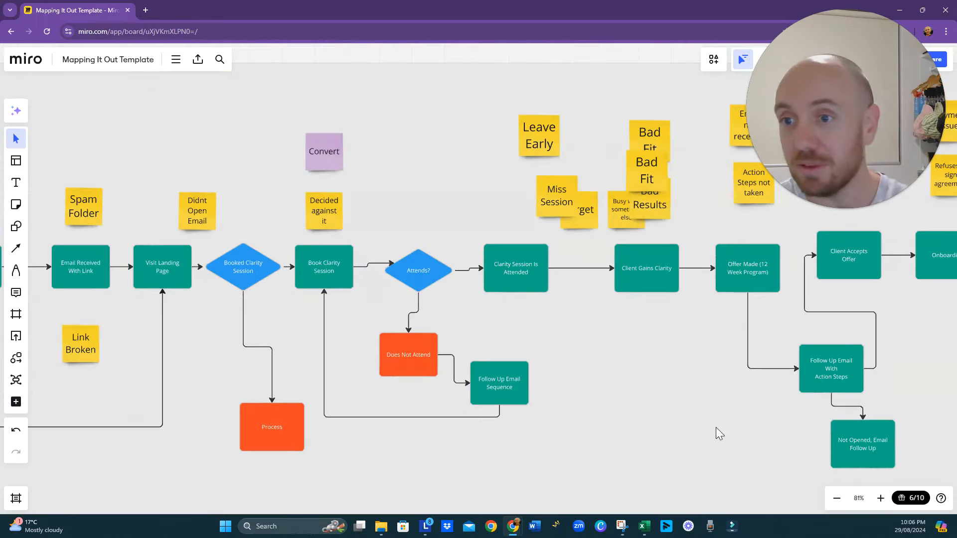
drag(715, 400, 585, 398)
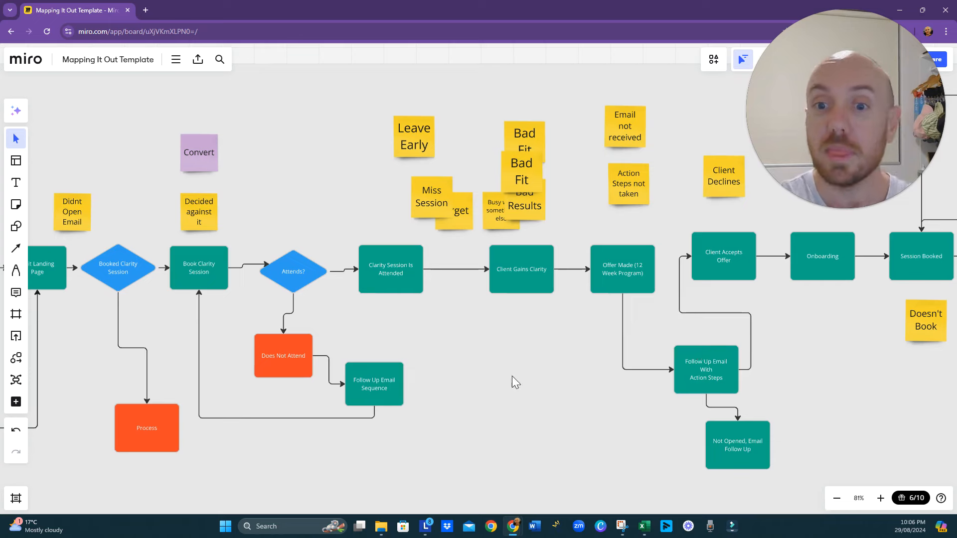
drag(524, 393, 623, 365)
scroll(624, 369, down, 5)
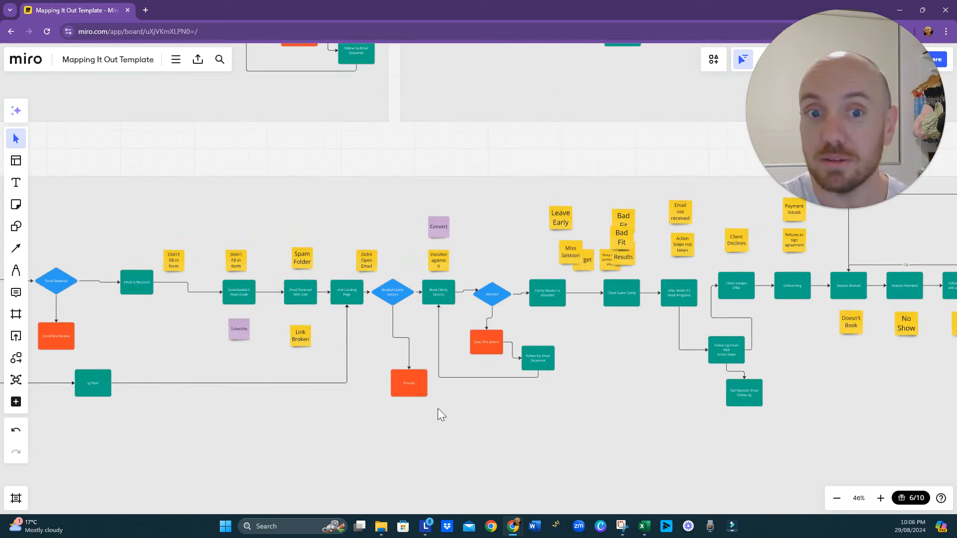
- Move the orange Process box straight below the Booked Clarity Session diamond and closer to it so the connector runs straight
drag(128, 338, 196, 333)
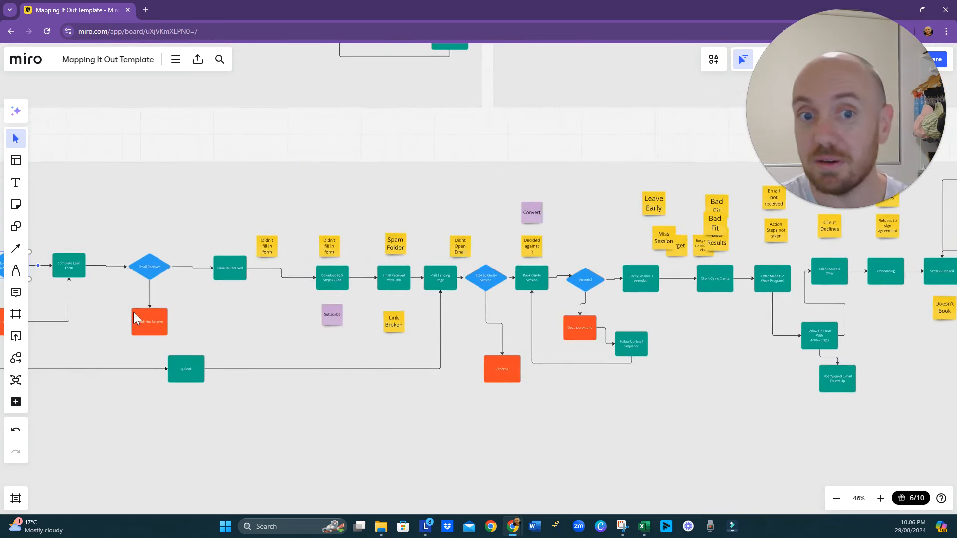
click(158, 266)
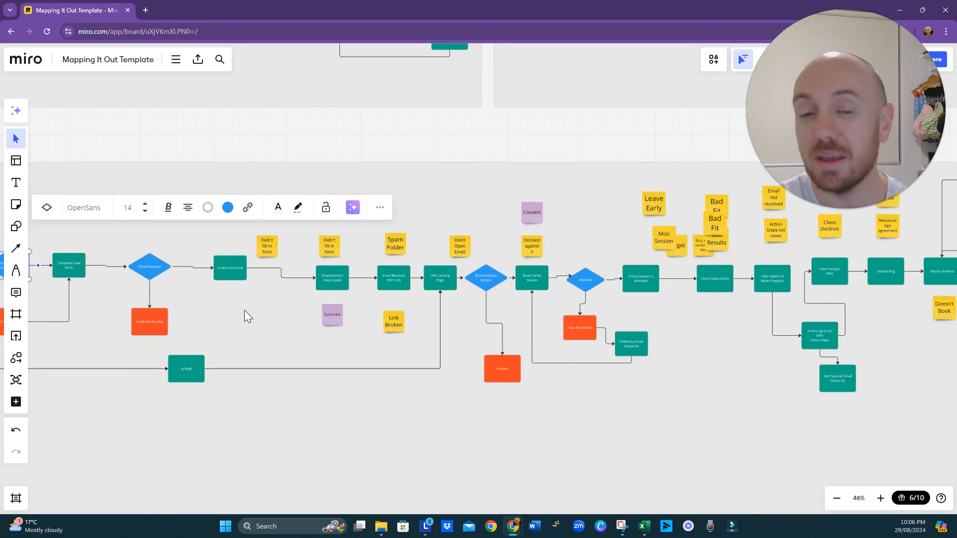
drag(262, 329, 324, 299)
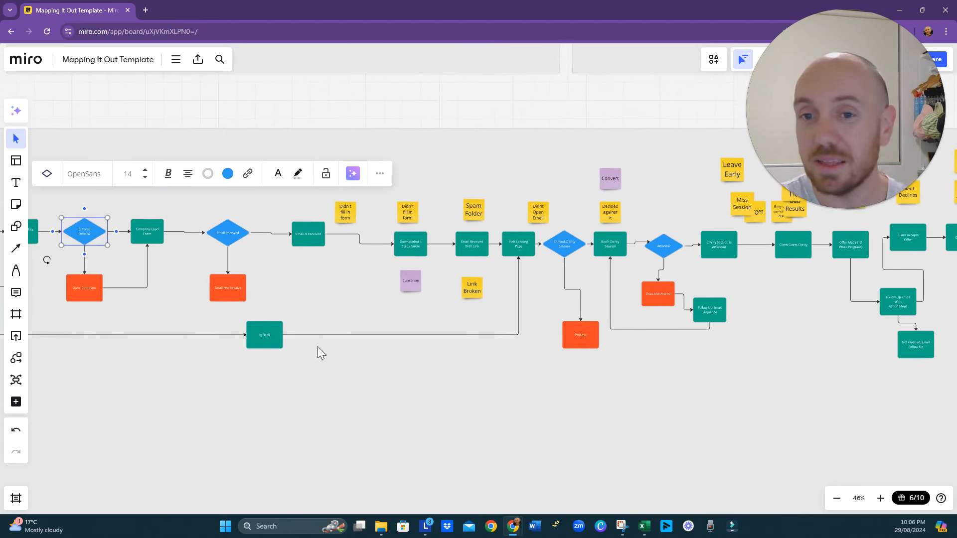
drag(390, 375, 338, 391)
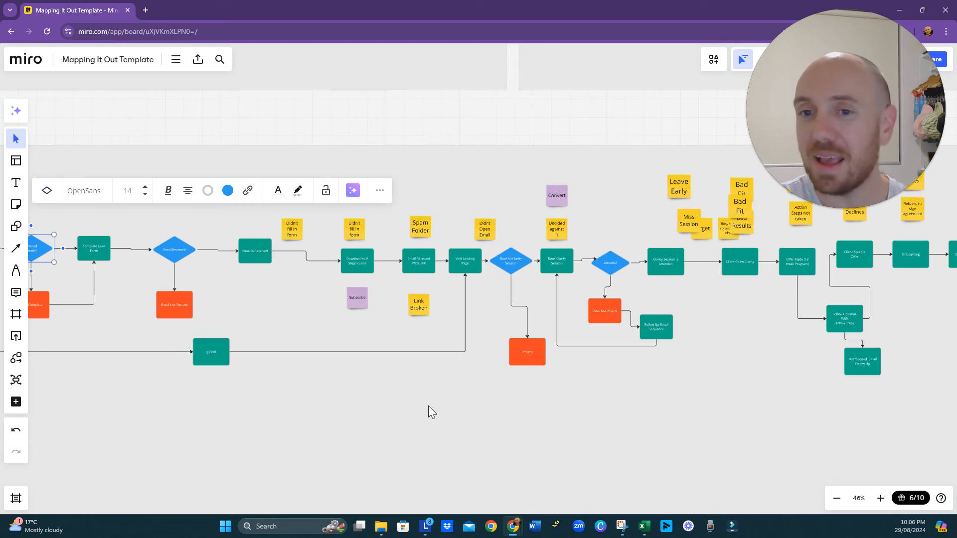
drag(611, 407, 438, 379)
scroll(396, 328, up, 2)
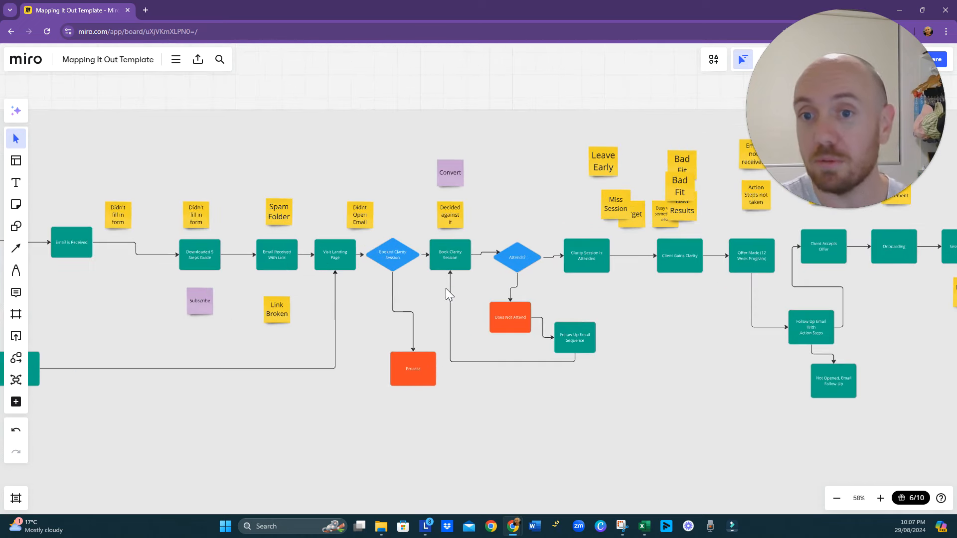
click(429, 382)
drag(422, 376, 400, 373)
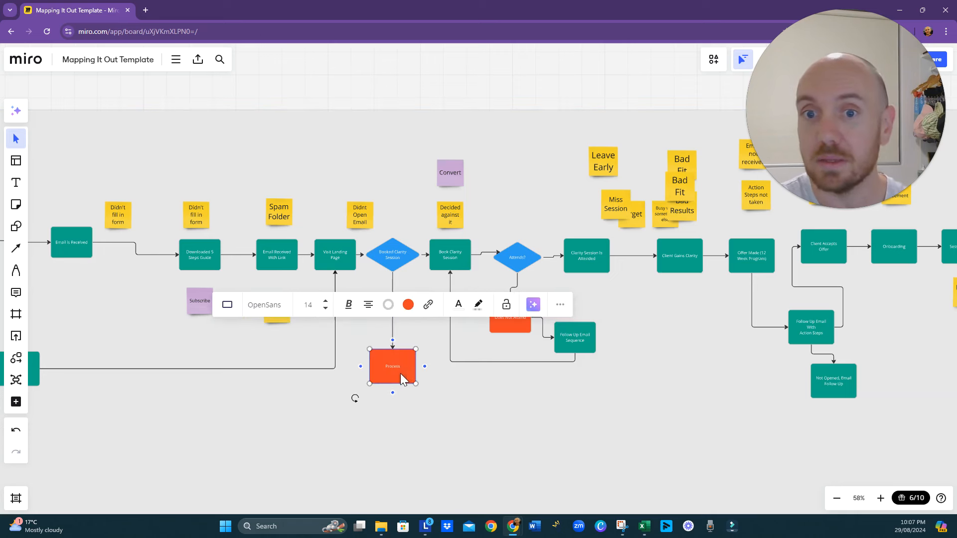
click(419, 420)
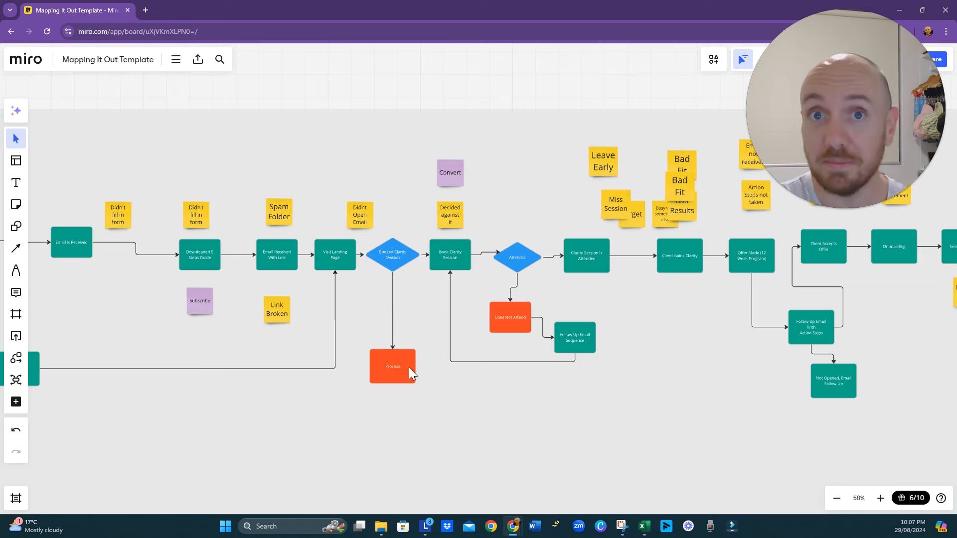
drag(409, 373, 411, 345)
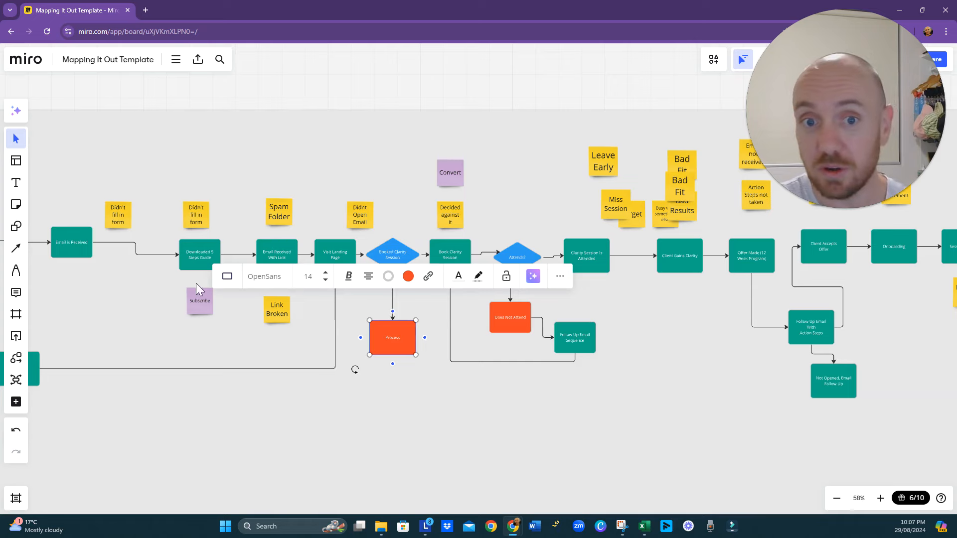
- Look over the combined map from the Email Received decision through to the Active Promoter/Referral Partner end point
drag(176, 304, 230, 314)
scroll(169, 305, down, 3)
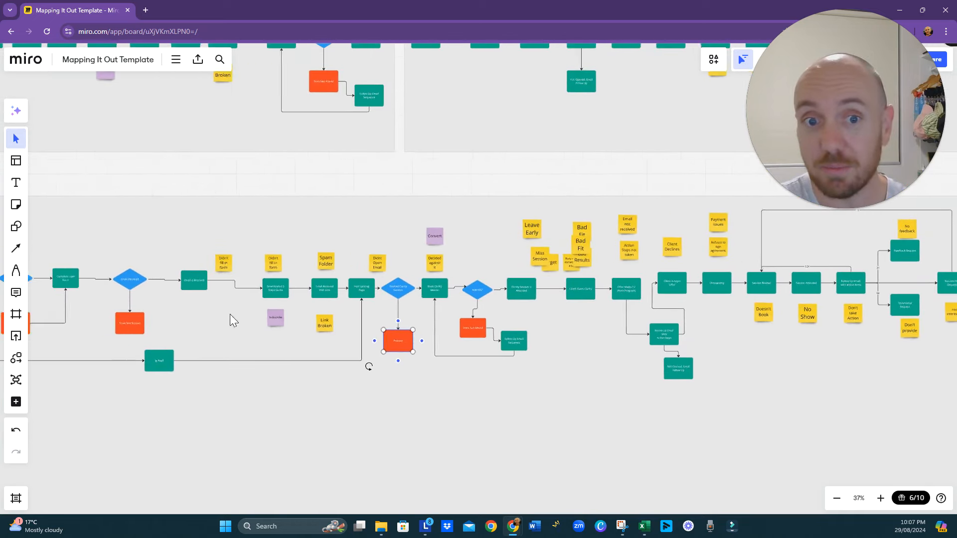
click(255, 321)
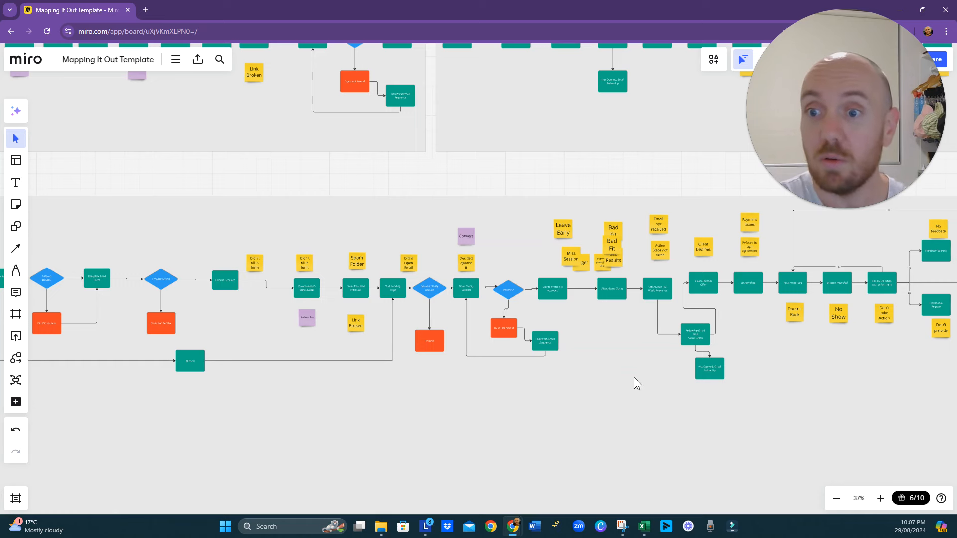
click(567, 433)
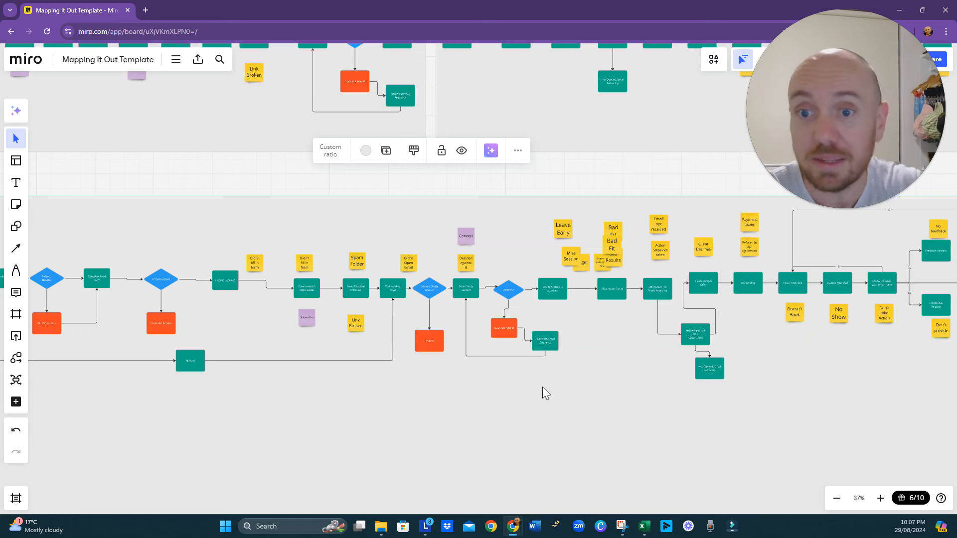
drag(237, 322, 139, 337)
drag(465, 312, 372, 346)
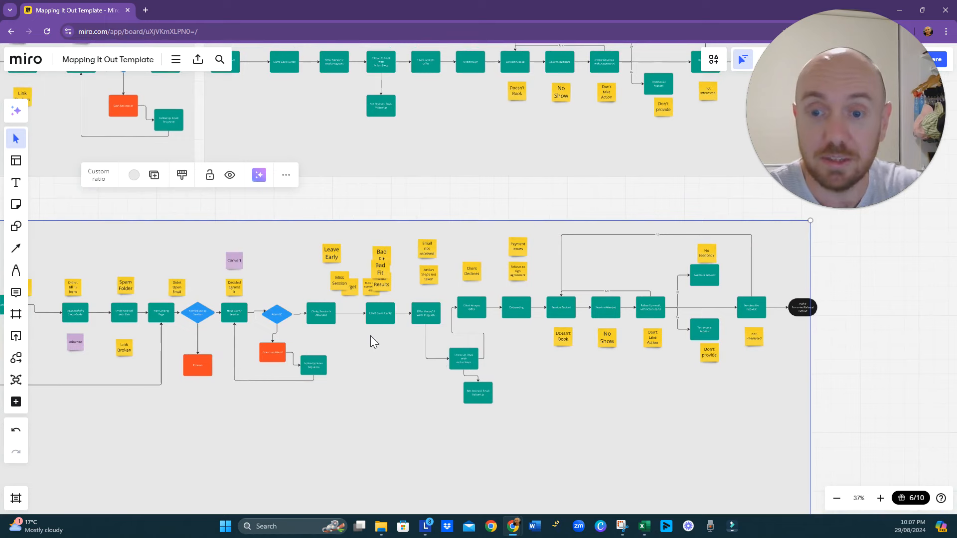
drag(383, 359, 436, 329)
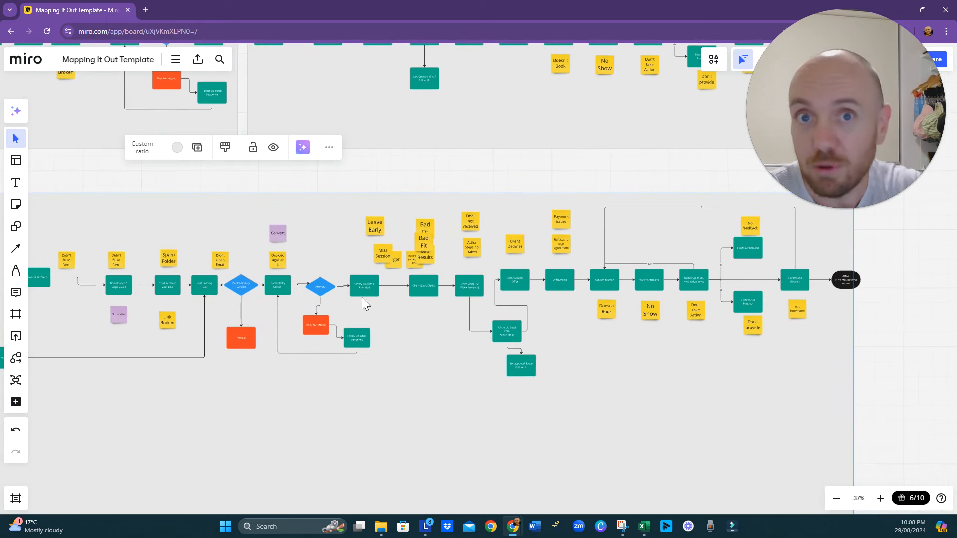
- Examine the clarity session part, including the Attends? decision, the Does Not Attend follow-up loop and the offer branch
scroll(379, 321, up, 5)
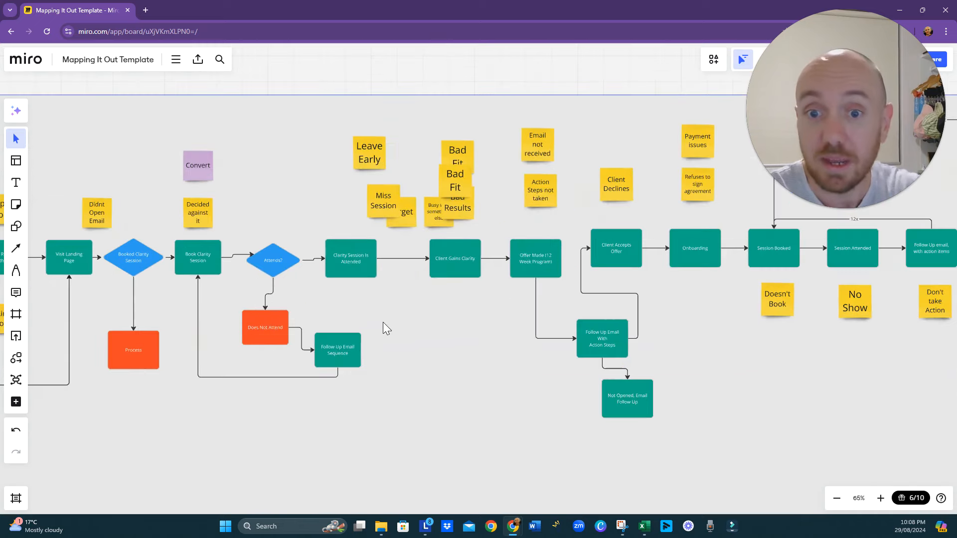
drag(362, 325, 439, 344)
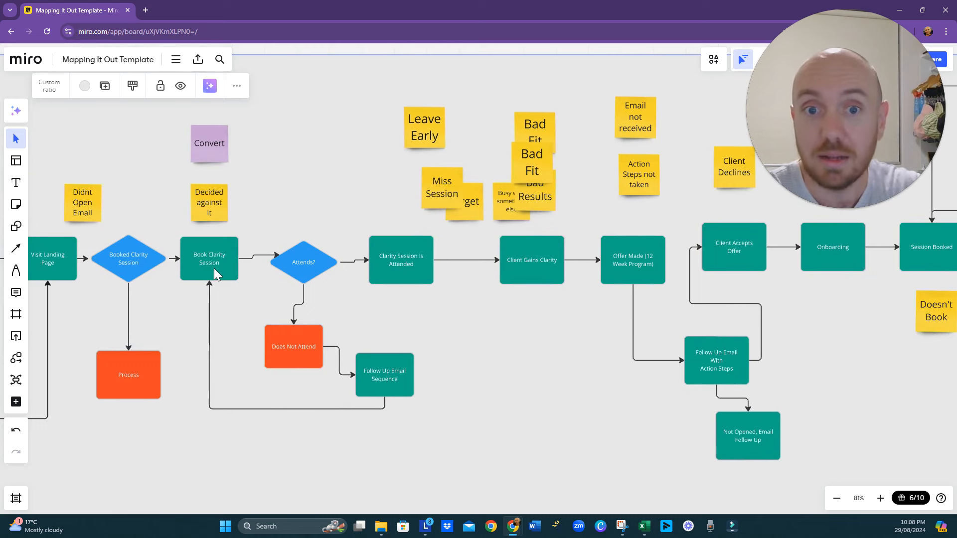
drag(253, 413, 352, 381)
drag(546, 268, 359, 278)
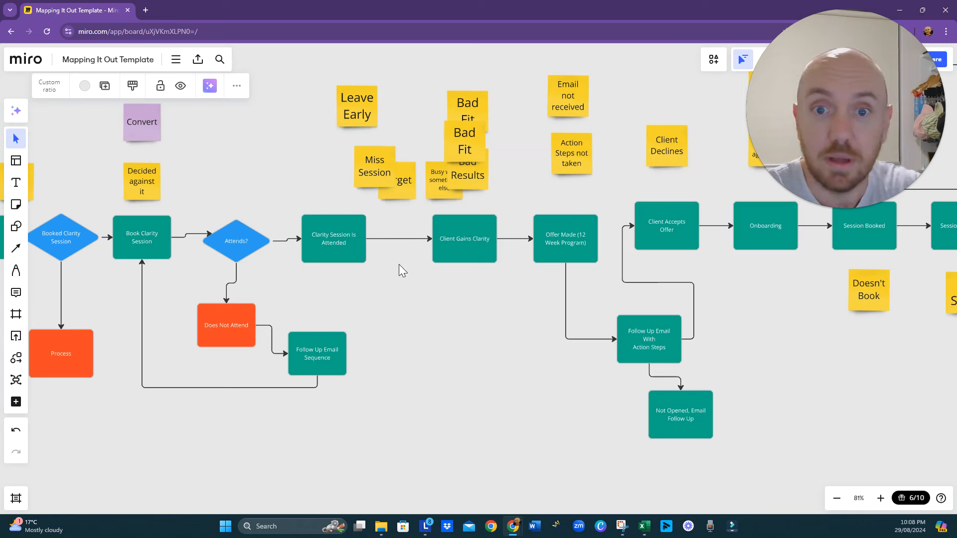
drag(453, 326, 392, 339)
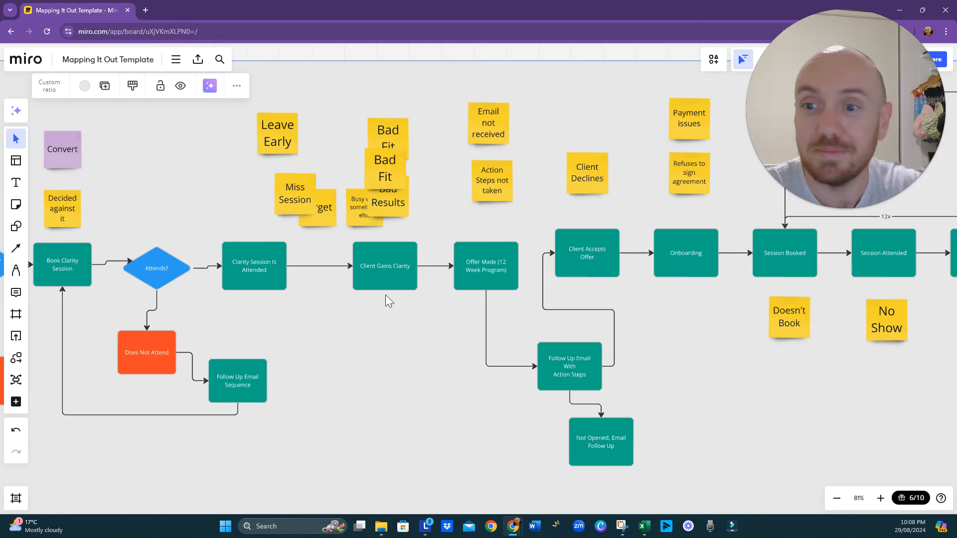
drag(397, 330, 350, 334)
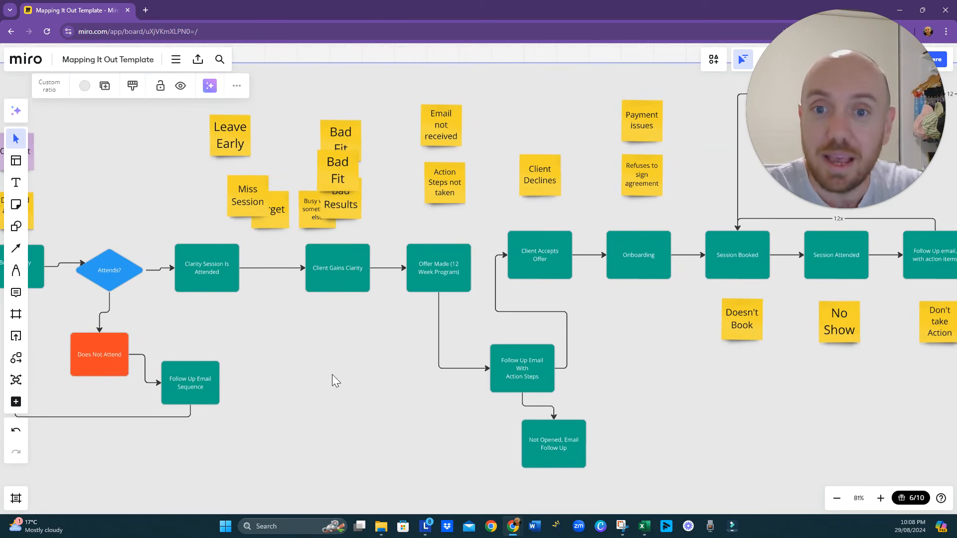
drag(332, 375, 329, 323)
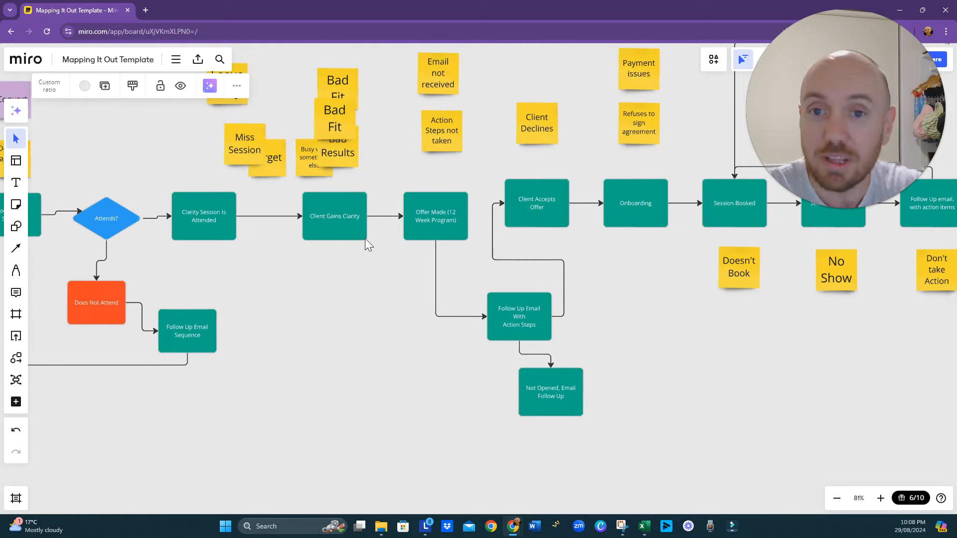
drag(255, 285, 426, 273)
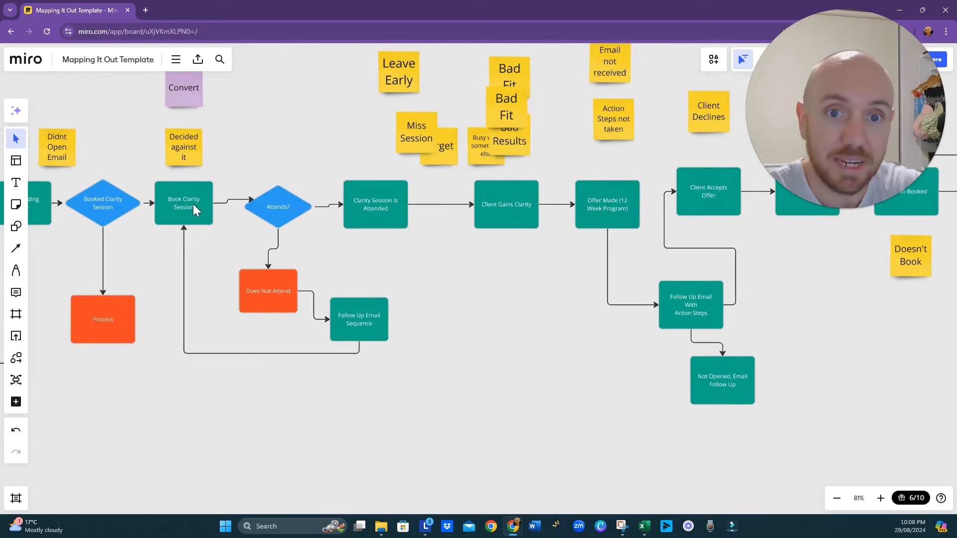
drag(484, 282, 319, 301)
- Review the client delivery part from Onboarding to Resubscribe Request, including its drop-off notes and repeat loops
drag(554, 294, 242, 351)
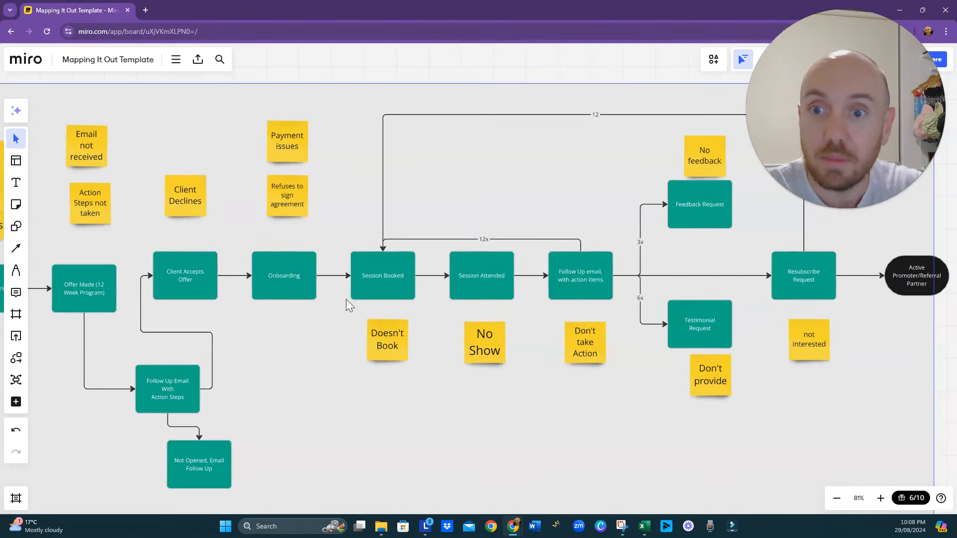
click(426, 275)
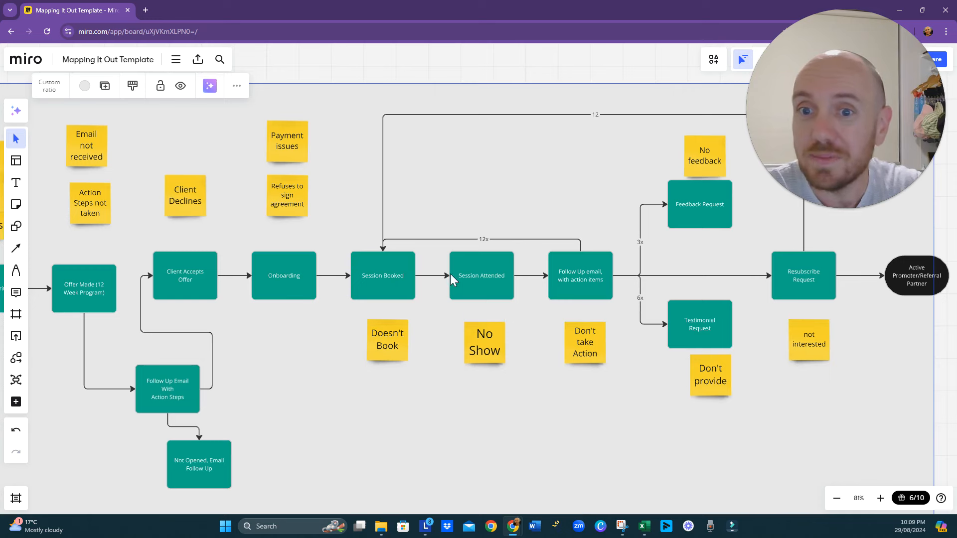
drag(440, 310, 384, 342)
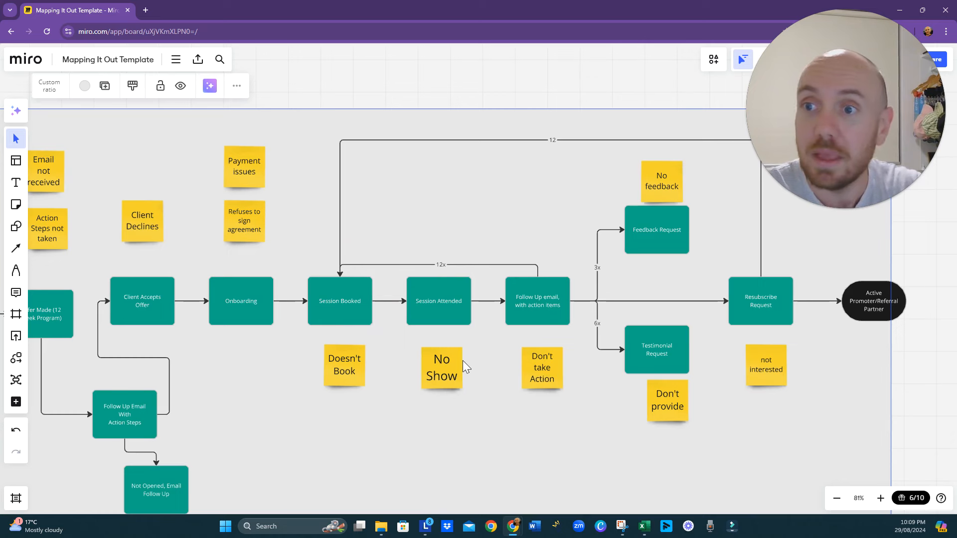
drag(463, 360, 325, 351)
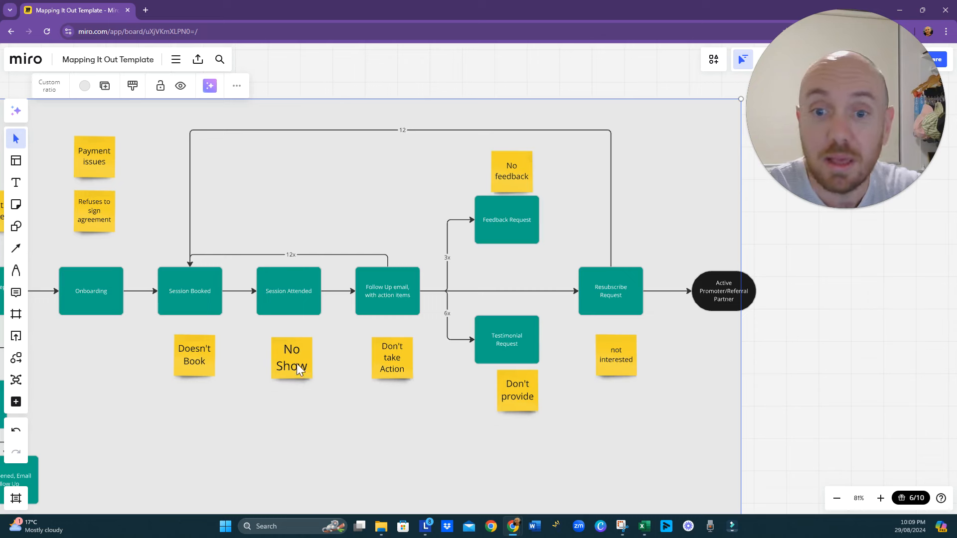
mouse_move(515, 533)
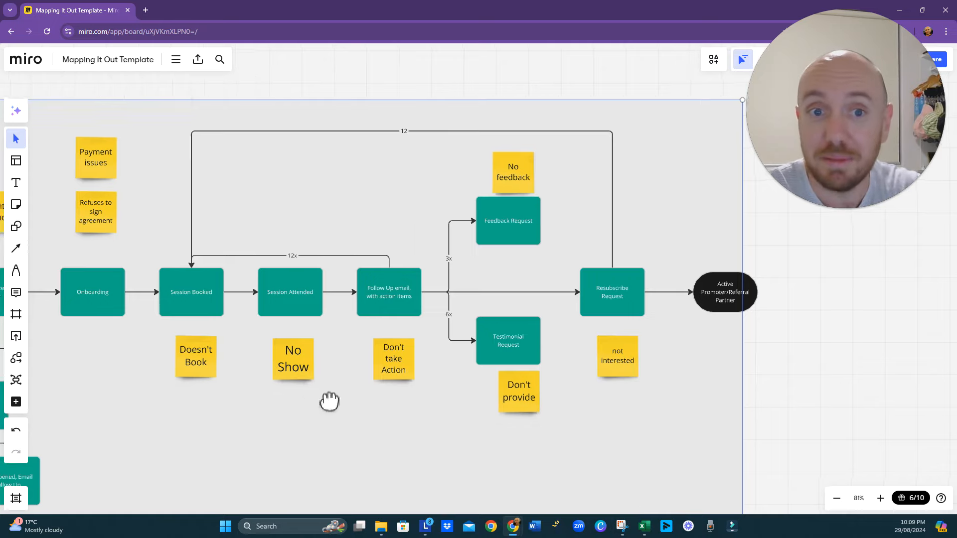
- Trace the map back to the Page Loads decision and follow the Didn't Load branch through the Ig Reall box
scroll(349, 421, down, 5)
scroll(334, 426, left, 10)
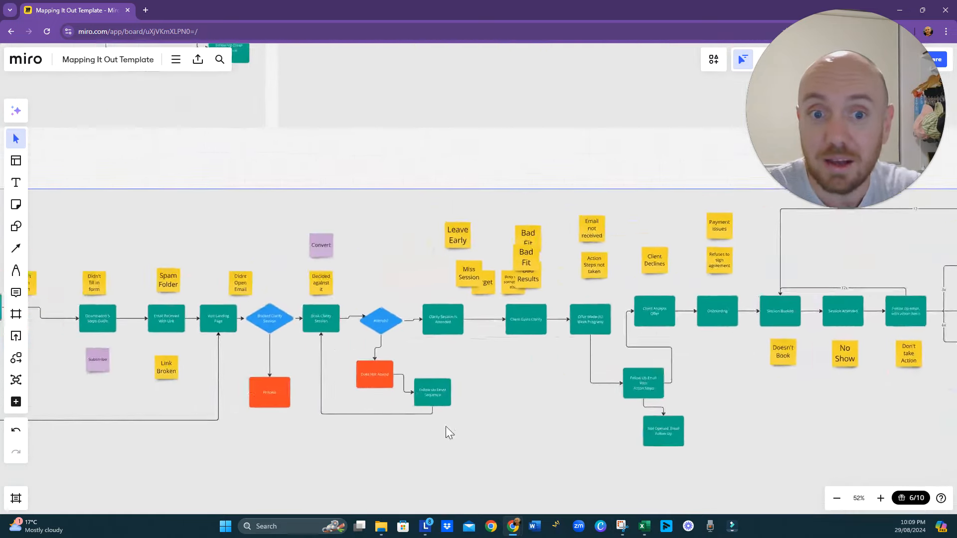
drag(293, 406, 362, 389)
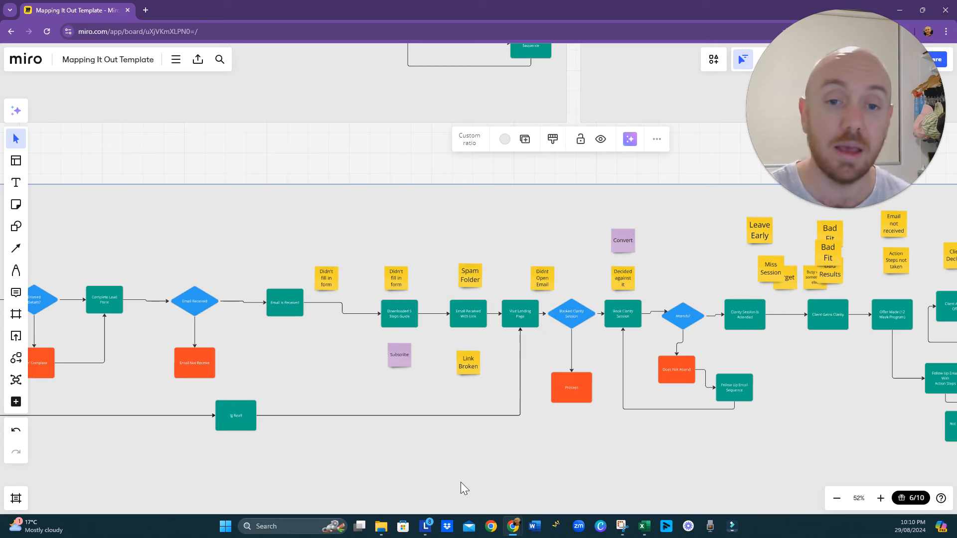
drag(232, 383, 316, 386)
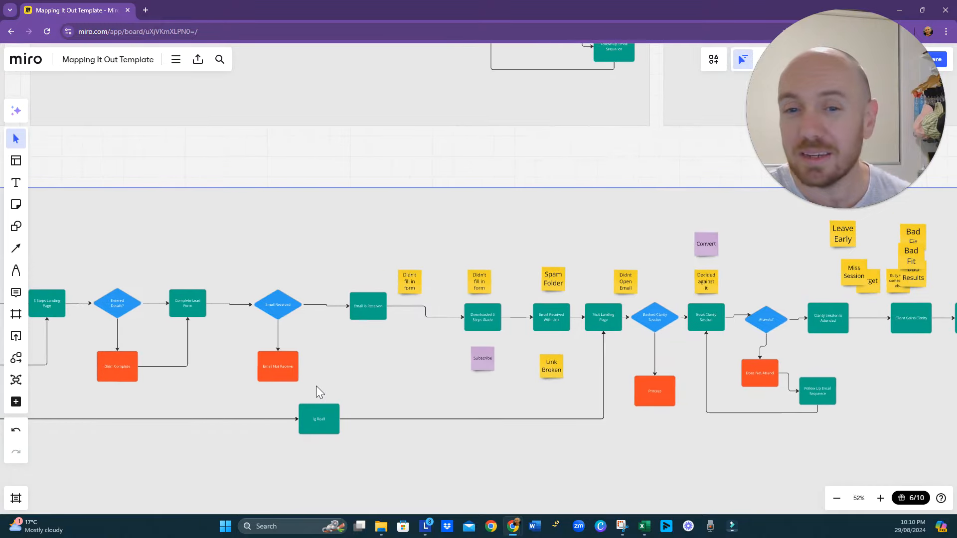
scroll(325, 385, up, 3)
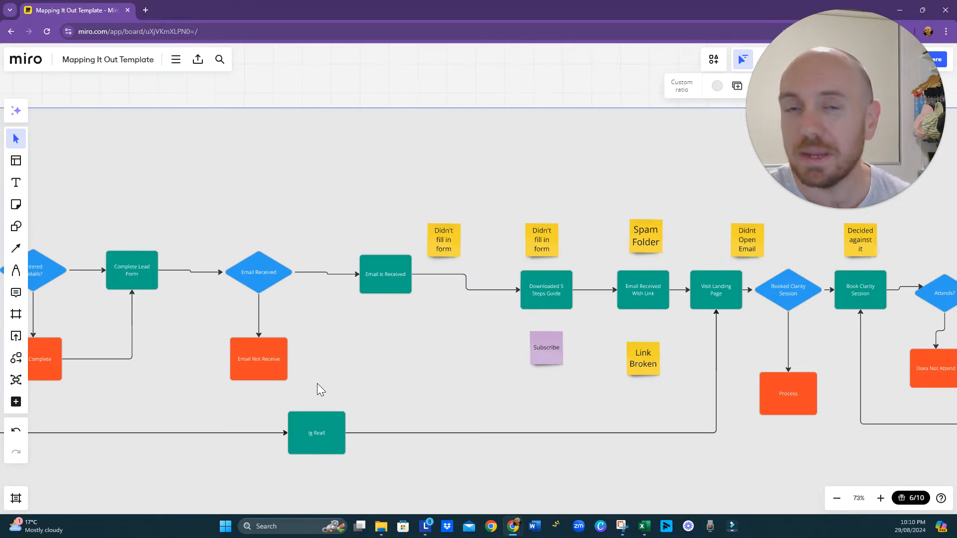
drag(318, 384, 349, 398)
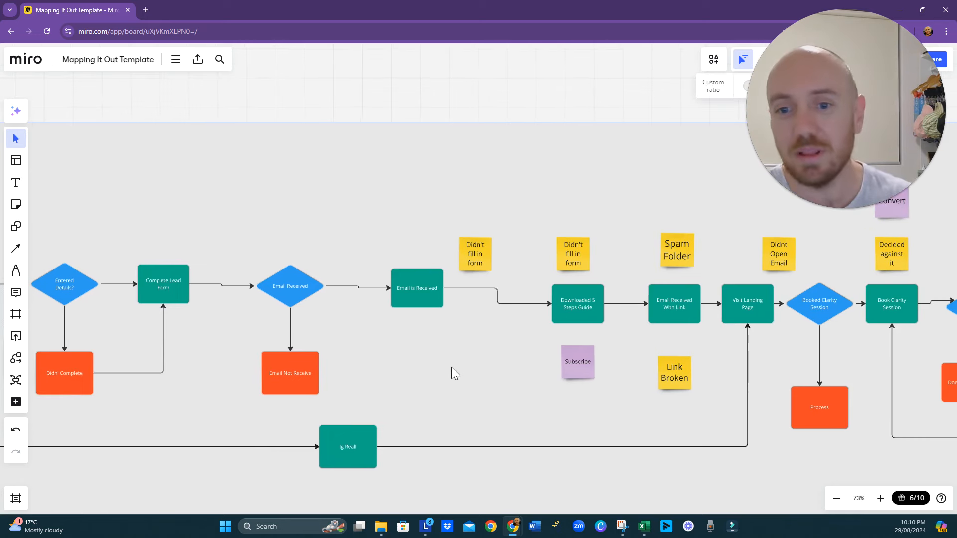
drag(404, 380, 554, 395)
drag(244, 421, 423, 445)
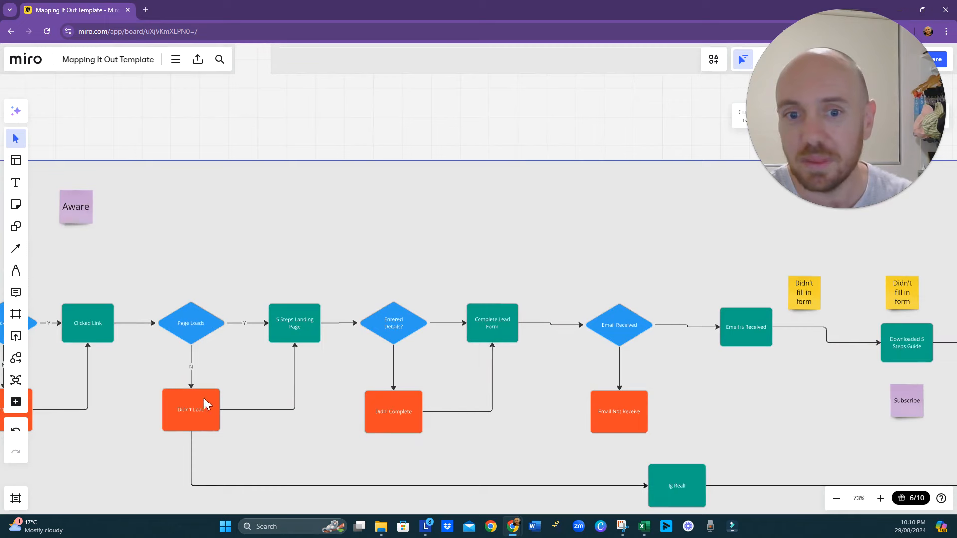
drag(537, 477, 414, 389)
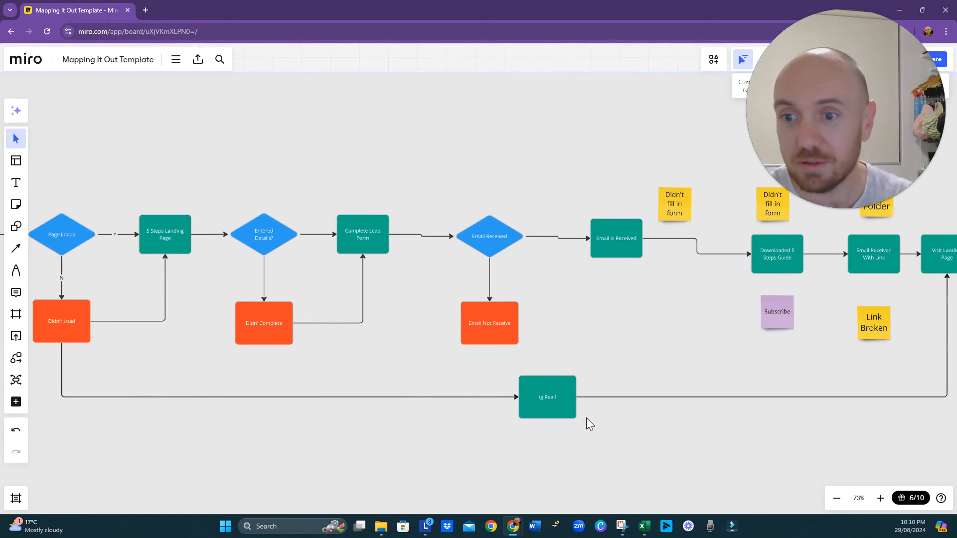
- Correct the Ig Reall box's label to read IG Reel
scroll(586, 416, up, 5)
double_click(546, 396)
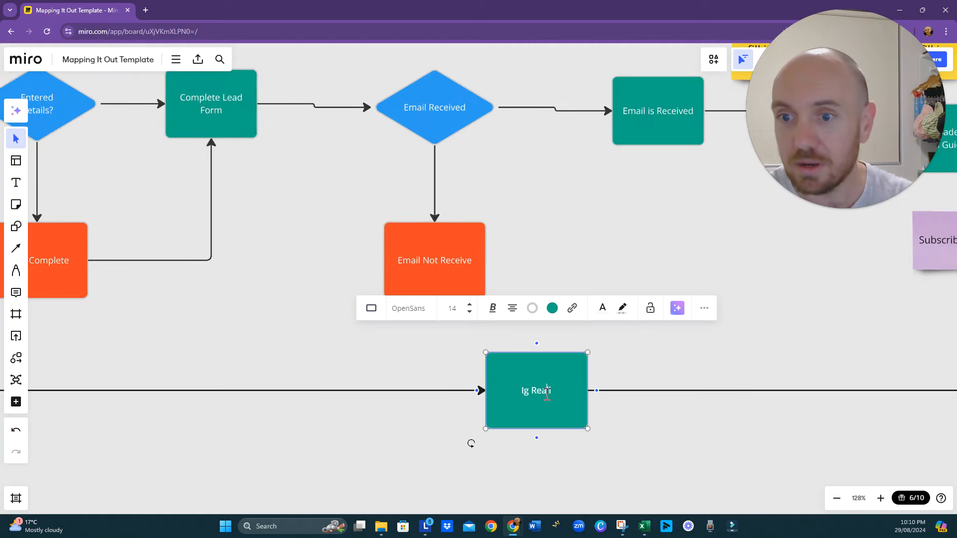
key(BackSpace)
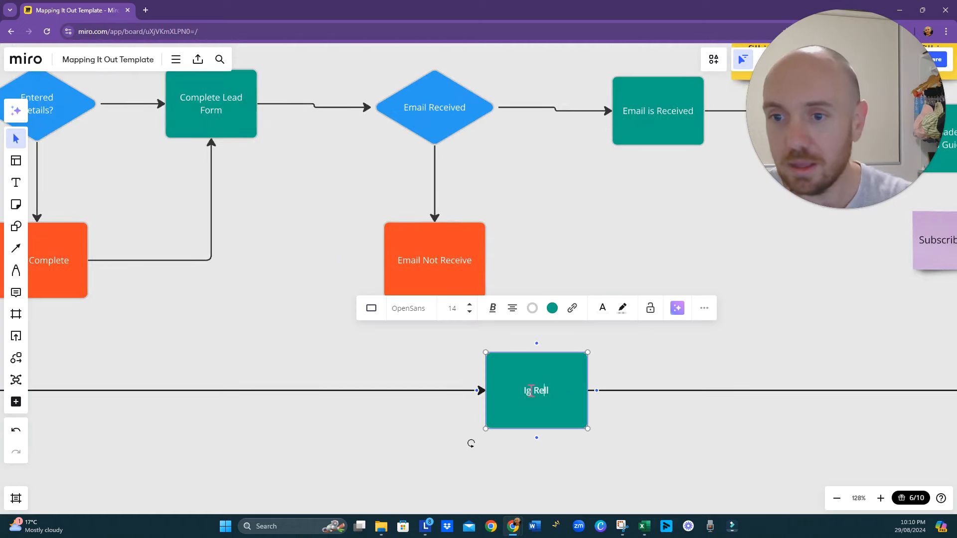
click(529, 391)
key(BackSpace)
text(G)
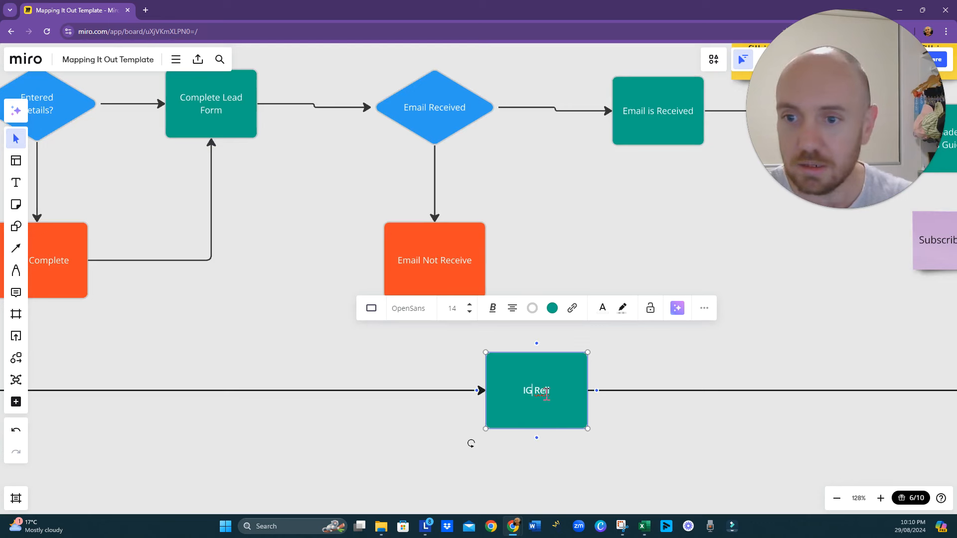
click(545, 394)
text(e)
key(Delete)
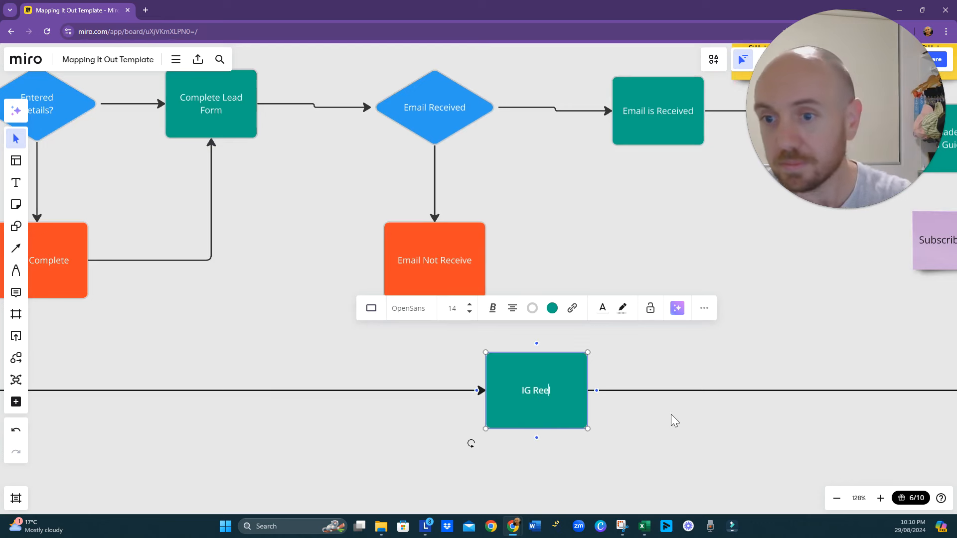
click(683, 438)
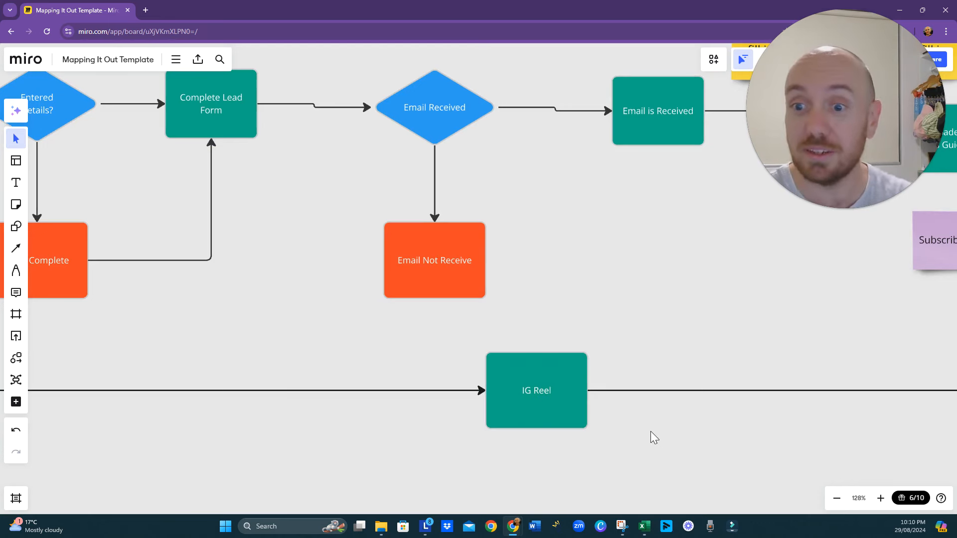
scroll(652, 435, down, 5)
drag(720, 361, 482, 373)
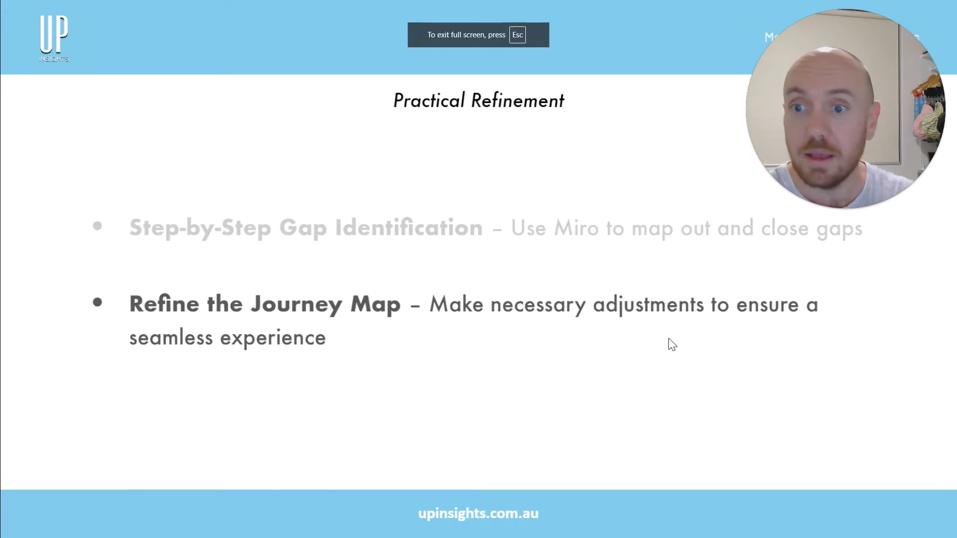
key(Right)
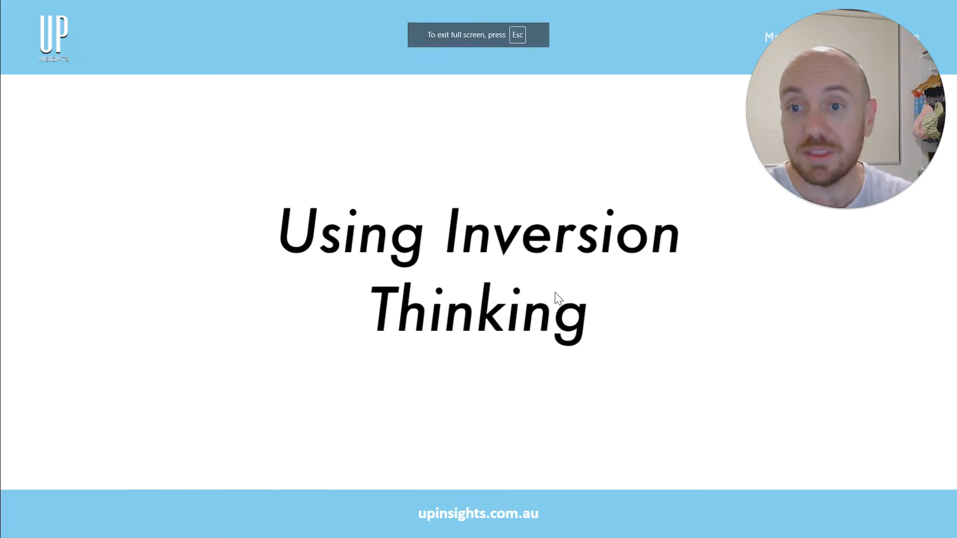
key(Right)
key(Right)
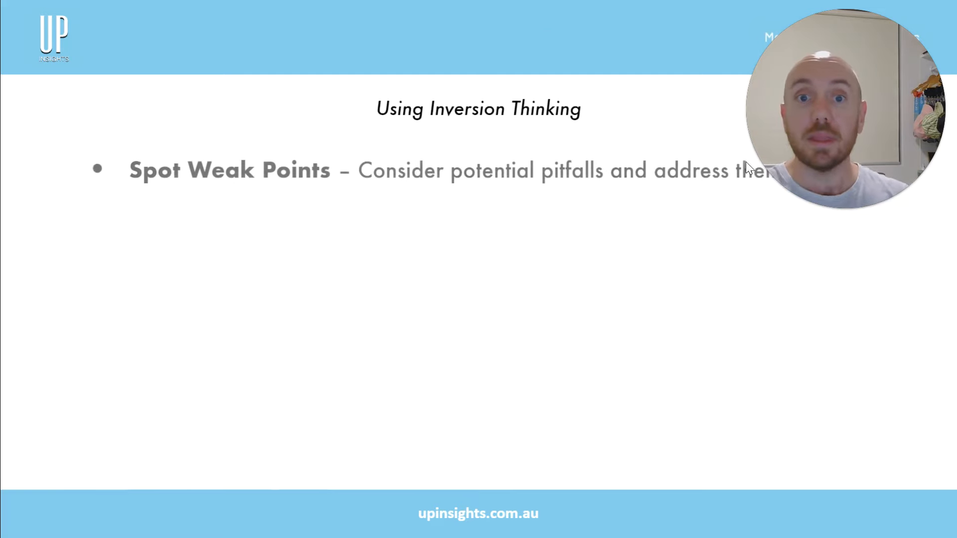
drag(746, 162, 817, 452)
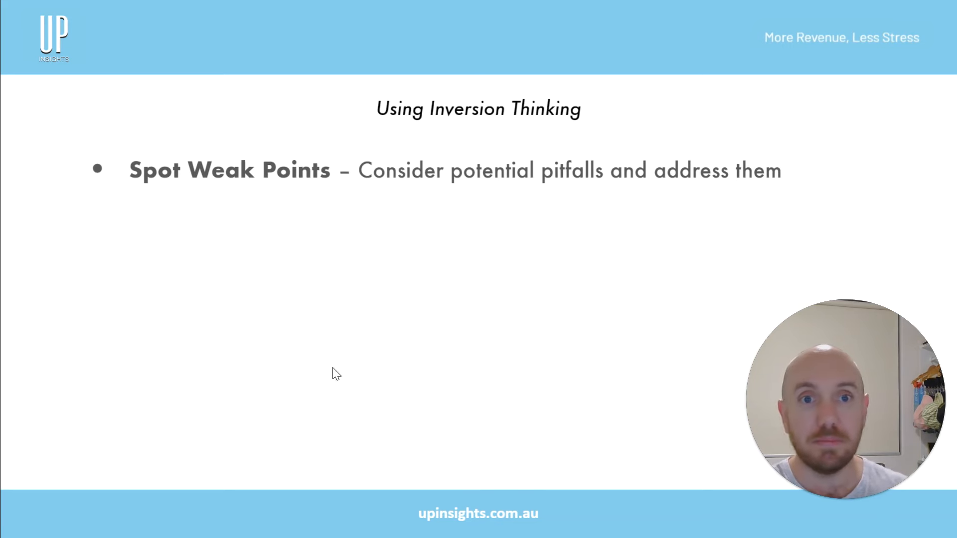
- Switch back to the Miro board and review the map from Complete Lead Form to the Attends? decision for weak points
key(alt+Tab)
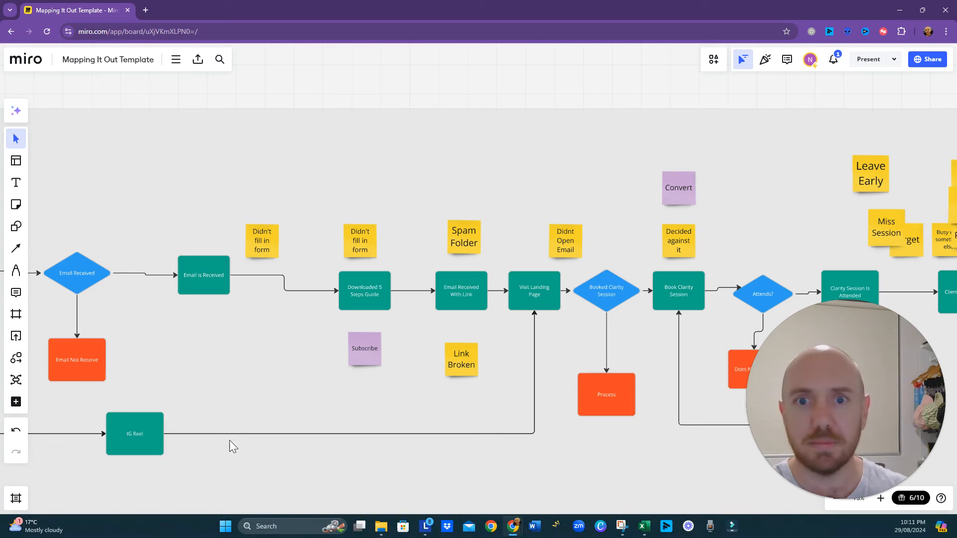
drag(293, 402, 441, 400)
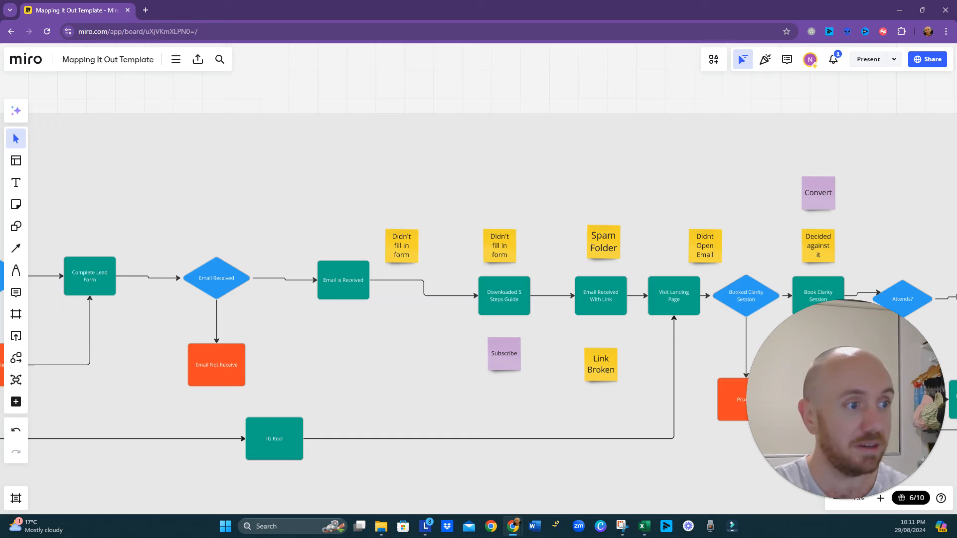
drag(563, 380, 314, 334)
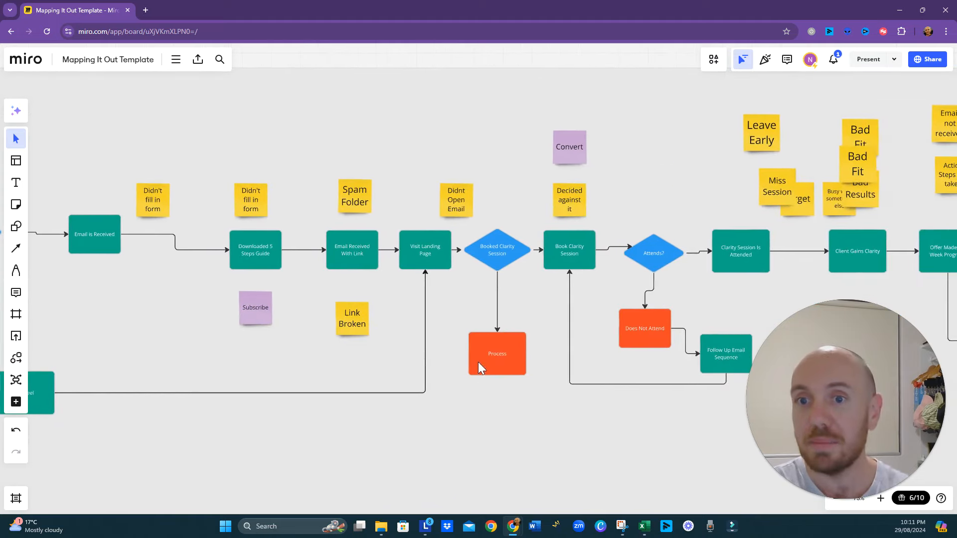
drag(444, 313, 303, 333)
drag(407, 331, 335, 343)
scroll(276, 324, down, 2)
drag(276, 324, 309, 346)
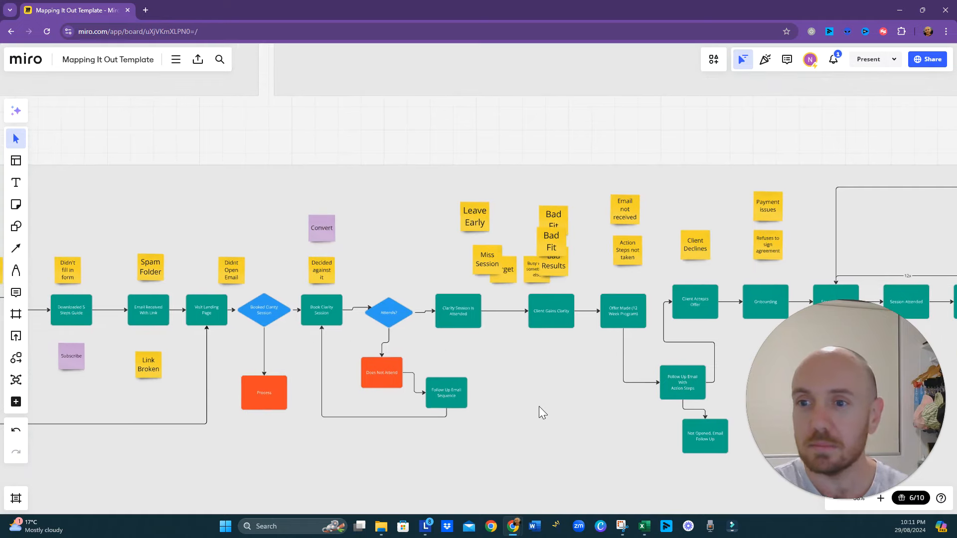
- Examine the map from the offer branch through Onboarding to the session booking and follow-up email loop, including the drop-off notes
drag(540, 406, 429, 382)
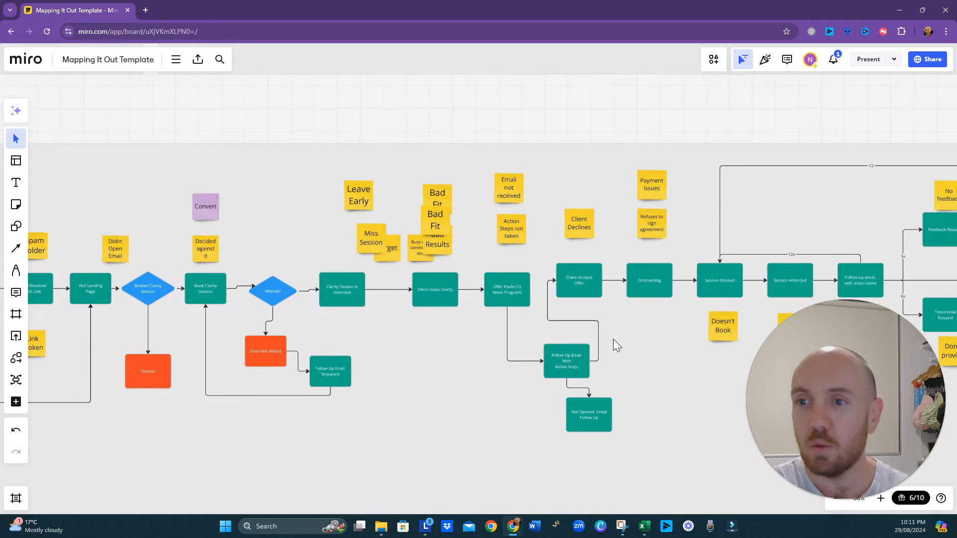
drag(613, 339, 474, 346)
scroll(556, 319, up, 5)
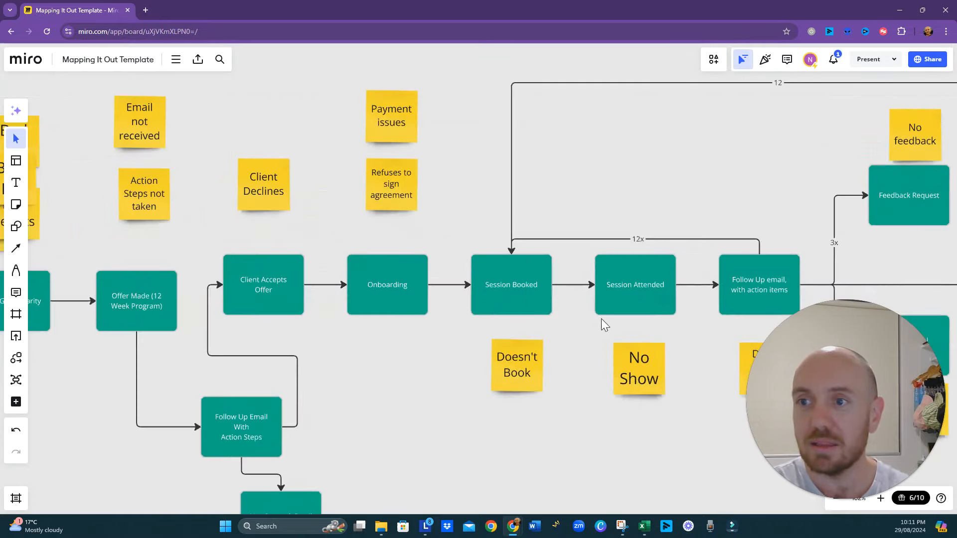
drag(602, 320, 549, 328)
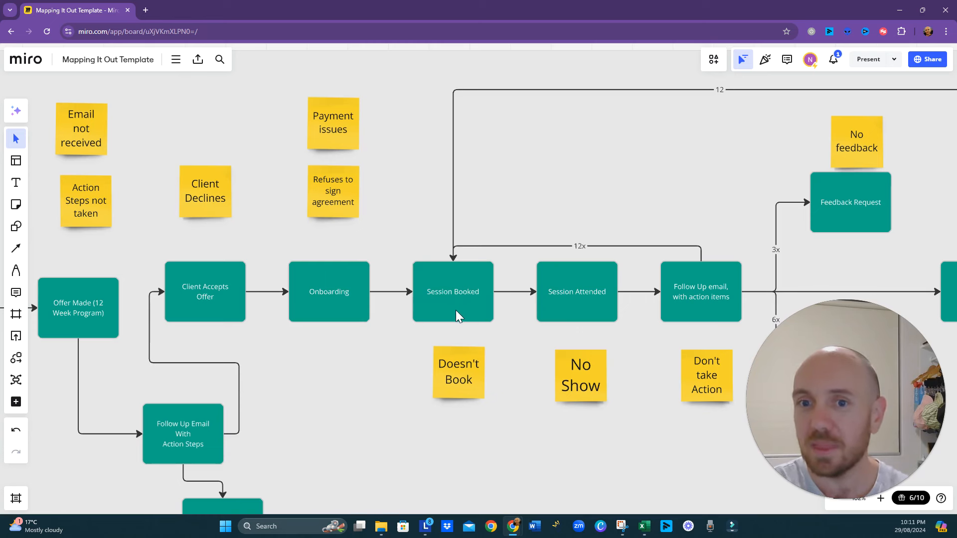
scroll(456, 310, down, 3)
scroll(454, 312, up, 3)
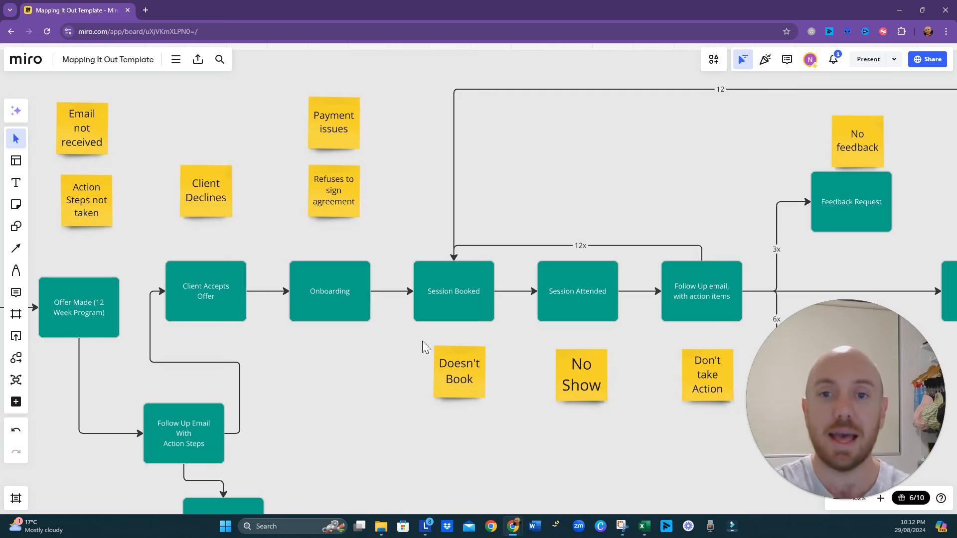
- Trace the map back to the Booked Clarity Session decision, inspect its Process branch, and return to the slide presentation
drag(399, 349, 455, 364)
drag(371, 363, 524, 366)
drag(276, 402, 402, 411)
drag(341, 416, 345, 378)
scroll(430, 389, down, 3)
drag(291, 394, 433, 366)
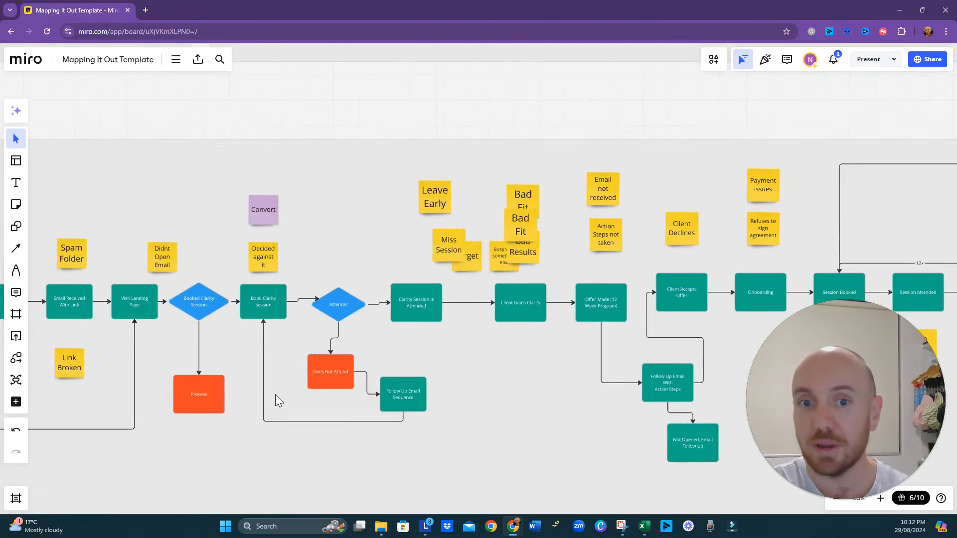
drag(280, 396, 392, 418)
drag(336, 444, 388, 403)
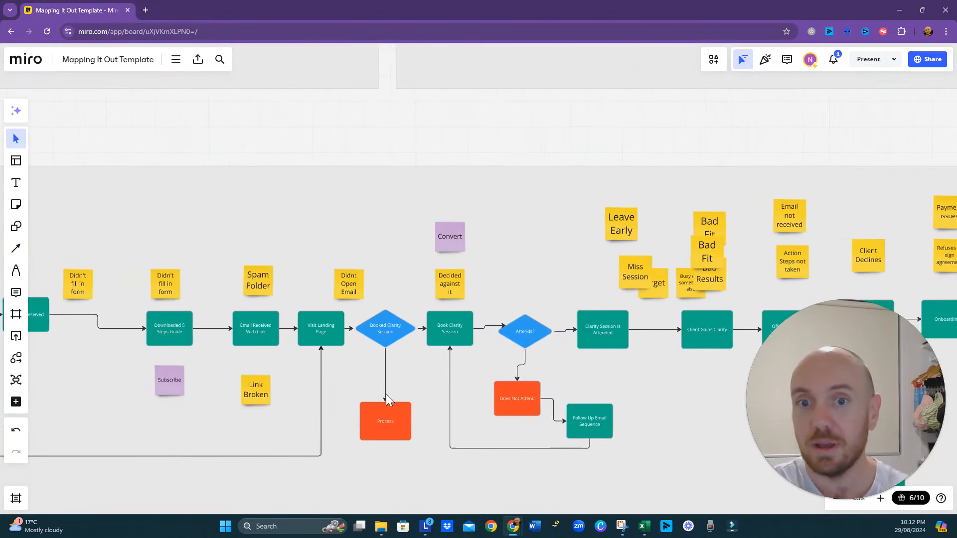
scroll(387, 379, up, 5)
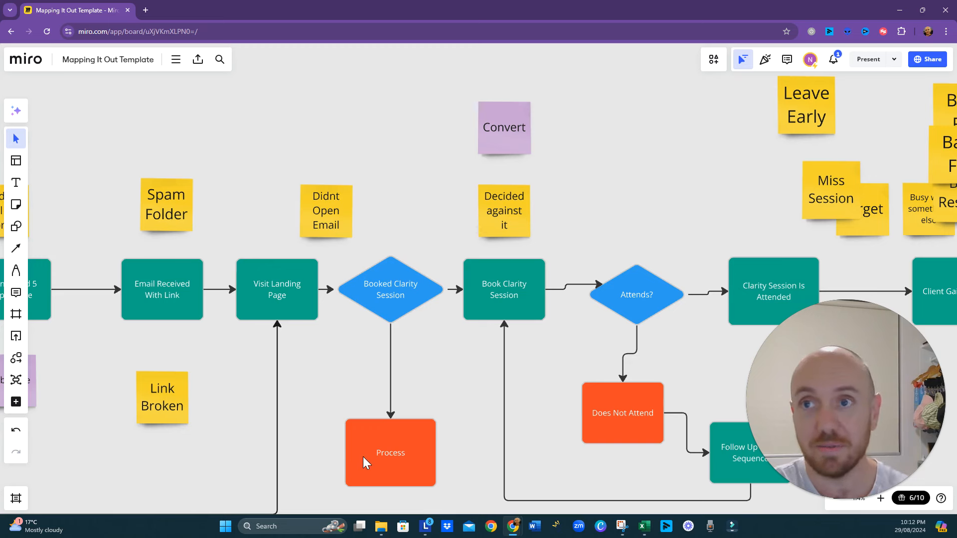
click(899, 10)
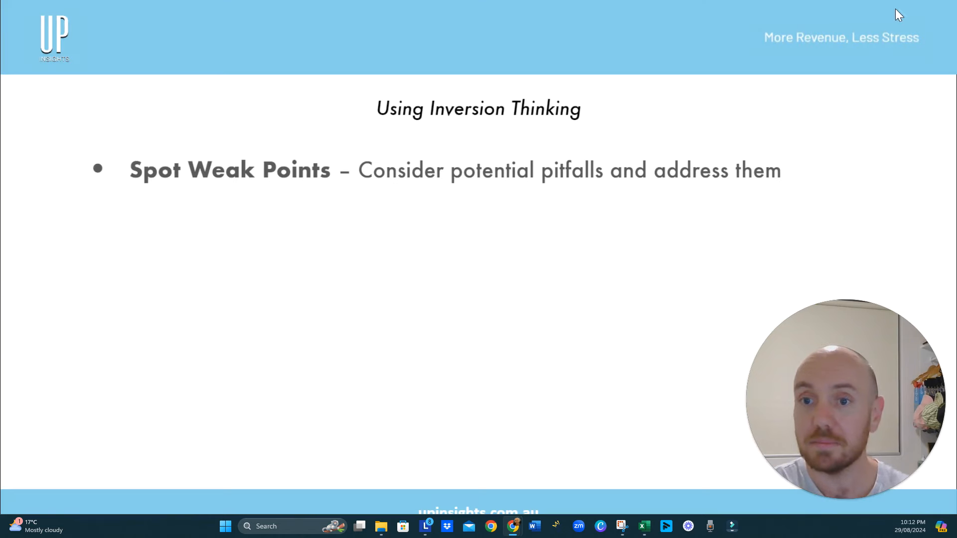
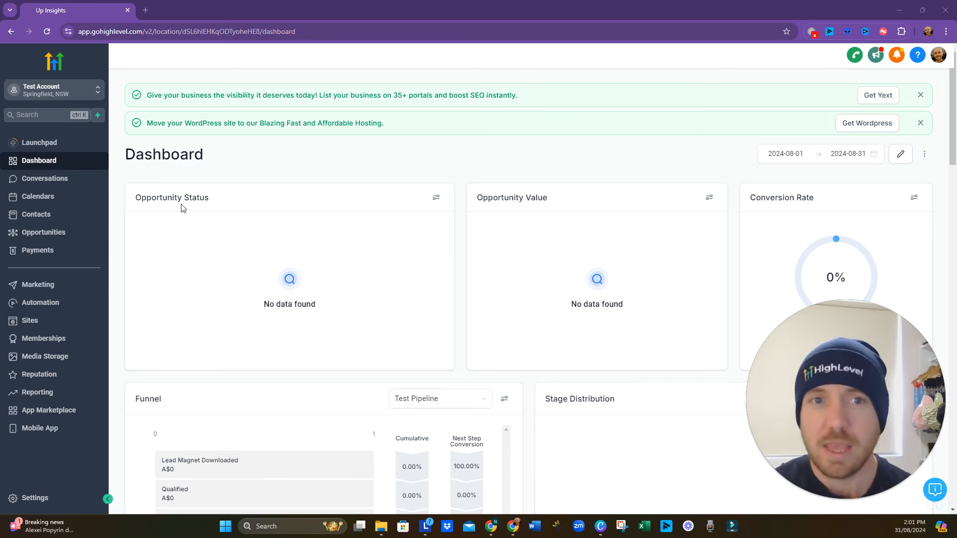
- Review the Launchpad connection options, and examine the Dashboard widgets from Opportunity Status through to Sales Efficiency
click(60, 150)
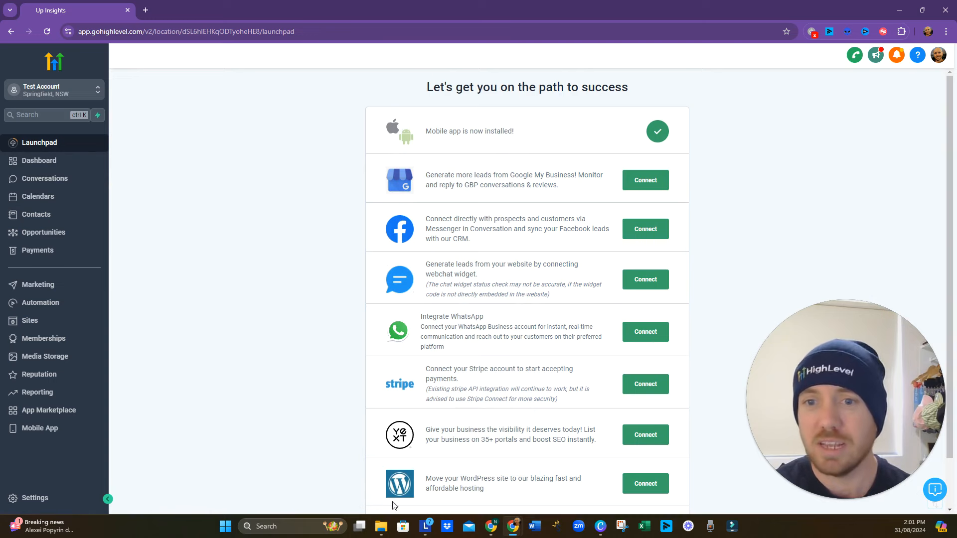
scroll(422, 469, down, 2)
click(56, 163)
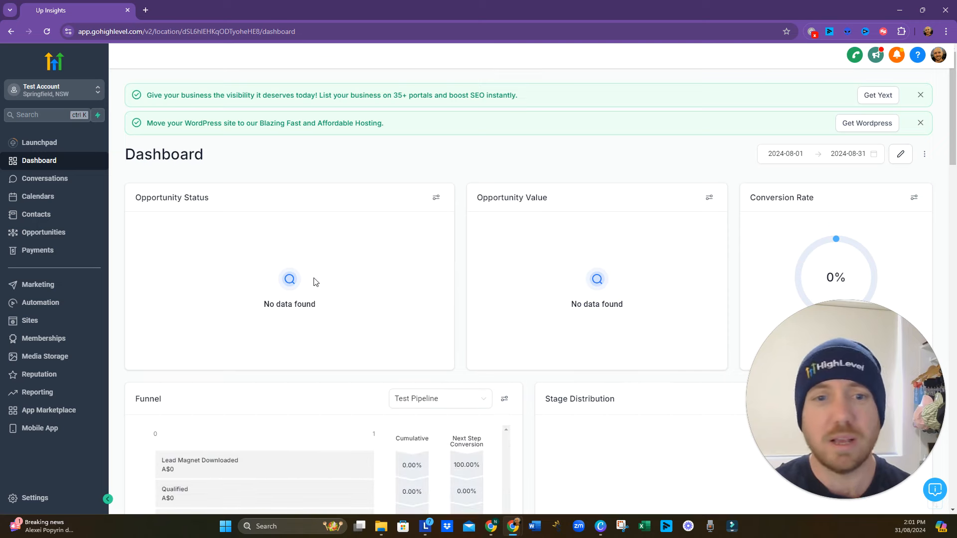
scroll(312, 280, down, 5)
scroll(316, 251, down, 3)
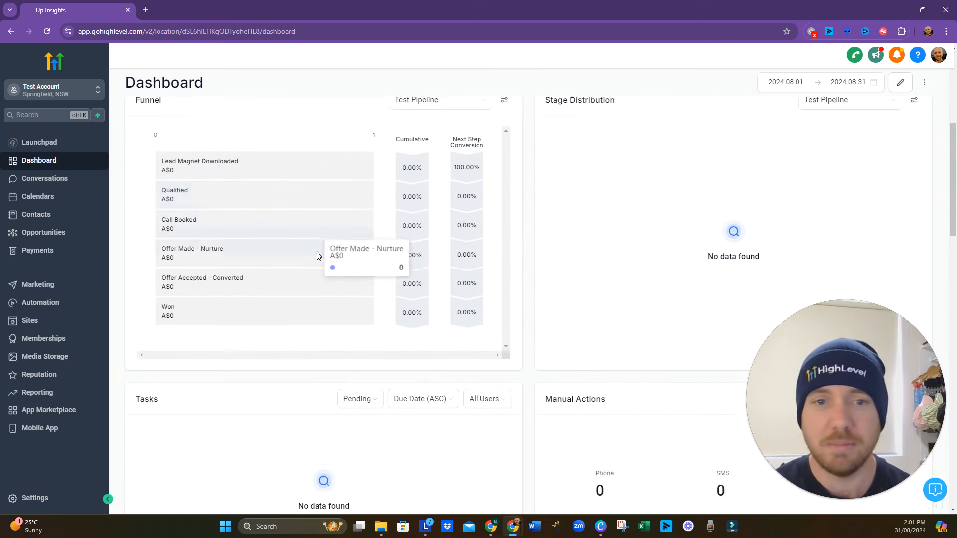
scroll(607, 357, down, 10)
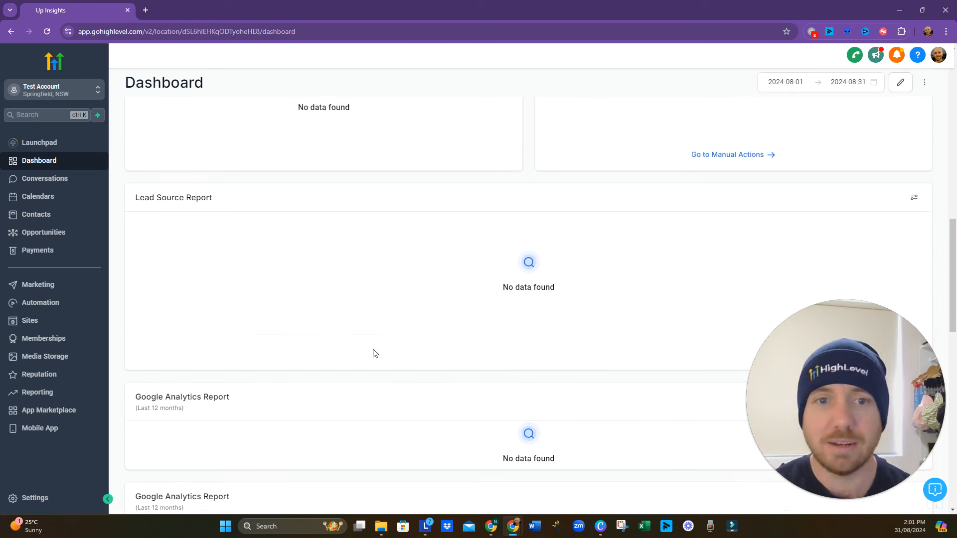
scroll(219, 200, down, 6)
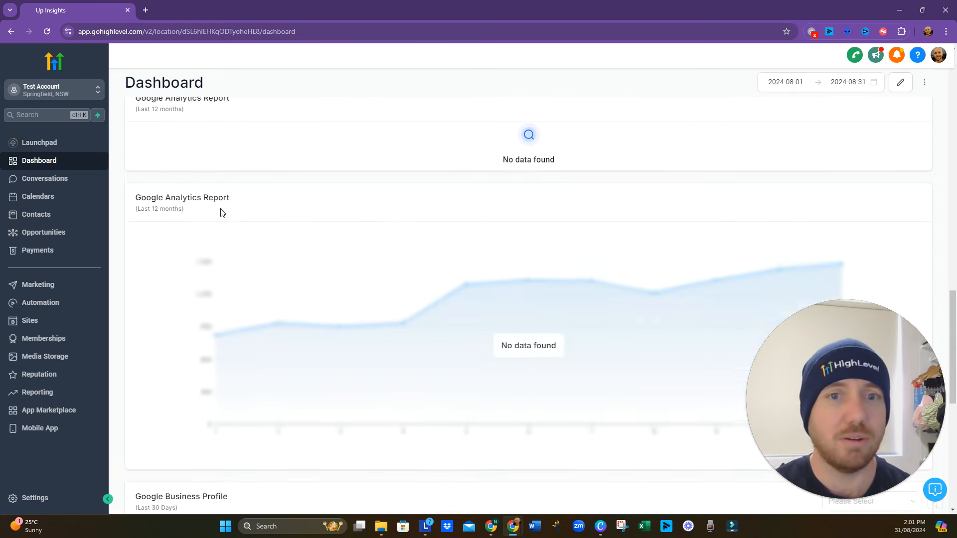
scroll(223, 223, down, 3)
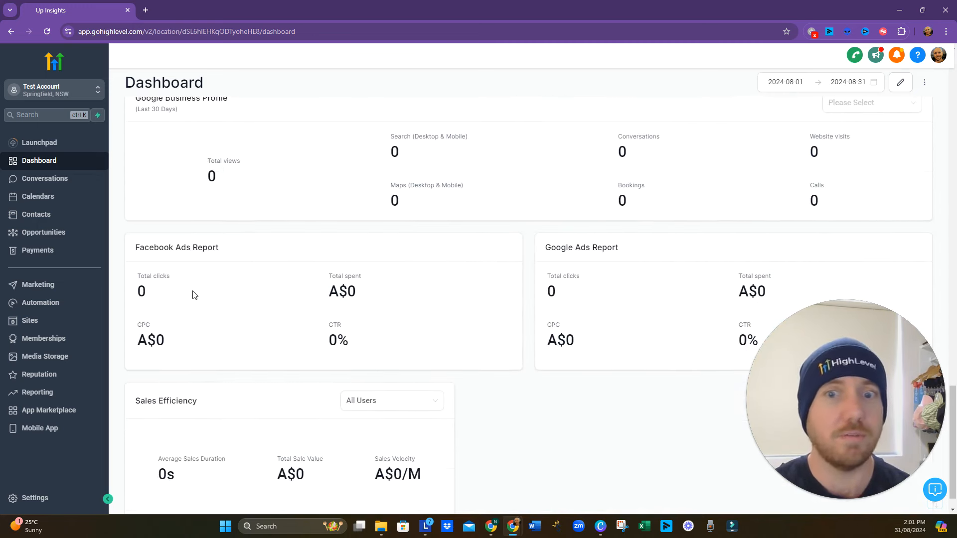
scroll(194, 294, down, 1)
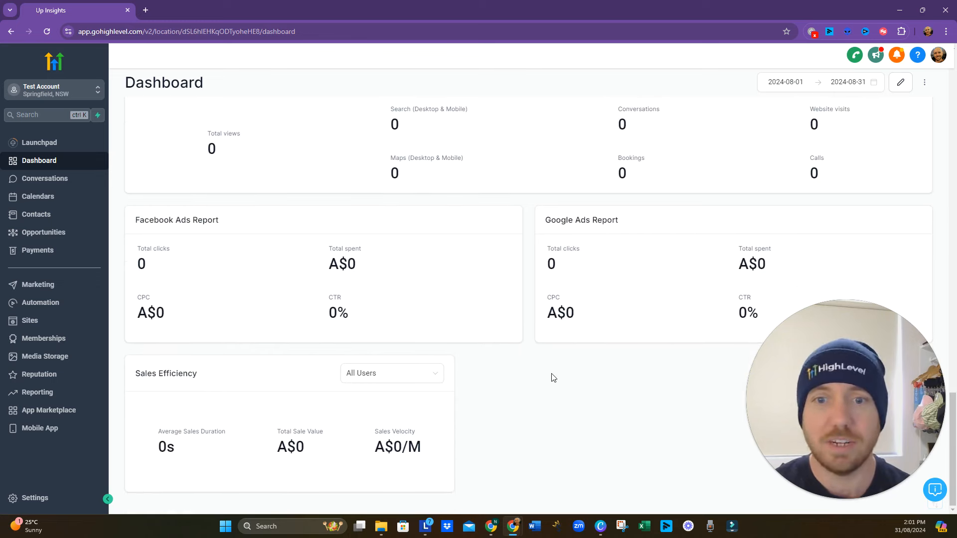
scroll(552, 377, up, 20)
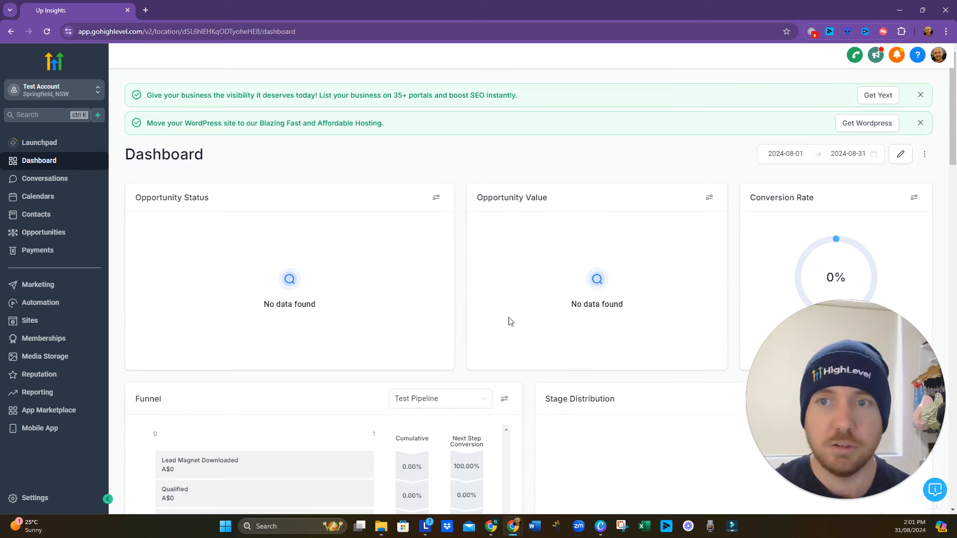
- Look through the account's Conversations, Calendars and Contacts sections
click(36, 179)
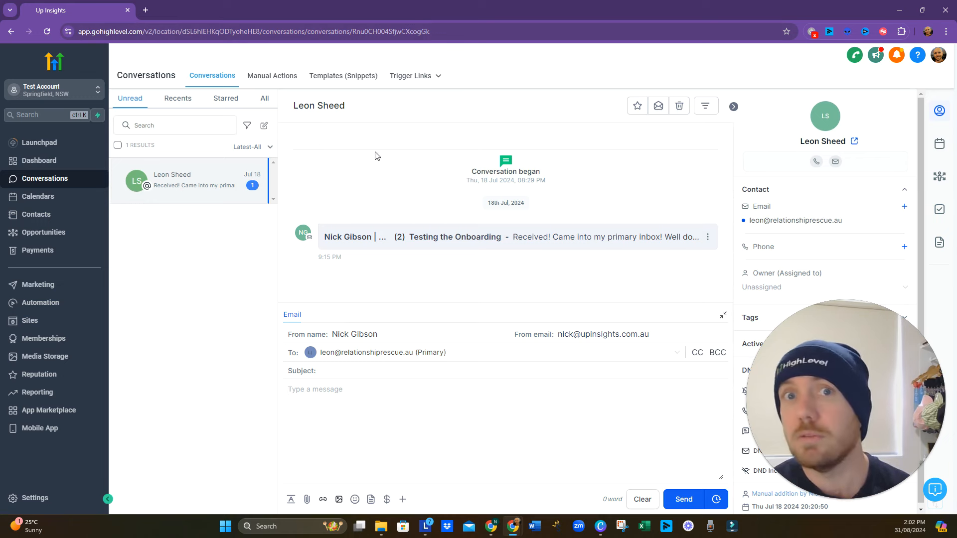
click(43, 197)
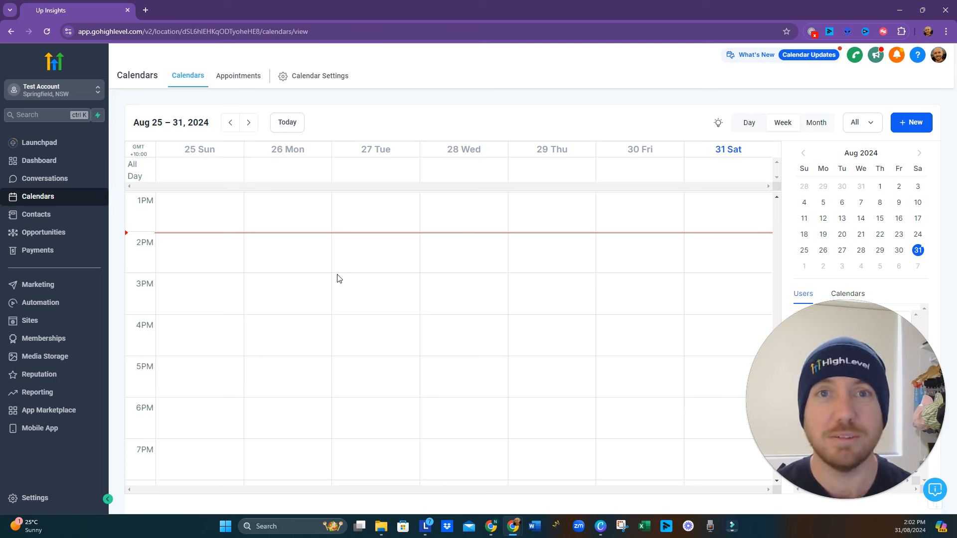
click(25, 218)
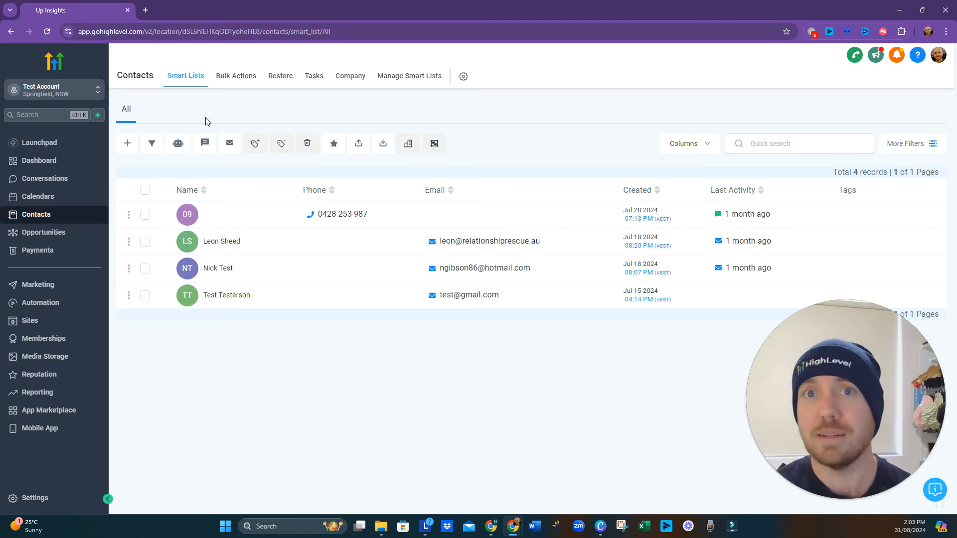
- Open Opportunities and examine the Test Pipeline stages from Lead Magnet Downloaded to No Offer - Bad Fit
click(51, 241)
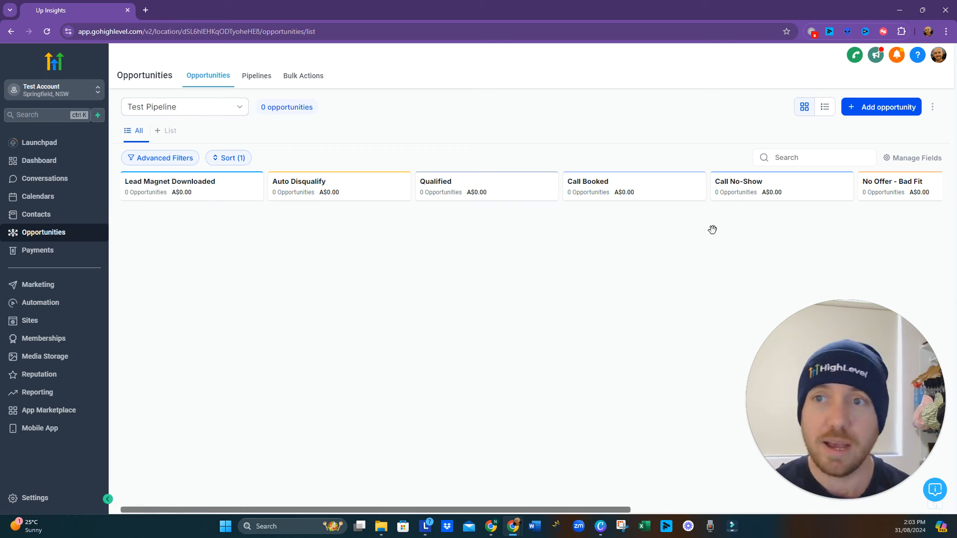
double_click(772, 192)
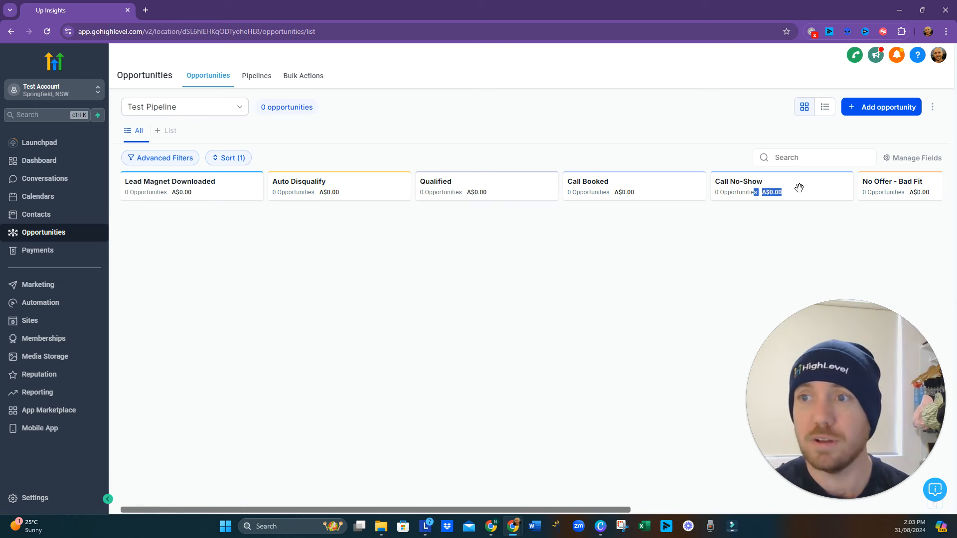
triple_click(768, 192)
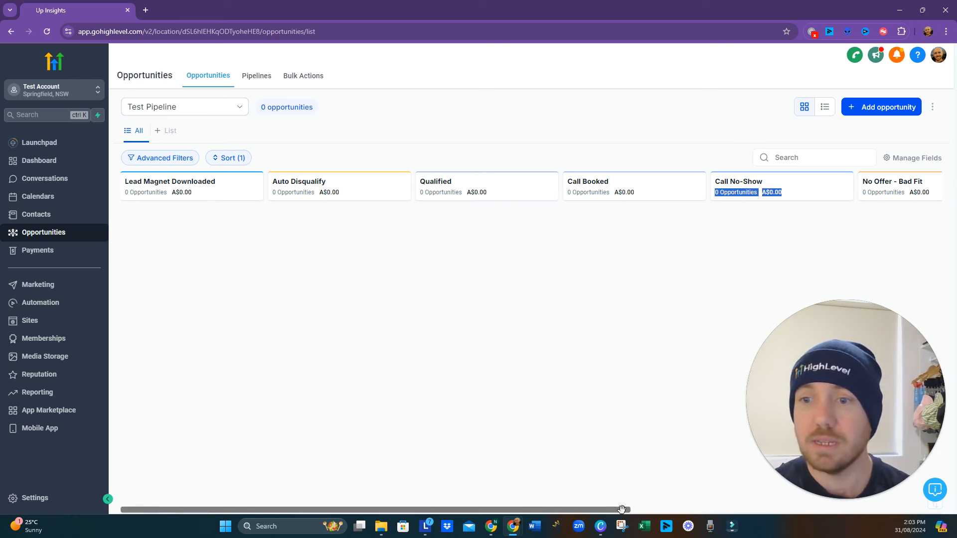
drag(623, 510, 538, 513)
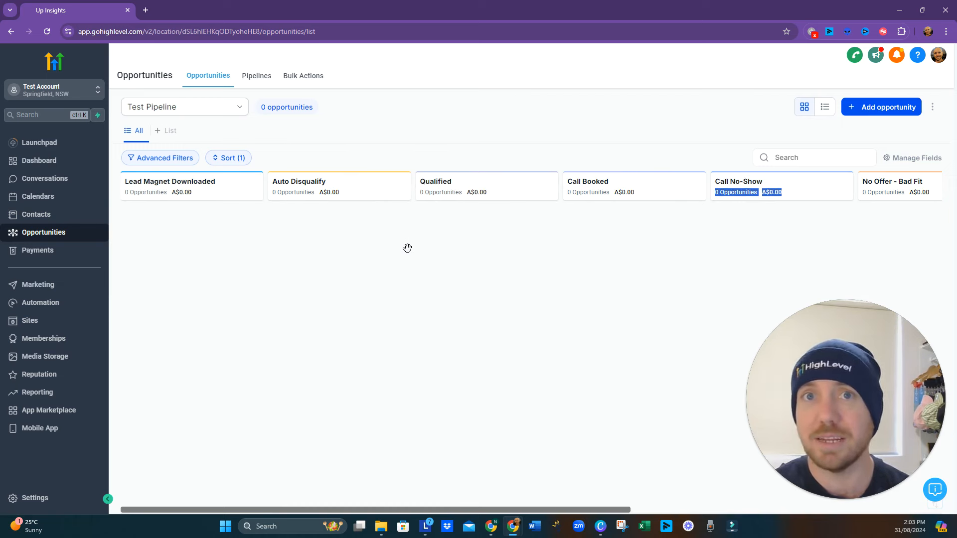
- Open Payments on the Invoices page and look over the other payment sections, including the Products options
click(64, 253)
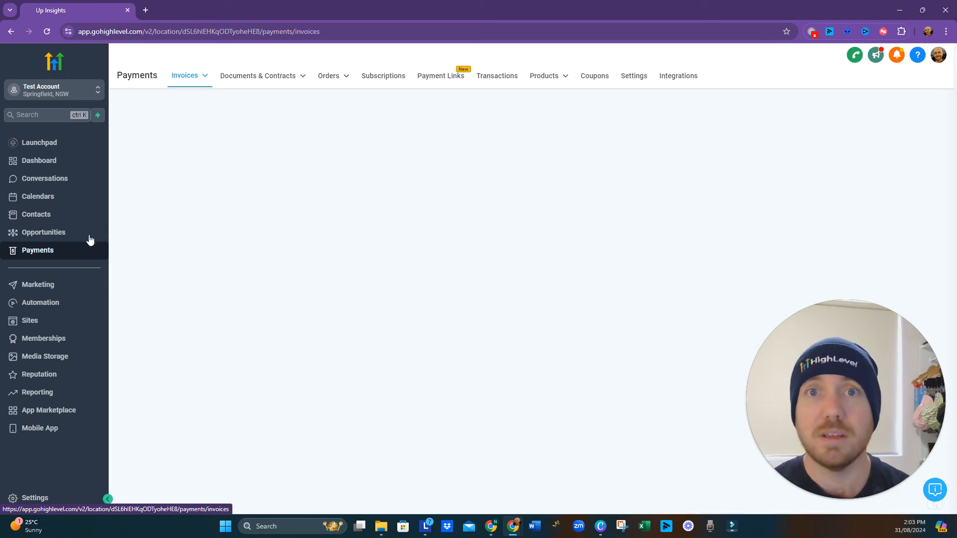
mouse_move(263, 79)
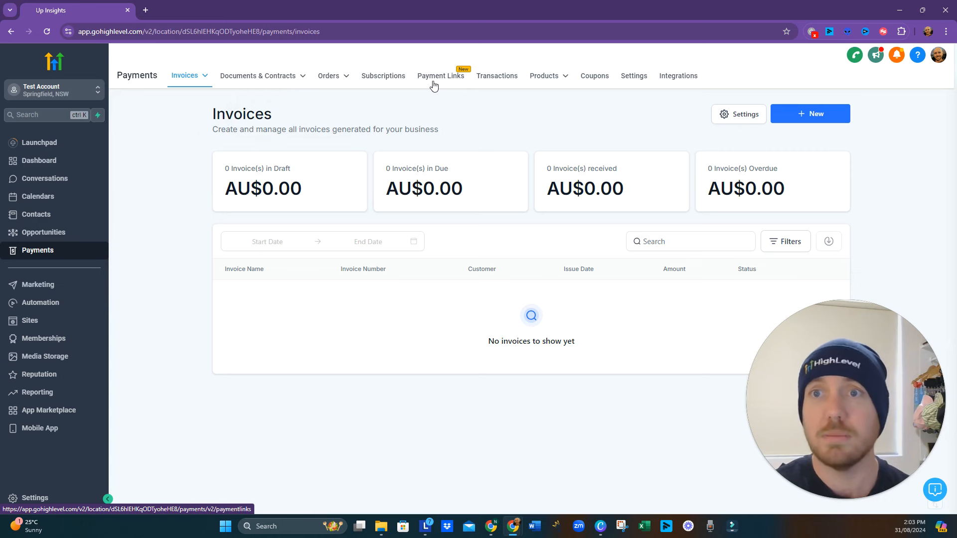
mouse_move(564, 86)
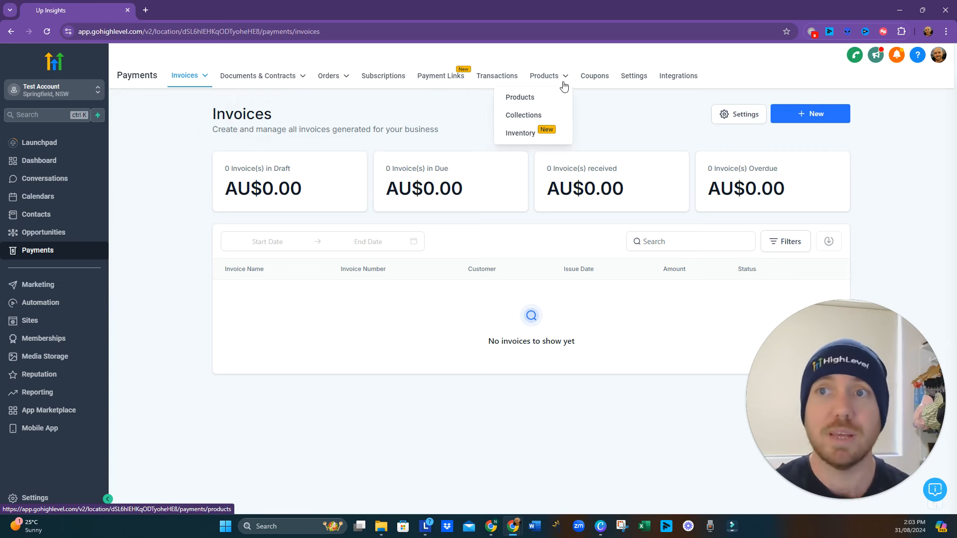
- Open the payment Integrations and browse the full list of available payment providers
click(670, 83)
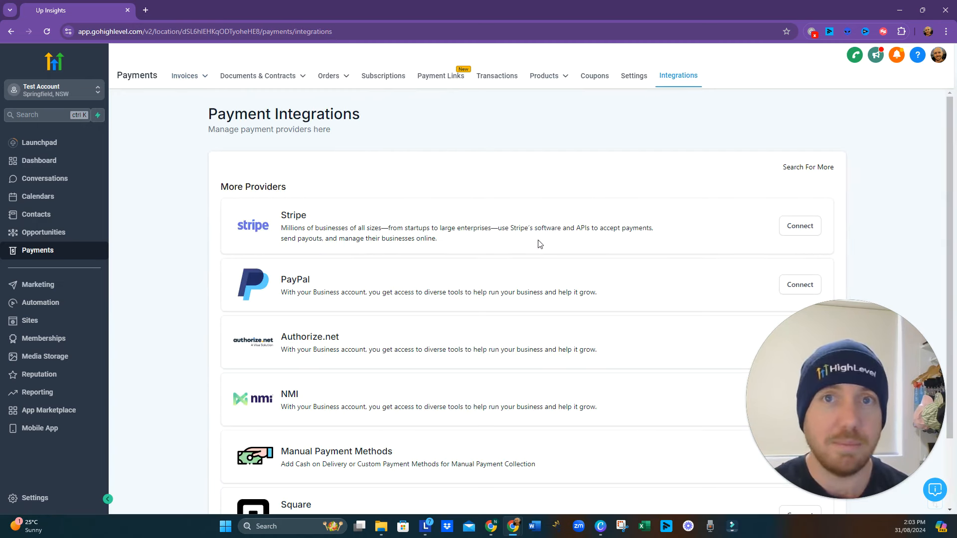
scroll(336, 289, down, 2)
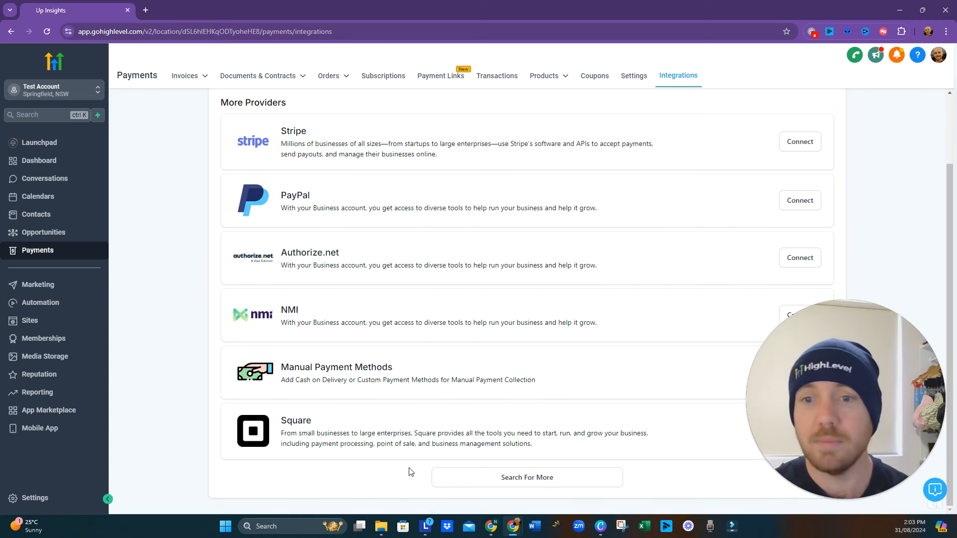
click(462, 478)
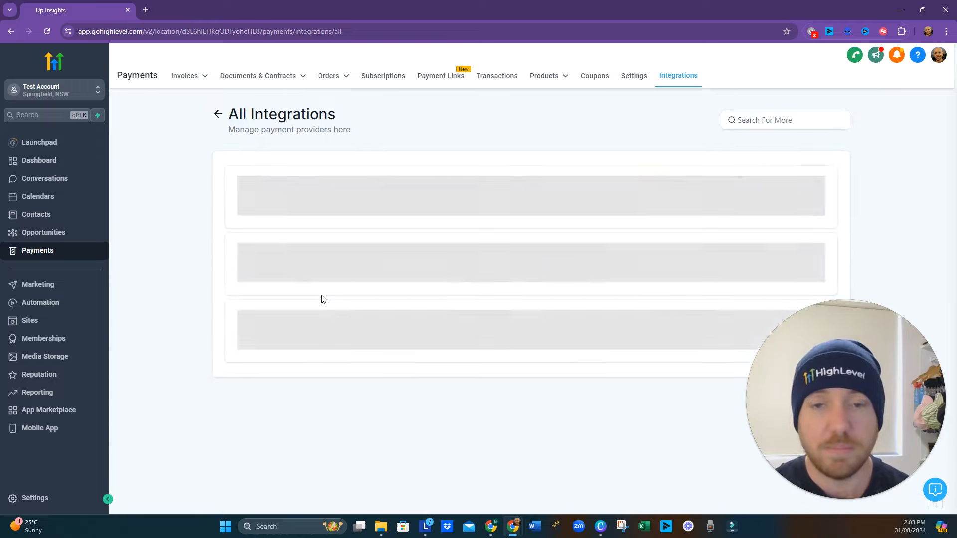
scroll(325, 301, down, 7)
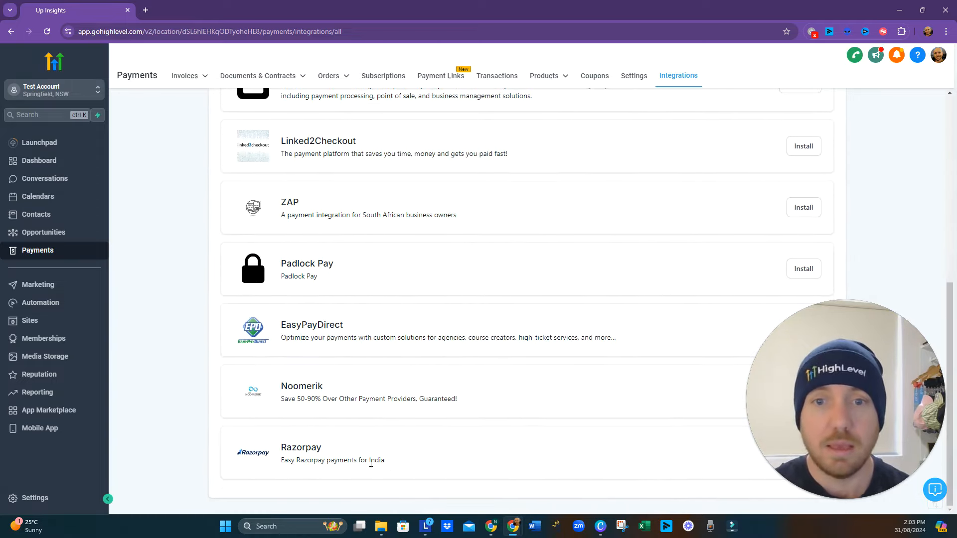
scroll(382, 422, up, 3)
scroll(382, 422, up, 4)
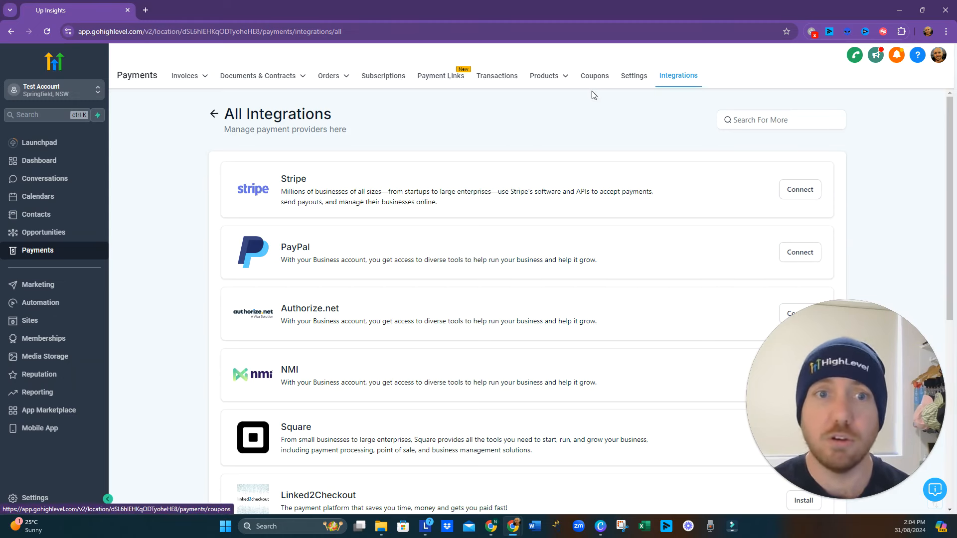
- Review the social account connections in Marketing's Social Planner, and open Brand Boards
click(40, 288)
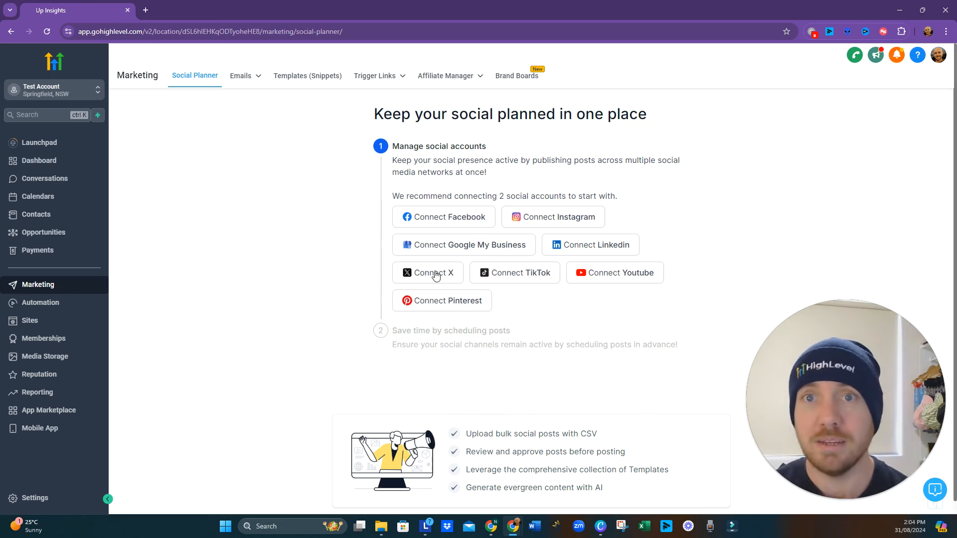
click(241, 76)
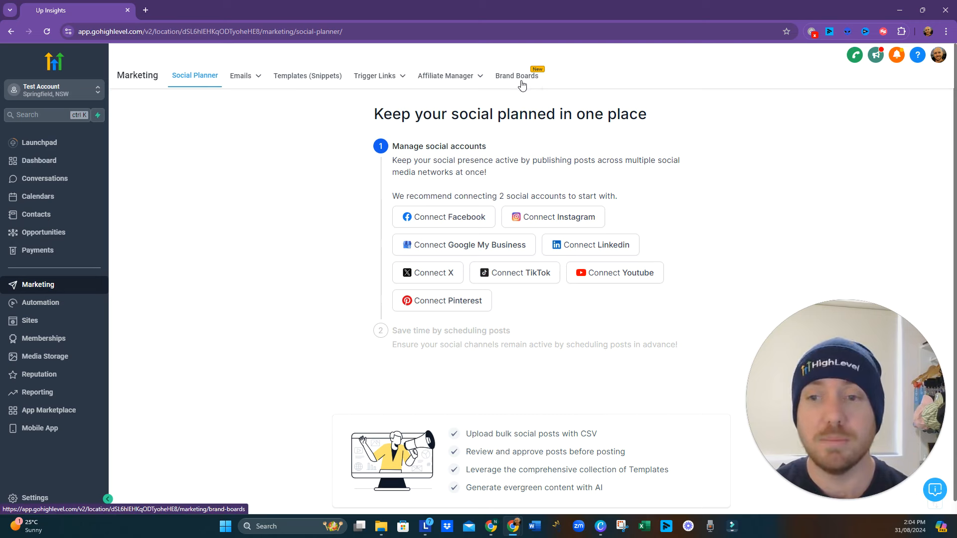
scroll(526, 118, down, 1)
scroll(526, 117, up, 1)
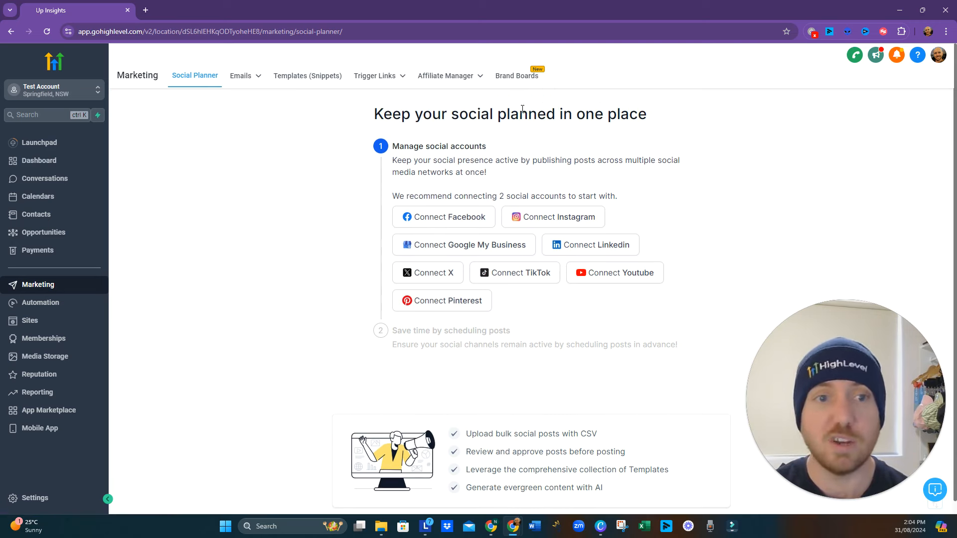
click(518, 81)
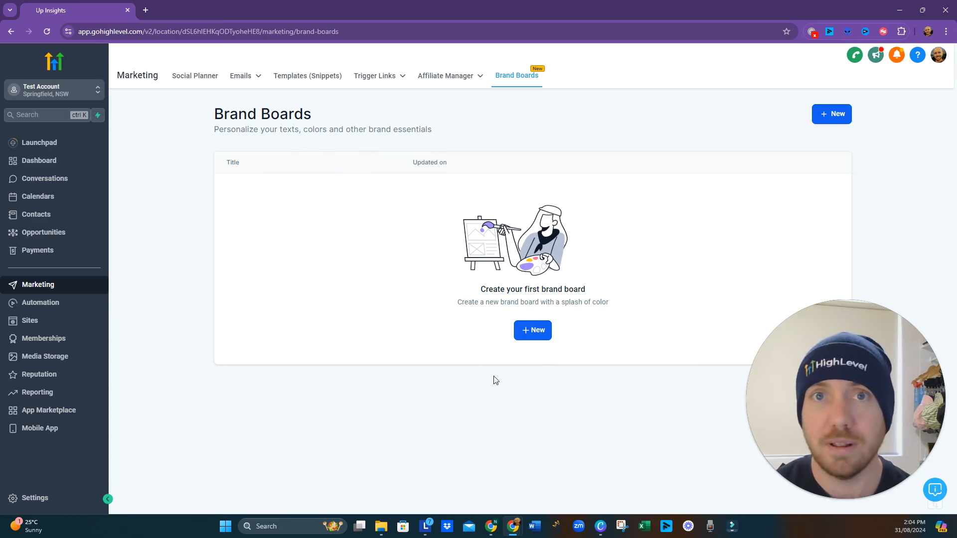
- Open the Automation workflow list and browse the recipe templates available for a new workflow
click(62, 306)
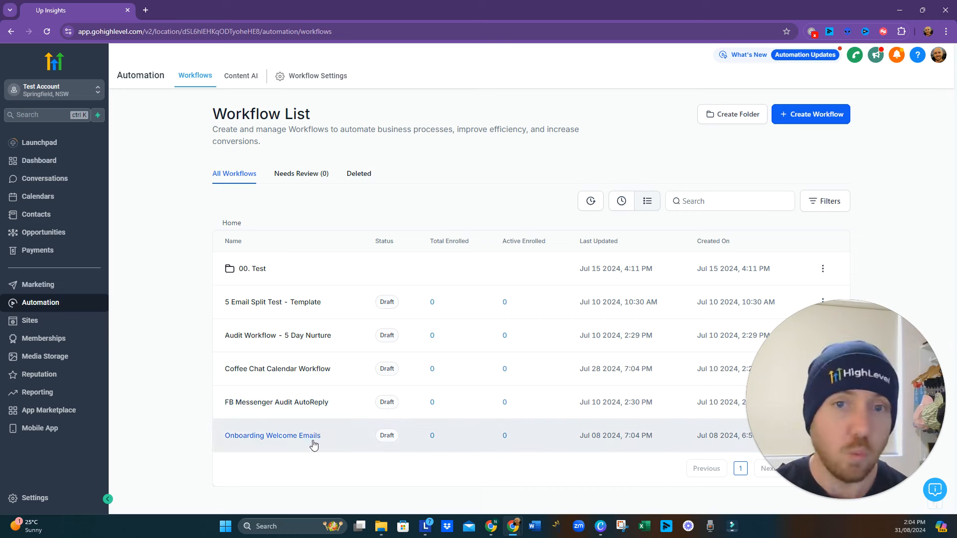
click(799, 117)
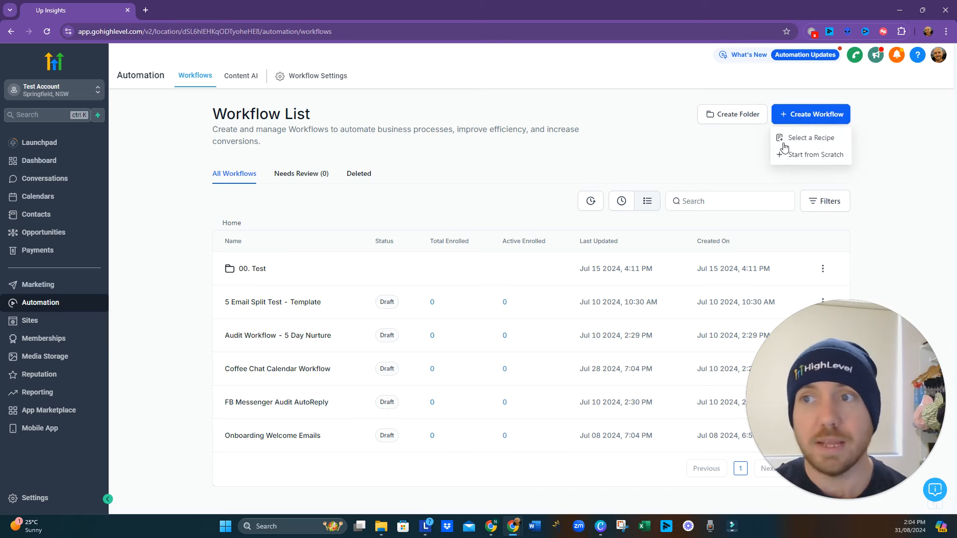
click(799, 137)
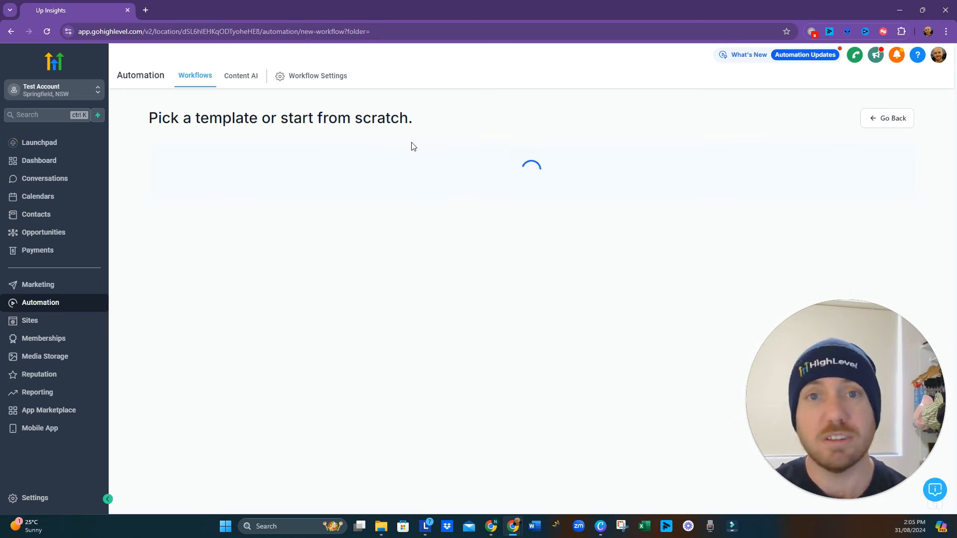
scroll(511, 197, down, 7)
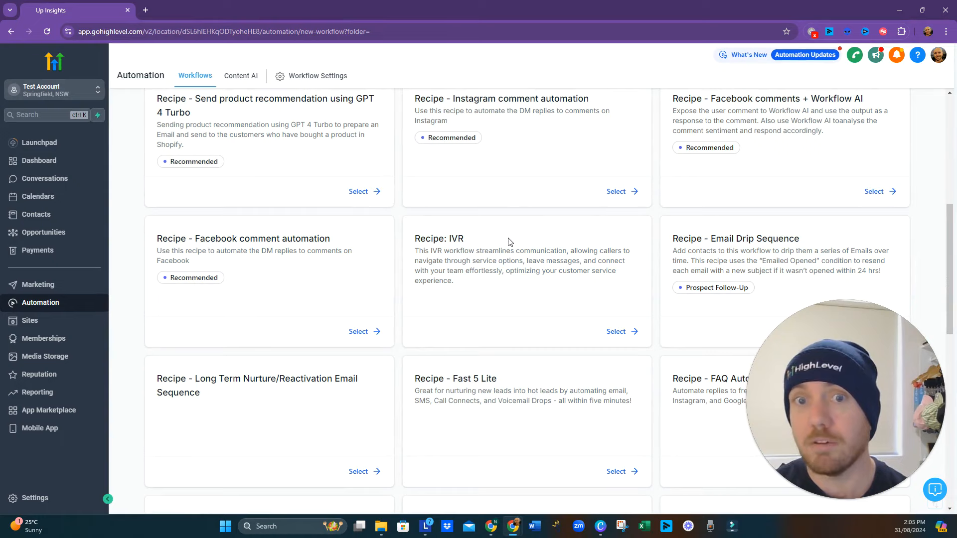
scroll(258, 269, down, 10)
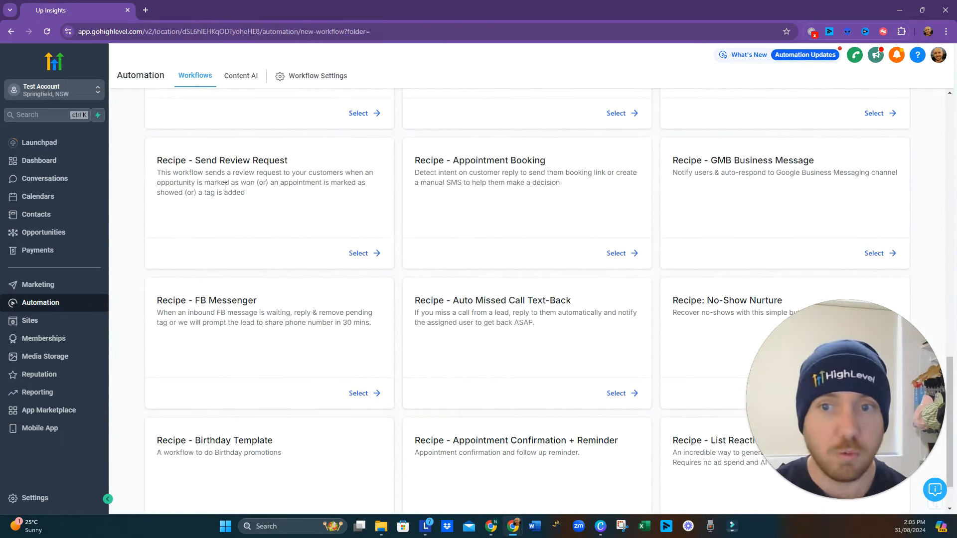
scroll(471, 192, down, 1)
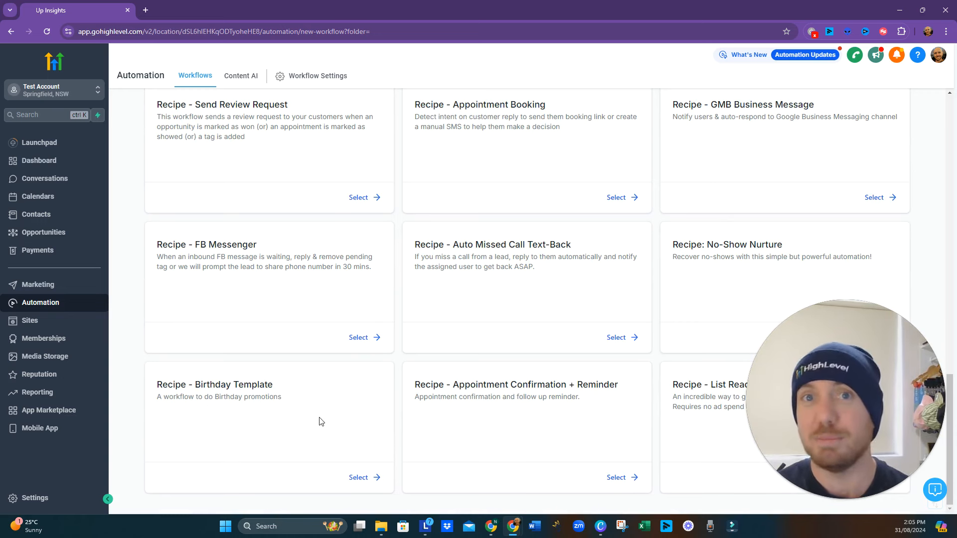
scroll(367, 413, up, 10)
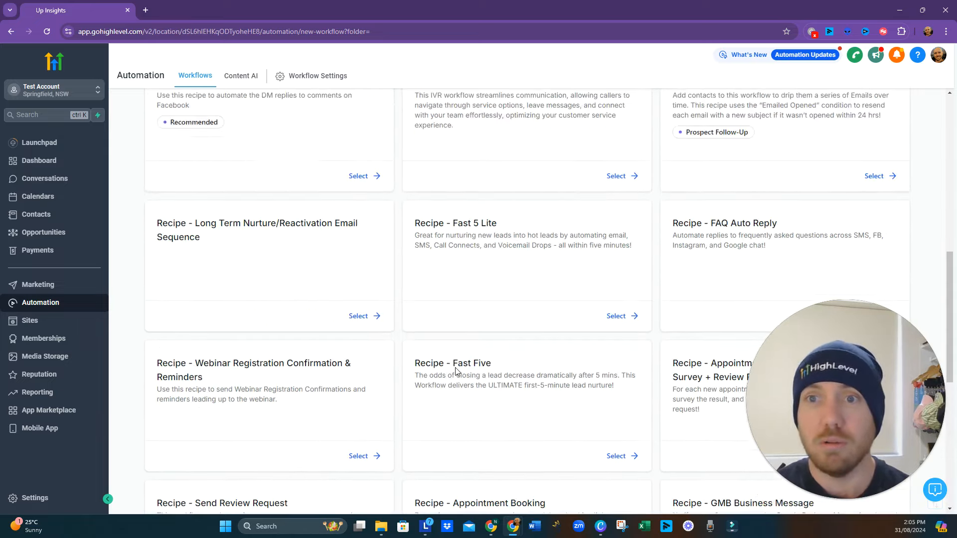
scroll(457, 372, up, 6)
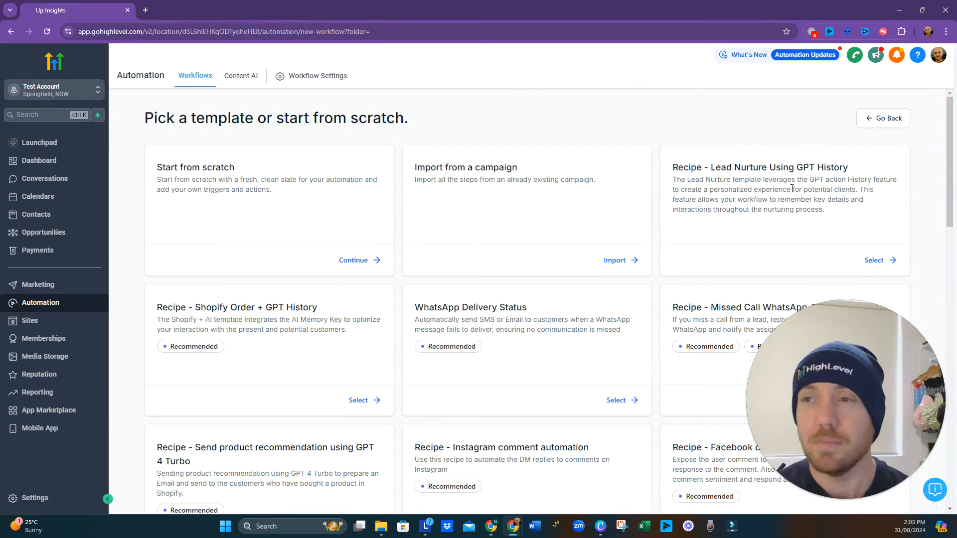
- Leave the workflow templates for the workflow list, and open Sites to look over its Funnels page and other sections
click(883, 120)
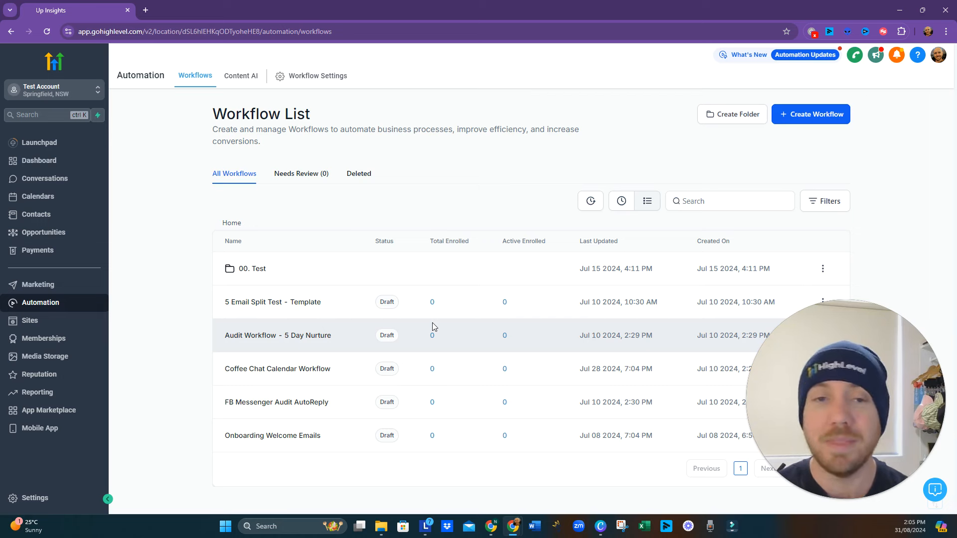
click(65, 324)
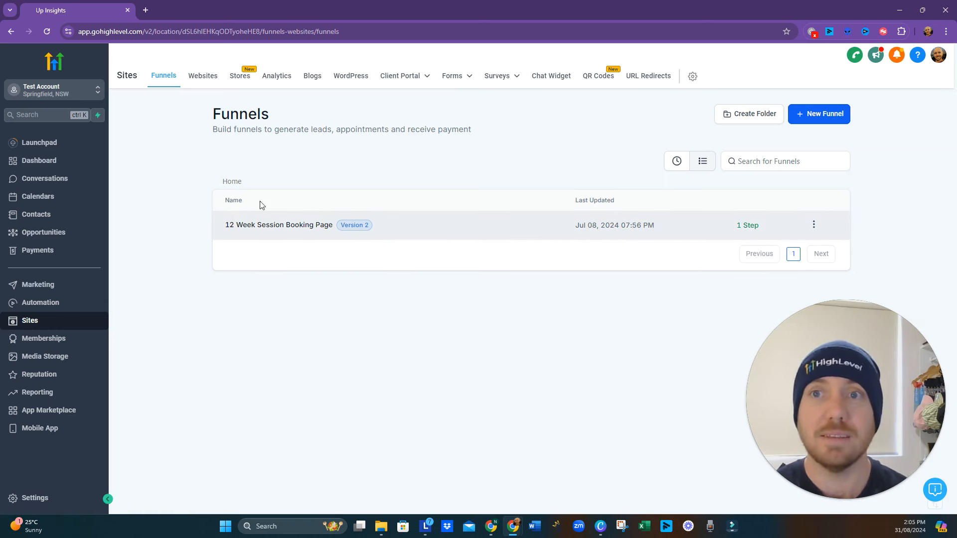
mouse_move(450, 88)
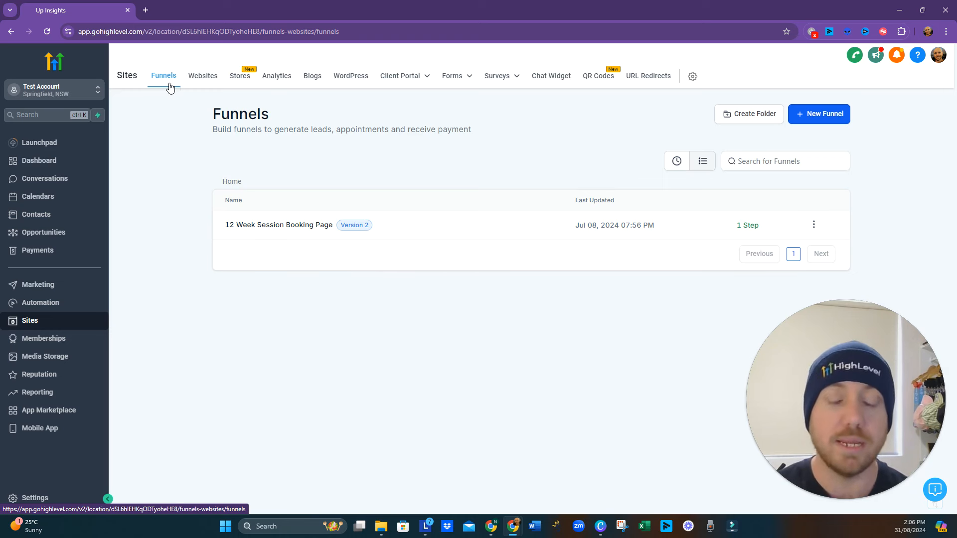
- Open Memberships to look over its Courses, Communities and Certificates sections, and open Media Storage
click(33, 343)
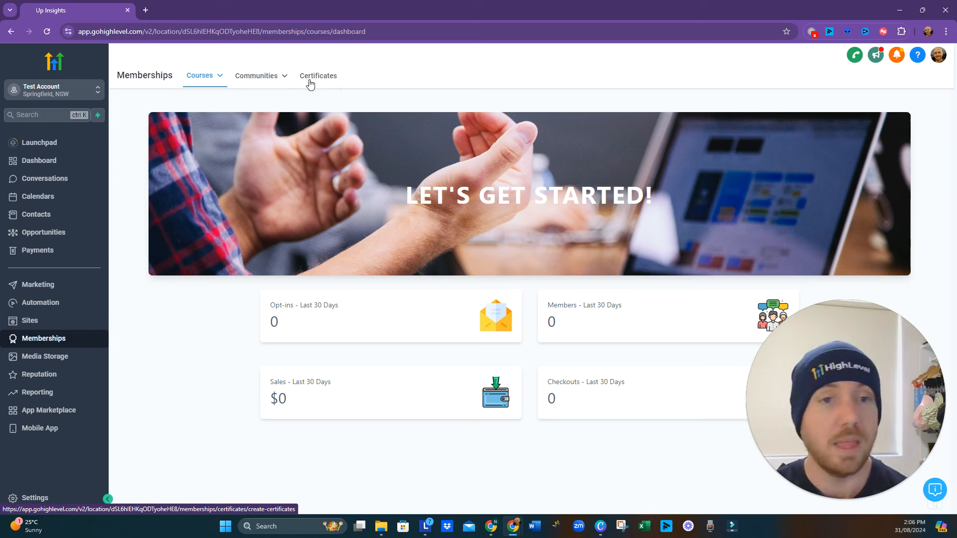
mouse_move(266, 85)
mouse_move(226, 92)
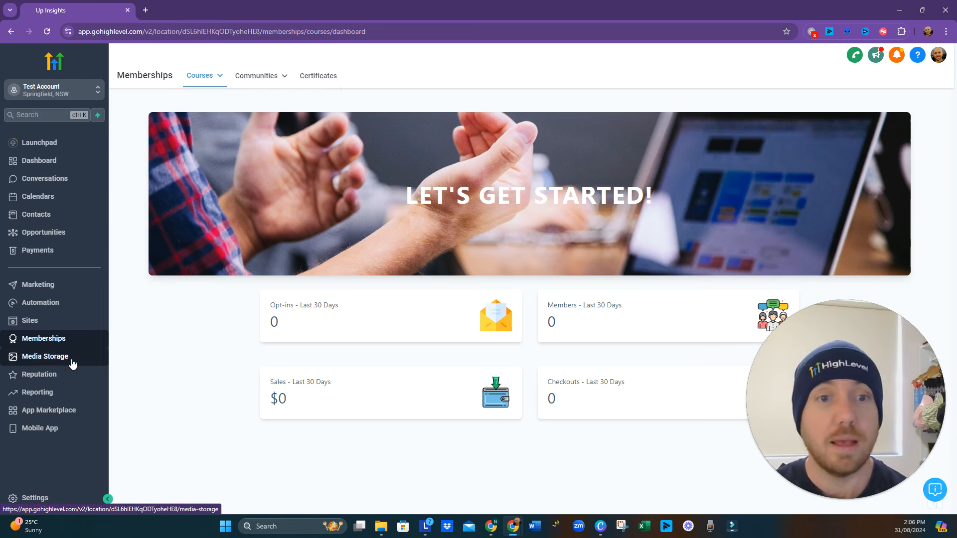
click(72, 364)
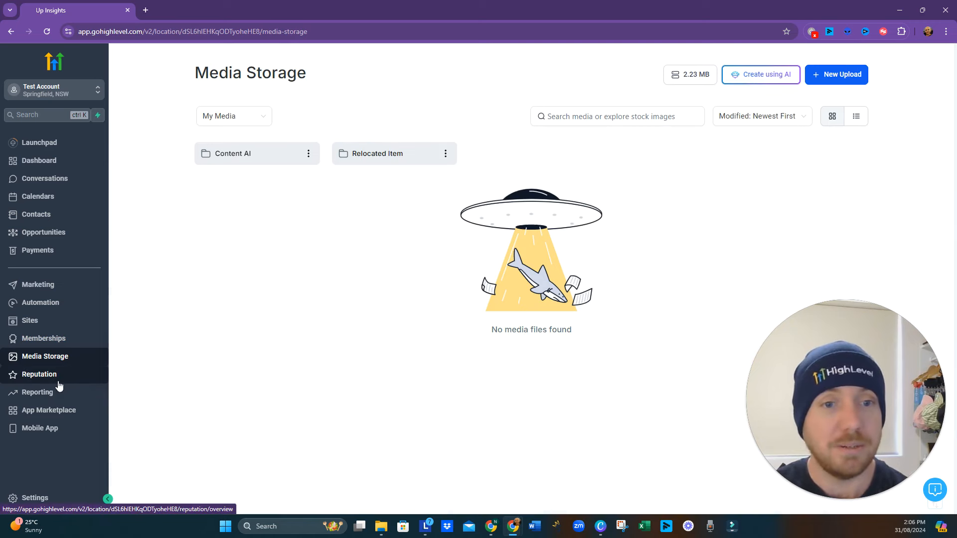
- Browse the Reputation overview and open the Reputation settings for Reviews AI
click(36, 379)
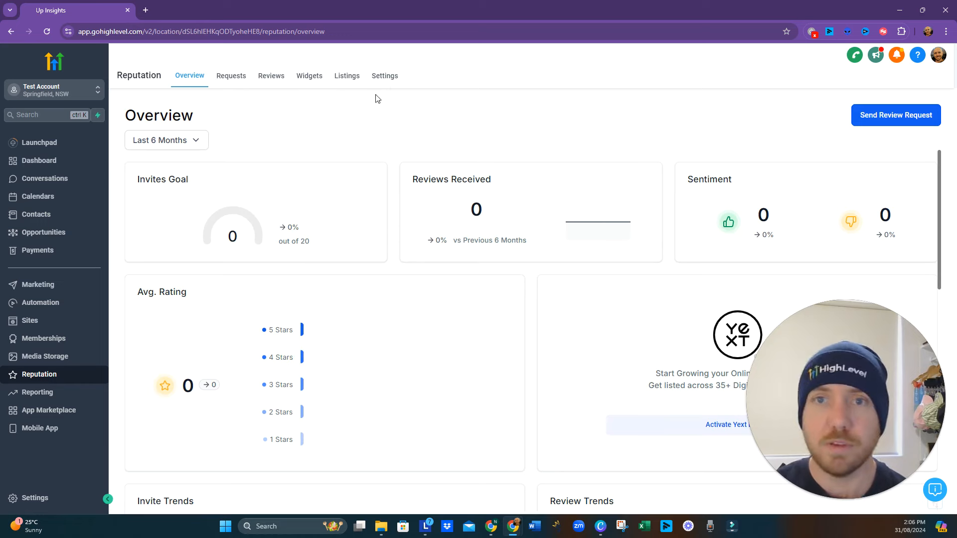
scroll(294, 342, down, 10)
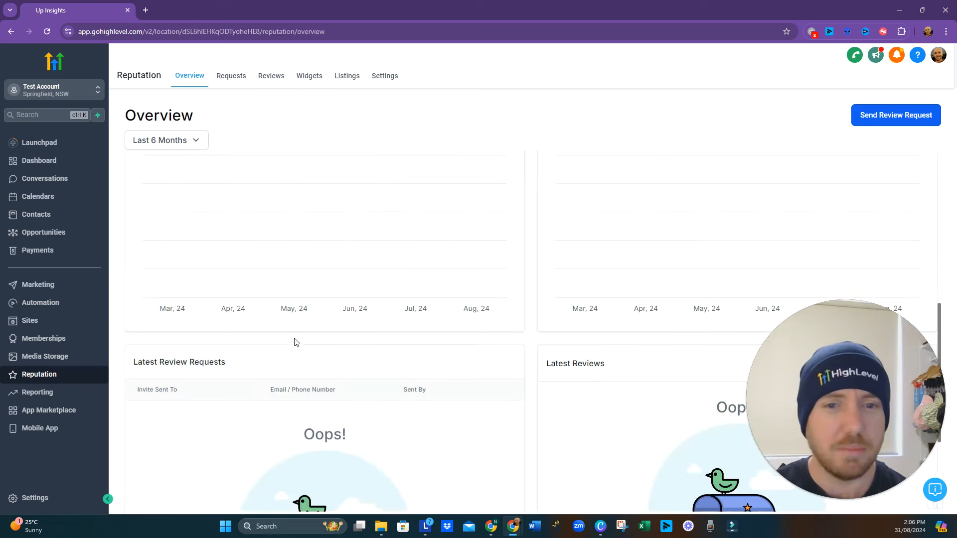
scroll(315, 272, up, 7)
scroll(315, 271, up, 3)
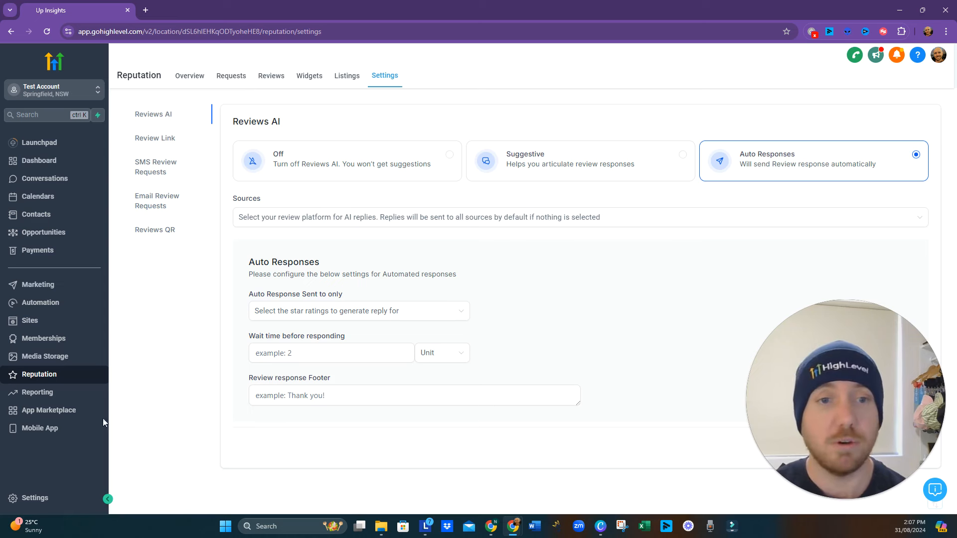
- Open Reporting and look through the Google Ads Report and the Facebook Ads Report
click(66, 400)
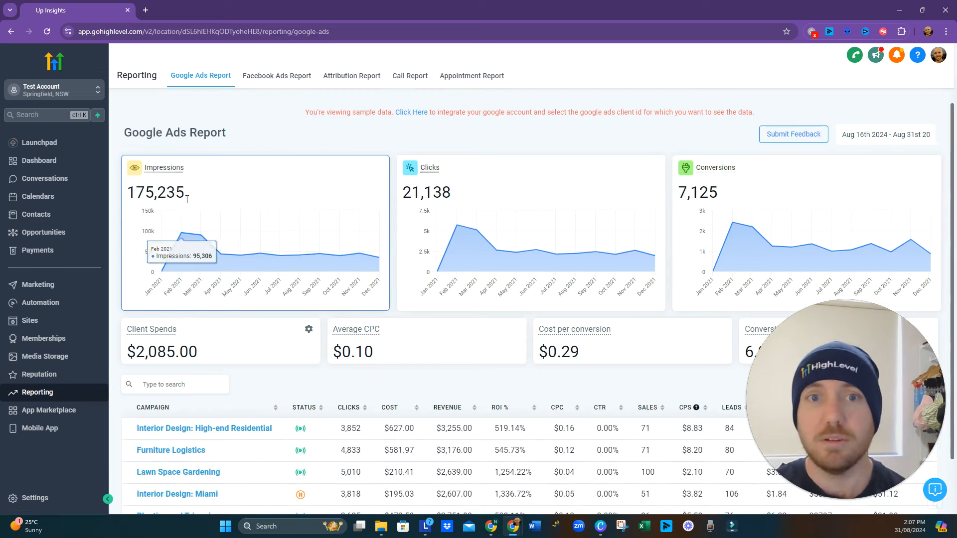
scroll(326, 230, down, 1)
scroll(333, 247, up, 1)
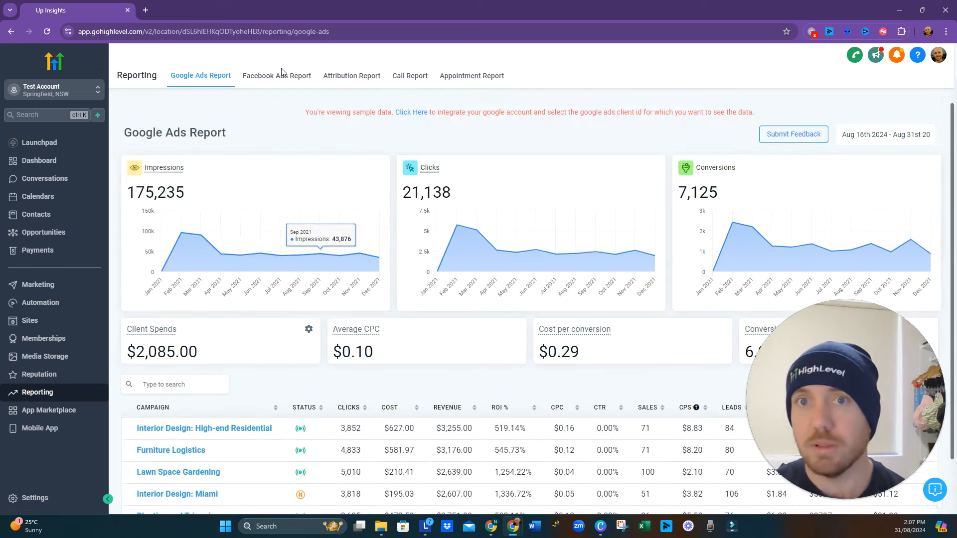
click(280, 77)
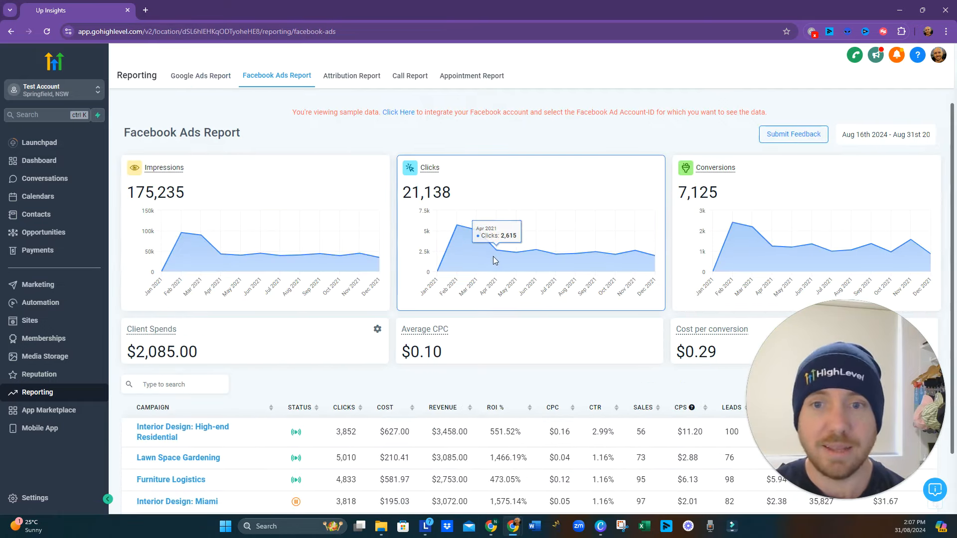
scroll(493, 258, down, 1)
scroll(494, 259, up, 1)
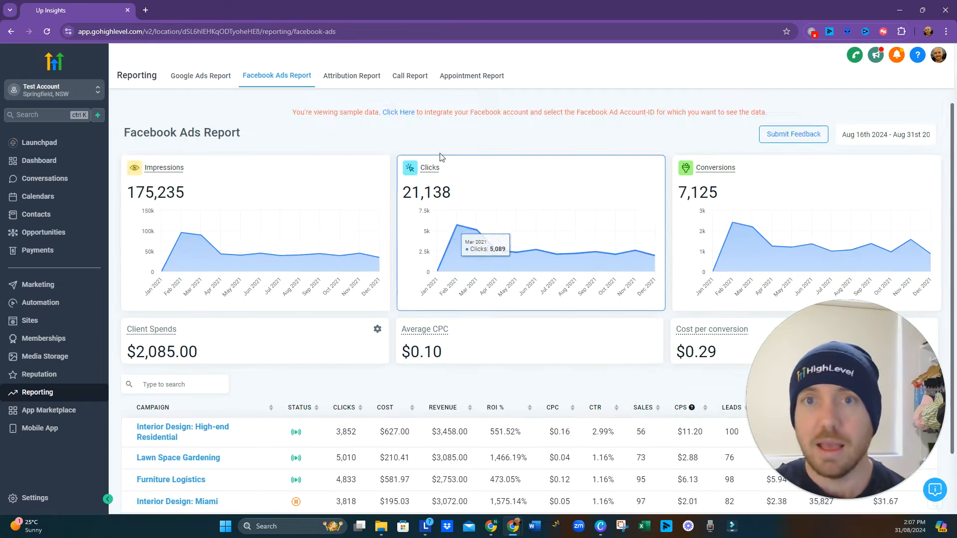
- Open the Attribution Report and look through its revenue chart and session events
click(357, 79)
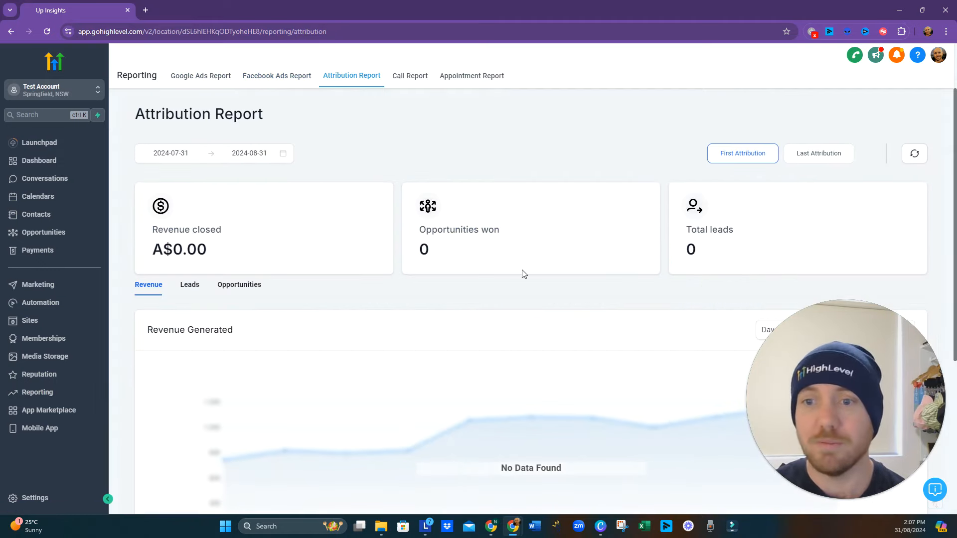
scroll(521, 295, down, 5)
scroll(509, 320, up, 3)
scroll(501, 304, down, 2)
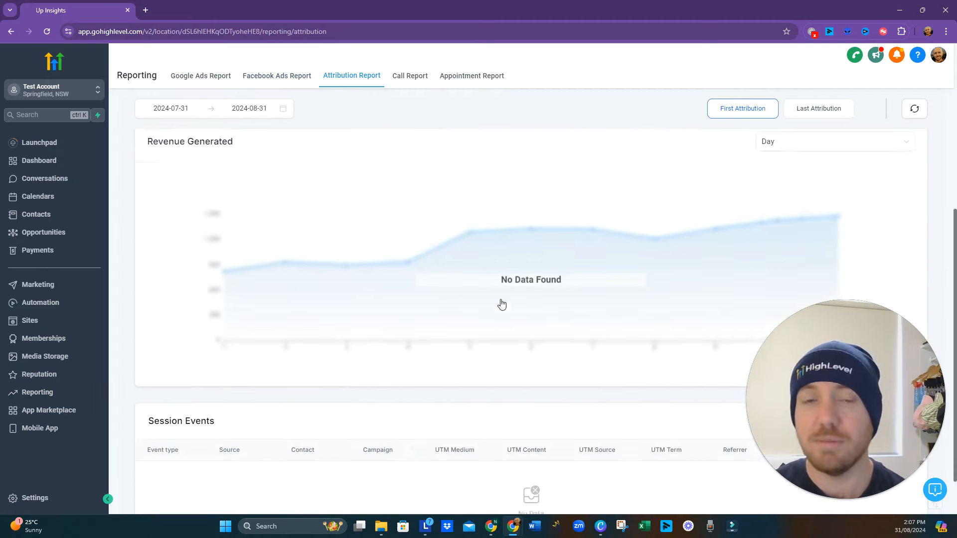
scroll(501, 304, down, 1)
scroll(437, 411, up, 5)
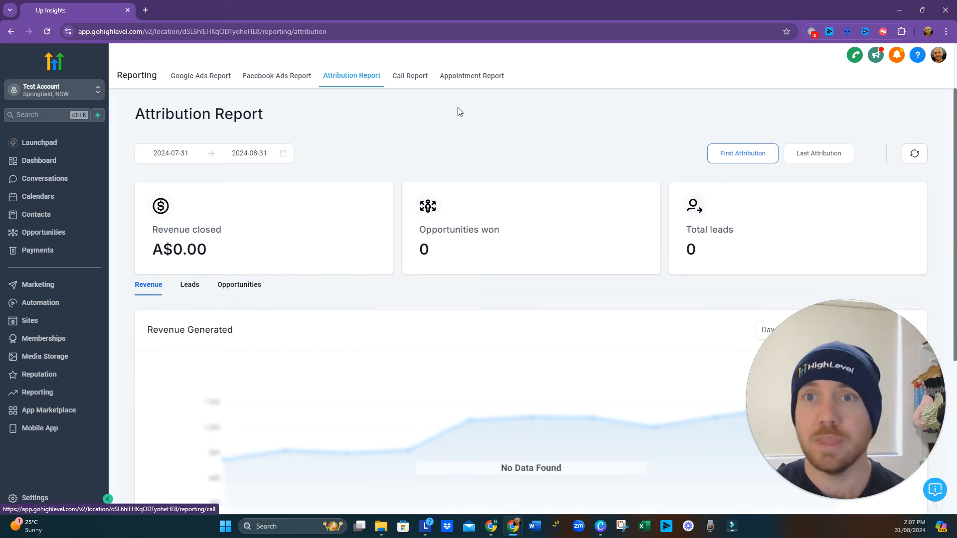
- View the Call Report and Appointment Report, and open the App Marketplace
click(417, 81)
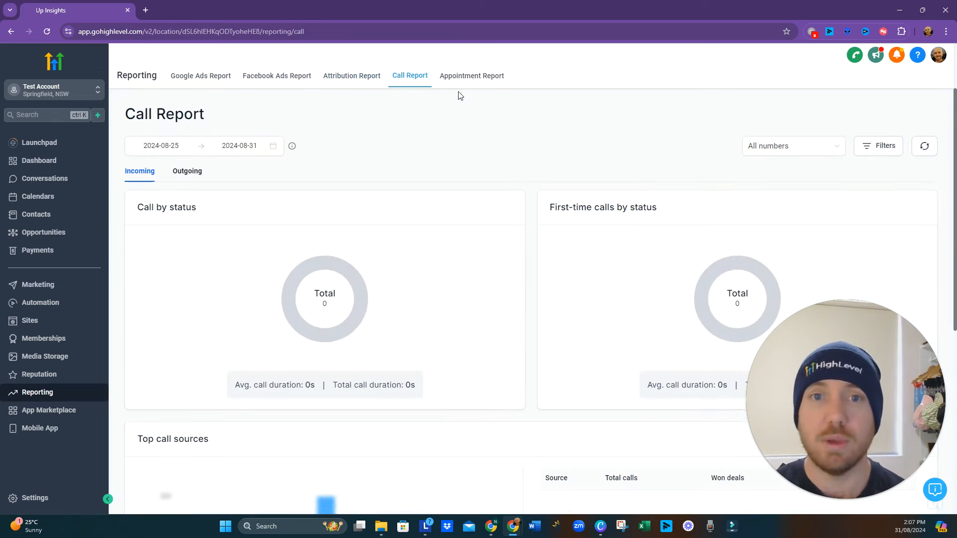
click(473, 84)
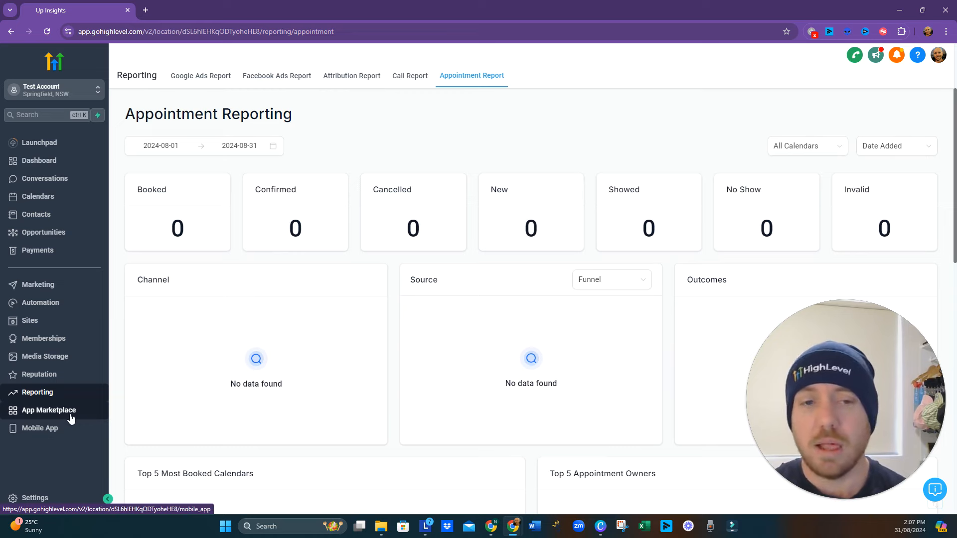
click(49, 410)
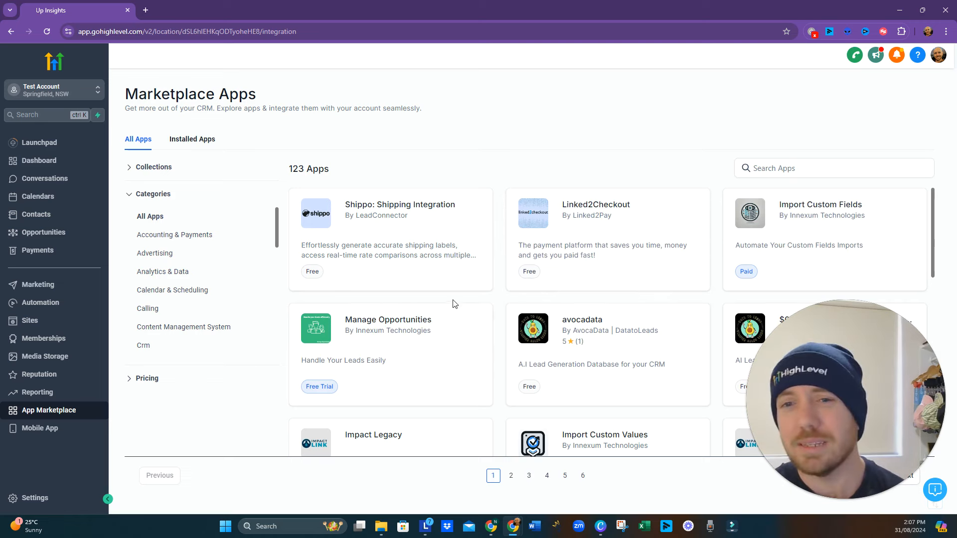
- Open the account settings and view the Automation and Calendars settings pages
click(50, 504)
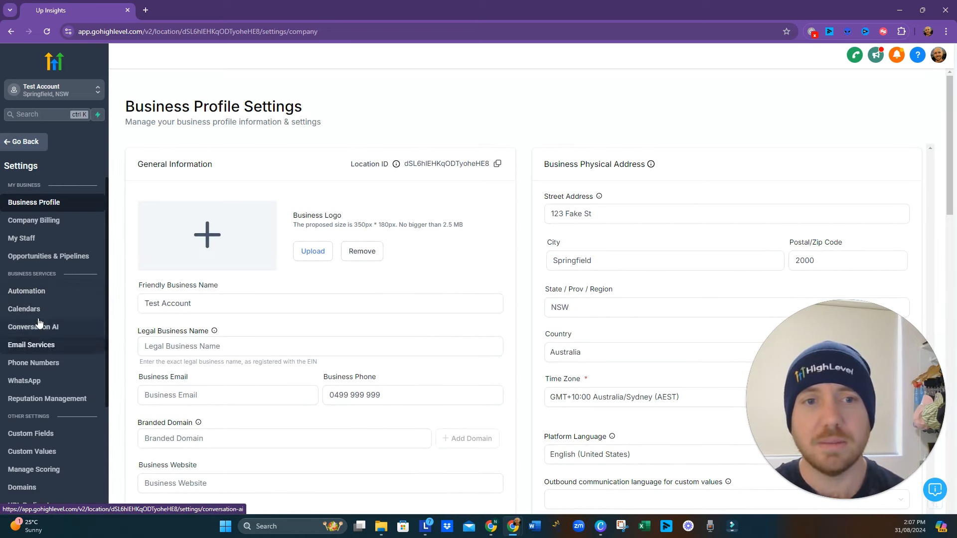
click(46, 295)
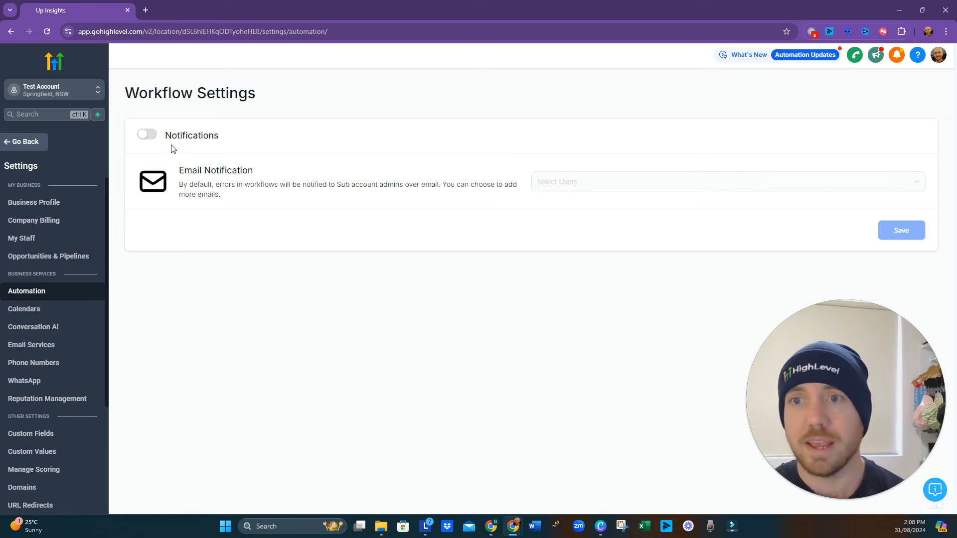
click(52, 313)
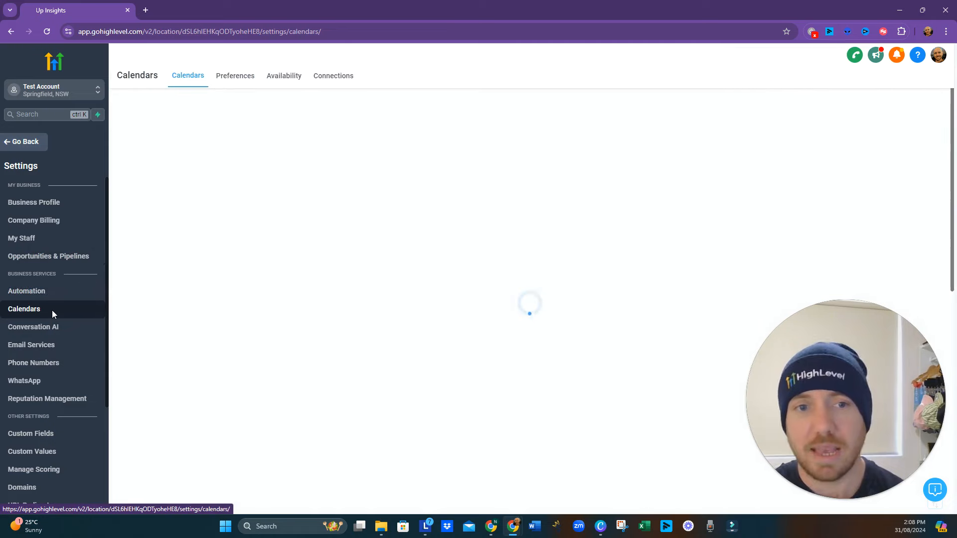
- View the SMTP options in the Email Services settings, and open the Phone Numbers settings
click(52, 349)
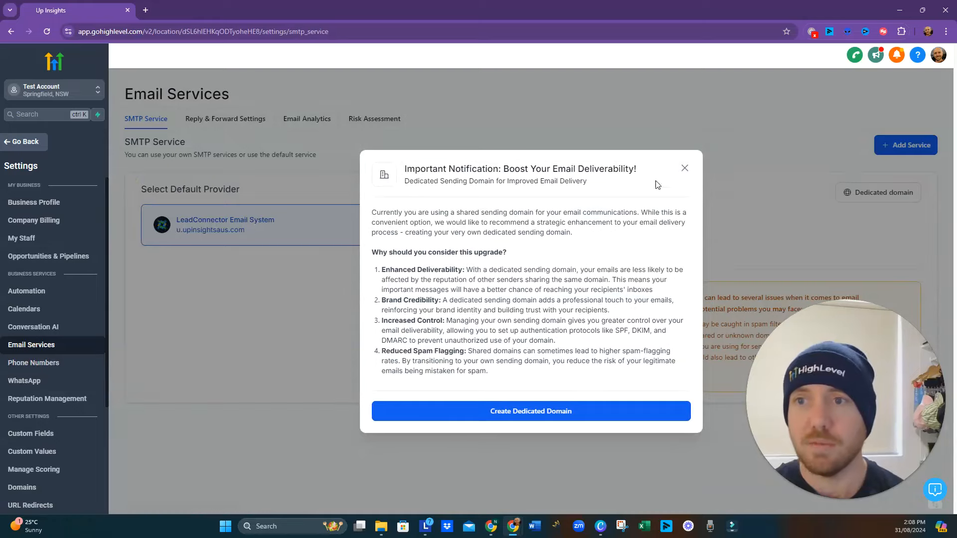
click(685, 168)
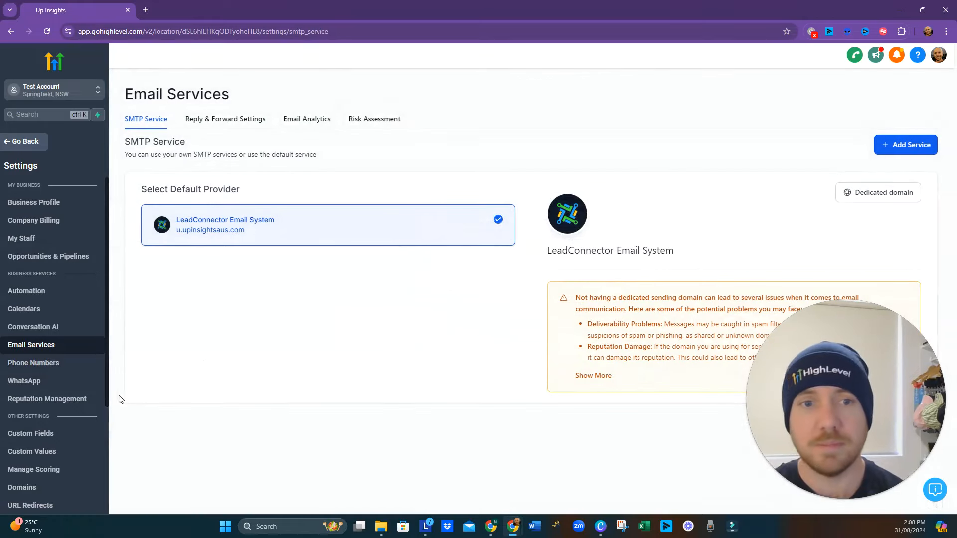
click(56, 362)
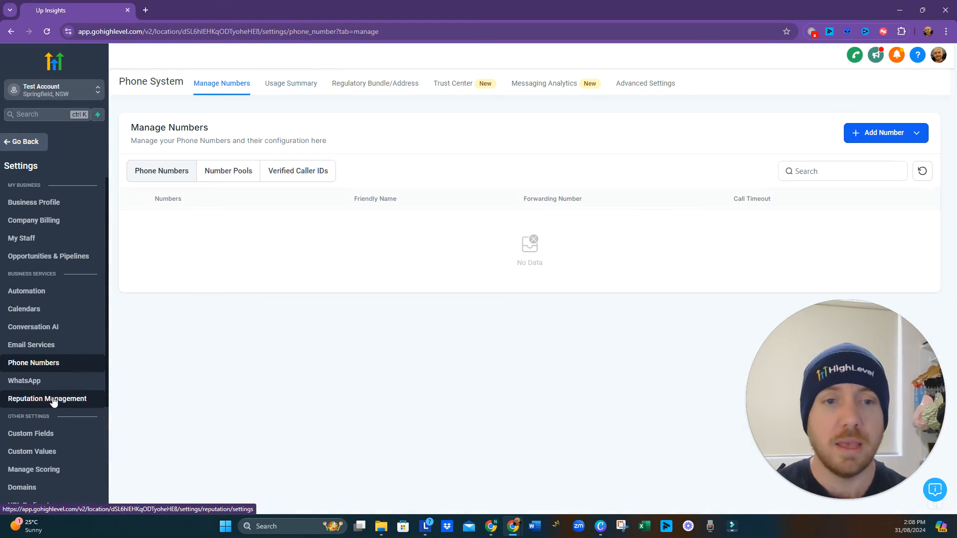
- View the Custom Fields list in the settings, and browse the account connections available under Integrations
scroll(53, 402, down, 1)
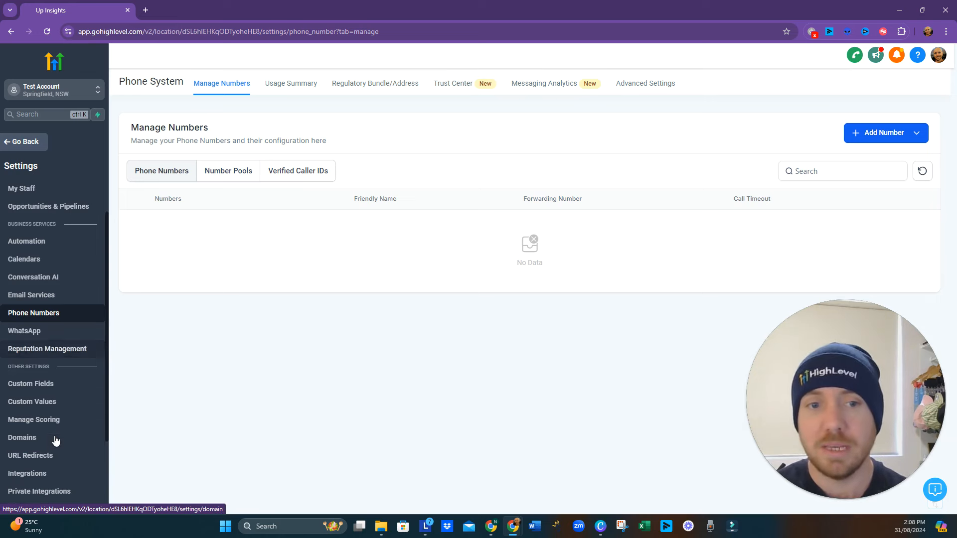
click(64, 389)
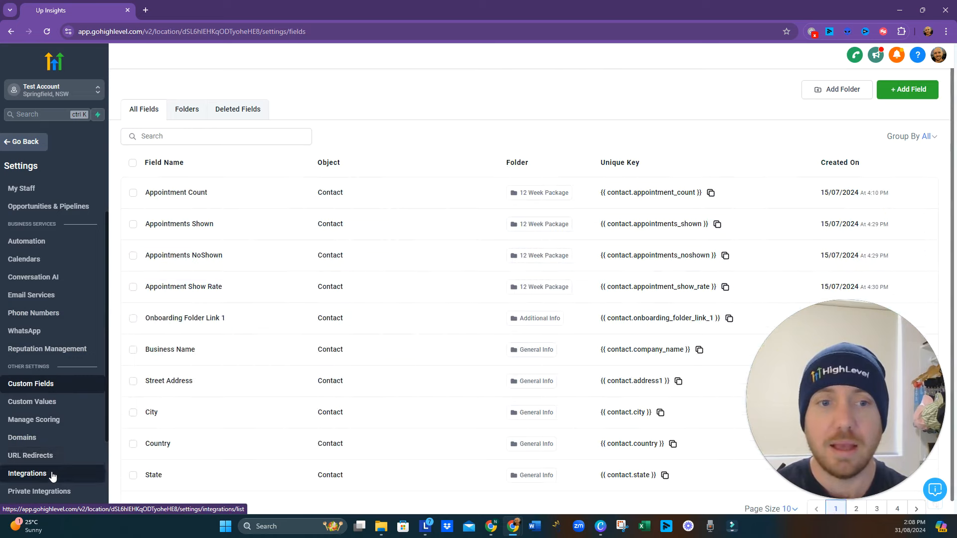
click(52, 476)
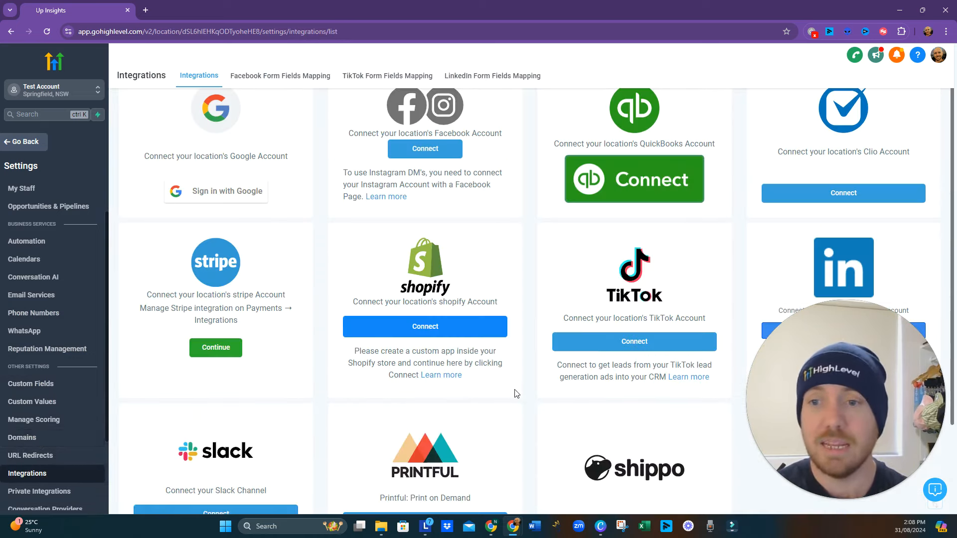
scroll(516, 393, down, 1)
scroll(516, 393, down, 1)
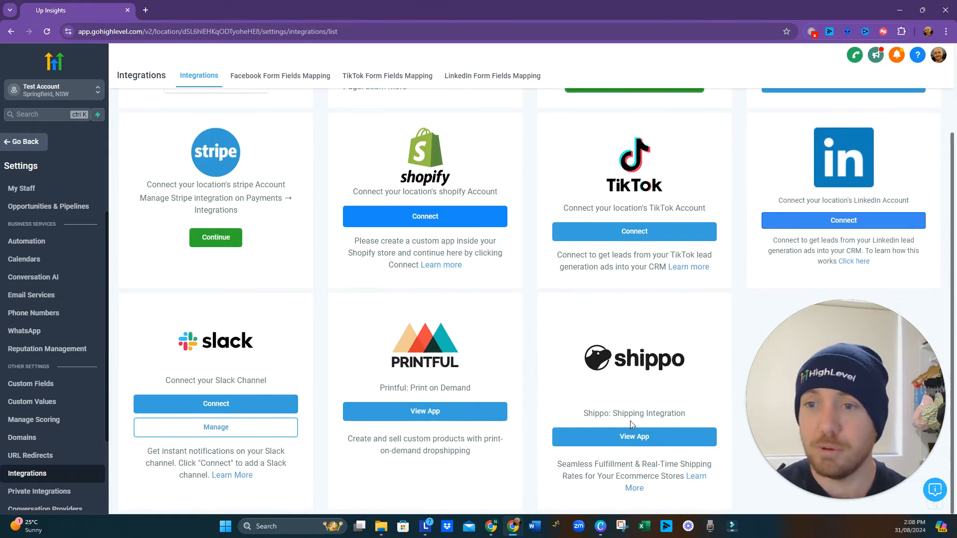
scroll(651, 409, up, 2)
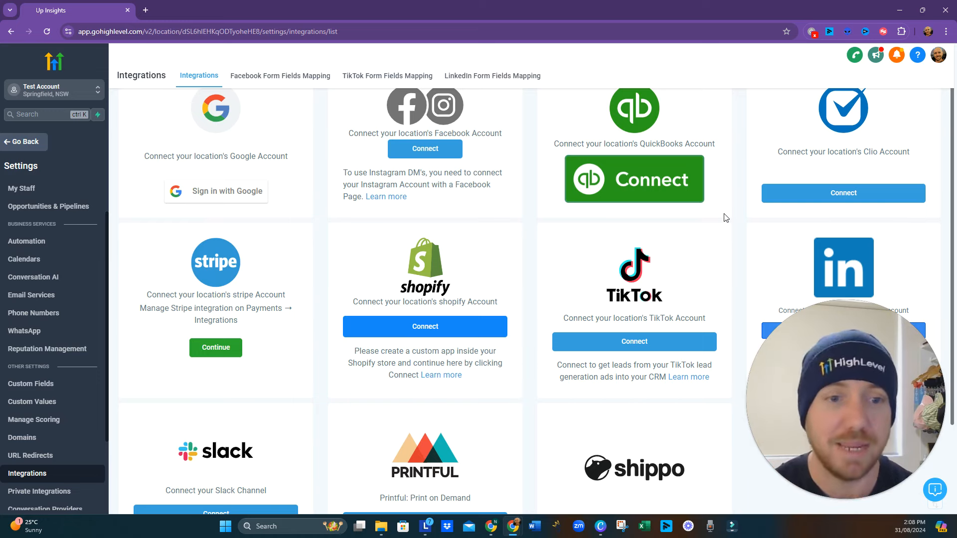
scroll(167, 299, down, 1)
scroll(65, 432, down, 2)
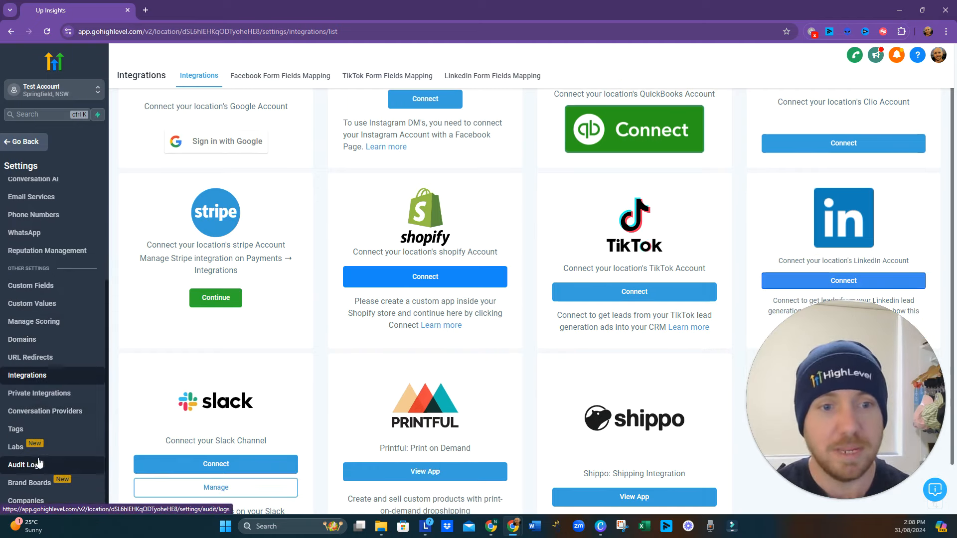
- Open Labs and browse the beta features on offer, and return from the settings to the main account navigation
click(27, 451)
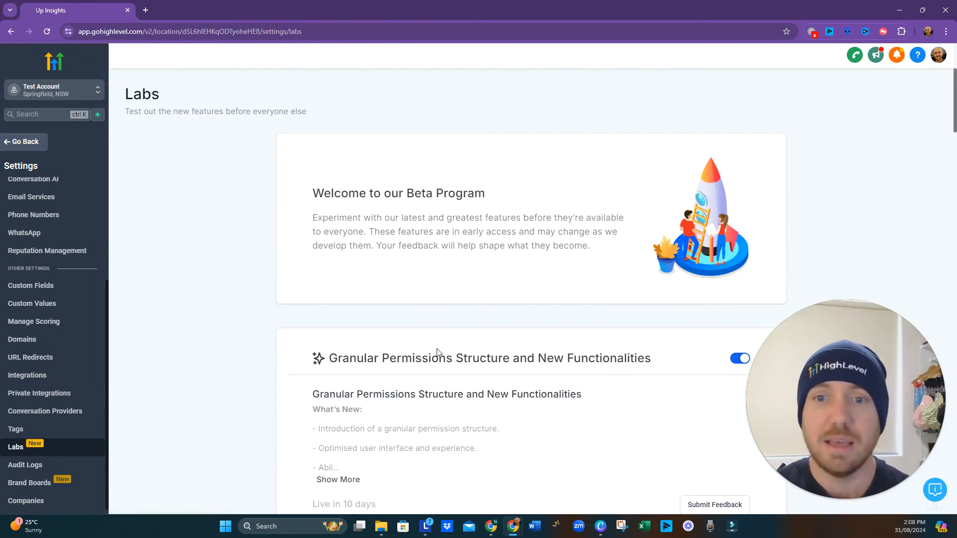
scroll(438, 353, down, 5)
scroll(434, 353, down, 2)
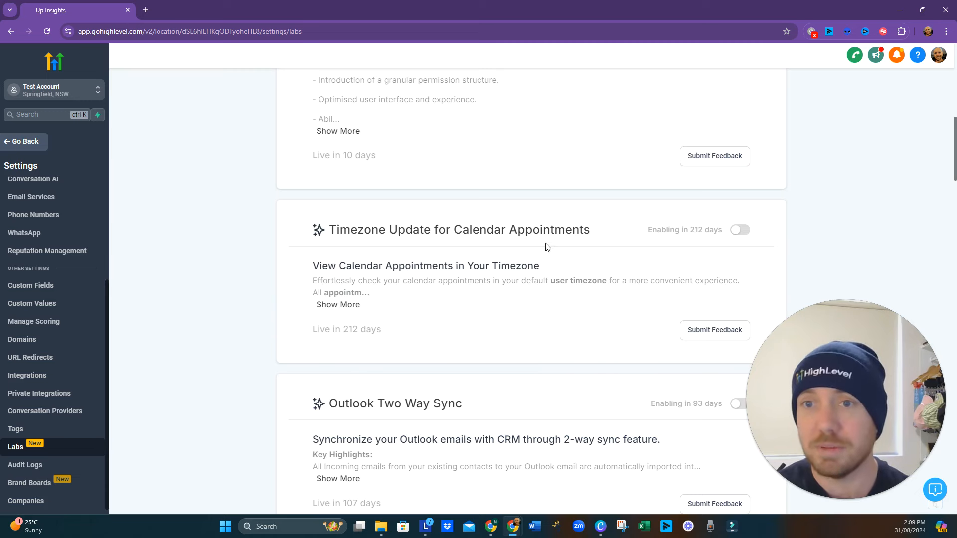
scroll(509, 324, down, 4)
scroll(492, 331, down, 3)
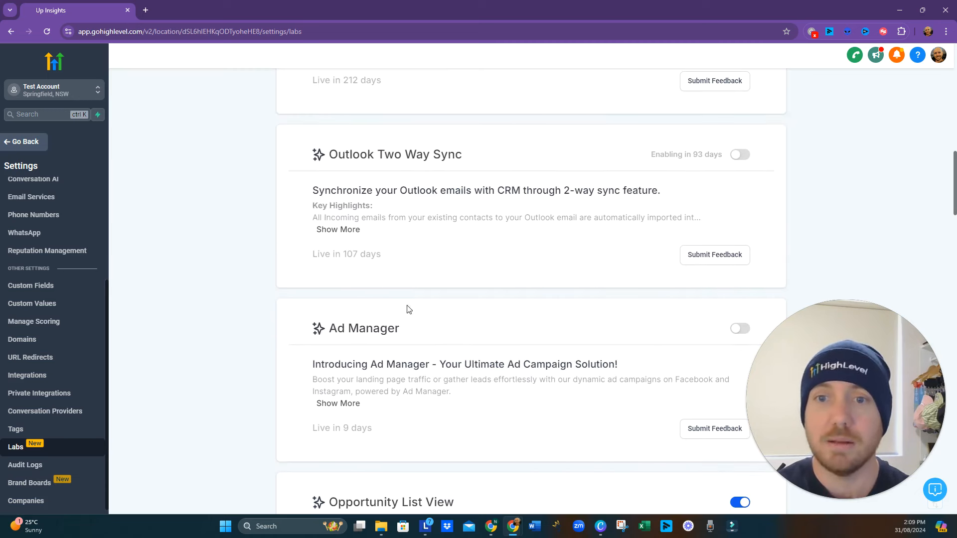
scroll(489, 272, down, 6)
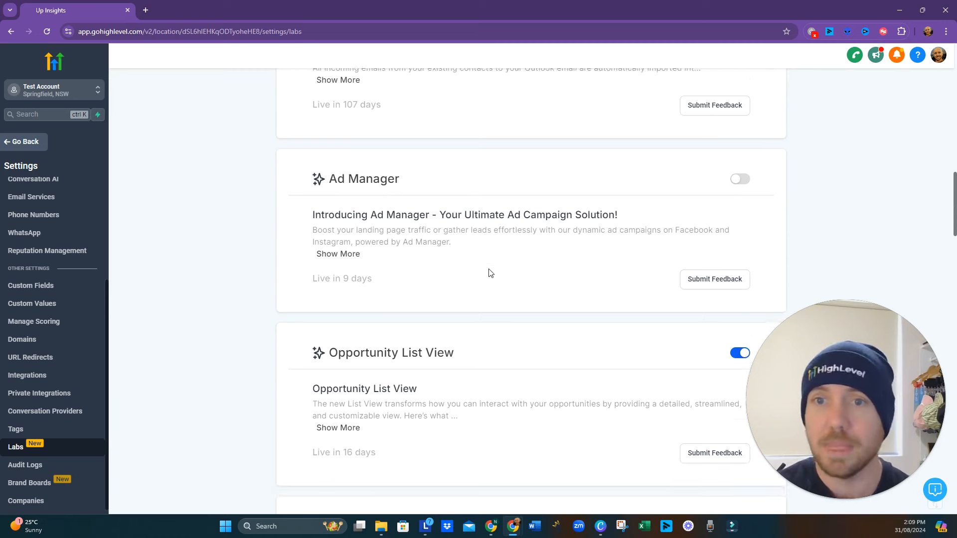
scroll(484, 284, down, 7)
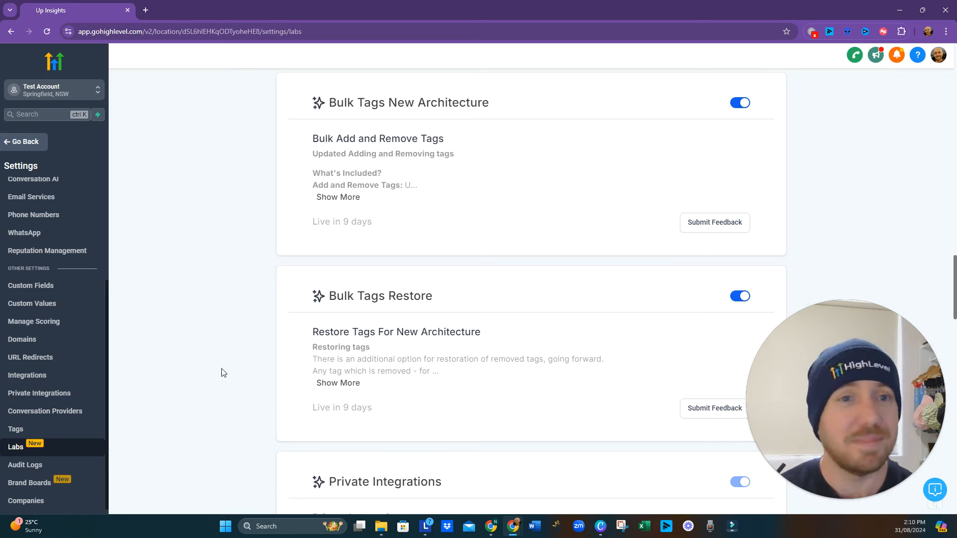
click(29, 144)
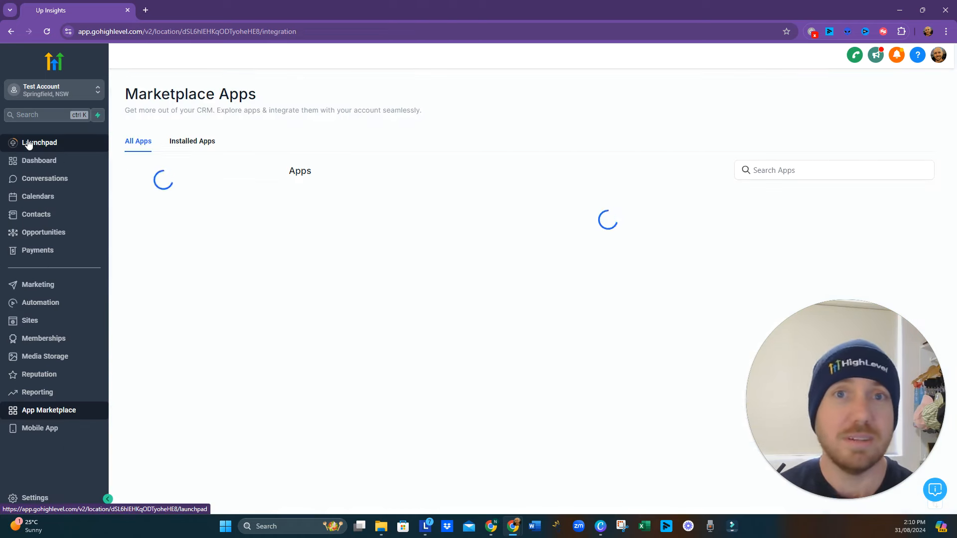